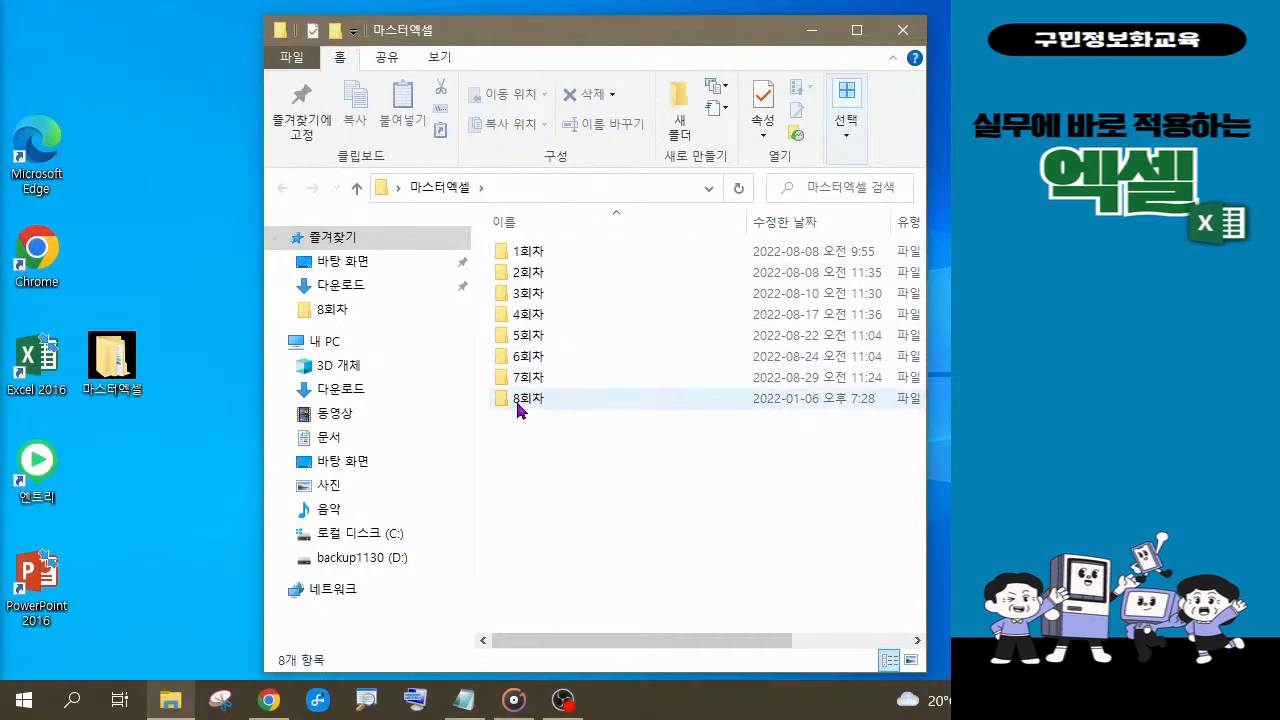
Open the 8회차 folder inside 마스터엑셀.
mouse_move(513, 401)
double_click(519, 401)
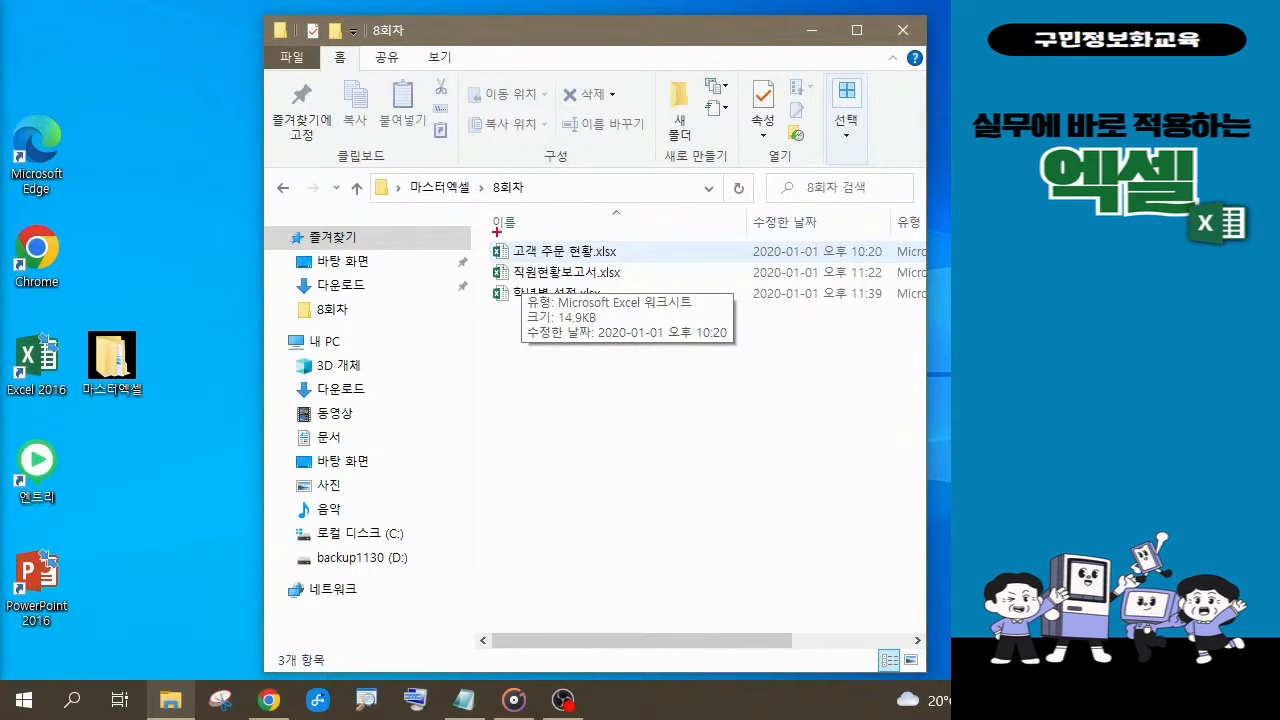
drag(475, 228, 632, 264)
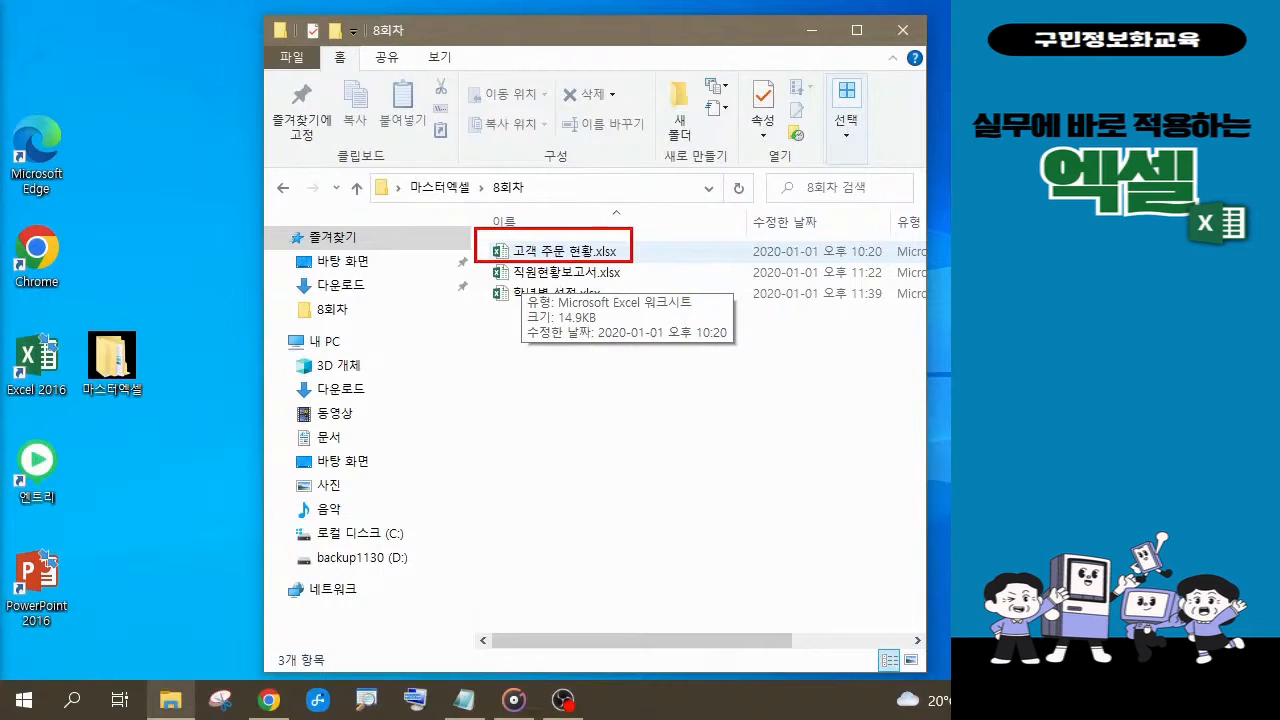
drag(594, 238, 632, 177)
drag(385, 170, 474, 203)
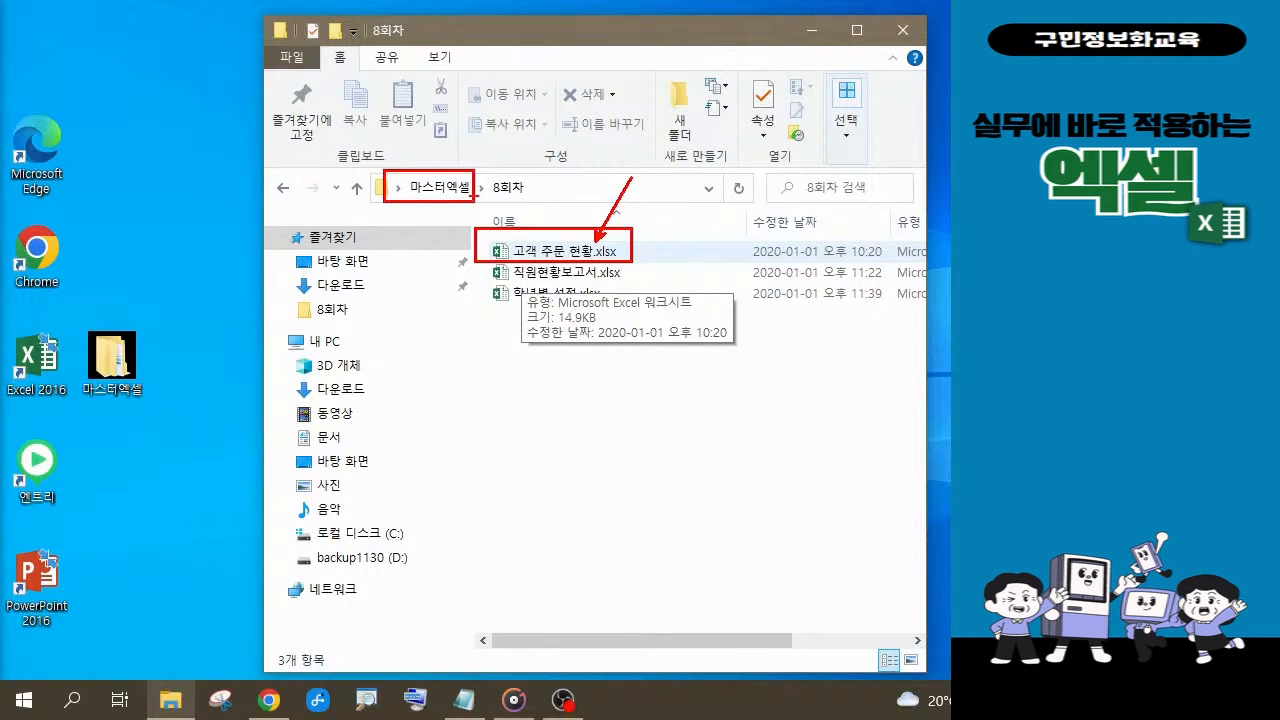
drag(485, 171, 538, 200)
key(Escape)
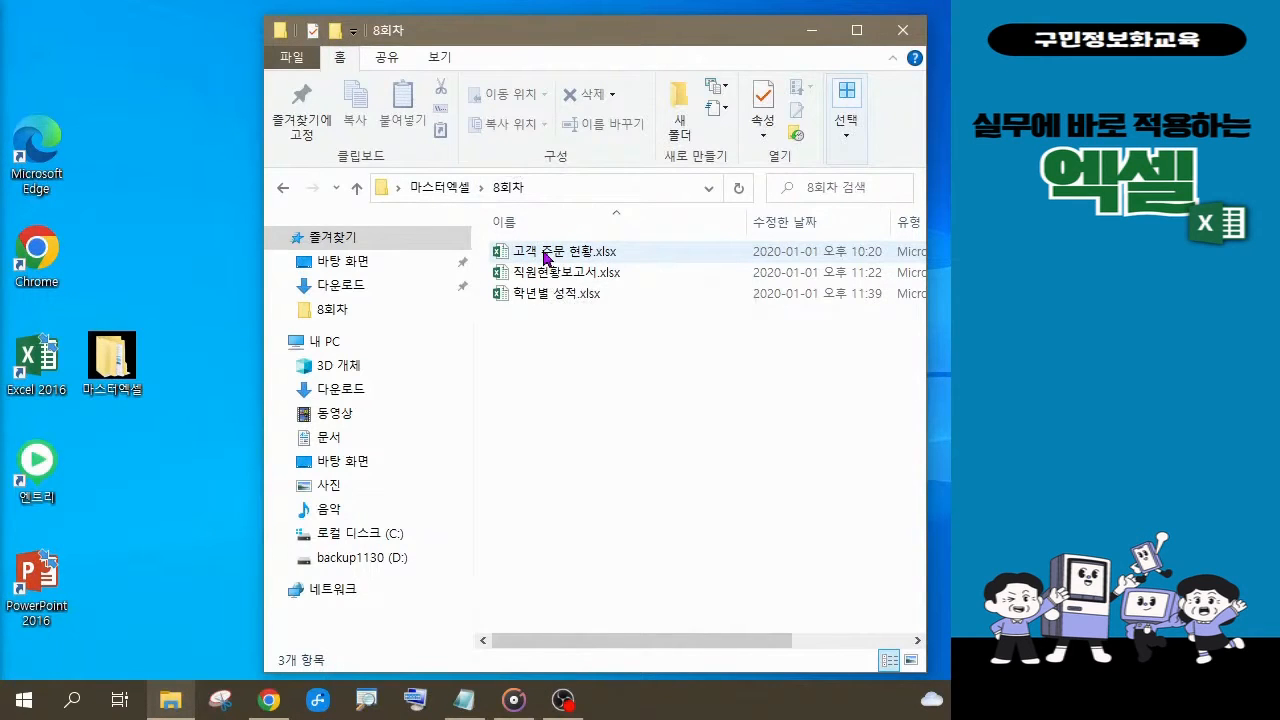
Open the workbook 고객 주문 현황.xlsx and enable editing for it.
double_click(545, 258)
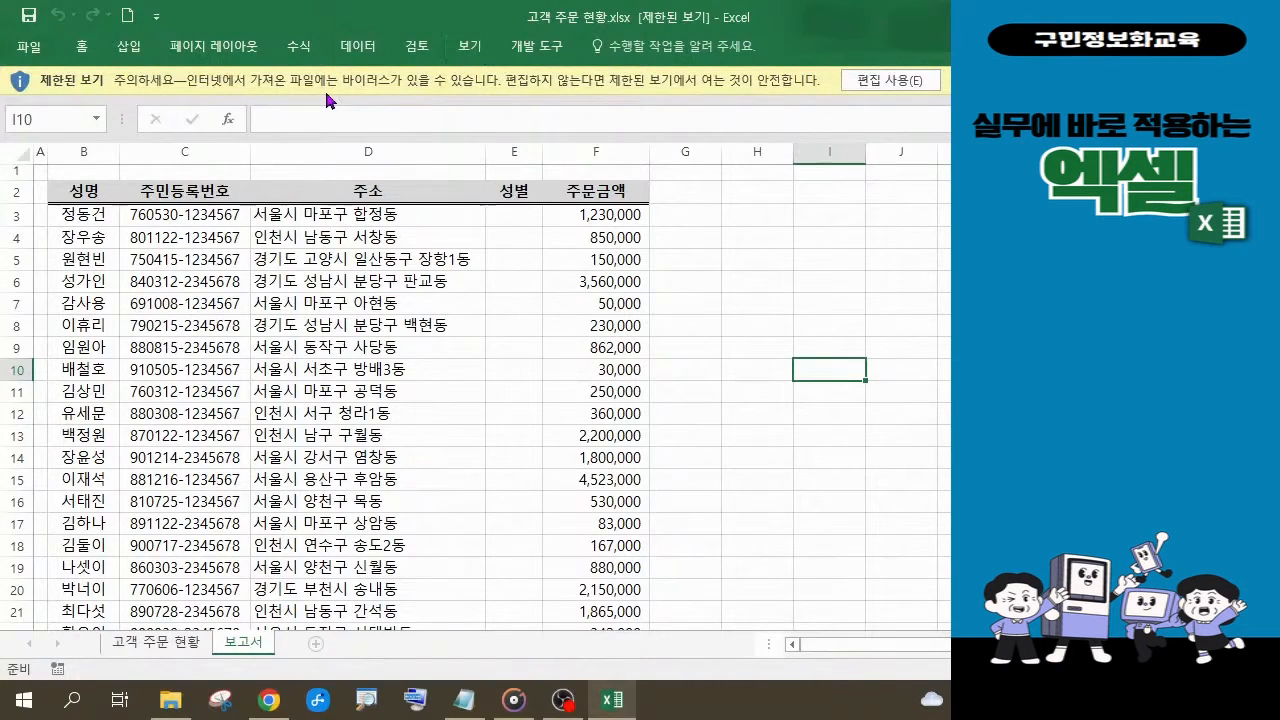
click(893, 84)
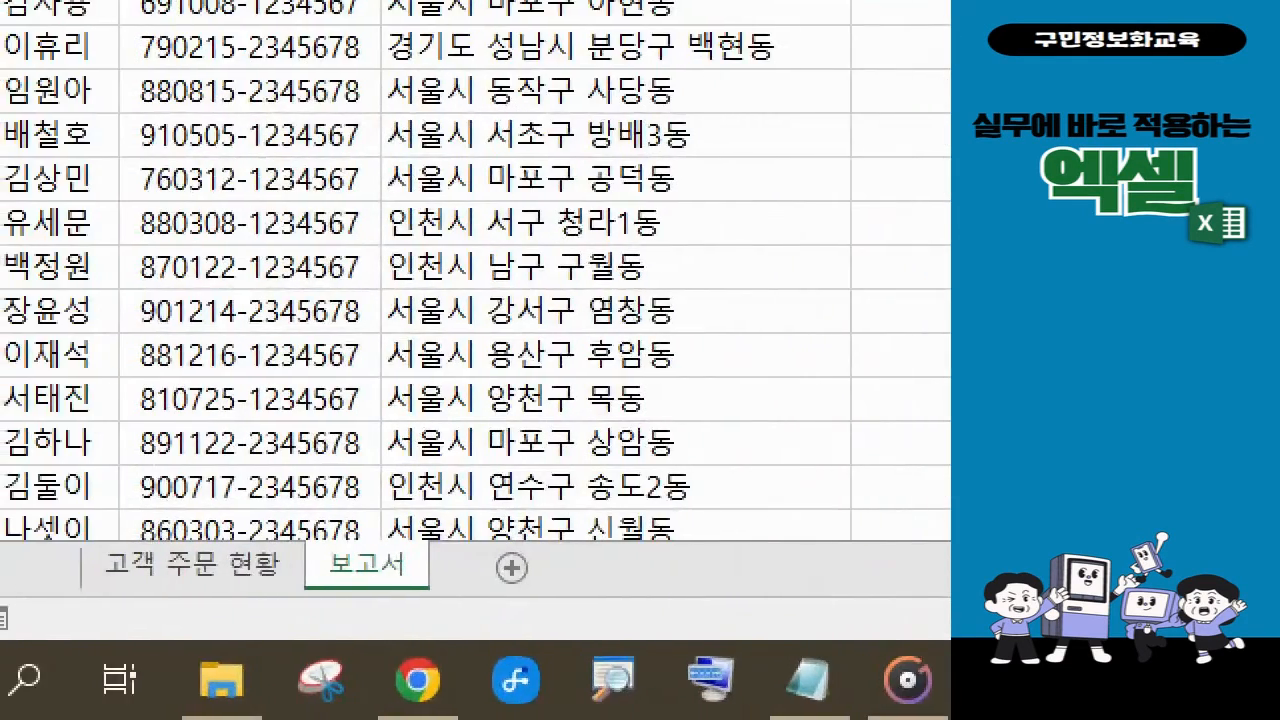
drag(66, 538, 442, 609)
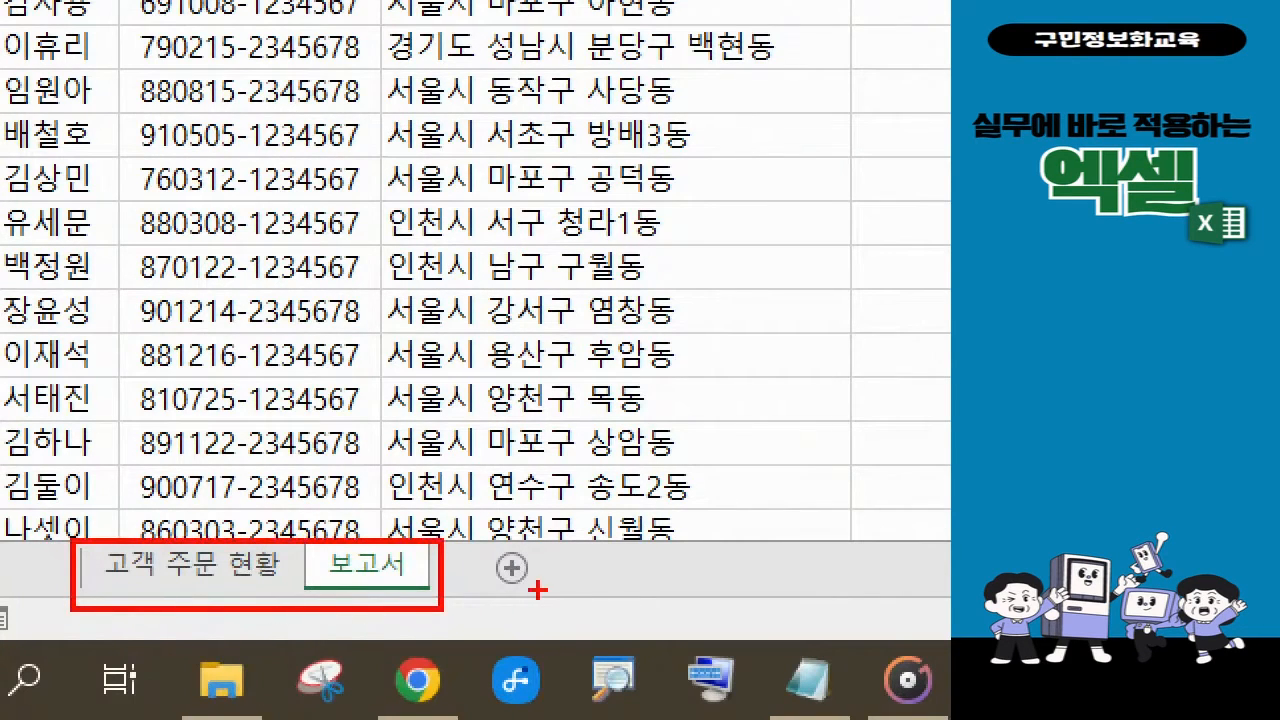
mouse_move(541, 590)
mouse_down()
mouse_move(524, 593)
mouse_move(486, 556)
mouse_move(518, 523)
mouse_move(541, 600)
mouse_up()
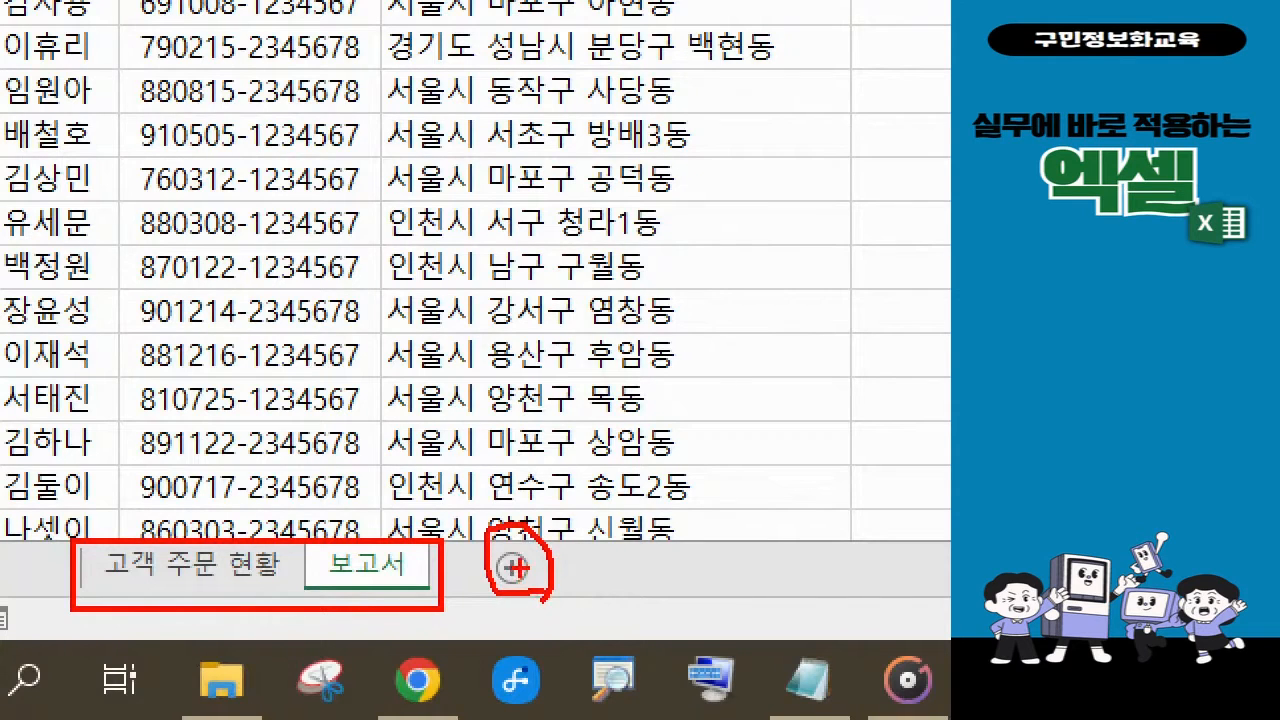
mouse_move(514, 558)
mouse_down()
mouse_move(563, 491)
mouse_move(610, 462)
mouse_up()
drag(521, 530, 547, 541)
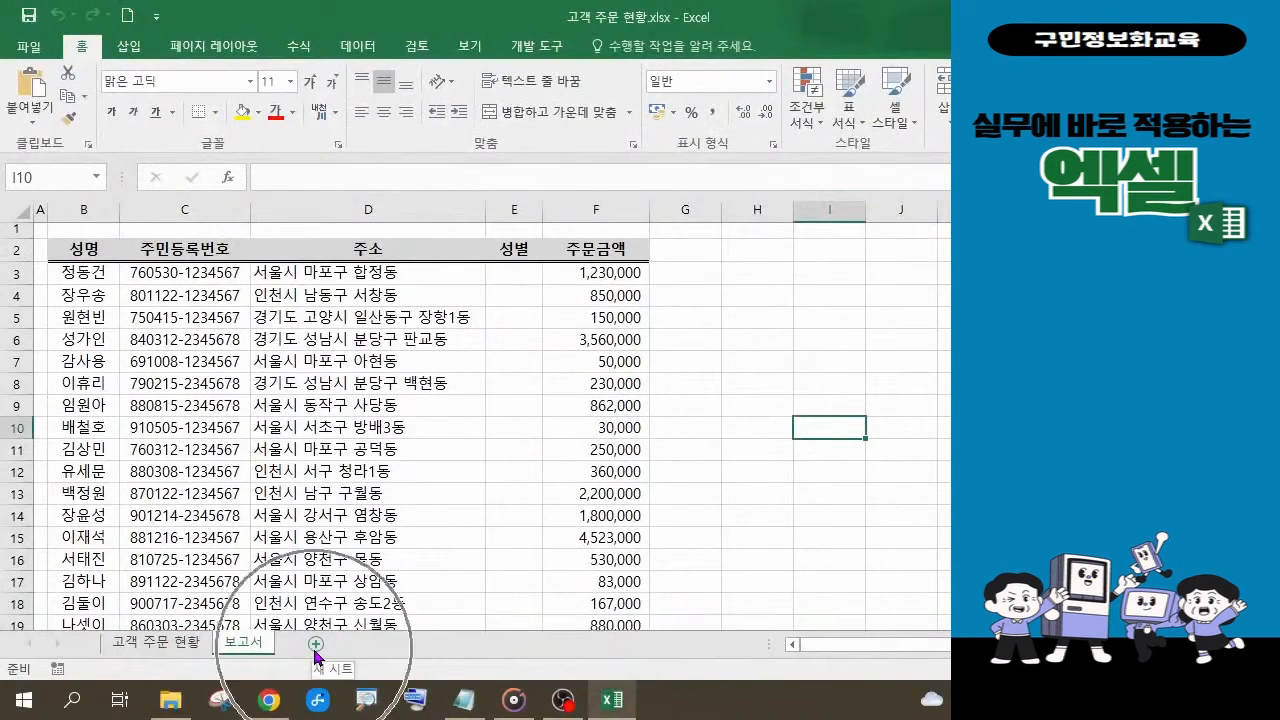
Add a new worksheet after 보고서 and rename it 연습.
click(315, 648)
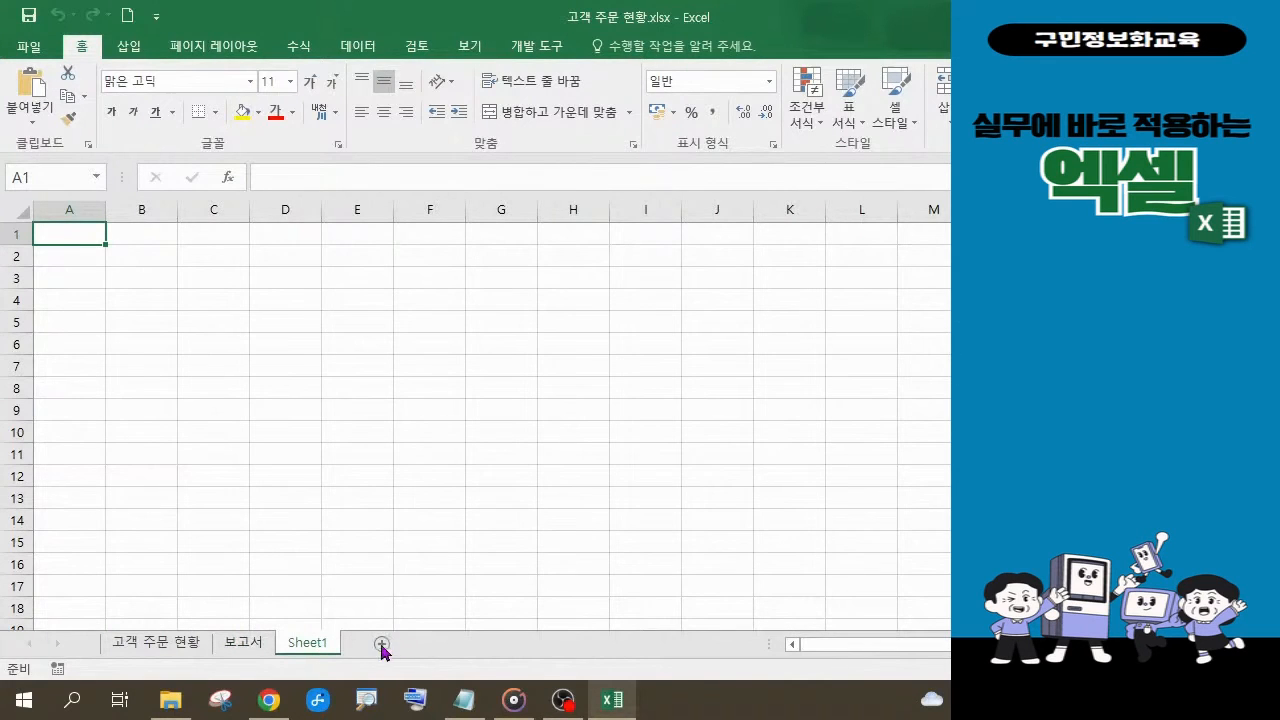
double_click(328, 648)
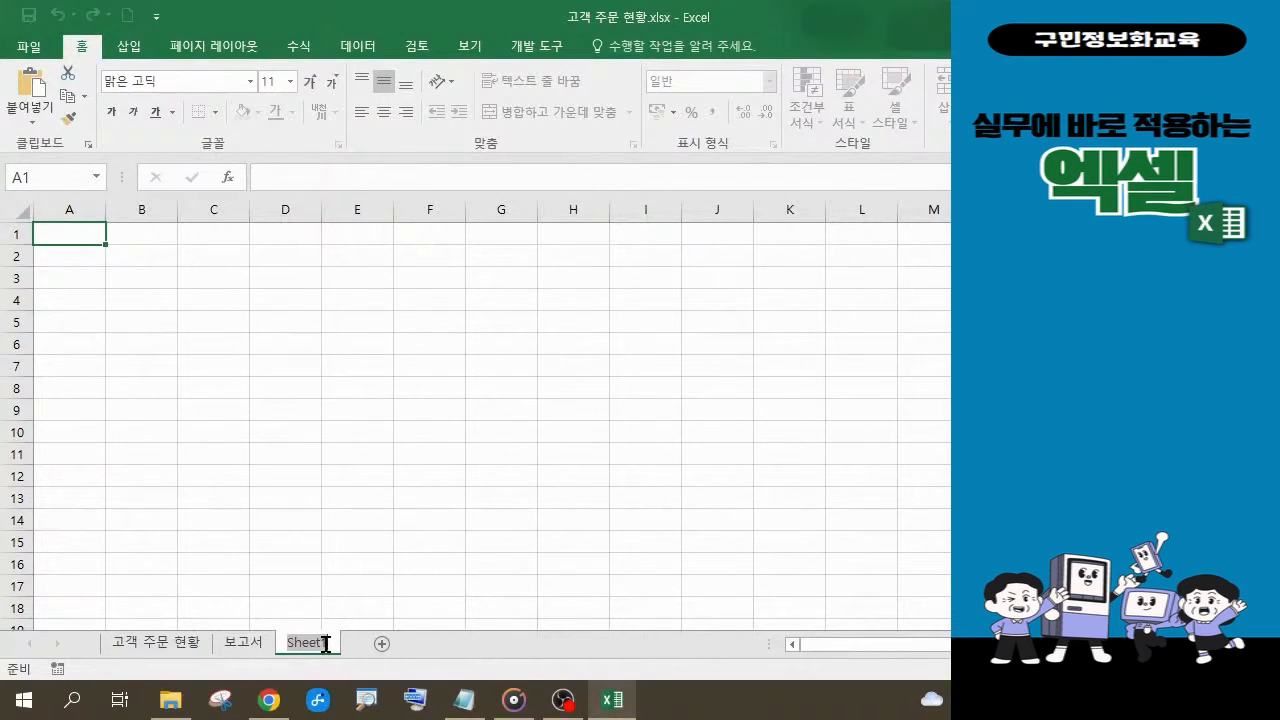
text(연습)
key(Return)
key(Return)
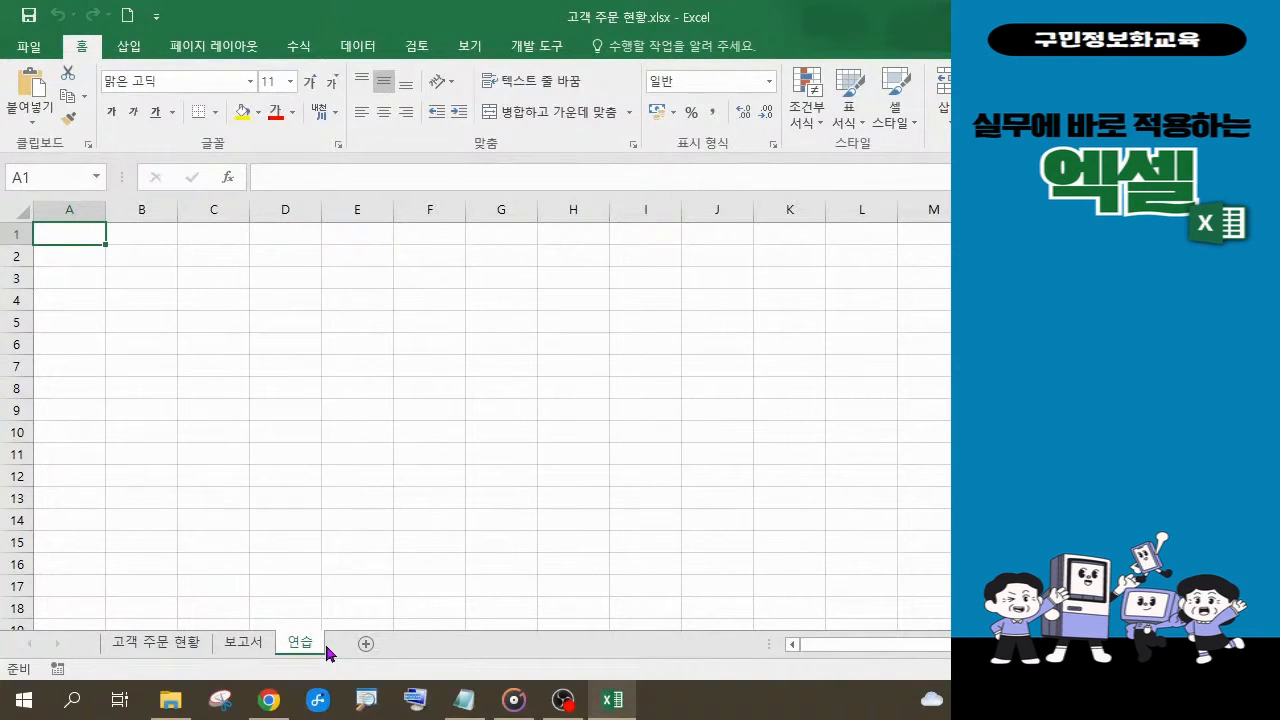
Set the height of row 1 on the 연습 sheet to 25.
click(13, 237)
right_click(14, 237)
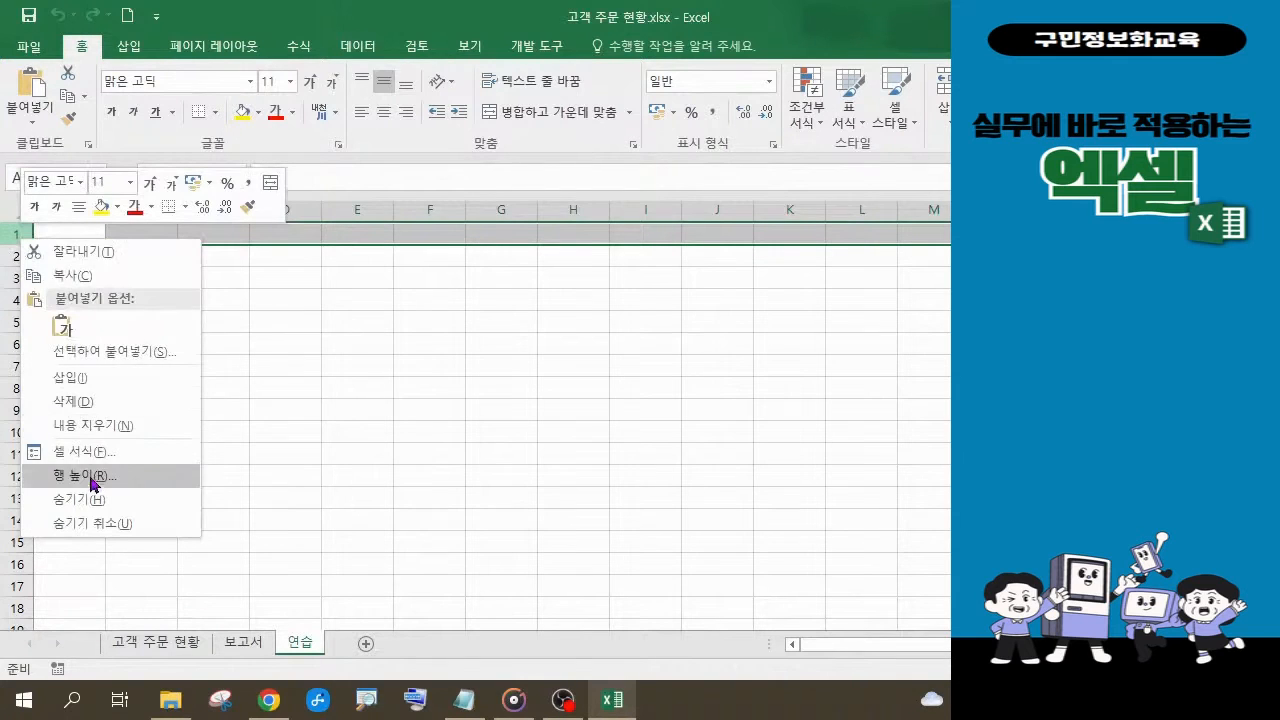
click(90, 477)
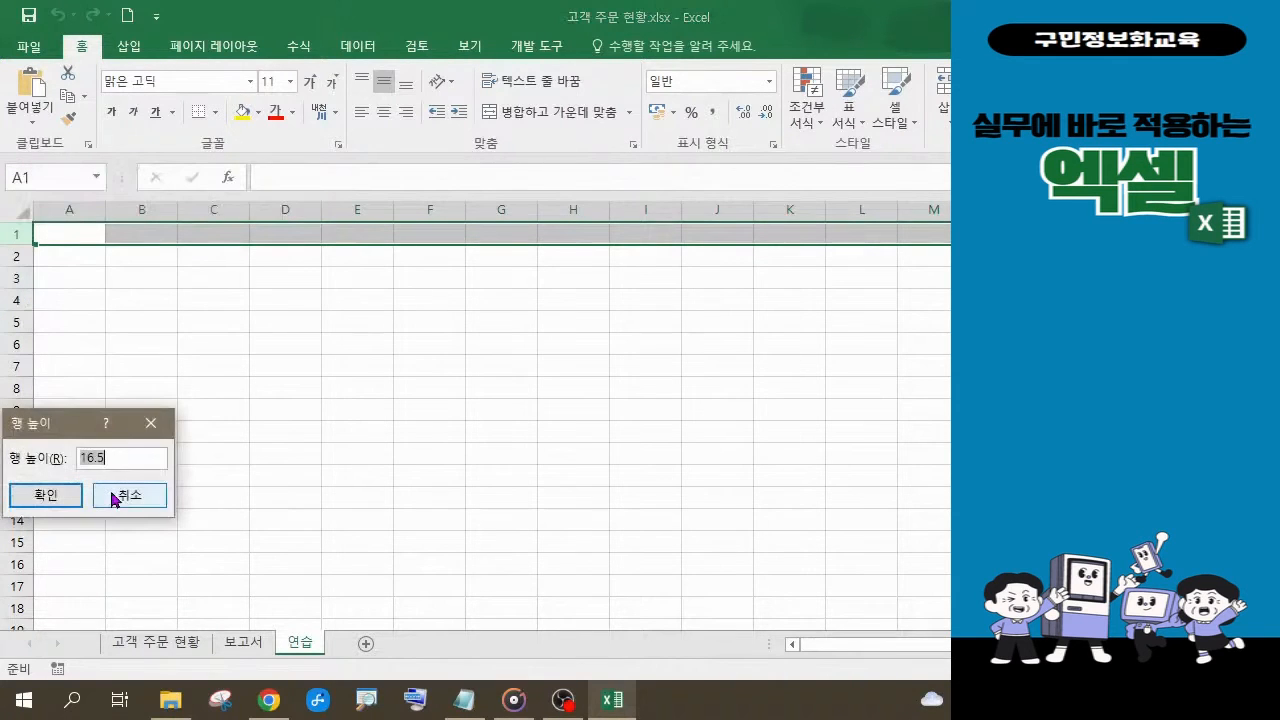
text(25)
key(Return)
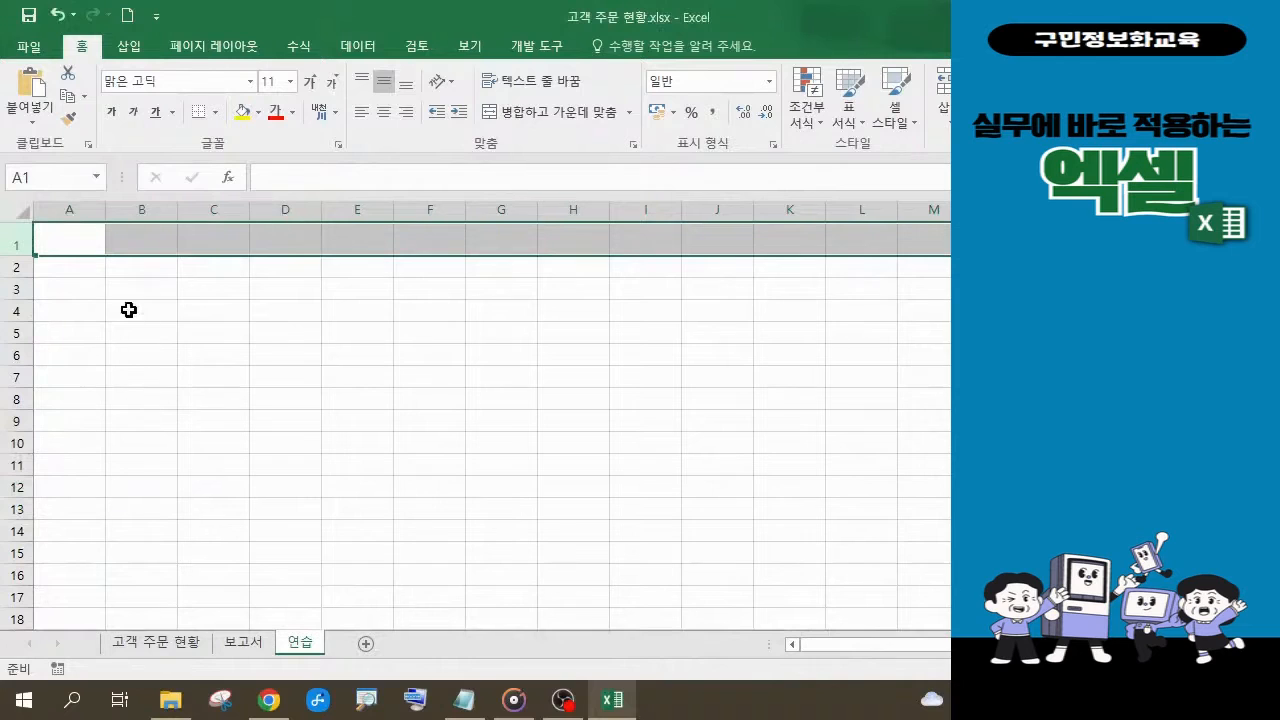
Enter the sample person's full name in cell A1 and their resident registration number in cell B1.
click(73, 240)
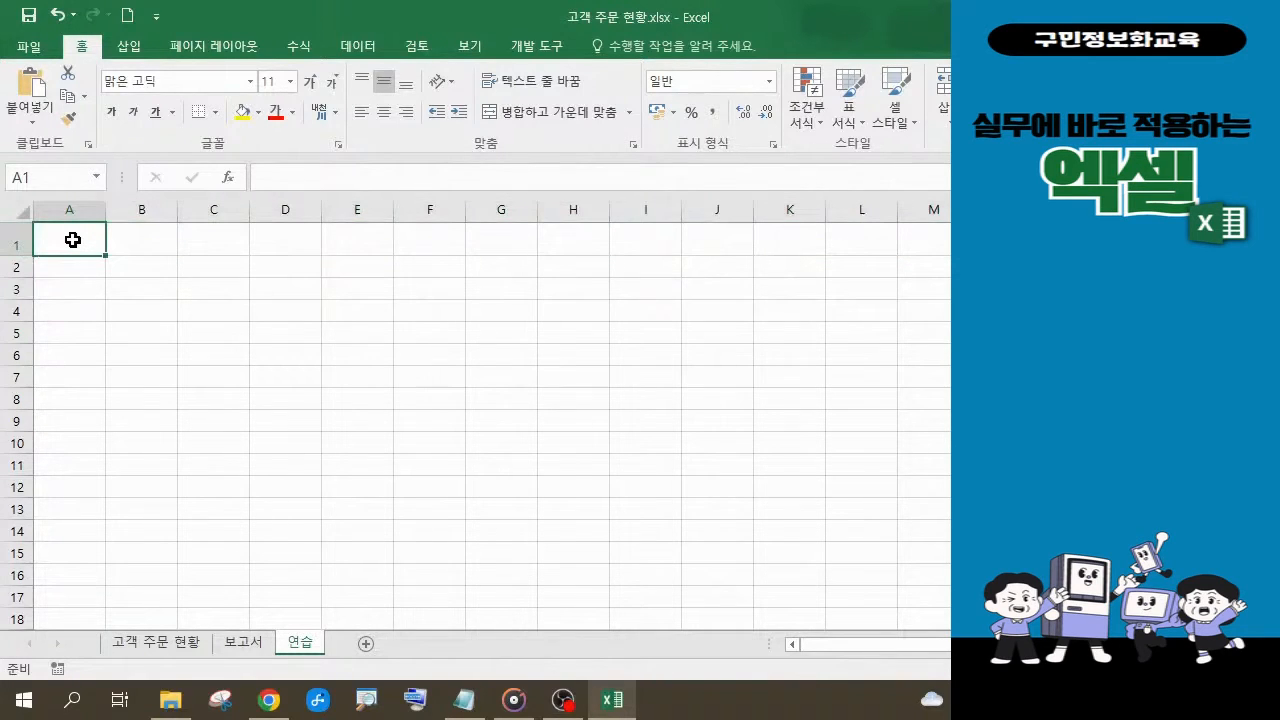
text(홍길동)
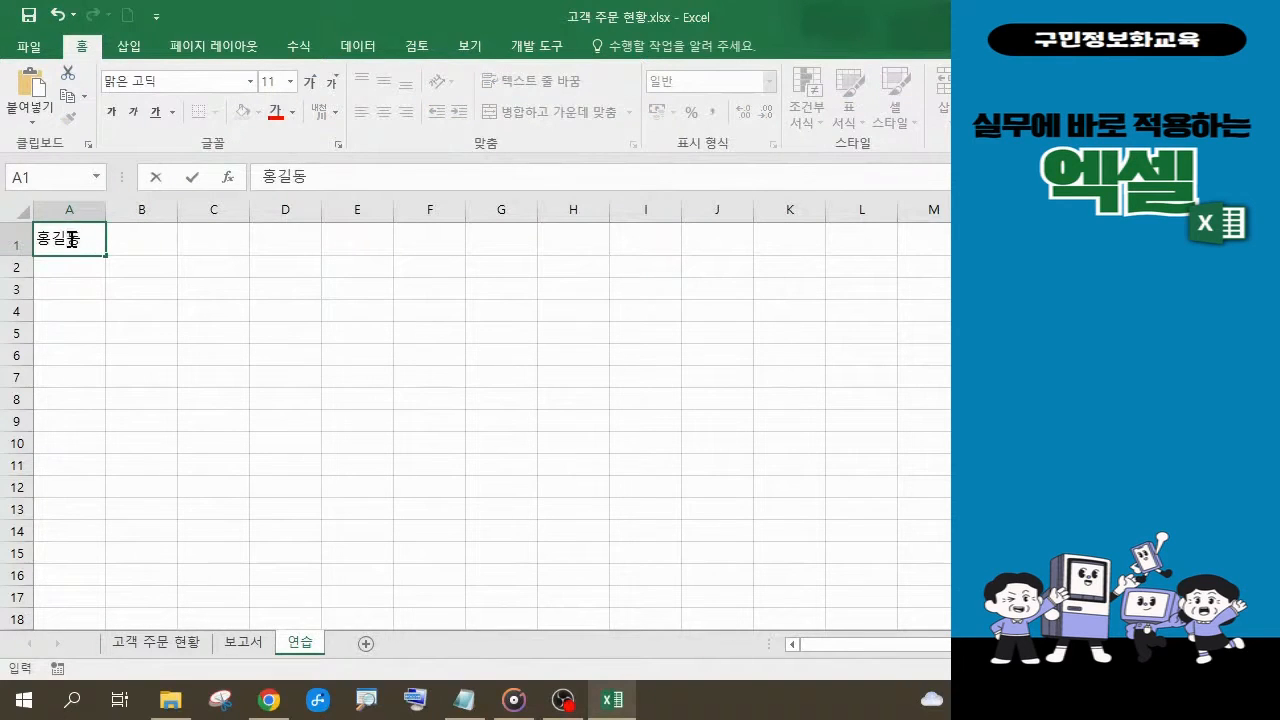
key(Tab)
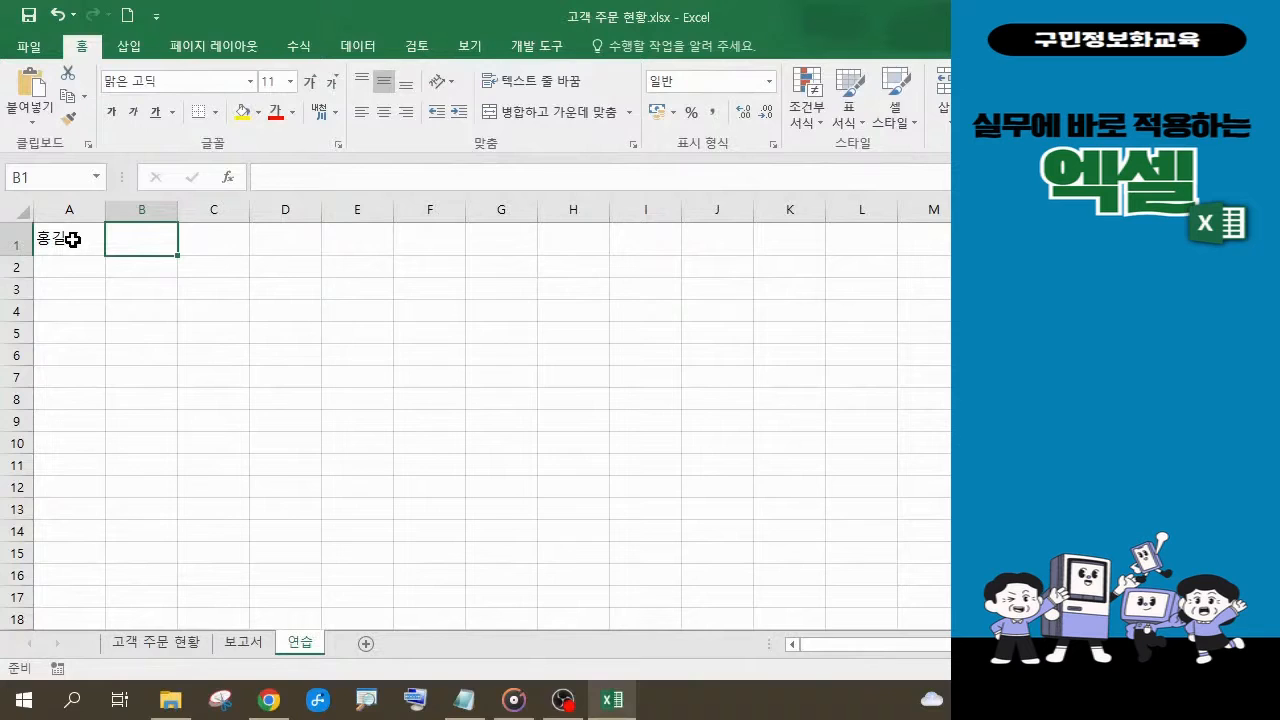
text(98050)
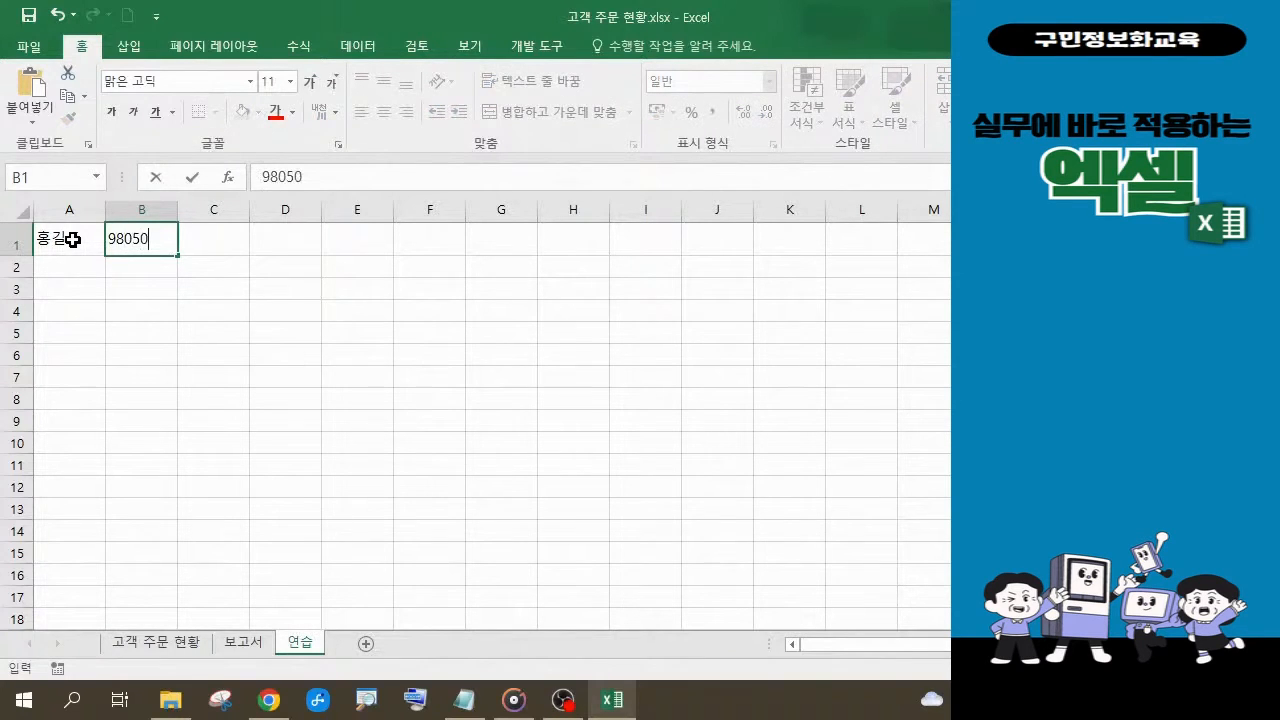
text(9-103561)
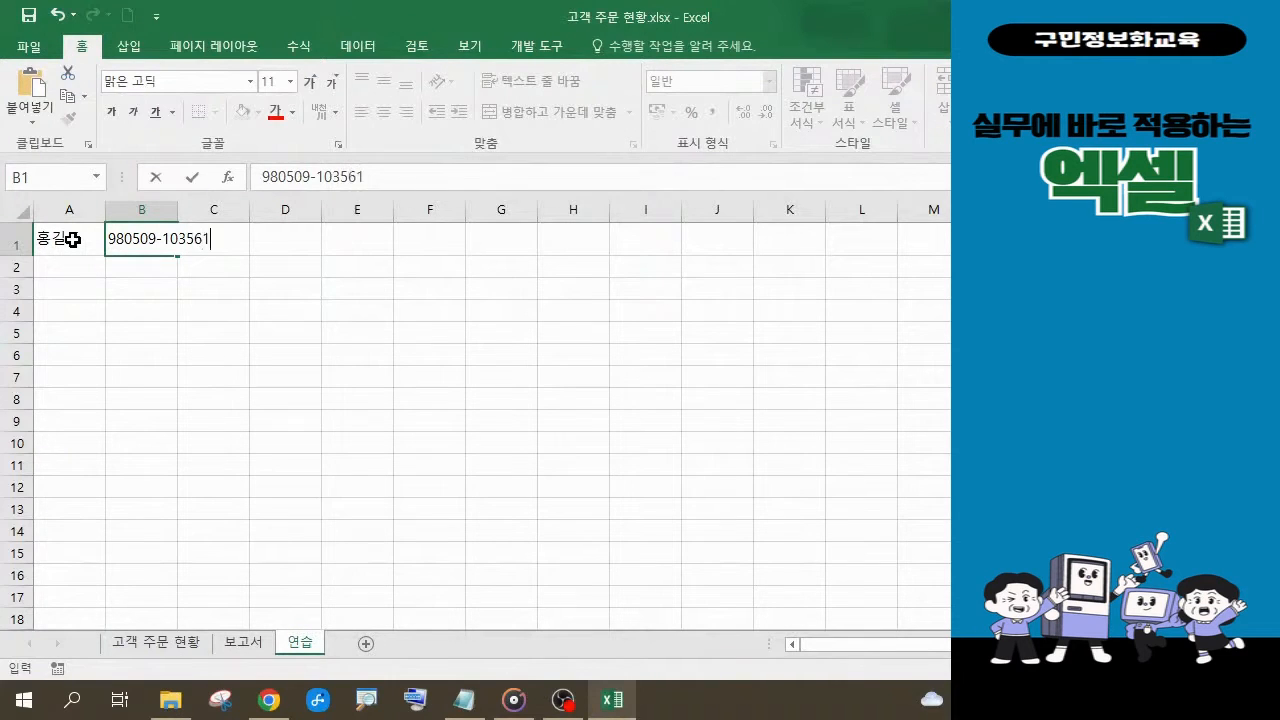
text(5)
key(Return)
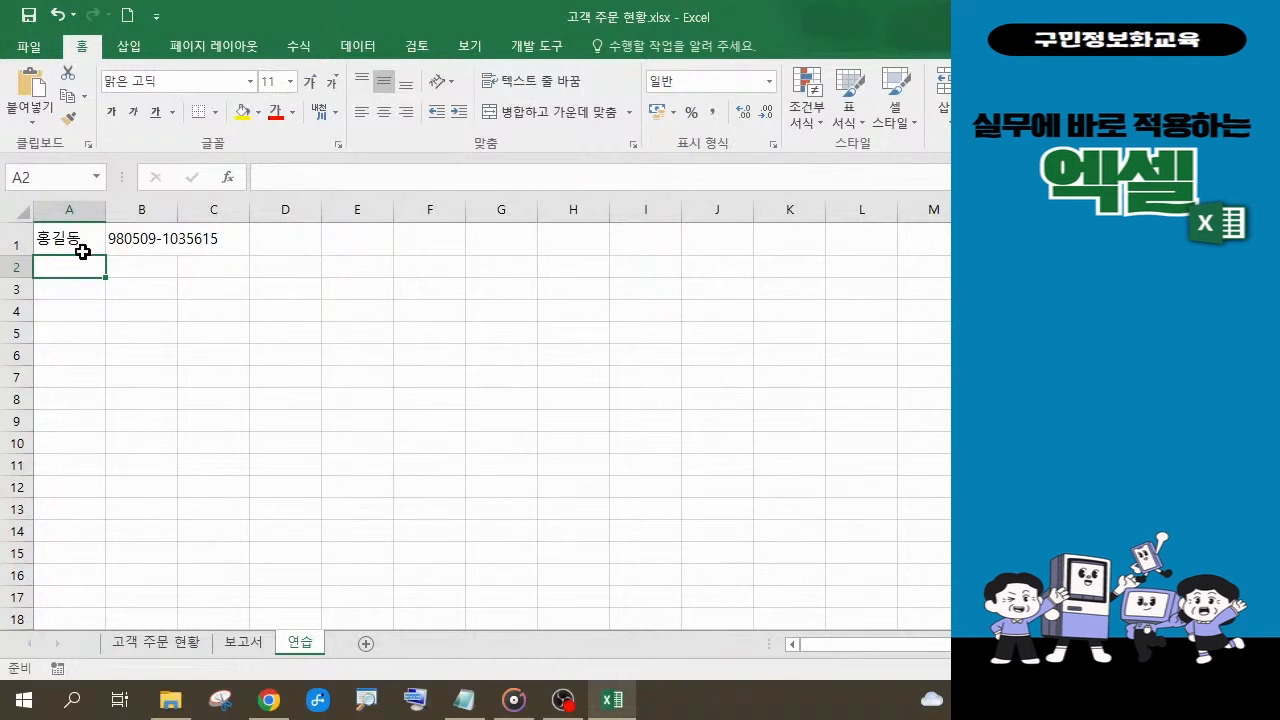
AutoFit the width of column B to the registration number in B1.
click(82, 243)
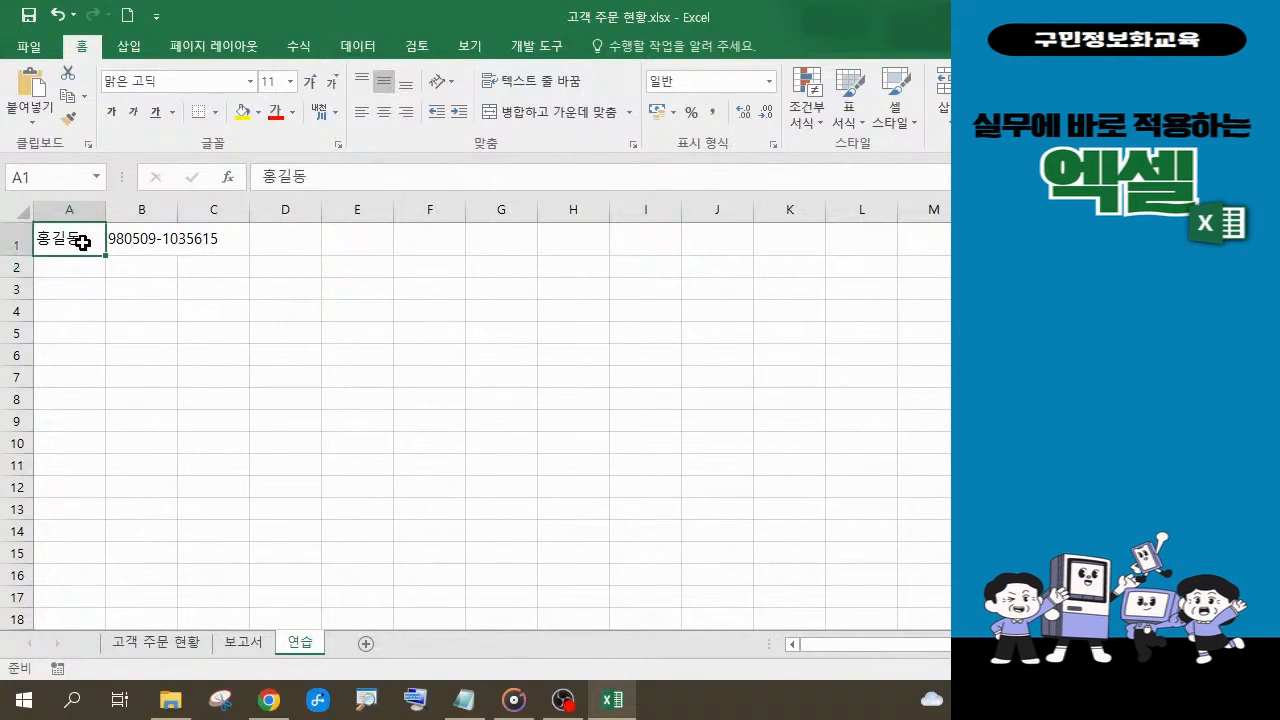
click(149, 243)
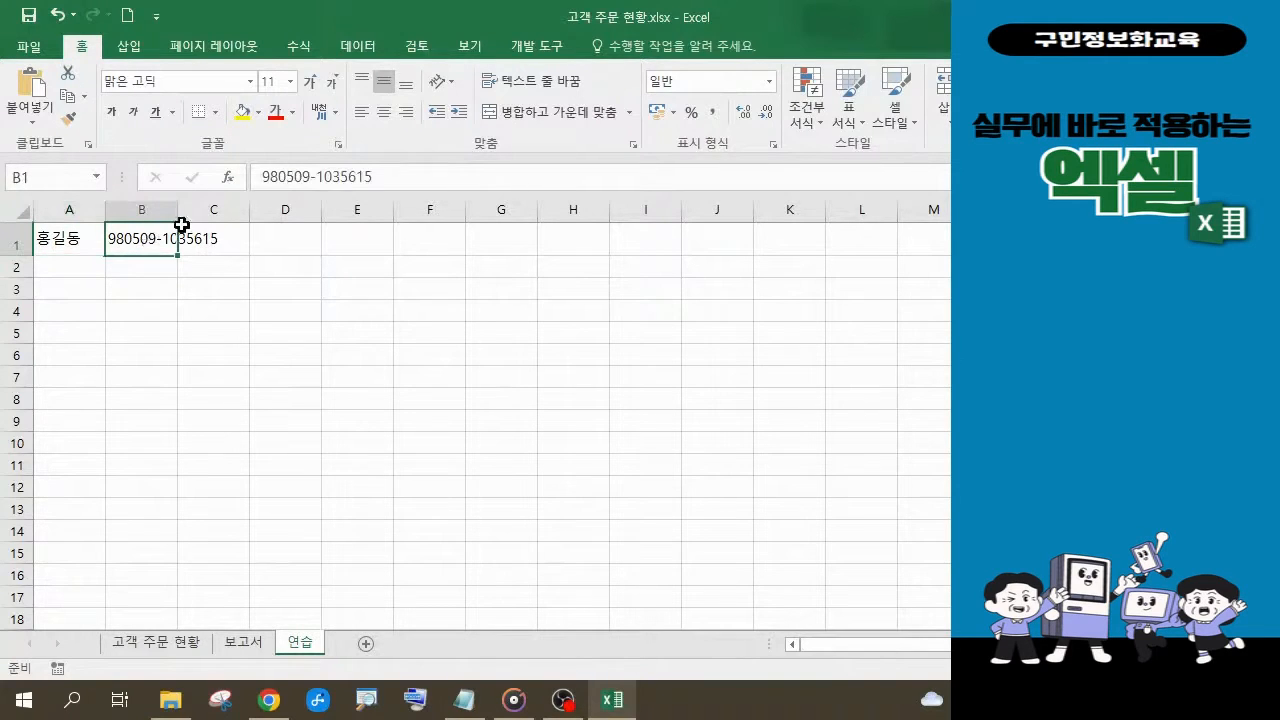
double_click(177, 209)
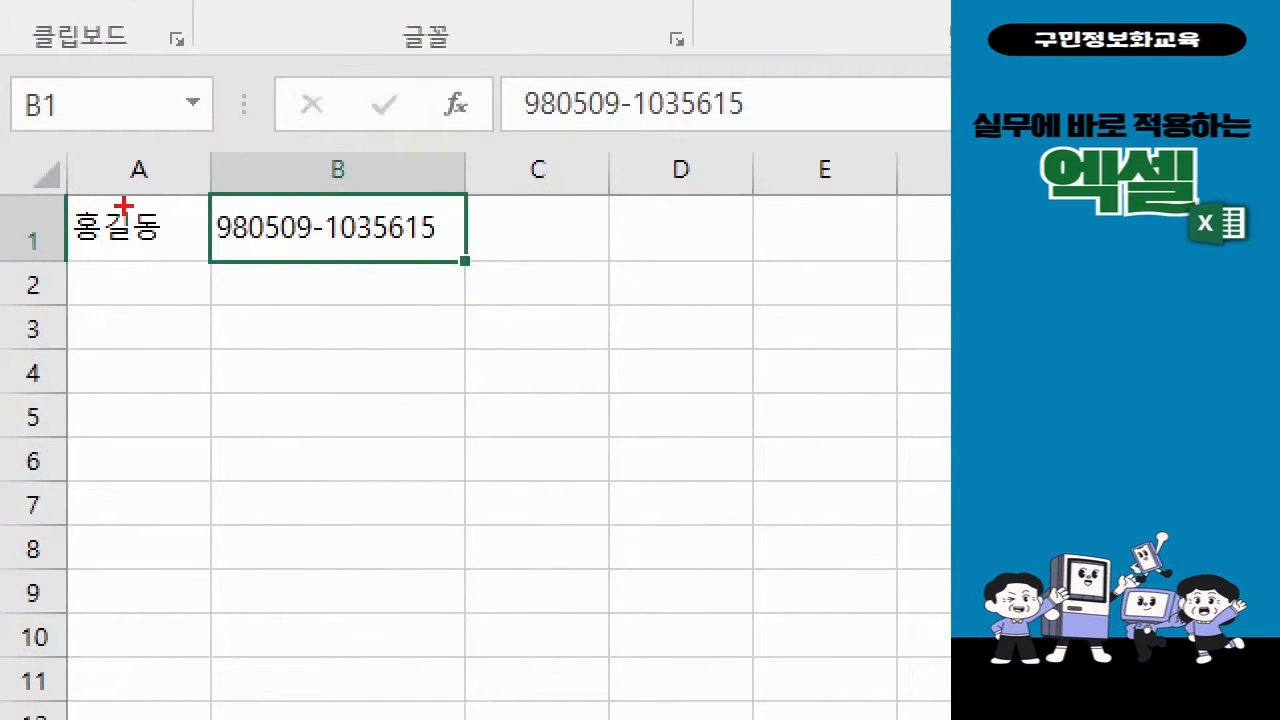
mouse_move(126, 209)
mouse_down()
mouse_move(106, 225)
mouse_move(113, 237)
mouse_move(126, 227)
mouse_move(102, 212)
mouse_move(122, 250)
mouse_move(130, 204)
mouse_move(136, 222)
mouse_up()
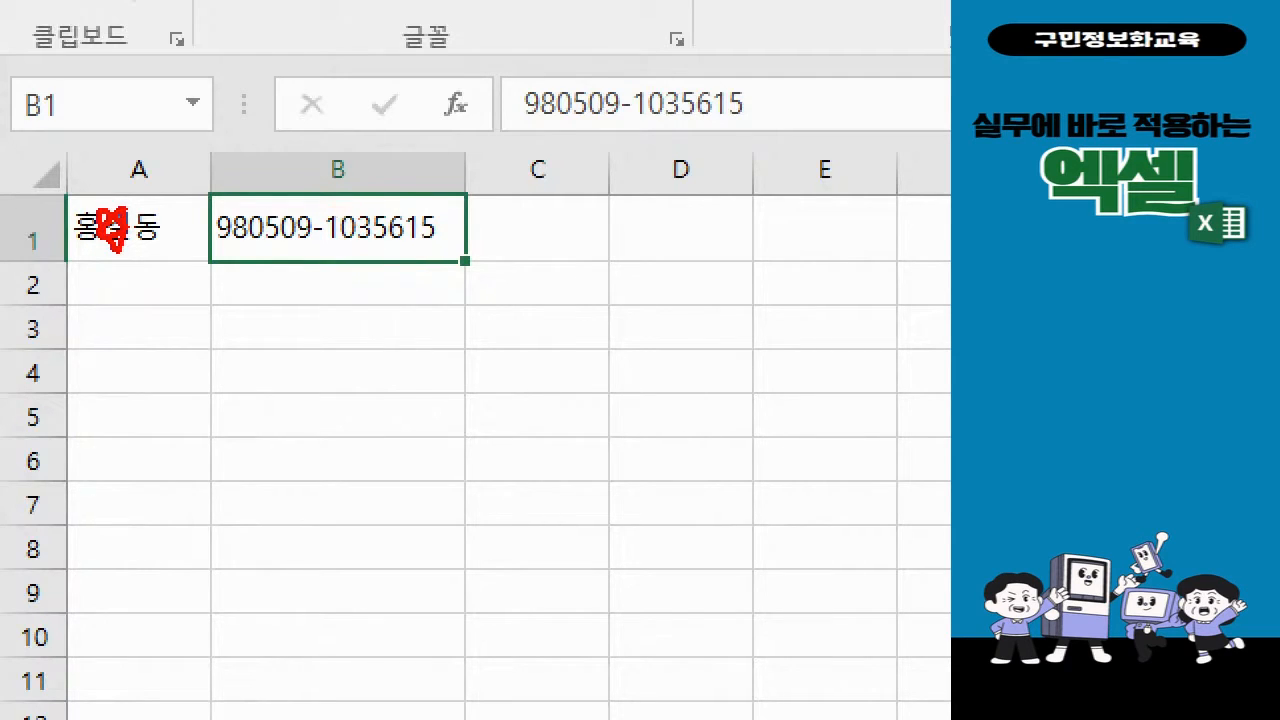
drag(341, 210, 436, 244)
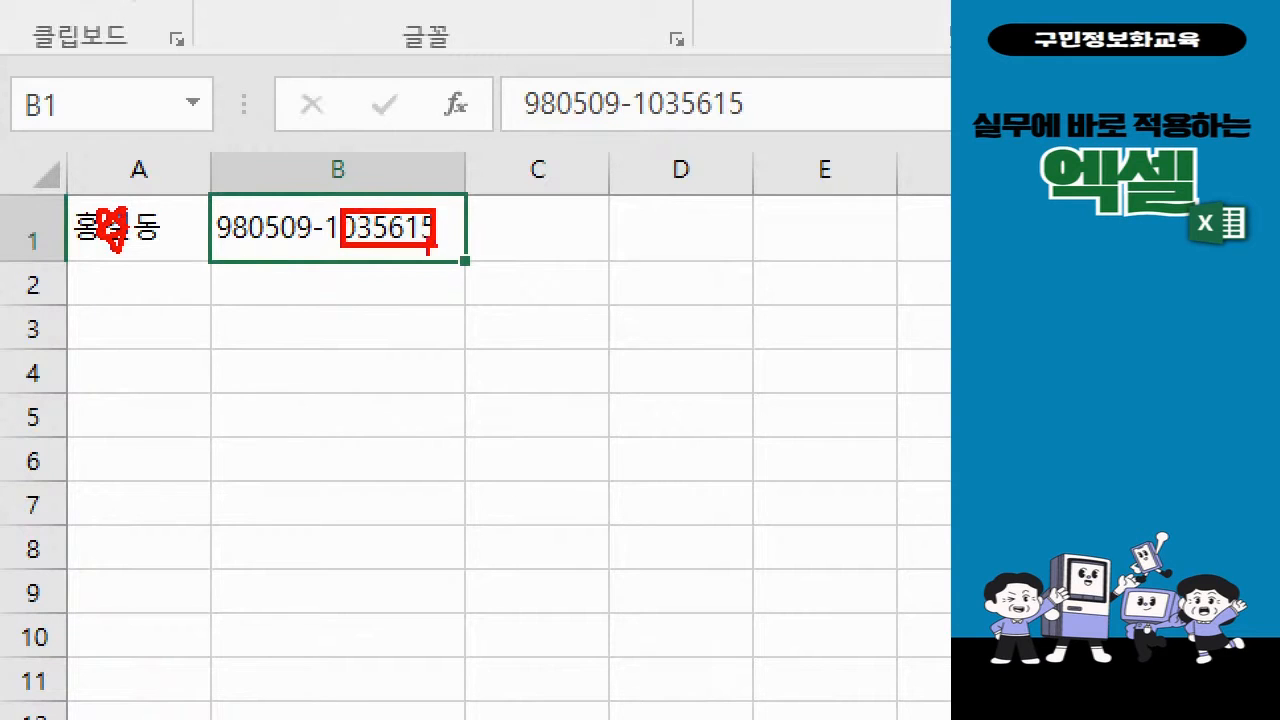
mouse_move(372, 176)
mouse_down()
mouse_move(351, 203)
mouse_move(372, 206)
mouse_up()
key(Escape)
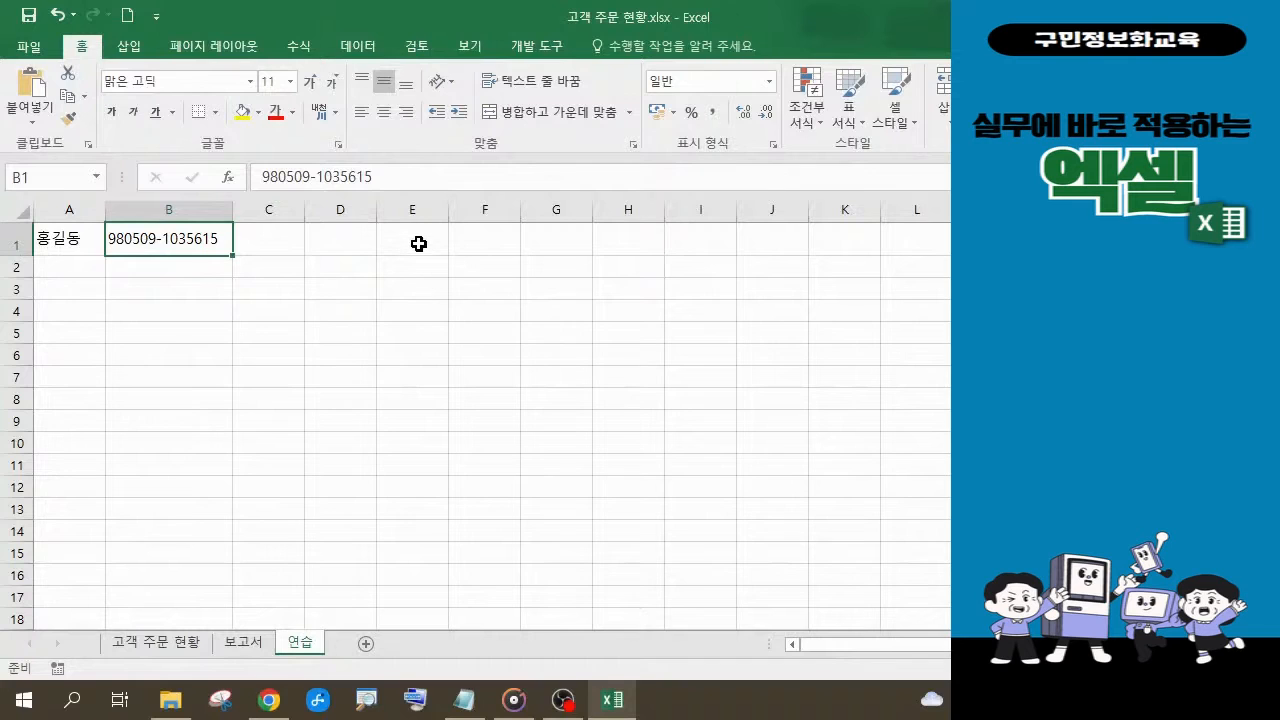
Start a formula in cell D1 of the 연습 sheet with the LEFT function.
click(342, 246)
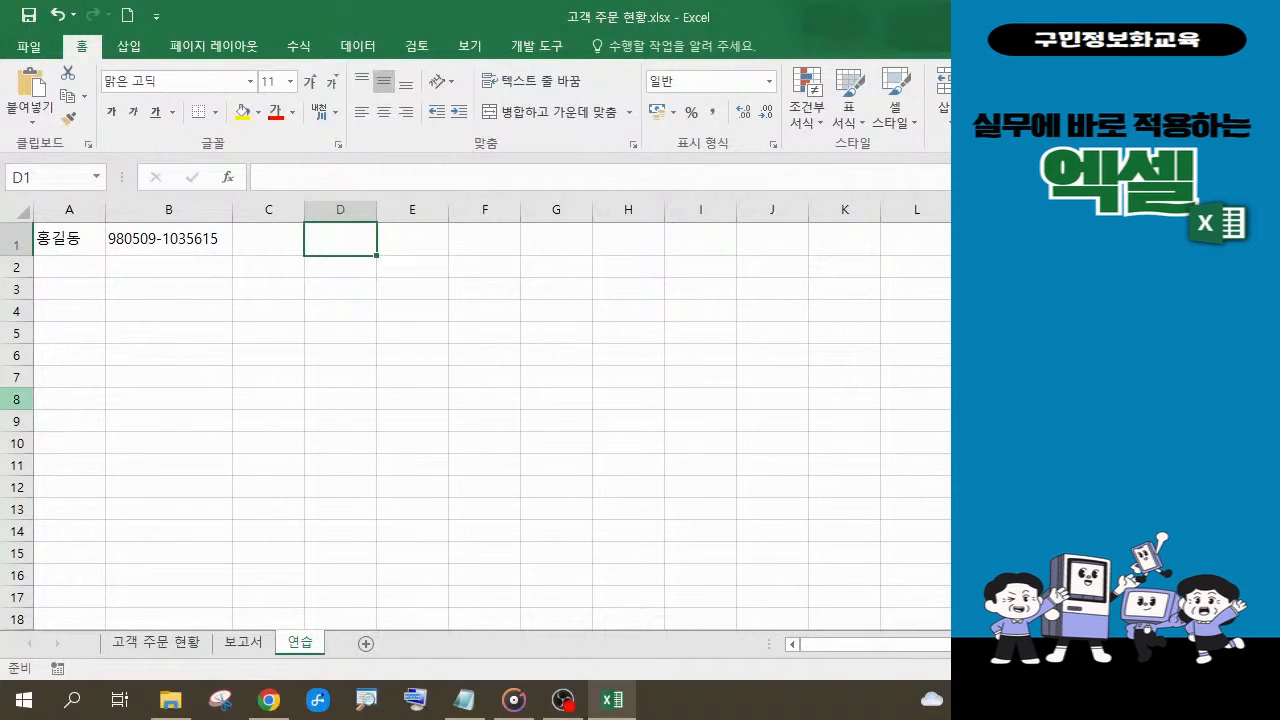
key(alt+Tab)
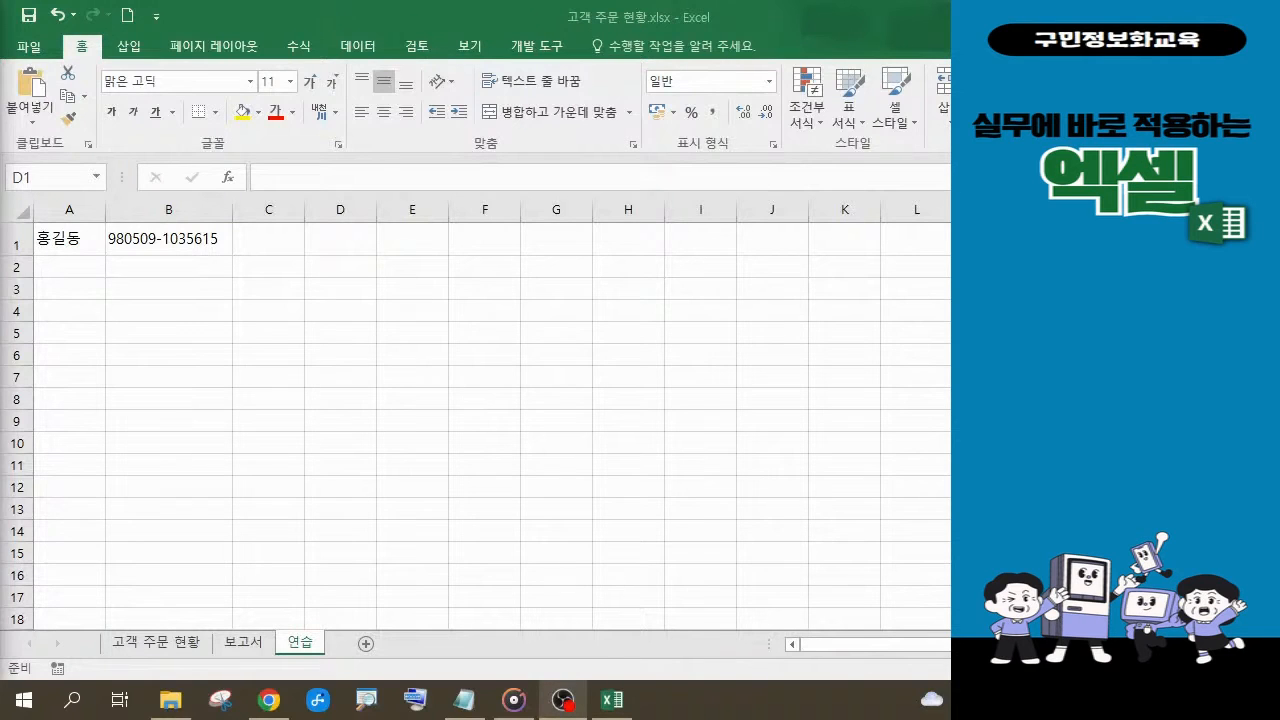
click(346, 242)
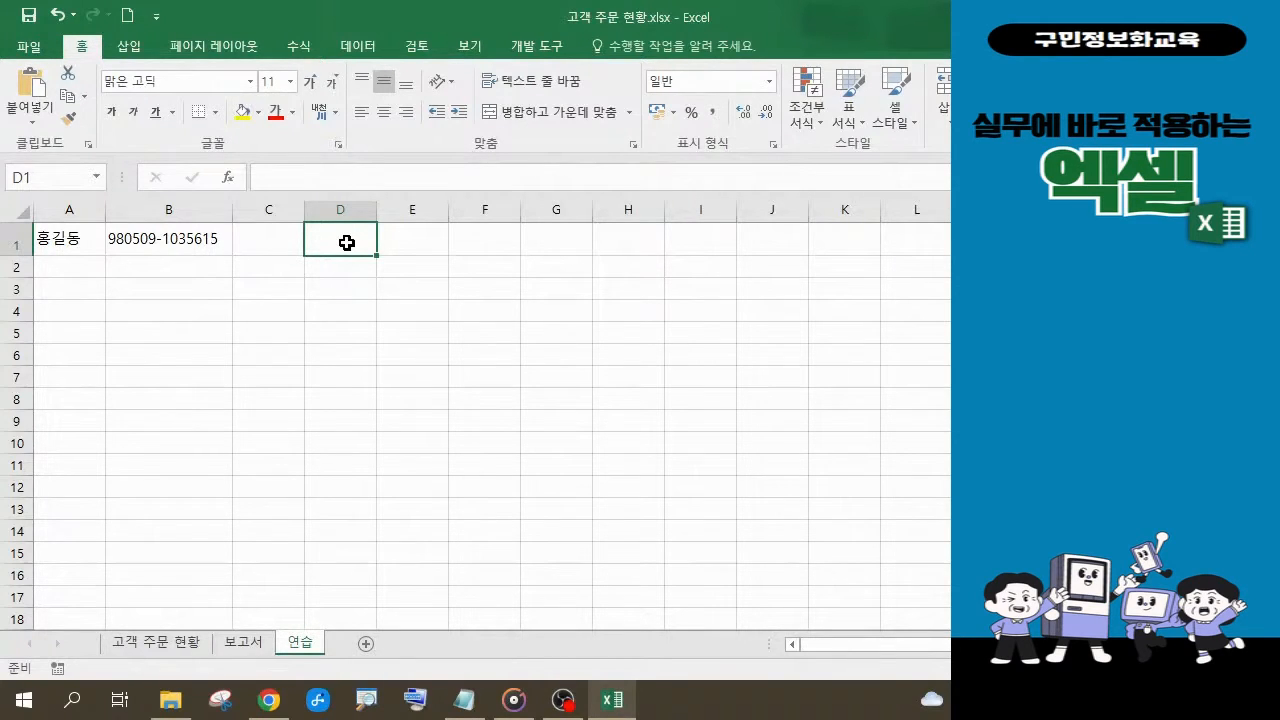
text(=)
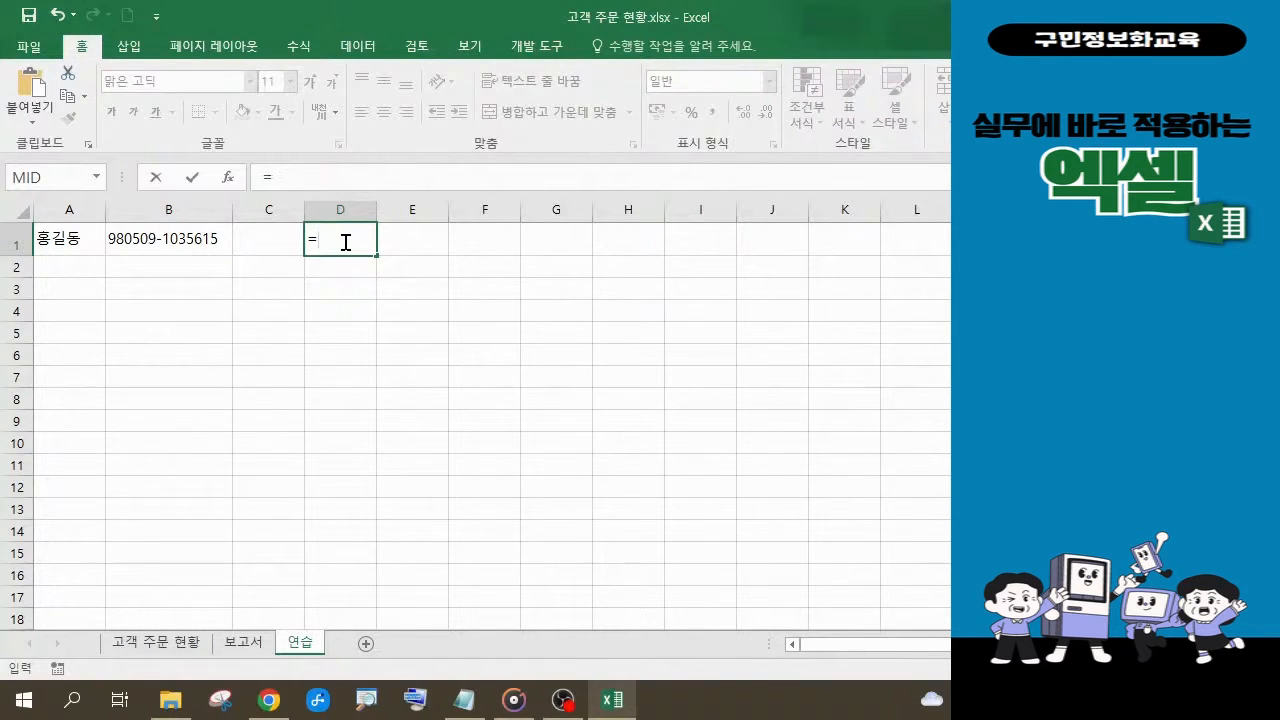
text(ㅣ)
key(BackSpace)
text(l)
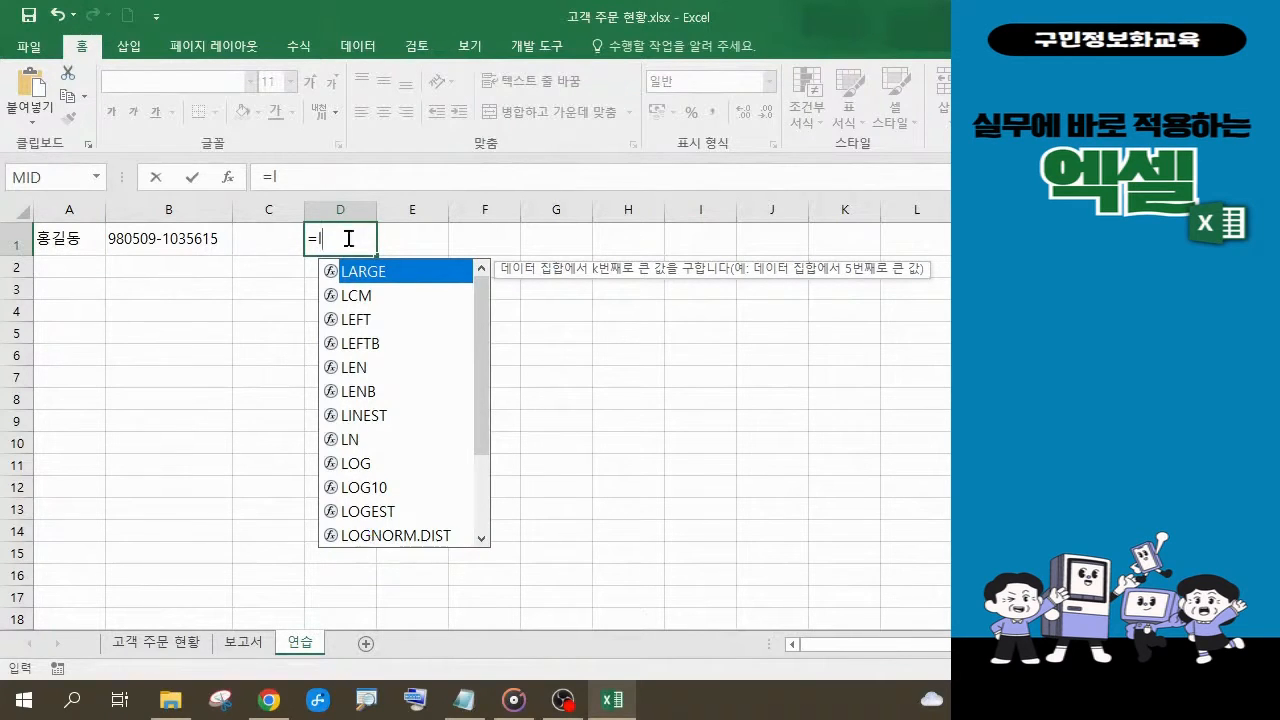
click(361, 326)
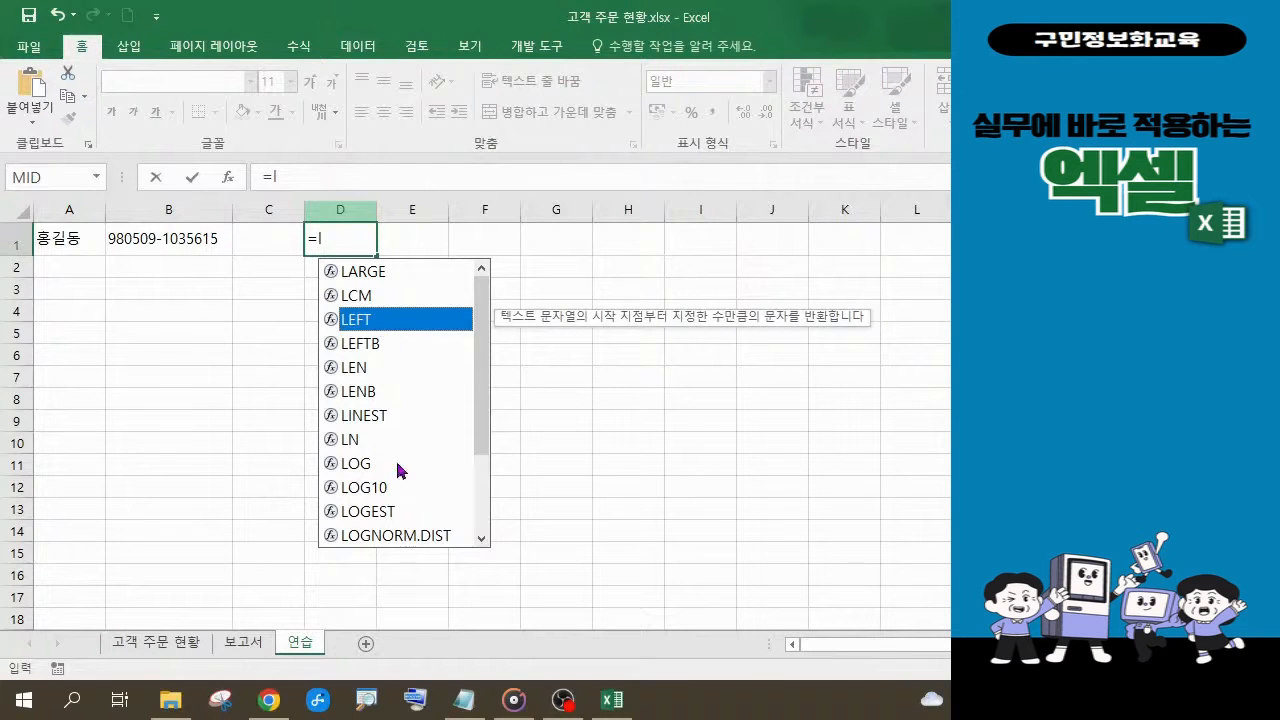
click(418, 706)
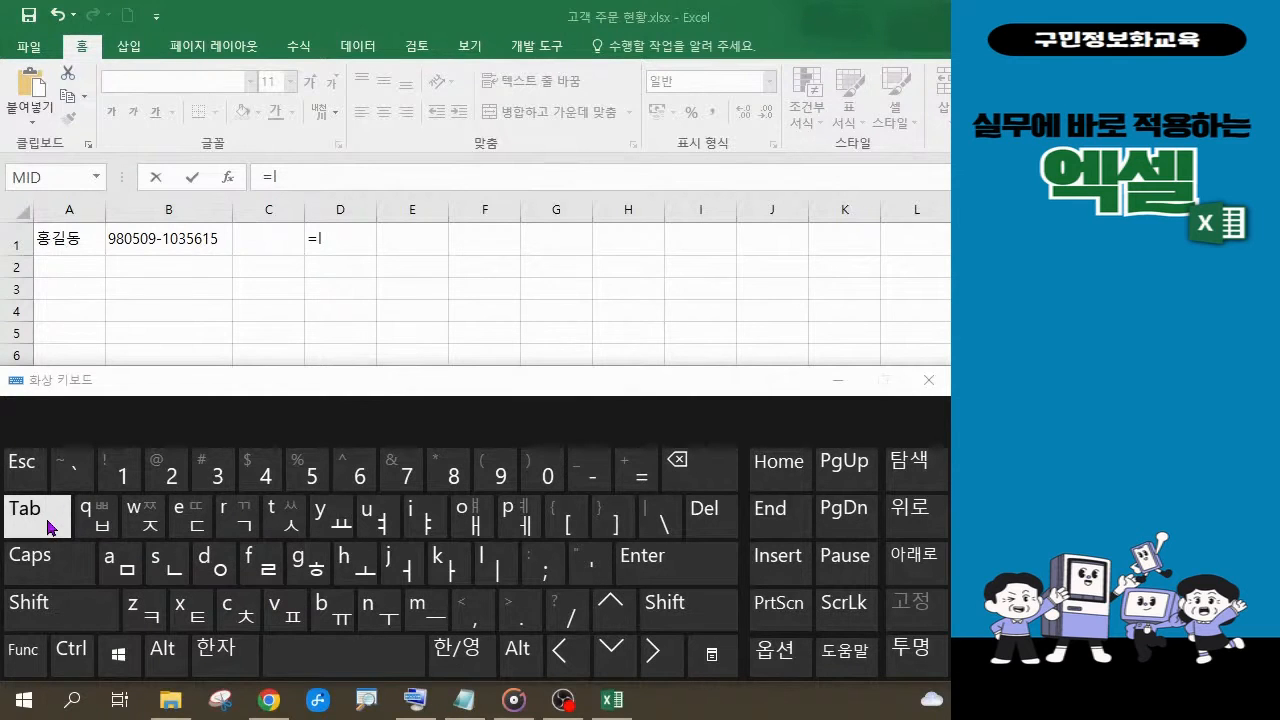
click(839, 390)
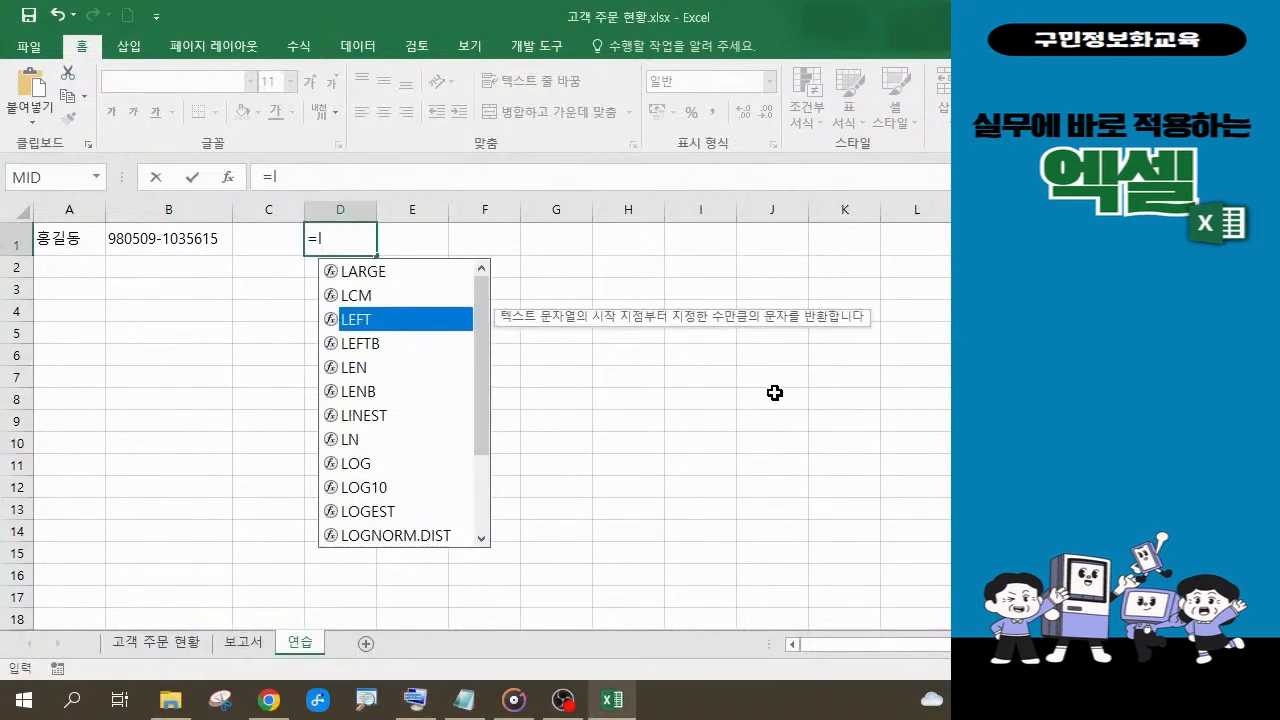
key(Tab)
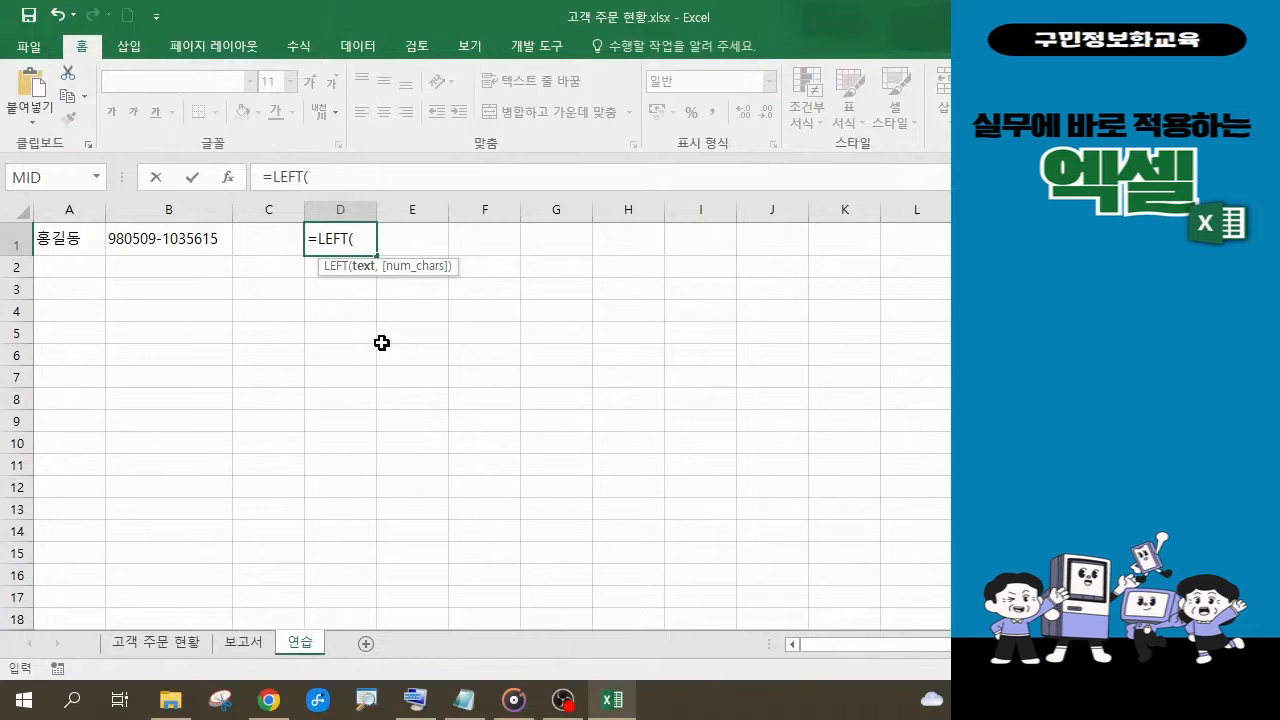
Fill in the LEFT function arguments with A1 as Text and 1 as Num_chars, and confirm the formula in D1.
click(416, 700)
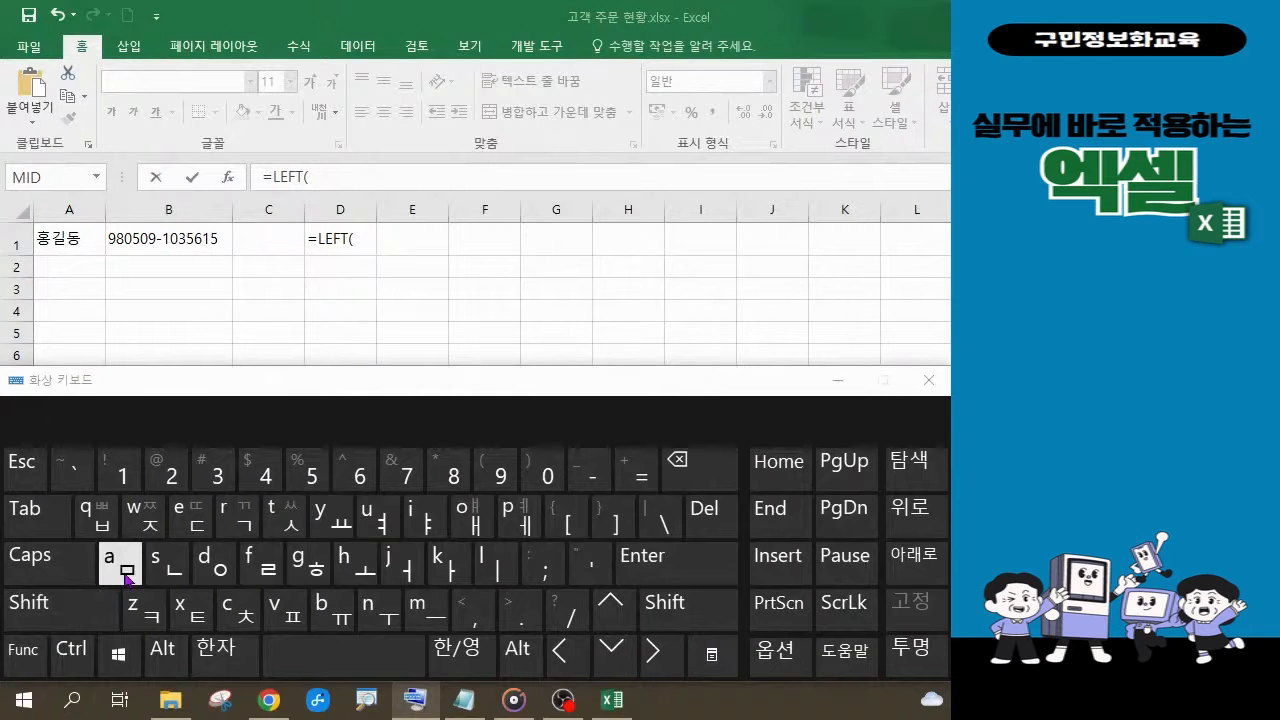
click(838, 381)
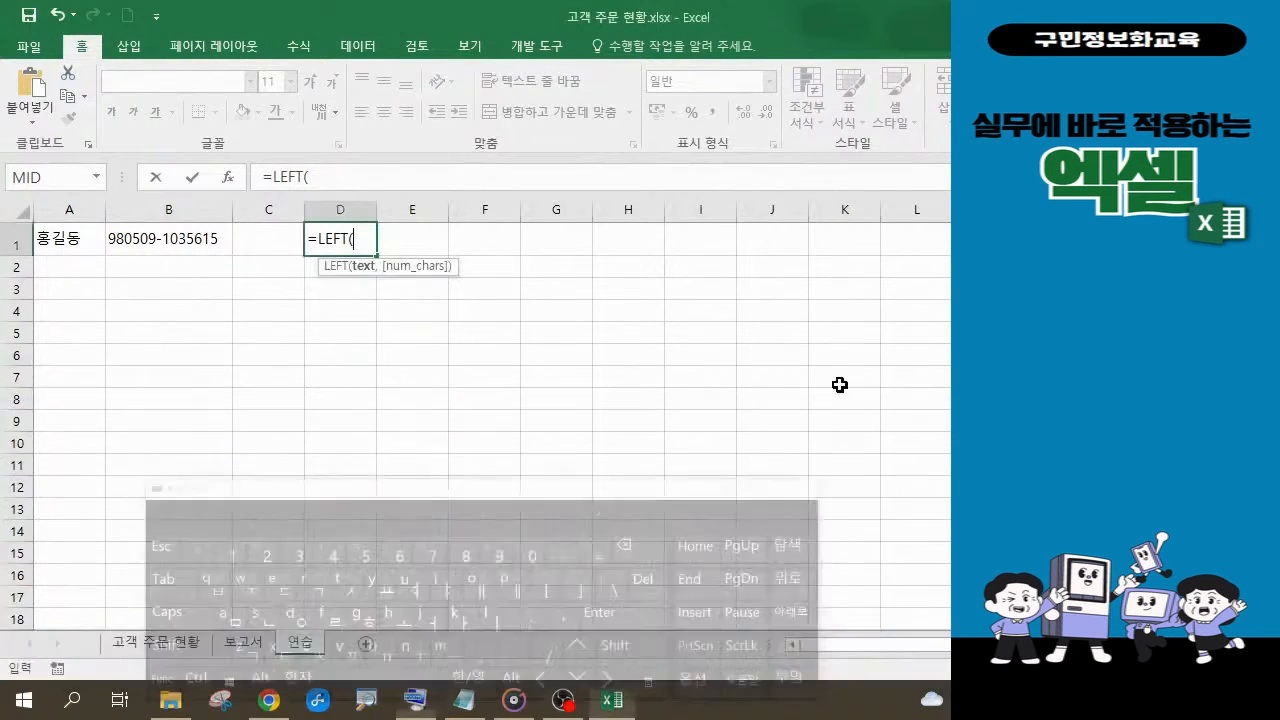
key(ctrl+a)
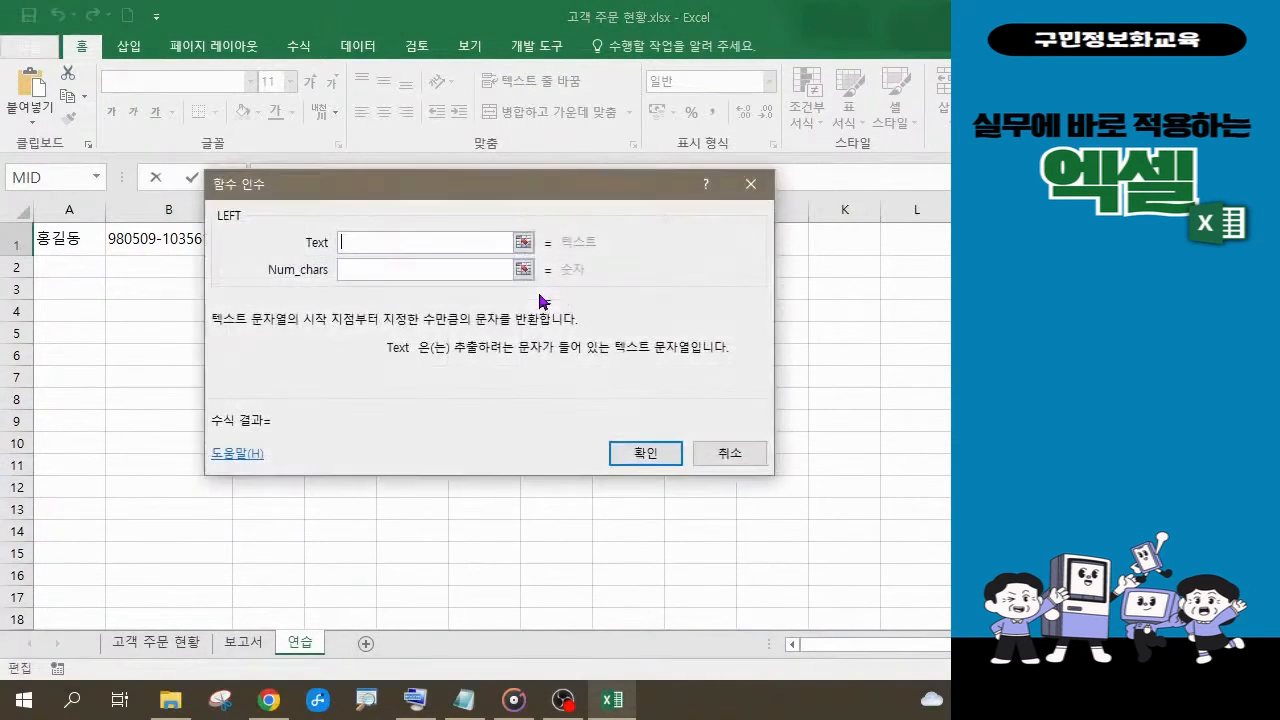
drag(429, 191, 629, 251)
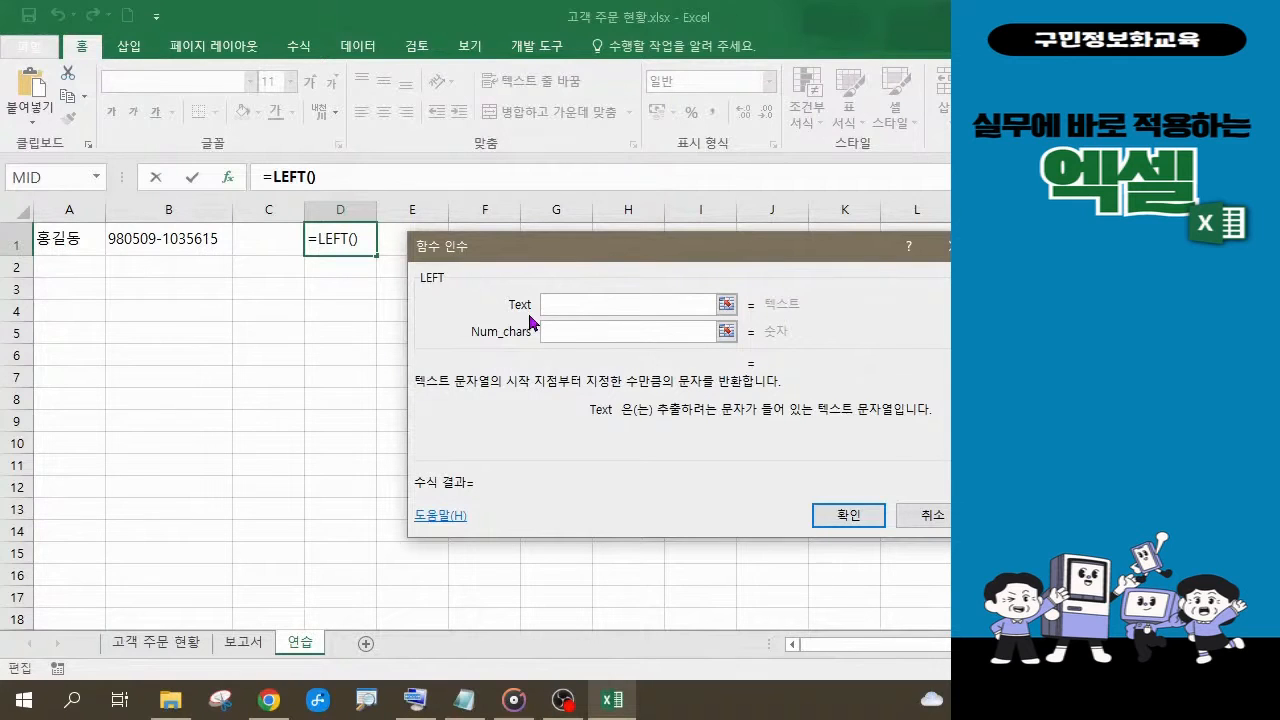
click(68, 241)
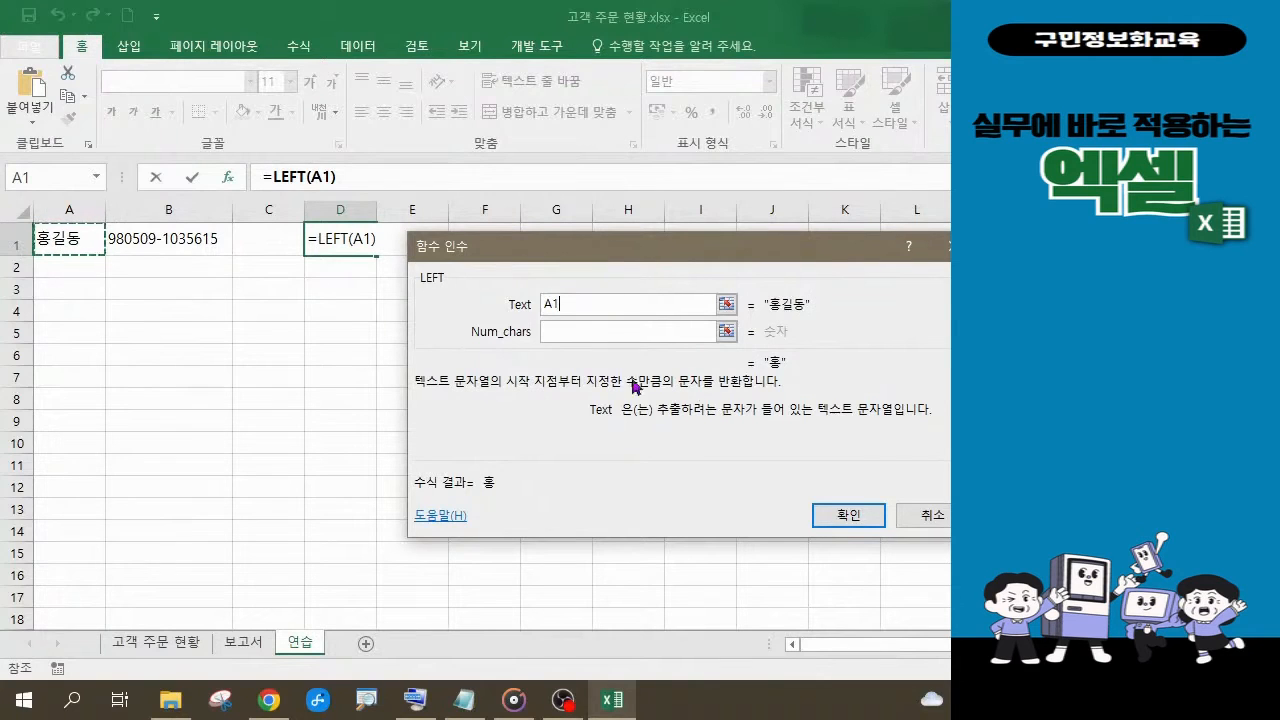
click(586, 333)
click(572, 333)
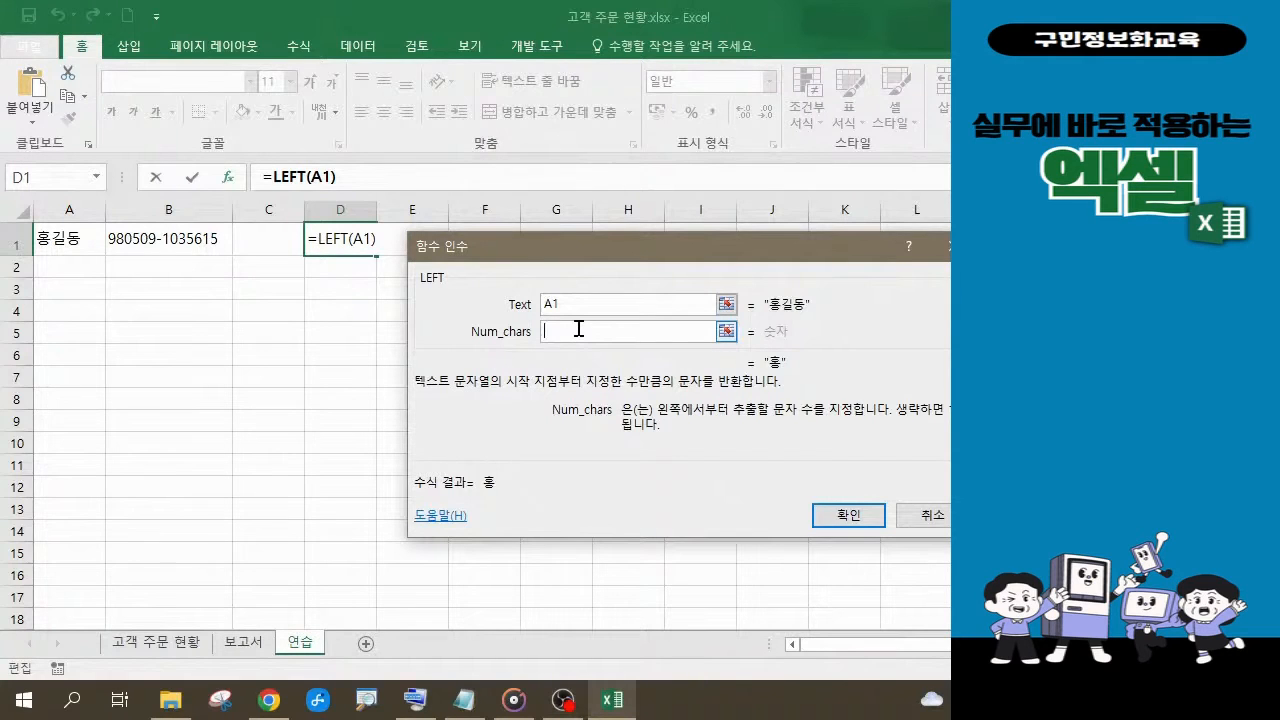
text(1)
drag(234, 143, 357, 197)
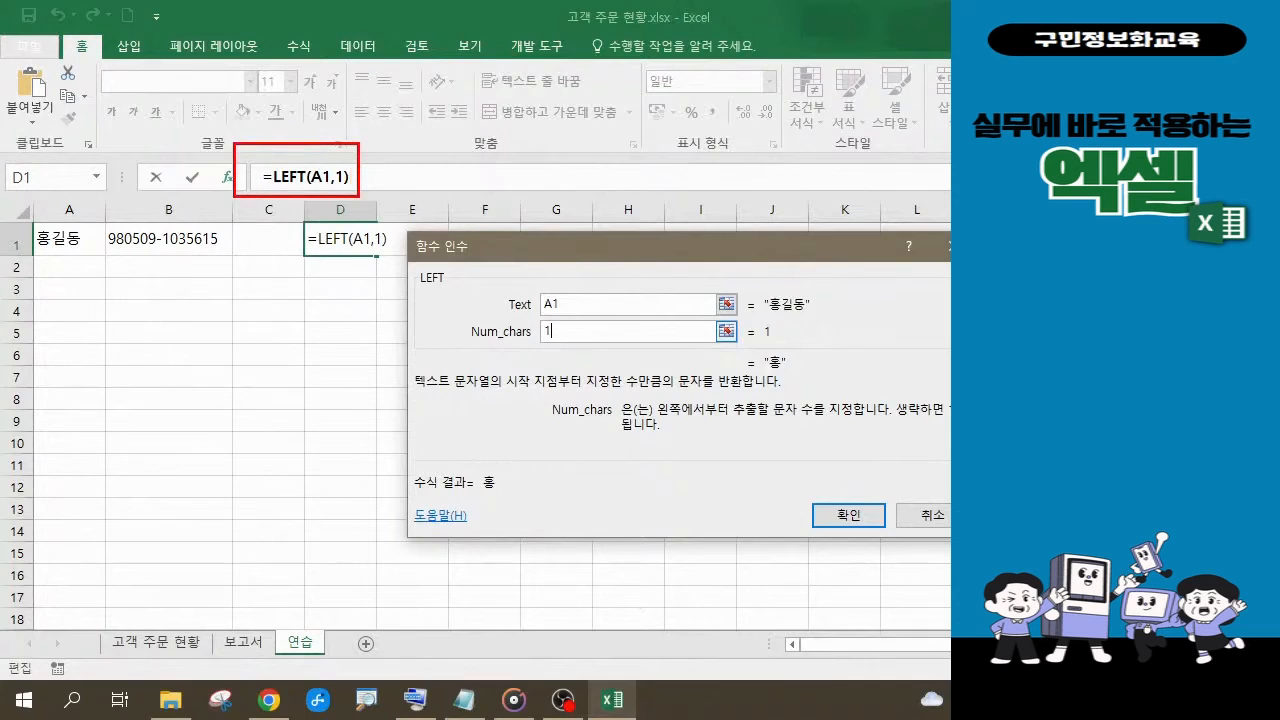
mouse_move(461, 268)
mouse_down()
mouse_move(514, 288)
mouse_move(586, 377)
mouse_up()
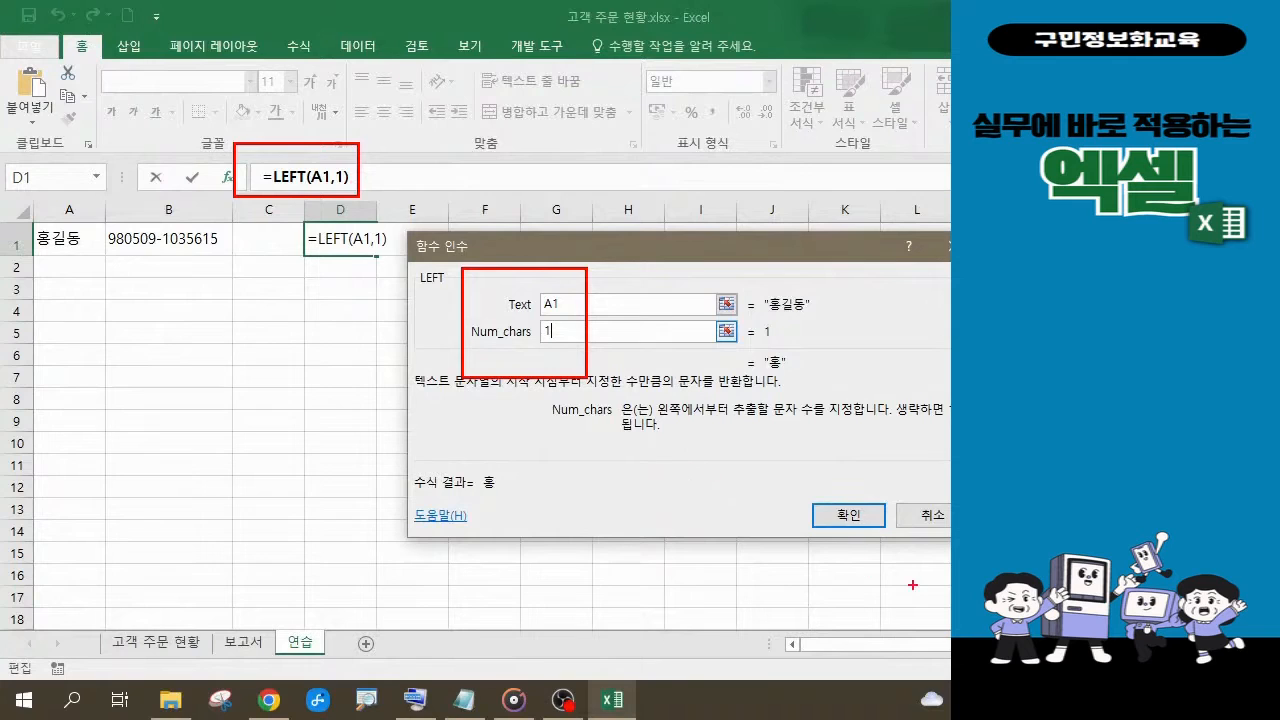
mouse_move(908, 584)
mouse_down()
mouse_move(864, 584)
mouse_move(842, 462)
mouse_move(846, 597)
mouse_up()
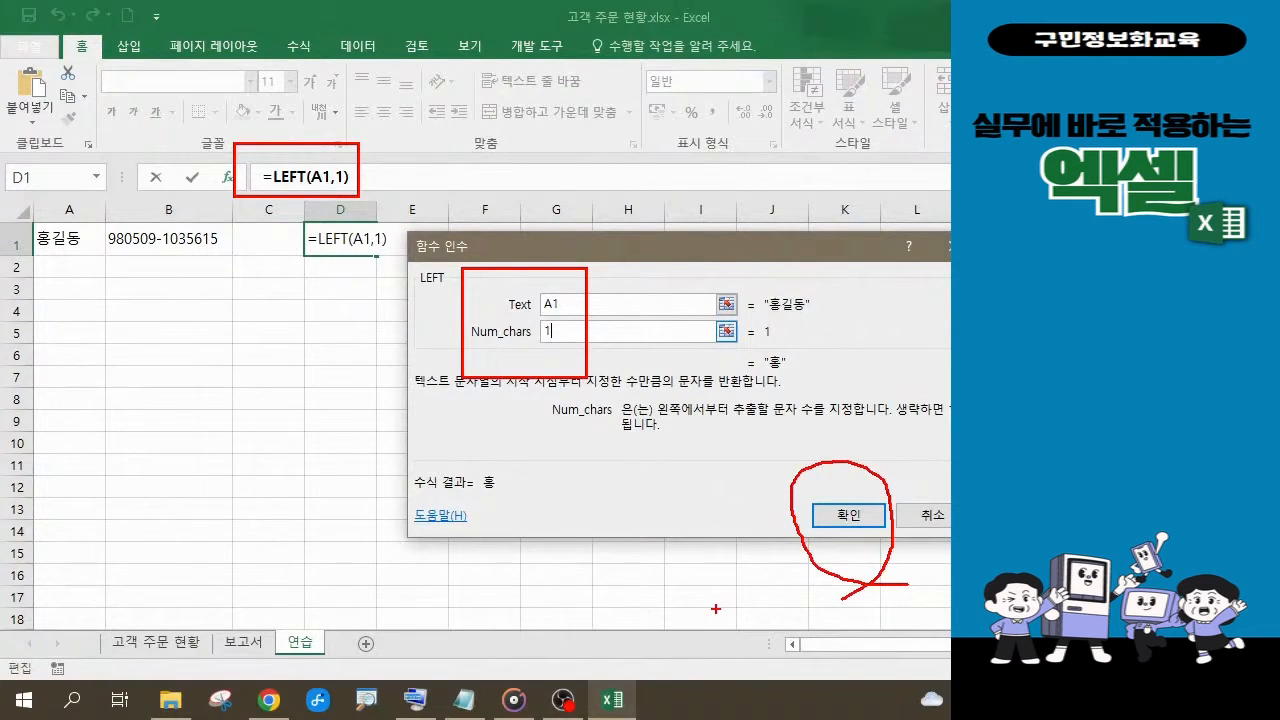
key(Escape)
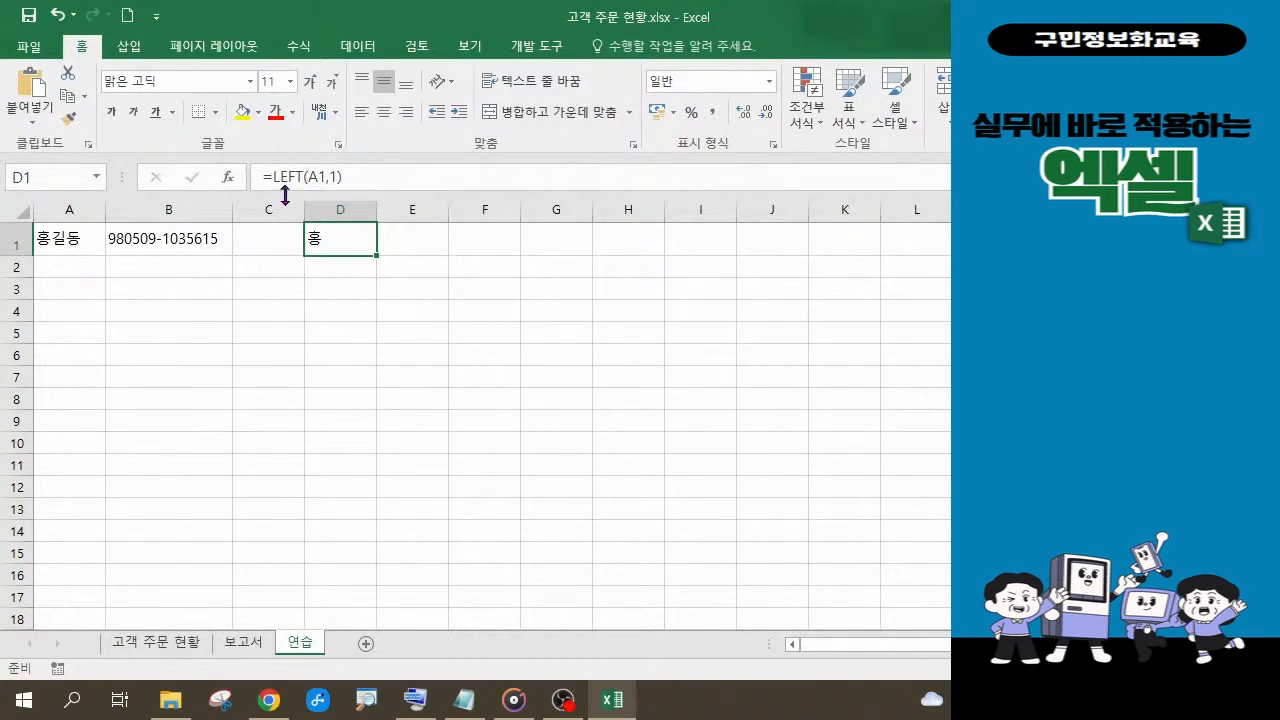
Append the special symbol ○ as quoted text to D1's formula, making it =LEFT(A1,1)&"○".
click(360, 175)
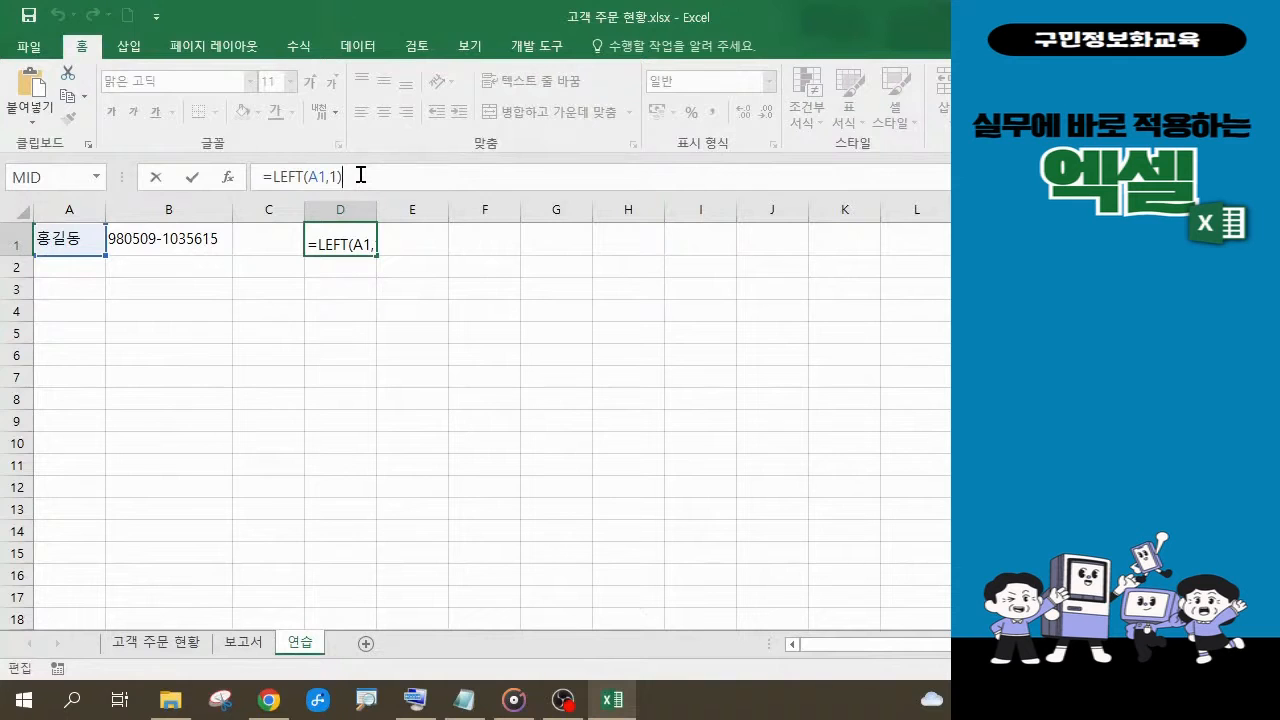
text(&)
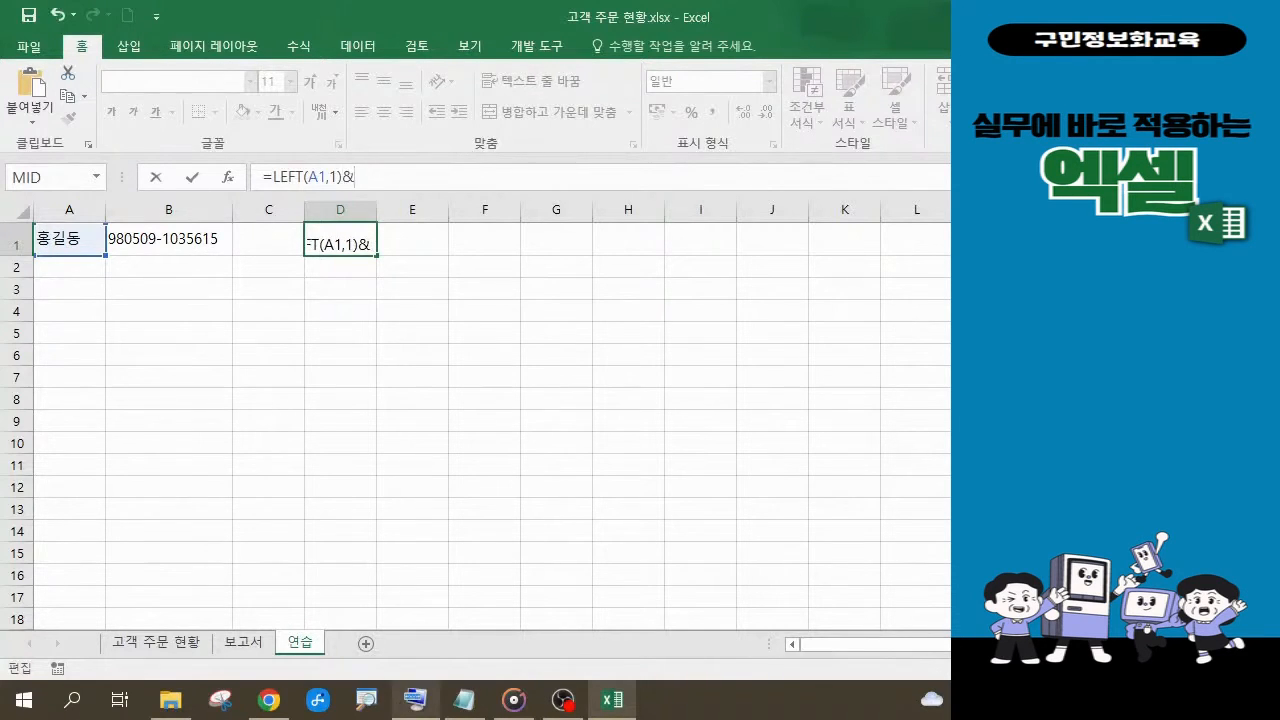
click(413, 708)
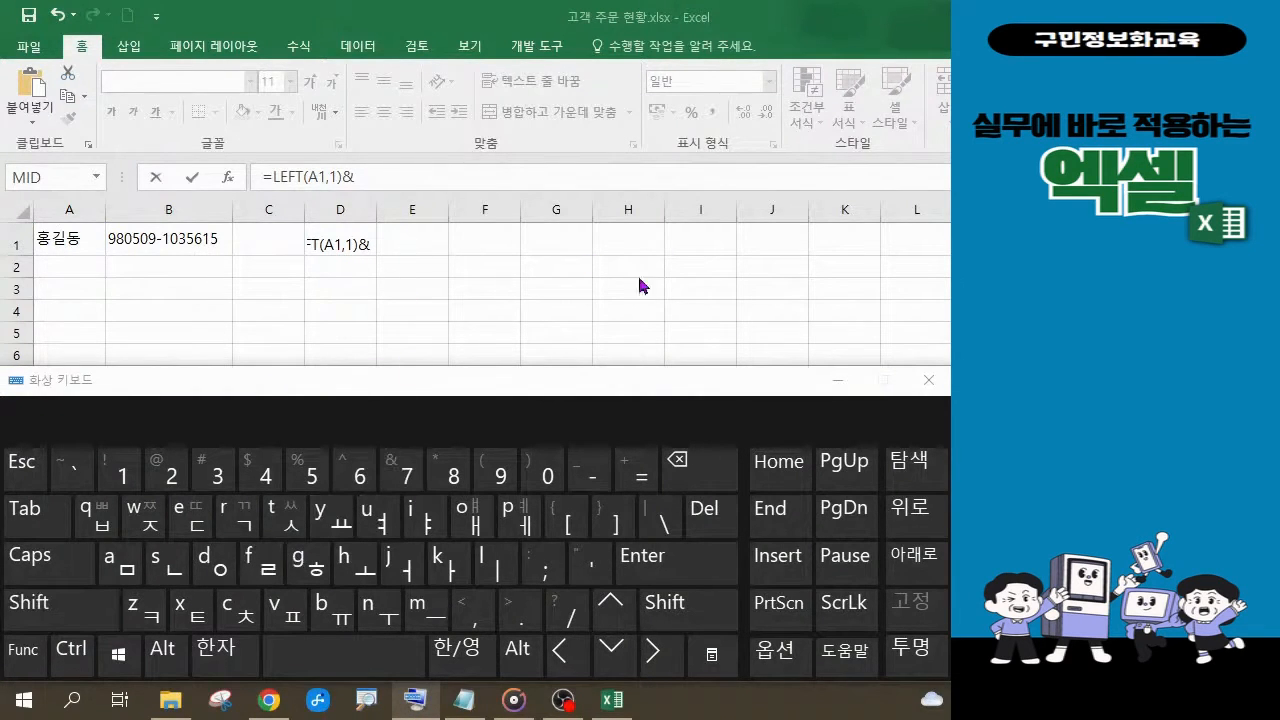
click(836, 380)
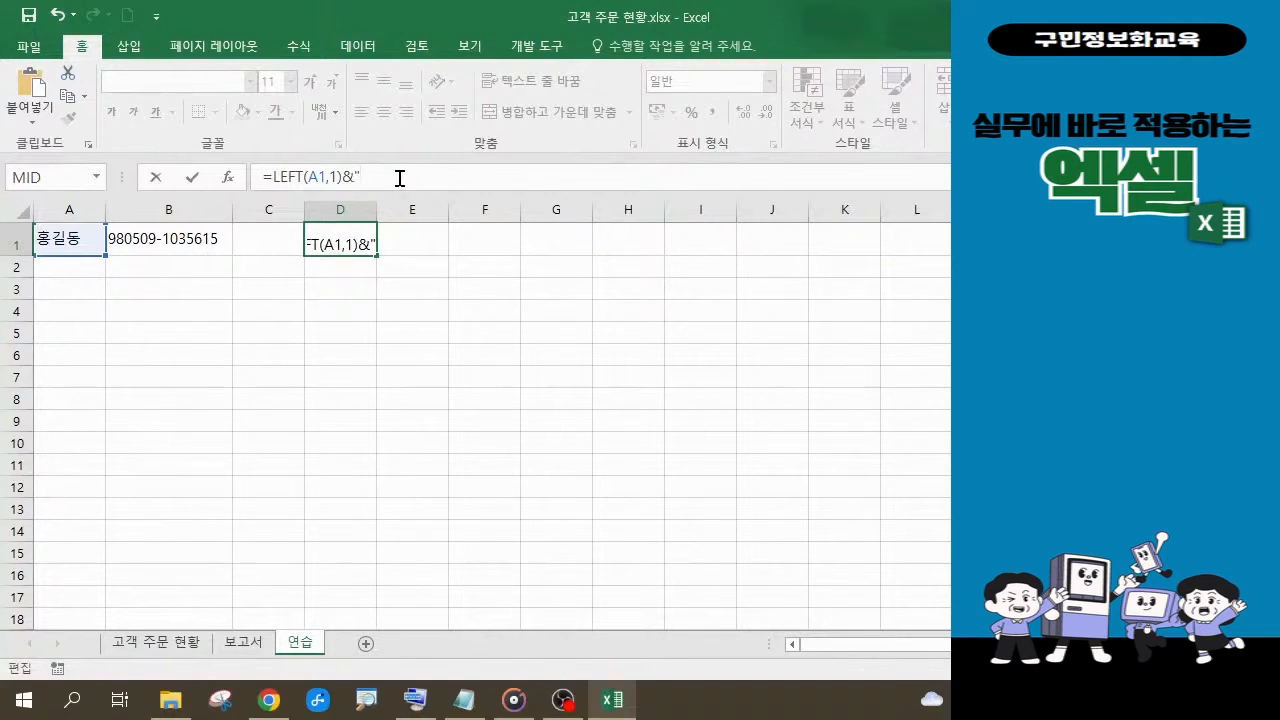
text(ㅁ)
key(Hangul_Hanja)
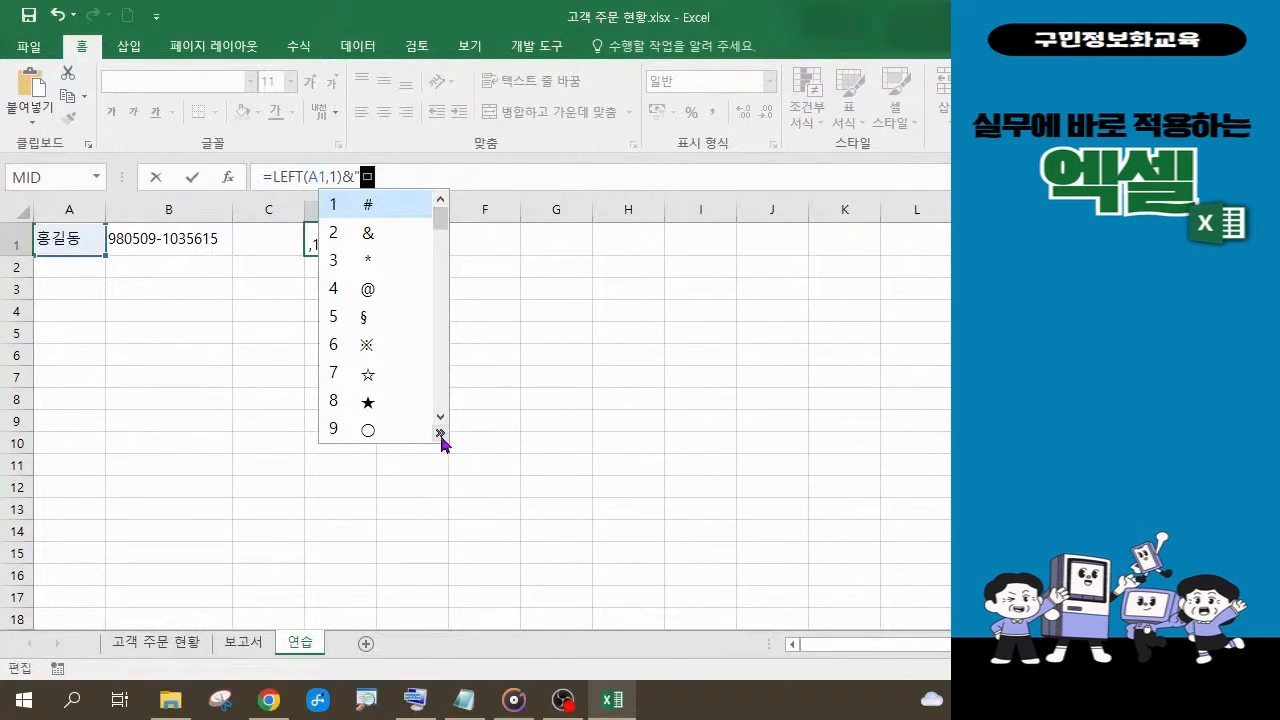
click(370, 435)
click(370, 435)
click(369, 430)
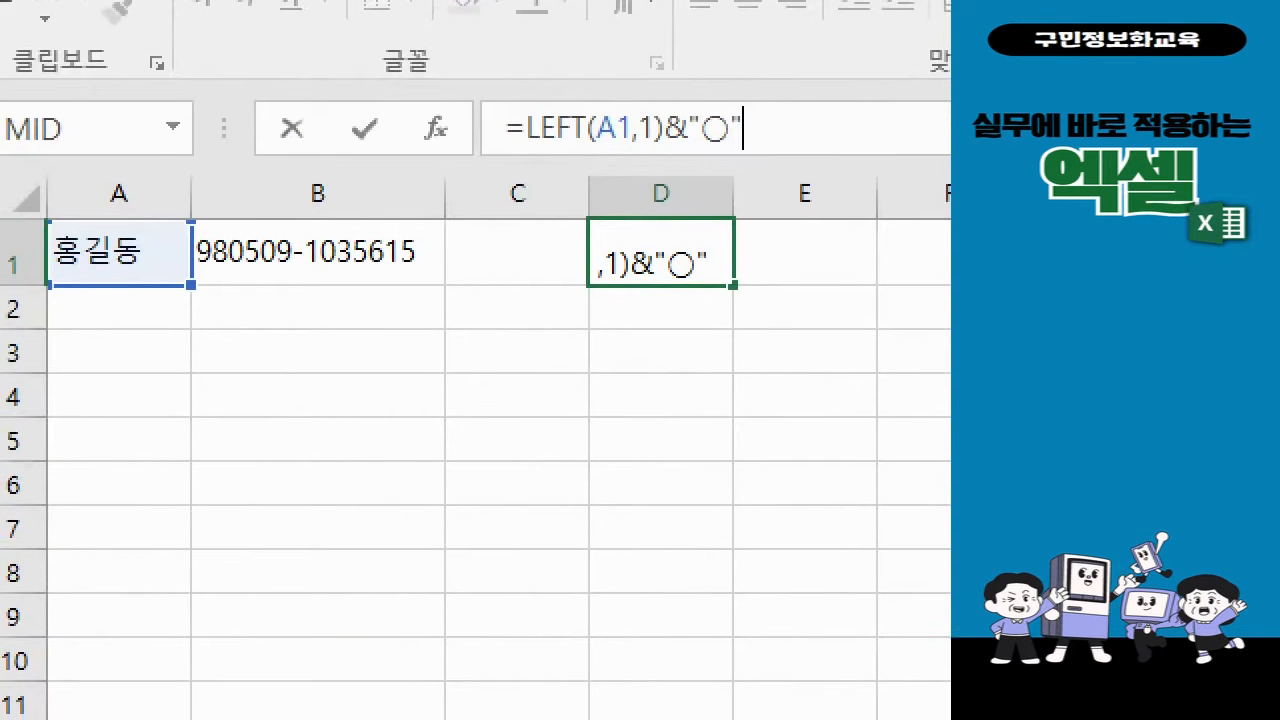
drag(460, 73, 776, 180)
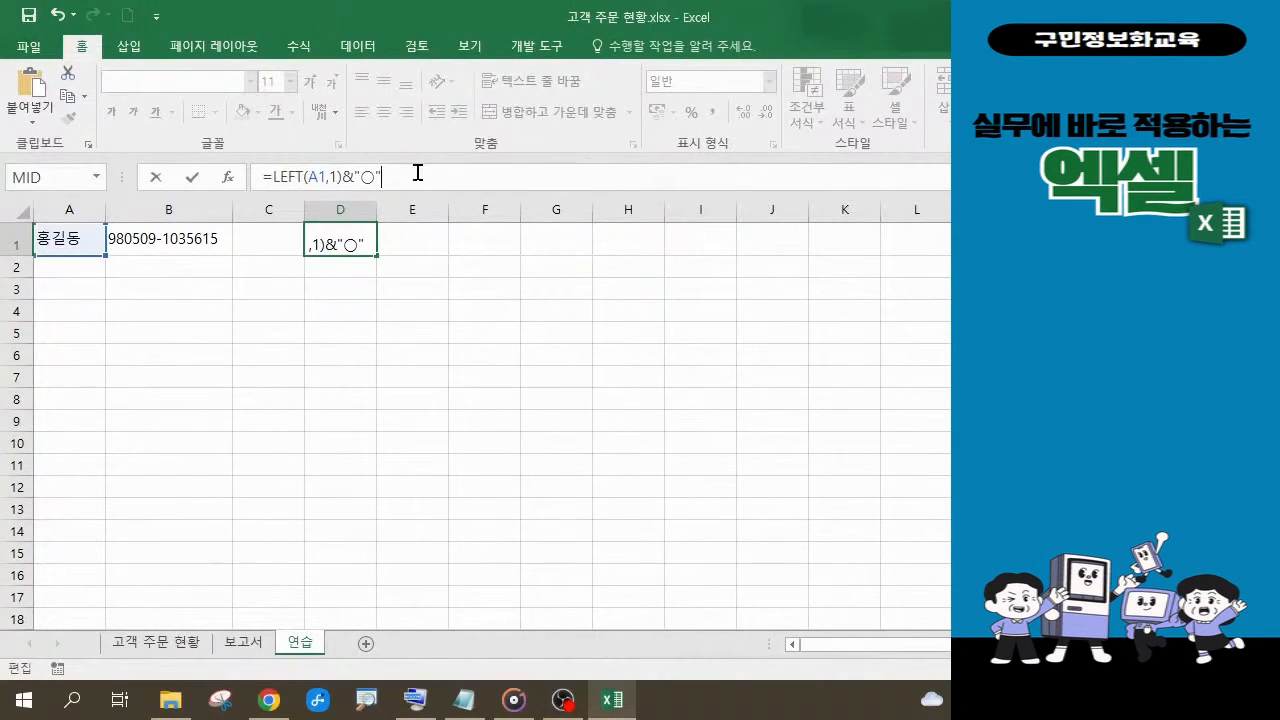
key(Return)
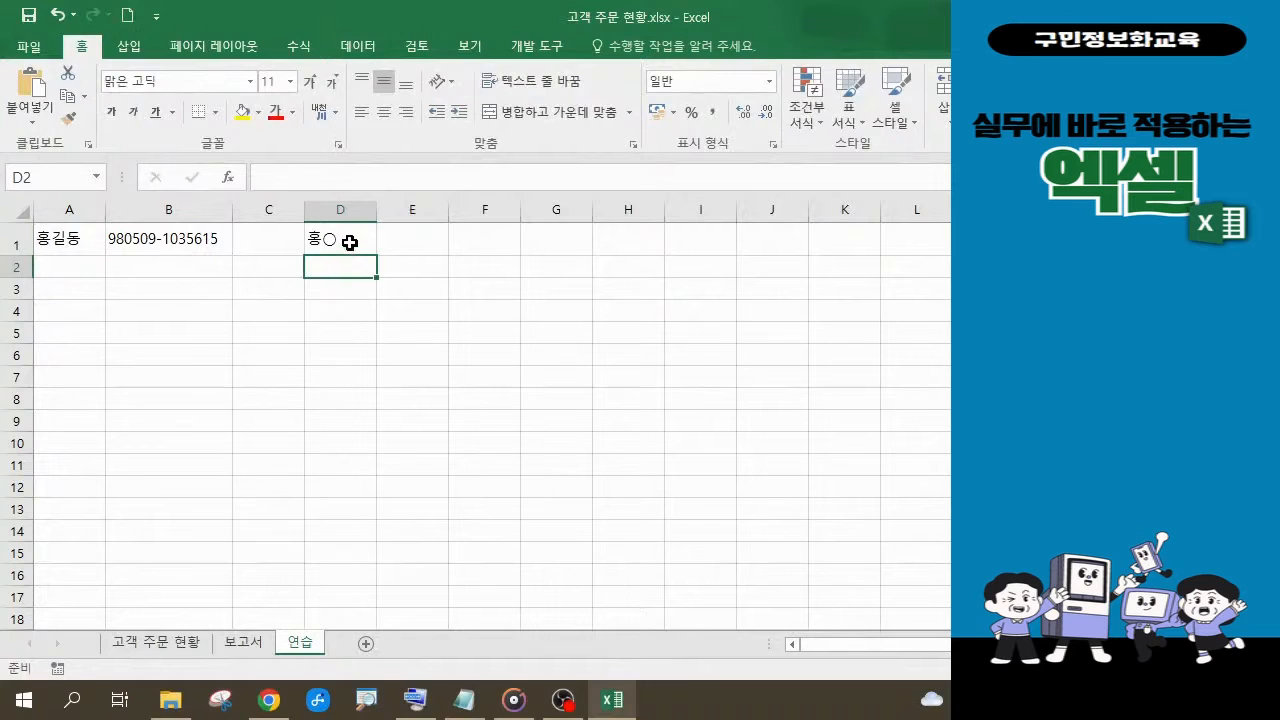
Extend the formula in D1 with & and the RIGHT function after the "○" text.
click(349, 243)
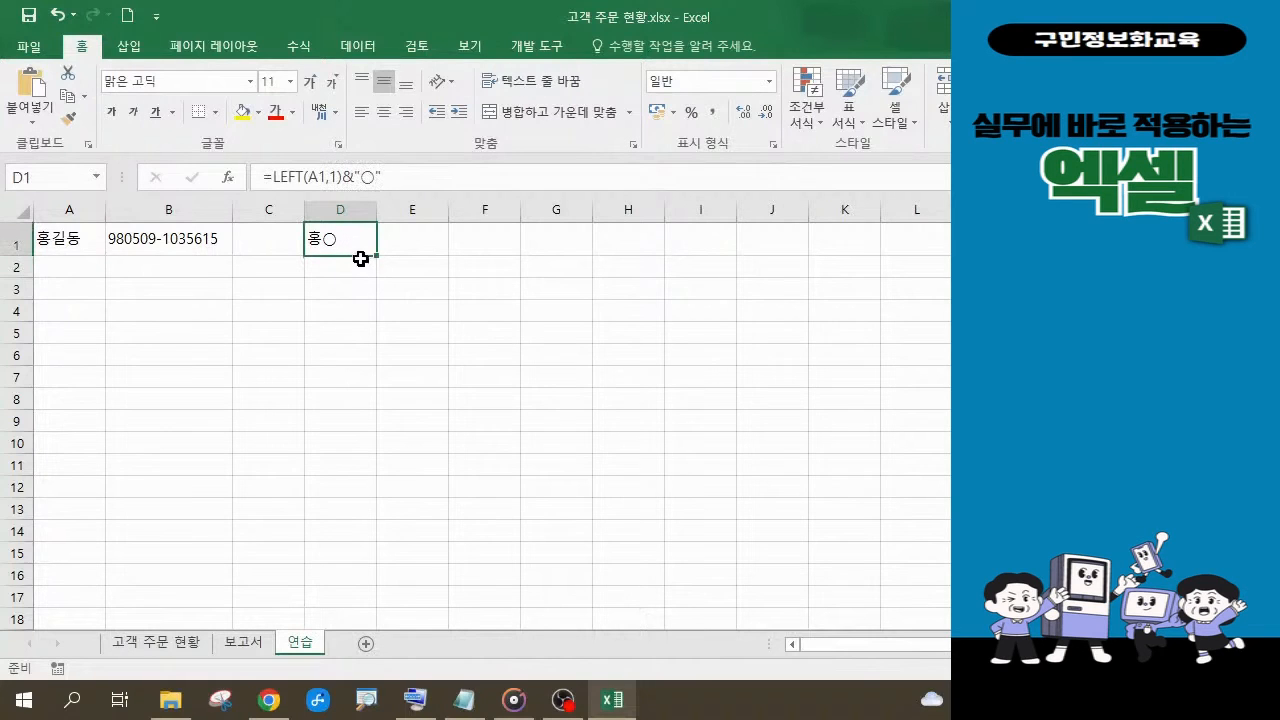
click(400, 175)
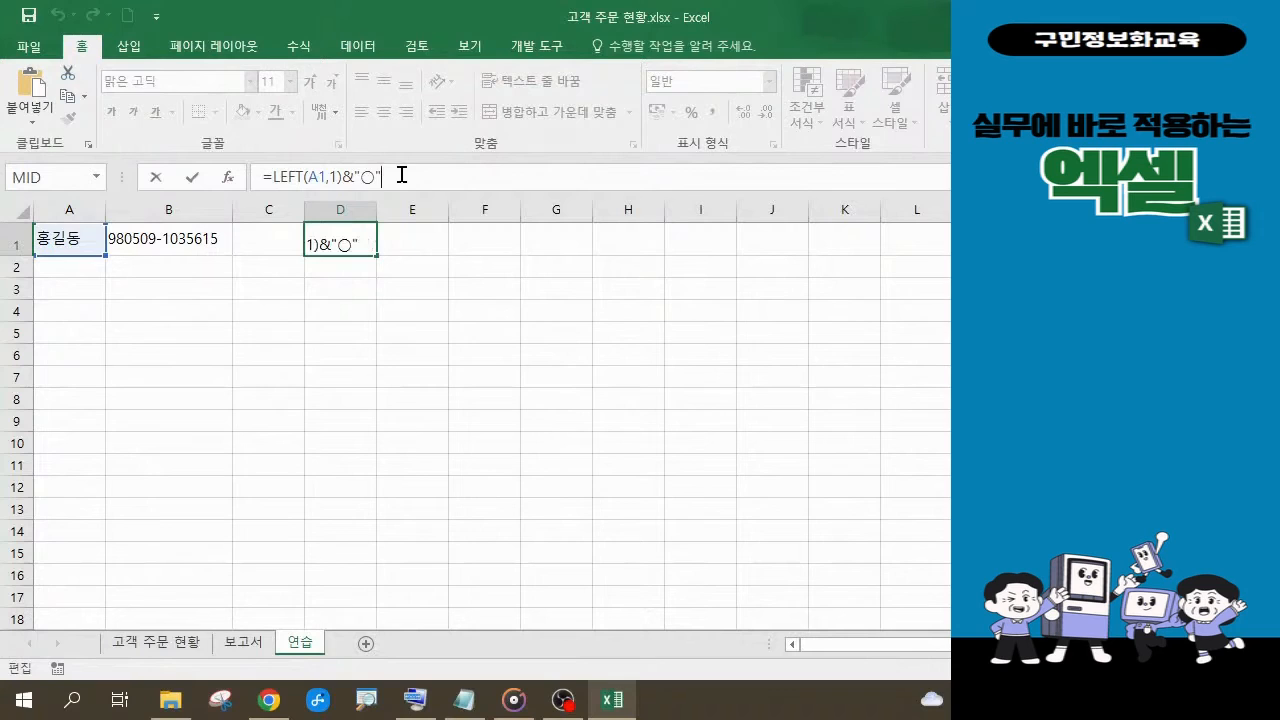
text(&)
text(ri)
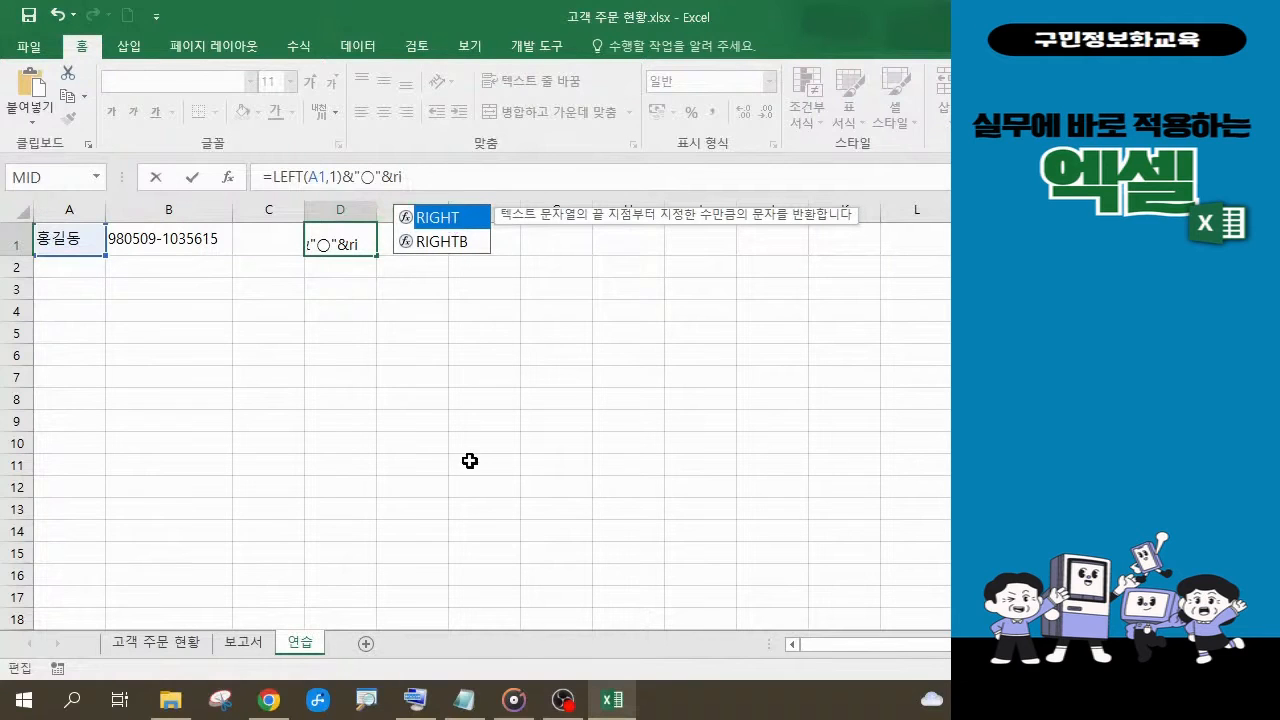
double_click(455, 226)
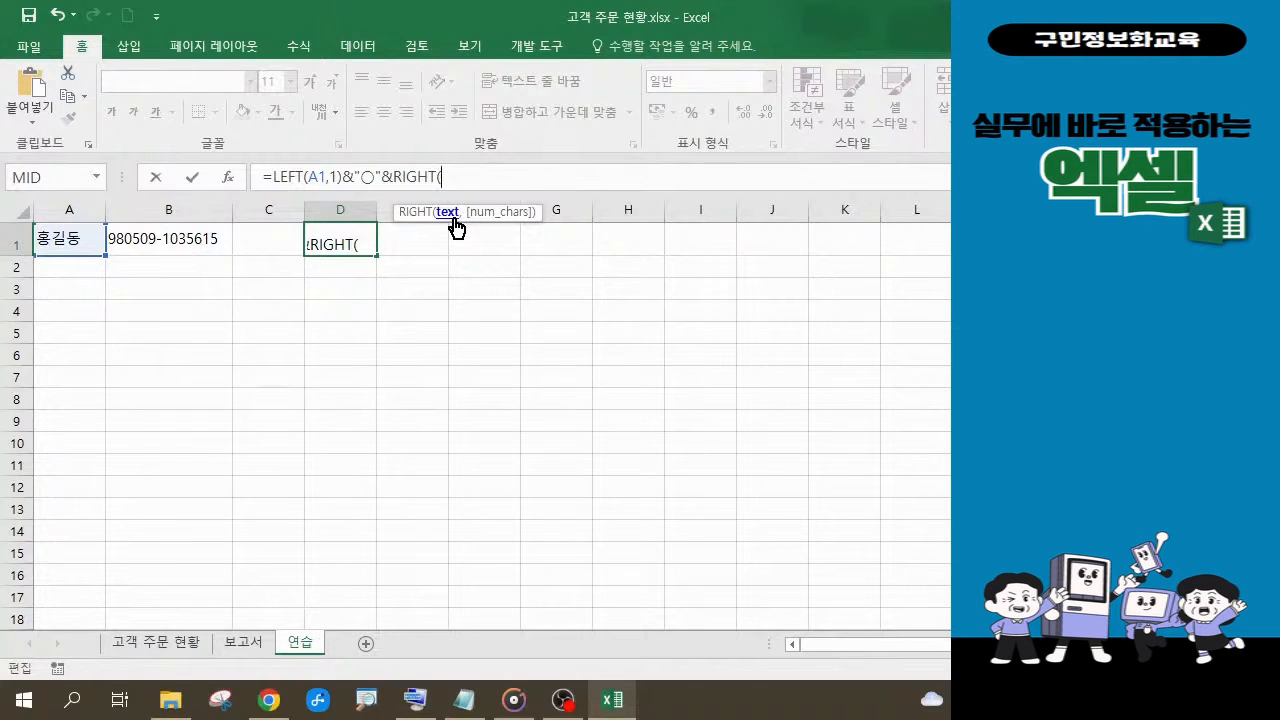
Fill in the RIGHT function arguments with A1 as Text and 1 as Num_chars, and confirm the combined formula in D1.
key(ctrl+a)
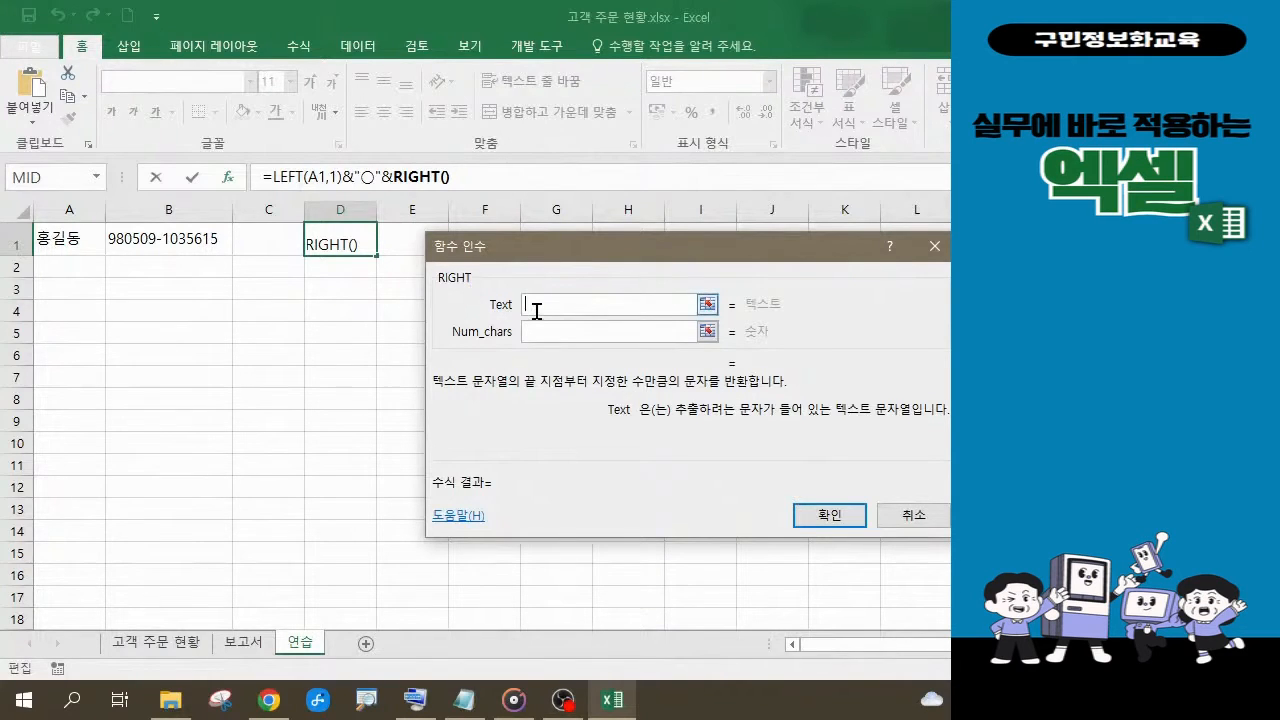
click(72, 240)
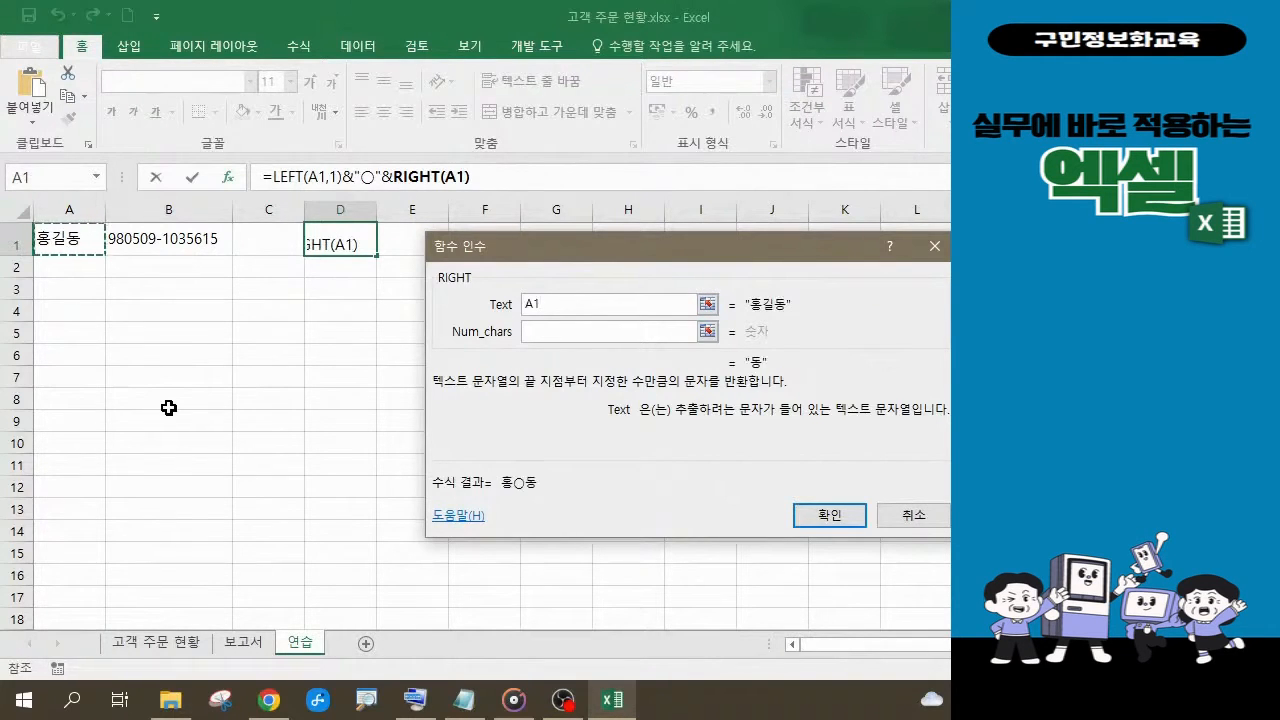
click(548, 329)
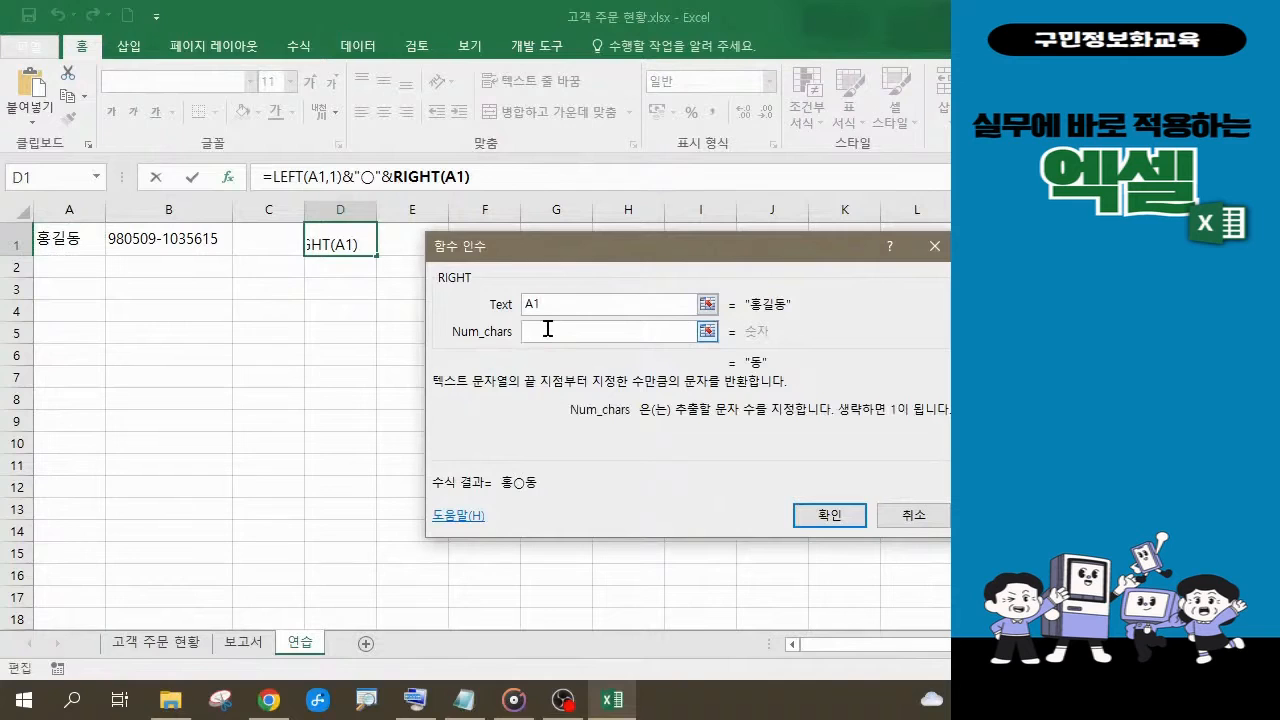
text(1)
drag(235, 147, 506, 206)
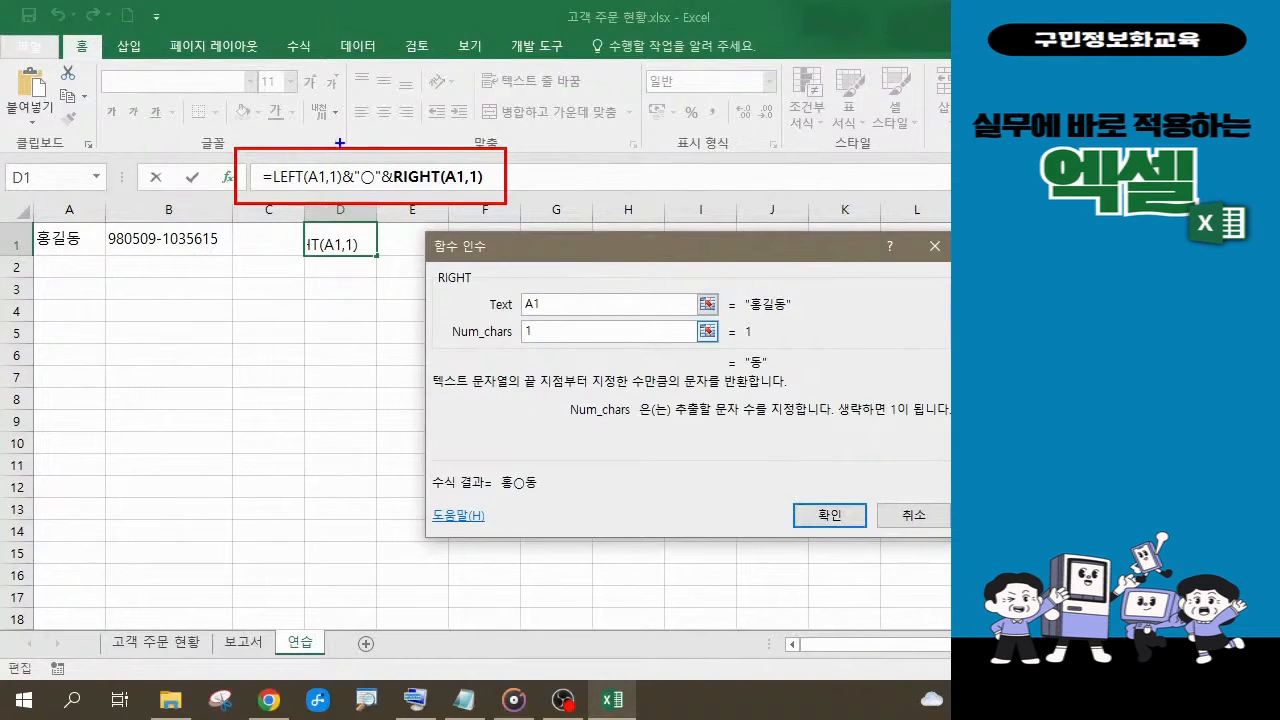
drag(341, 137, 341, 197)
drag(392, 140, 392, 204)
drag(369, 192, 355, 235)
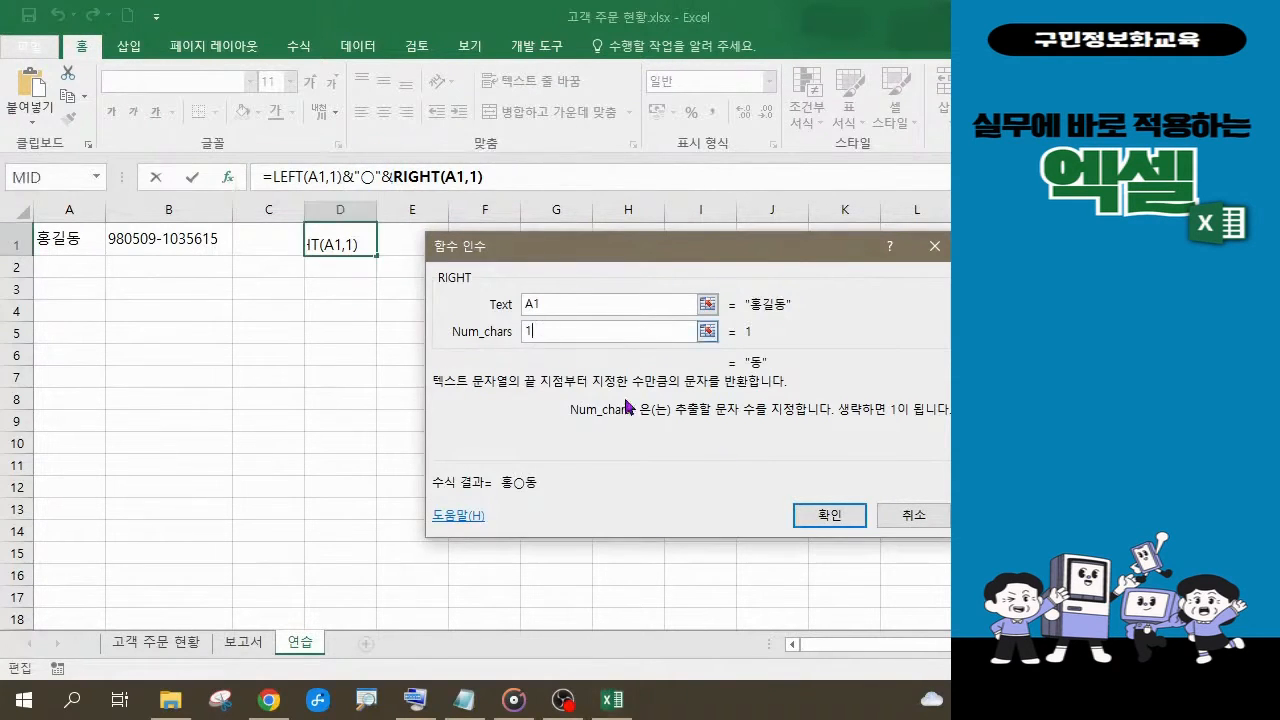
click(826, 517)
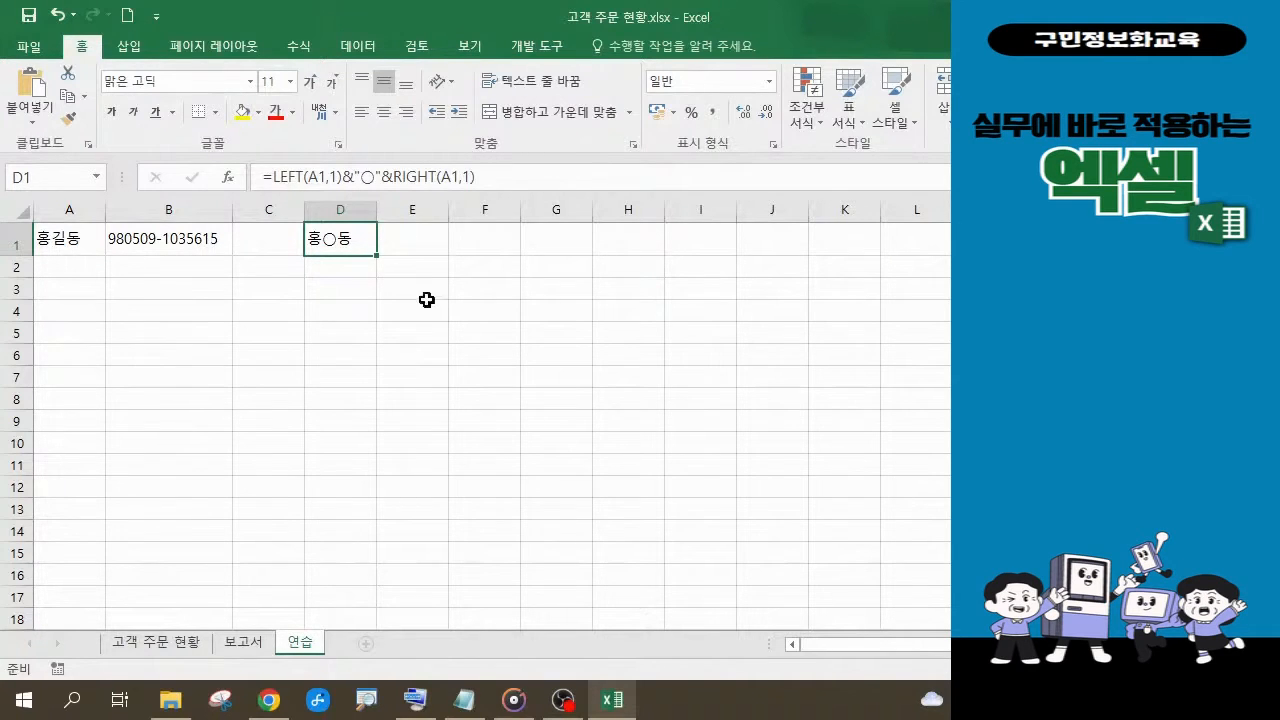
Start a MID function in cell F1 and open its function arguments without covering the cell.
click(490, 240)
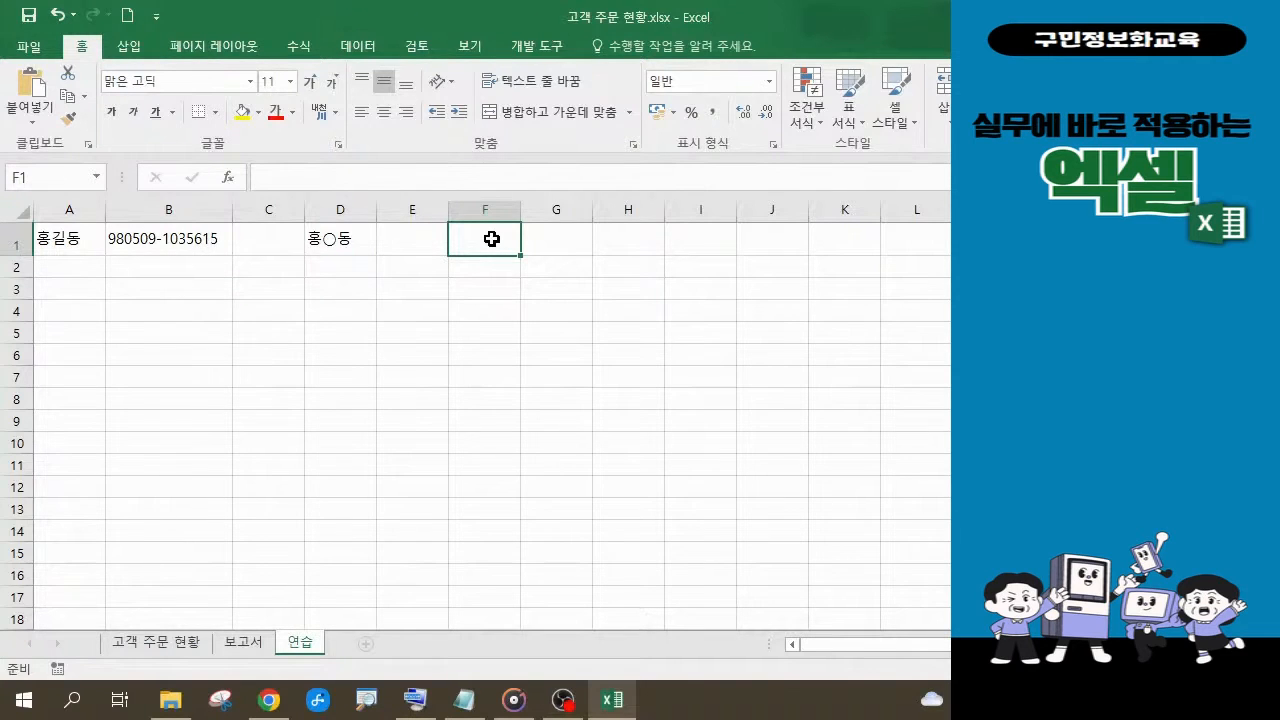
text(=)
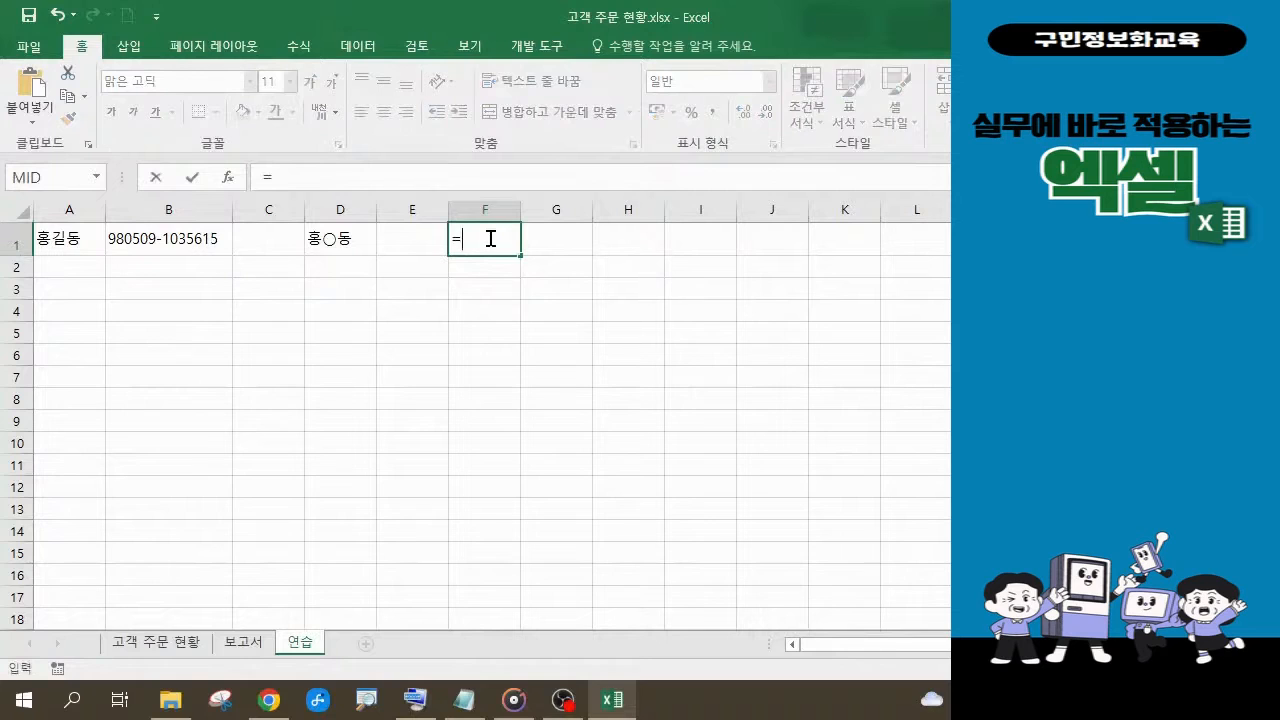
text(m)
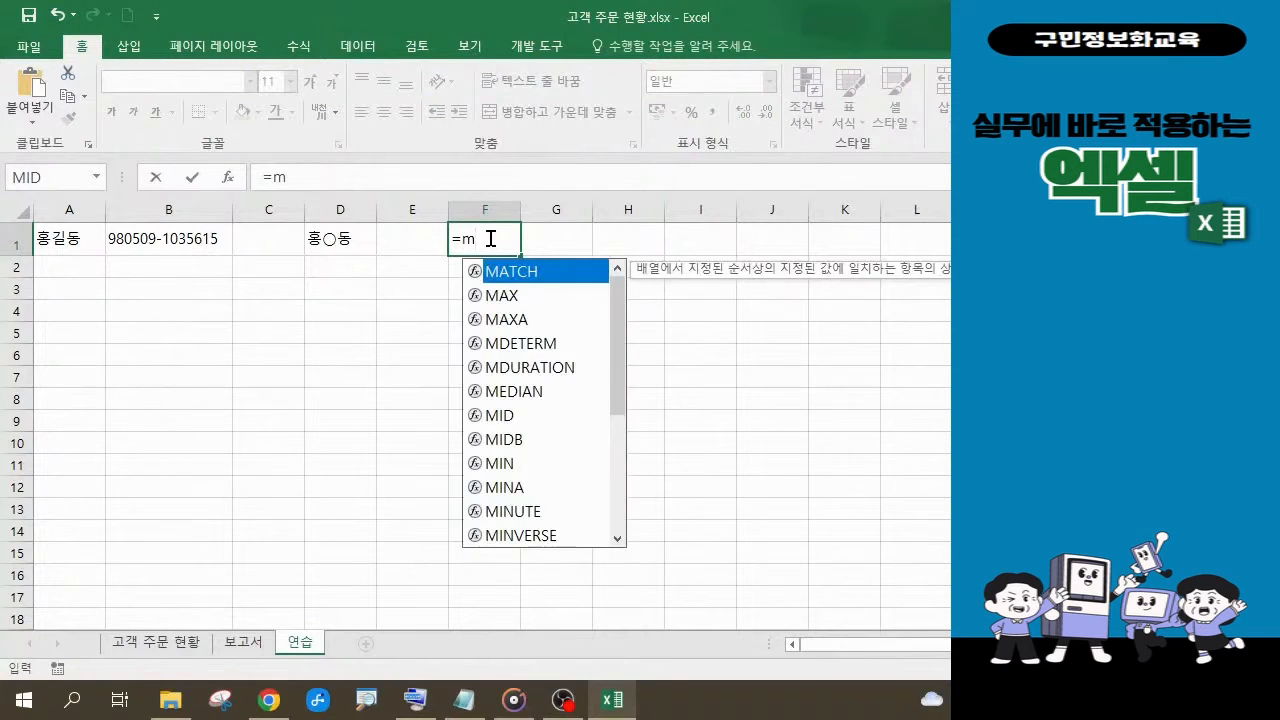
click(494, 420)
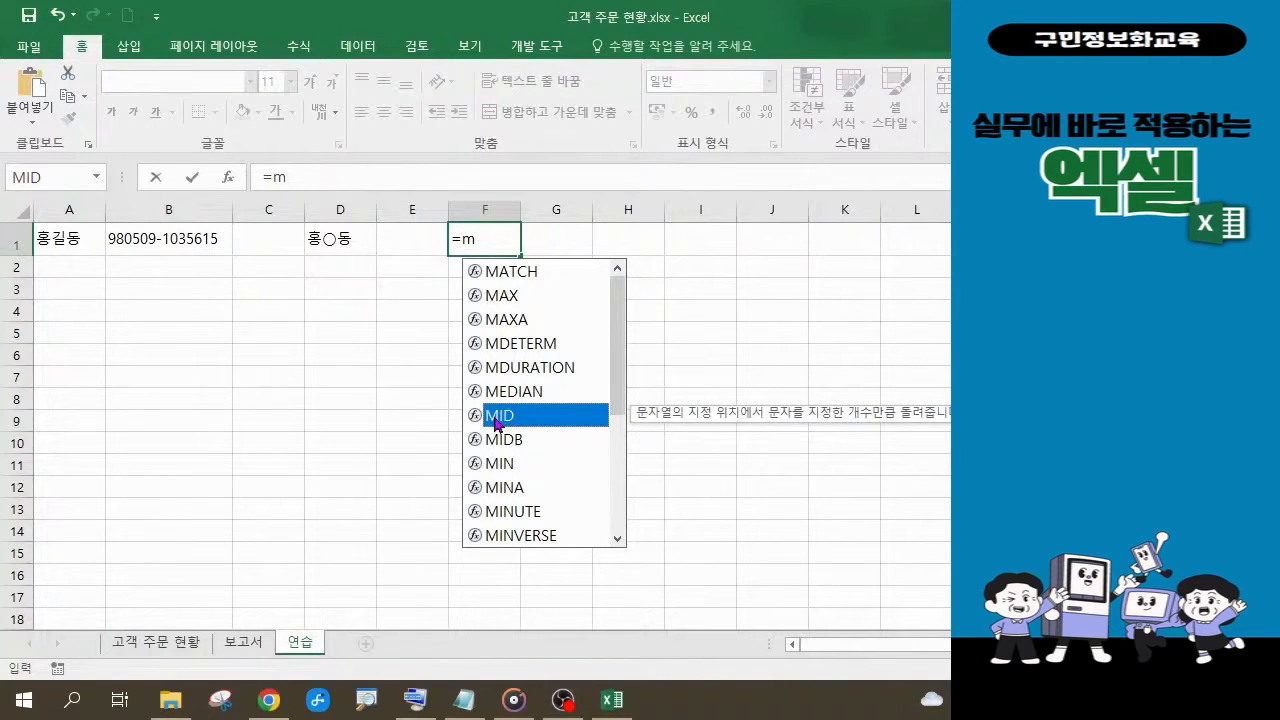
double_click(494, 420)
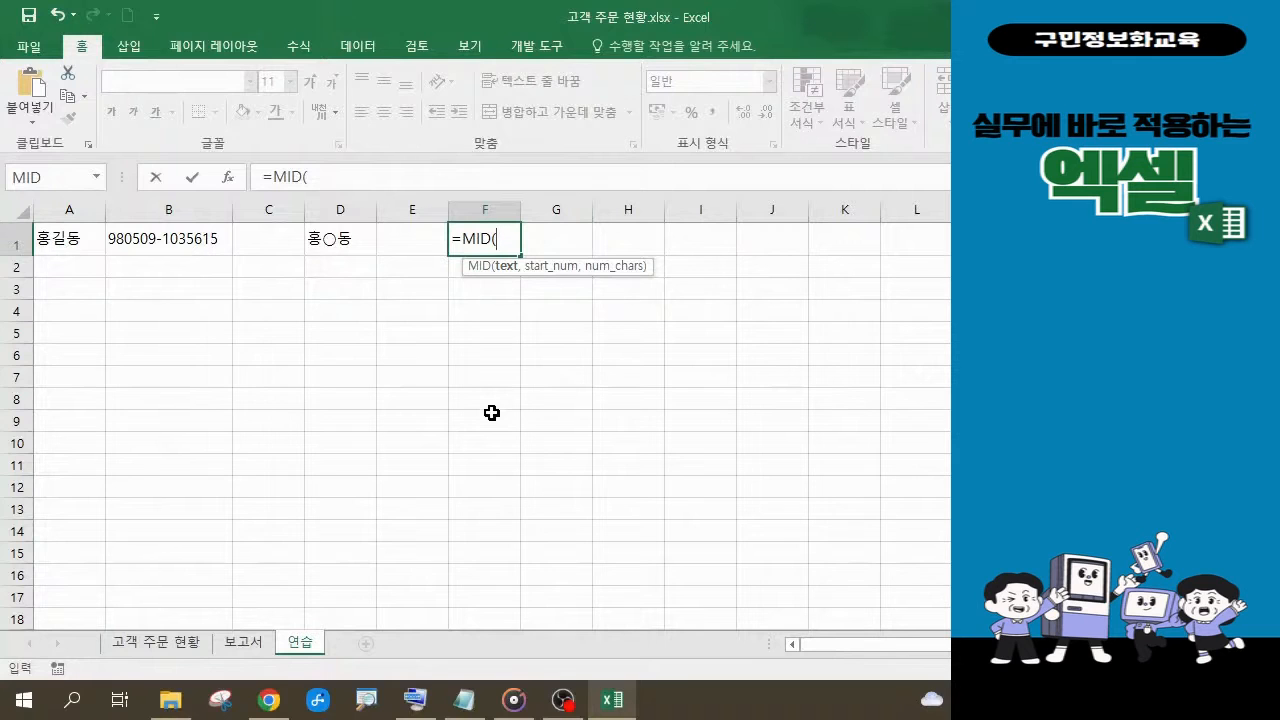
key(ctrl+a)
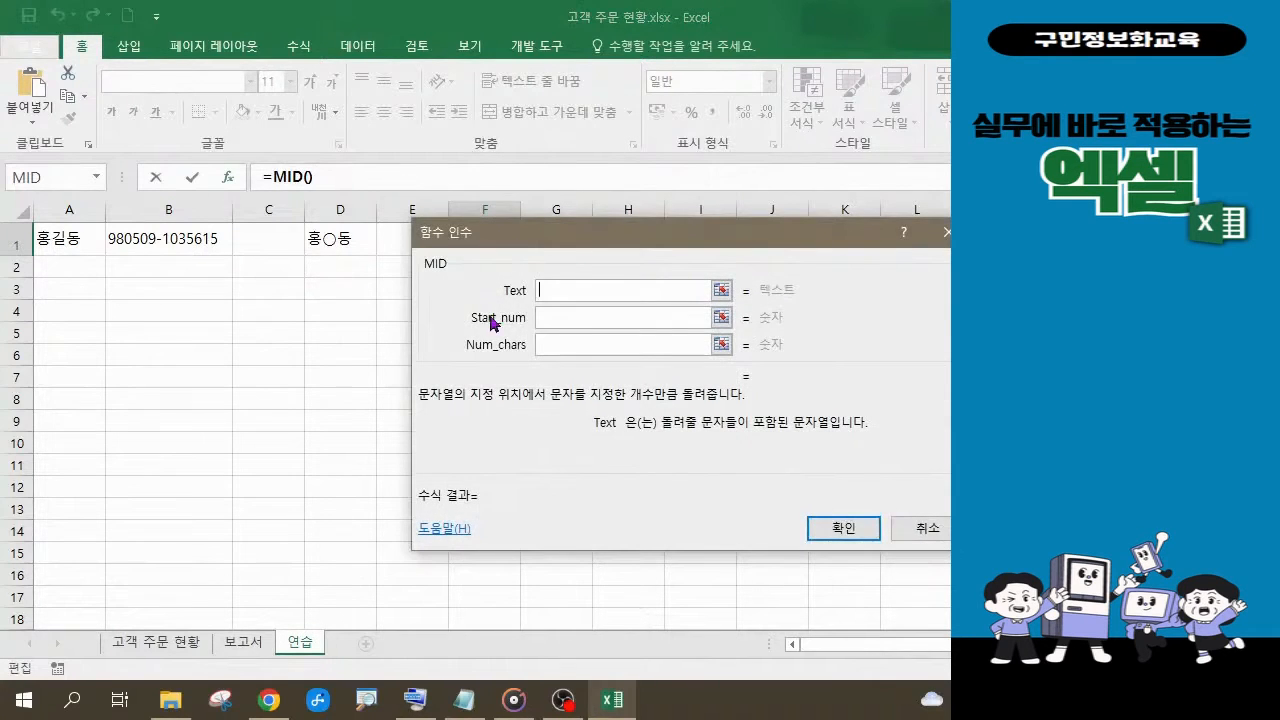
drag(516, 242, 480, 313)
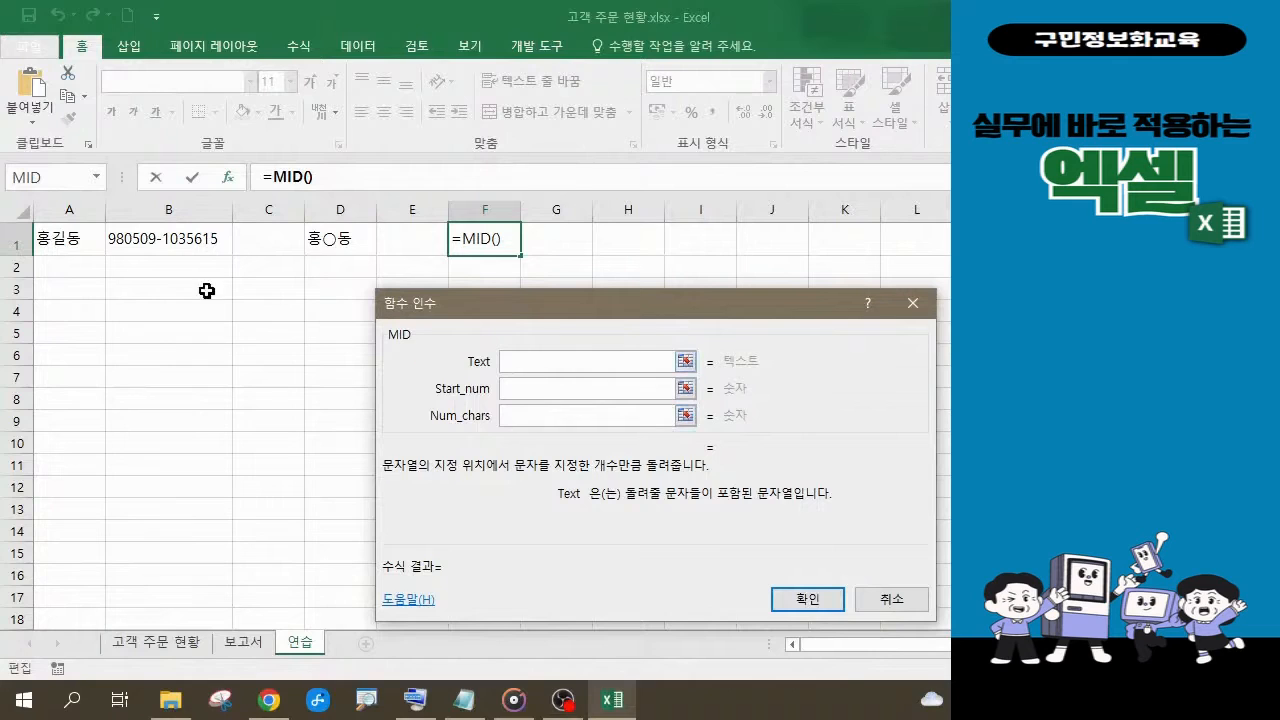
Set the MID arguments to A1 as Text, 2 as Start_num and 2 as Num_chars, and confirm the formula in F1.
click(69, 241)
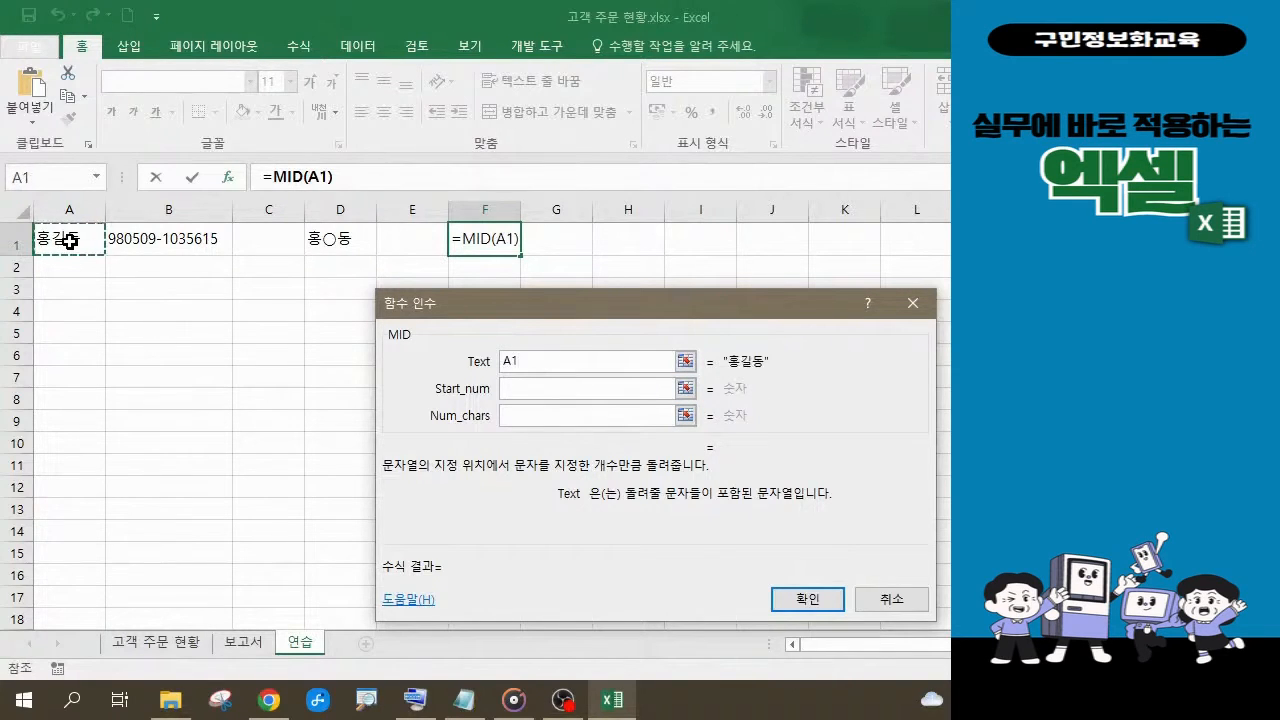
click(520, 389)
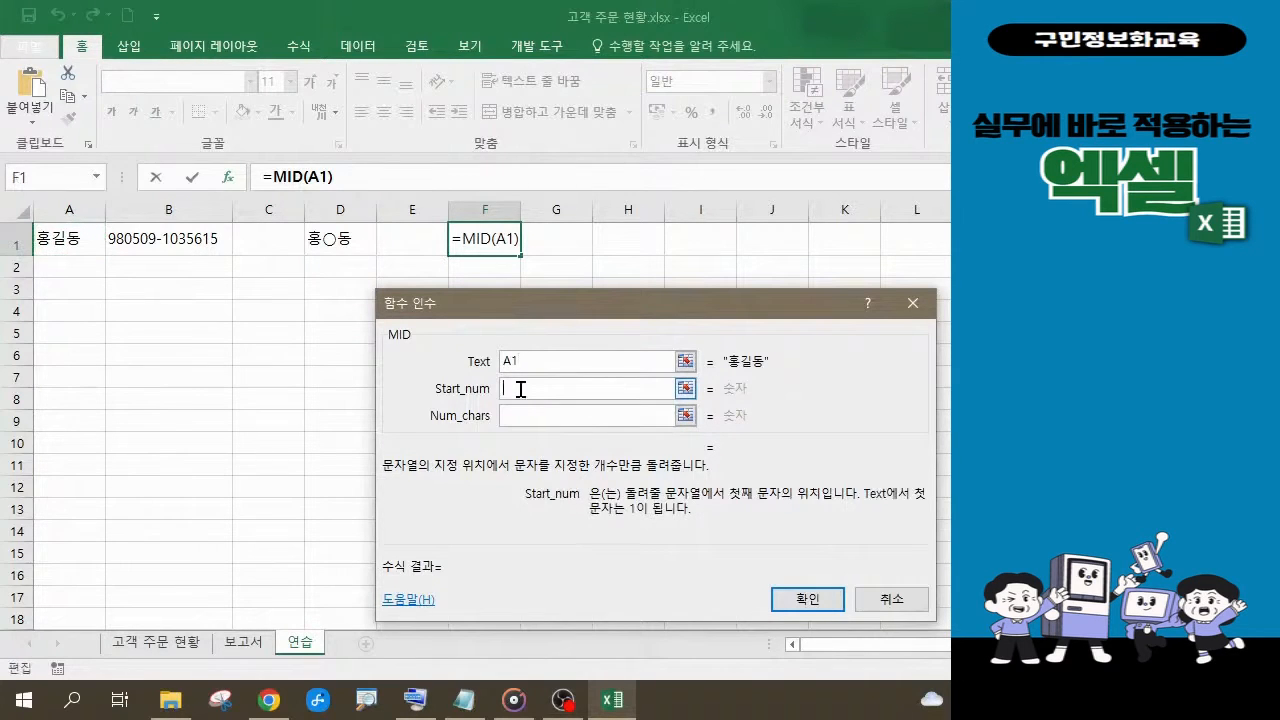
text(2)
click(523, 415)
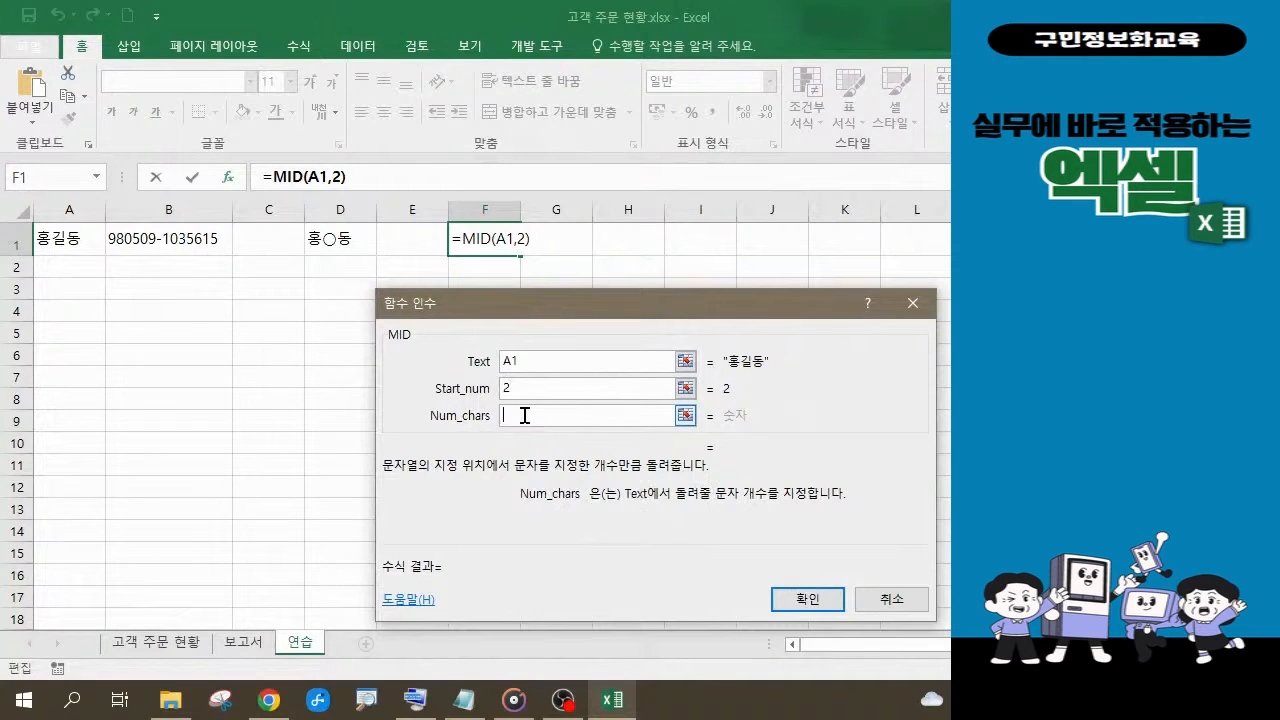
text(2)
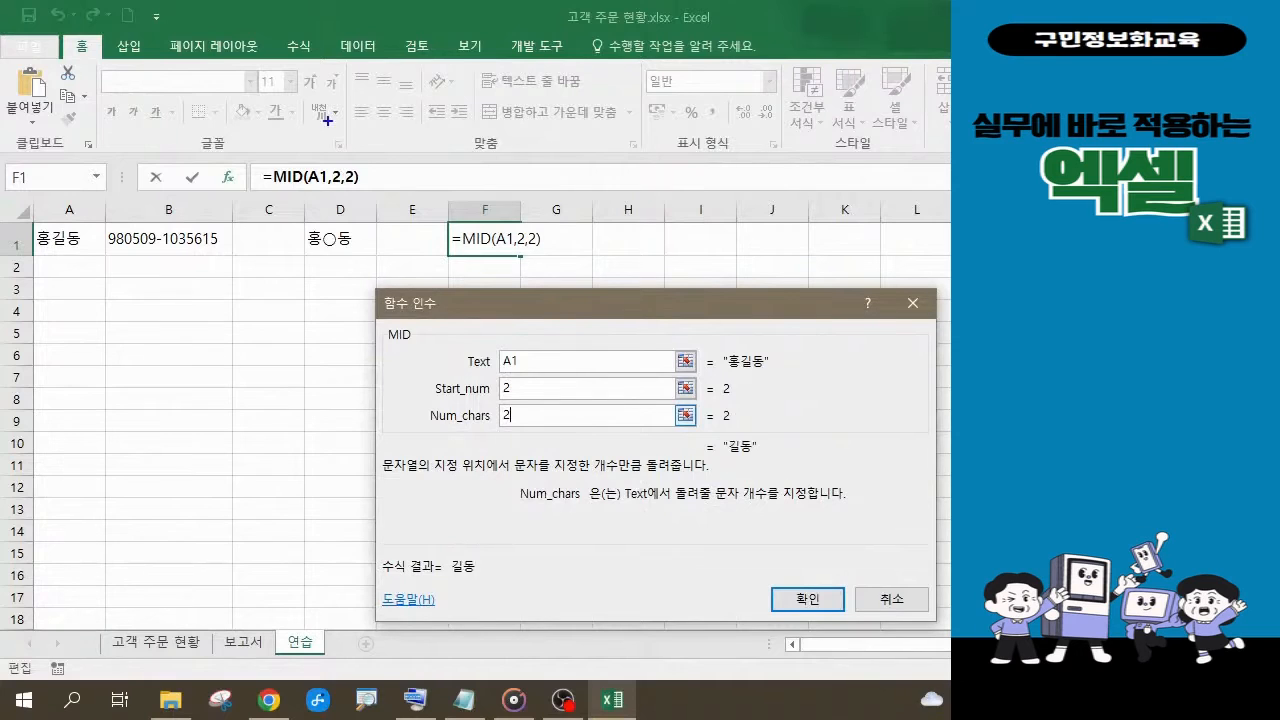
drag(229, 145, 381, 198)
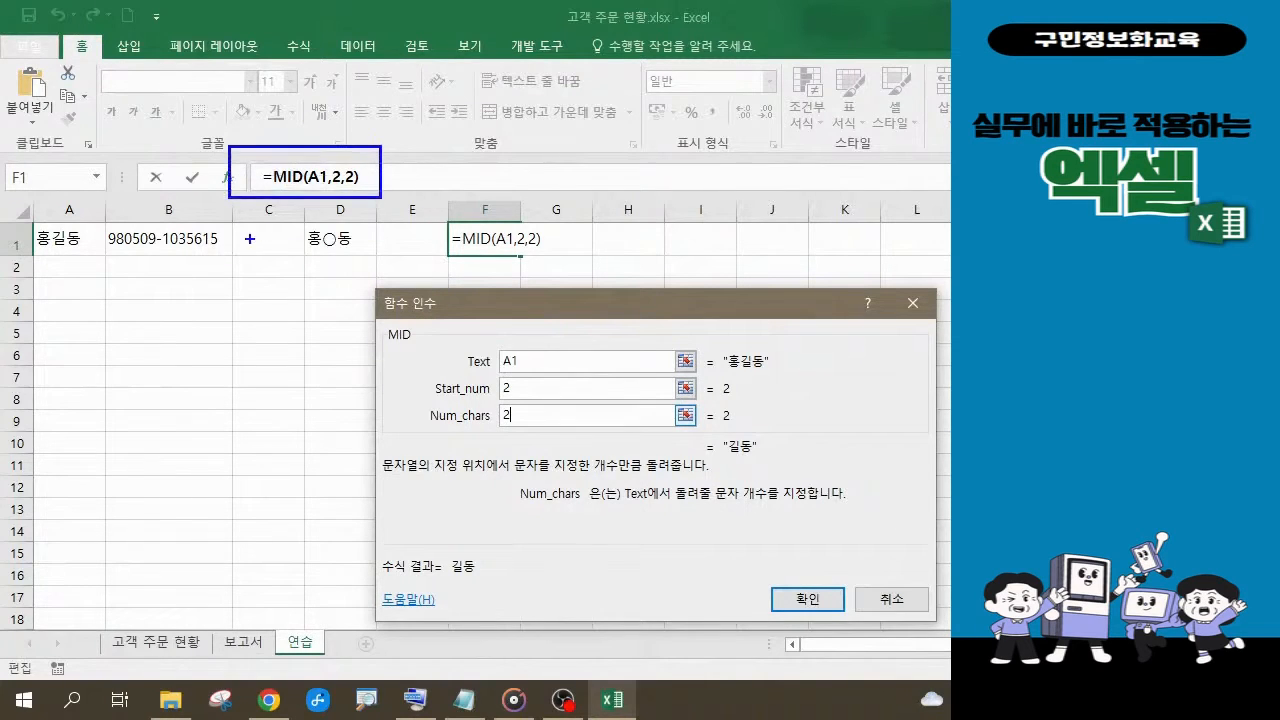
mouse_move(28, 260)
mouse_down()
mouse_move(103, 267)
mouse_move(60, 229)
mouse_move(96, 265)
mouse_move(57, 262)
mouse_move(83, 254)
mouse_up()
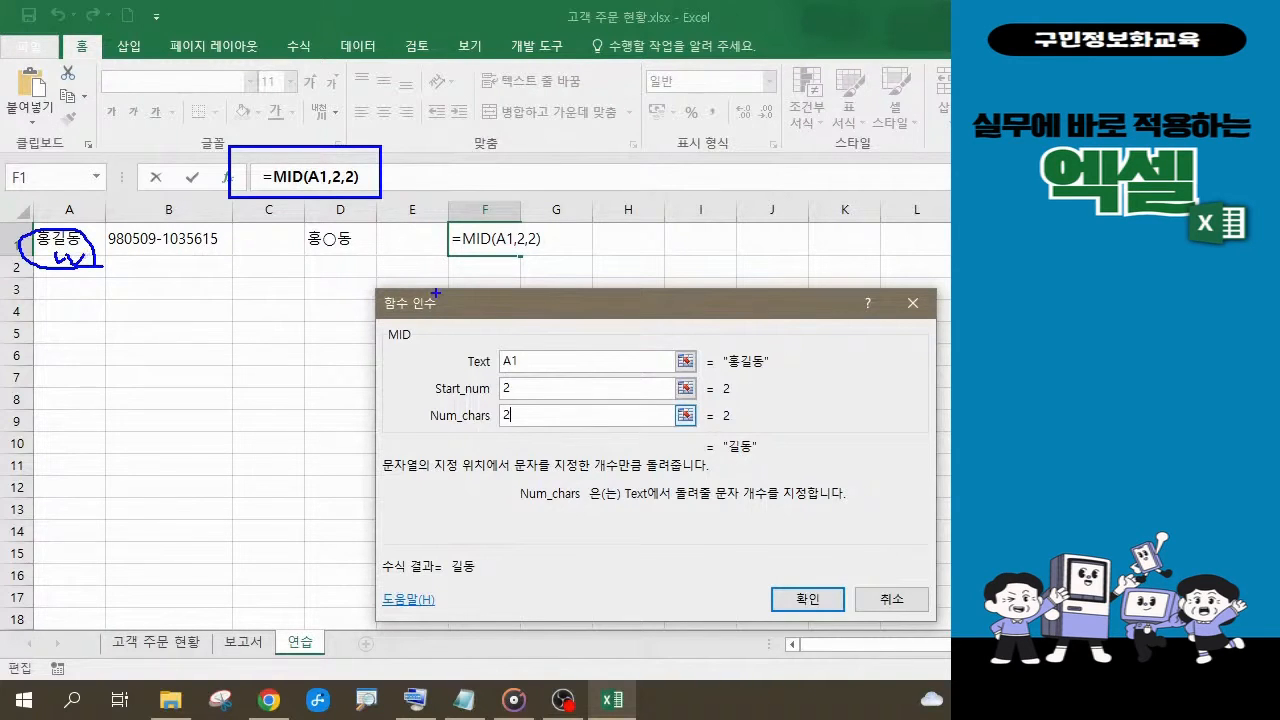
mouse_move(496, 307)
mouse_down()
mouse_move(463, 384)
mouse_move(531, 380)
mouse_move(500, 308)
mouse_up()
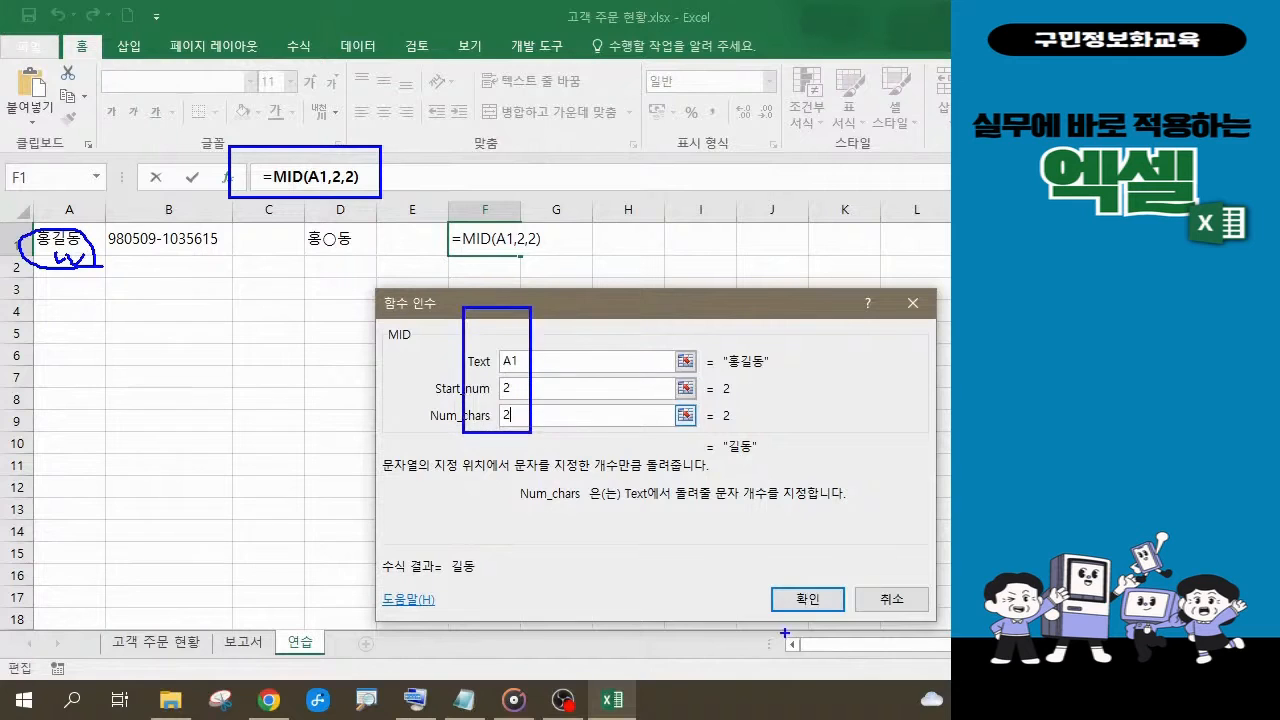
mouse_move(796, 604)
mouse_down()
mouse_move(770, 614)
mouse_move(818, 537)
mouse_move(806, 600)
mouse_up()
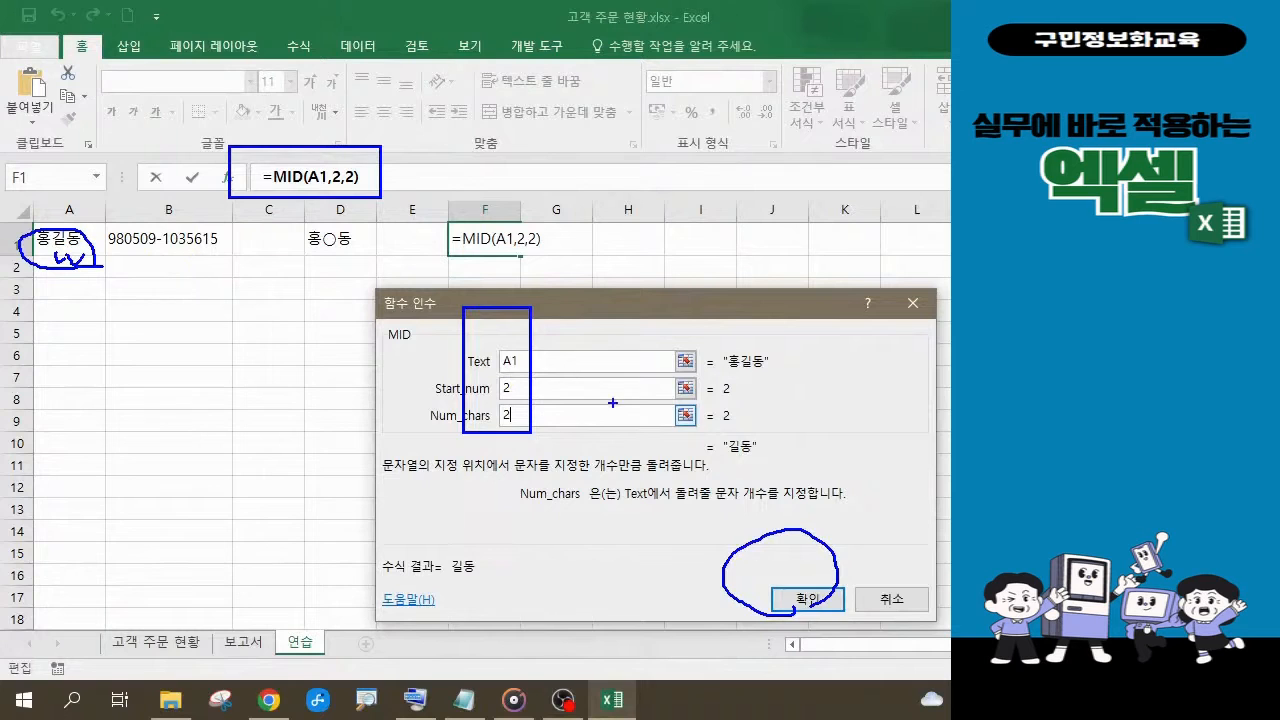
key(Escape)
click(808, 599)
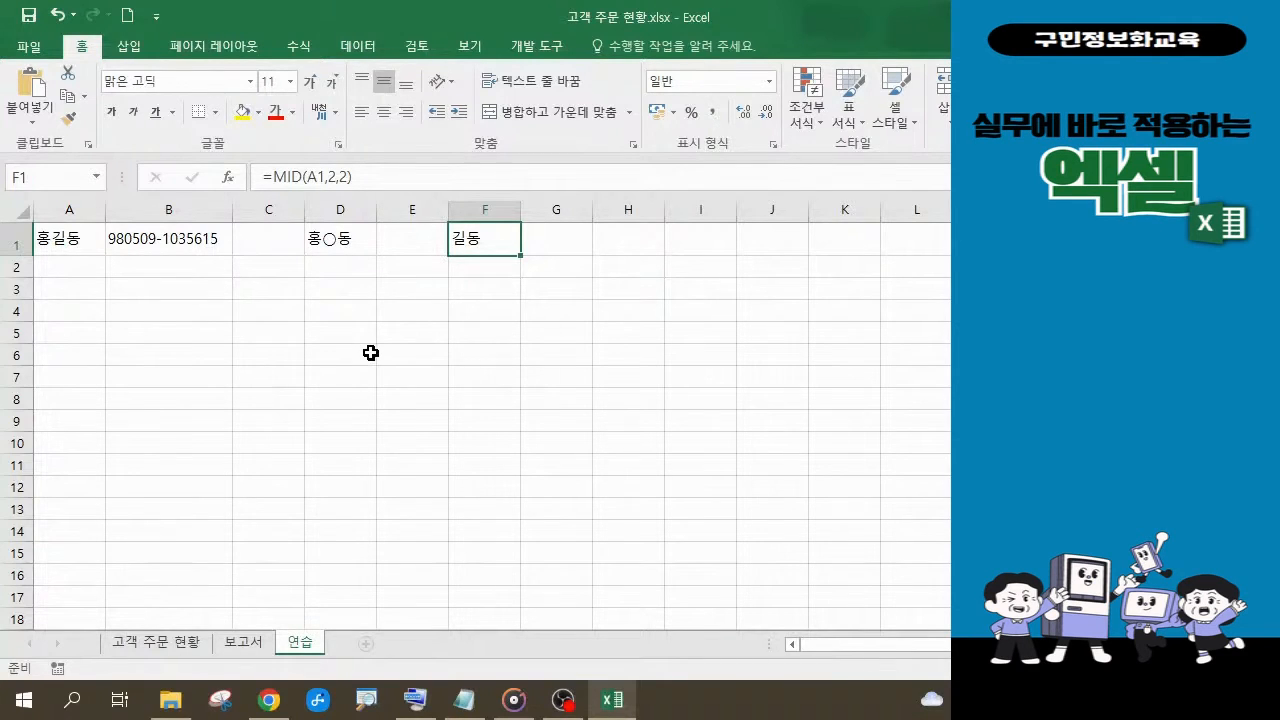
Review the formulas in D1 and F1 and look over the source data on the 고객 주문 현황 sheet.
click(330, 244)
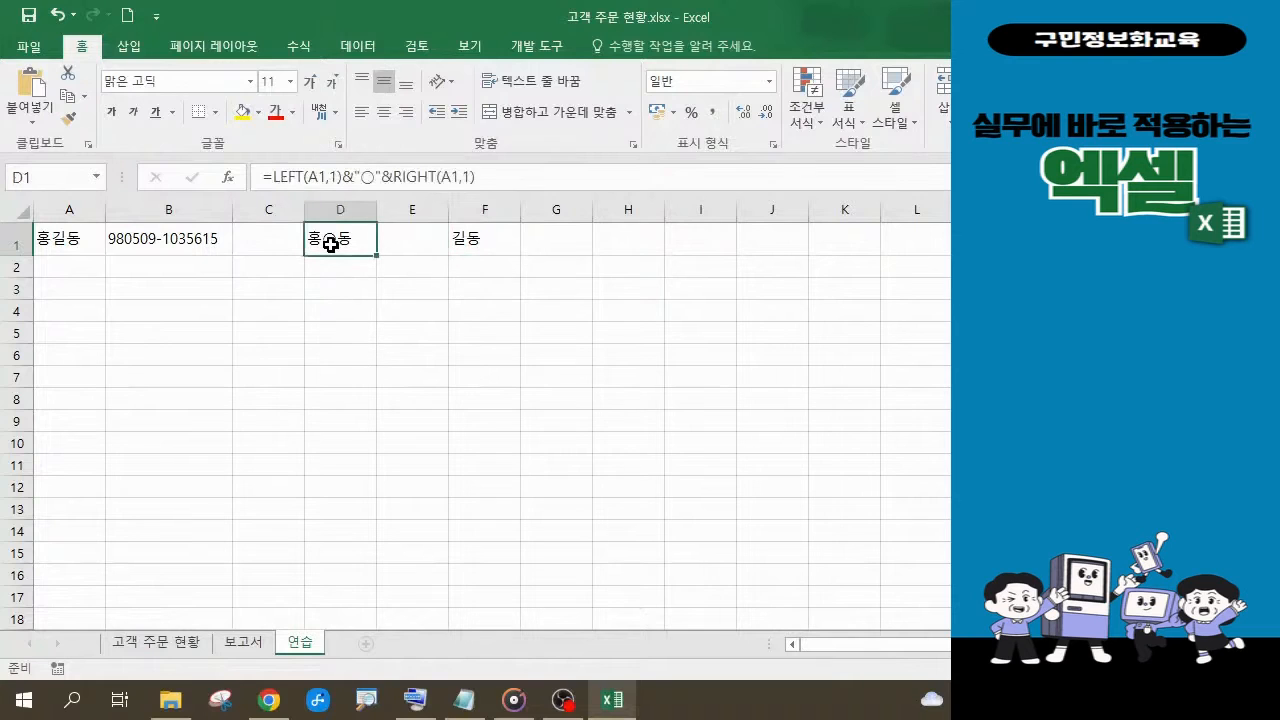
click(503, 246)
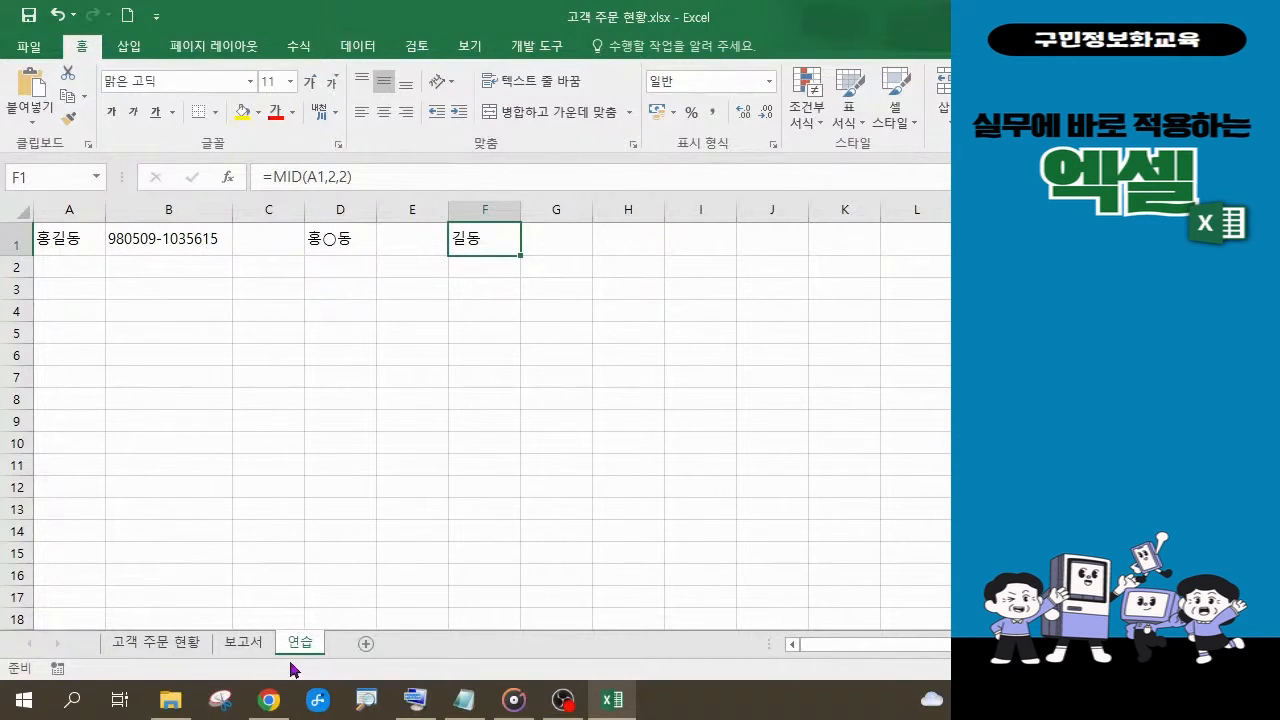
click(163, 644)
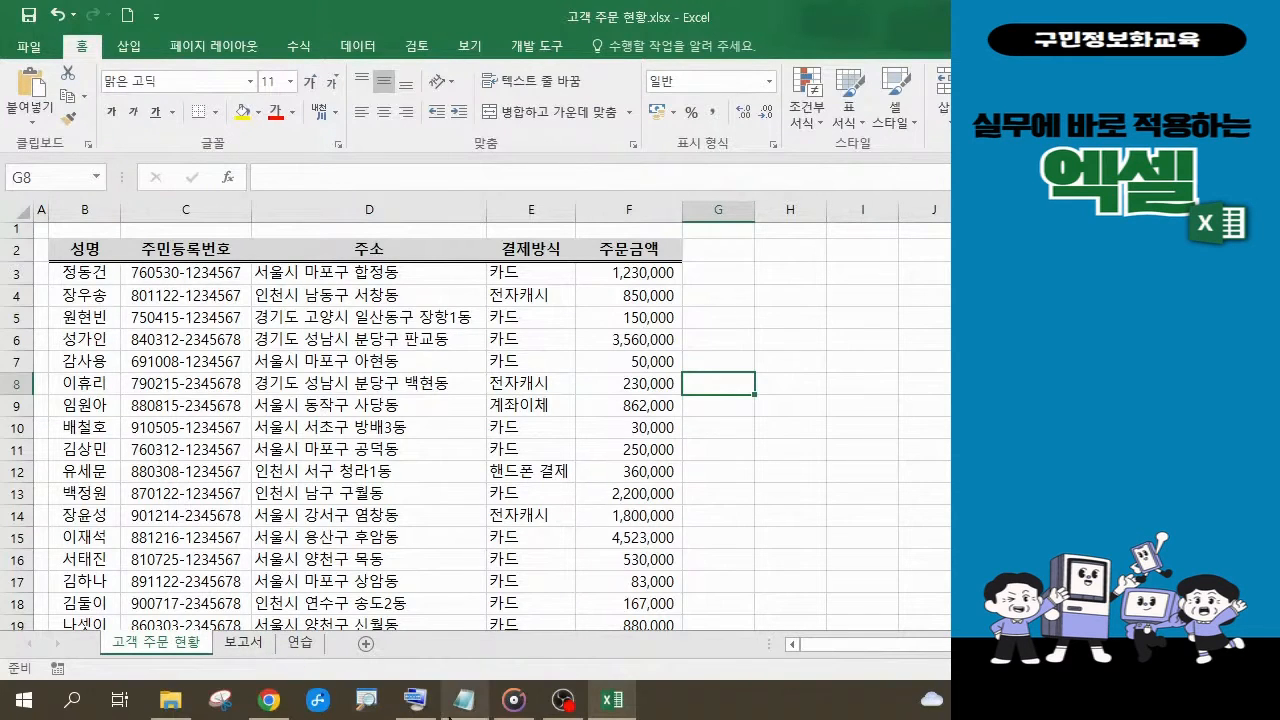
click(466, 708)
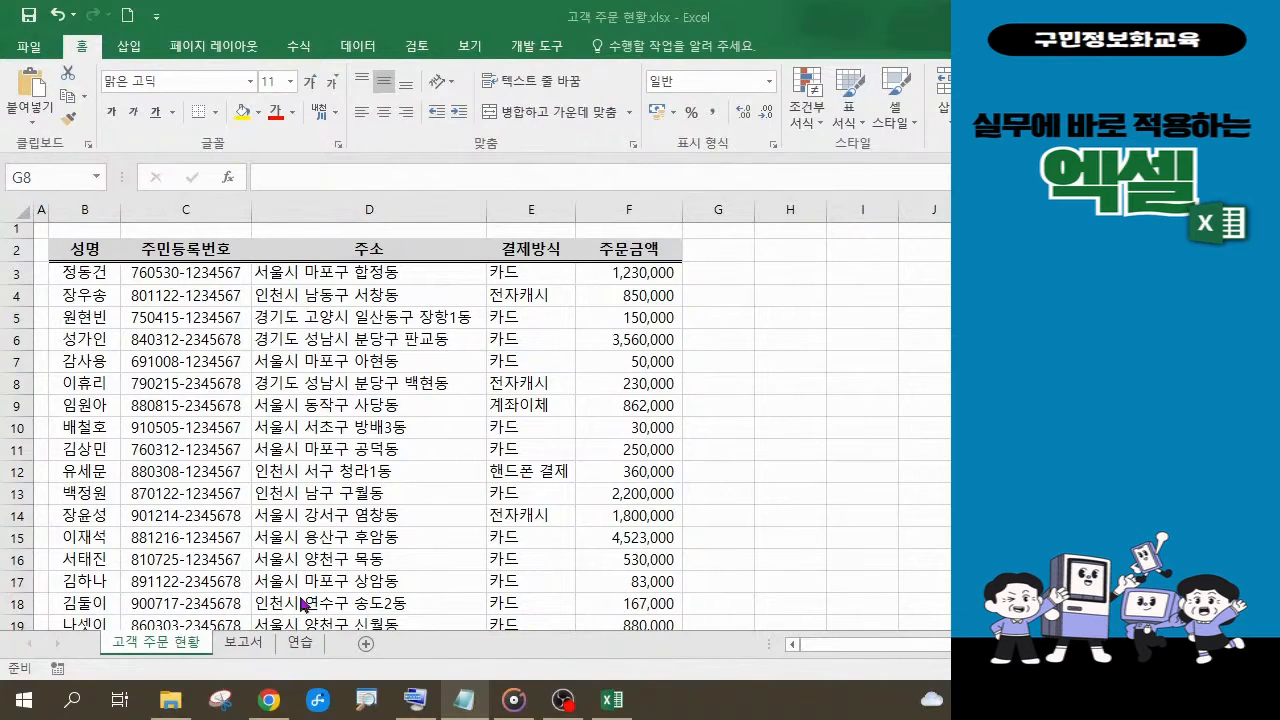
Start a LEFT formula in cell B3 of the 보고서 sheet, replacing the first entry of the 성명 column.
click(248, 652)
click(248, 652)
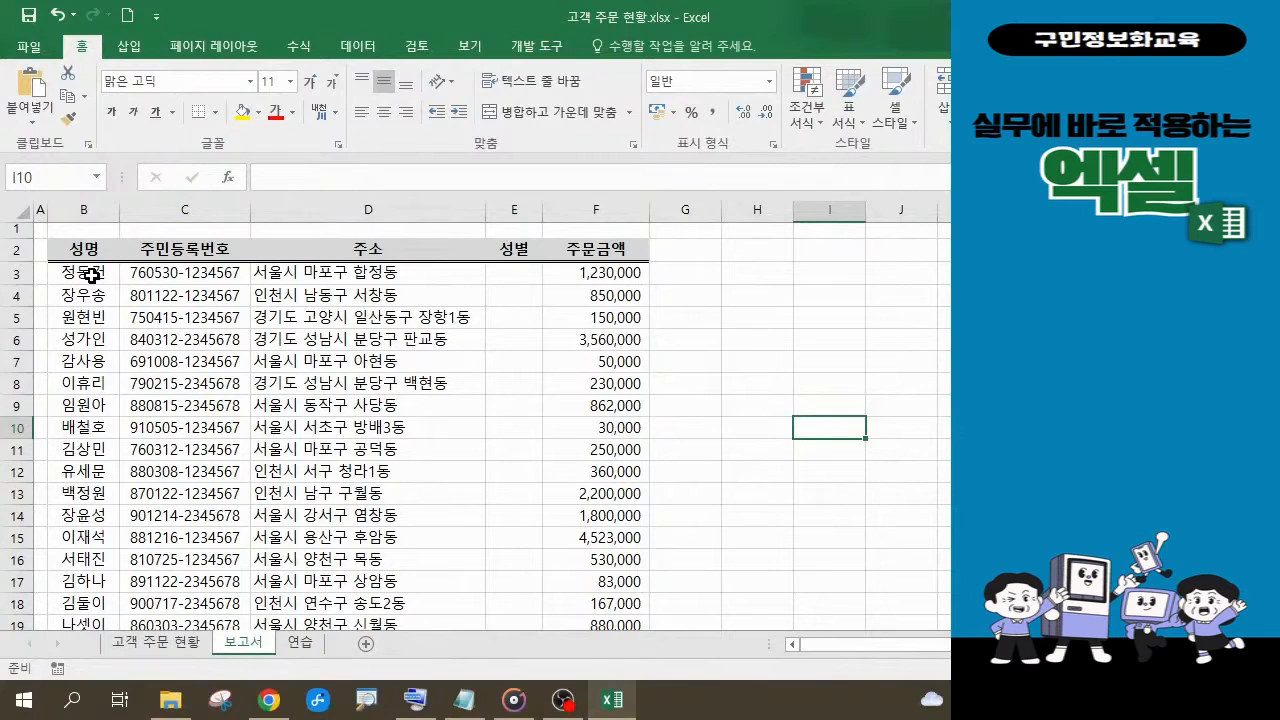
click(91, 274)
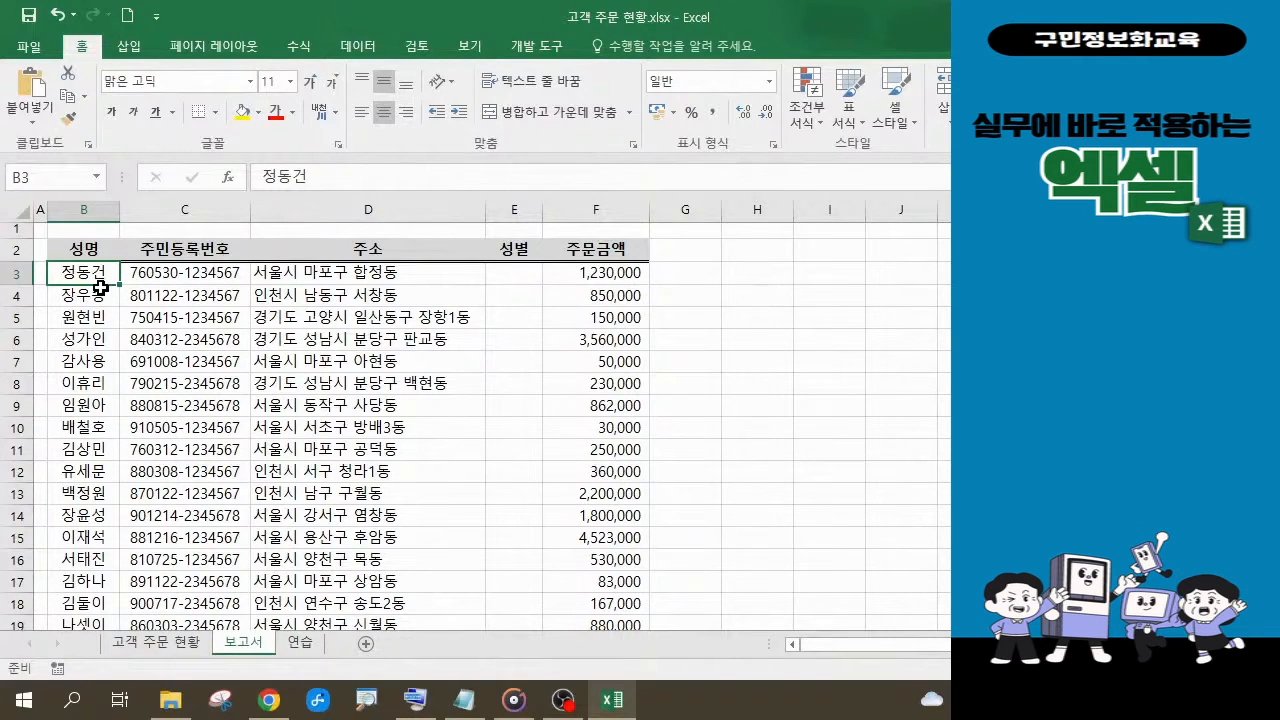
text(=)
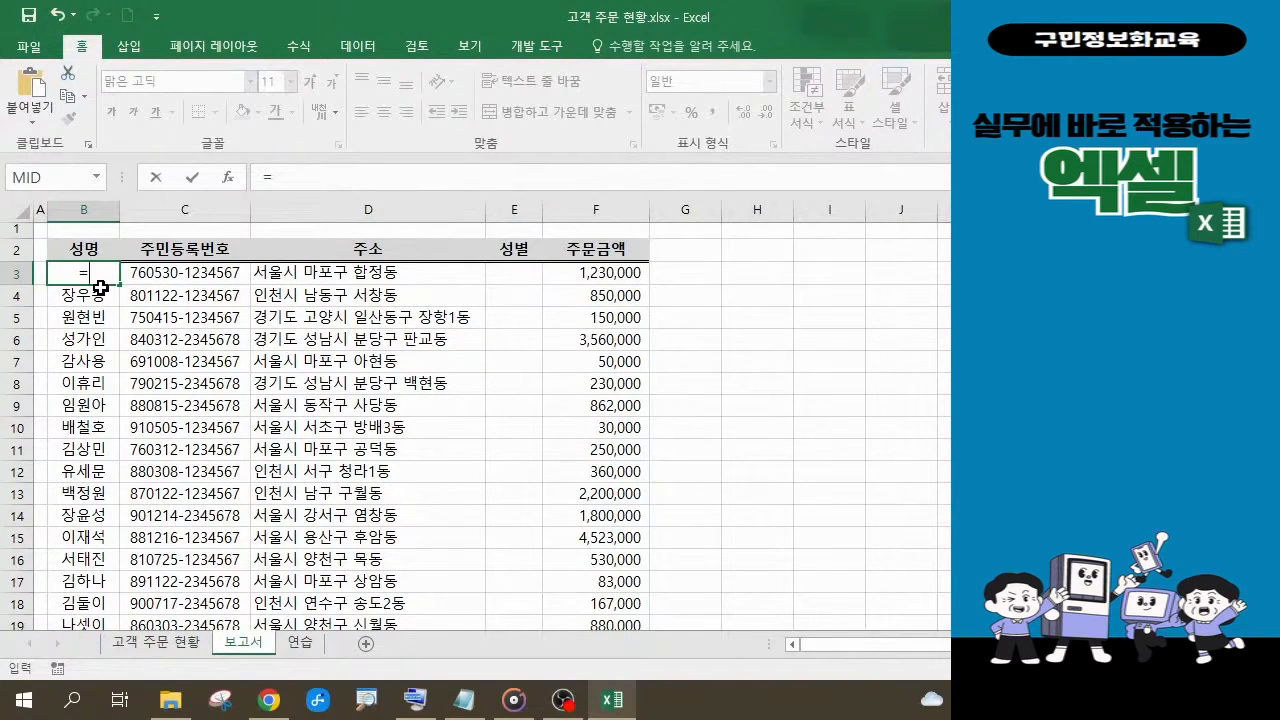
text(l)
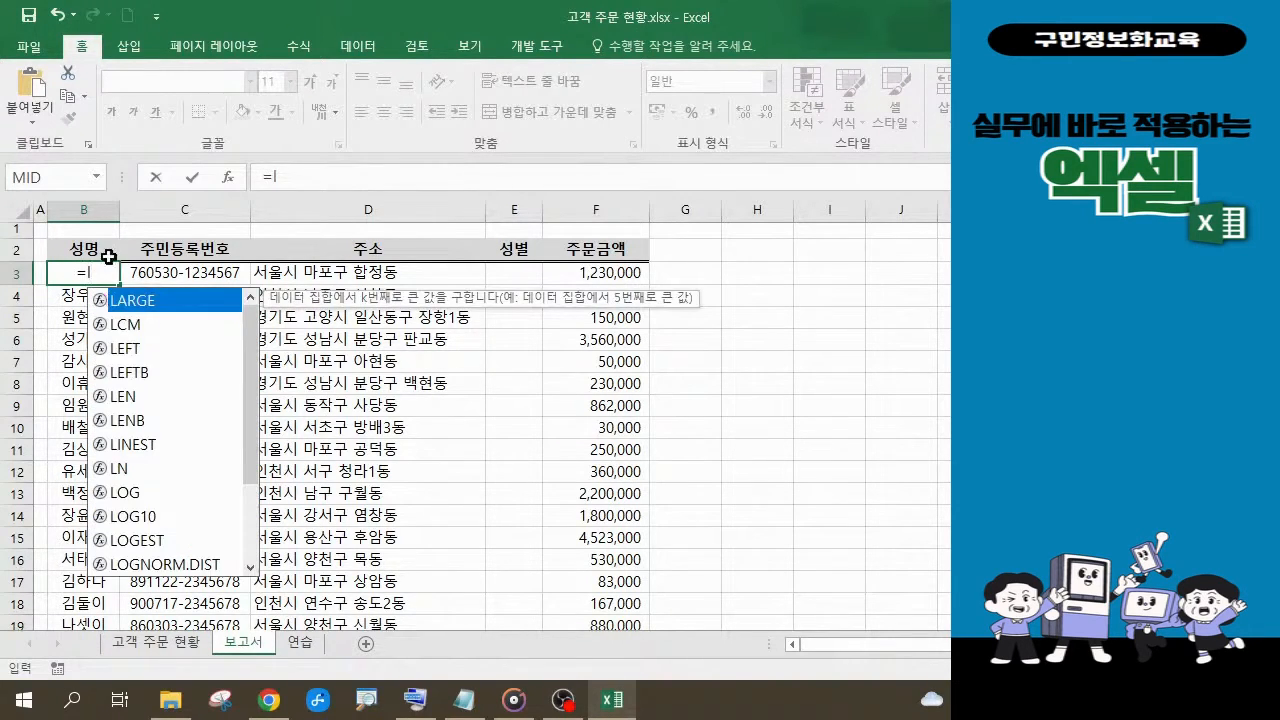
click(133, 357)
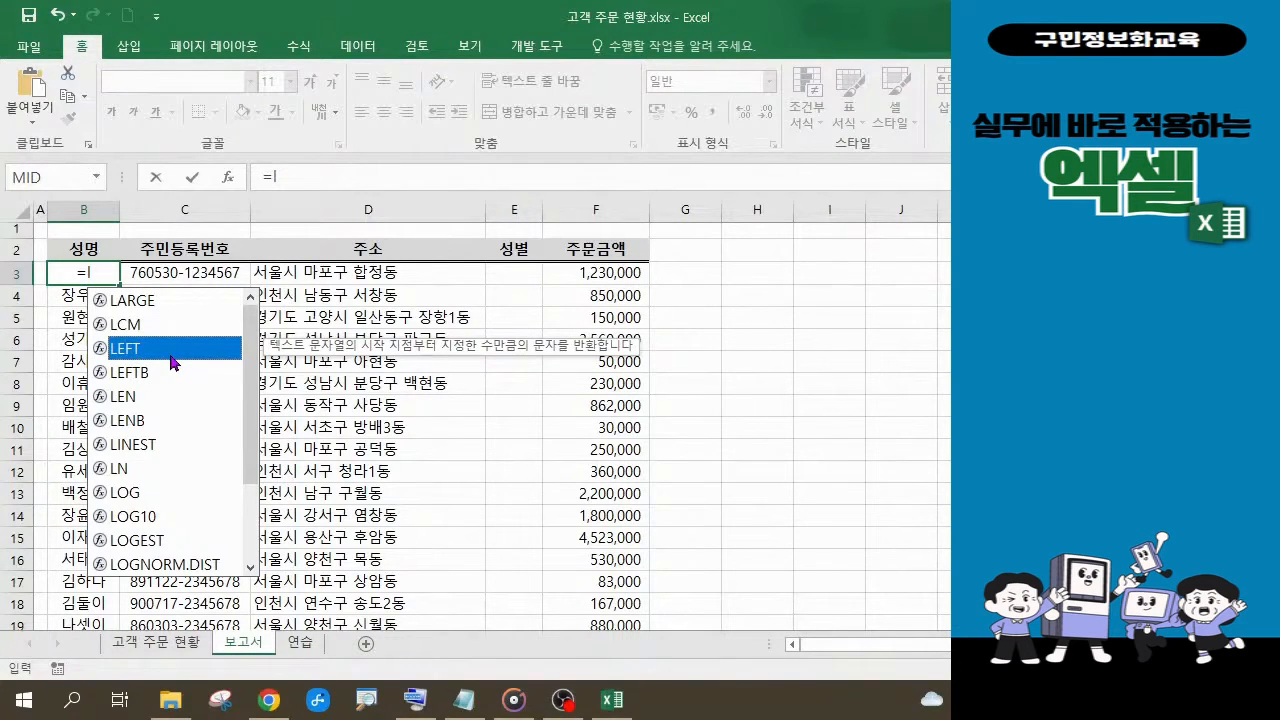
double_click(172, 362)
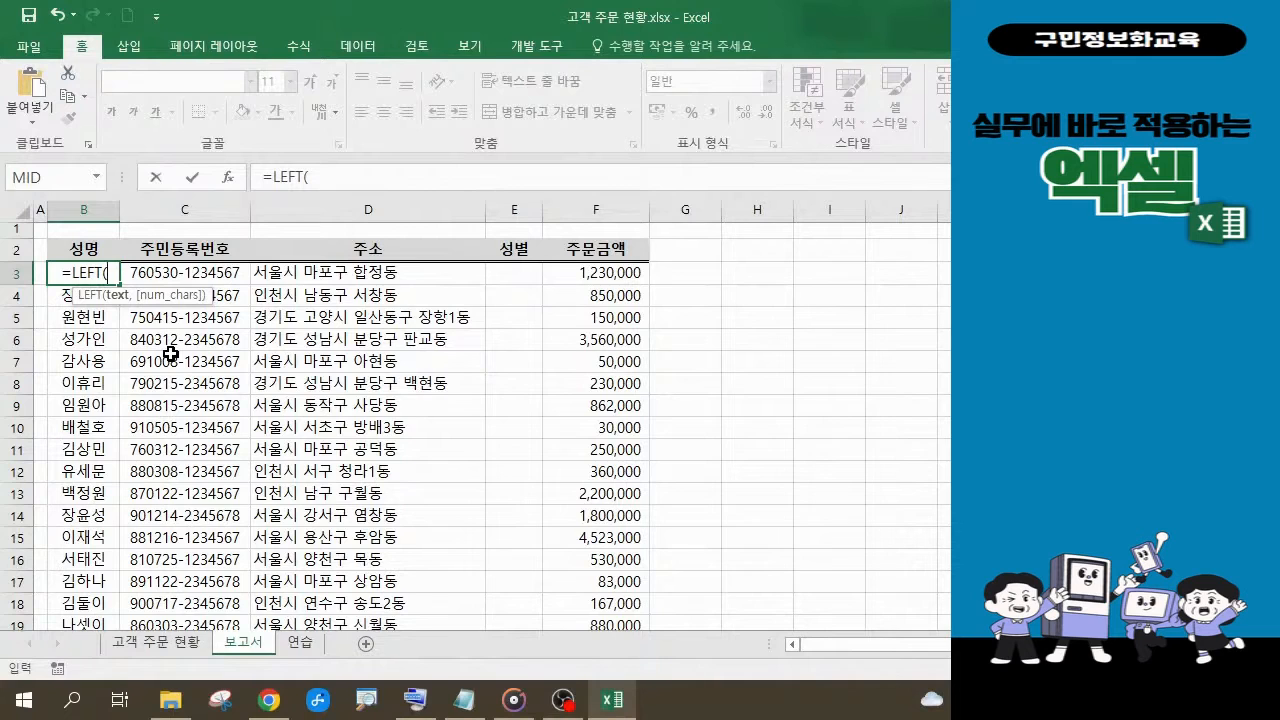
Set the LEFT arguments in B3 to cell B3 of the 고객 주문 현황 sheet as Text and 1 as Num_chars, and confirm.
key(ctrl+a)
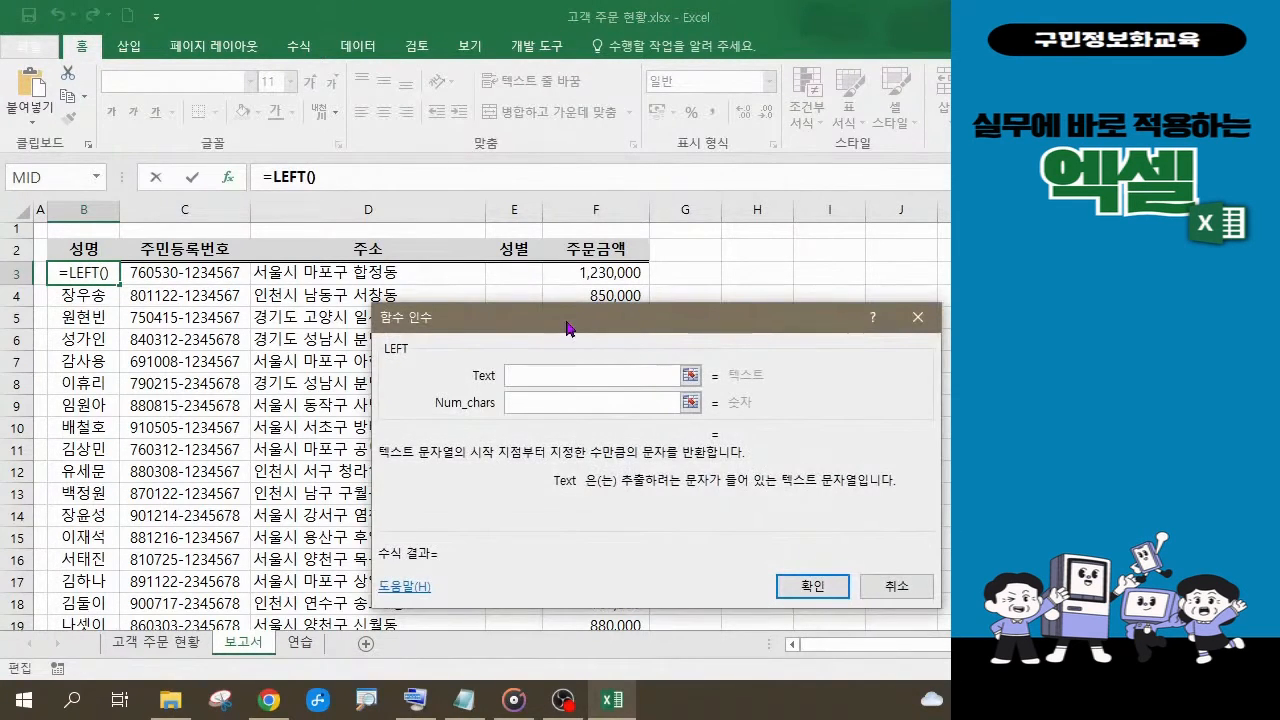
drag(565, 321, 683, 219)
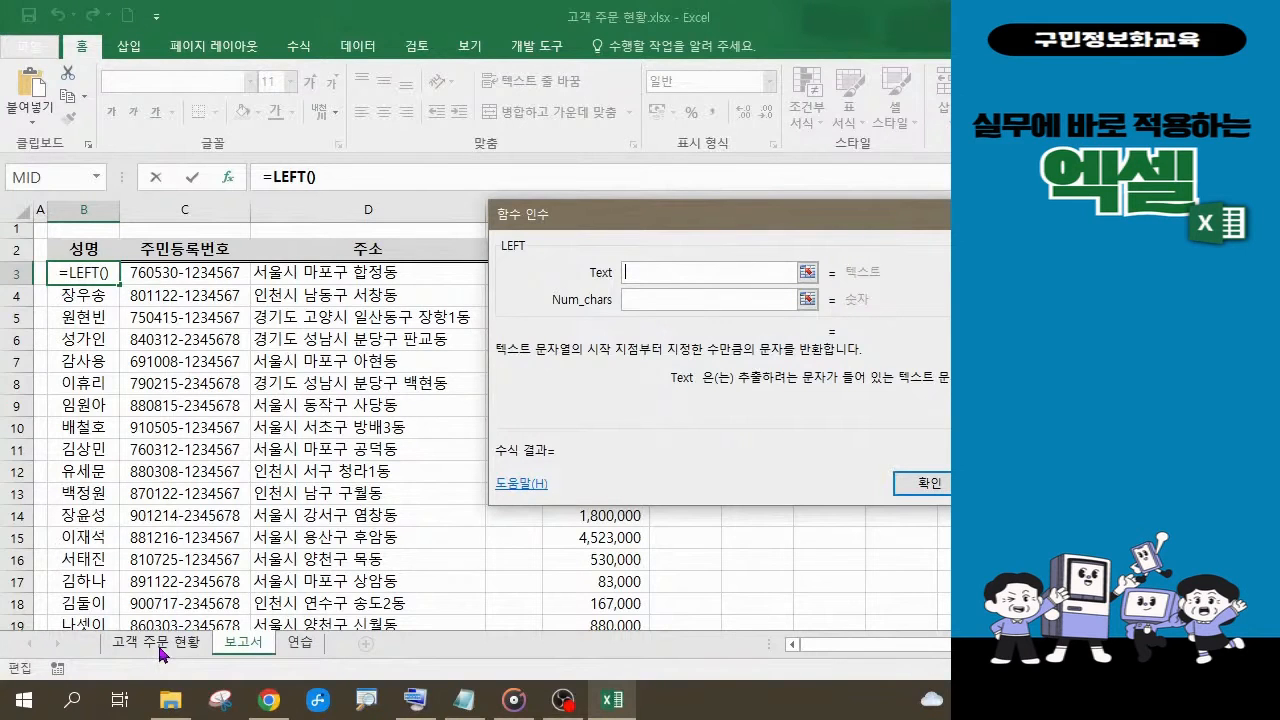
click(166, 650)
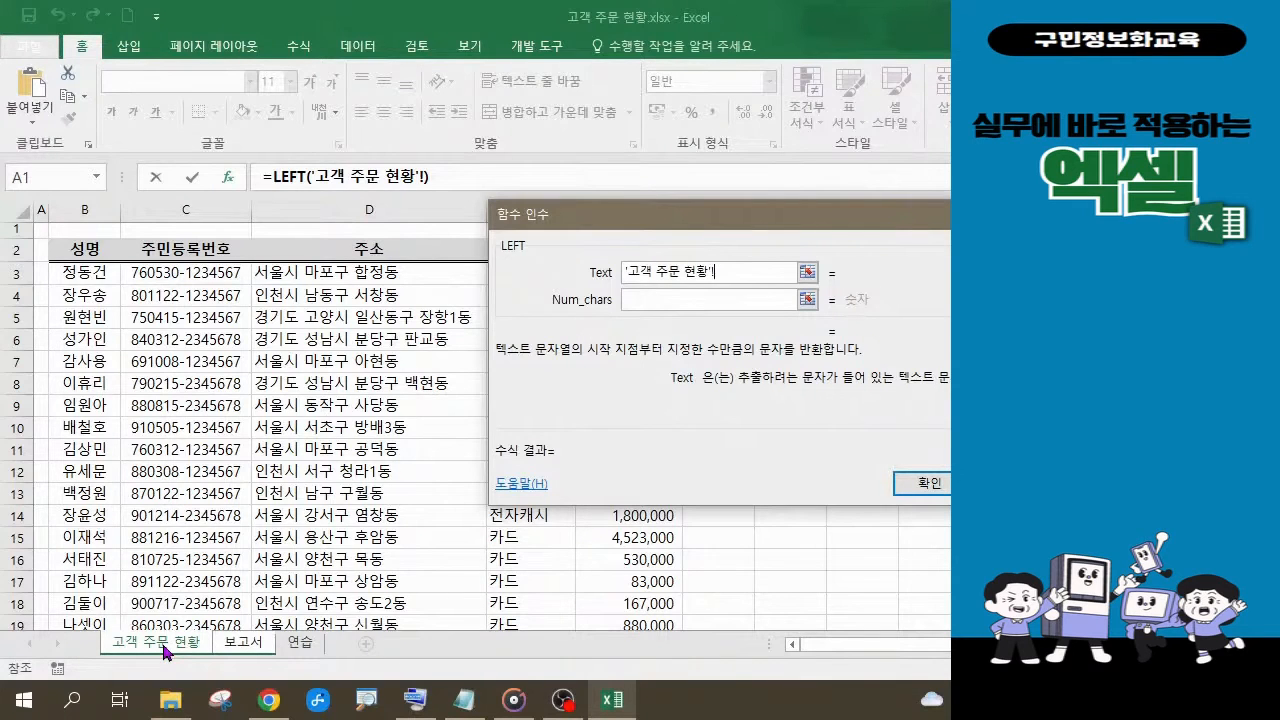
click(88, 272)
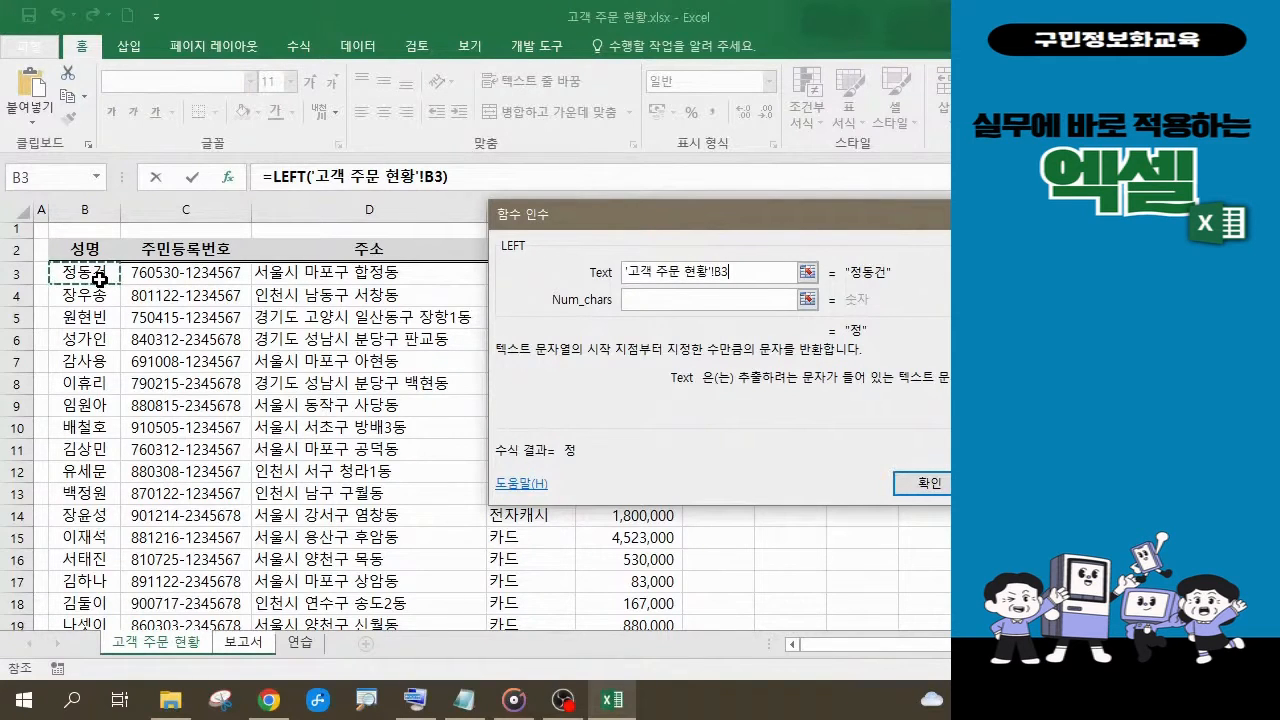
click(650, 298)
text(1)
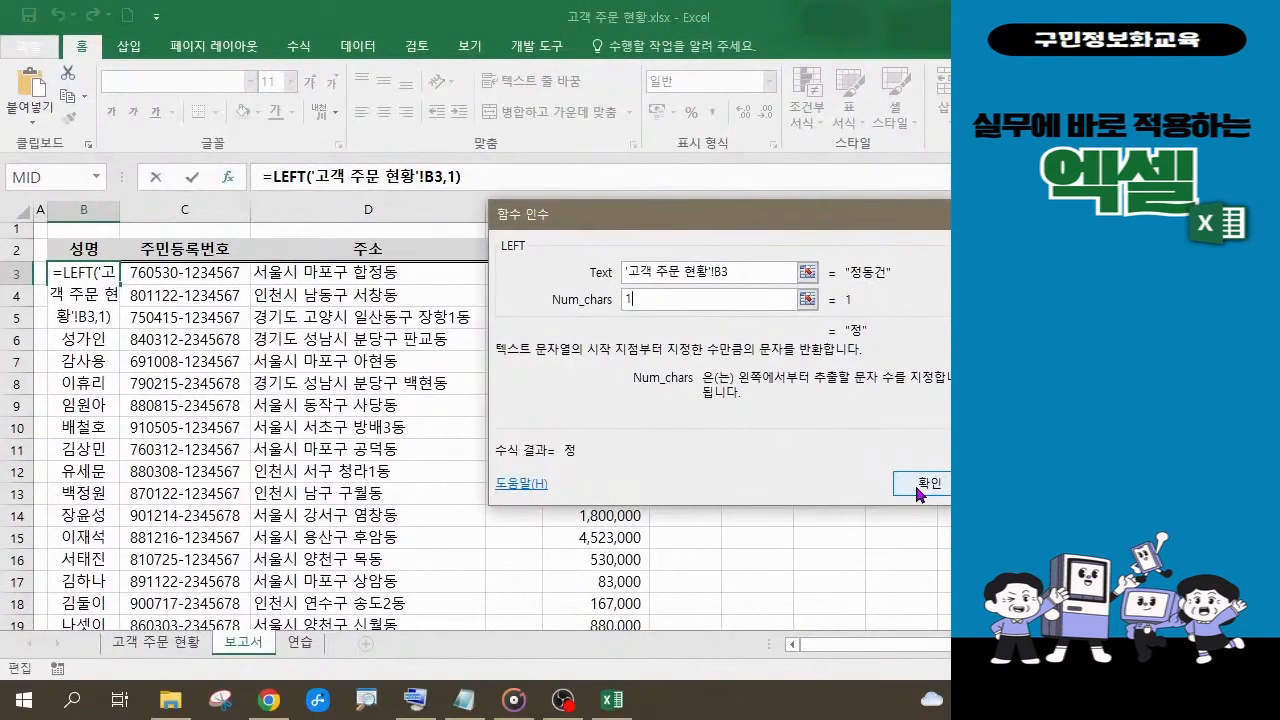
click(918, 490)
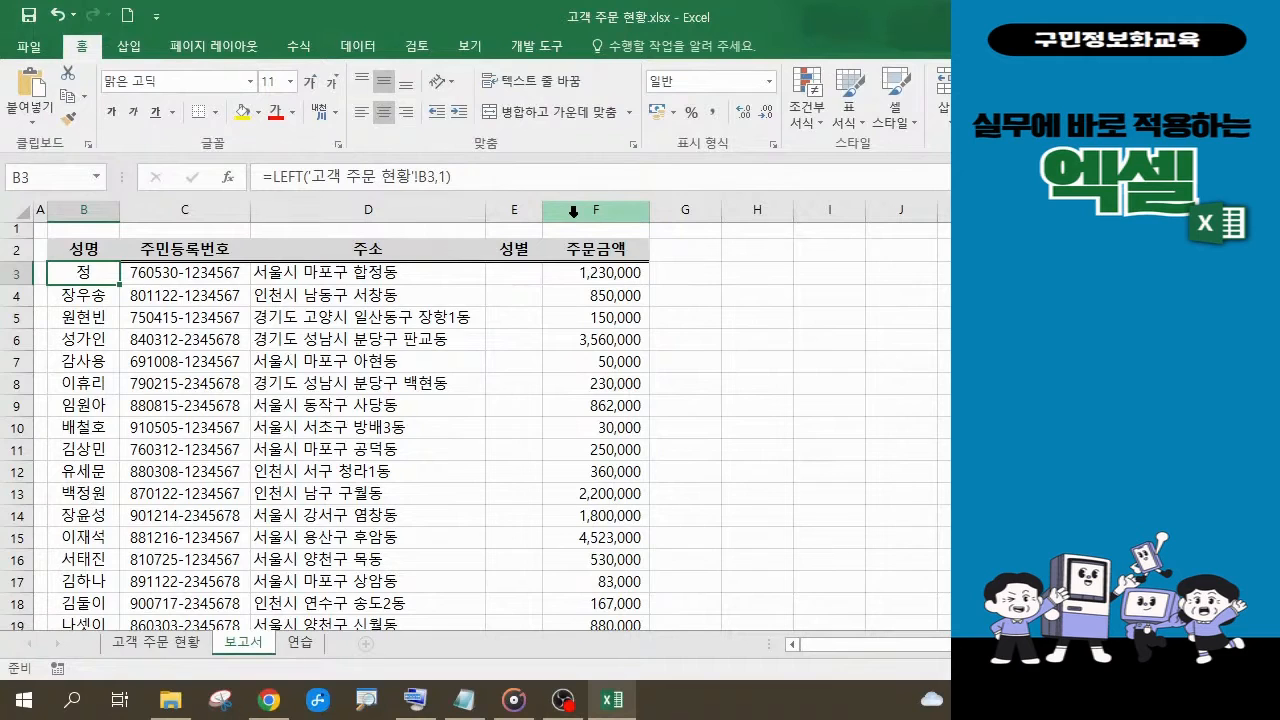
Append &"●" to the LEFT formula in B3, taking the filled circle from the special characters for ㅁ, and confirm.
click(481, 176)
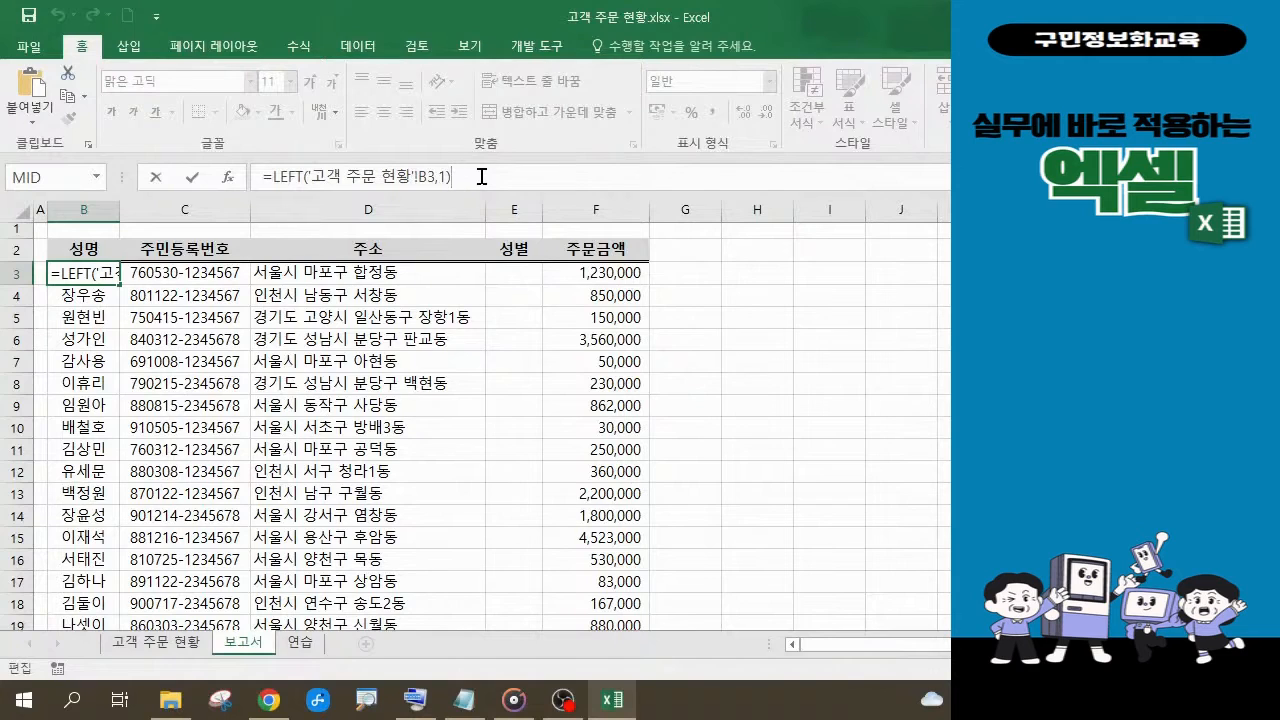
text(&)
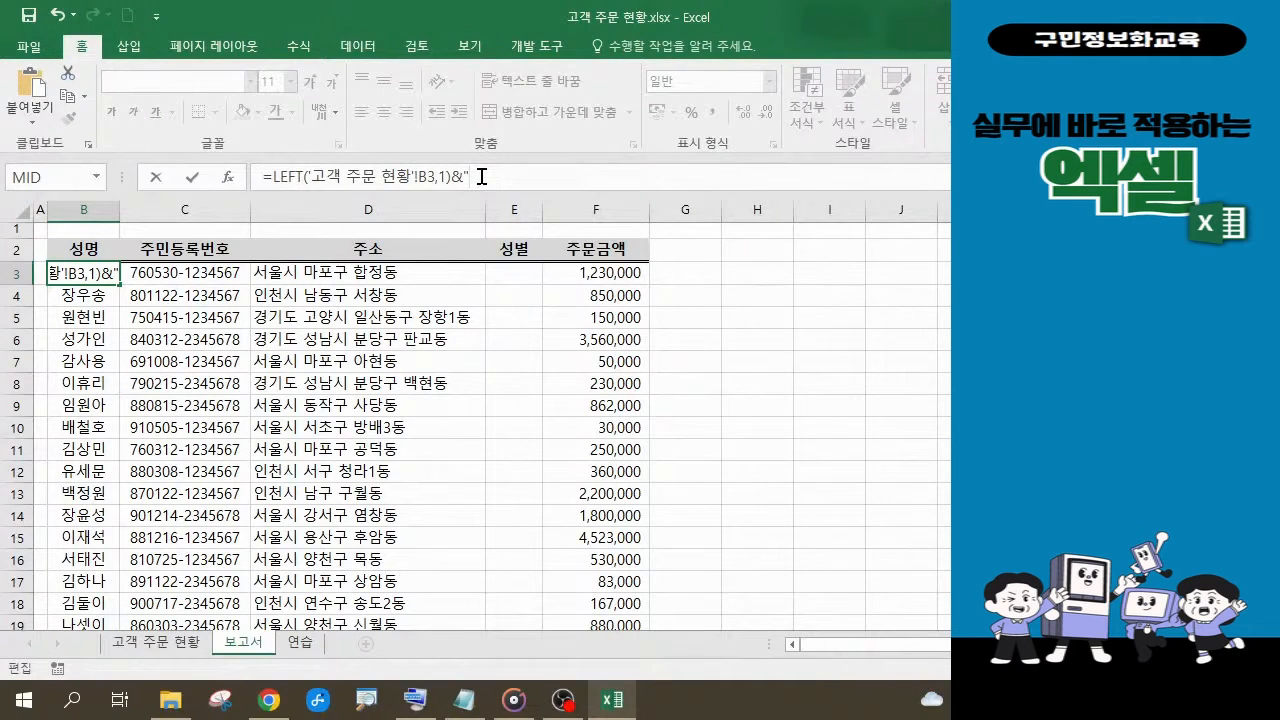
text(ㅁ)
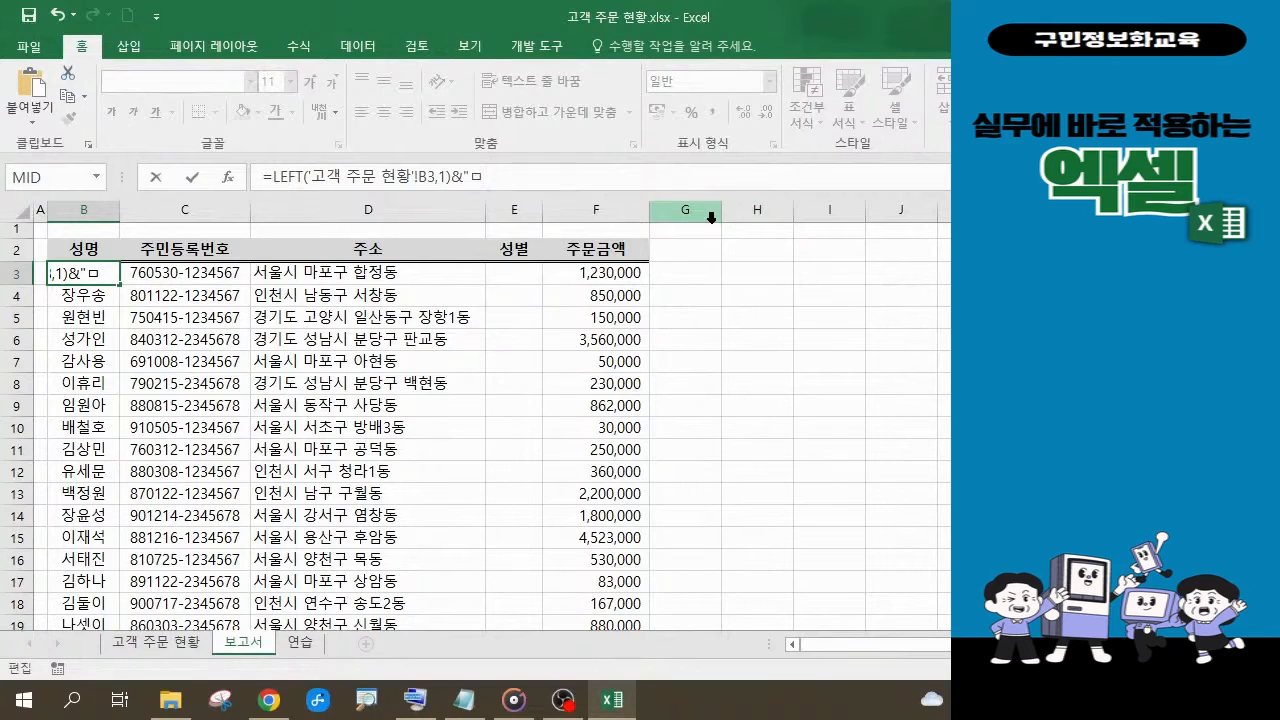
key(Hangul_Hanja)
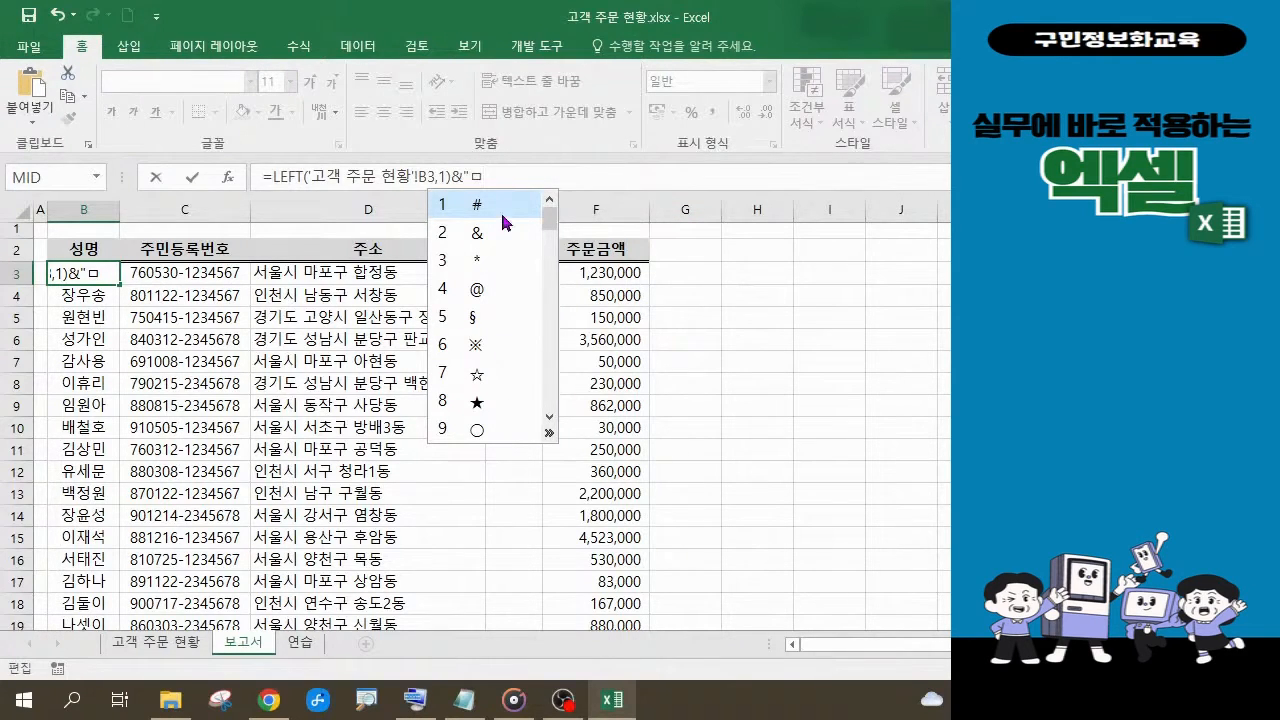
click(547, 434)
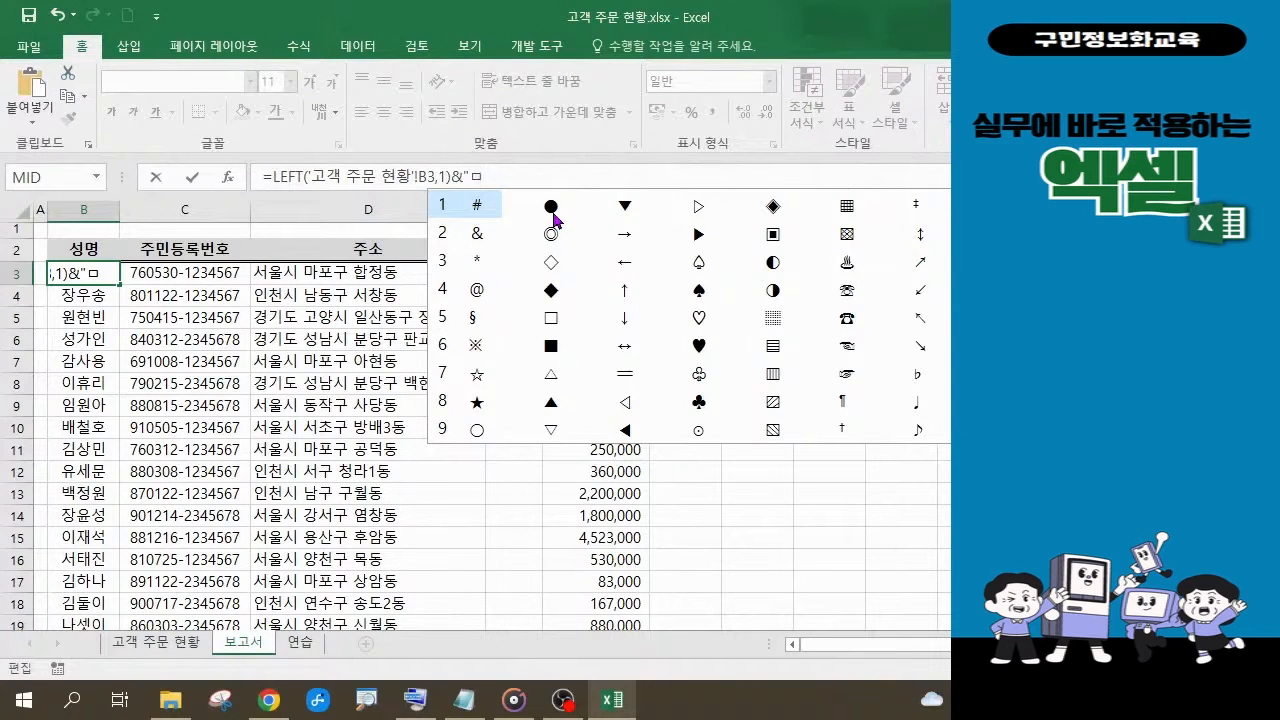
click(551, 206)
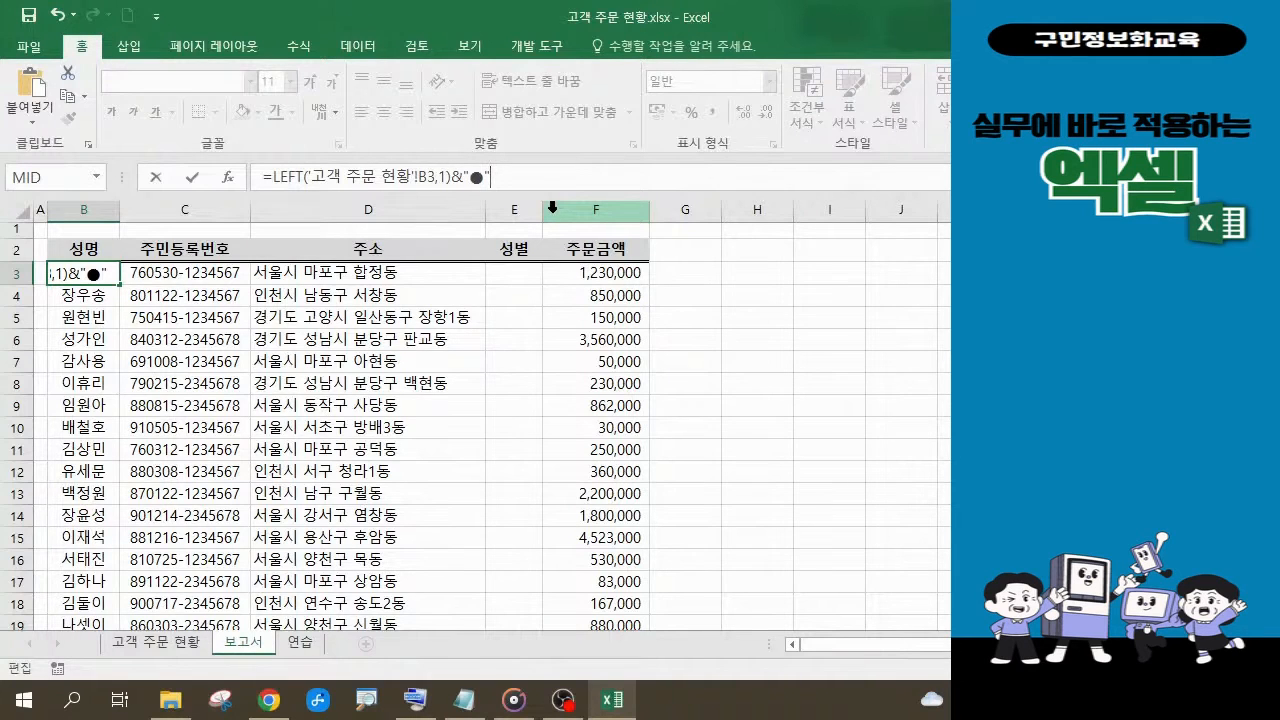
key(Return)
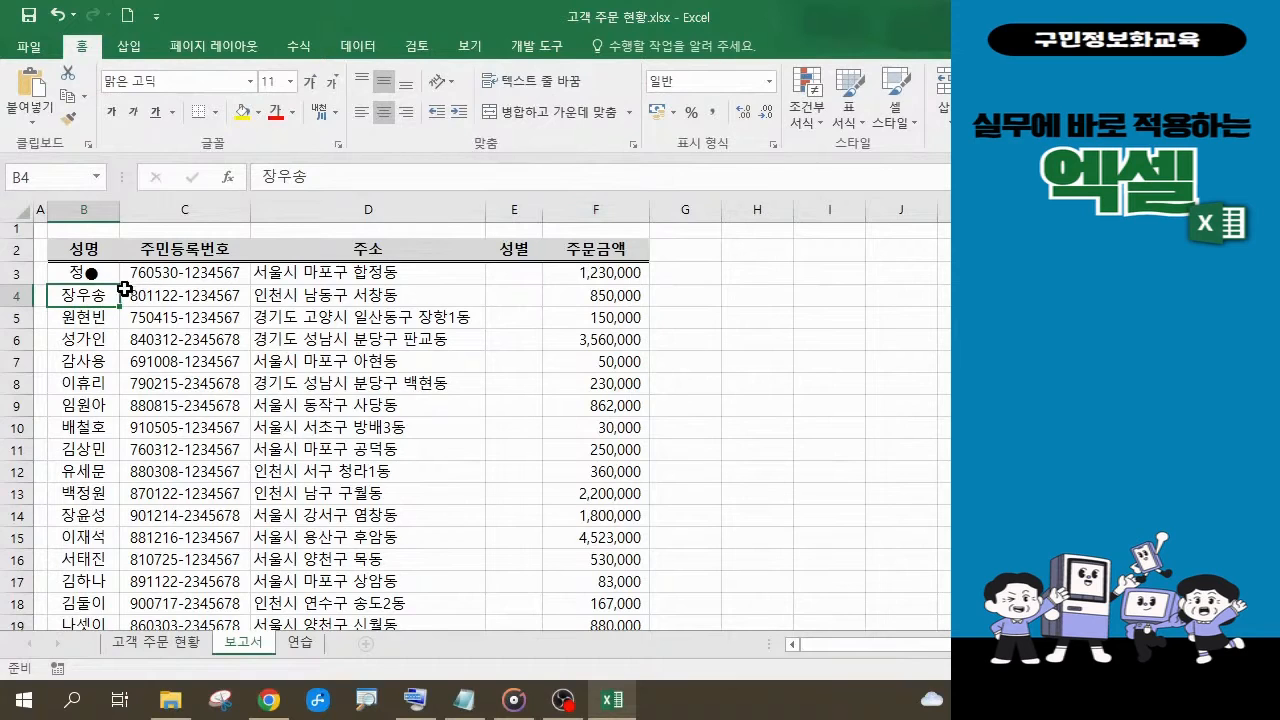
Append & and a RIGHT function to the formula in B3 and open its function arguments without covering the formula.
click(80, 279)
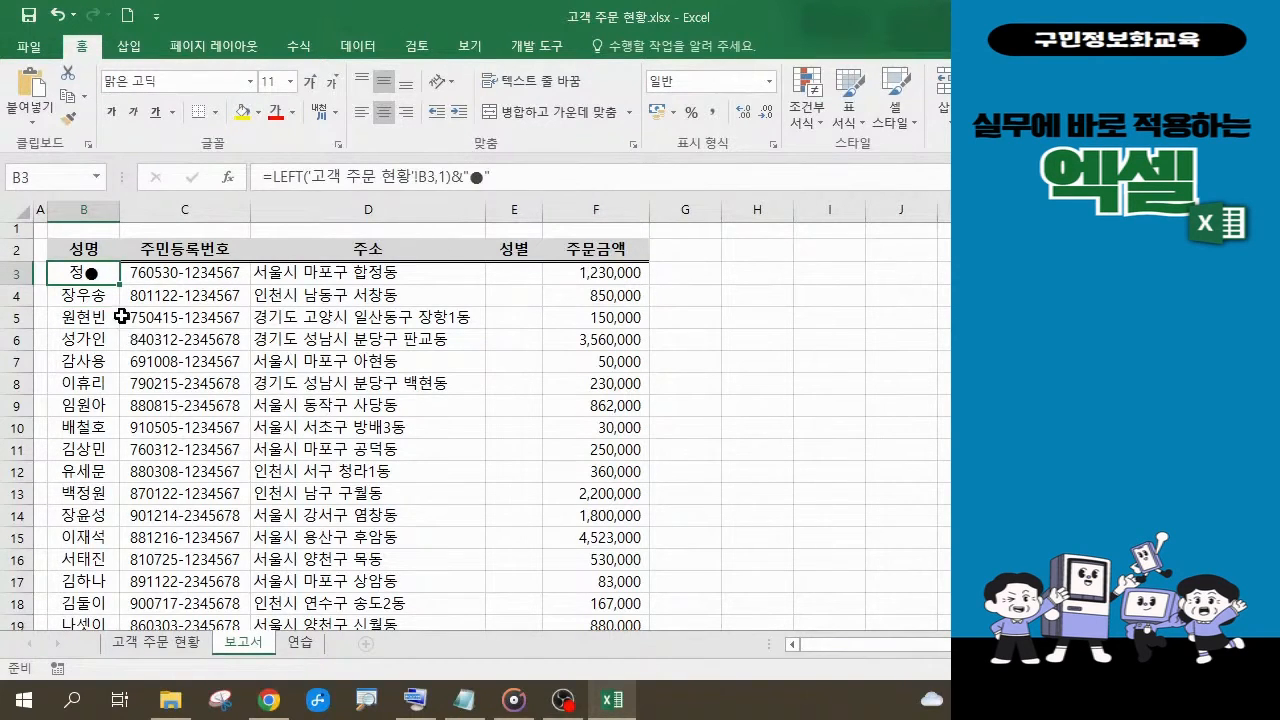
click(518, 170)
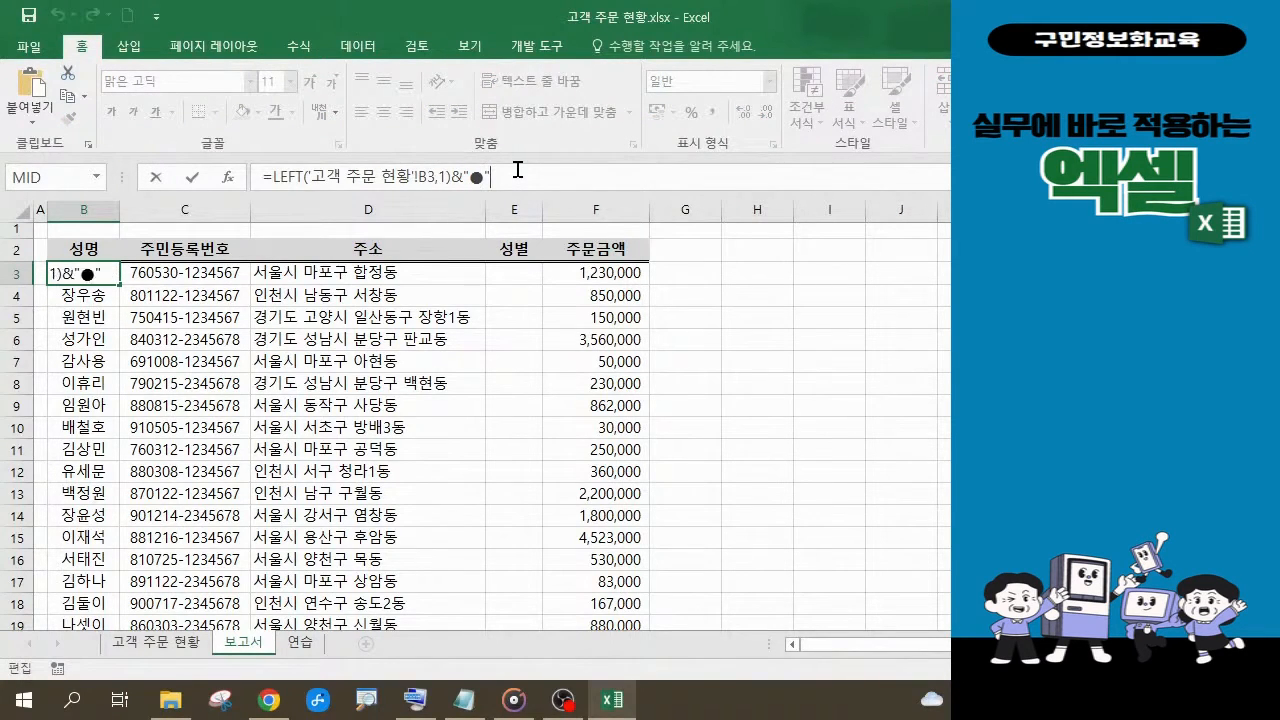
text(&)
text(r)
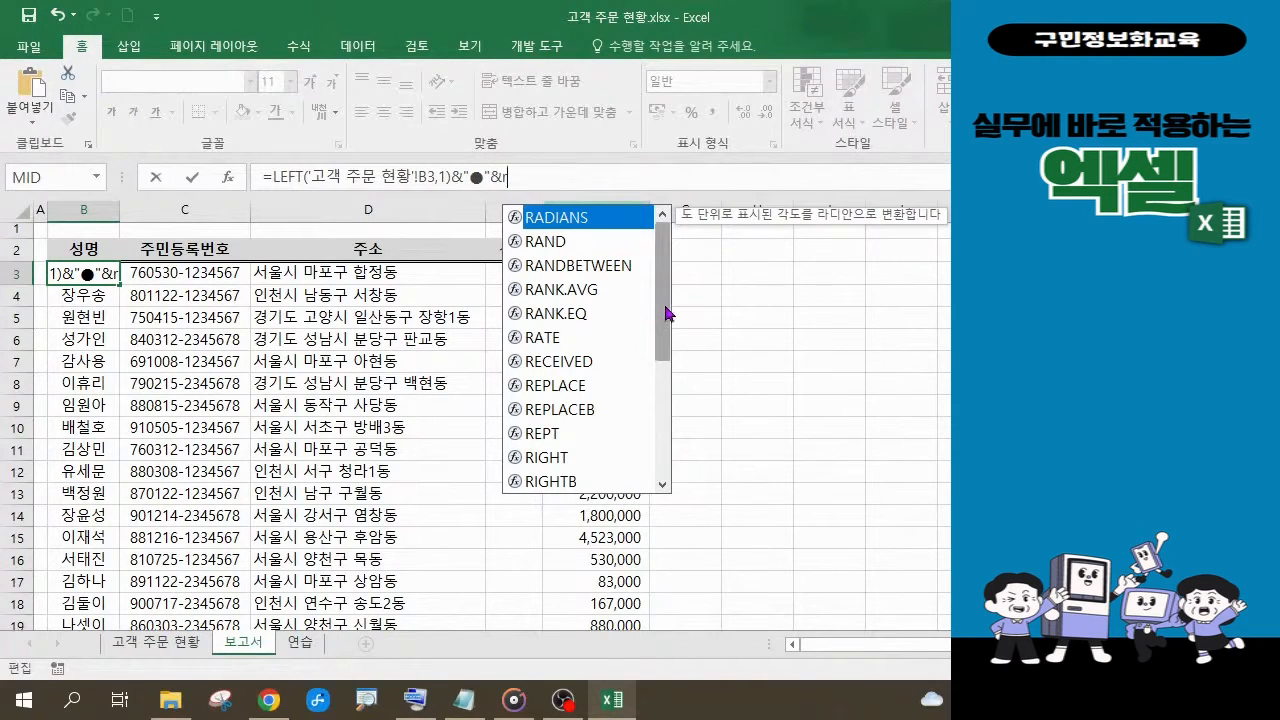
click(558, 463)
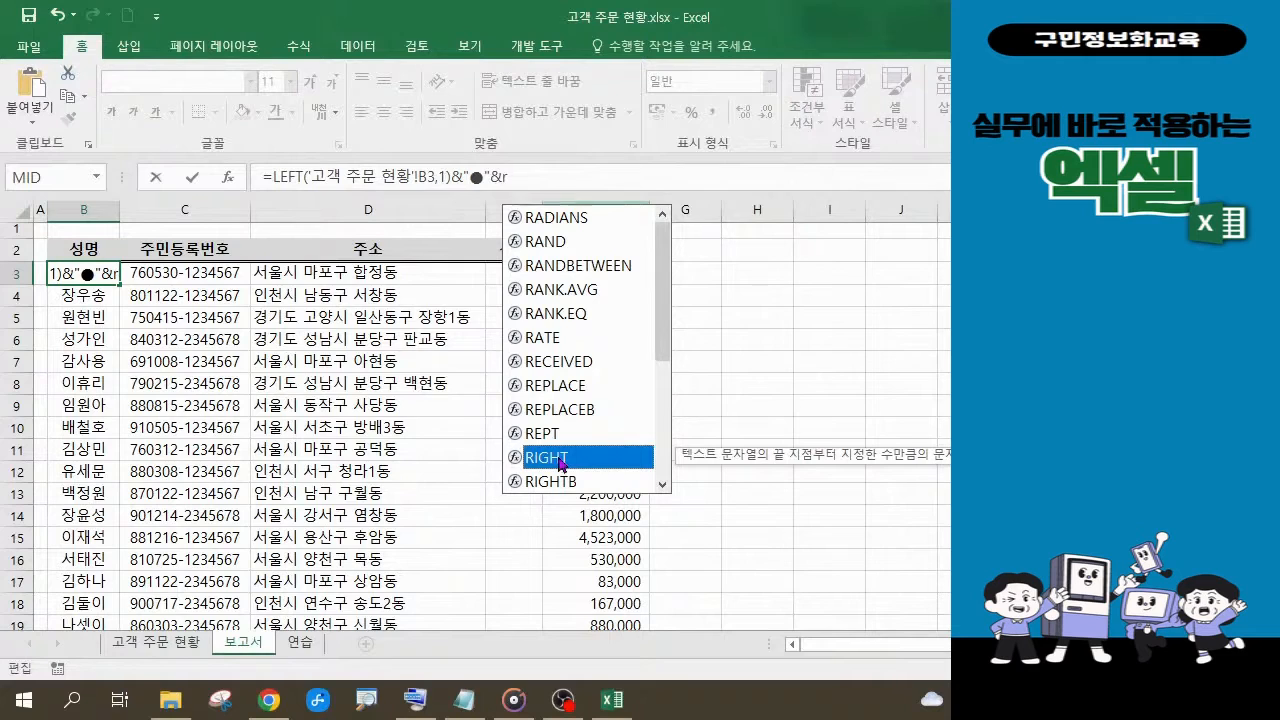
double_click(561, 459)
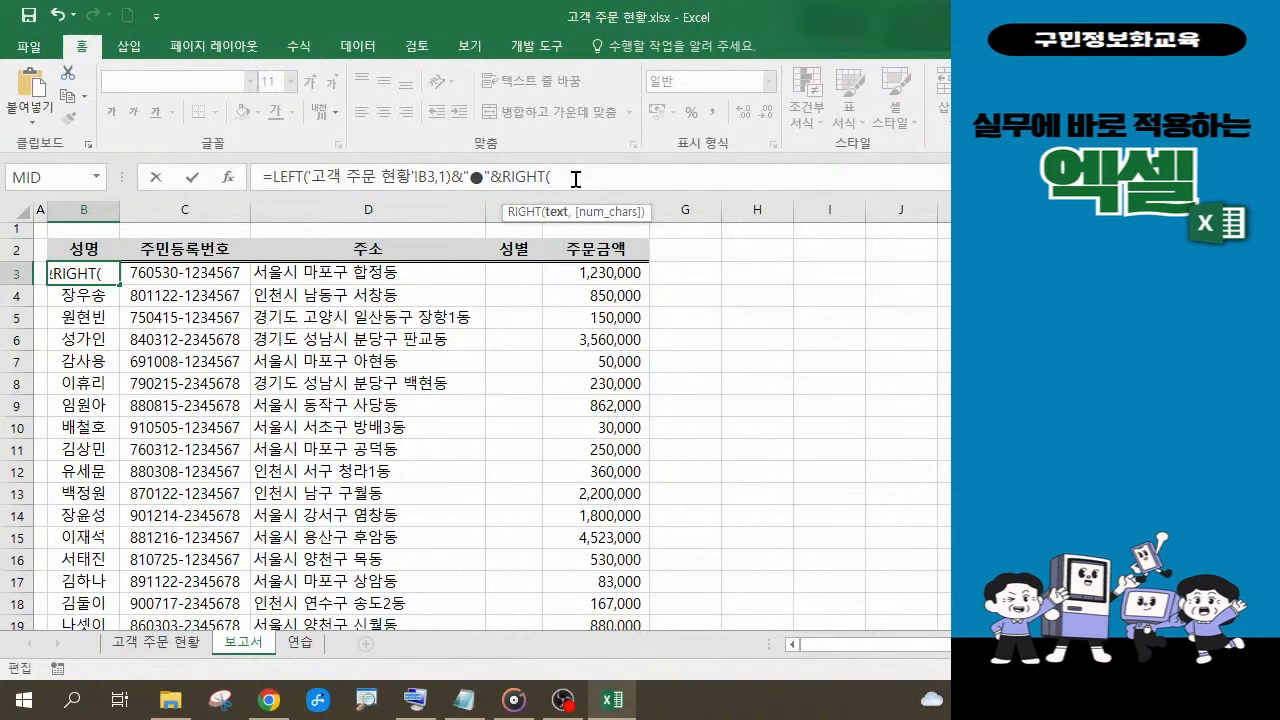
key(ctrl+a)
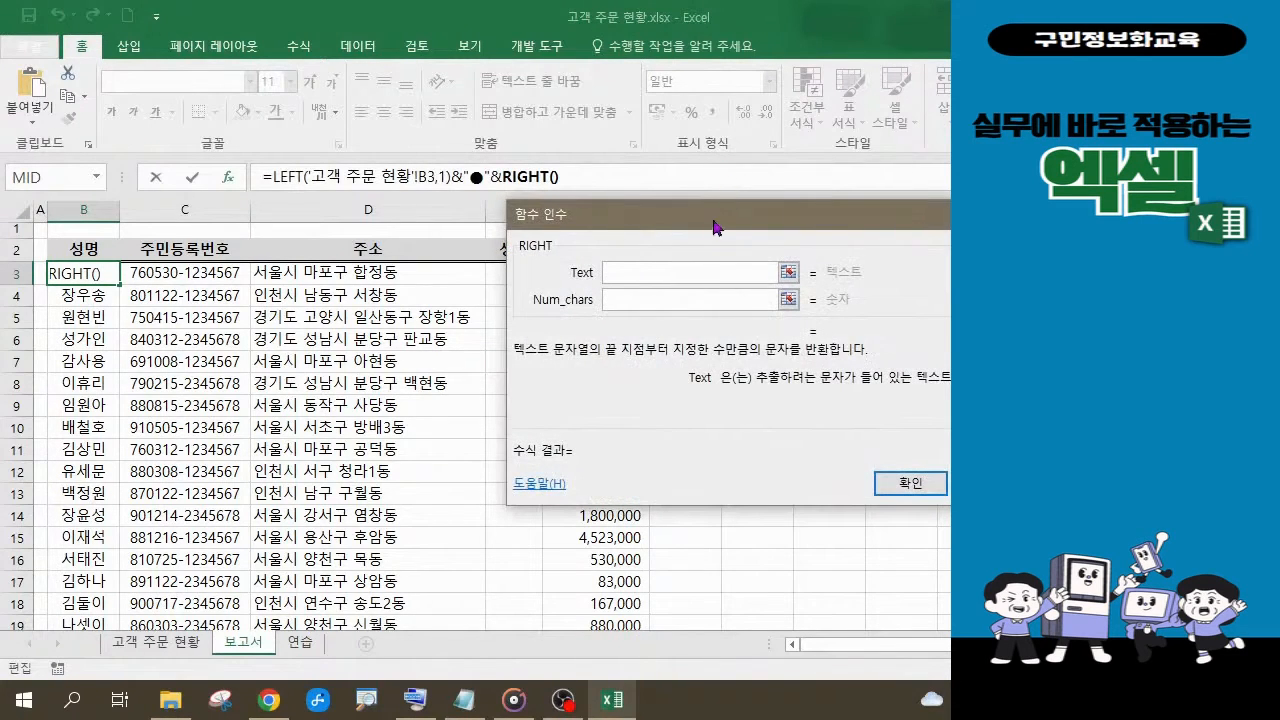
drag(712, 224, 790, 210)
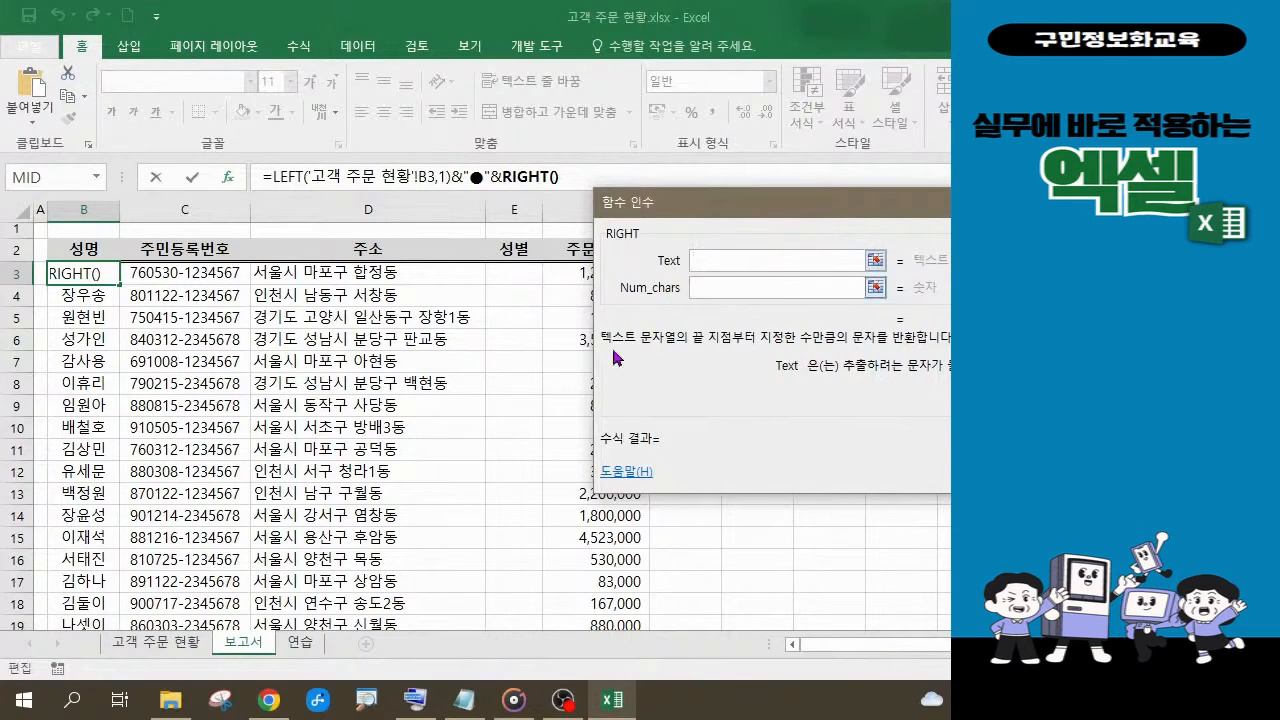
Set the RIGHT arguments to cell B3 of the 고객 주문 현황 sheet as Text and 1 as Num_chars.
click(161, 650)
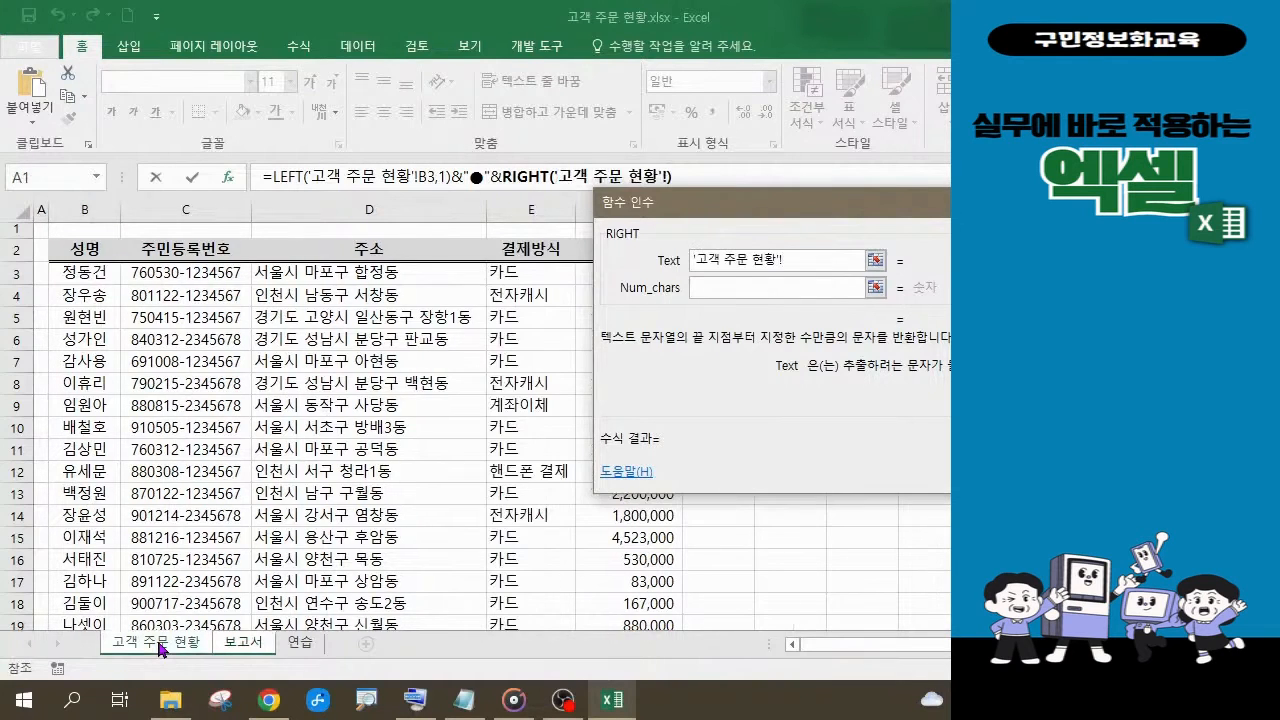
click(92, 272)
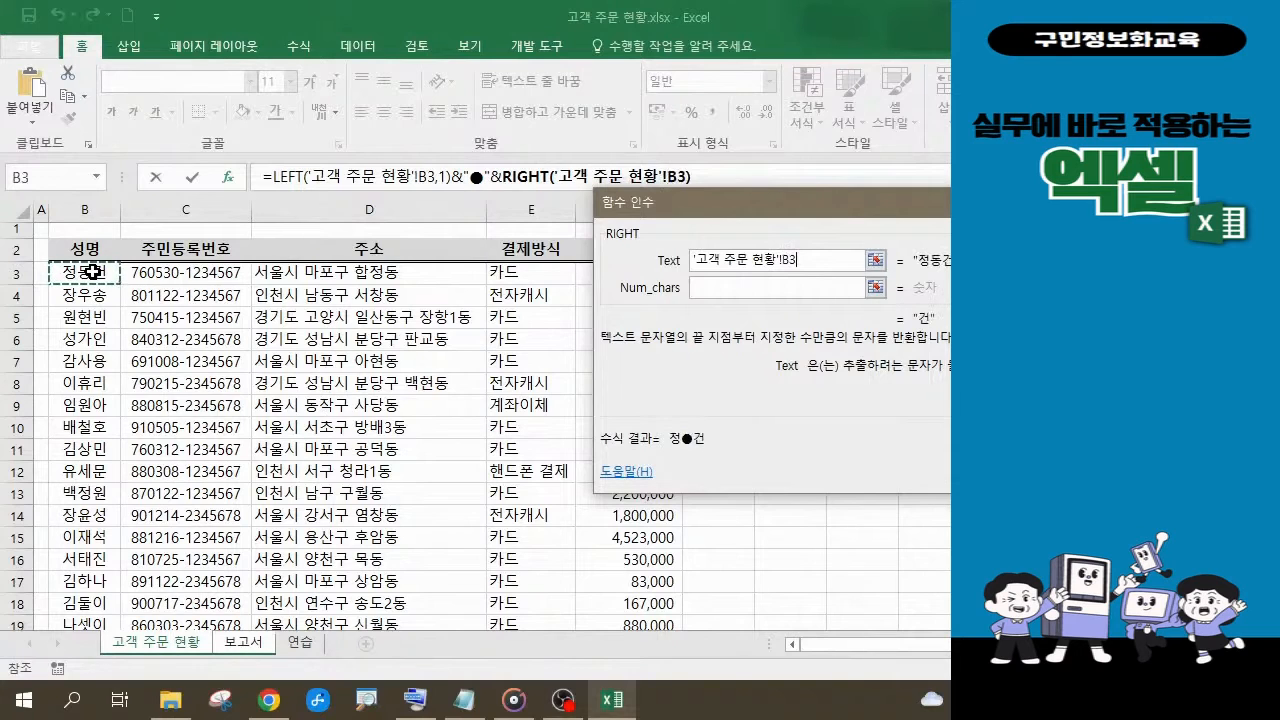
click(727, 288)
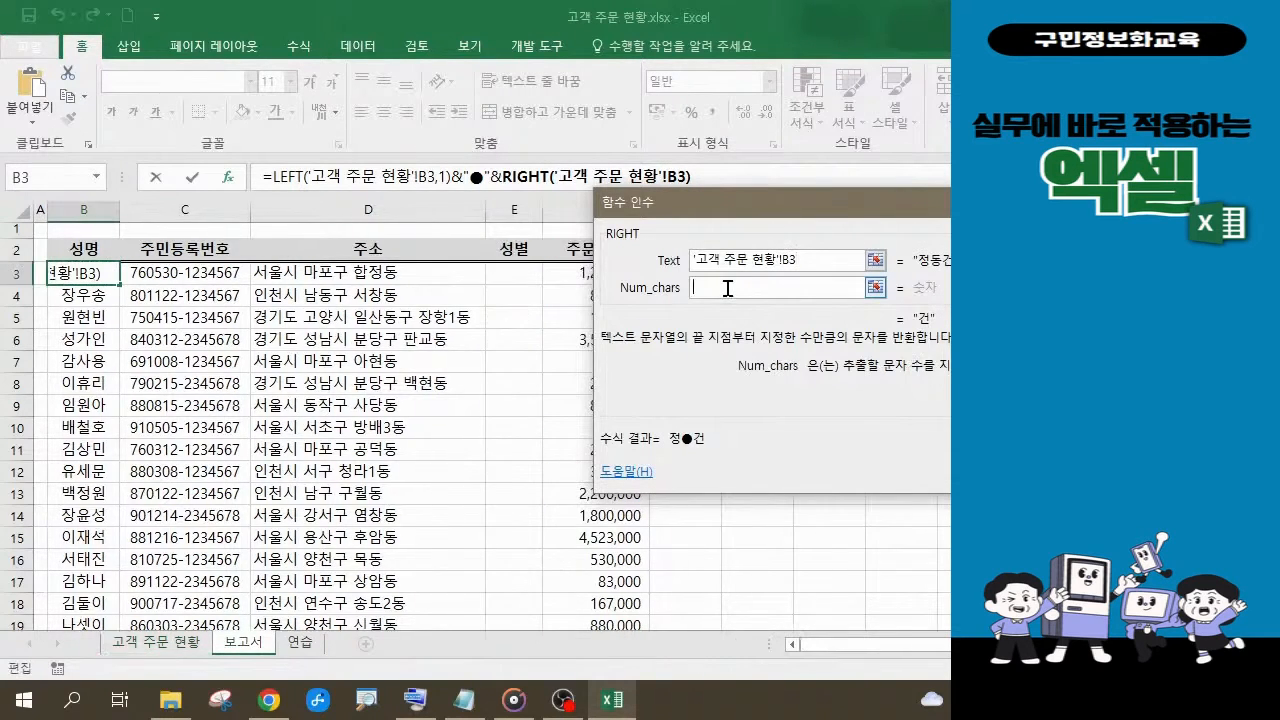
text(1)
drag(725, 212, 697, 263)
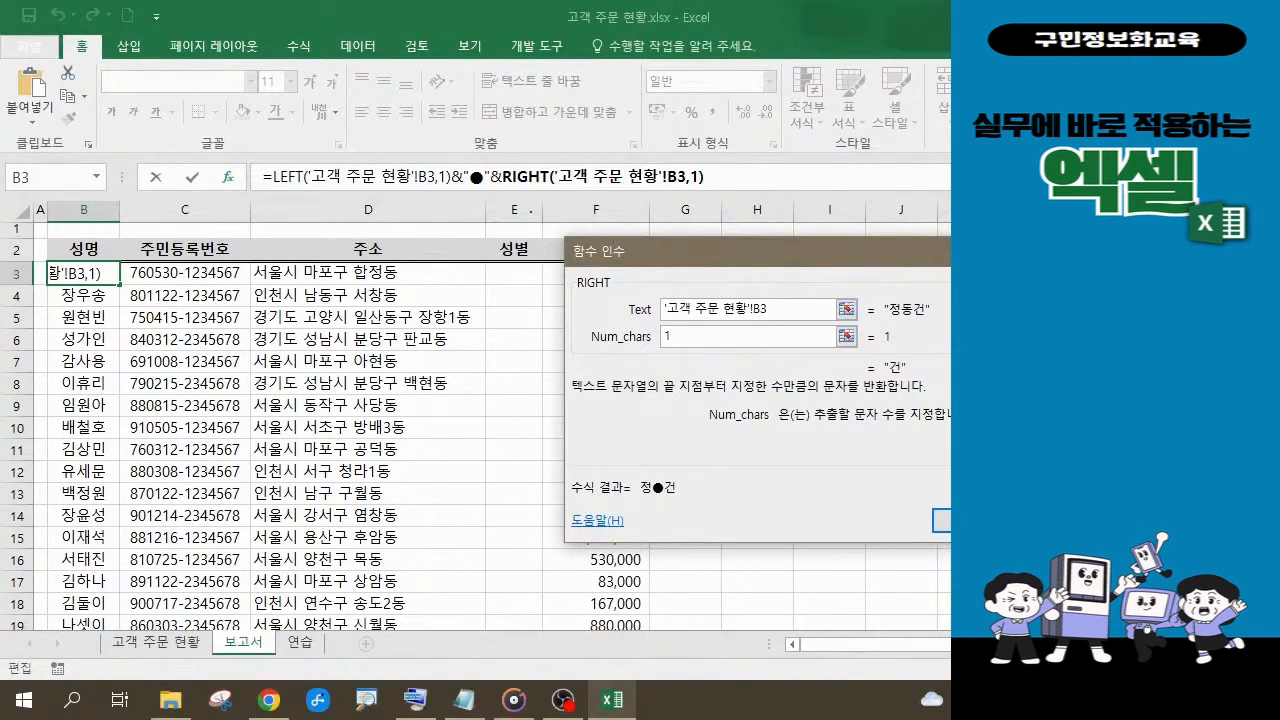
mouse_move(258, 160)
mouse_down()
mouse_move(374, 200)
mouse_move(450, 208)
mouse_up()
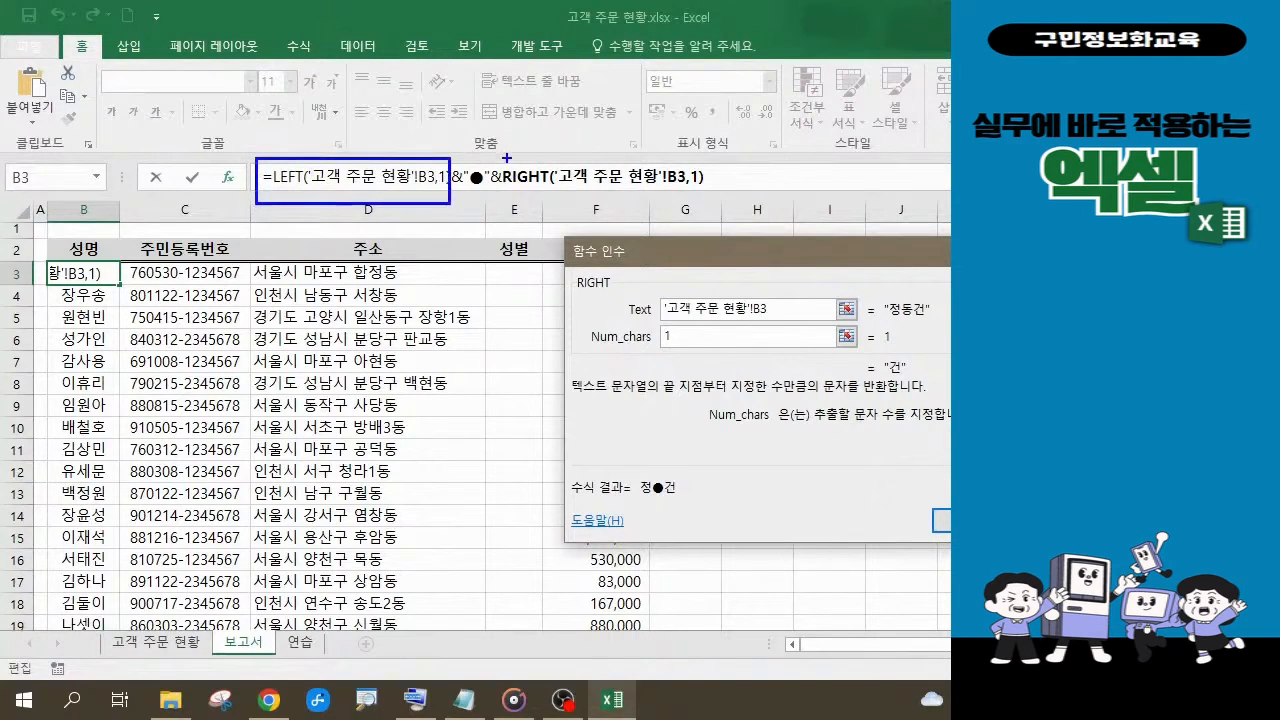
mouse_move(506, 157)
mouse_down()
mouse_move(630, 168)
mouse_move(733, 198)
mouse_up()
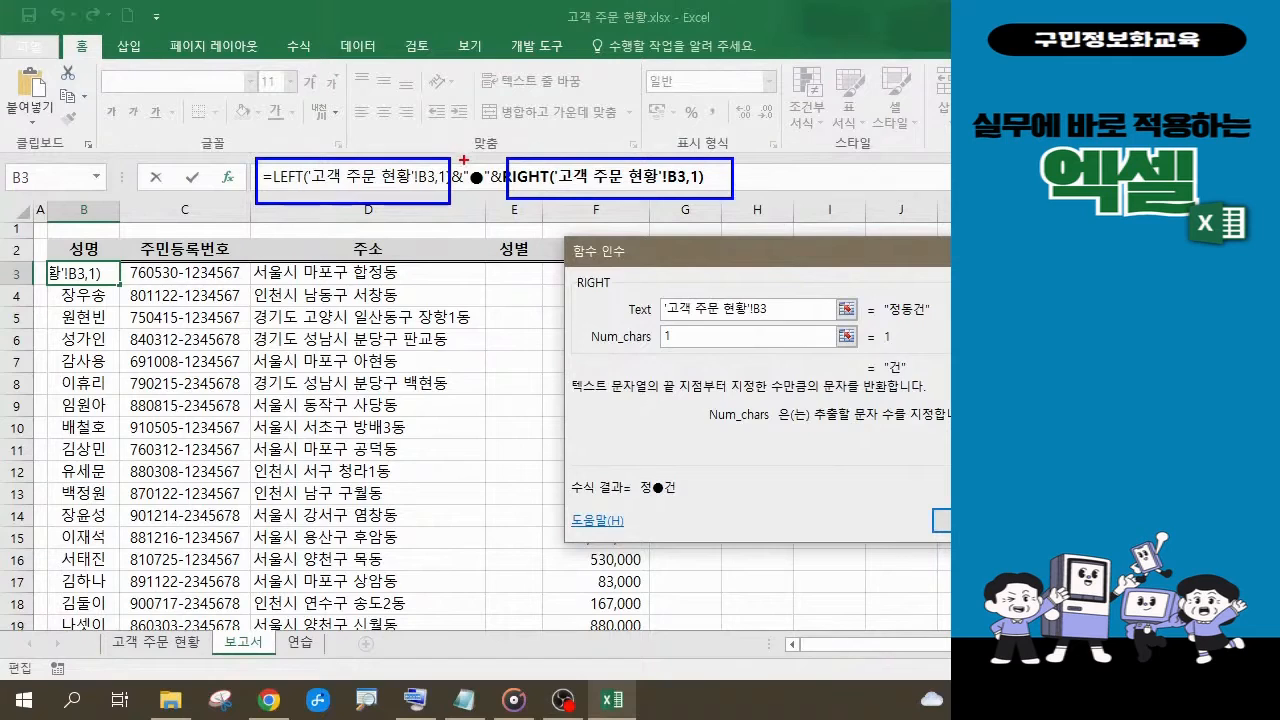
drag(463, 162, 492, 190)
drag(460, 186, 447, 278)
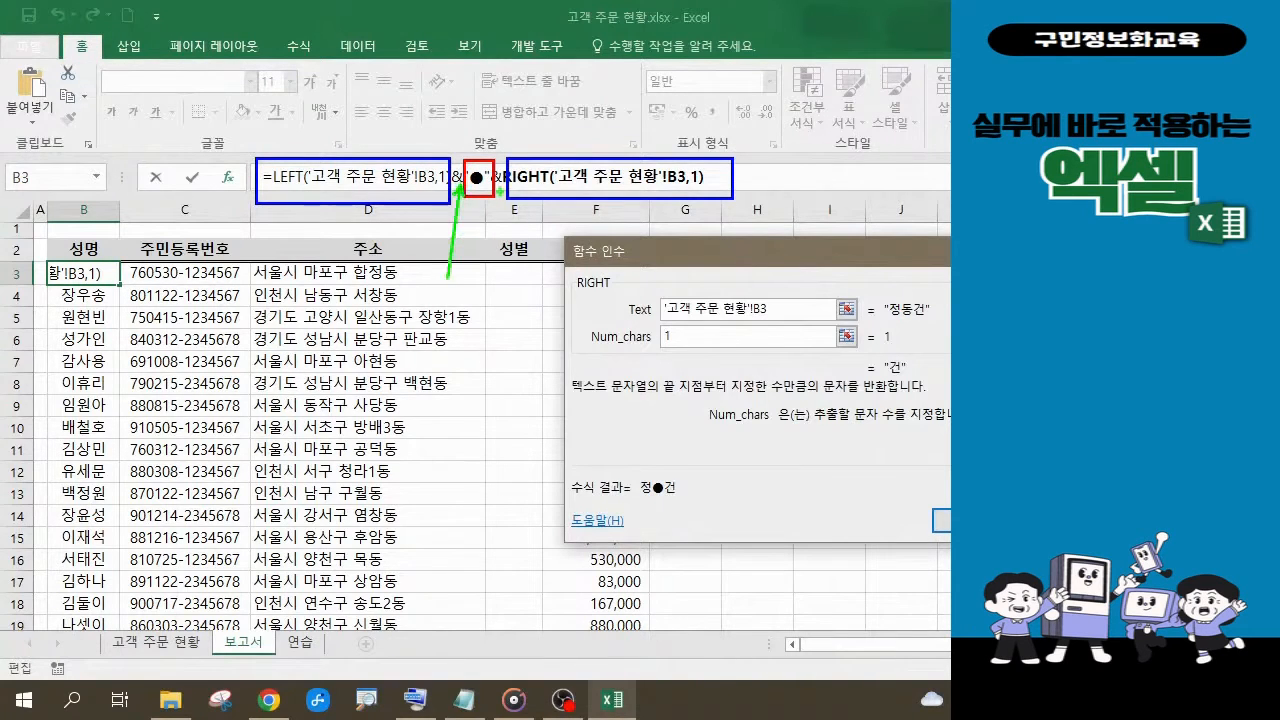
drag(499, 188, 531, 295)
mouse_move(323, 209)
mouse_down()
mouse_move(315, 224)
mouse_move(345, 230)
mouse_move(346, 257)
mouse_up()
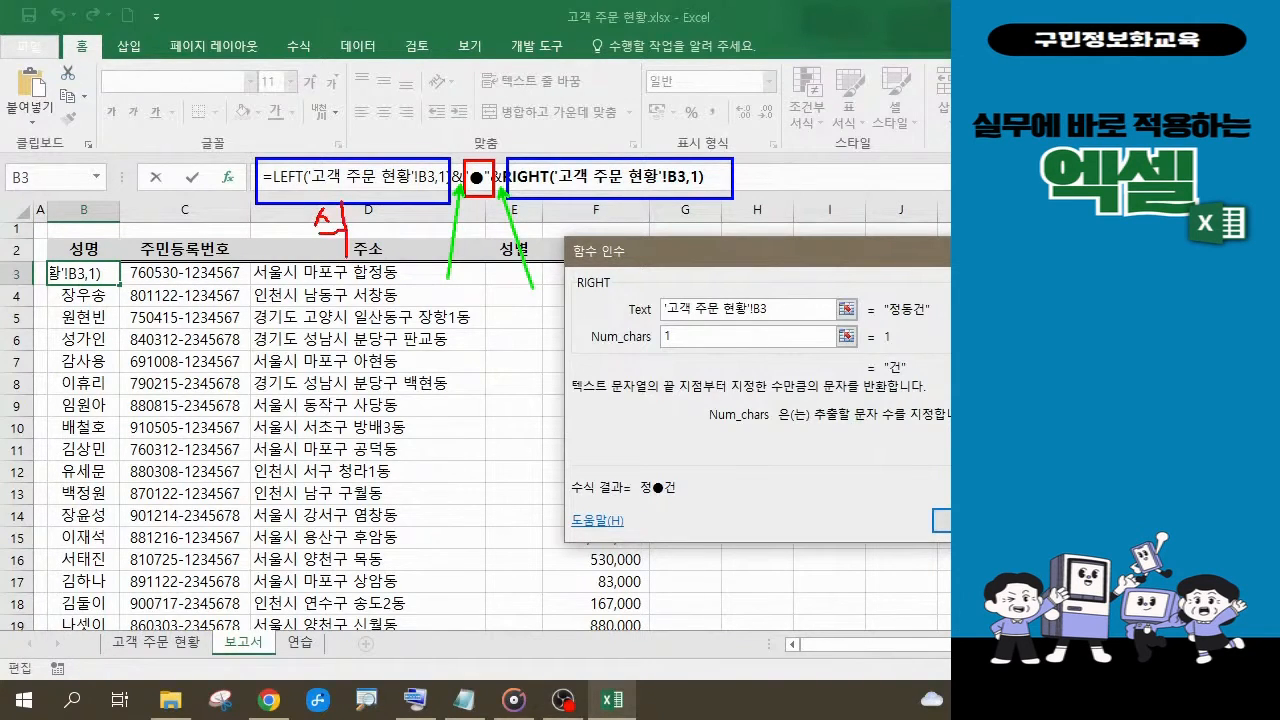
mouse_move(619, 199)
mouse_down()
mouse_move(608, 213)
mouse_move(647, 235)
mouse_up()
mouse_move(611, 240)
mouse_down()
mouse_move(636, 240)
mouse_move(627, 274)
mouse_up()
mouse_move(478, 197)
mouse_down()
mouse_move(502, 322)
mouse_move(507, 290)
mouse_move(478, 292)
mouse_move(516, 334)
mouse_move(499, 355)
mouse_move(524, 356)
mouse_up()
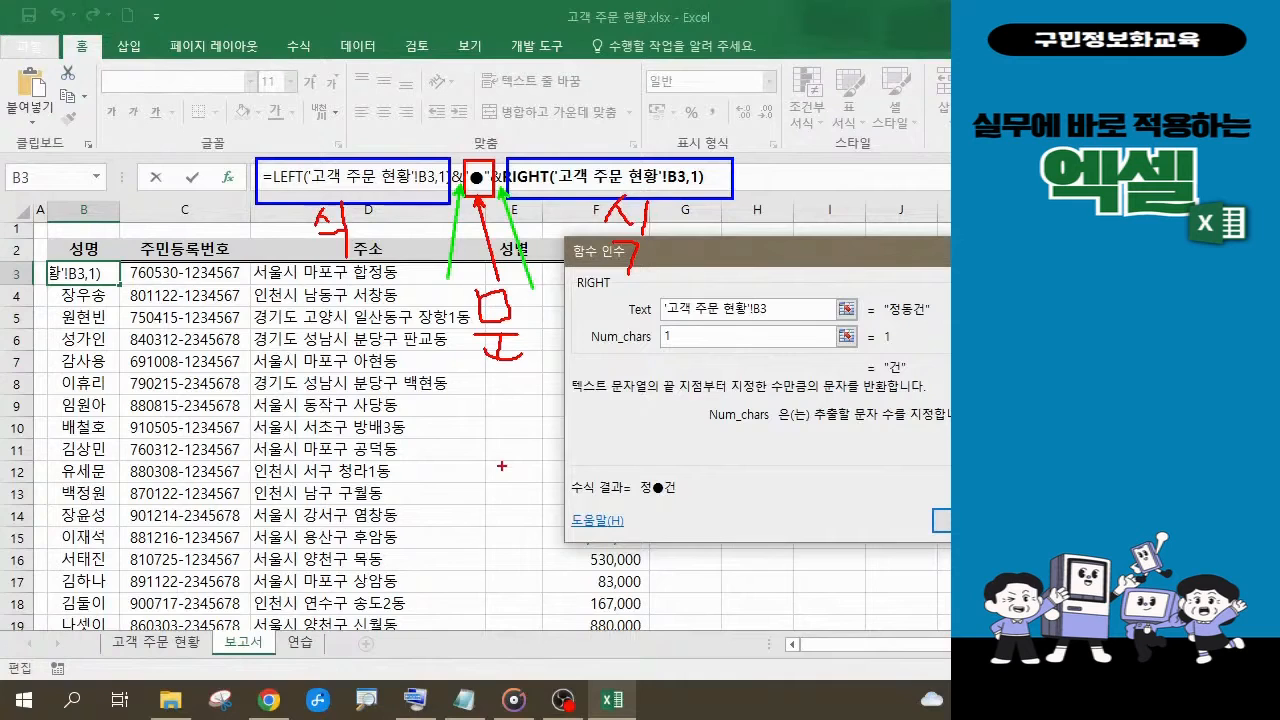
key(Escape)
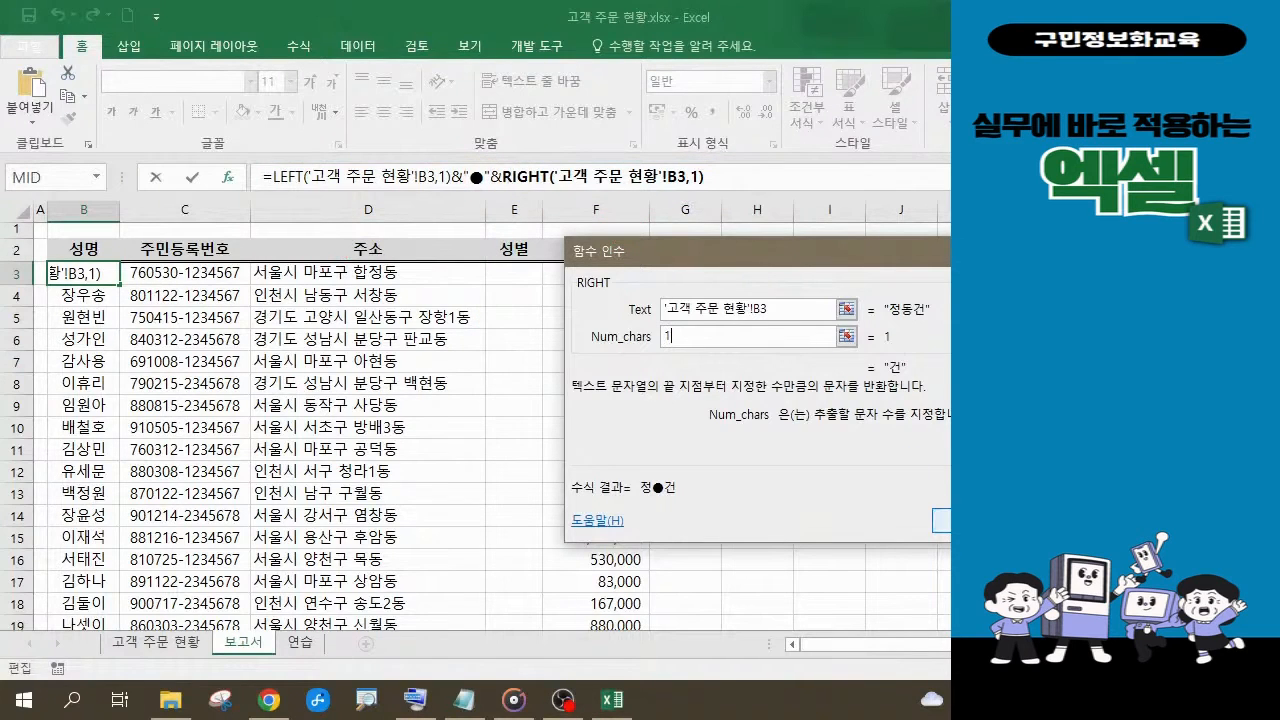
Confirm the combined LEFT and RIGHT formula in B3, fill it down the 성명 column to row 27 and check the masked names.
key(Return)
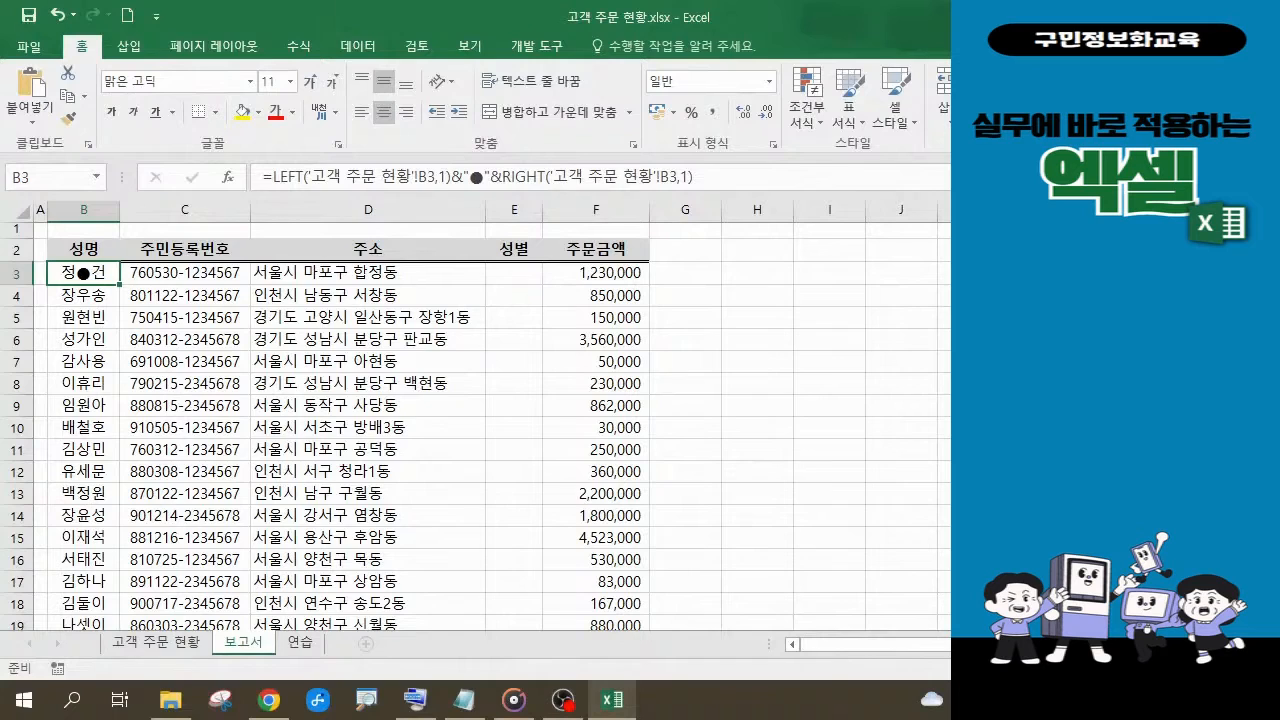
double_click(118, 286)
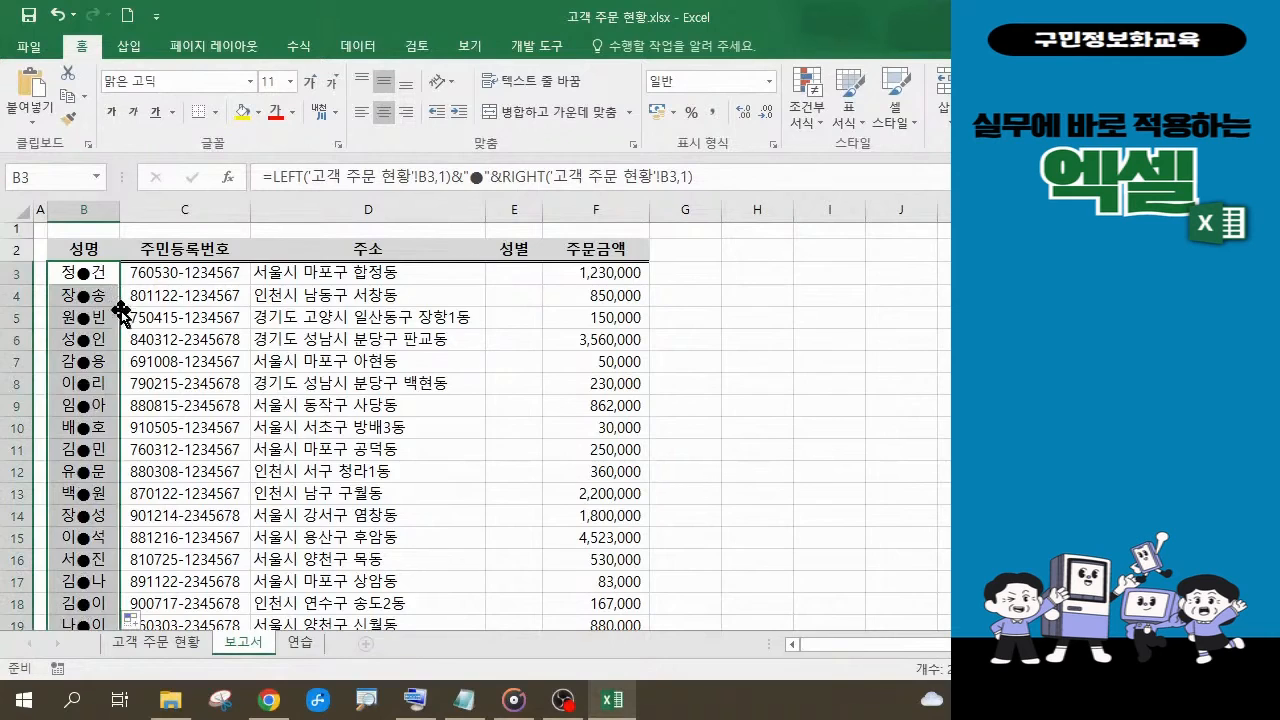
scroll(100, 345, down, 4)
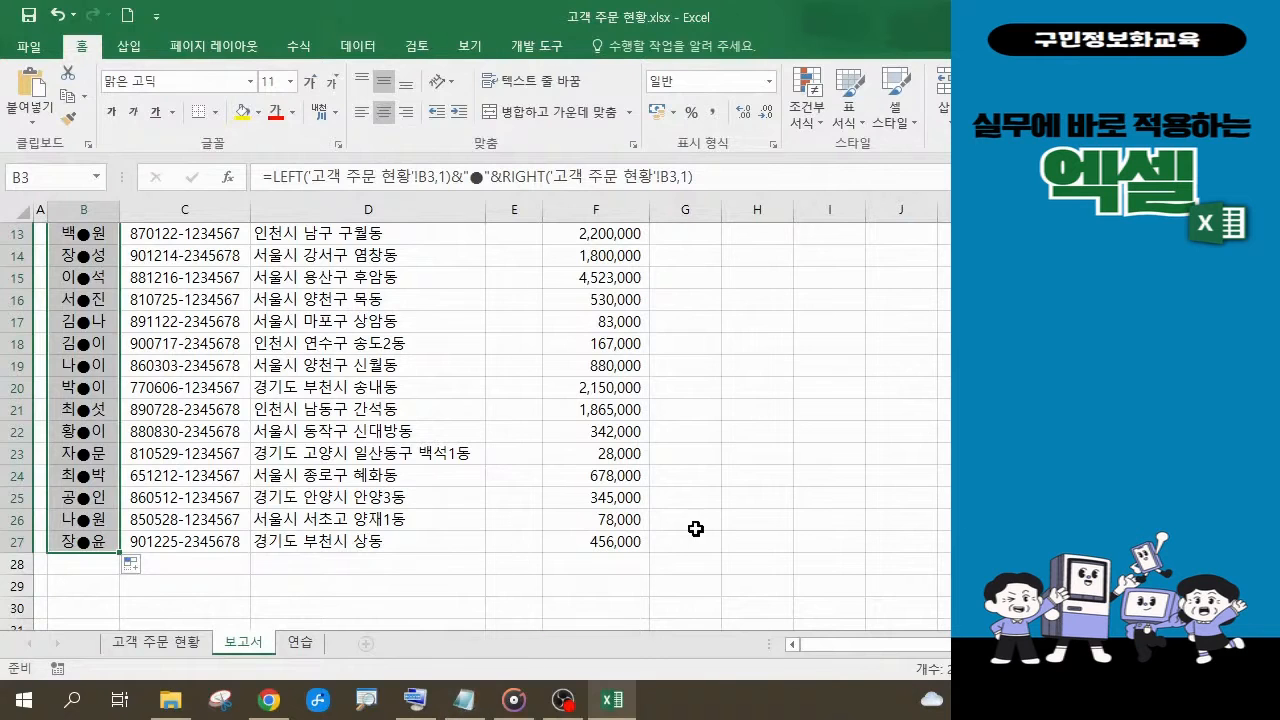
scroll(735, 524, up, 3)
scroll(760, 528, up, 2)
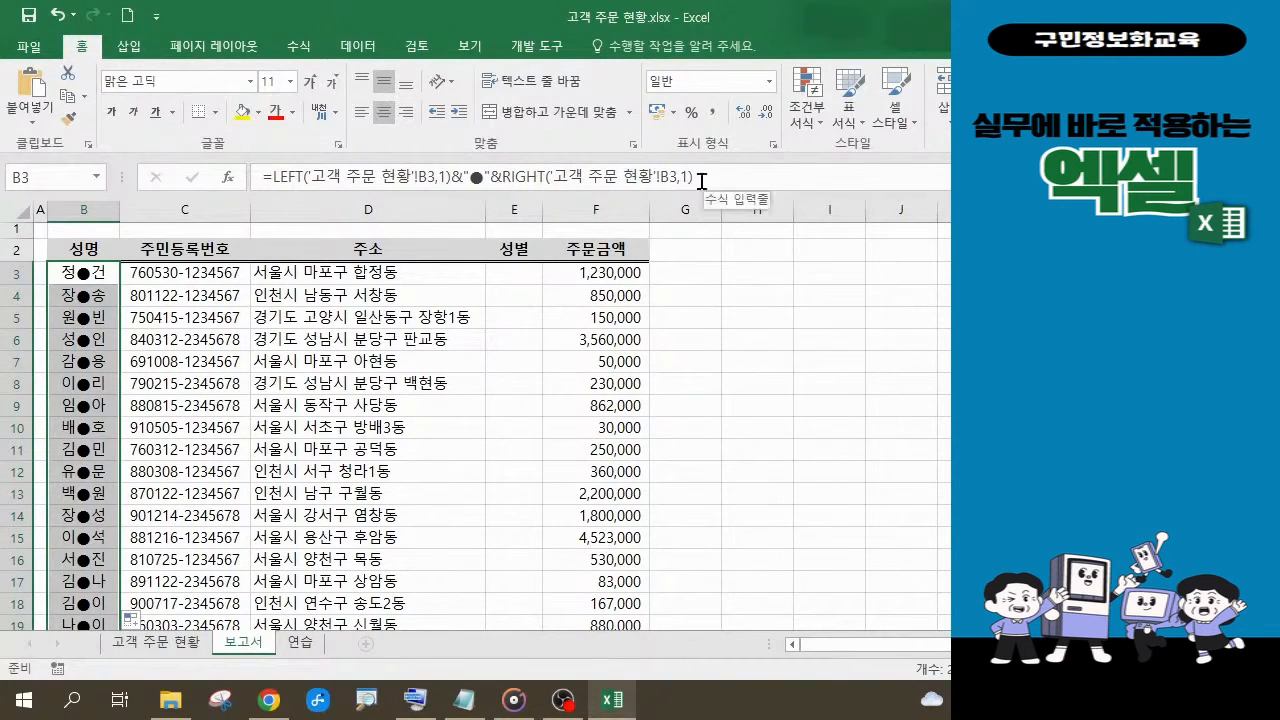
click(97, 268)
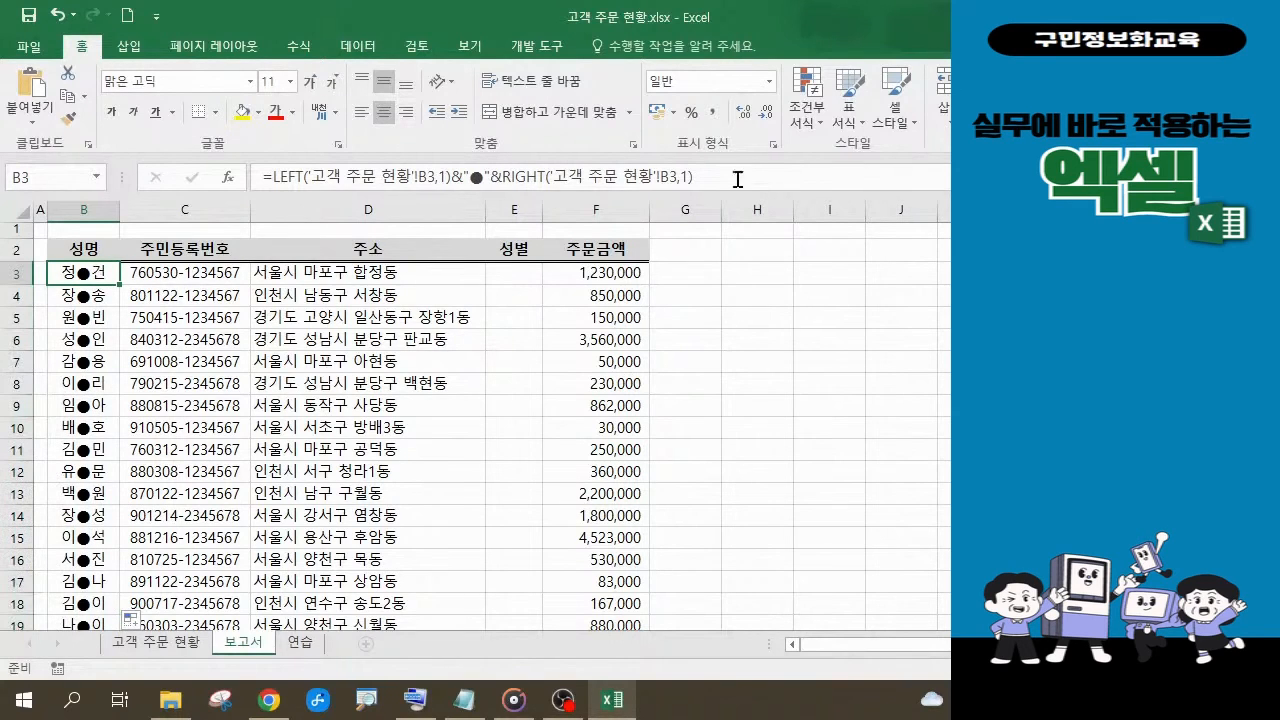
Examine the complete LEFT, ● and RIGHT masking formula in B3 and close it without changes.
click(710, 175)
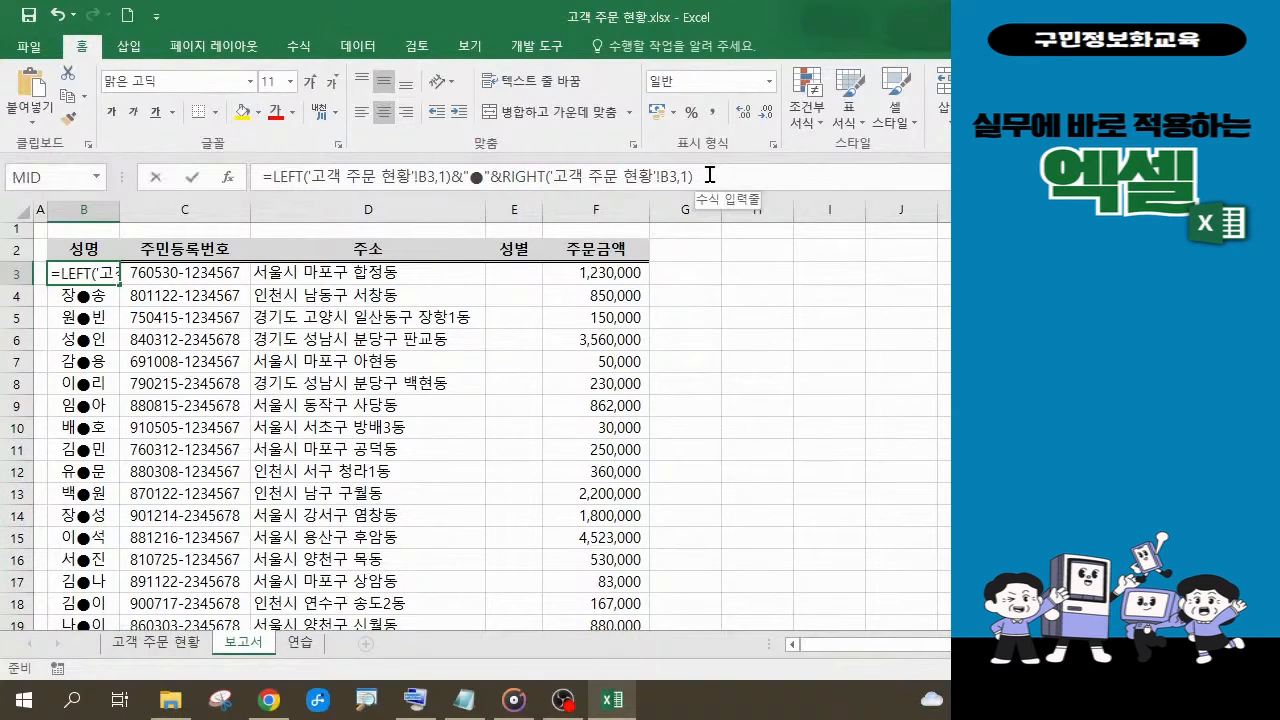
drag(710, 175, 133, 173)
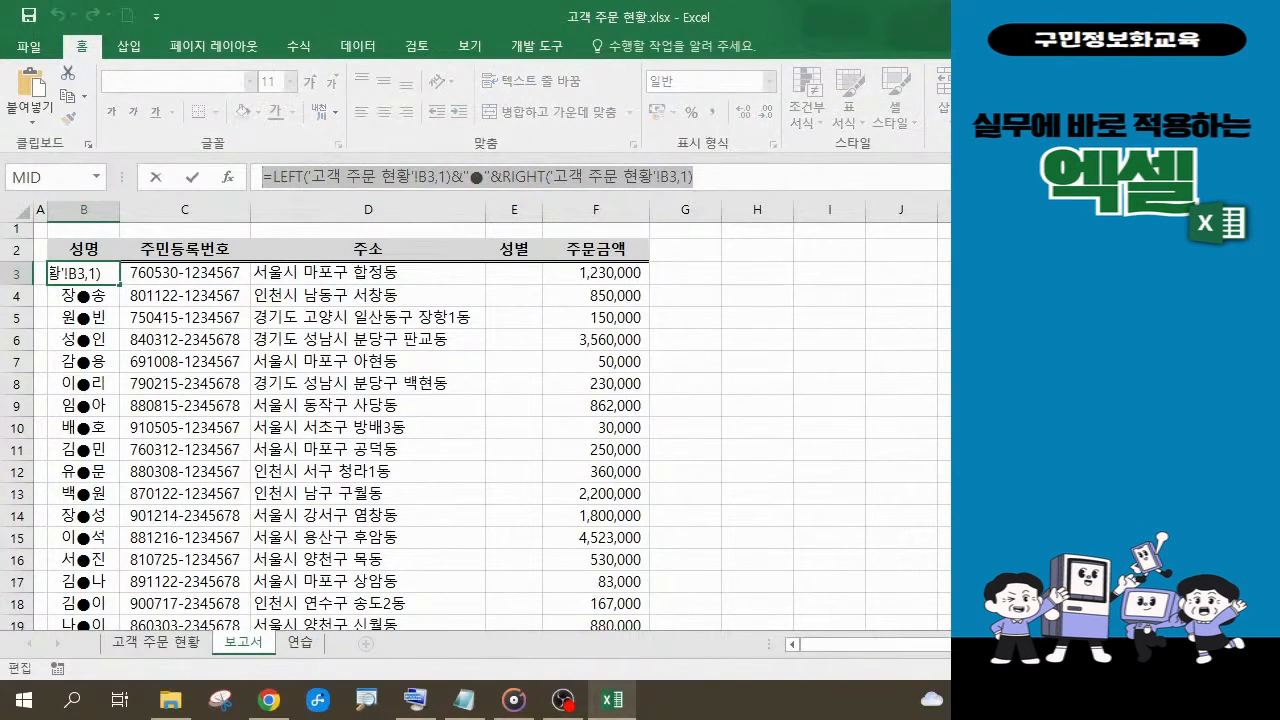
click(467, 699)
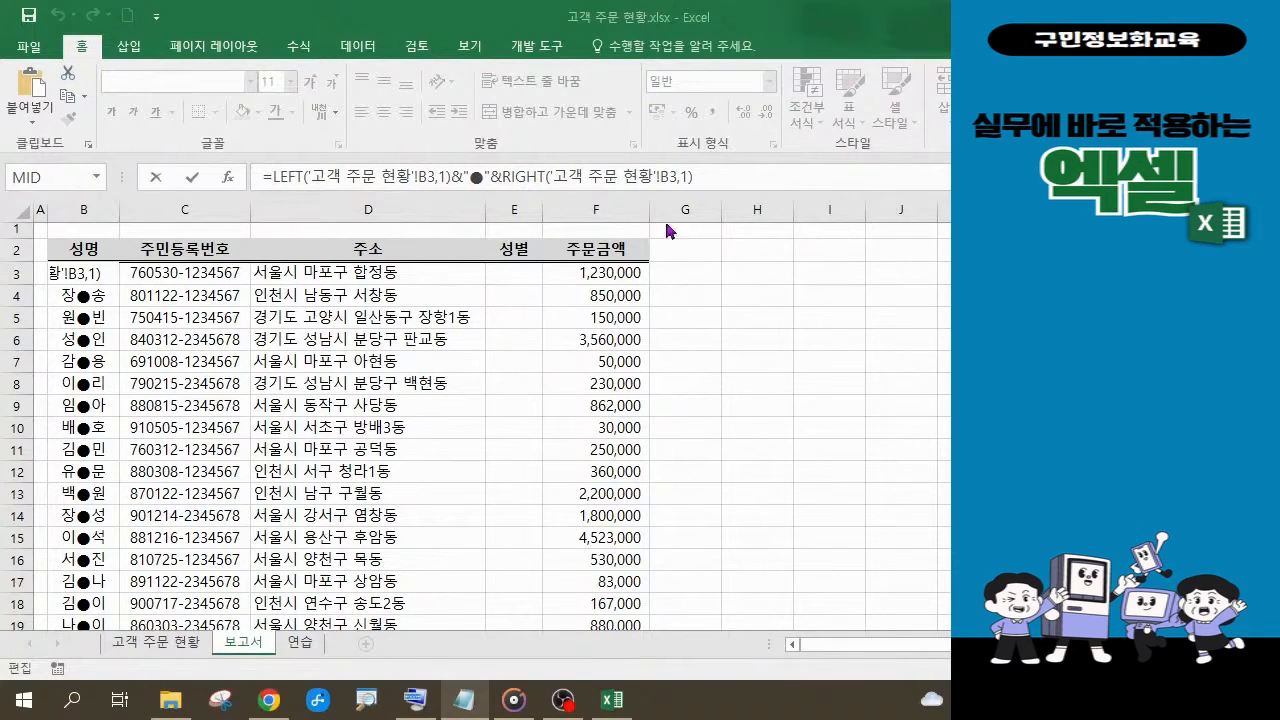
click(712, 176)
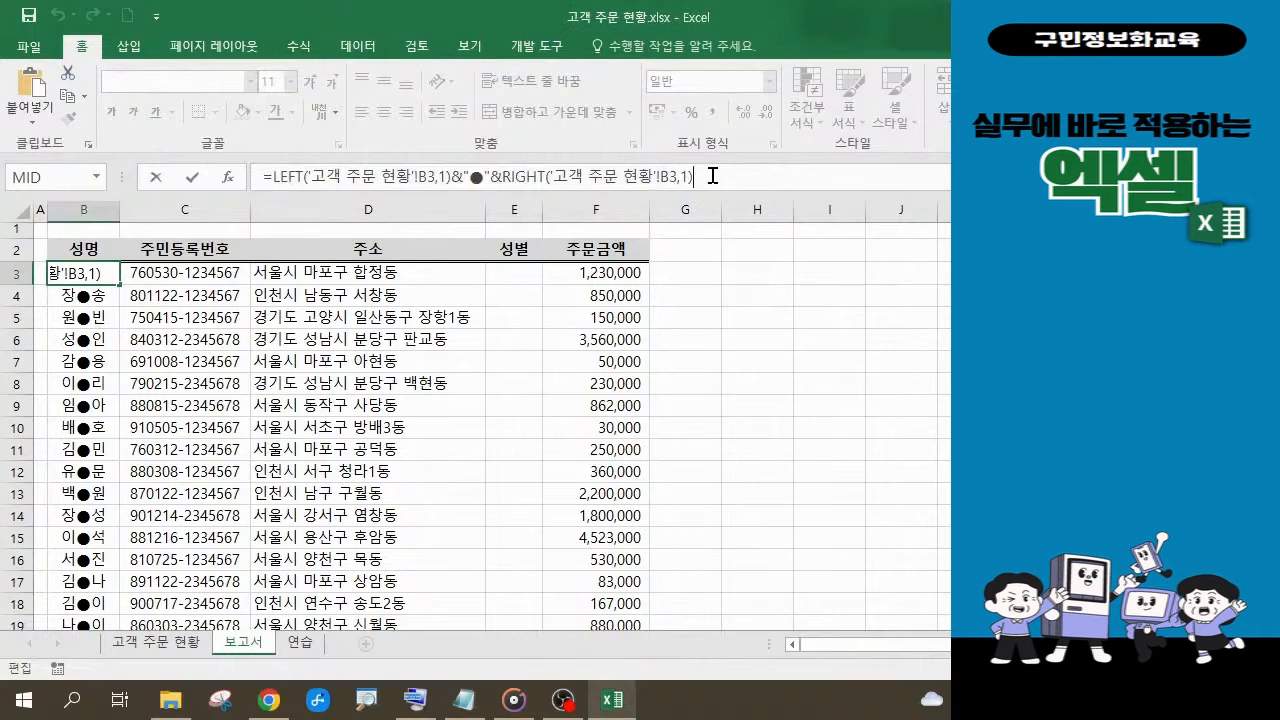
key(Return)
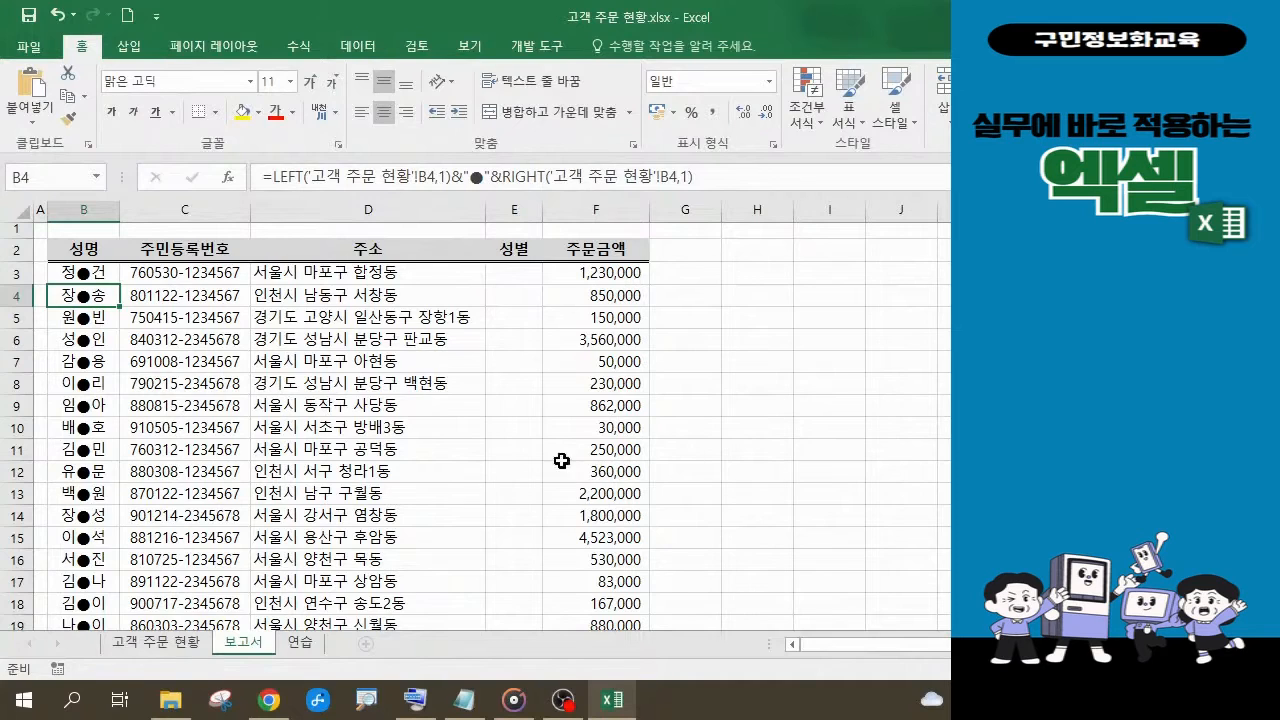
Start a LEFT function in C3 of the 보고서 sheet and open its function arguments, placed clear of columns B and C.
click(200, 277)
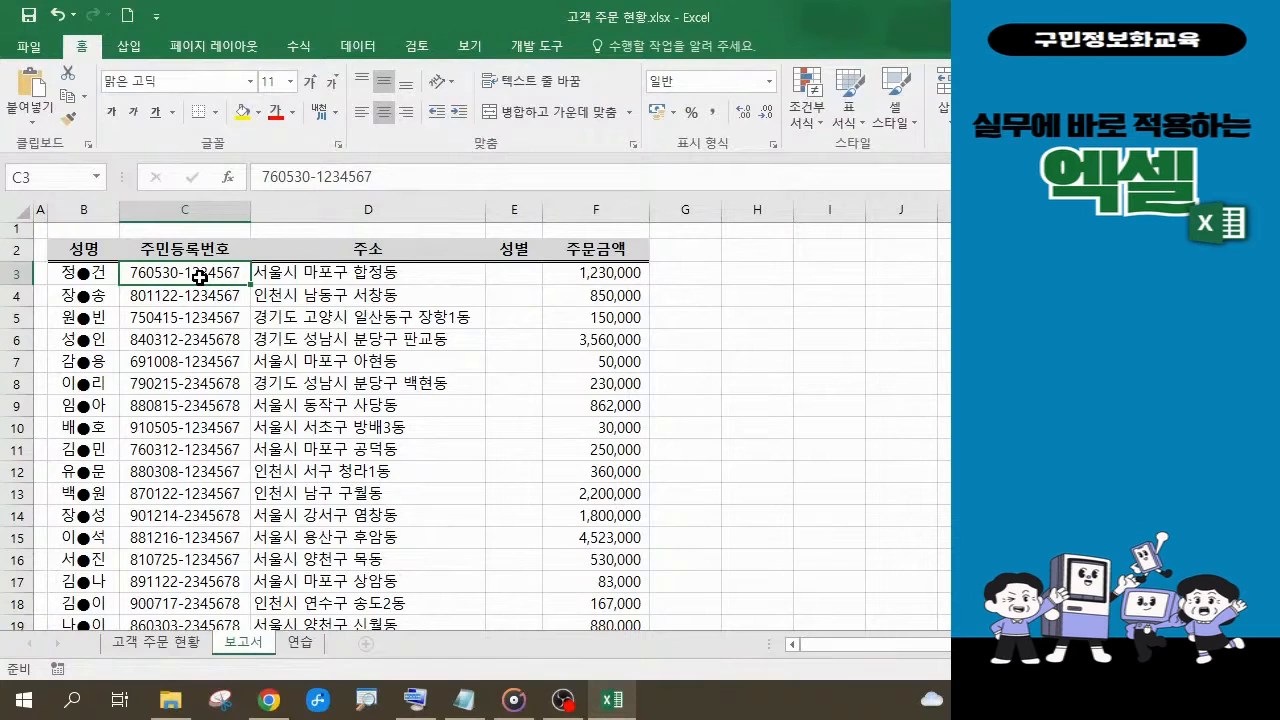
click(464, 700)
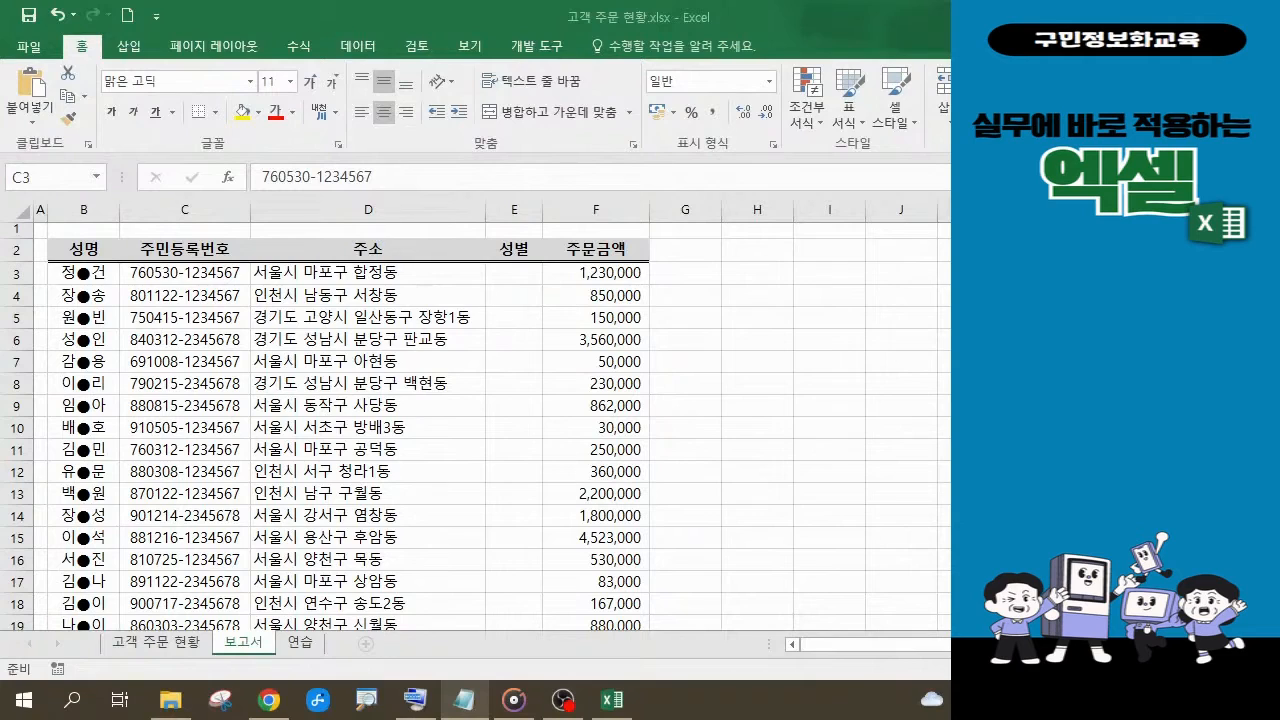
click(204, 272)
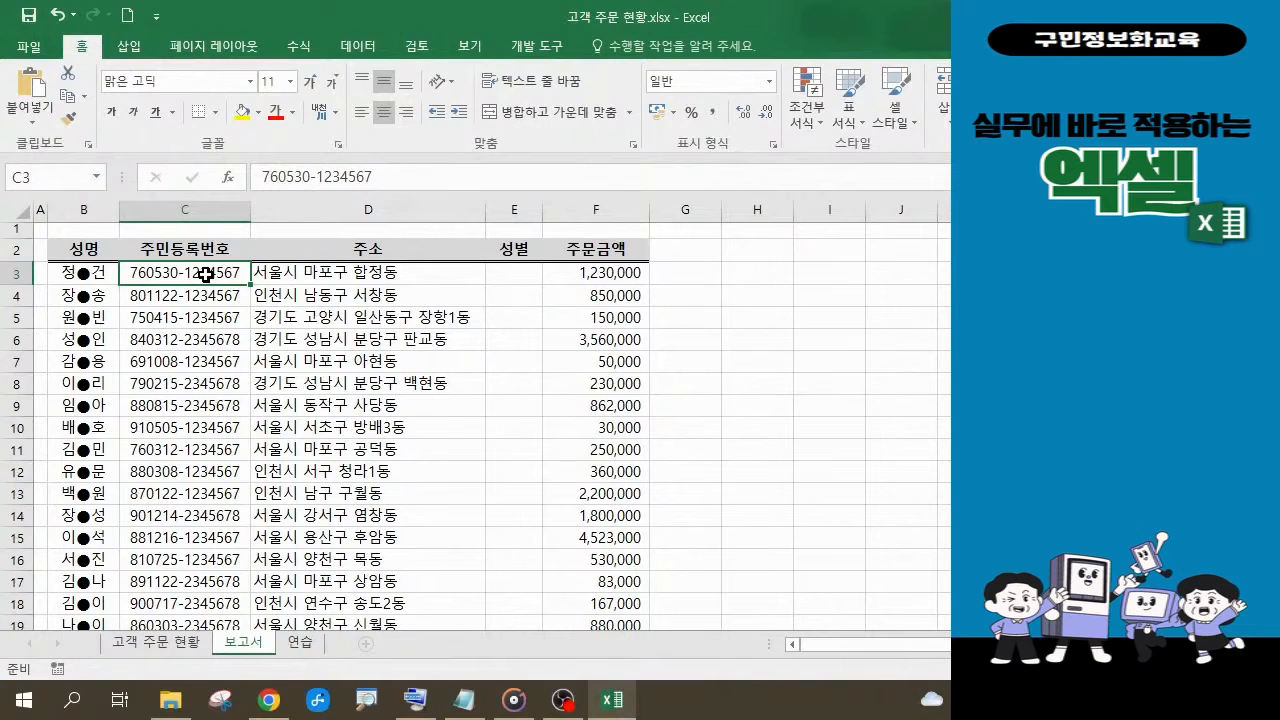
text(=)
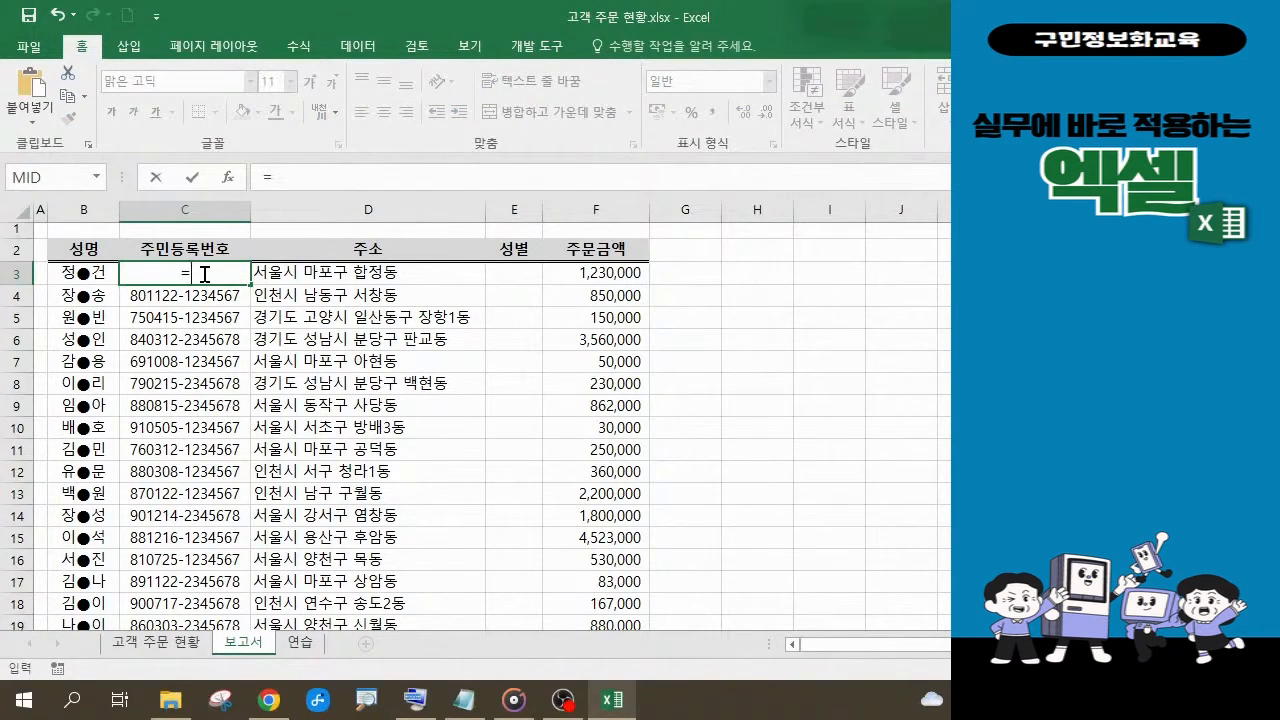
text(l)
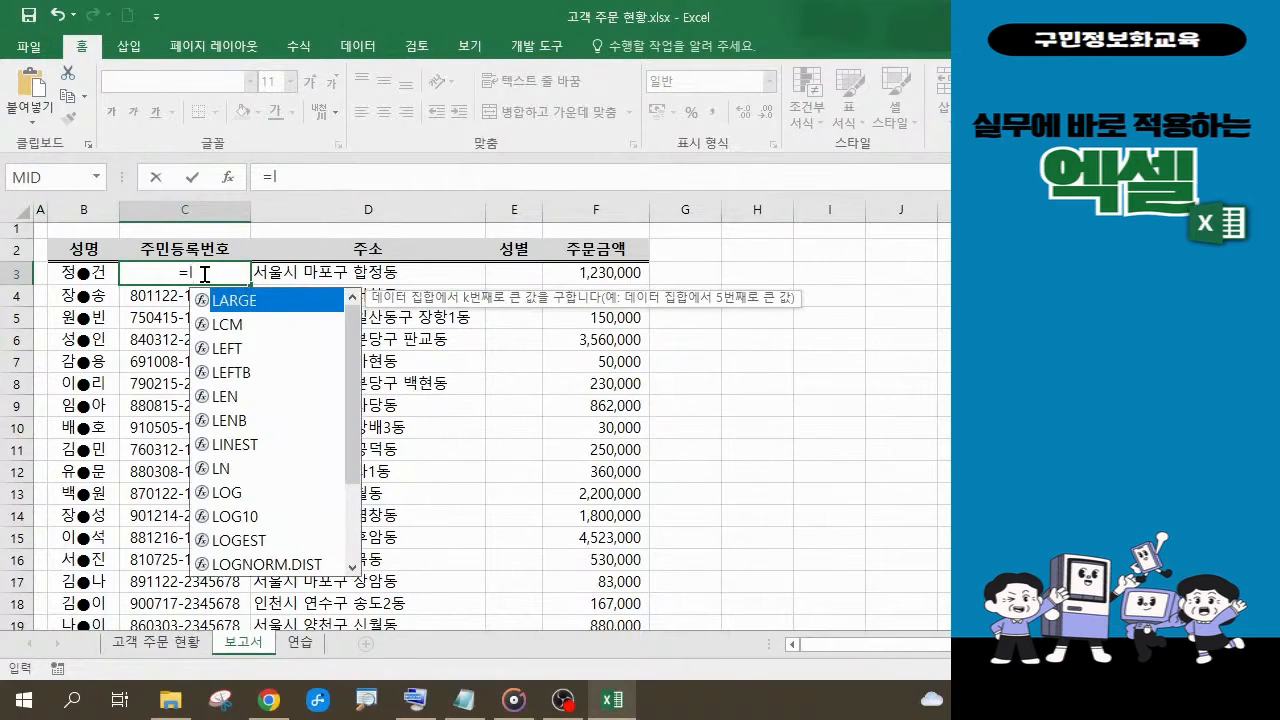
click(230, 361)
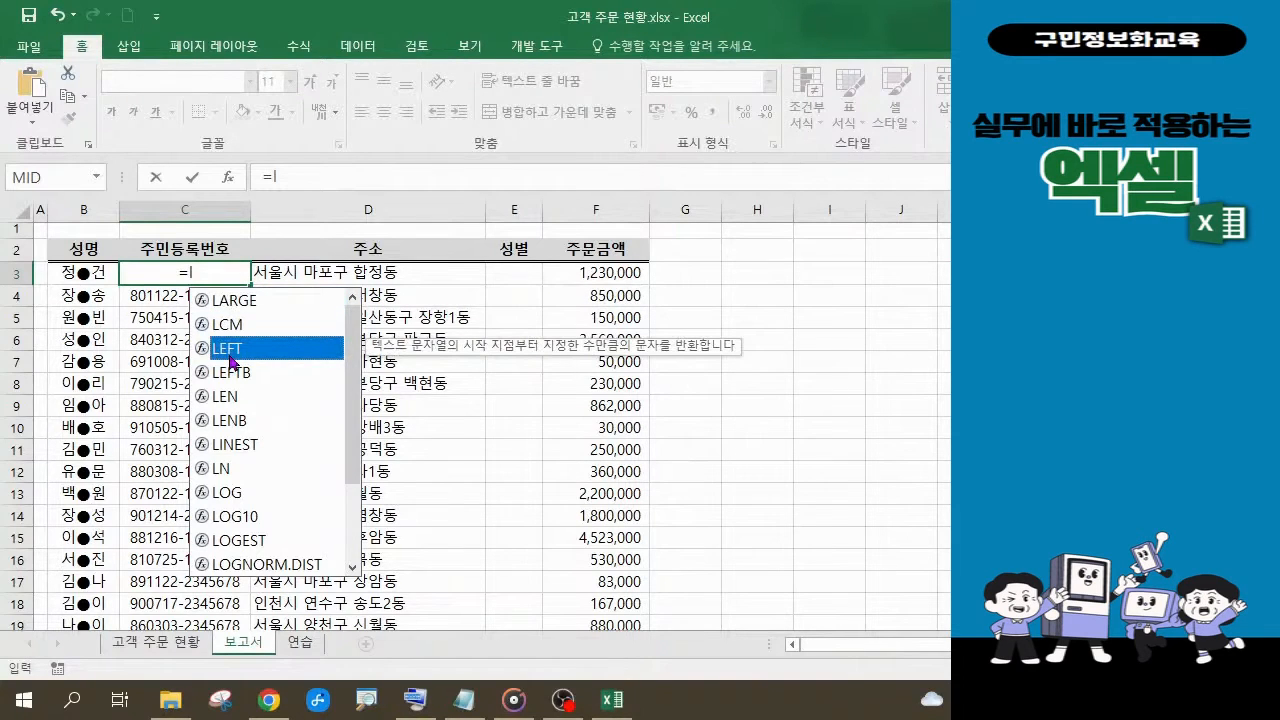
double_click(229, 356)
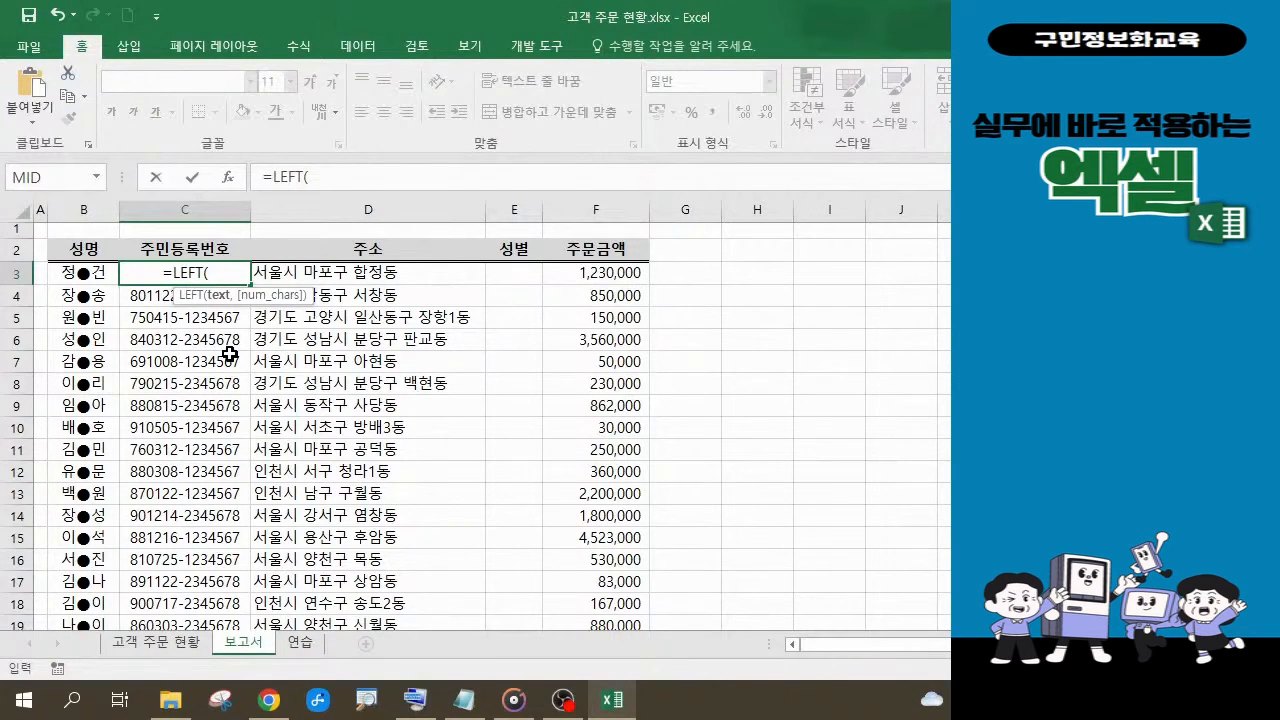
key(ctrl+a)
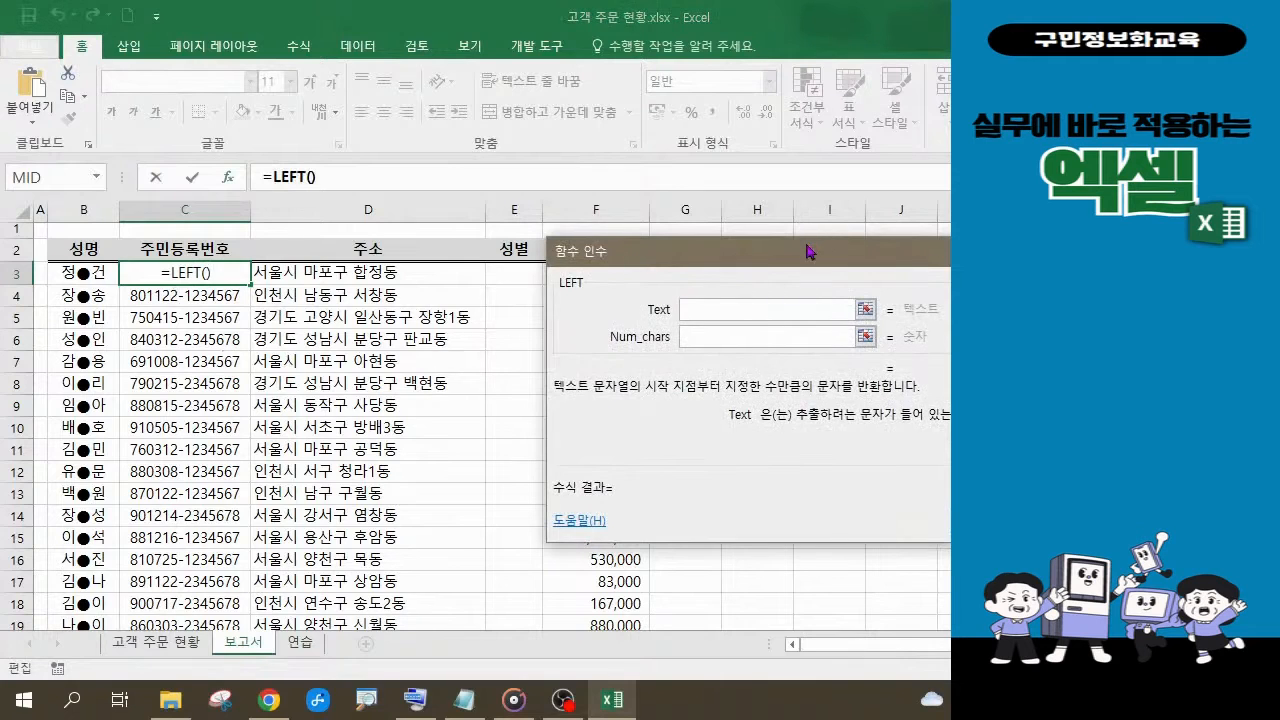
drag(806, 251, 645, 222)
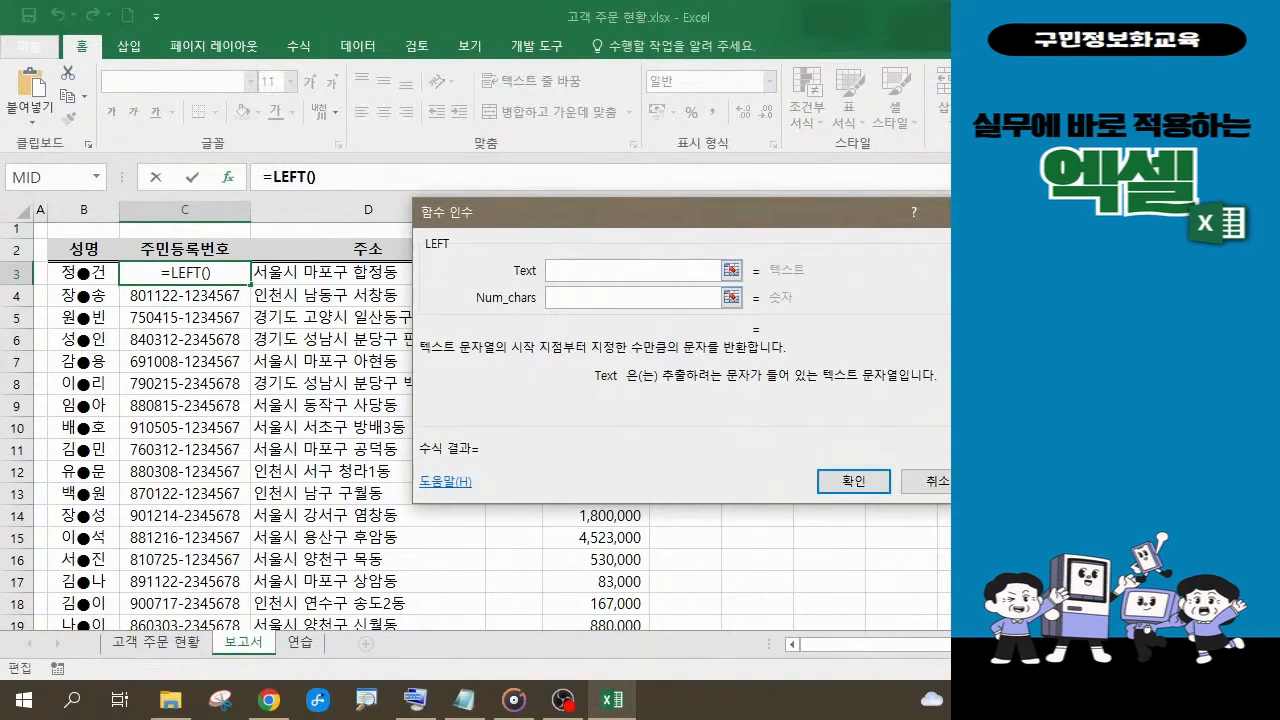
Set the LEFT arguments to cell C3 of the 고객 주문 현황 sheet as Text and 8 as Num_chars, and confirm.
click(155, 652)
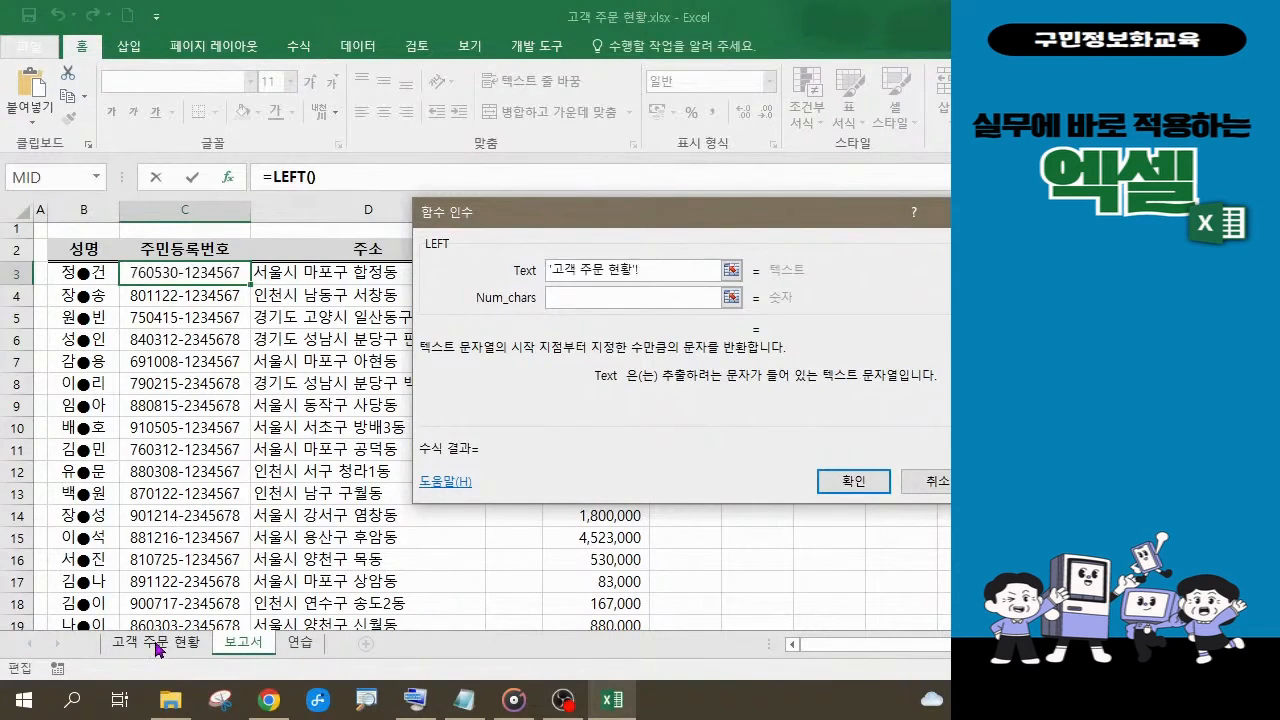
click(203, 272)
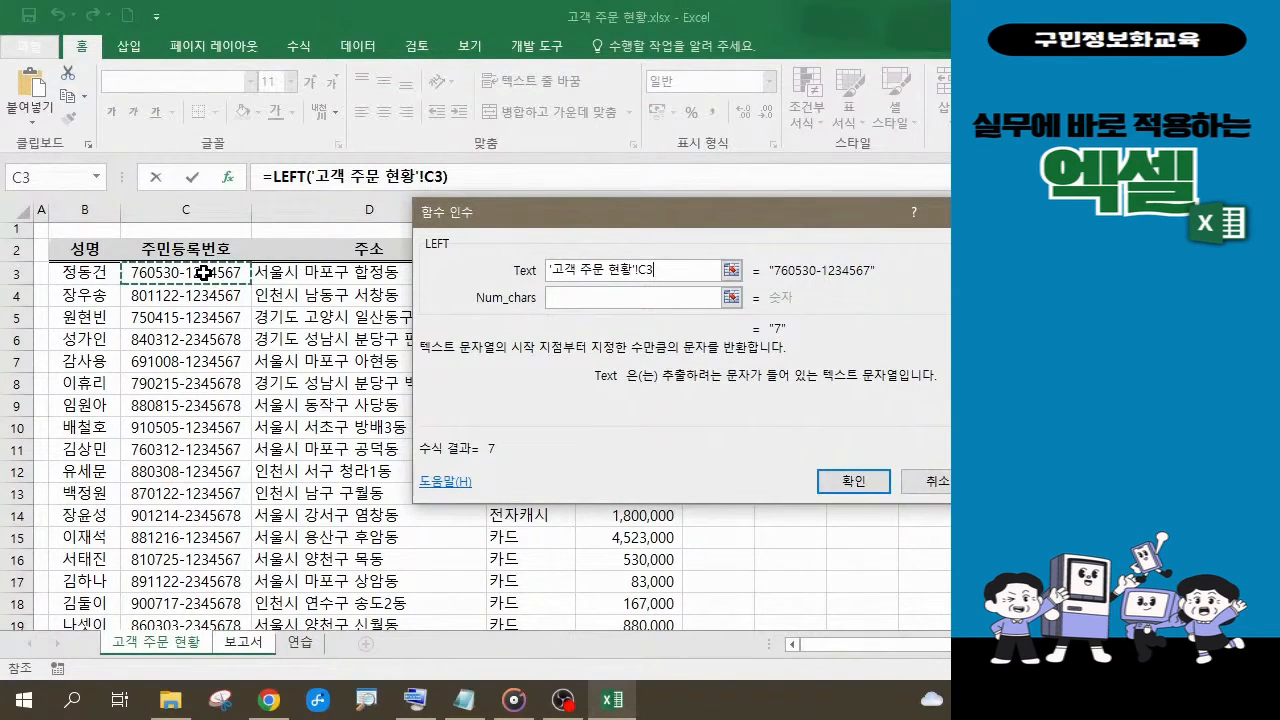
click(565, 299)
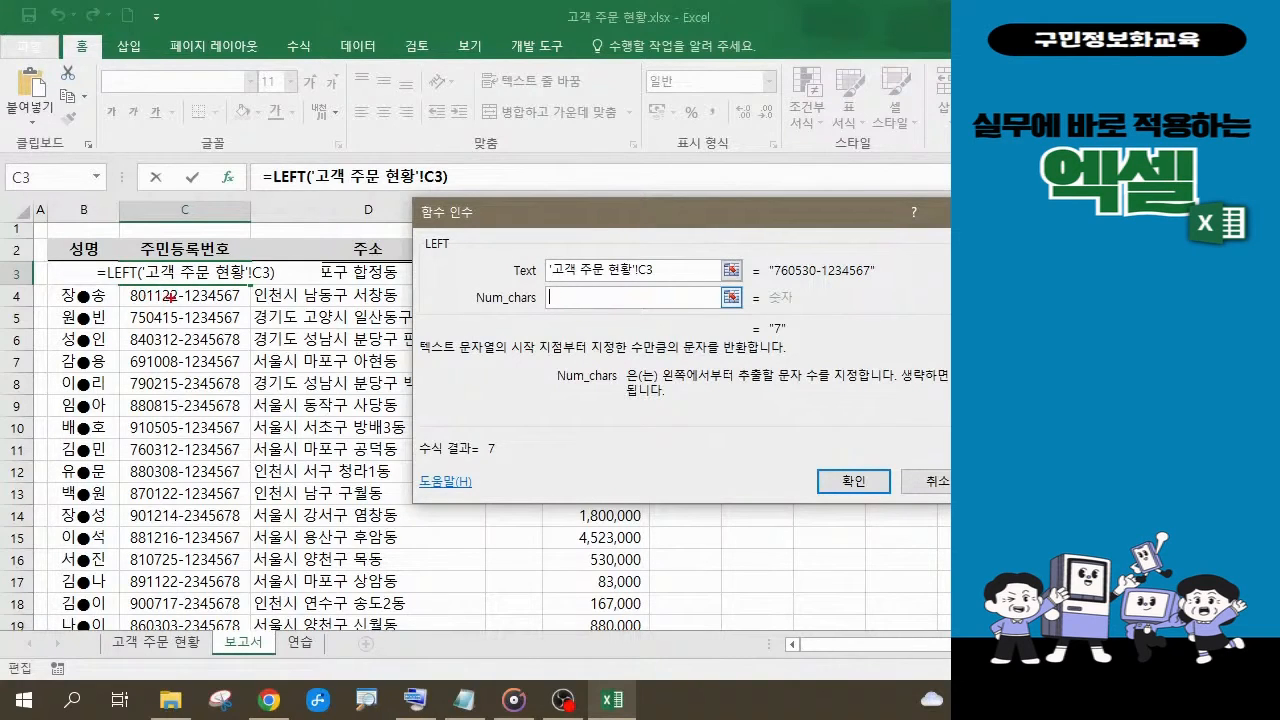
drag(126, 287, 192, 306)
mouse_move(598, 298)
mouse_down()
mouse_move(572, 299)
mouse_move(576, 327)
mouse_move(560, 302)
mouse_move(600, 290)
mouse_up()
key(Escape)
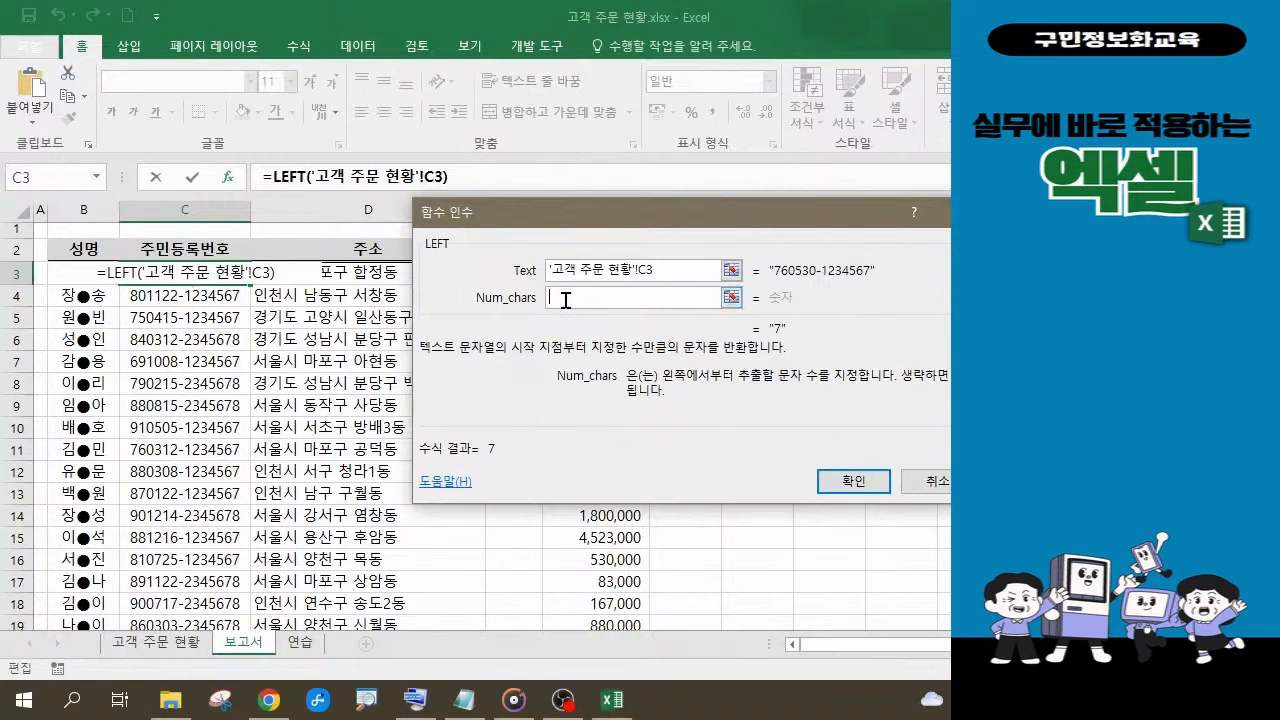
text(8)
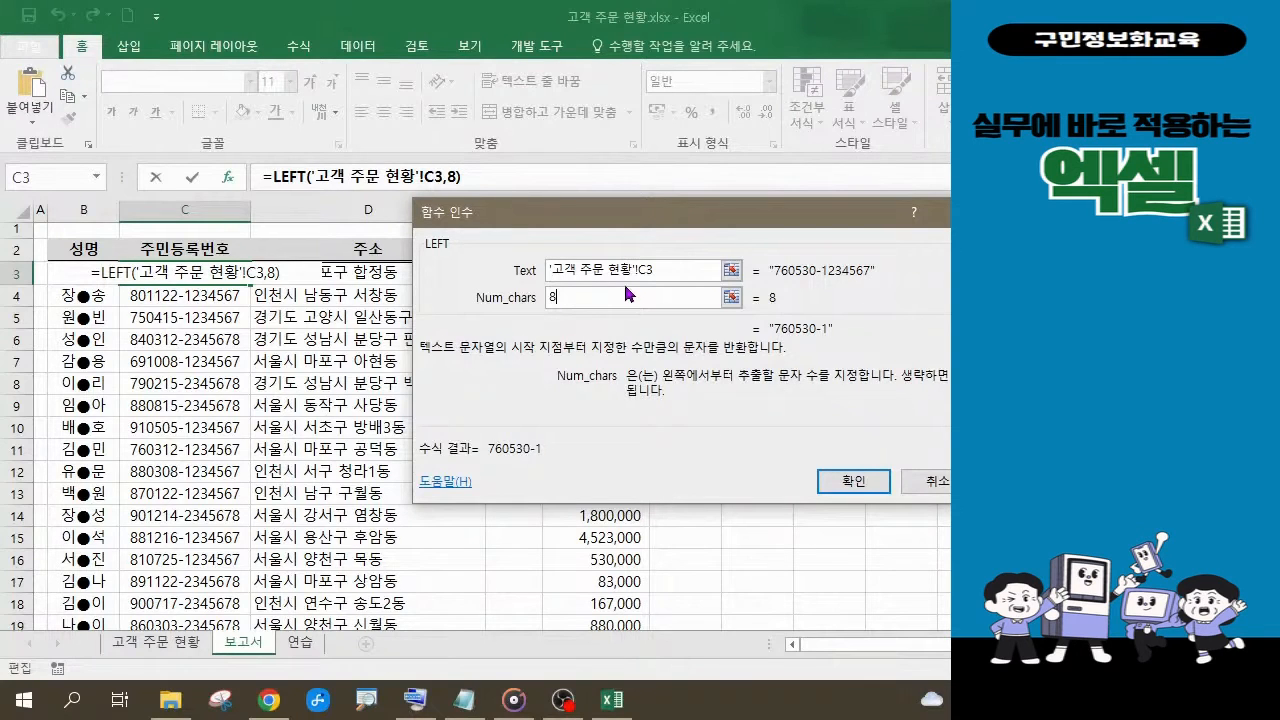
click(853, 482)
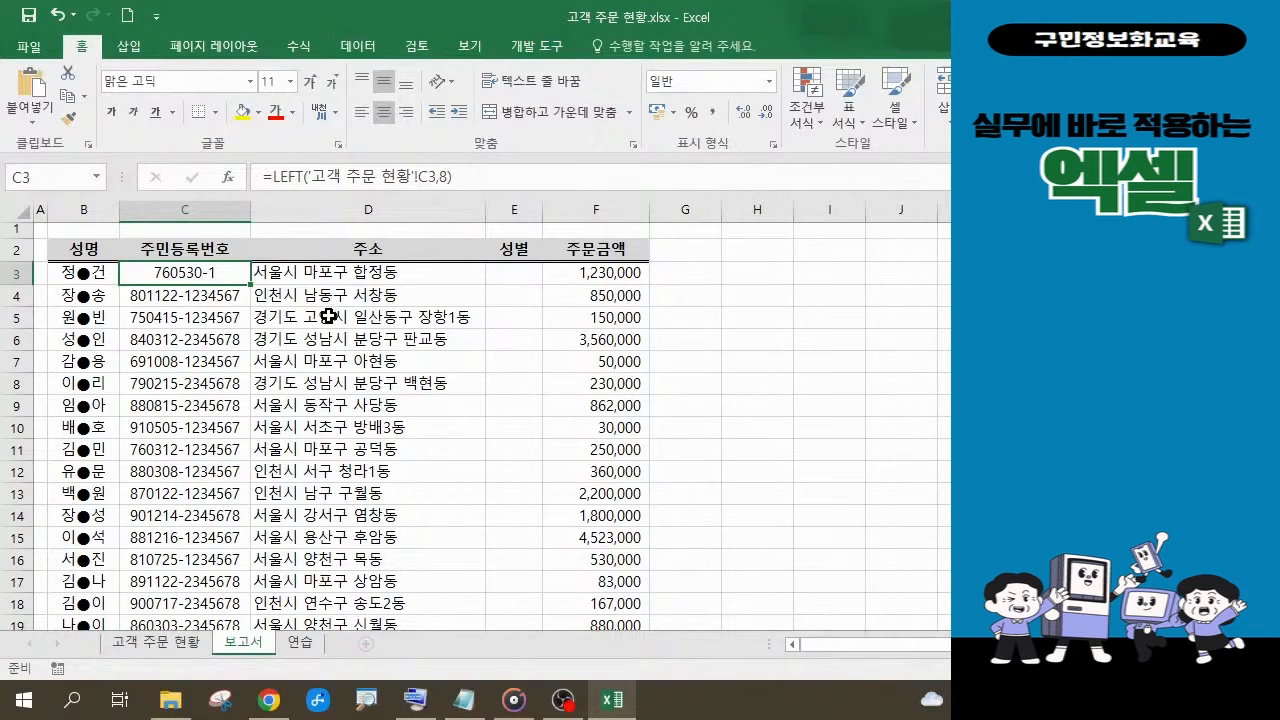
Append &"******" to the LEFT formula in C3 and confirm it.
click(474, 176)
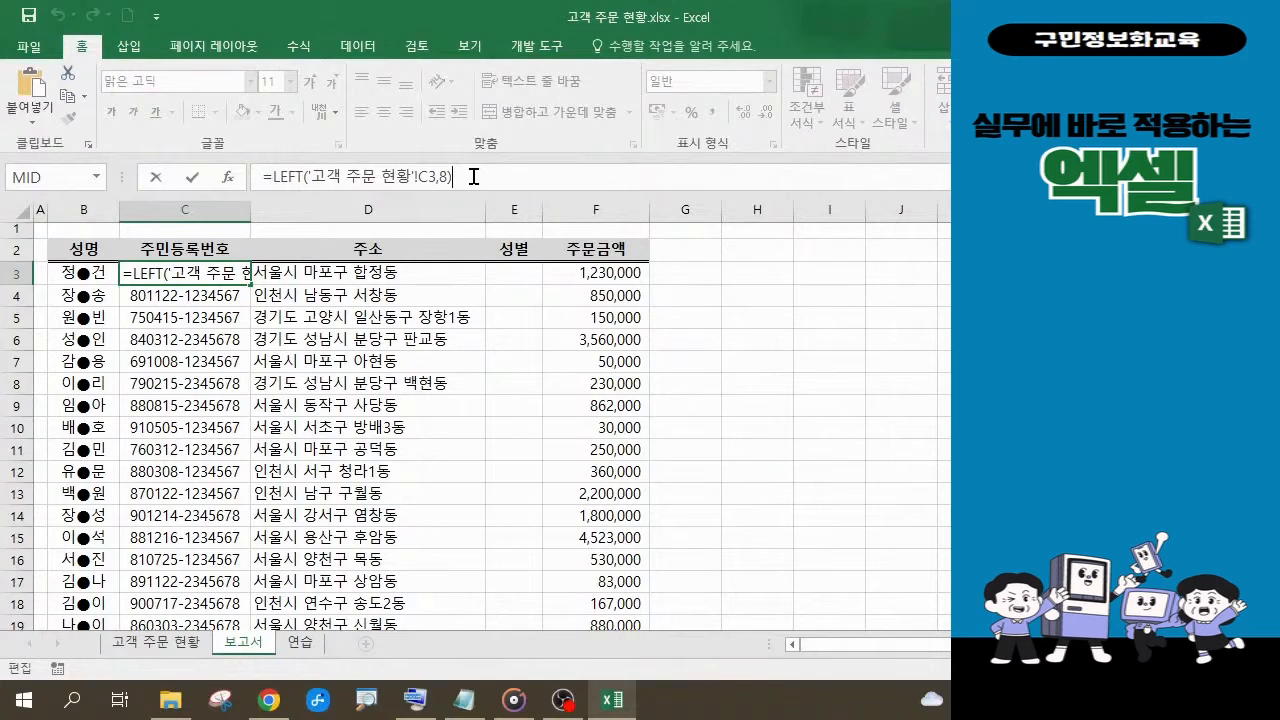
text(&)
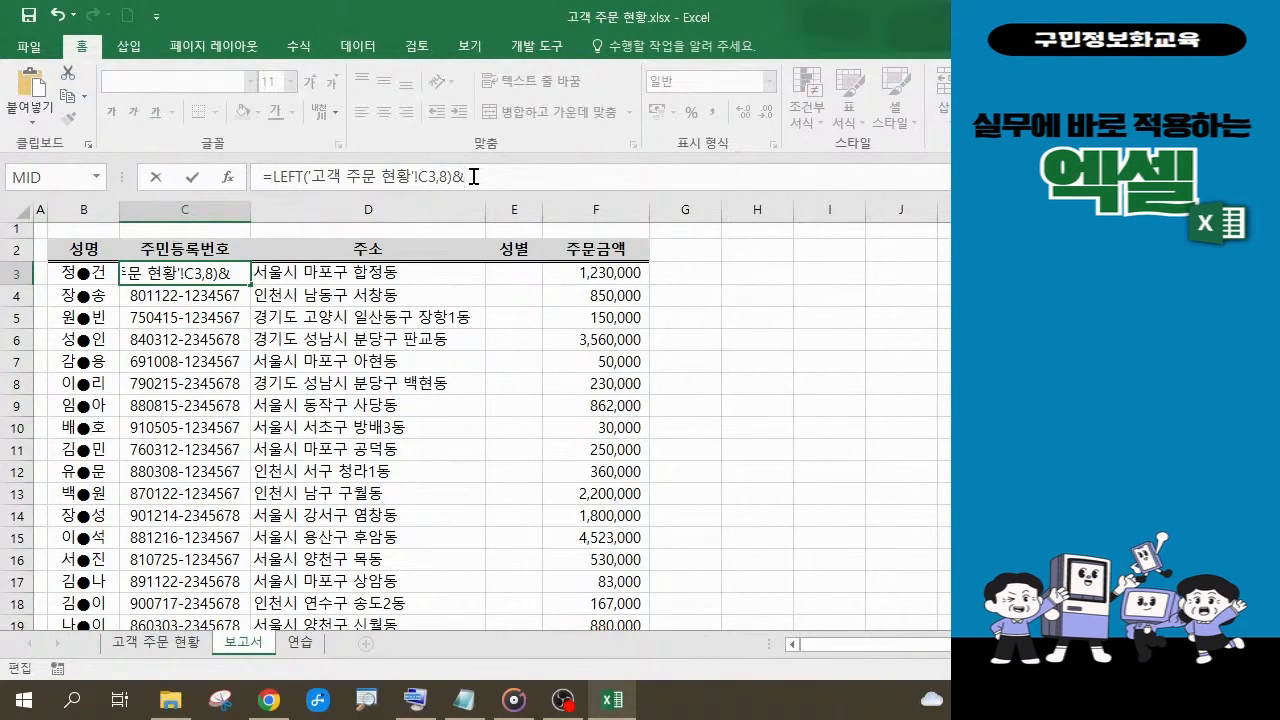
text("******)
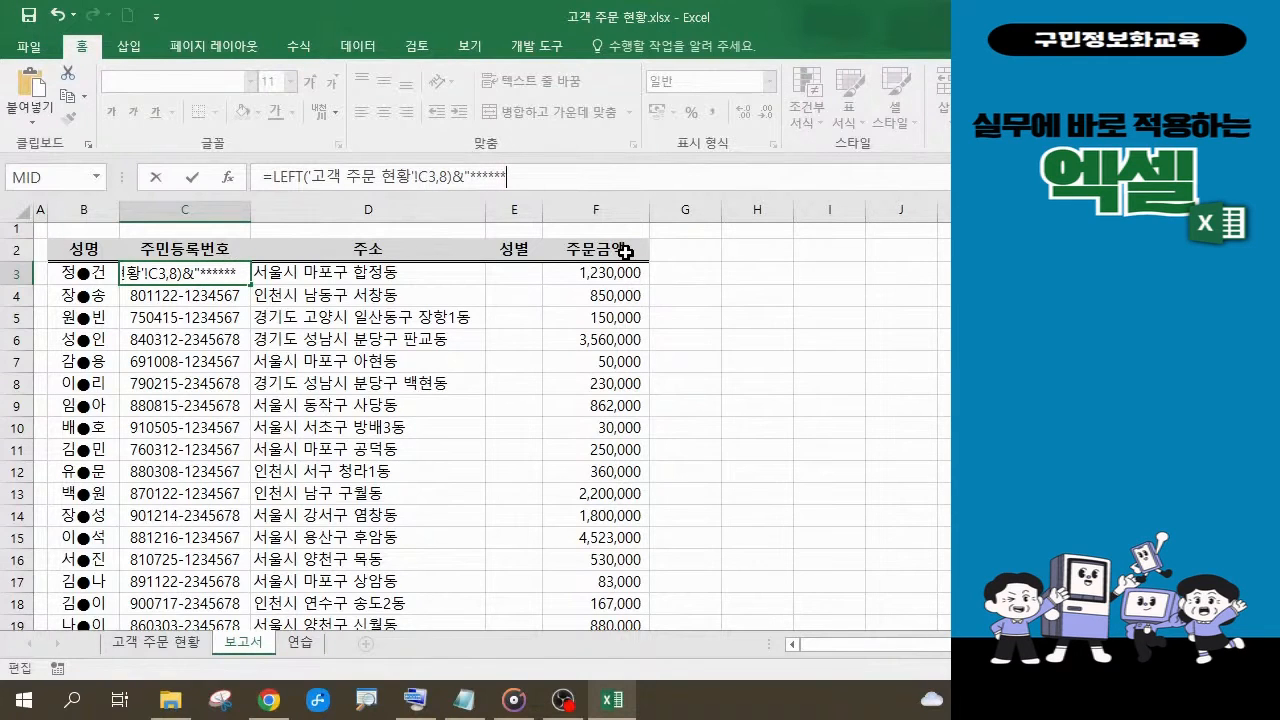
text(")
key(Return)
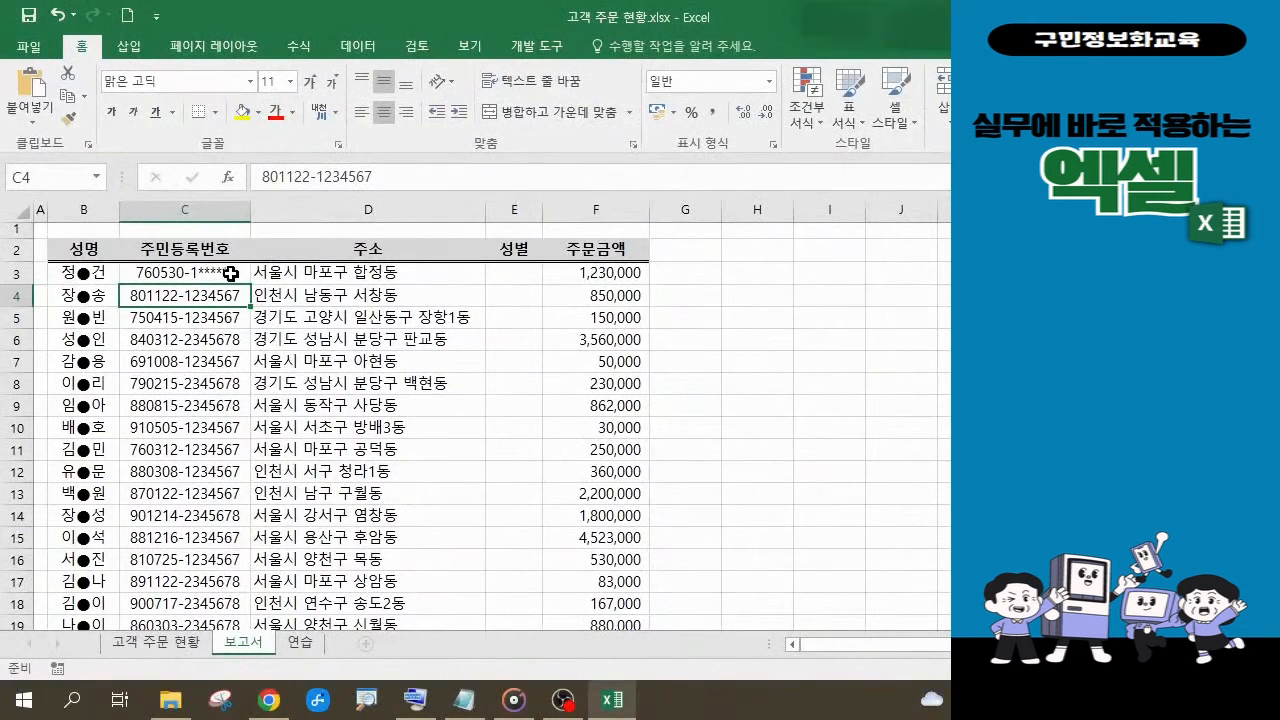
Fill the C3 formula down the 주민등록번호 column to row 27 and check the masked numbers.
click(231, 273)
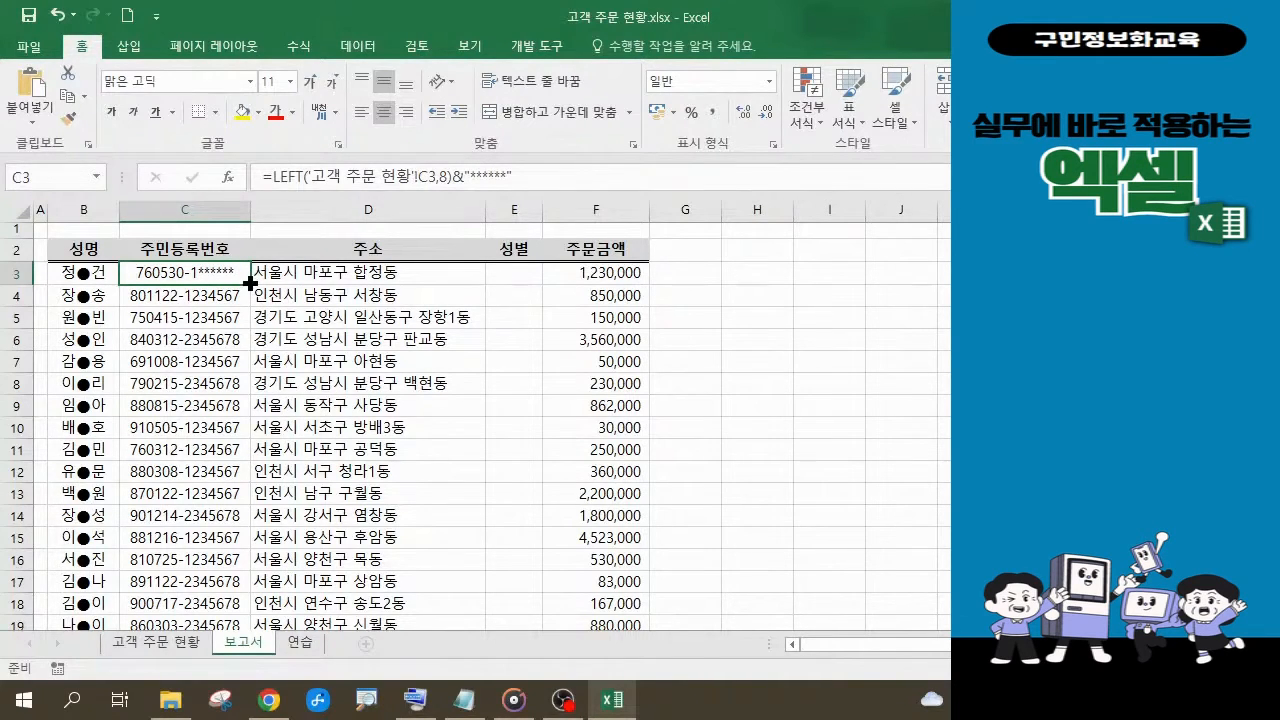
double_click(250, 284)
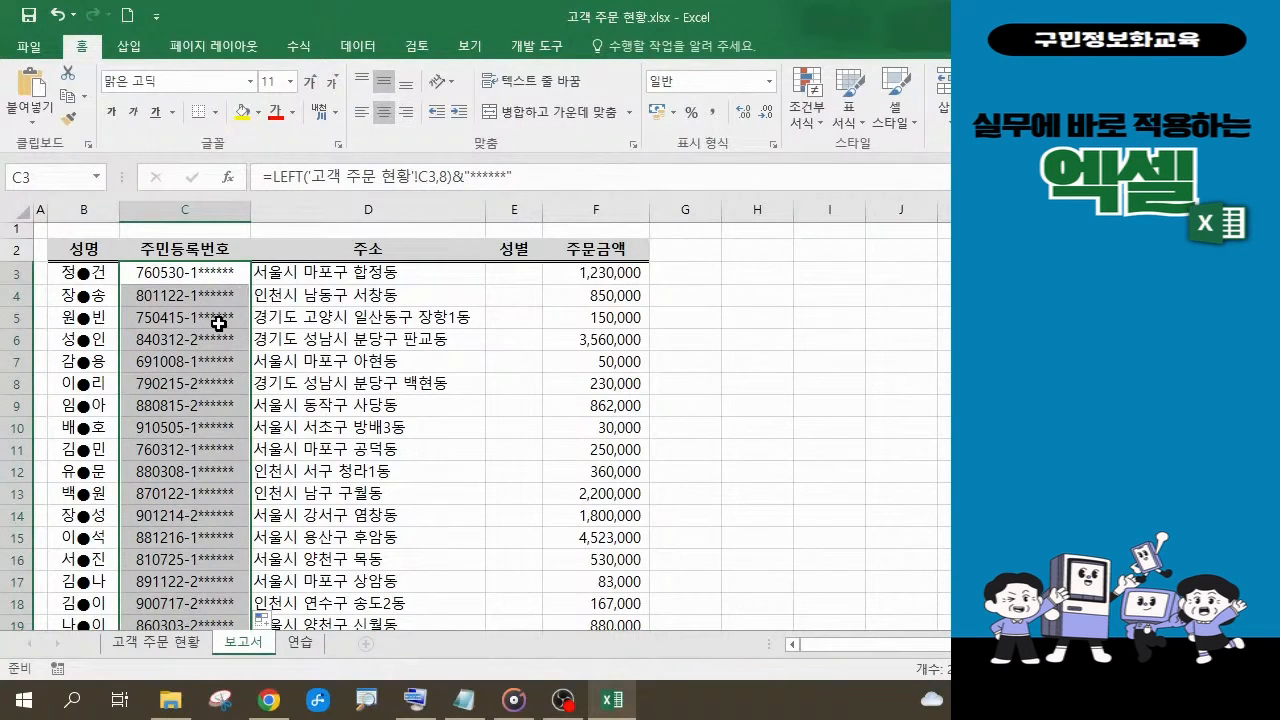
scroll(218, 323, down, 3)
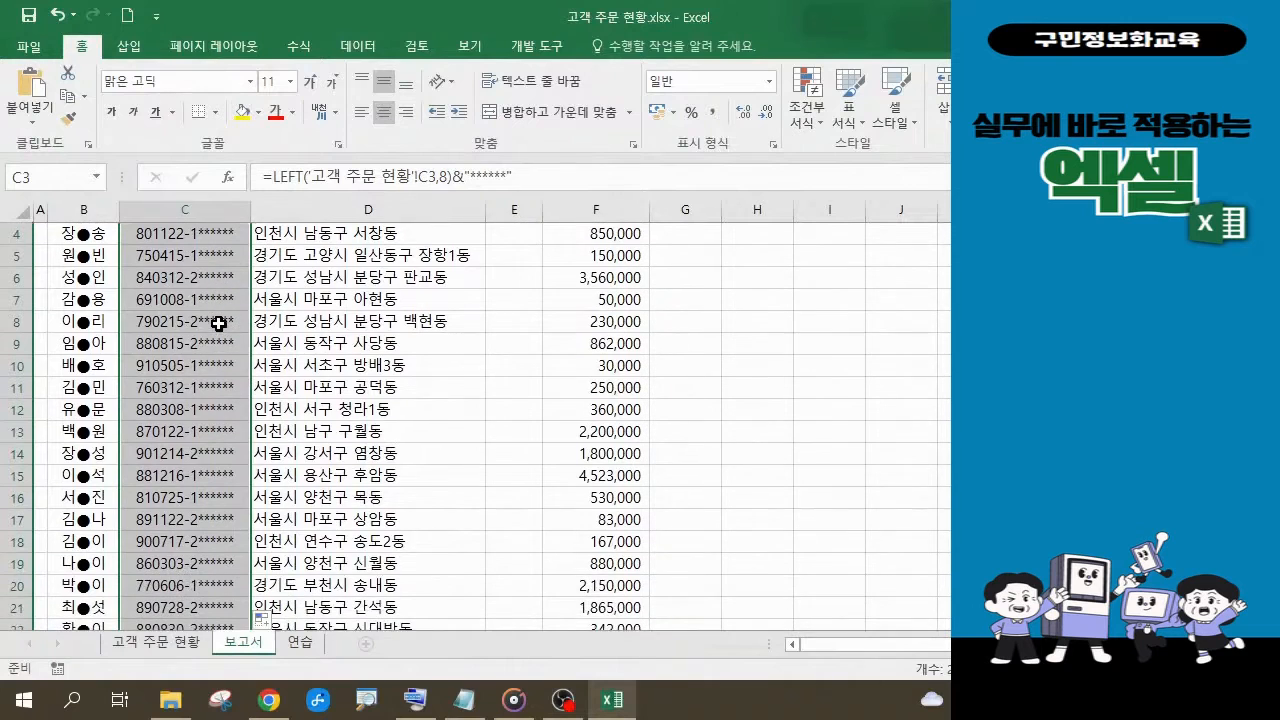
scroll(218, 327, down, 1)
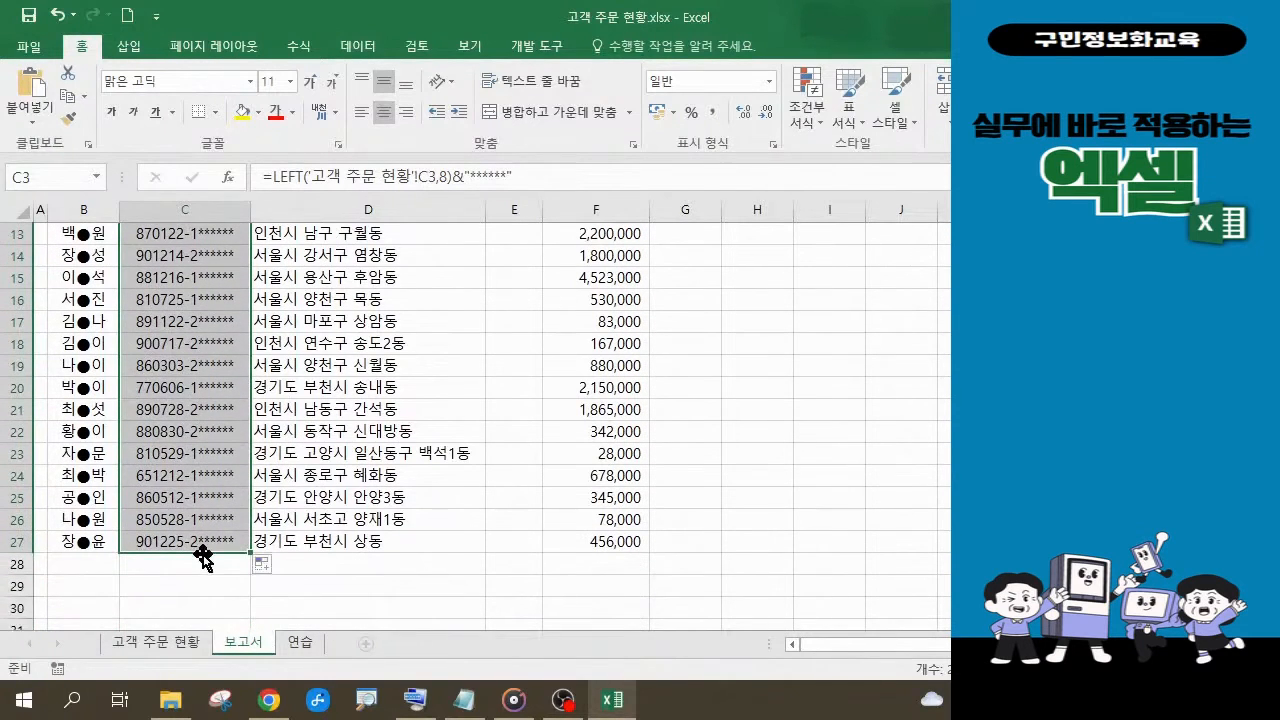
scroll(203, 553, up, 2)
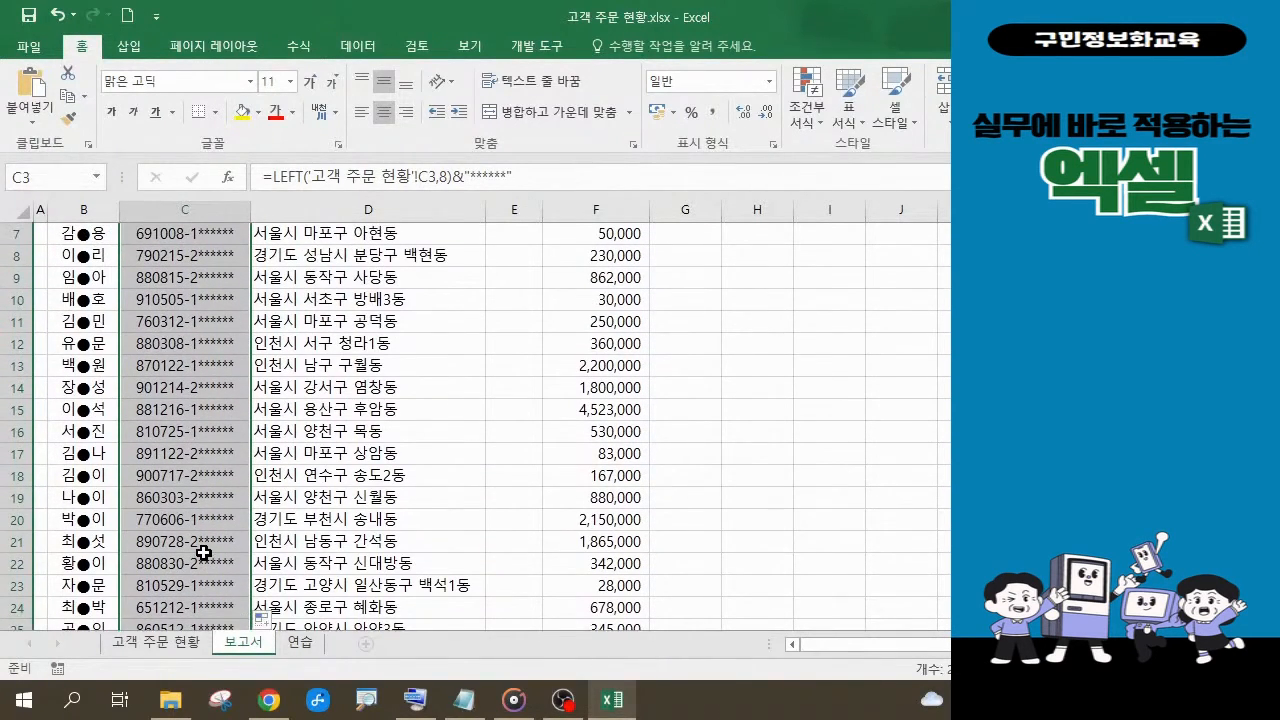
scroll(203, 553, up, 2)
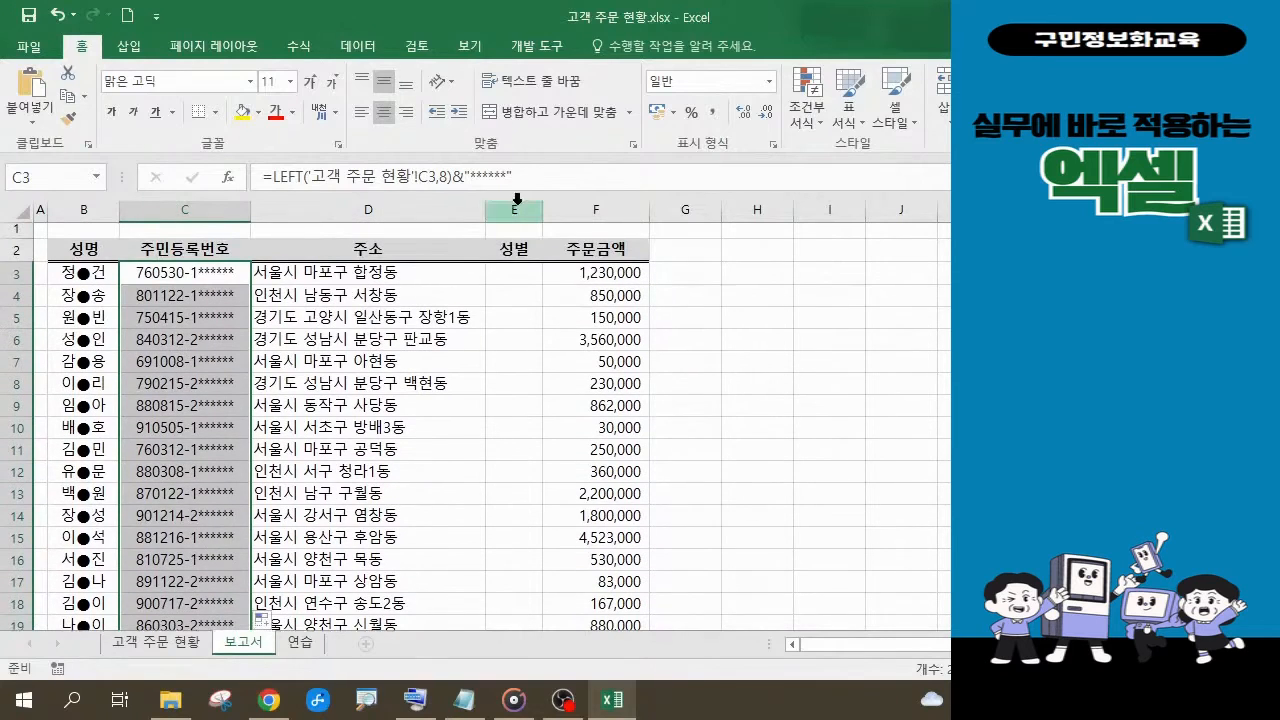
Examine the complete LEFT and "******" formula in C3 and close it without changes.
click(530, 172)
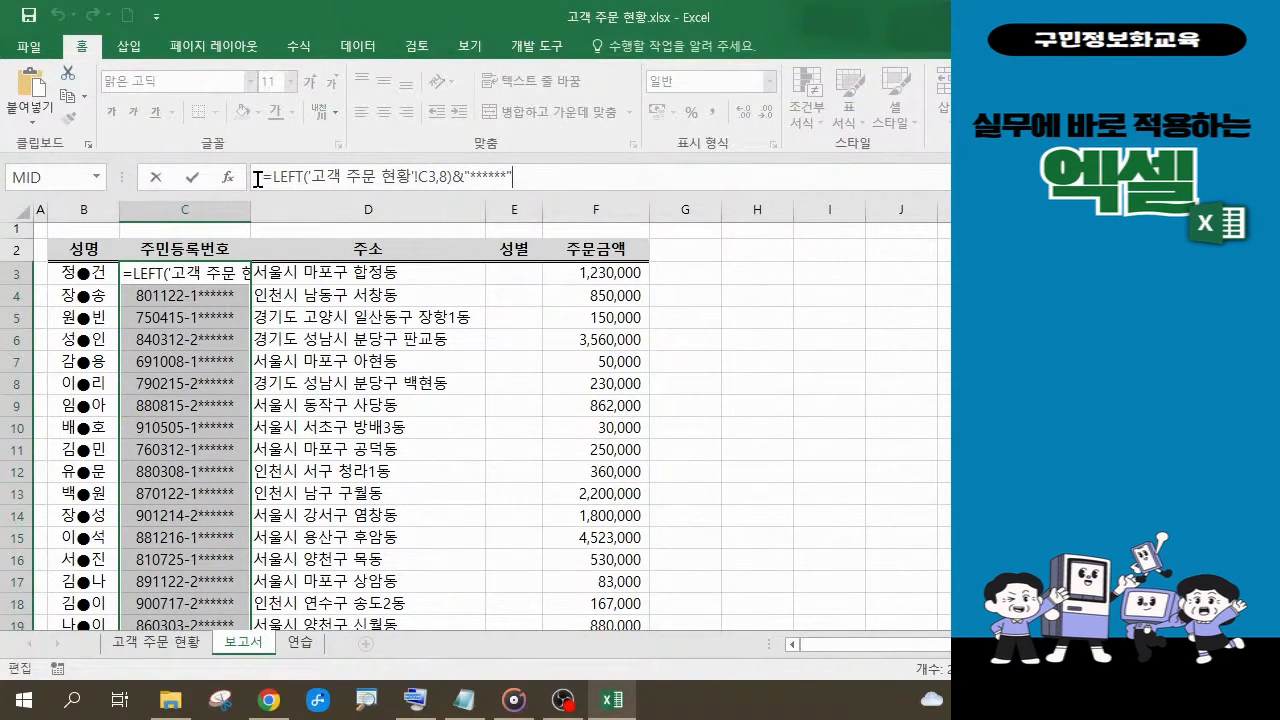
drag(257, 178, 558, 172)
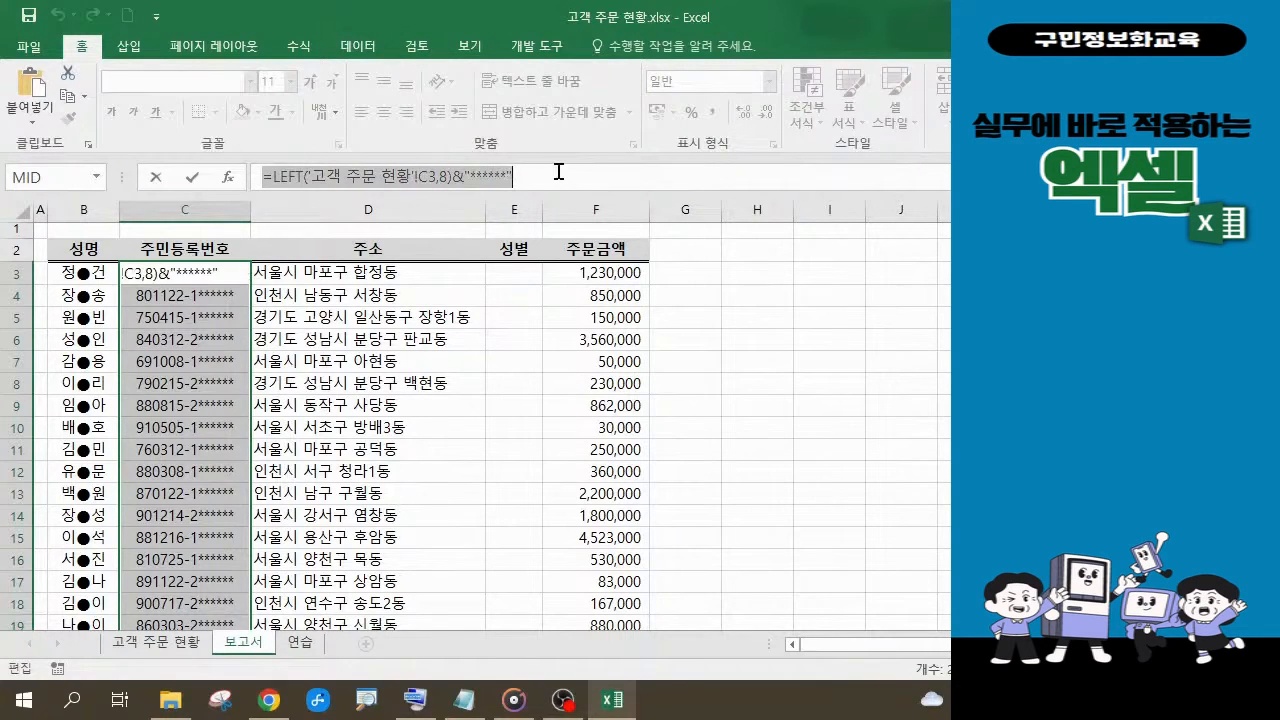
click(461, 707)
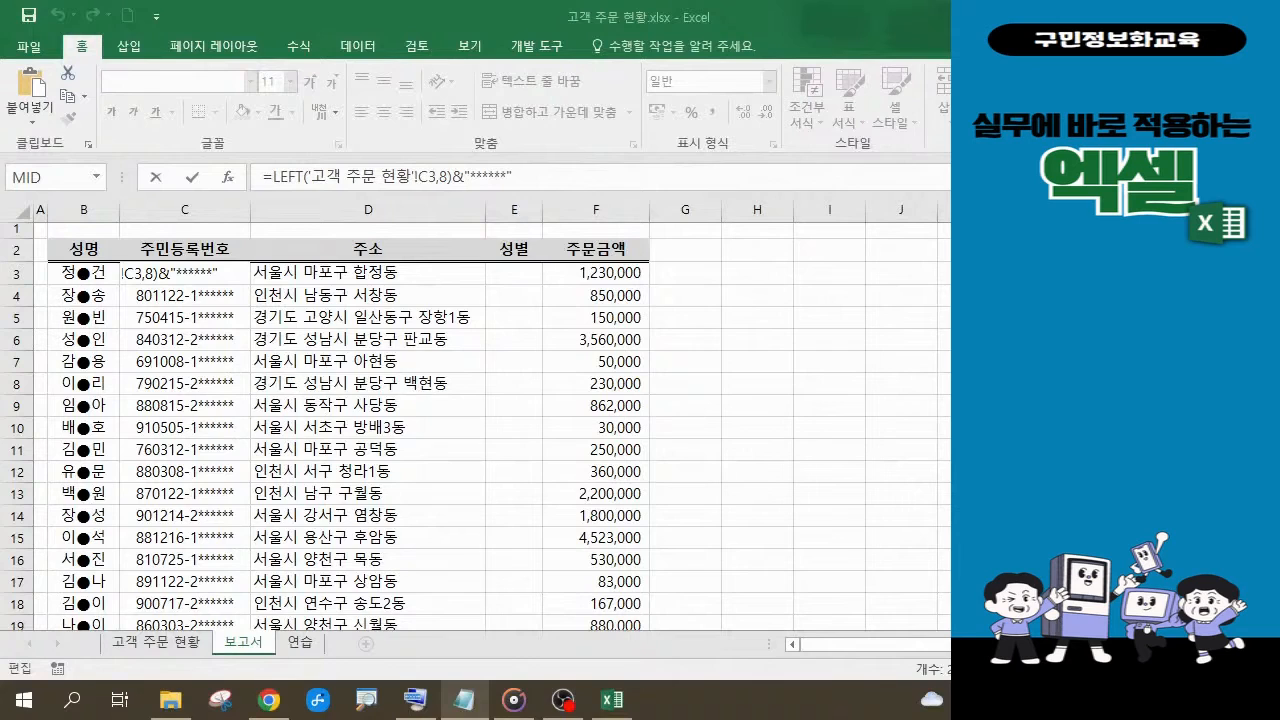
click(537, 177)
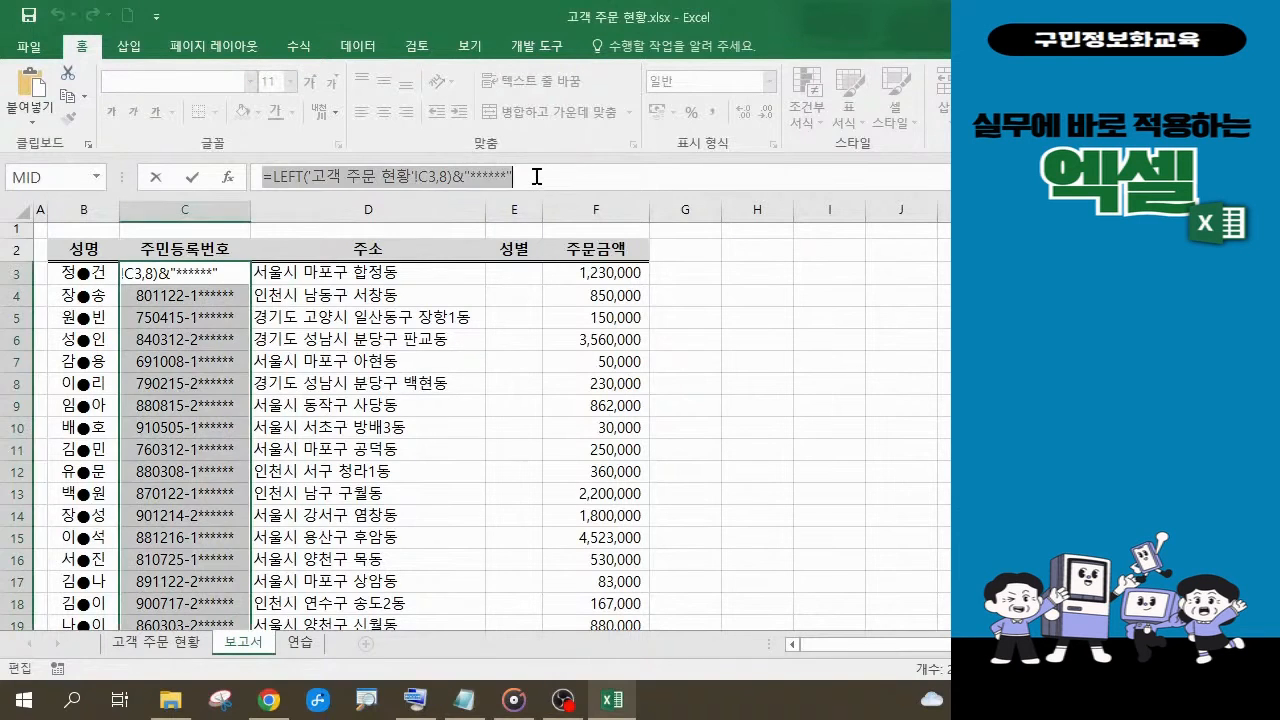
click(537, 177)
key(Return)
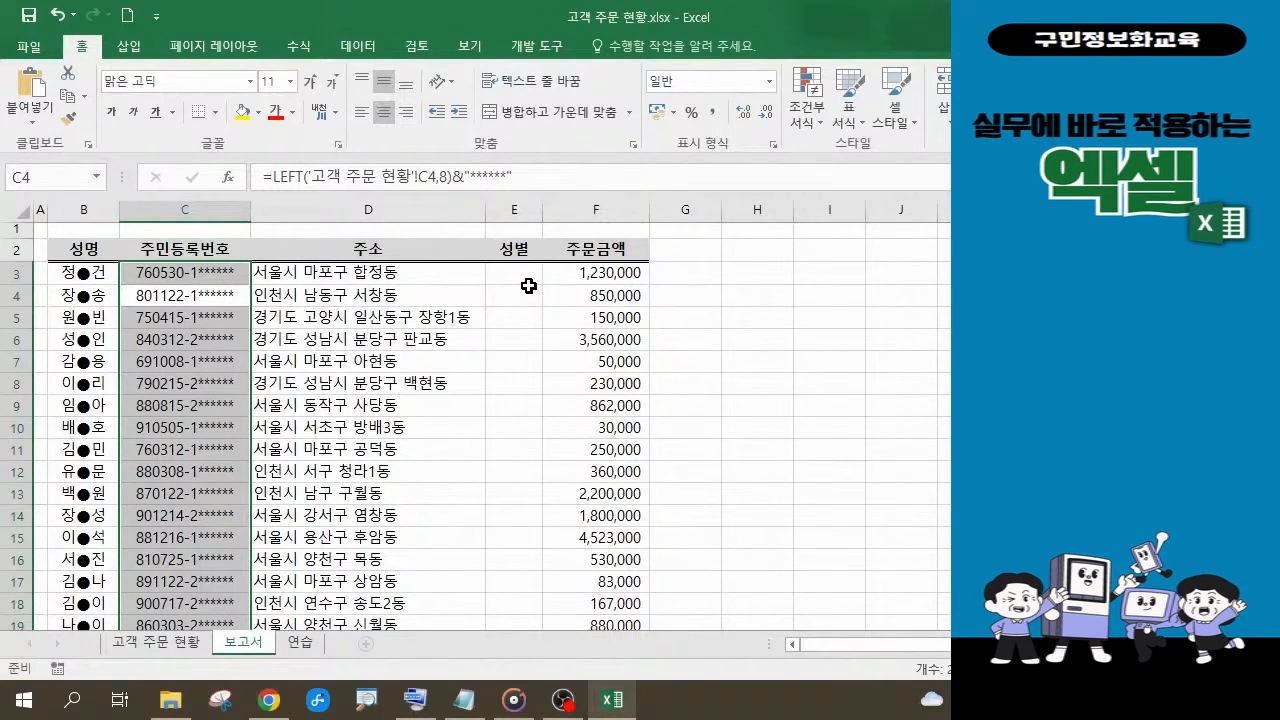
Save the workbook and select cell E3 in the 성별 column of the 보고서 sheet.
click(28, 23)
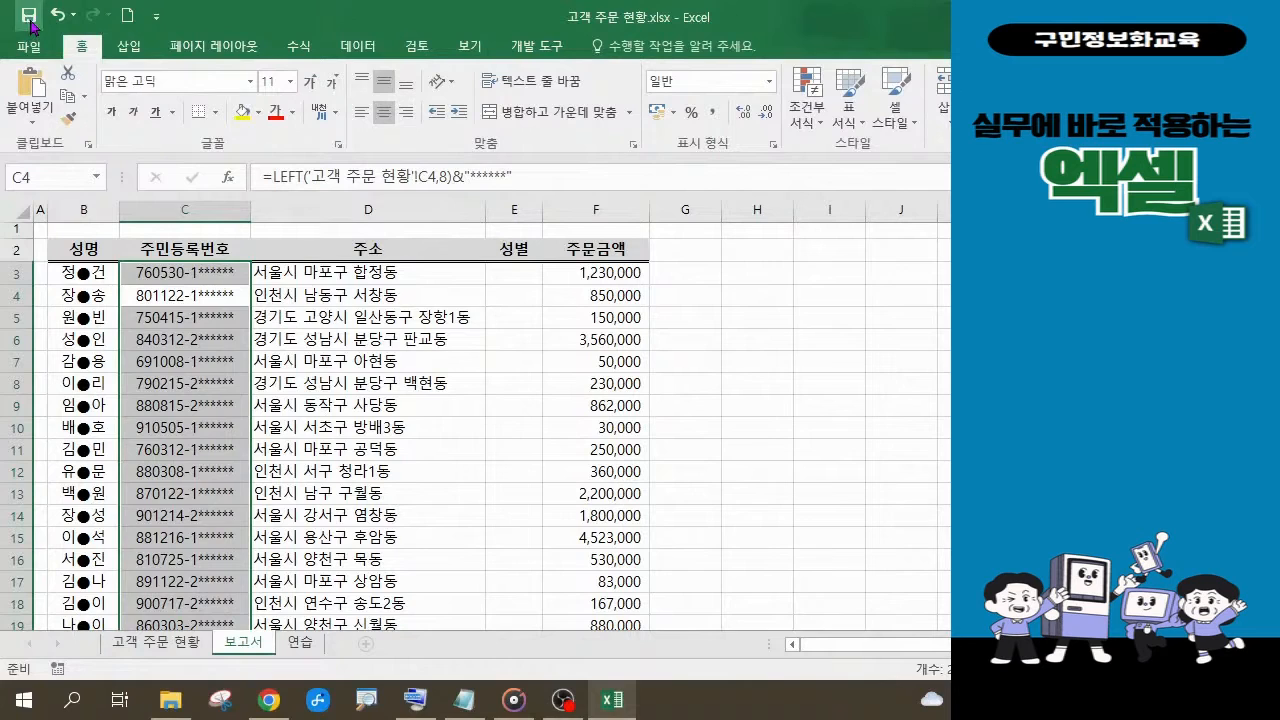
click(708, 293)
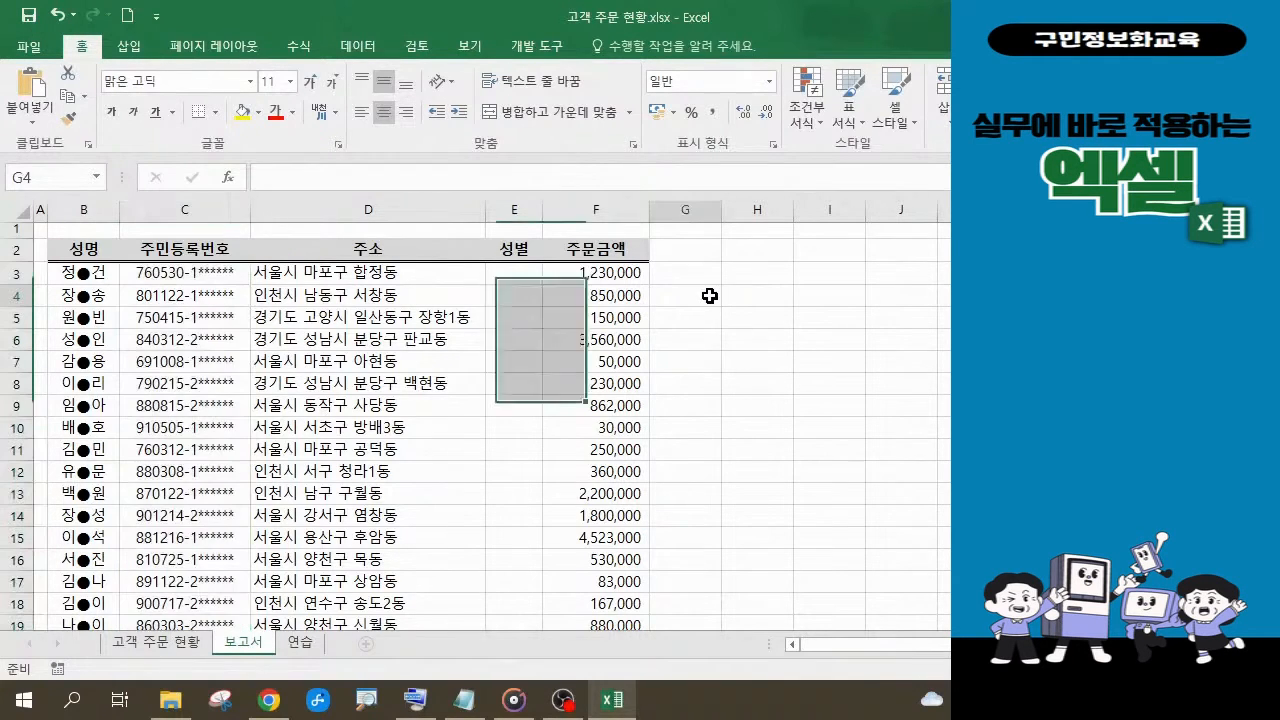
click(196, 275)
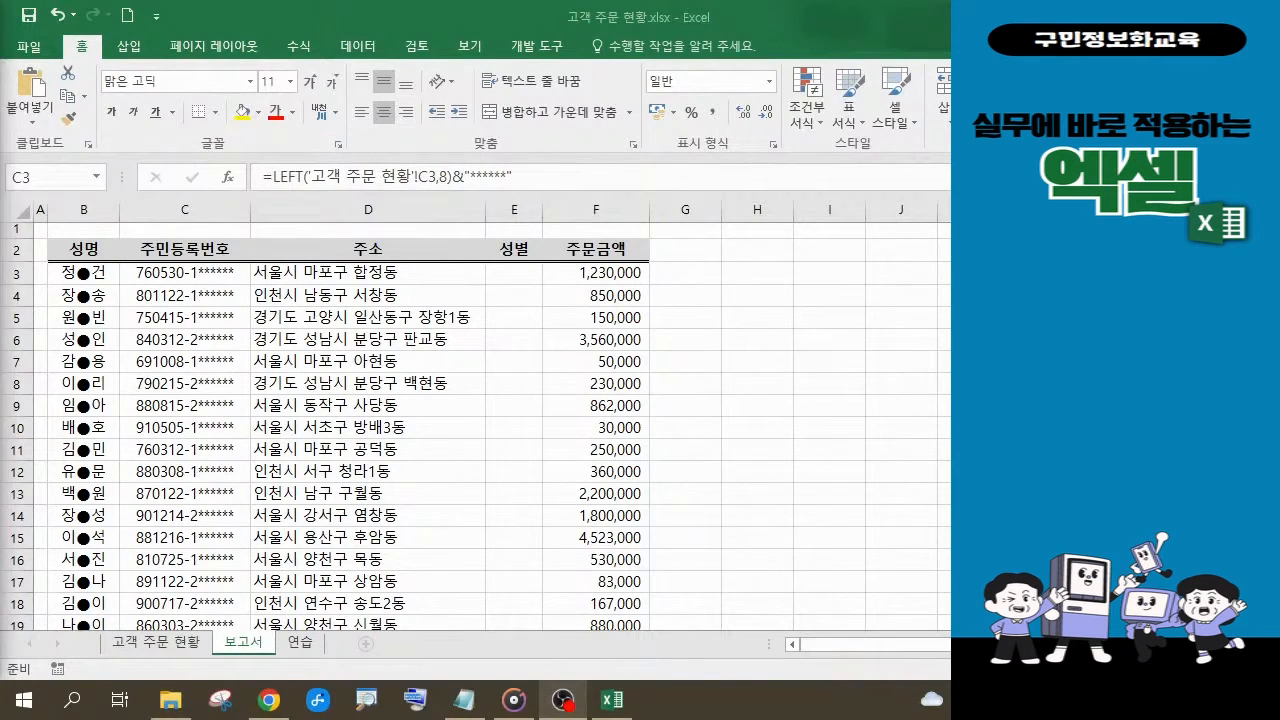
click(513, 273)
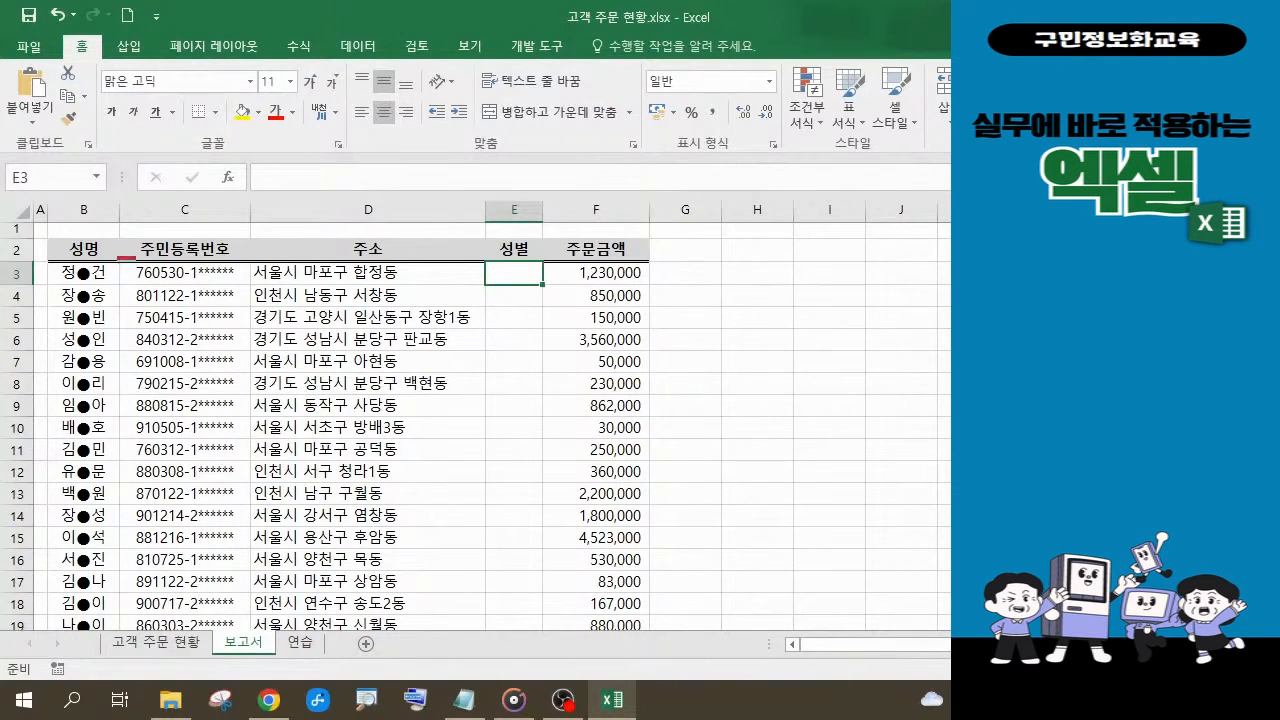
mouse_move(118, 258)
mouse_down()
mouse_move(237, 349)
mouse_move(247, 631)
mouse_up()
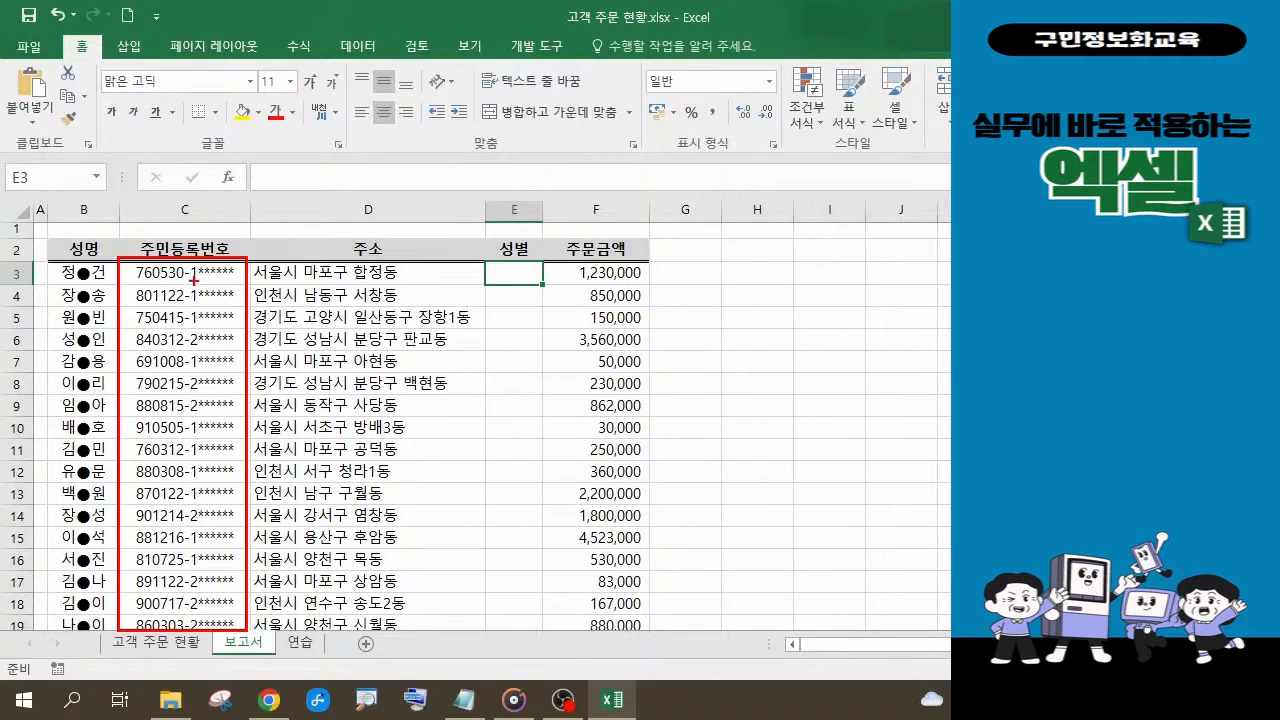
drag(188, 285, 212, 288)
drag(197, 286, 198, 261)
drag(199, 338, 202, 359)
key(Escape)
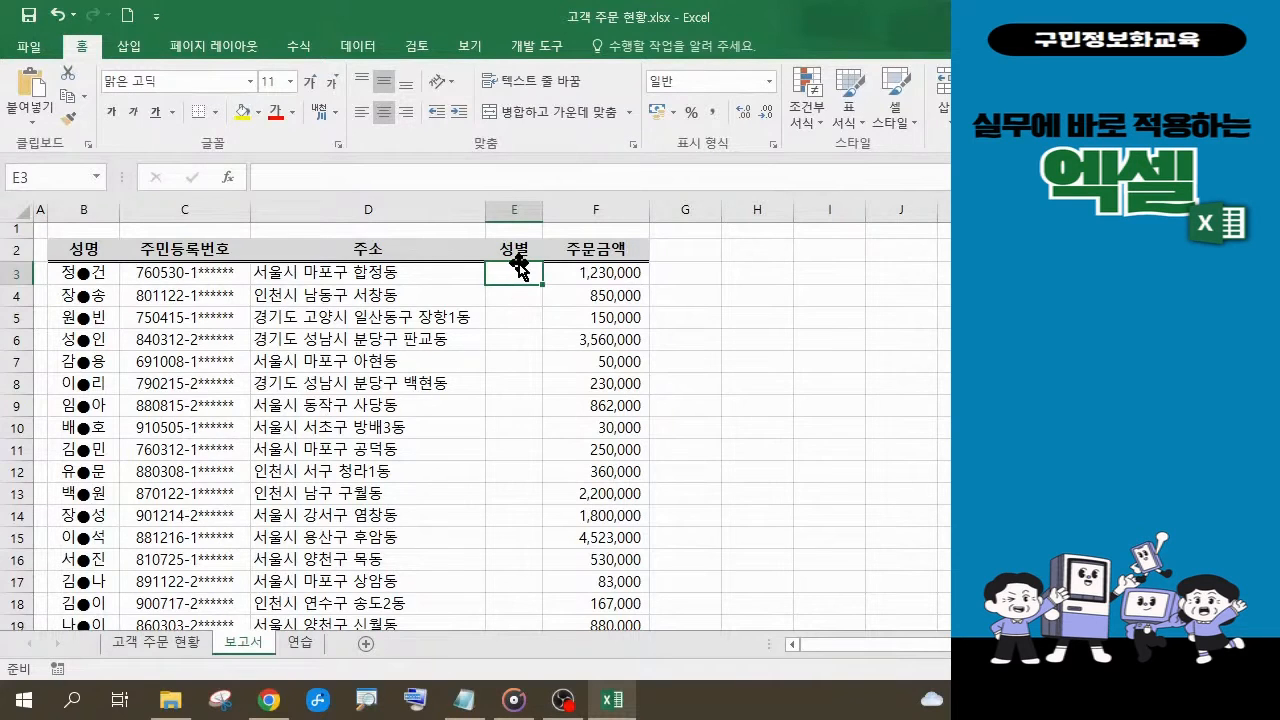
Start a MID function in E3 and open its function arguments dialog.
text(=)
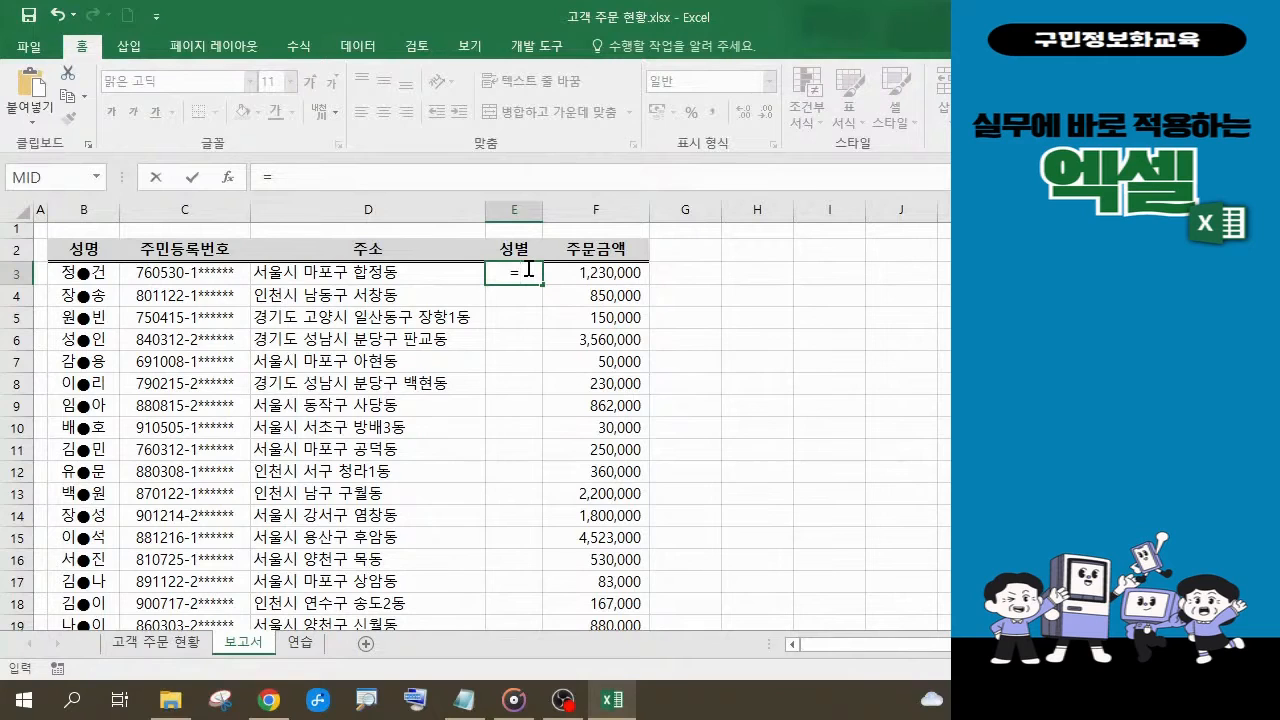
text(m)
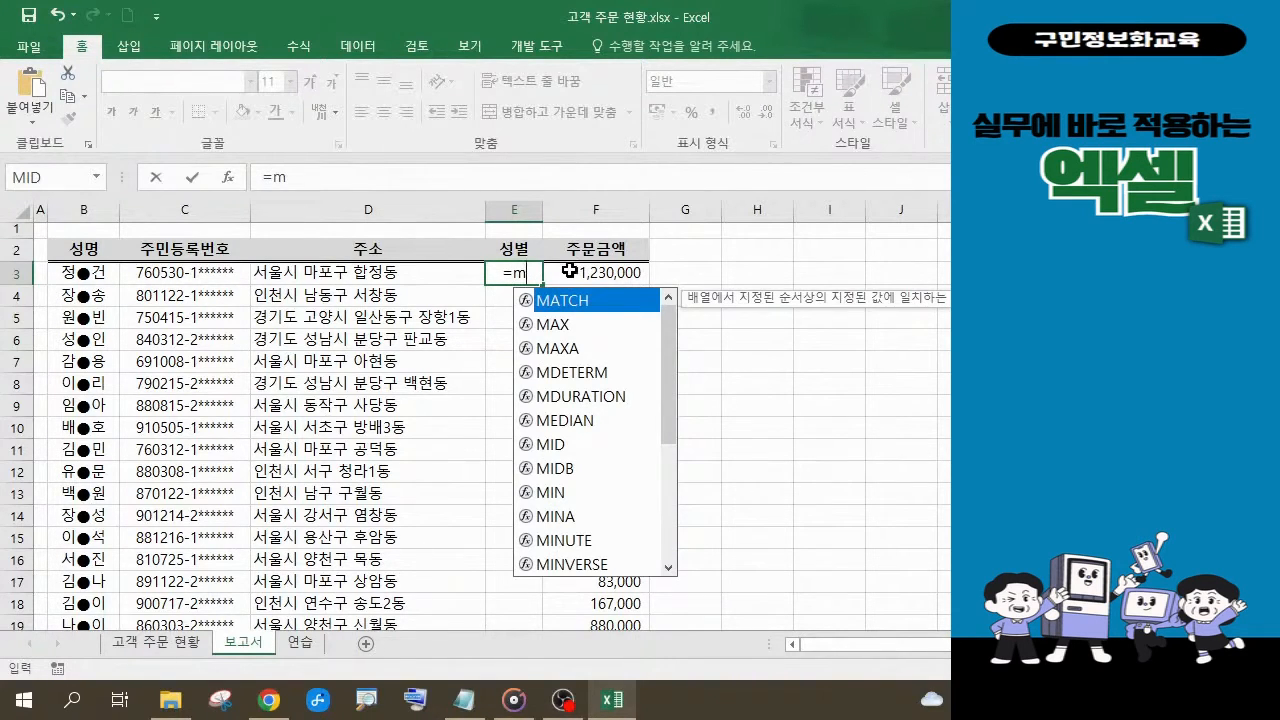
click(556, 446)
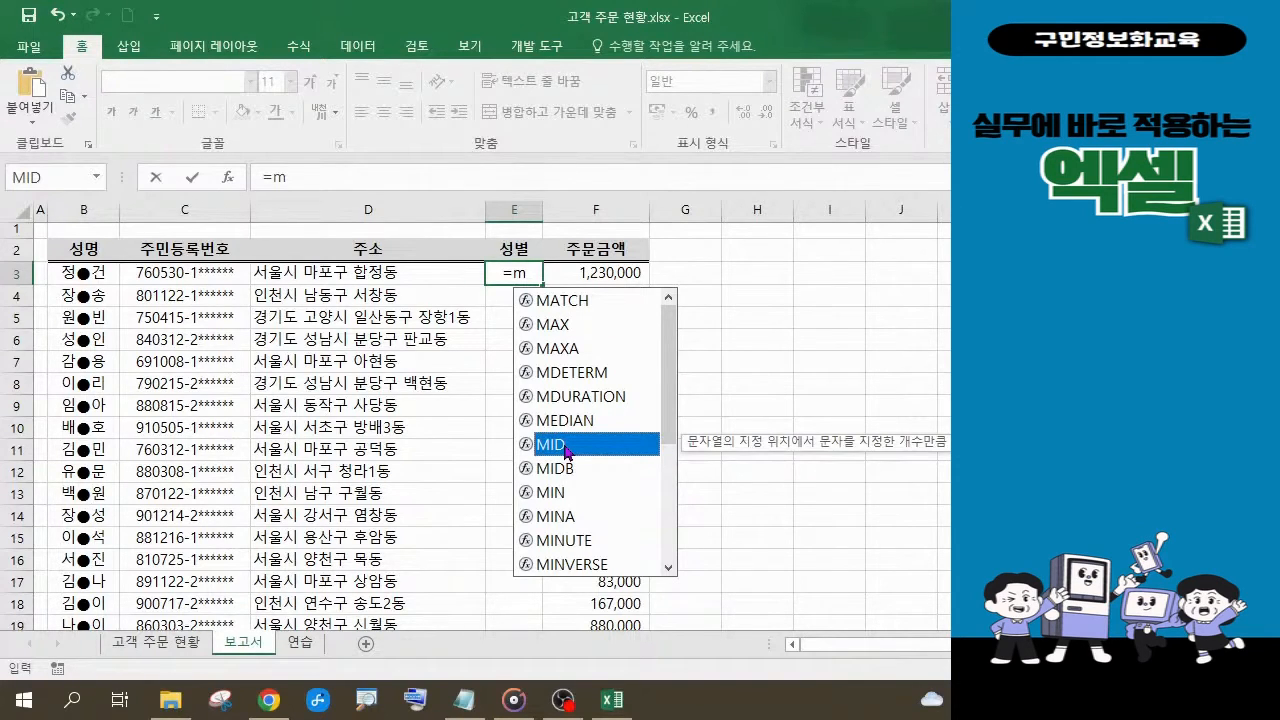
double_click(565, 446)
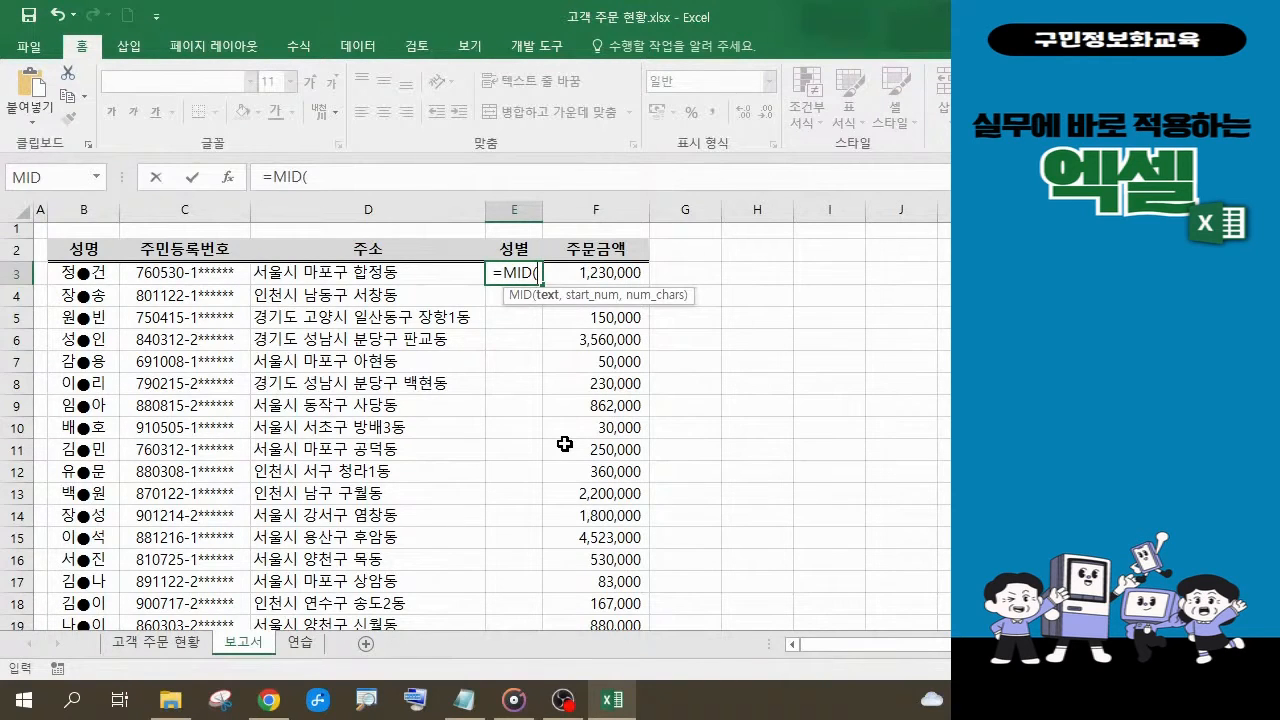
key(ctrl+a)
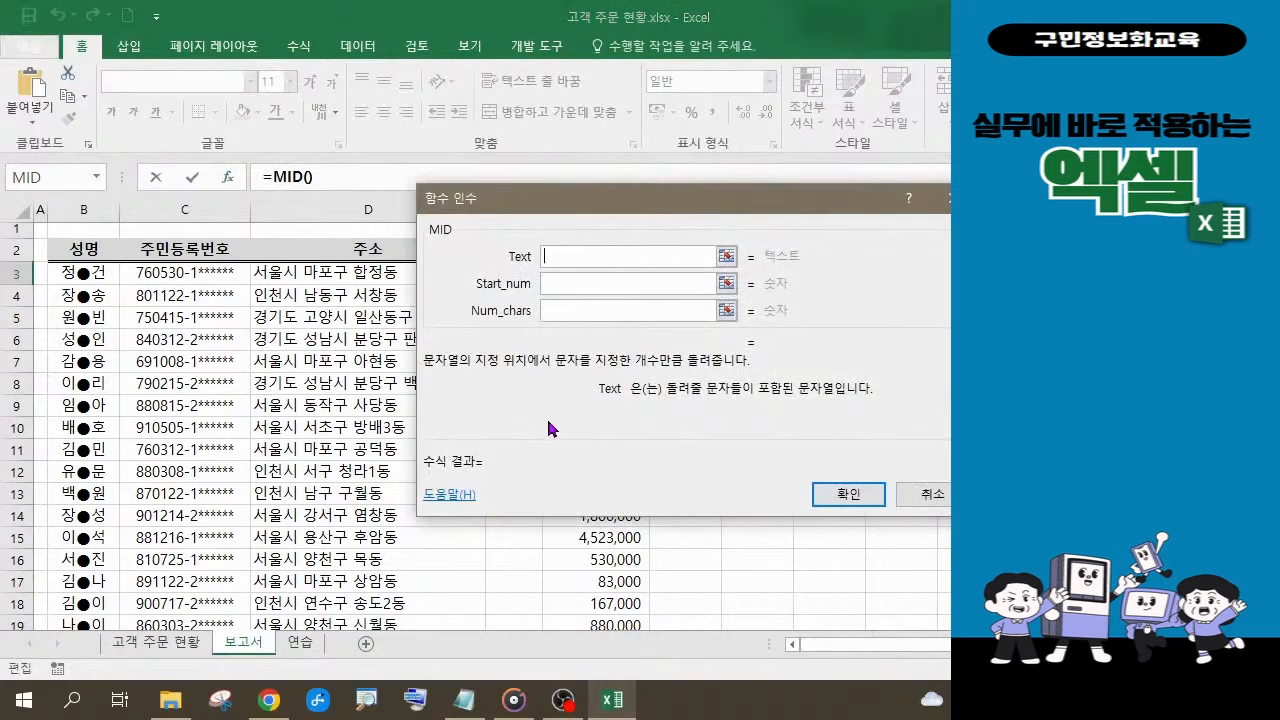
Set the MID arguments to cell C3 as Text, 8 as Start_num and 1 as Num_chars.
drag(562, 206, 638, 320)
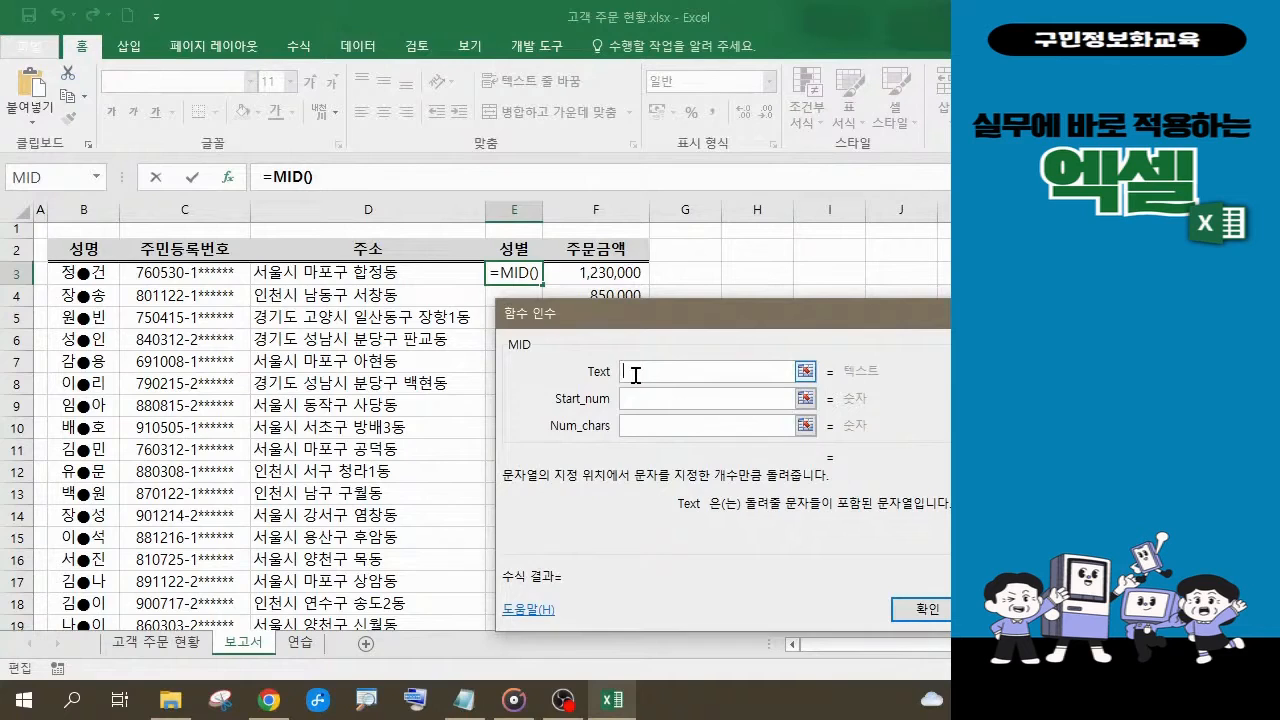
click(203, 278)
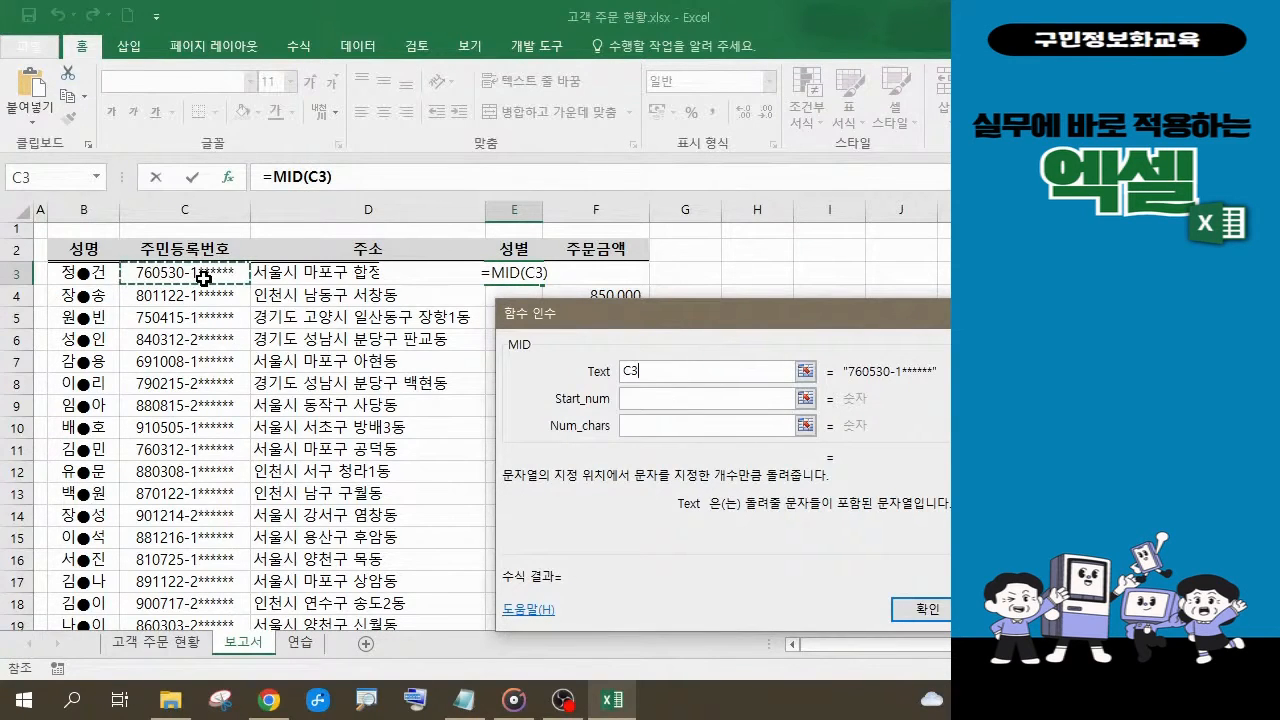
click(637, 399)
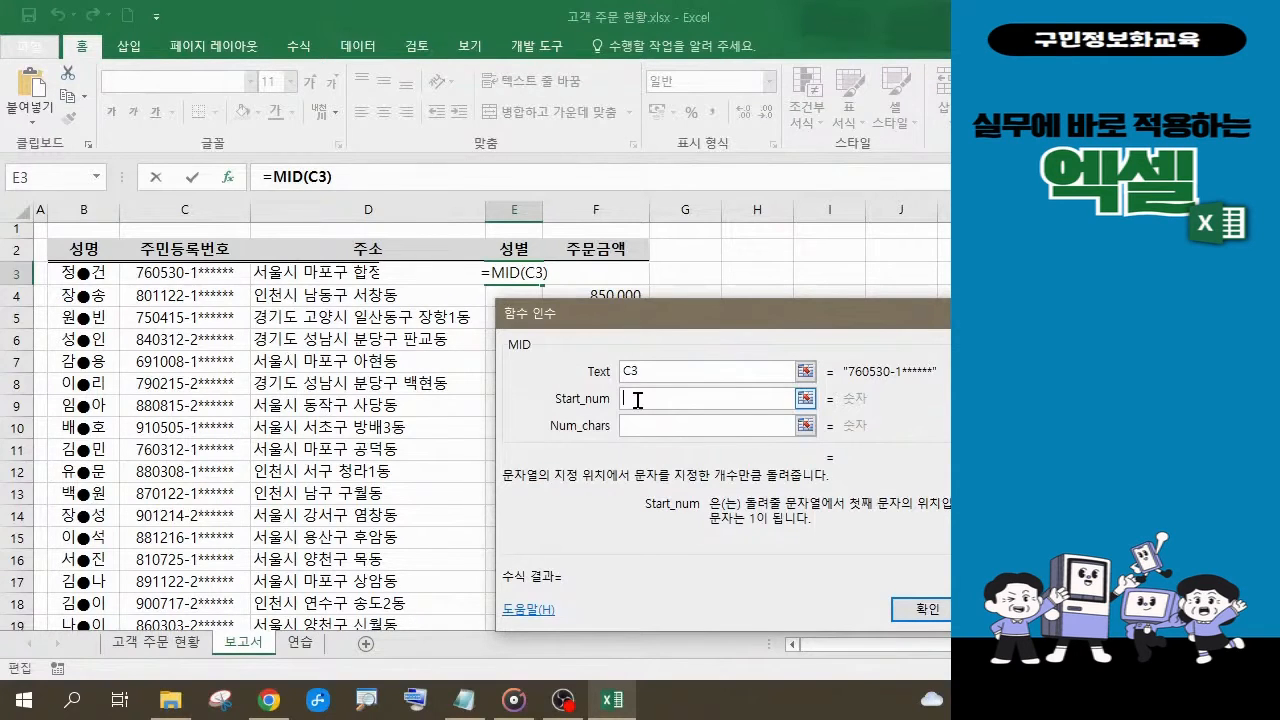
text(8)
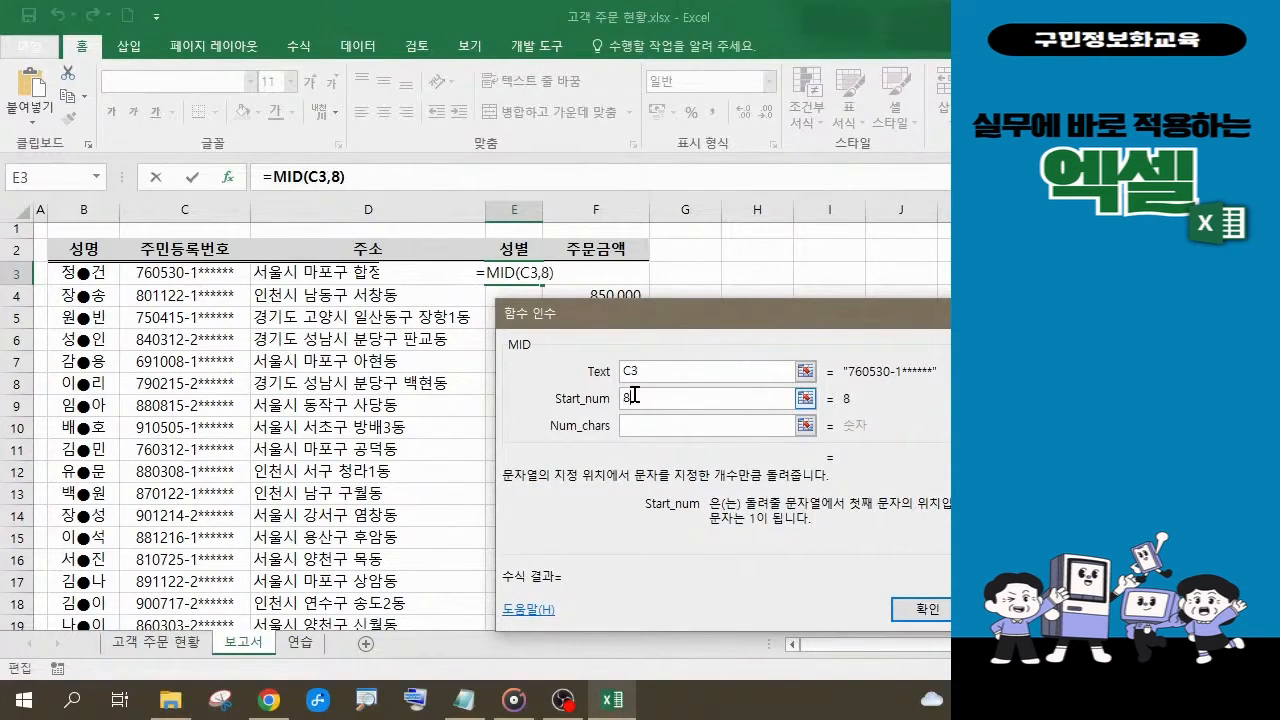
click(636, 428)
click(636, 430)
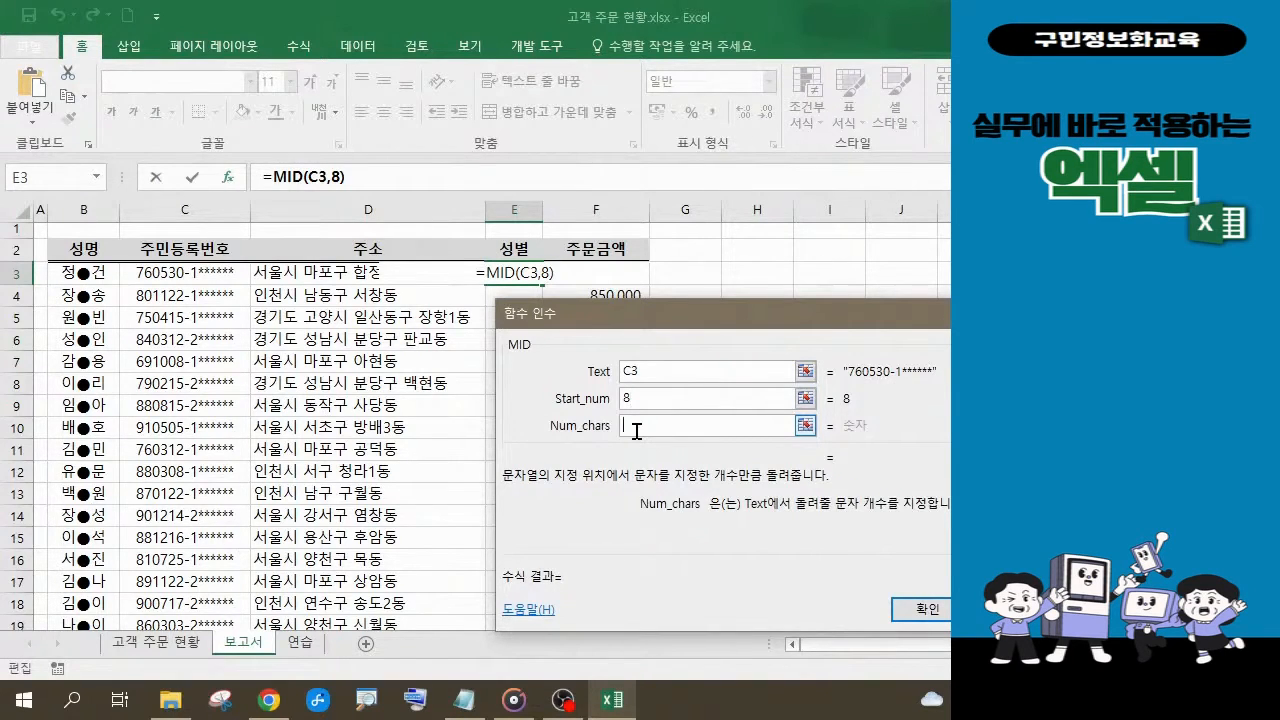
text(1)
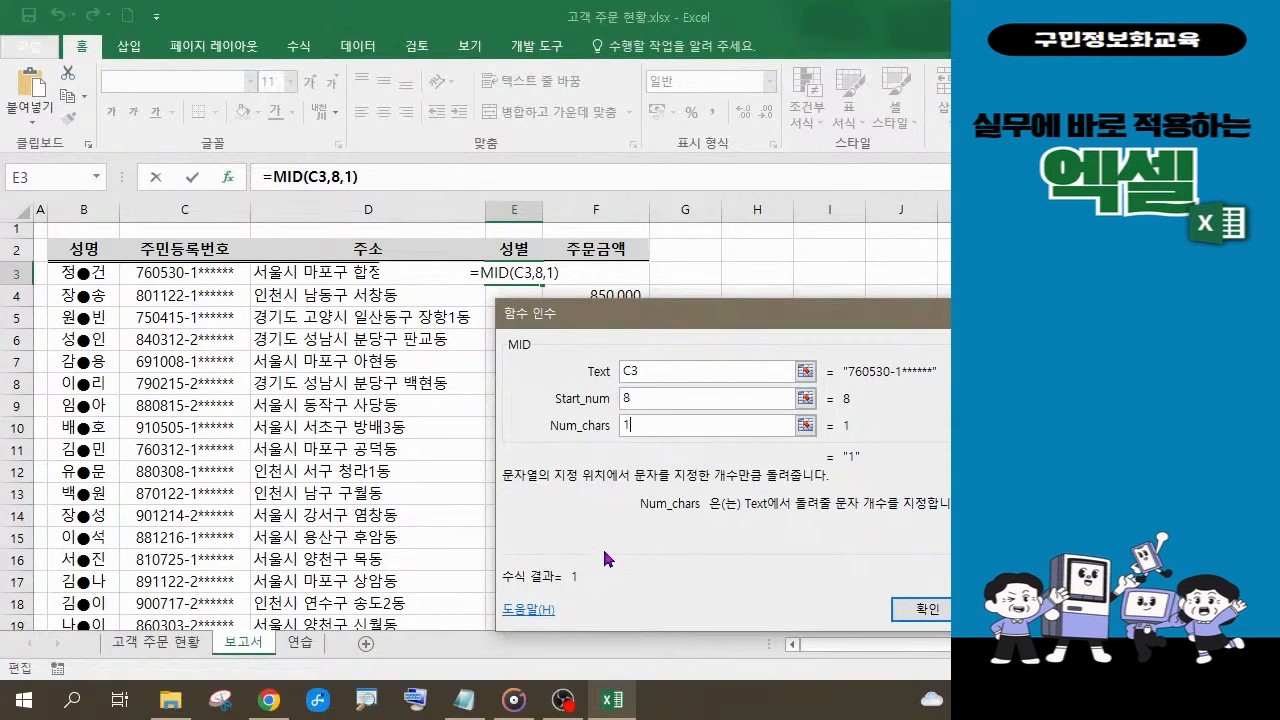
drag(649, 321, 580, 225)
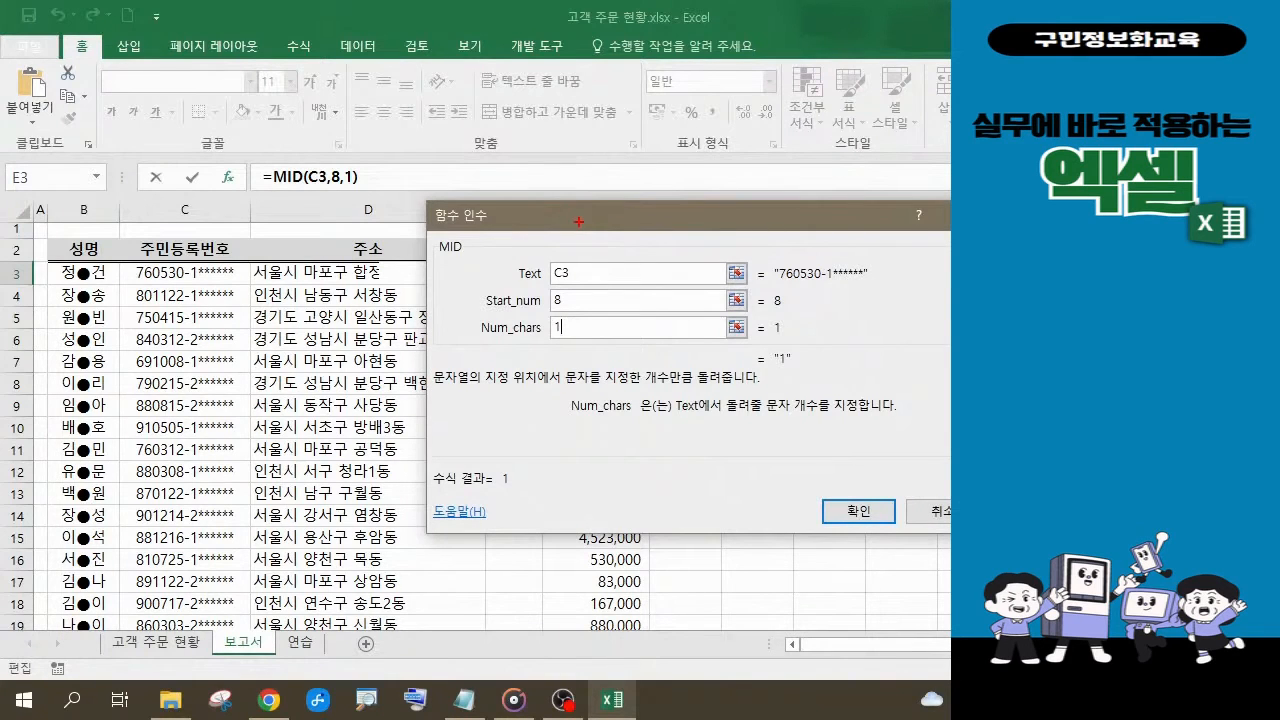
drag(236, 146, 376, 199)
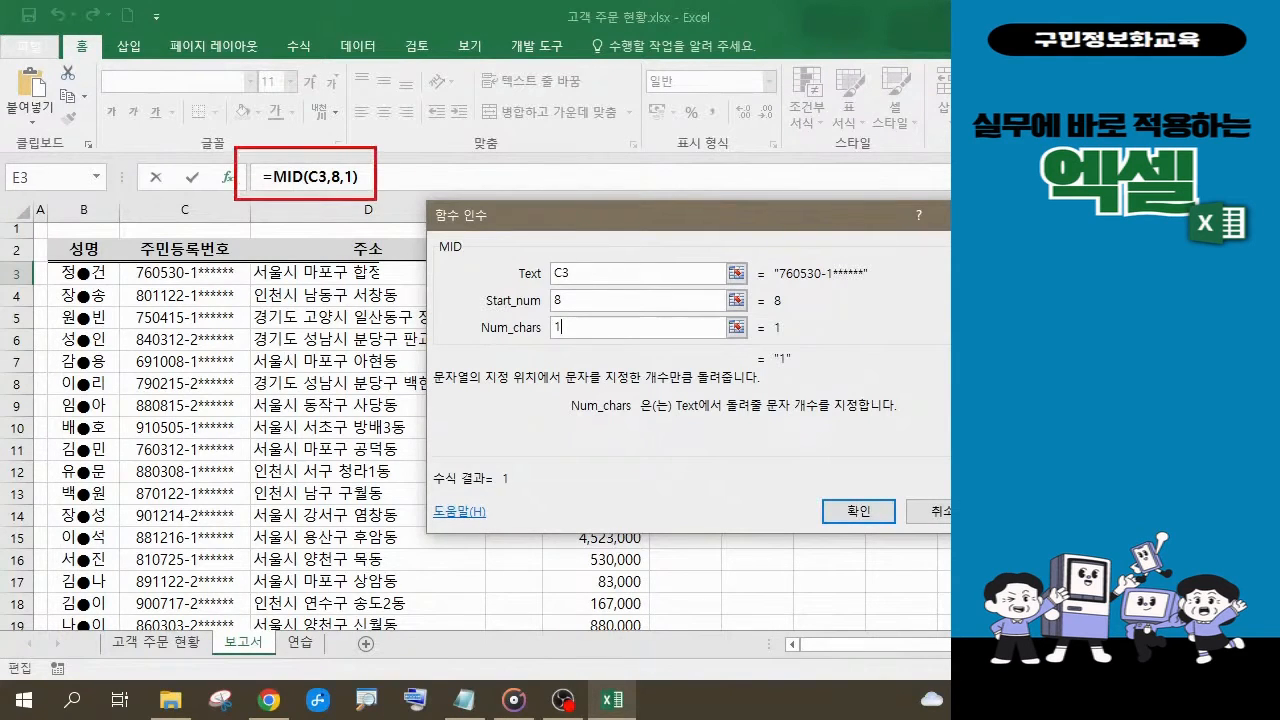
drag(482, 250, 621, 352)
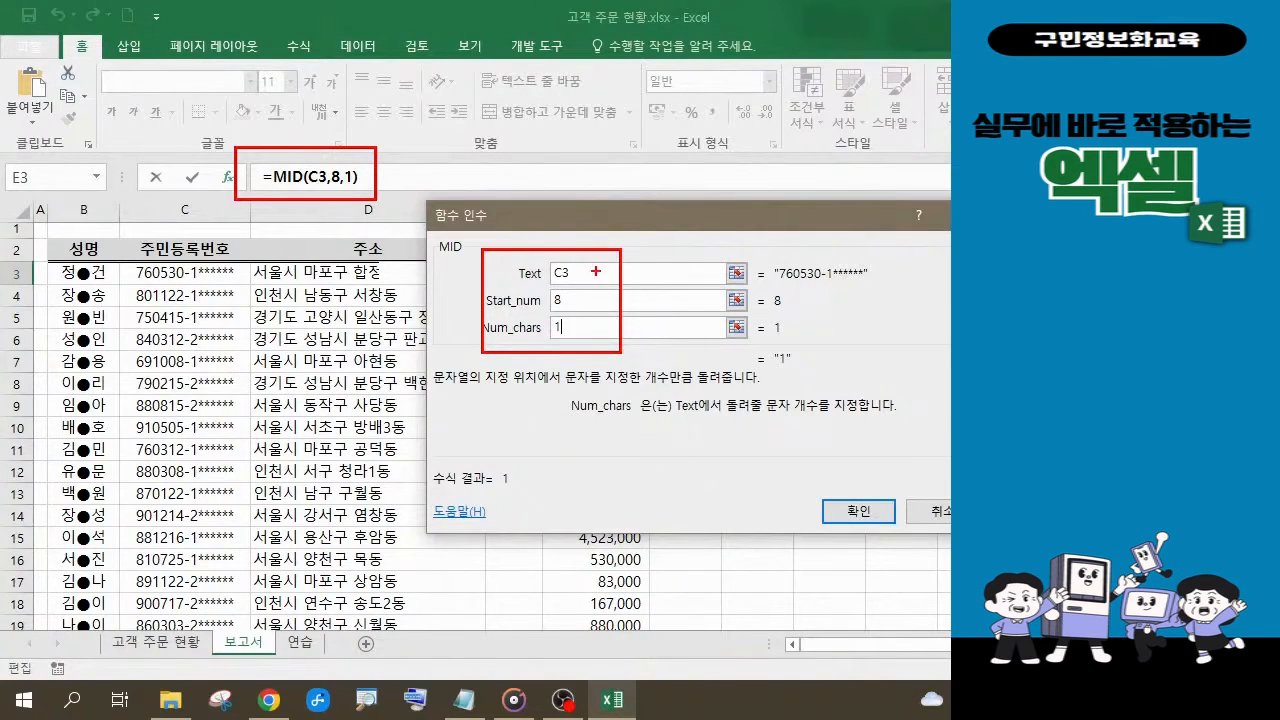
drag(597, 269, 632, 231)
drag(578, 299, 603, 325)
drag(577, 330, 578, 347)
key(Escape)
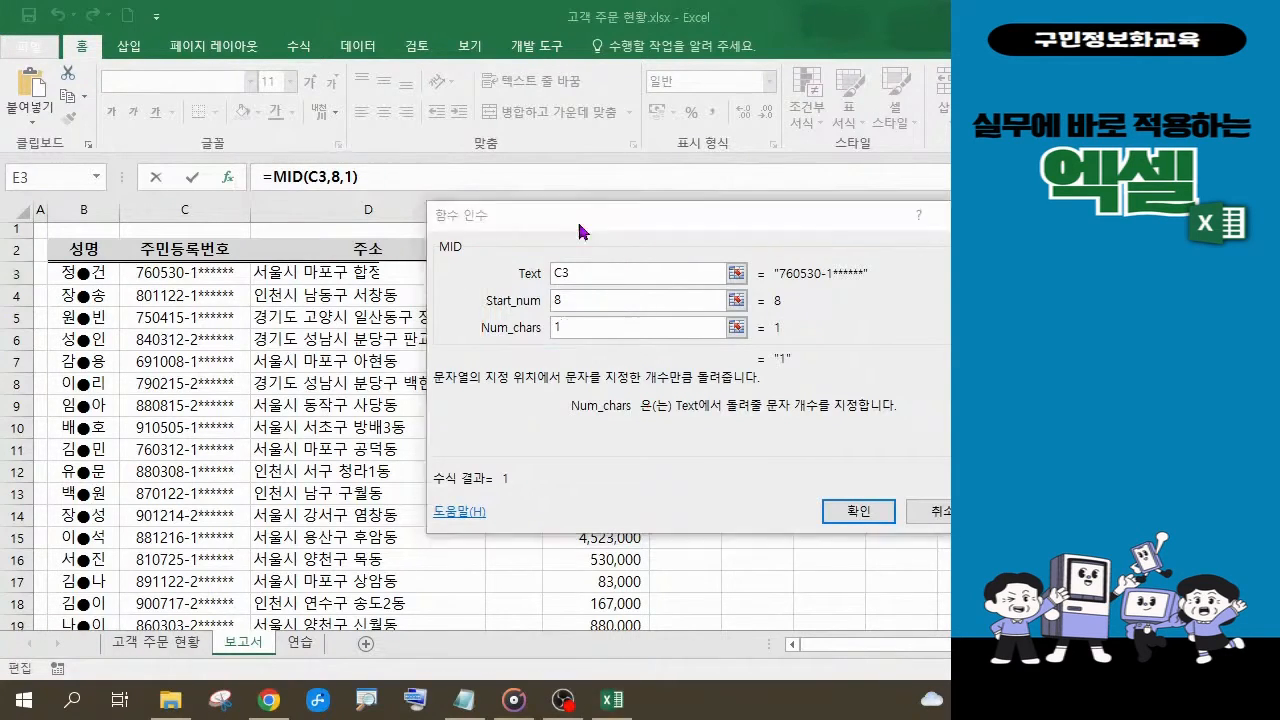
Confirm the MID formula in E3, fill it down the 성별 column to row 27 and check the filled cells.
click(855, 511)
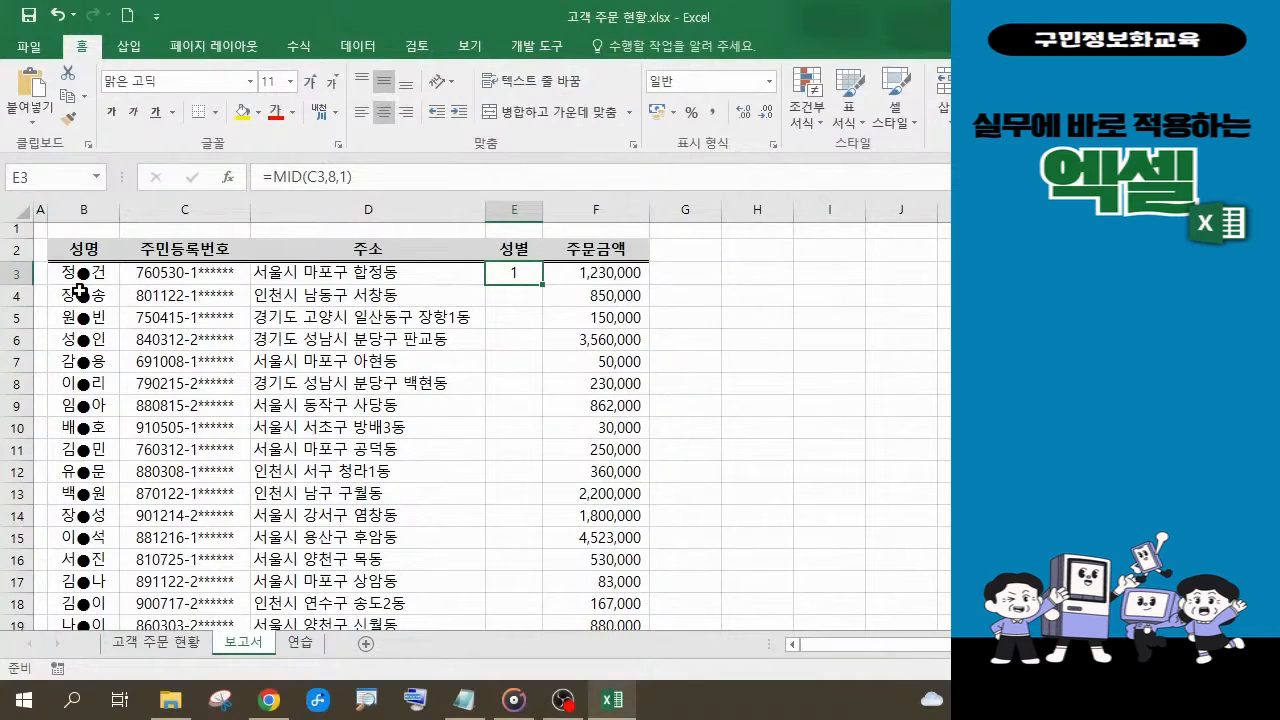
double_click(544, 285)
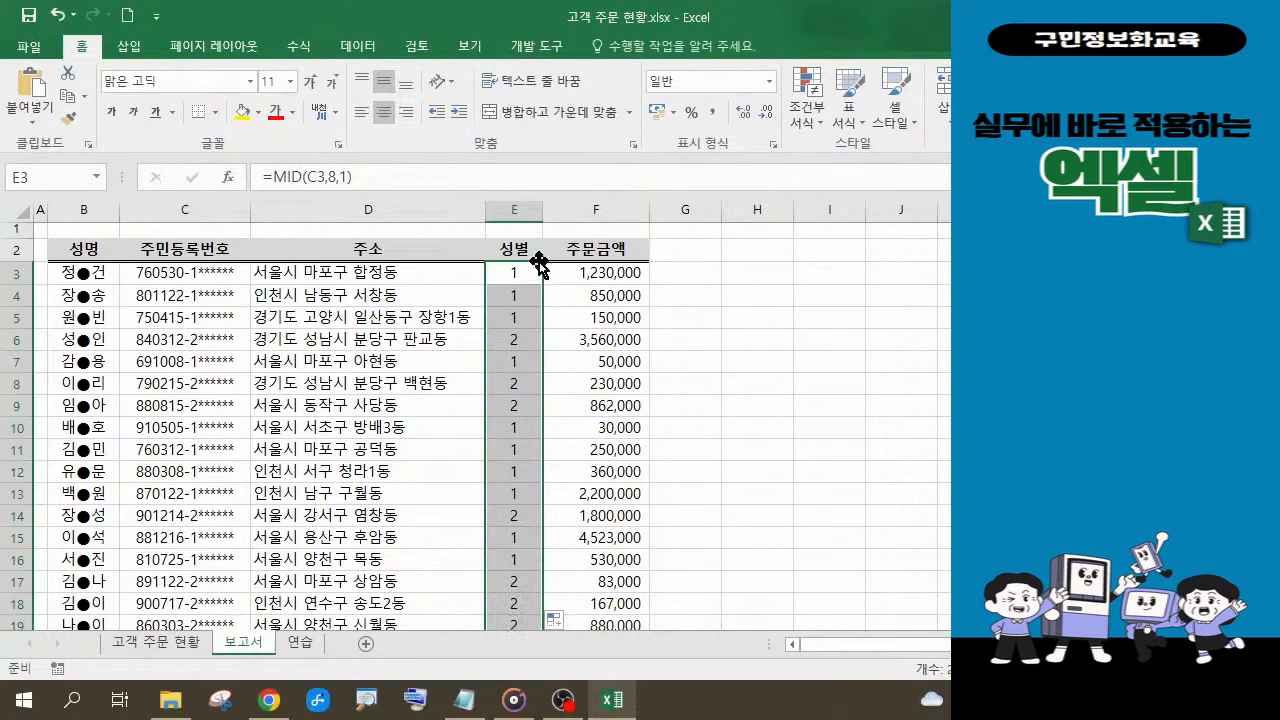
scroll(538, 372, down, 2)
scroll(541, 381, down, 2)
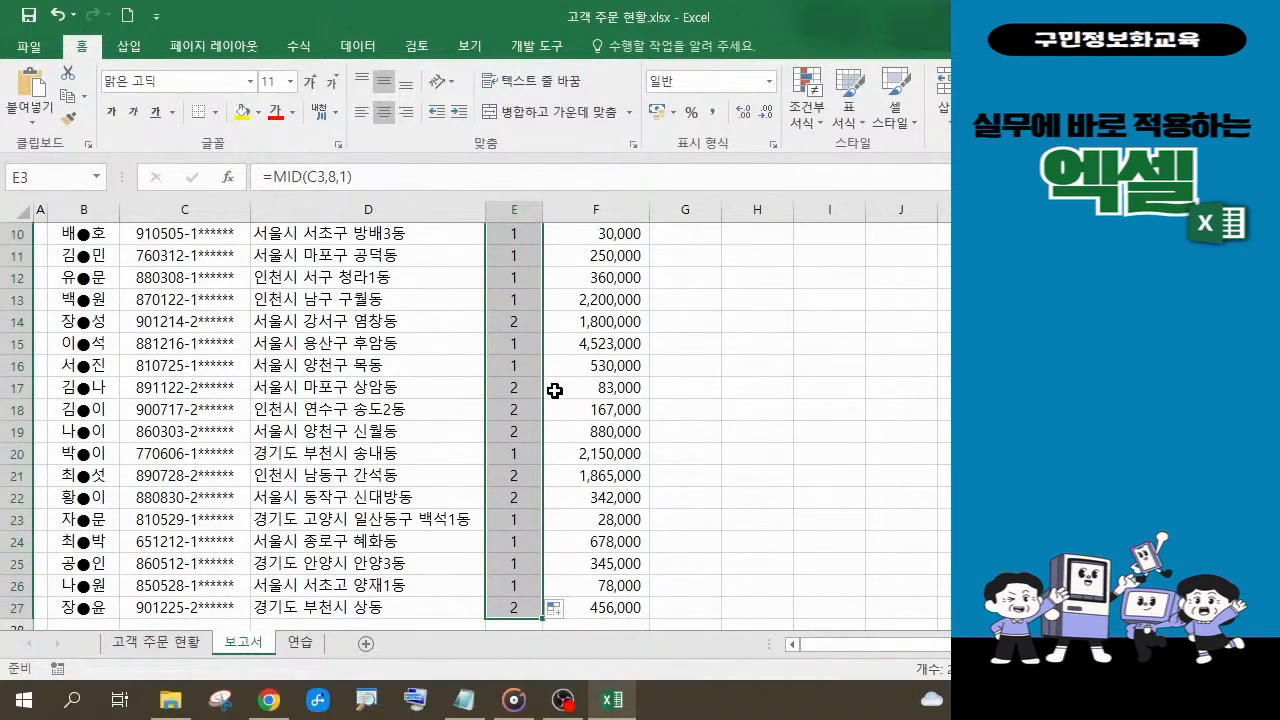
scroll(541, 381, up, 3)
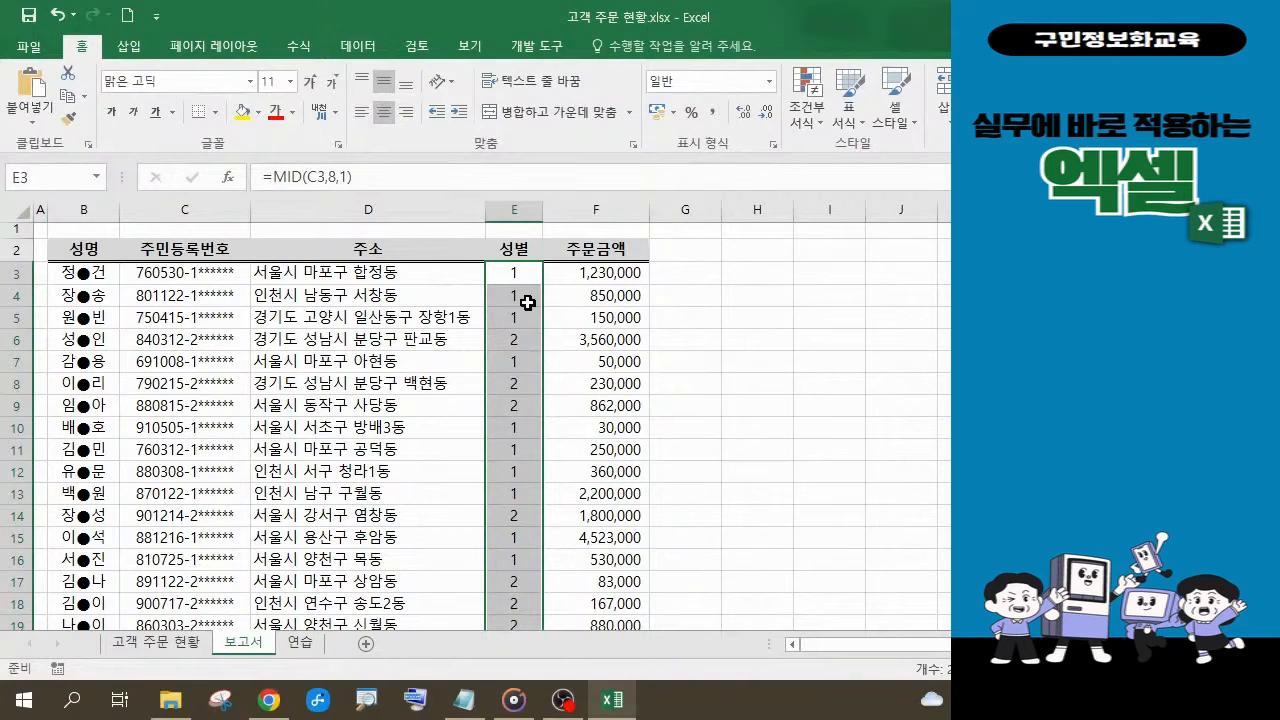
Wrap the MID formula in E3 in an IF that returns "남" when the digit equals "1" and "여" otherwise.
click(360, 178)
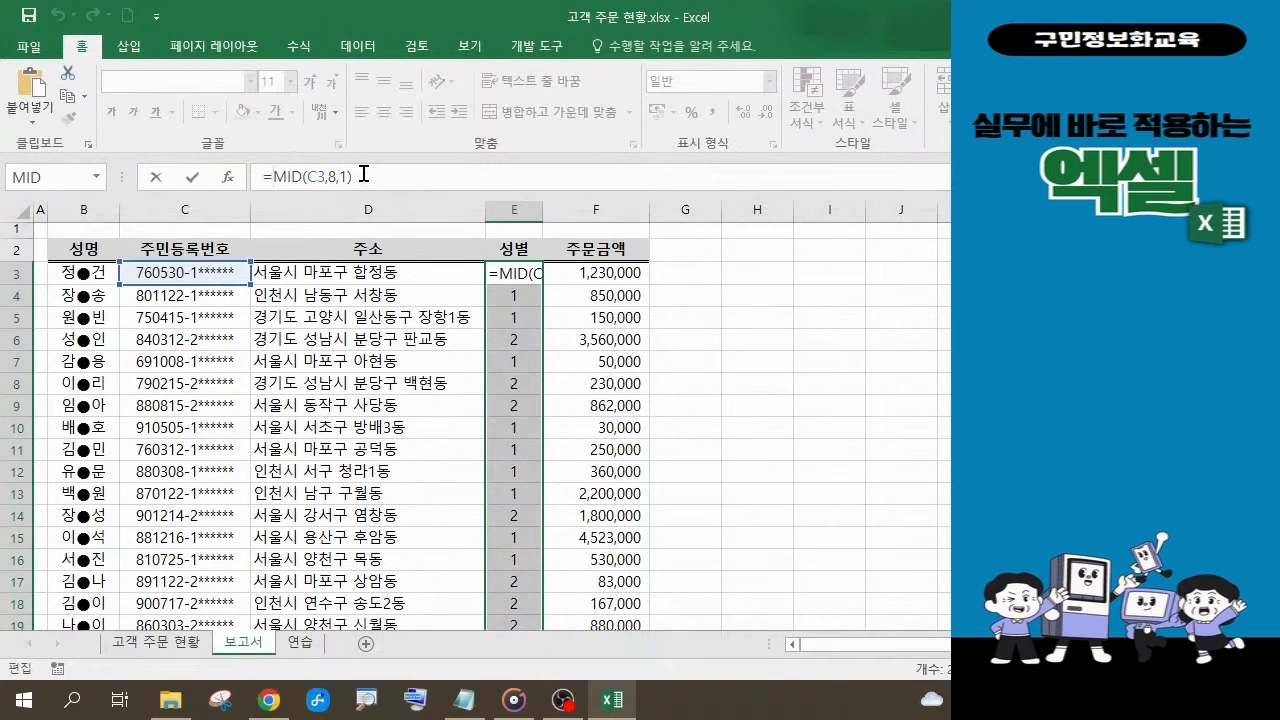
text(i)
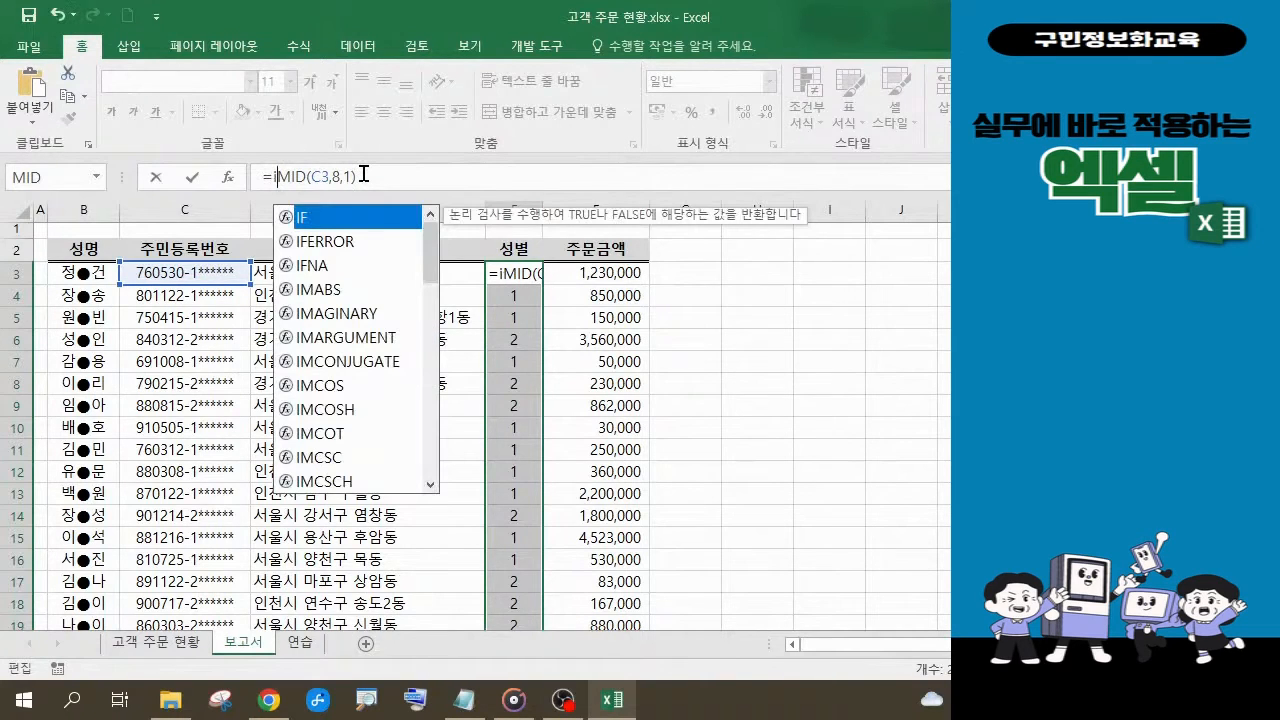
double_click(325, 218)
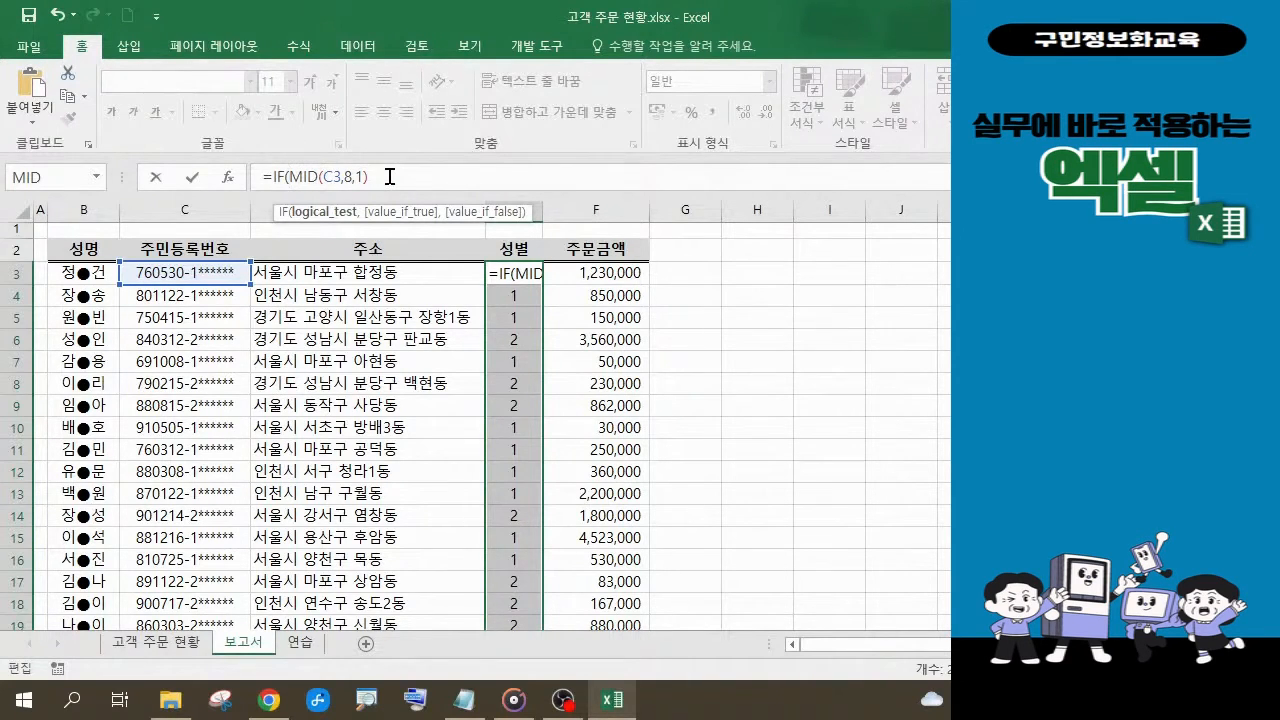
text(="1")
text(,)
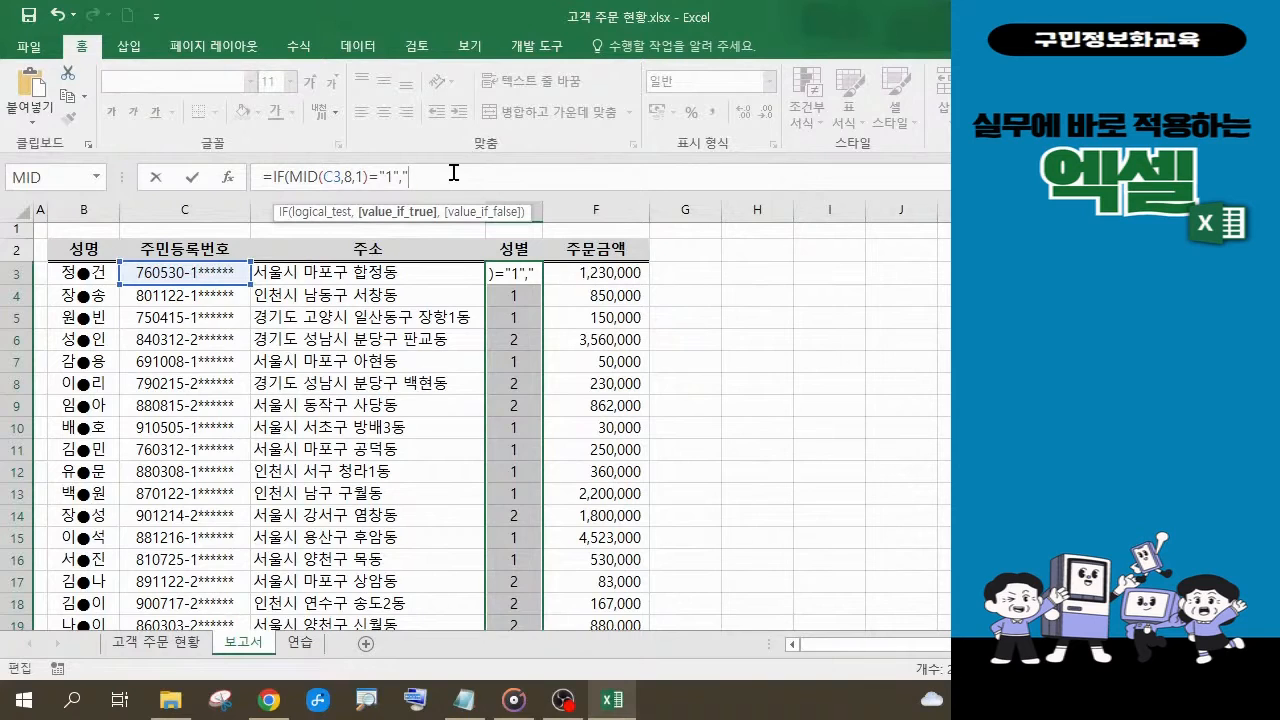
text("남",")
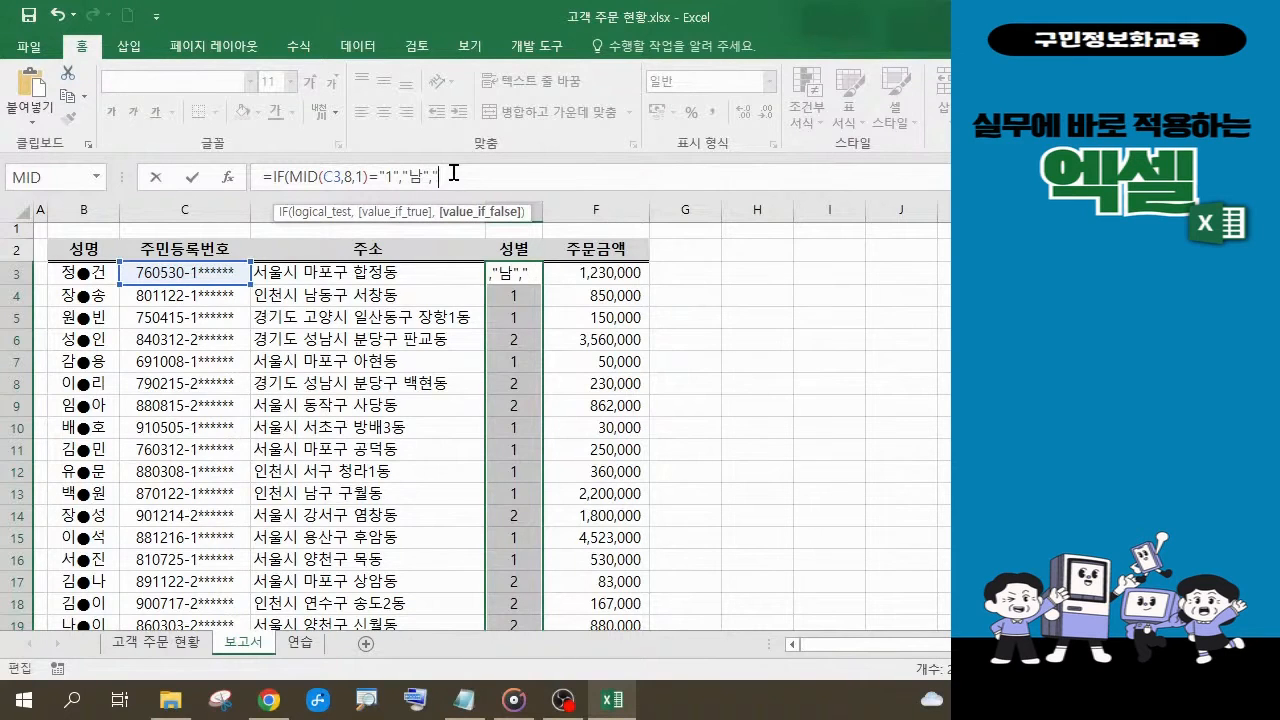
text(여"))
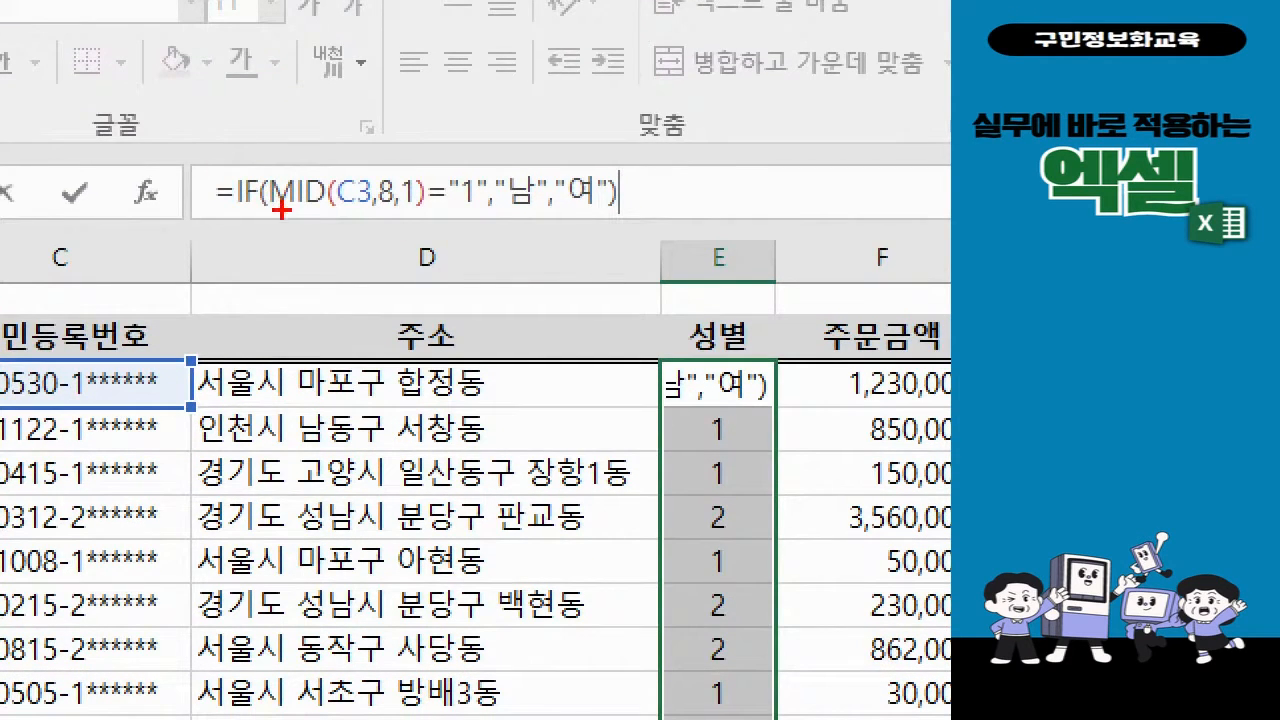
mouse_move(262, 166)
mouse_down()
mouse_move(372, 208)
mouse_move(492, 210)
mouse_up()
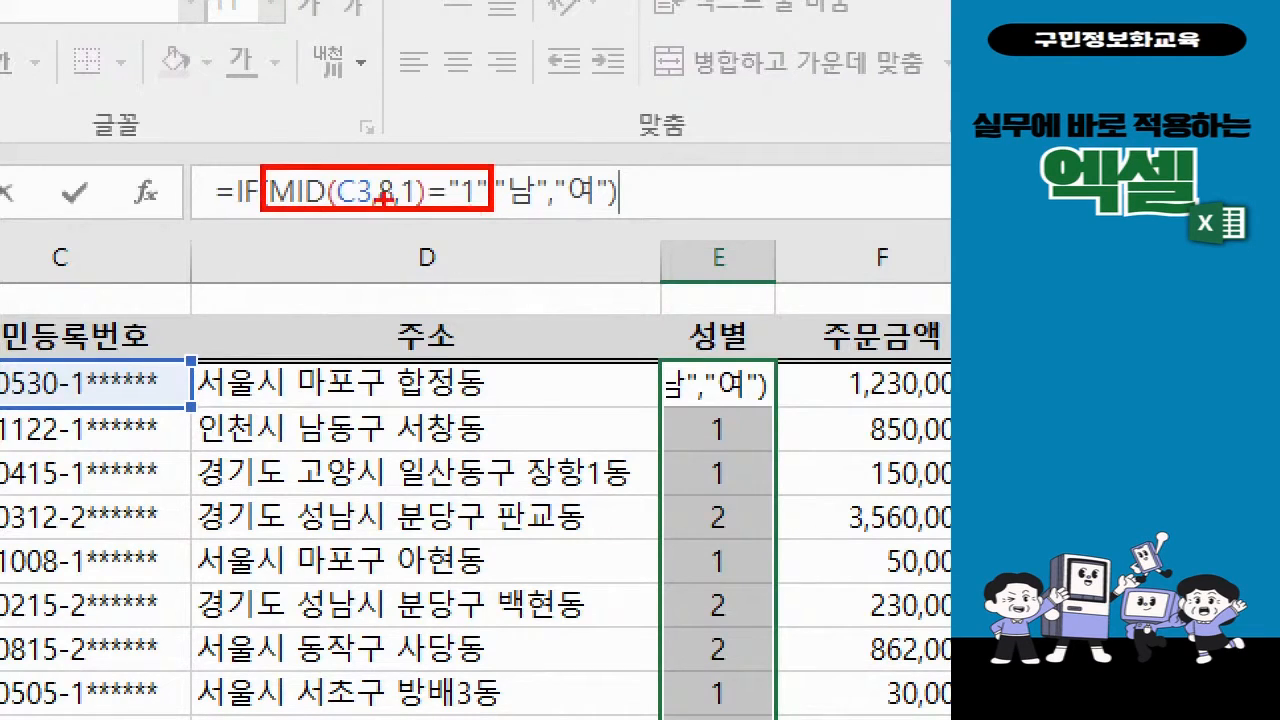
mouse_move(432, 200)
mouse_down()
mouse_move(405, 258)
mouse_move(318, 290)
mouse_move(352, 254)
mouse_move(362, 278)
mouse_move(343, 311)
mouse_move(373, 315)
mouse_up()
mouse_move(370, 258)
mouse_down()
mouse_move(389, 258)
mouse_move(366, 300)
mouse_move(414, 293)
mouse_move(413, 318)
mouse_move(396, 324)
mouse_move(440, 325)
mouse_up()
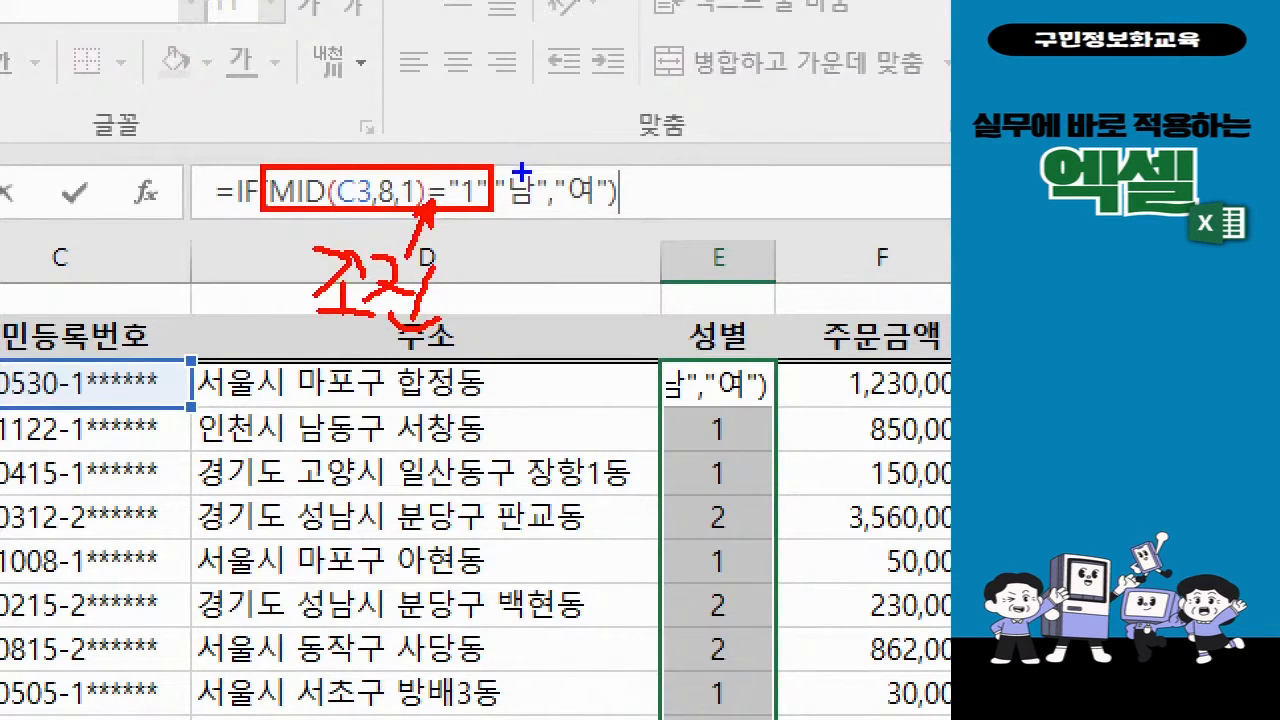
drag(522, 172, 543, 108)
mouse_move(581, 208)
mouse_down()
mouse_move(614, 283)
mouse_move(602, 290)
mouse_up()
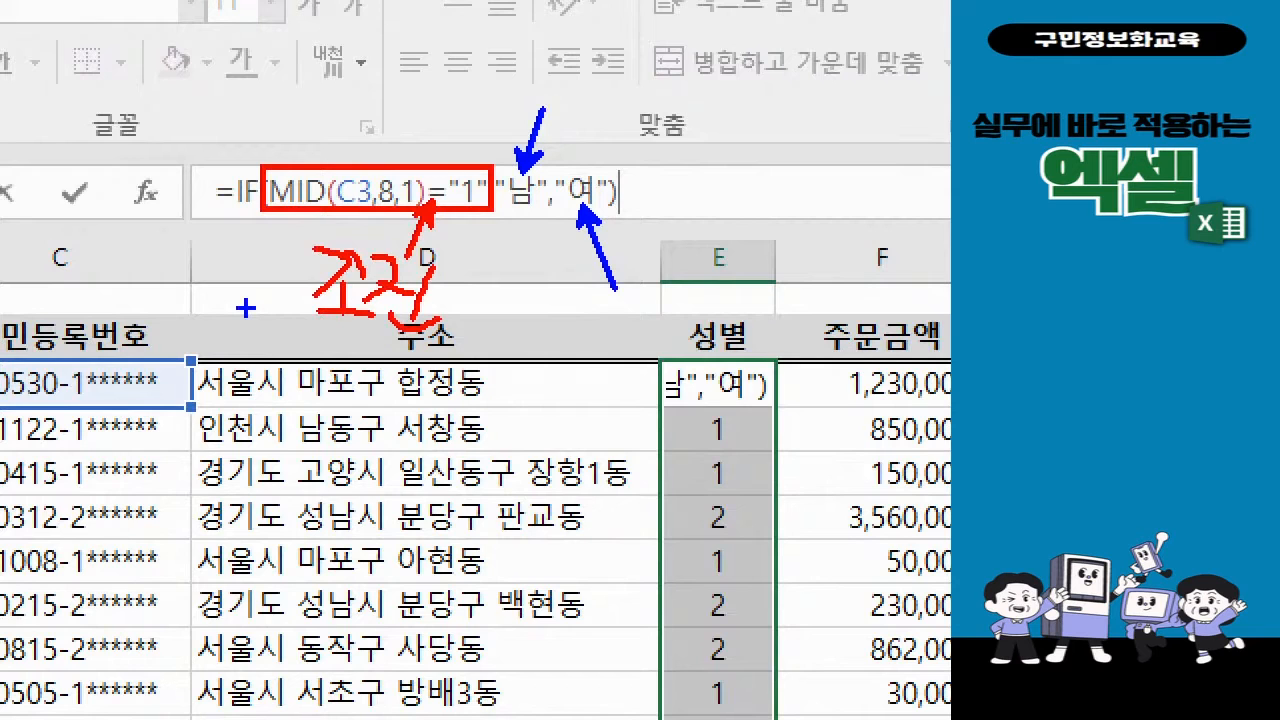
key(Escape)
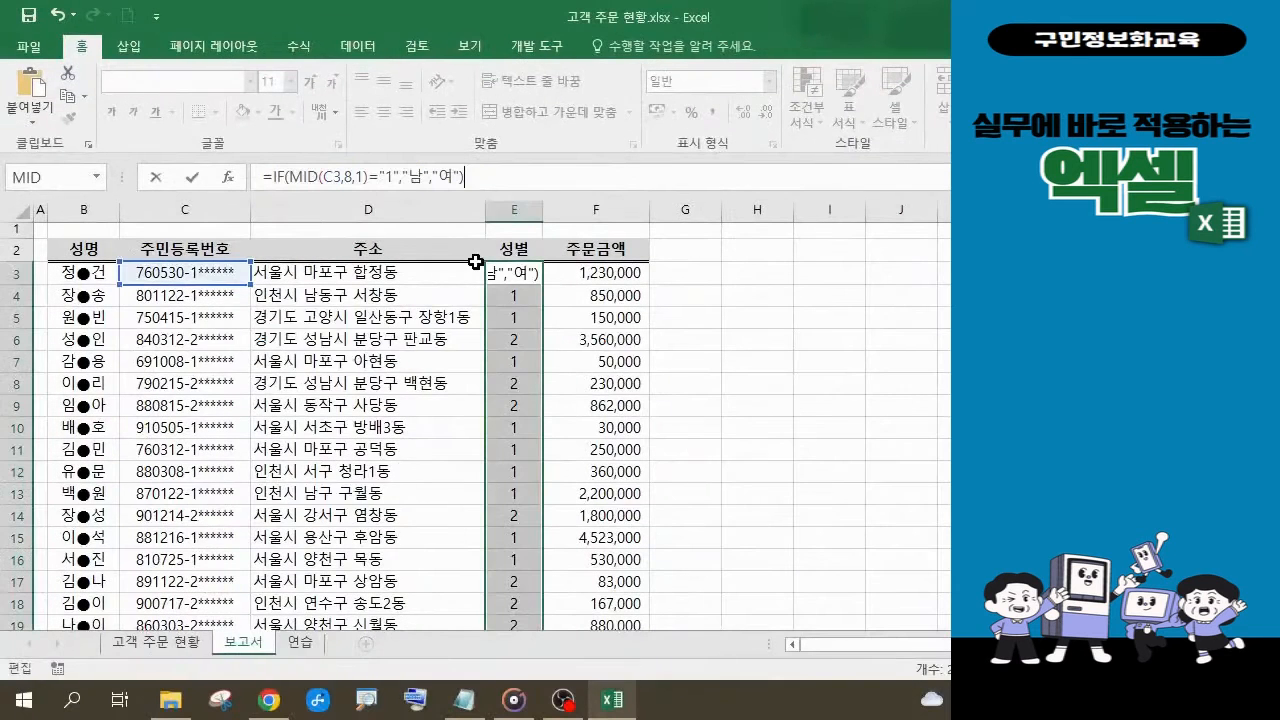
Confirm the IF formula in E3, fill it down the 성별 column to row 27 and check the filled cells.
key(ctrl+Return)
key(Return)
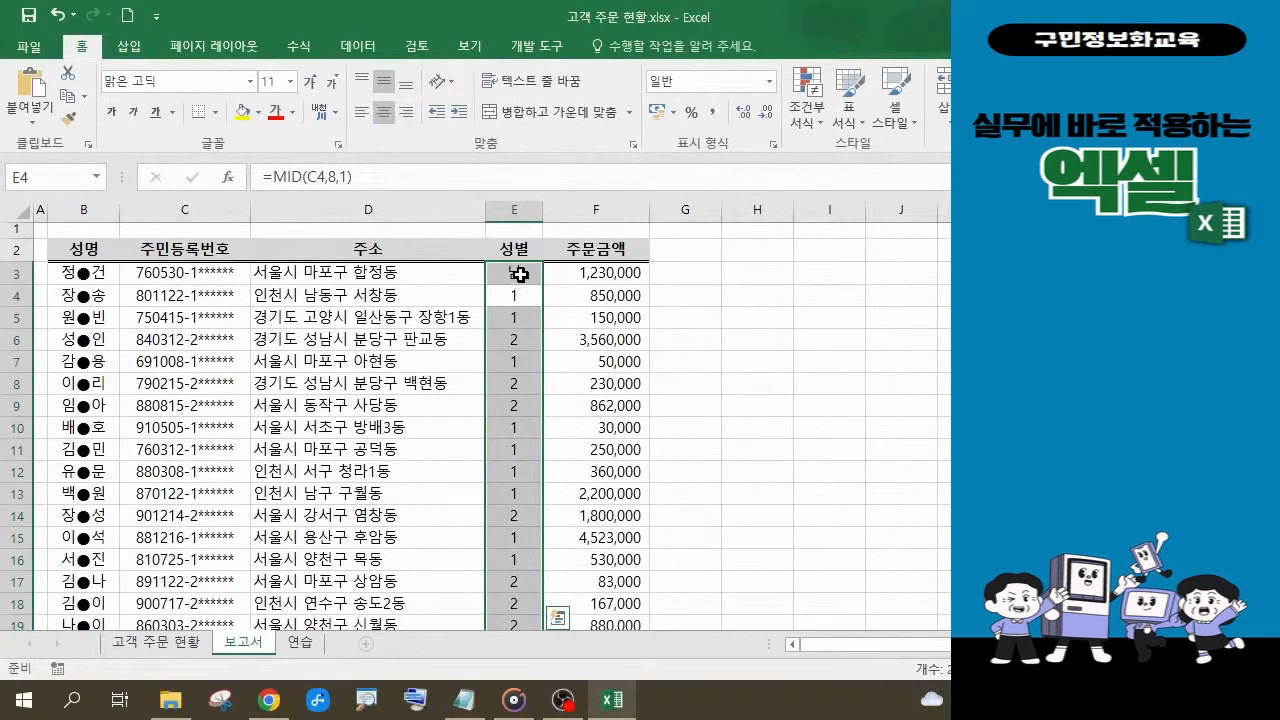
click(520, 274)
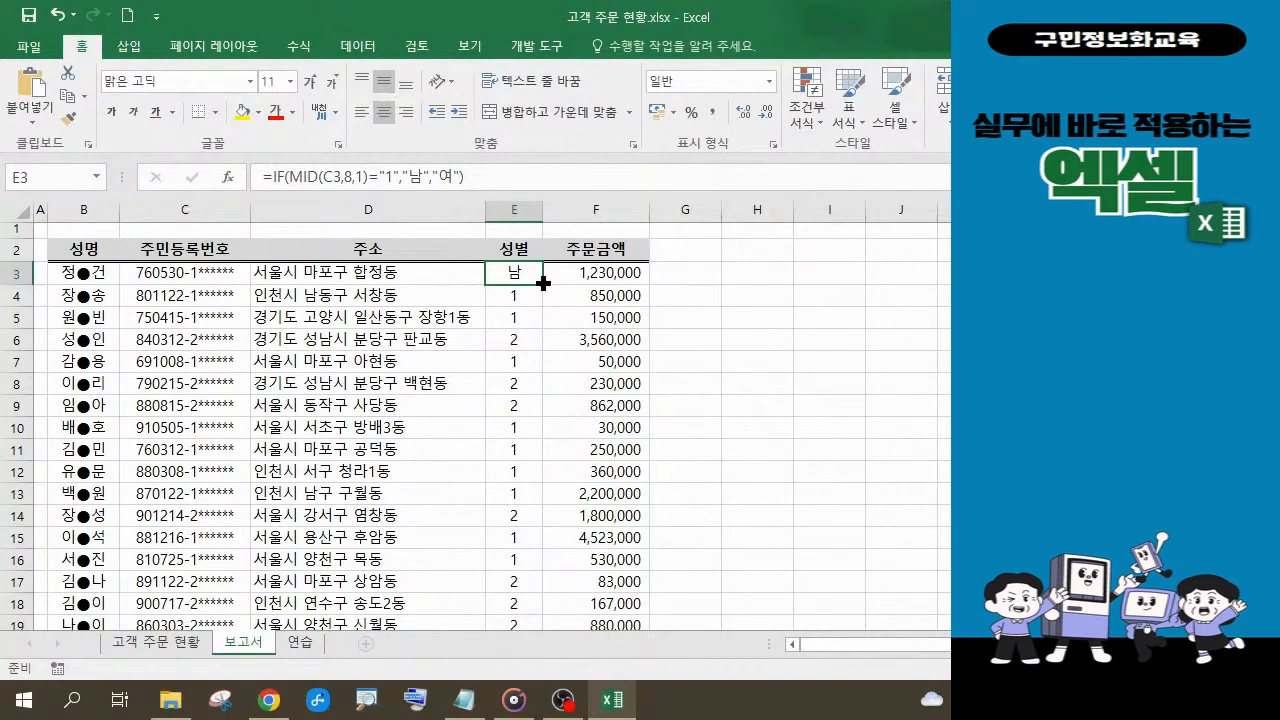
double_click(543, 284)
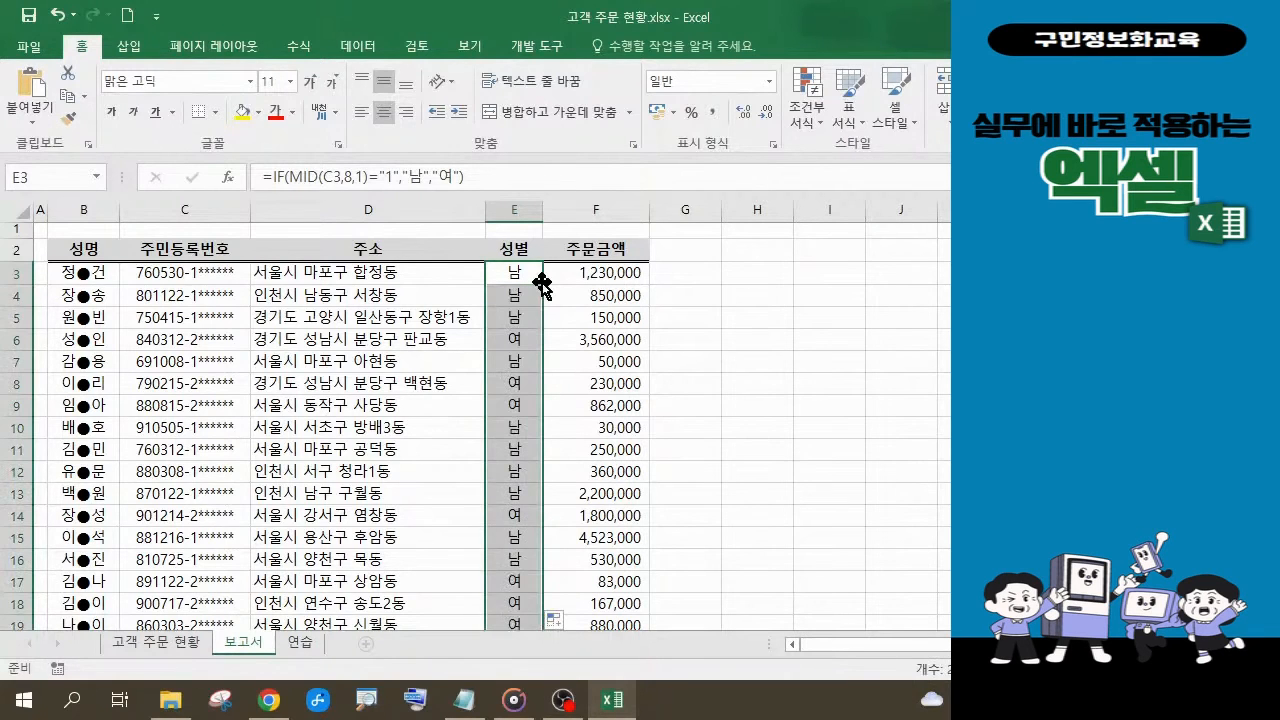
scroll(506, 400, down, 2)
scroll(506, 386, down, 3)
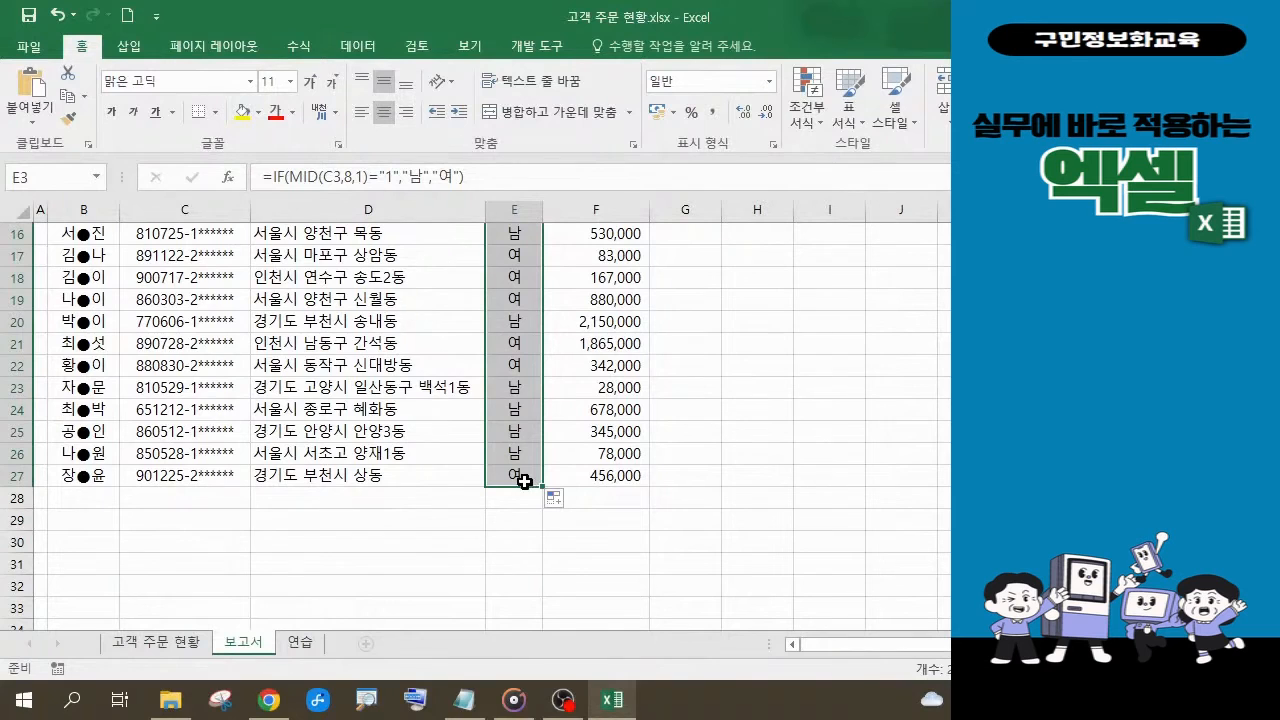
scroll(522, 476, up, 5)
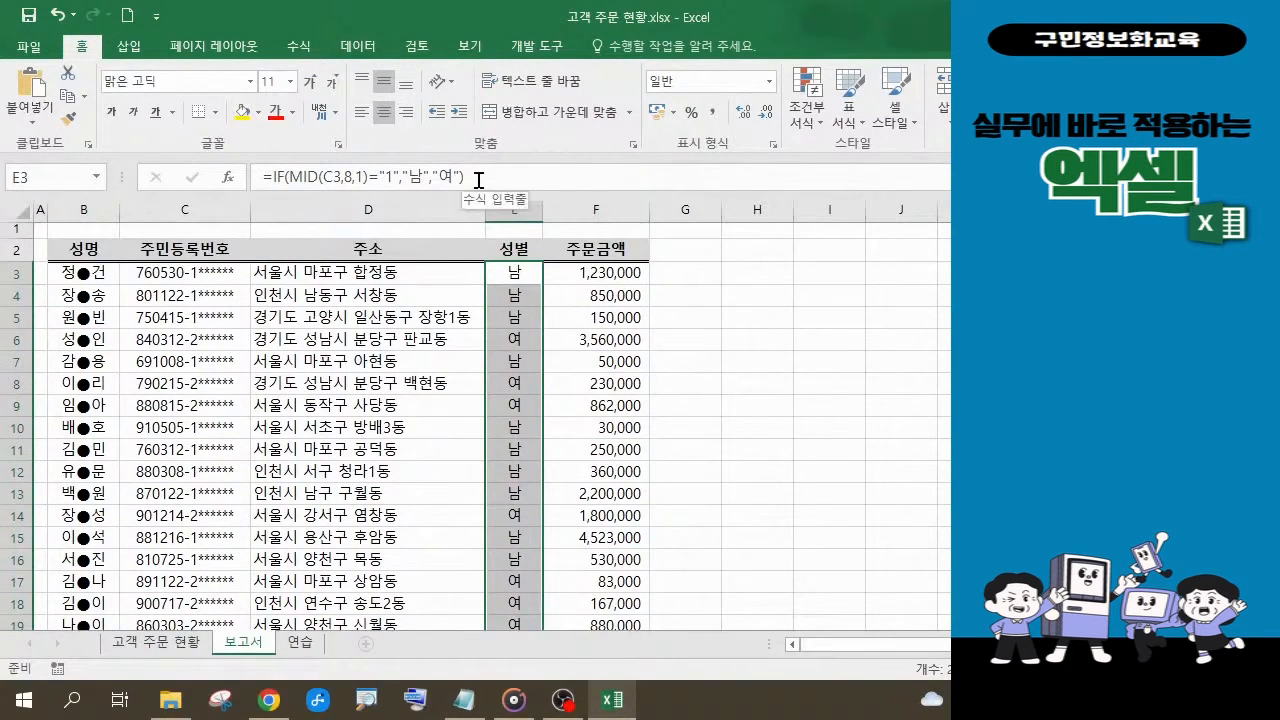
Copy the full text of the IF formula in E3, switch briefly to the Notepad window and close the cell edit.
click(490, 178)
drag(490, 178, 262, 180)
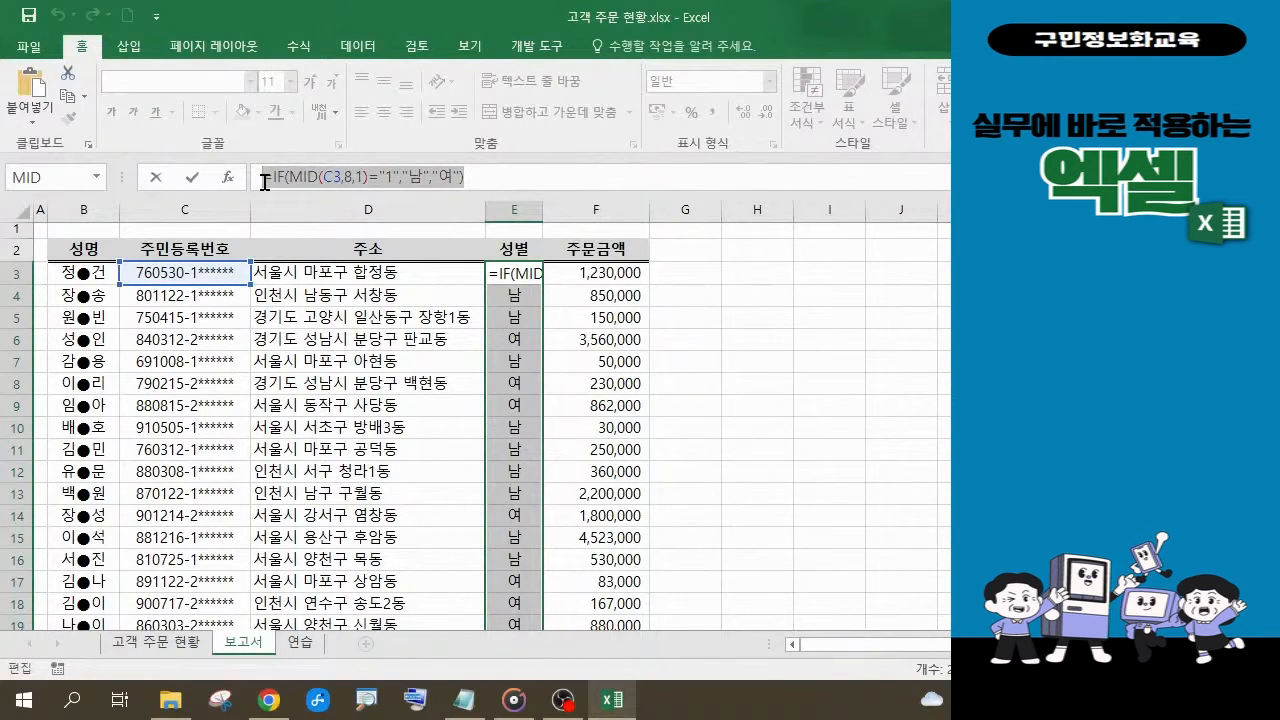
key(ctrl+c)
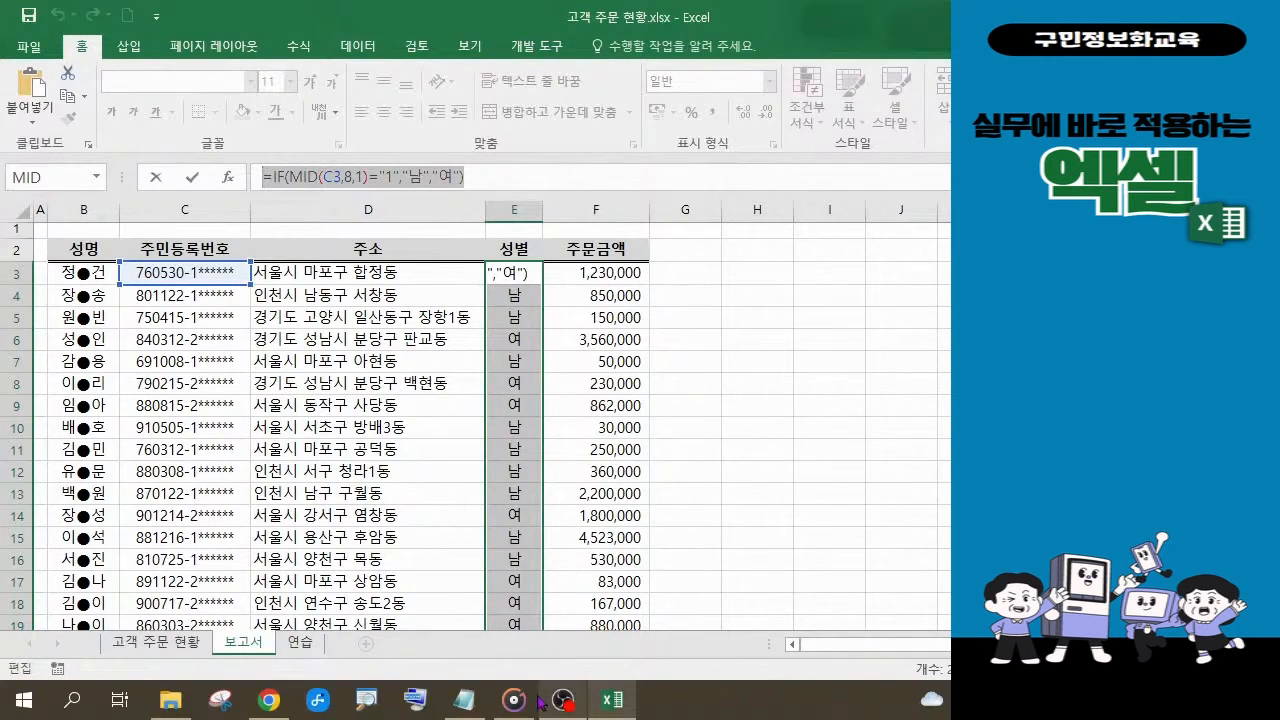
click(464, 700)
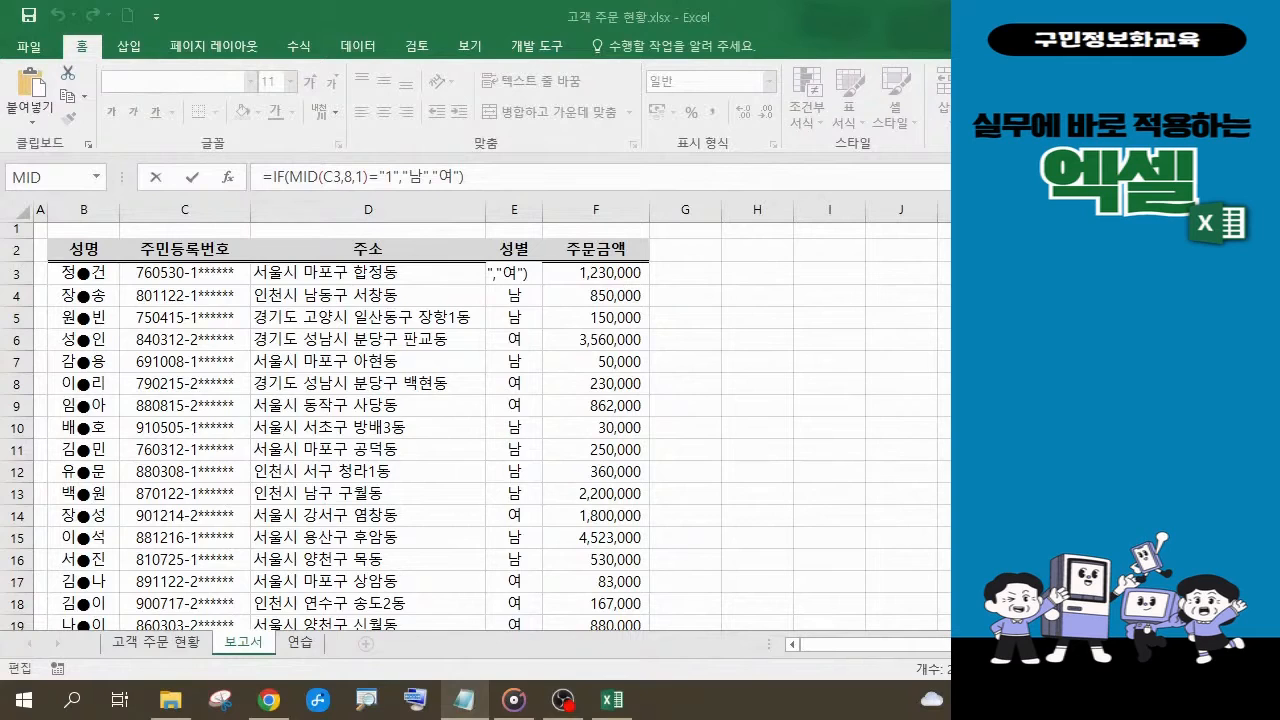
click(480, 179)
click(483, 178)
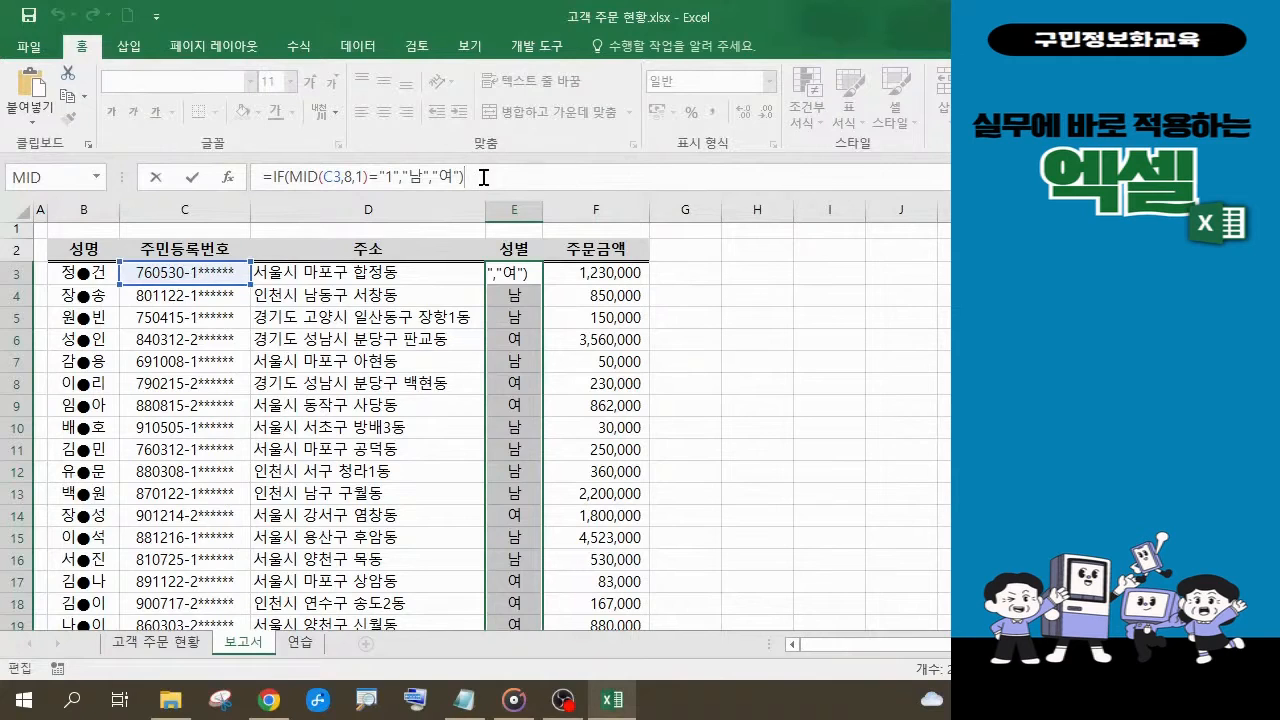
key(Return)
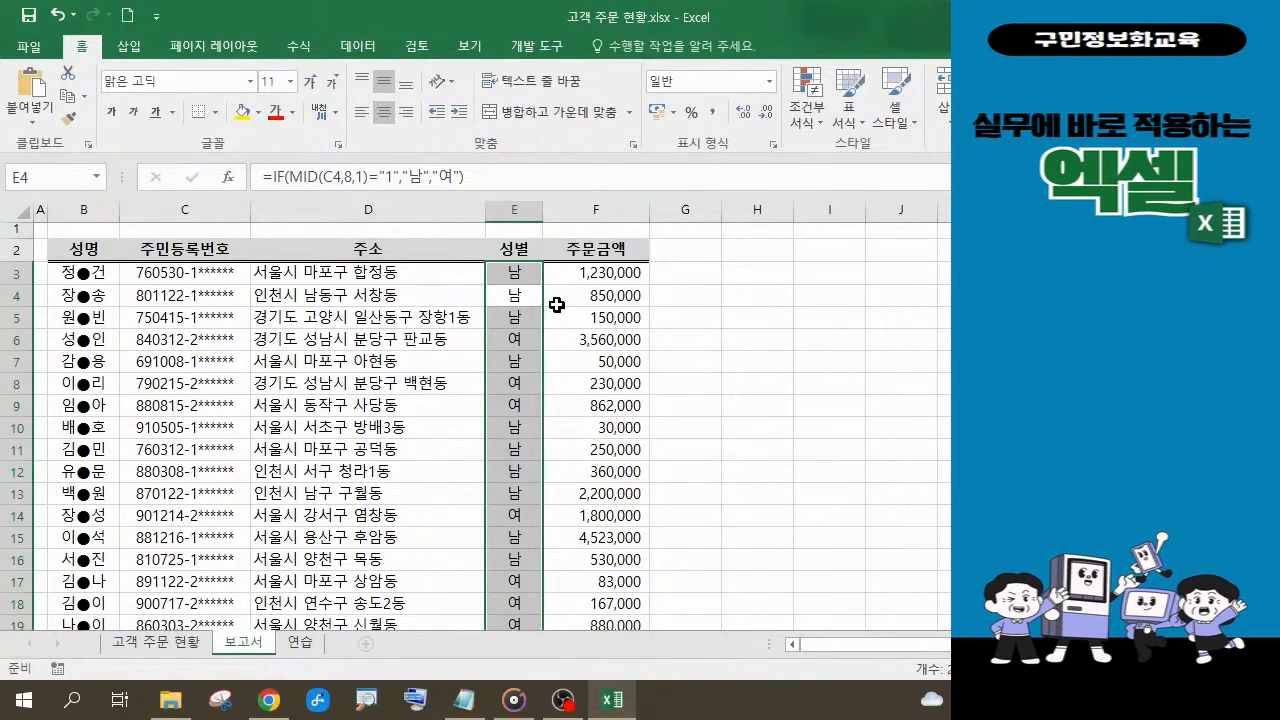
Examine the 성별 results in rows 3 and 6 together with the E3 formula, and save the workbook.
click(531, 274)
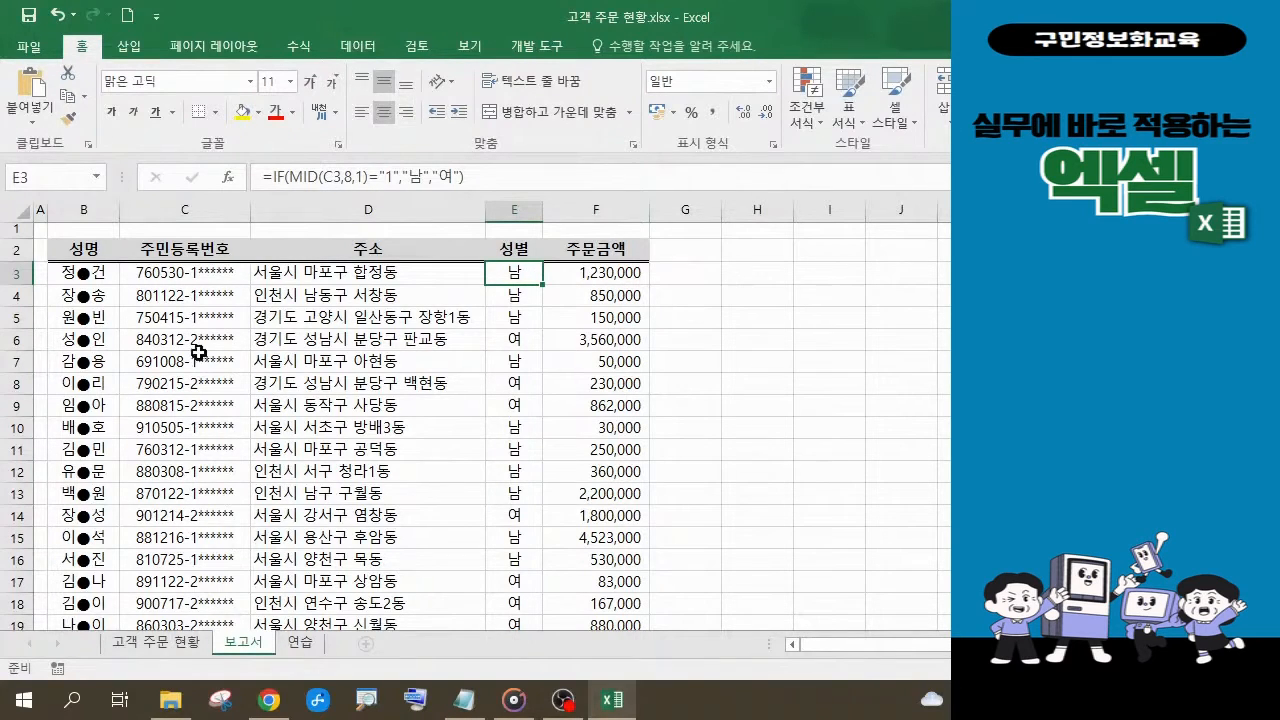
click(20, 274)
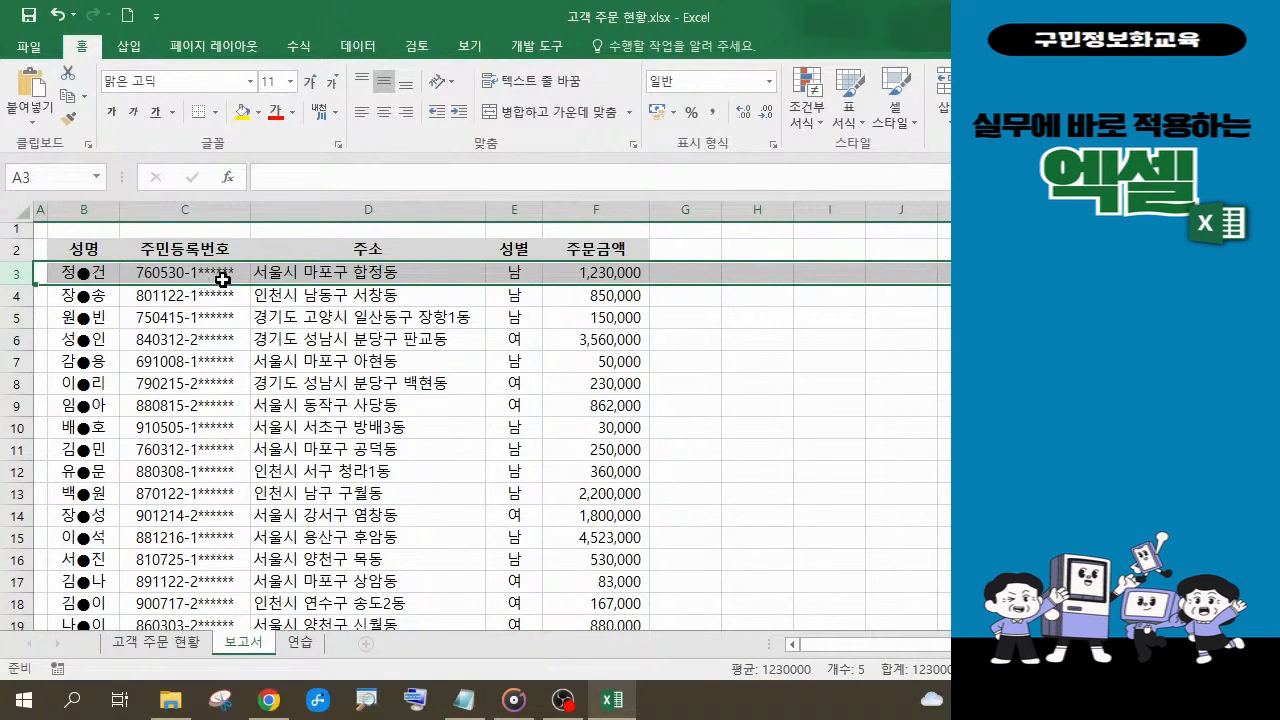
click(18, 341)
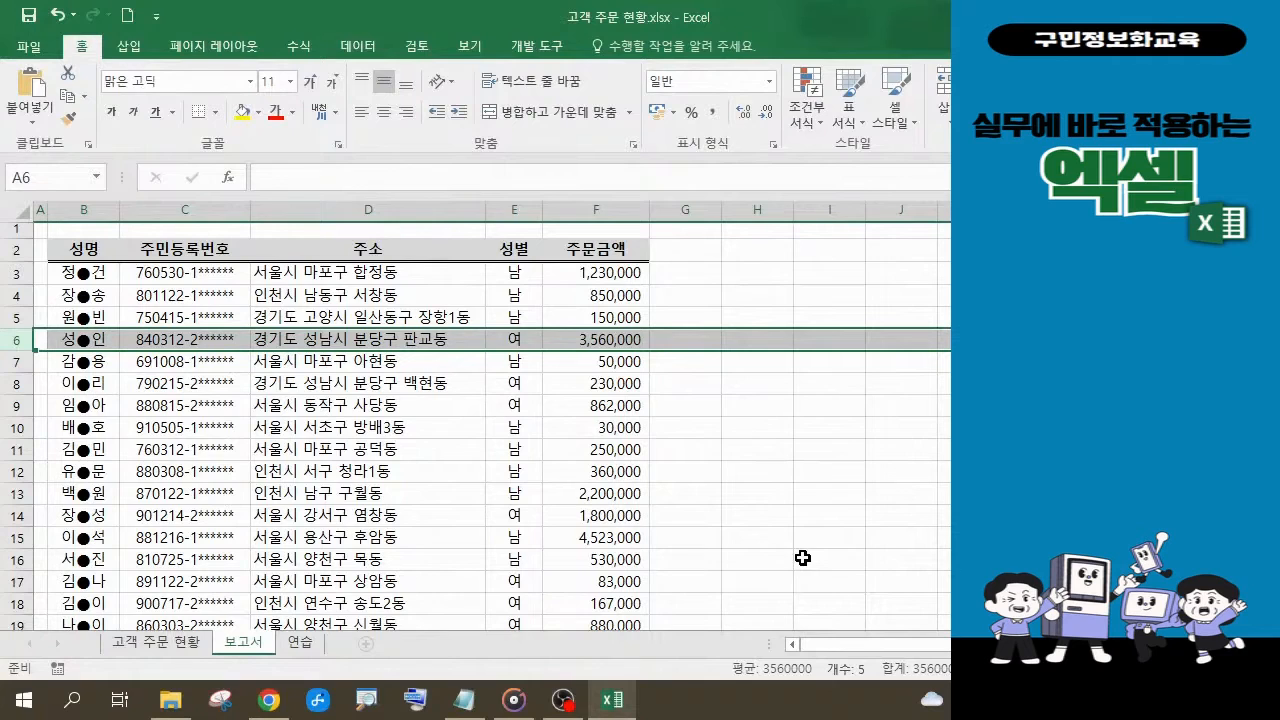
click(523, 276)
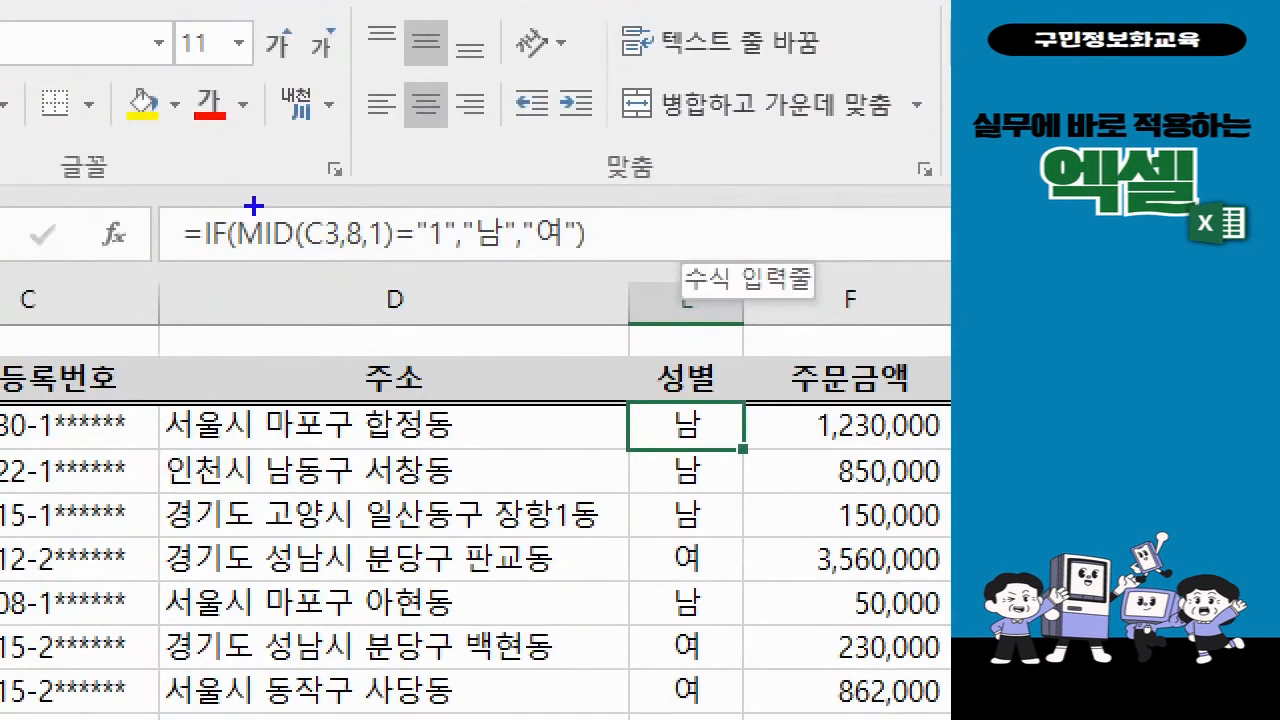
drag(131, 184, 664, 304)
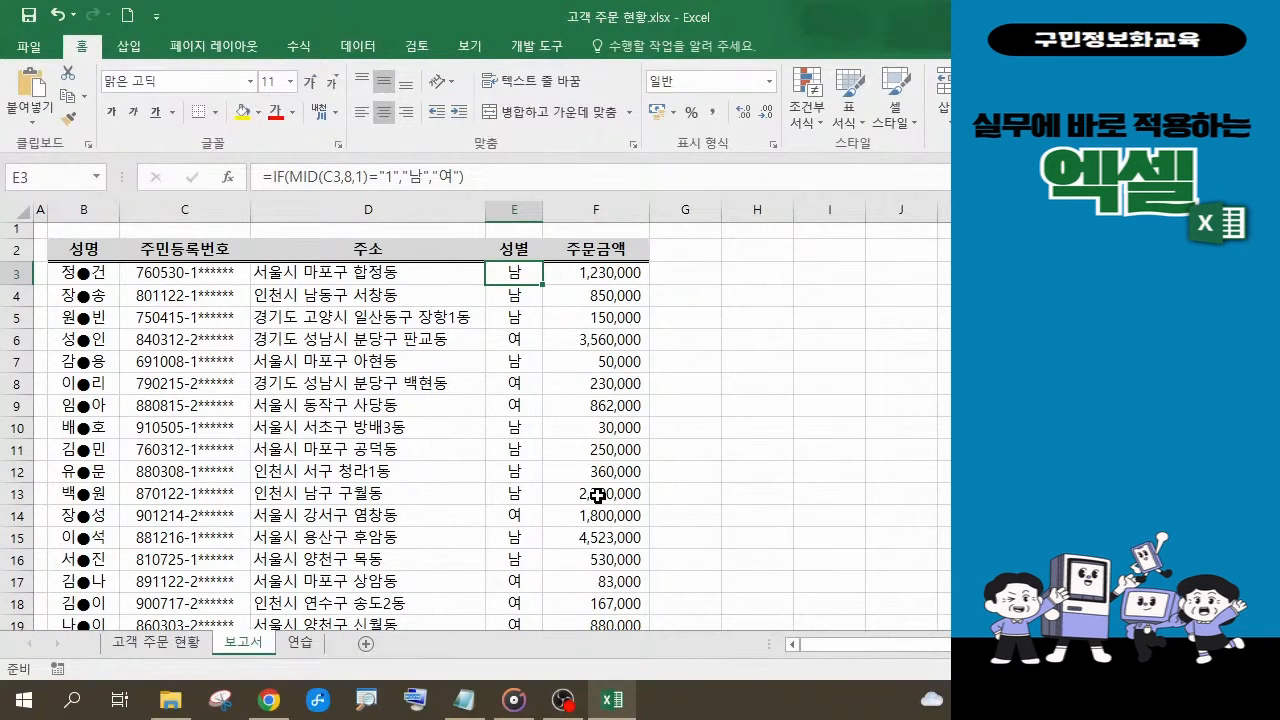
click(28, 15)
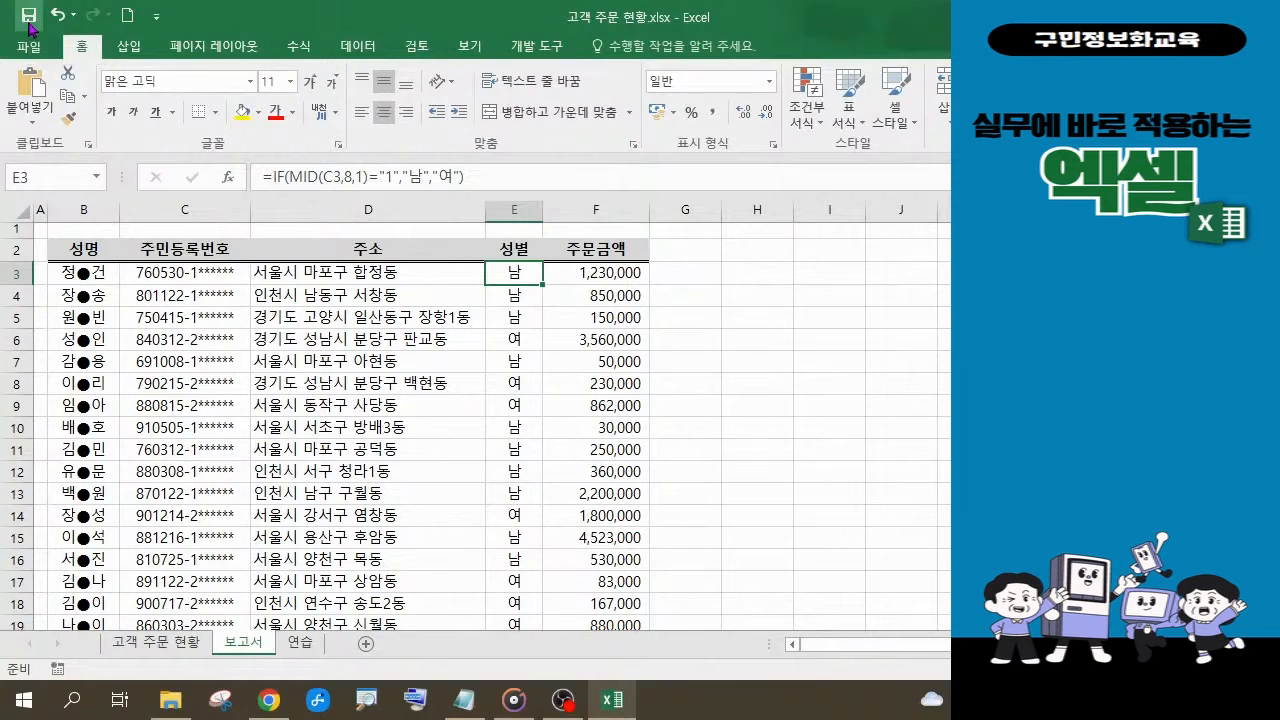
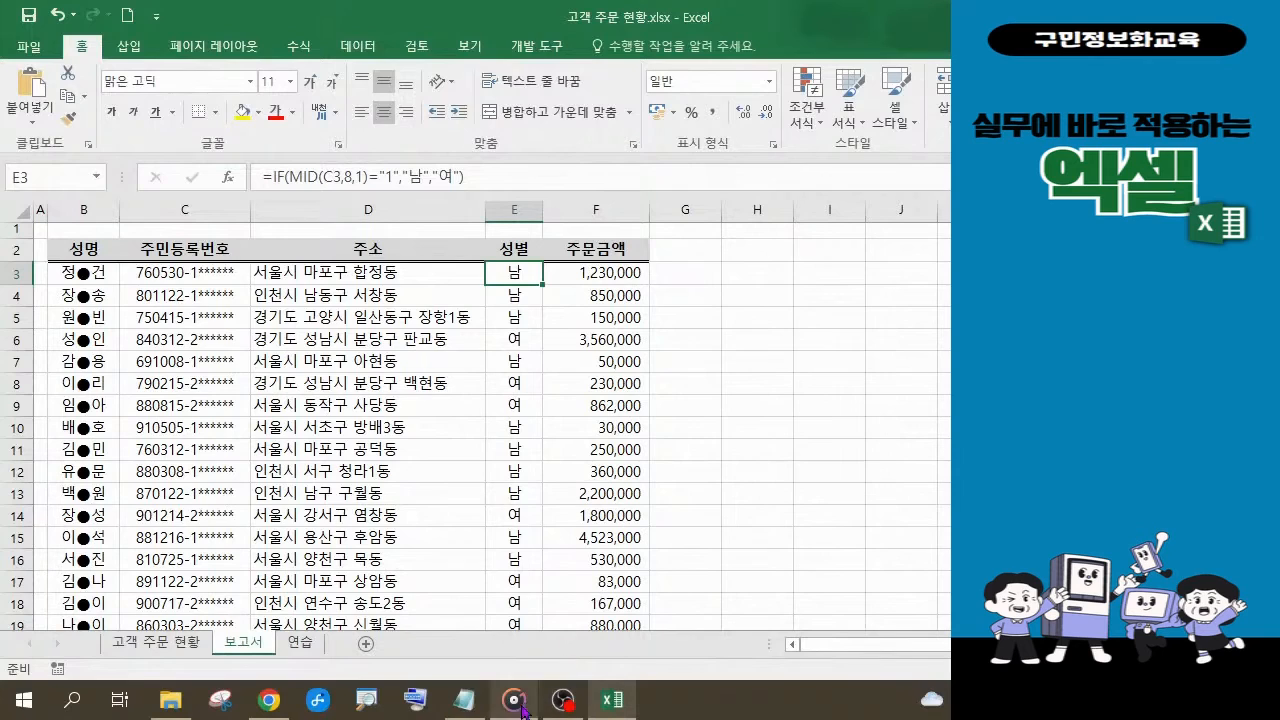
Copy the 성별 and 주문금액 headers from E2:F2 to H3:I3 and select the cell below the new 성별 header.
click(463, 700)
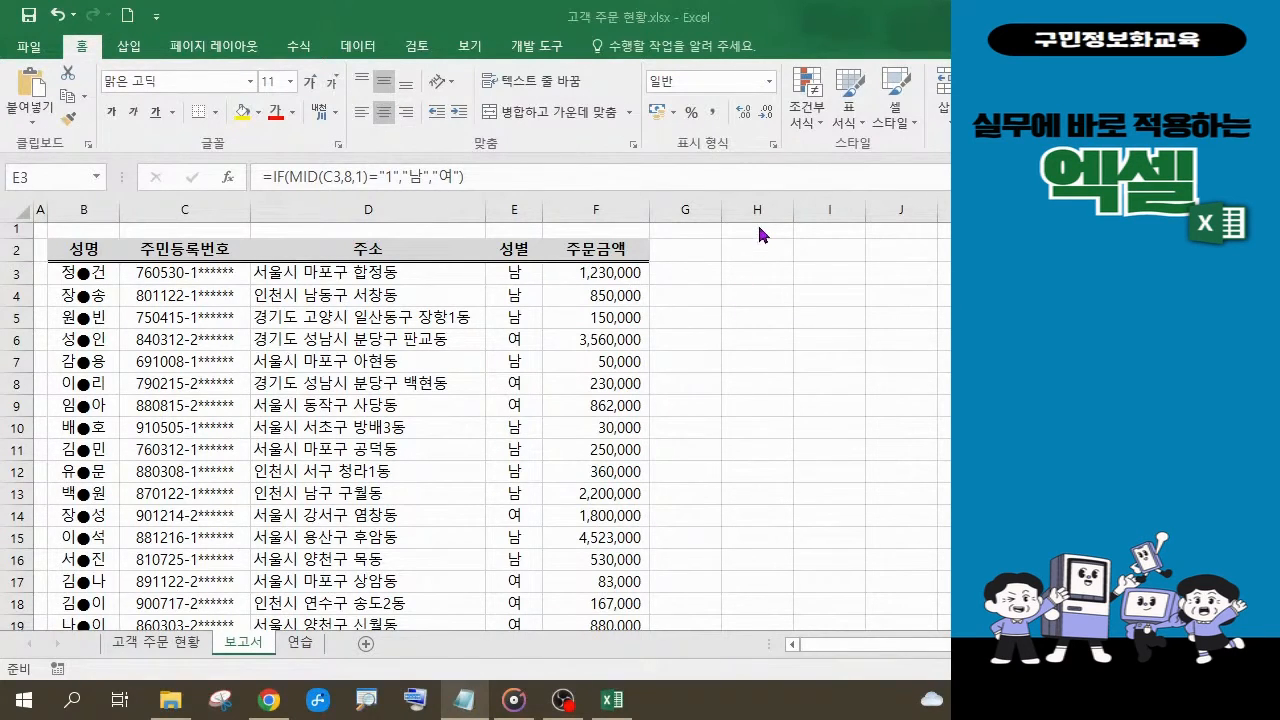
click(757, 273)
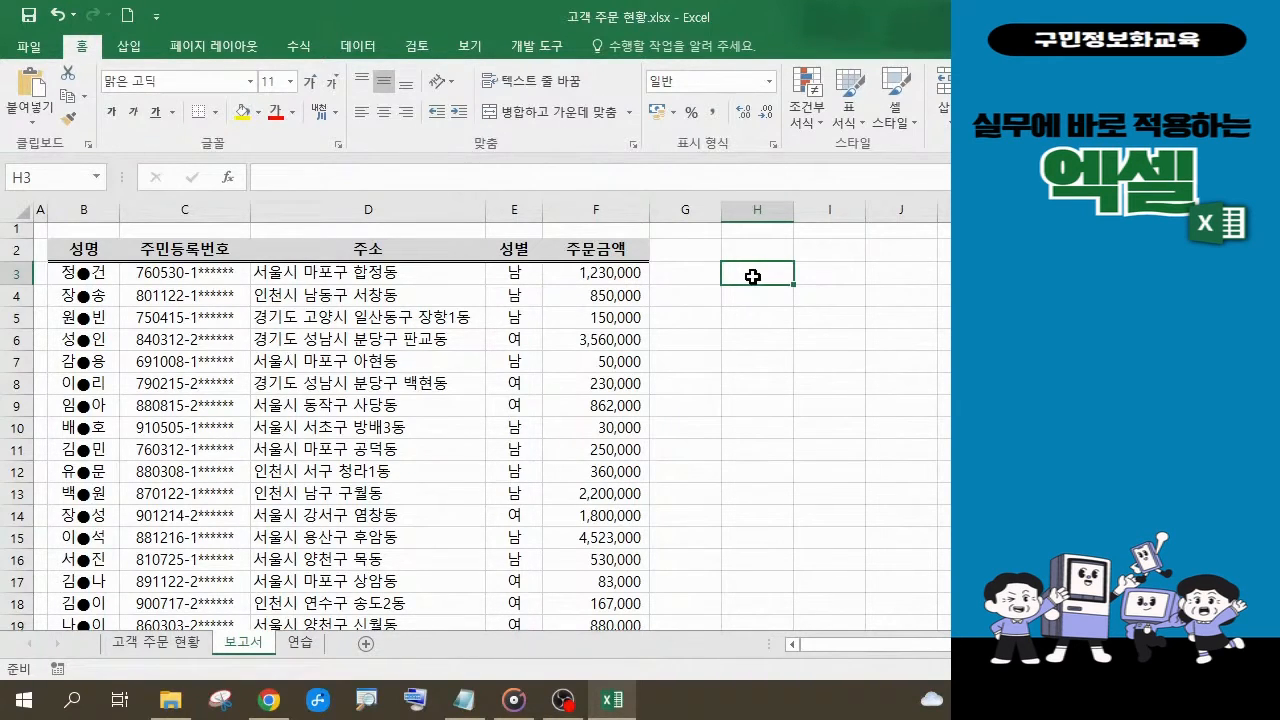
click(523, 250)
drag(523, 250, 590, 259)
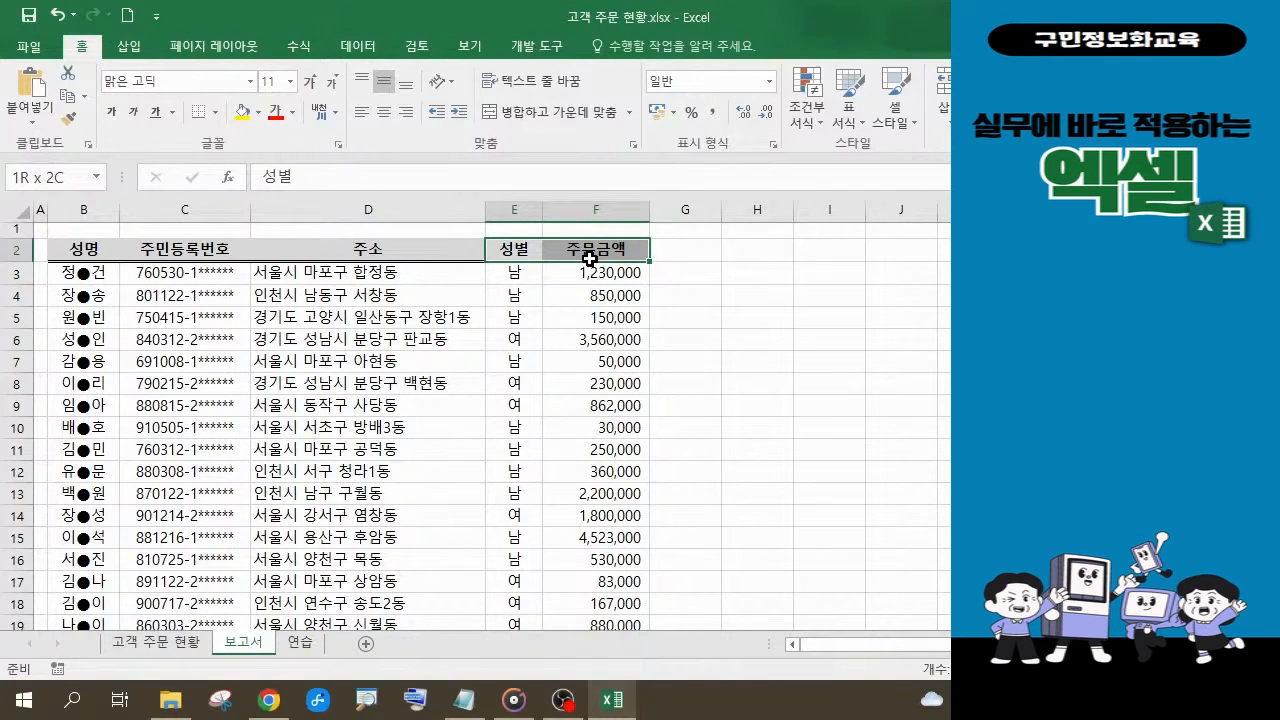
drag(590, 259, 590, 259)
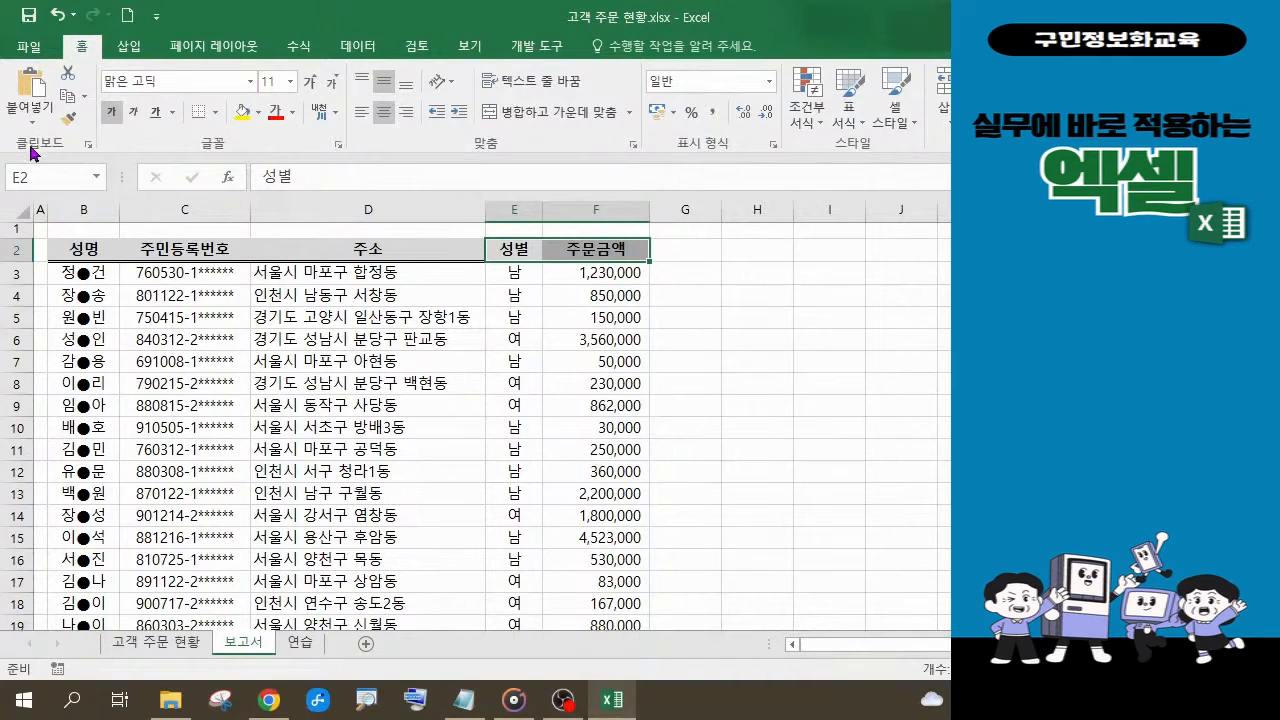
click(72, 104)
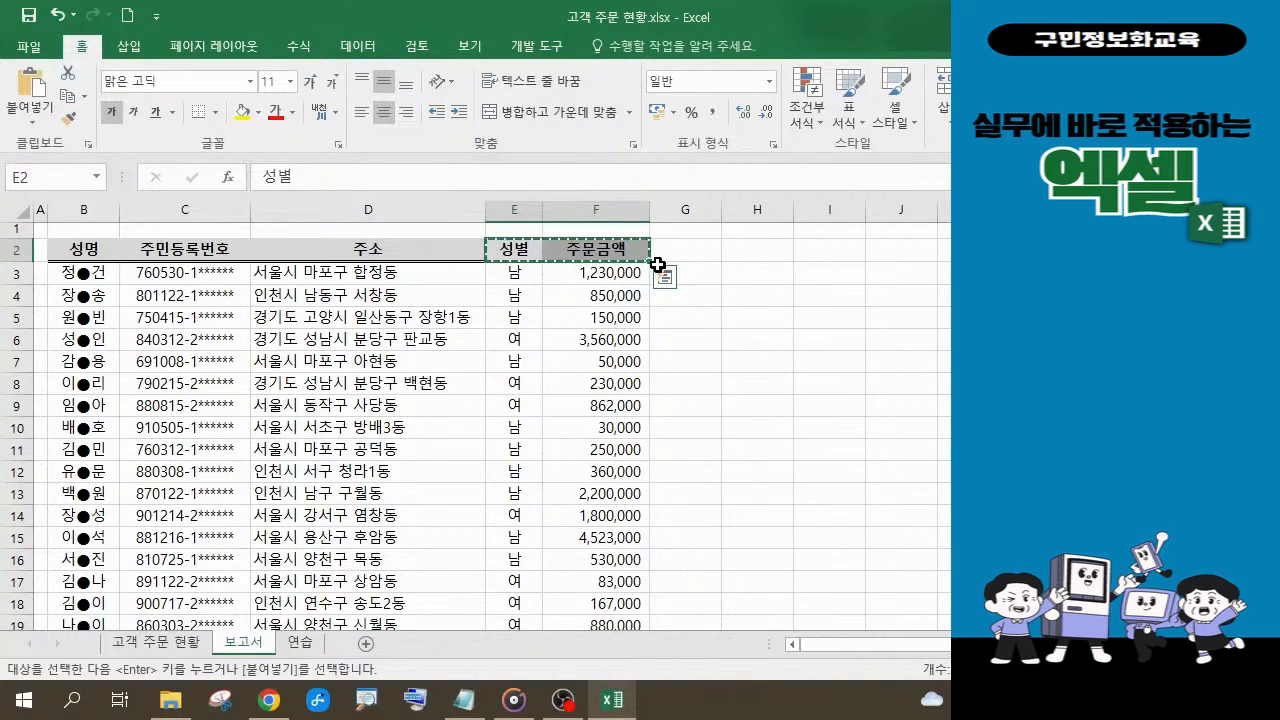
click(762, 283)
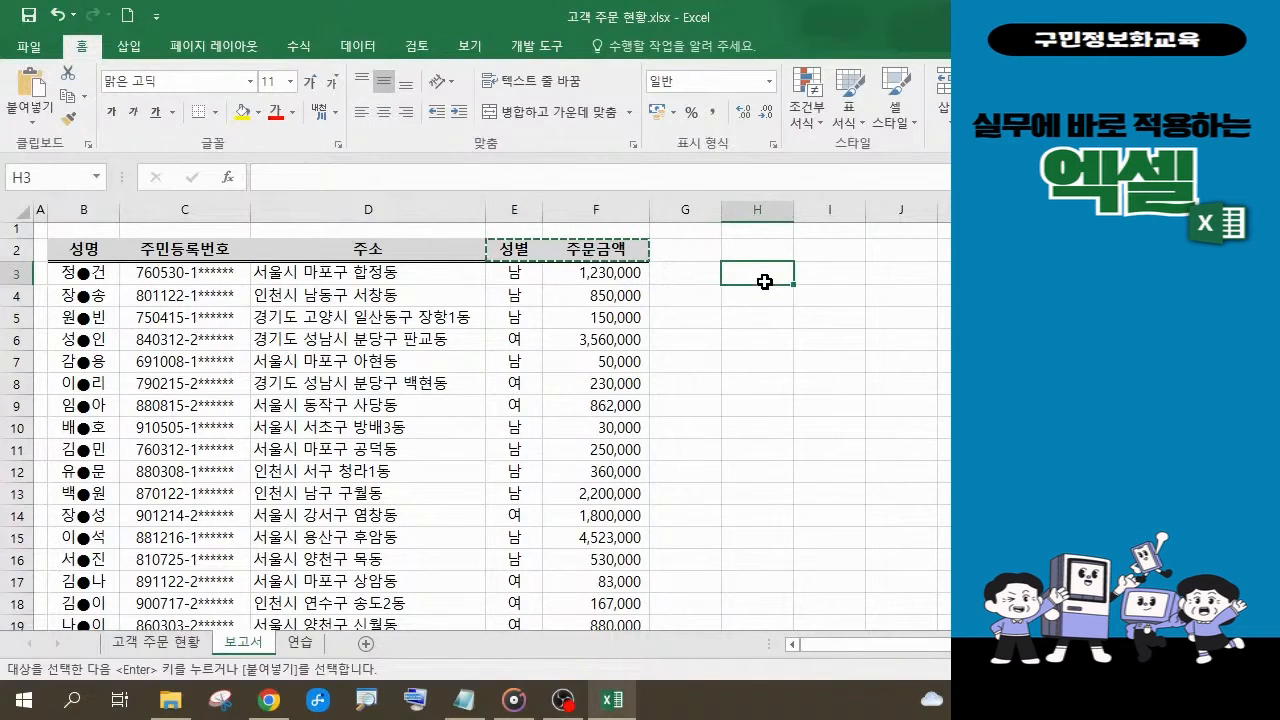
click(26, 103)
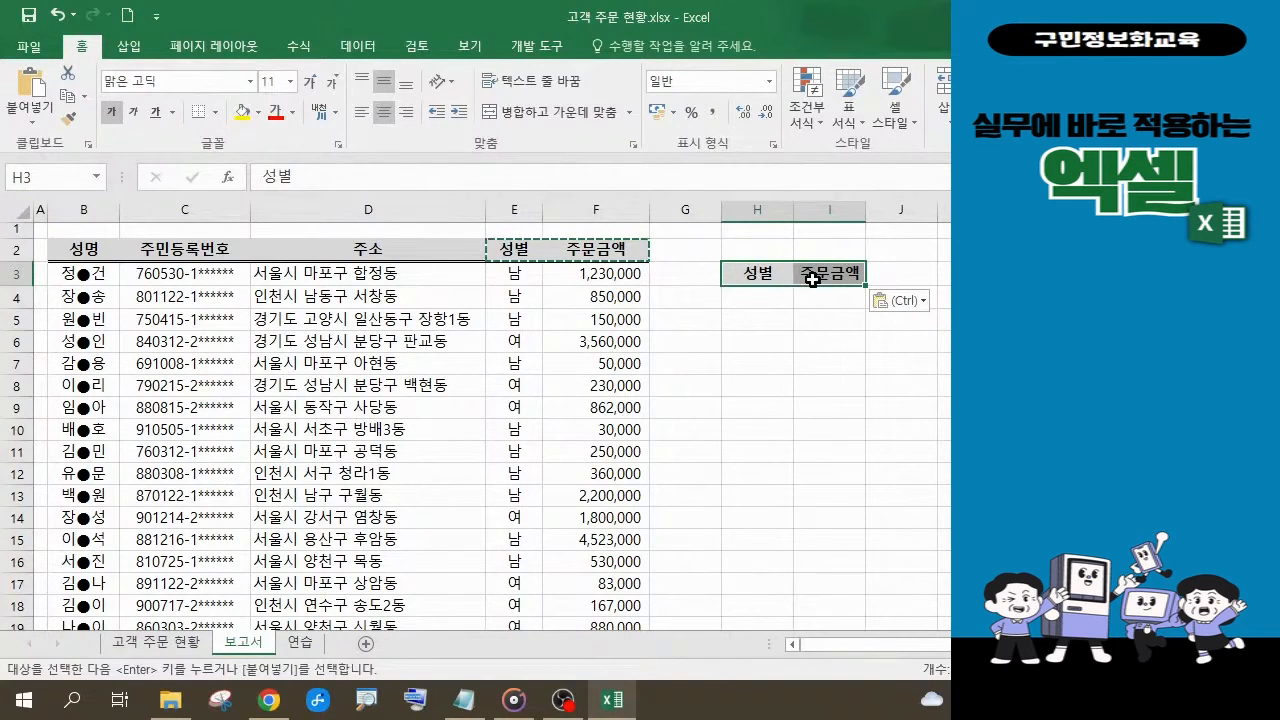
click(766, 301)
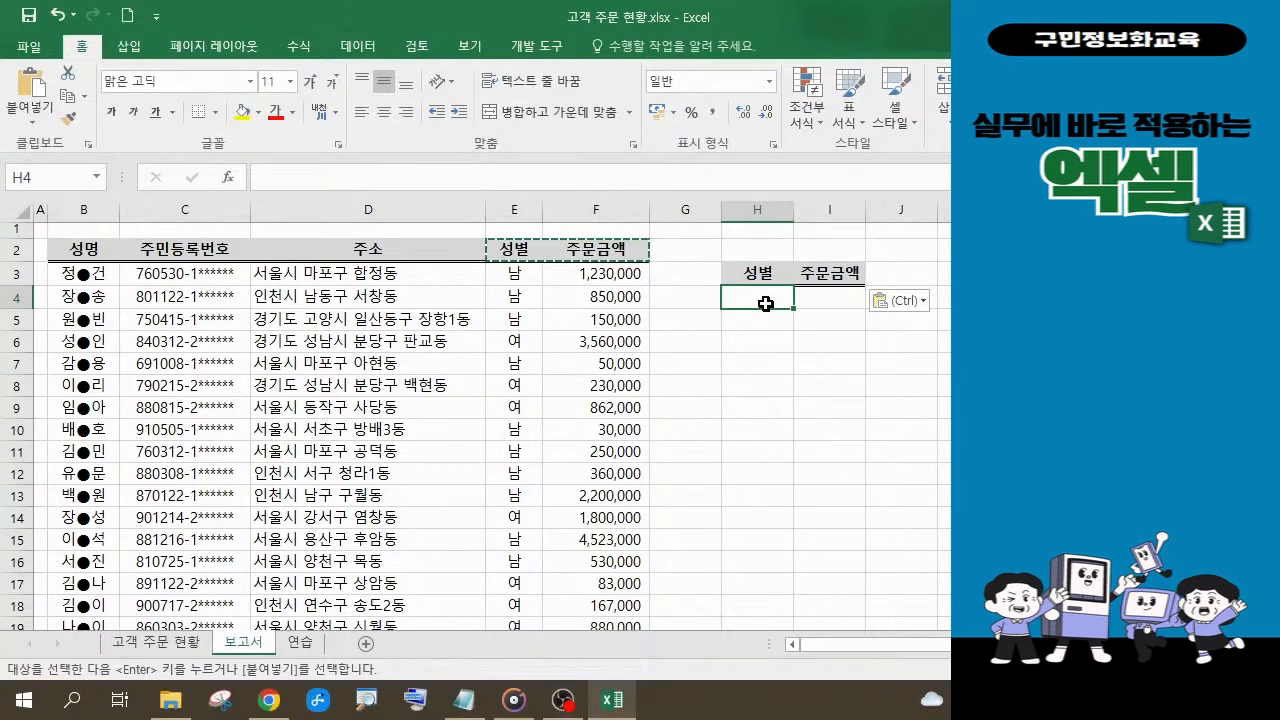
Enter the filter criteria 남 under 성별 in H4 and >=500000 under 주문금액 in I4.
text(남)
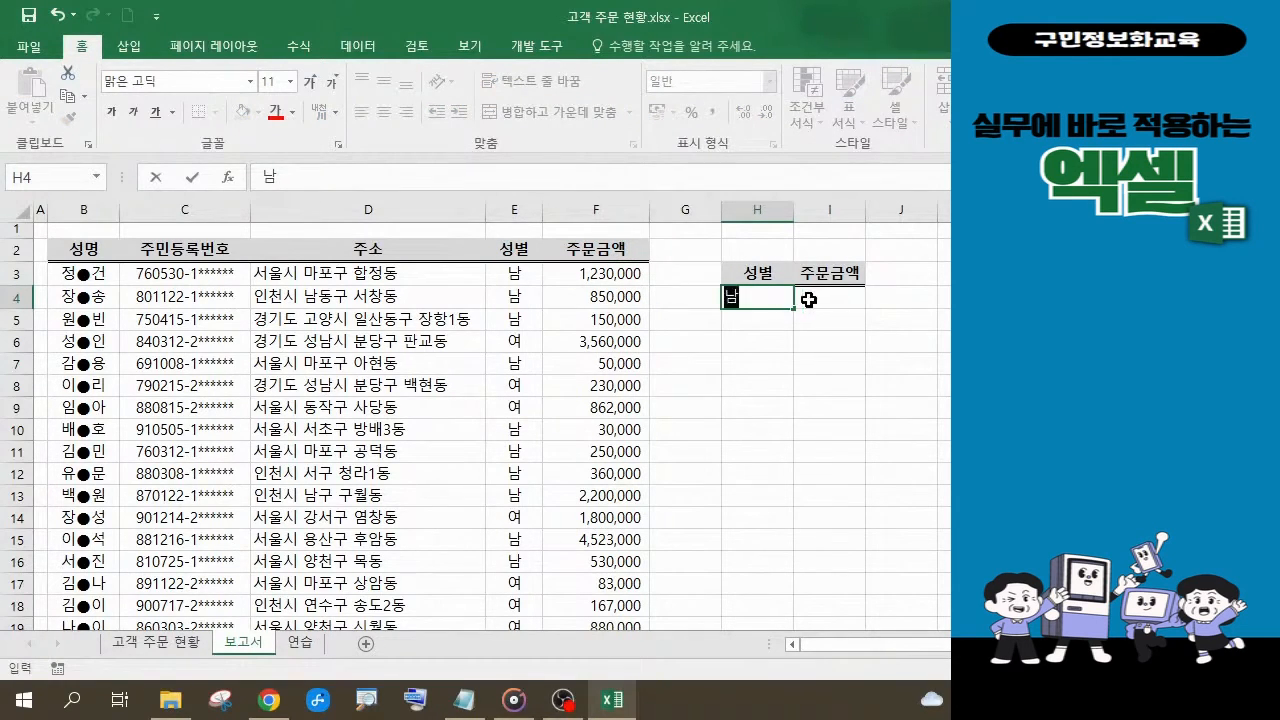
click(841, 298)
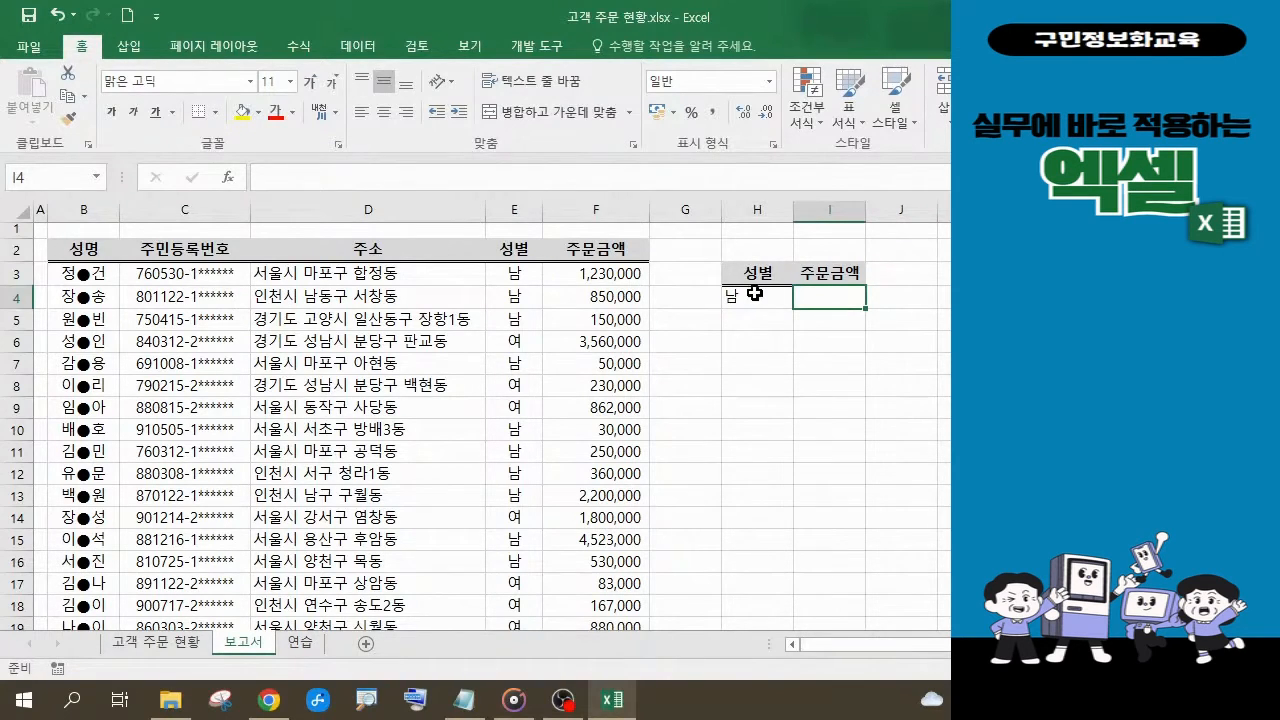
click(834, 322)
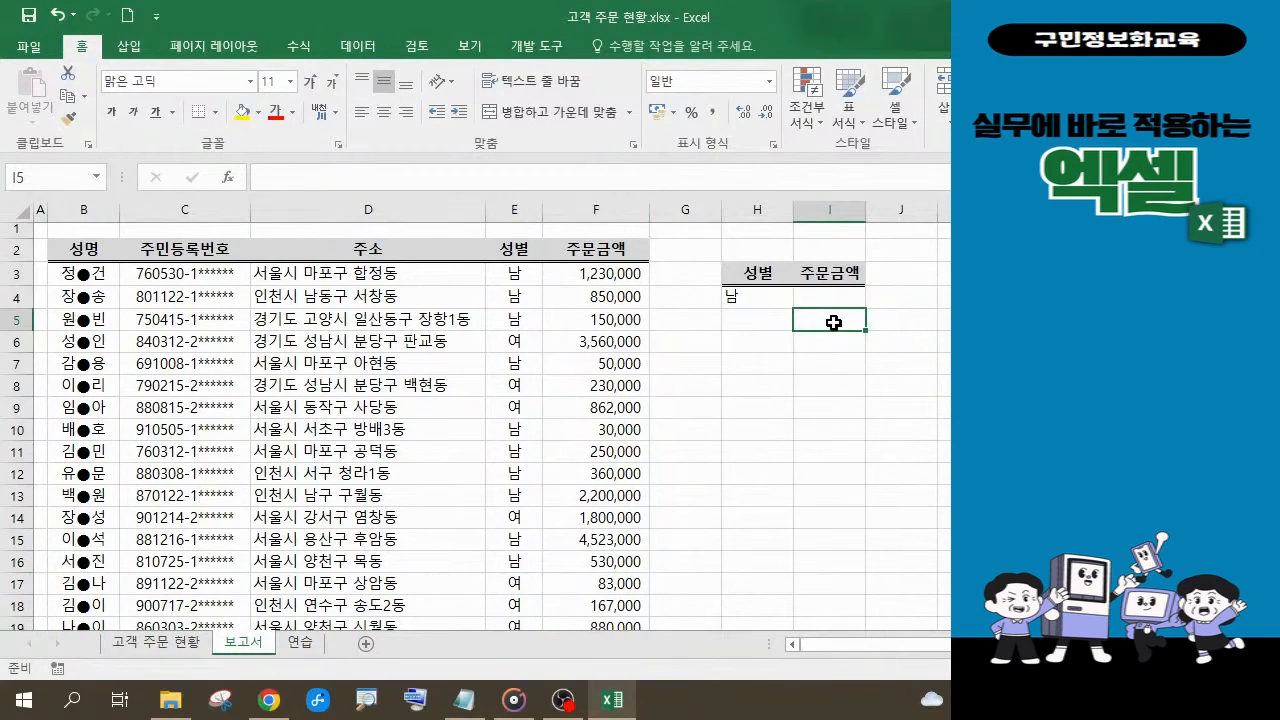
click(828, 296)
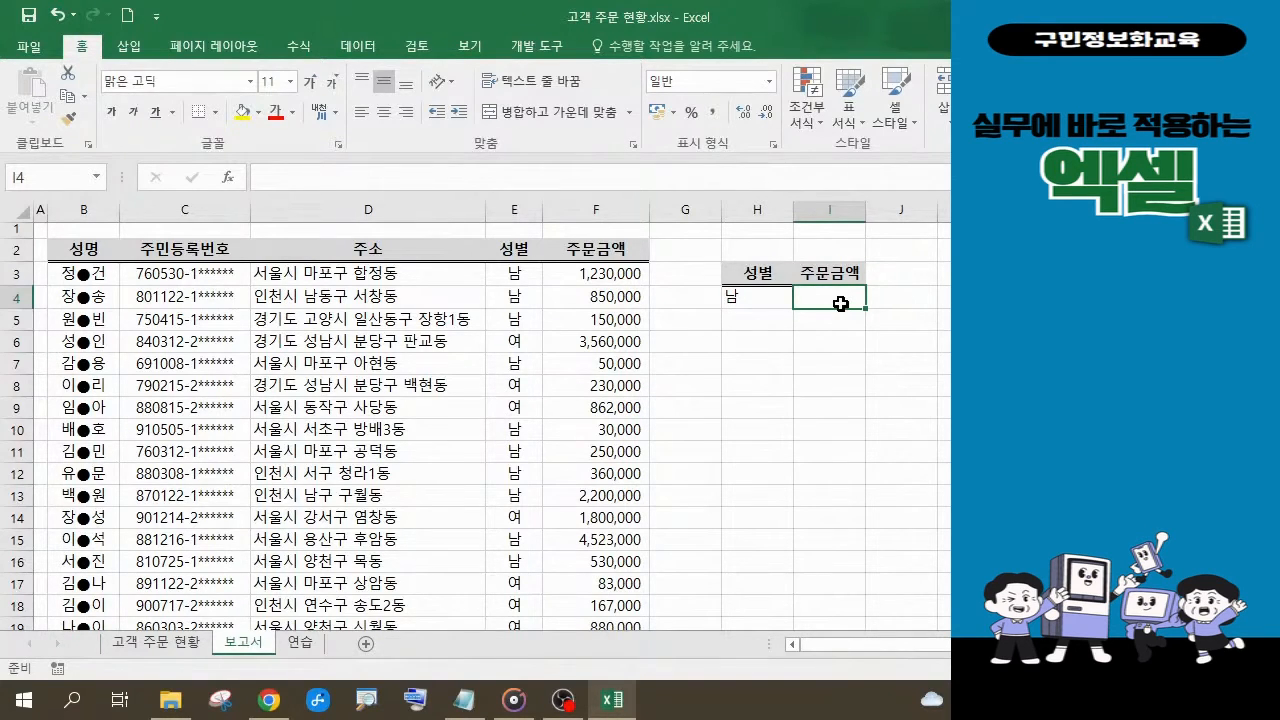
text(>=)
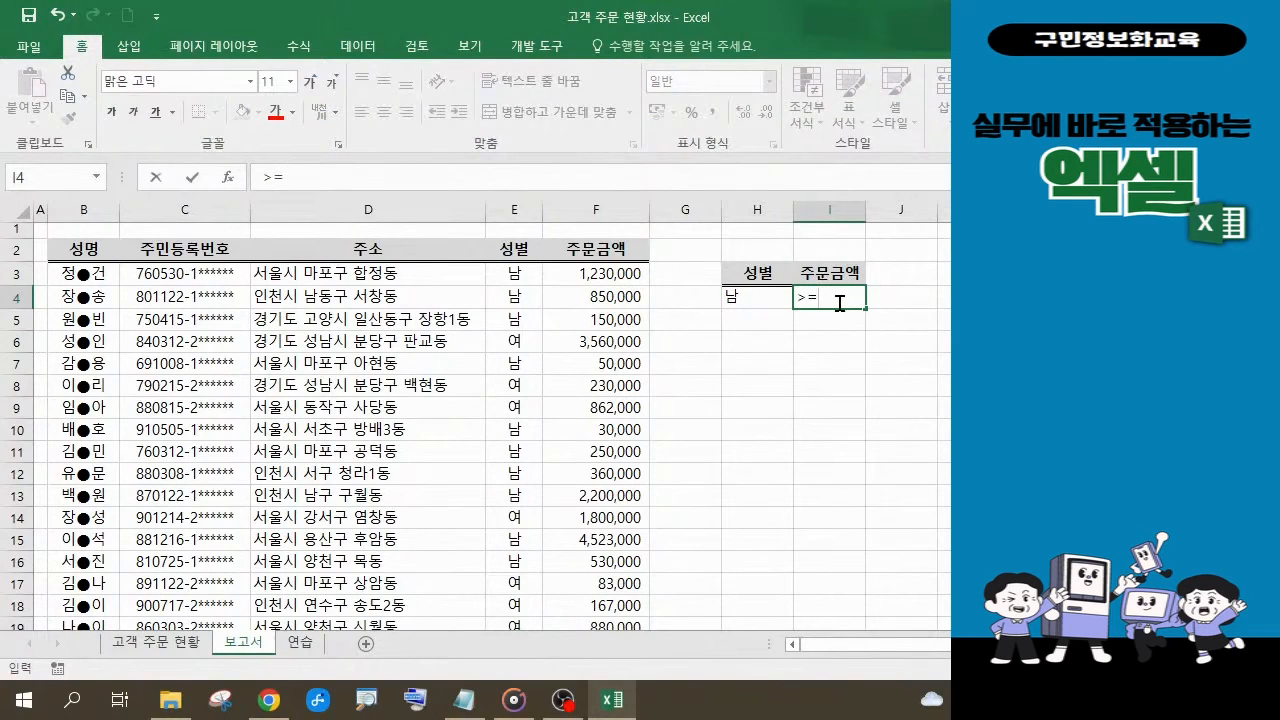
text(500000)
click(816, 321)
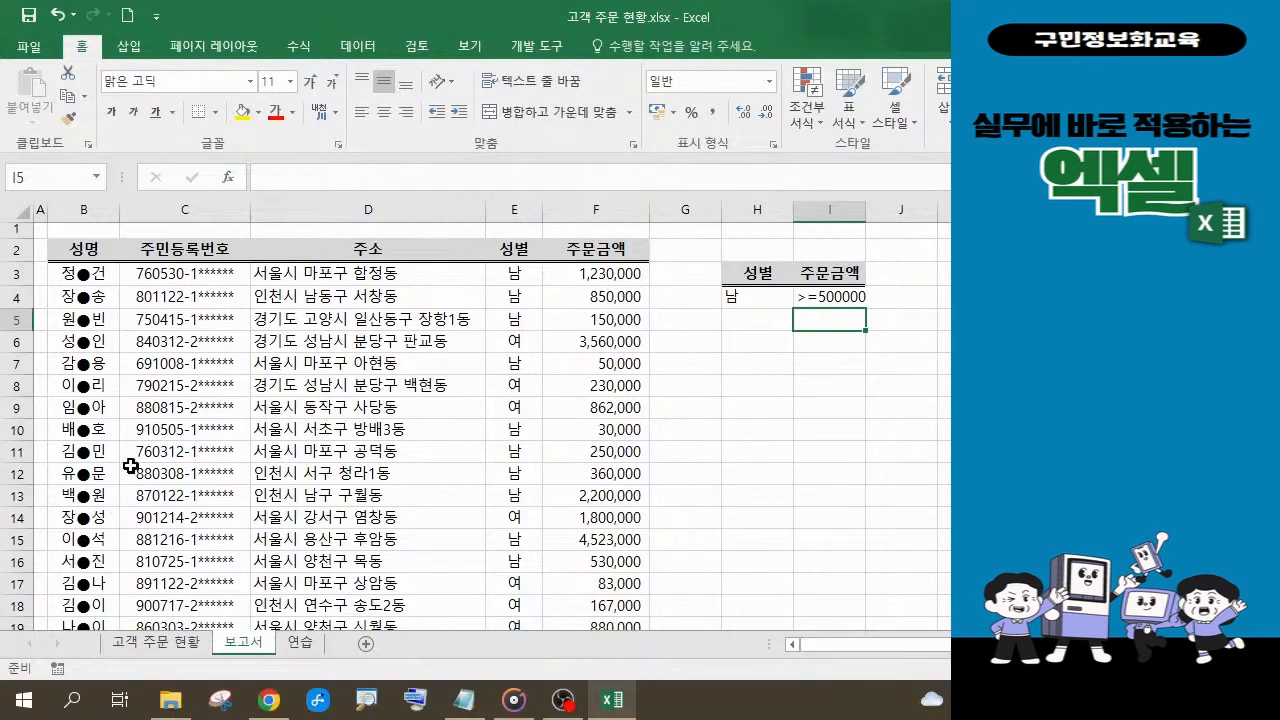
Copy the 성명, 주소 and 주문금액 headers from row 2 and paste them starting at K3.
click(98, 250)
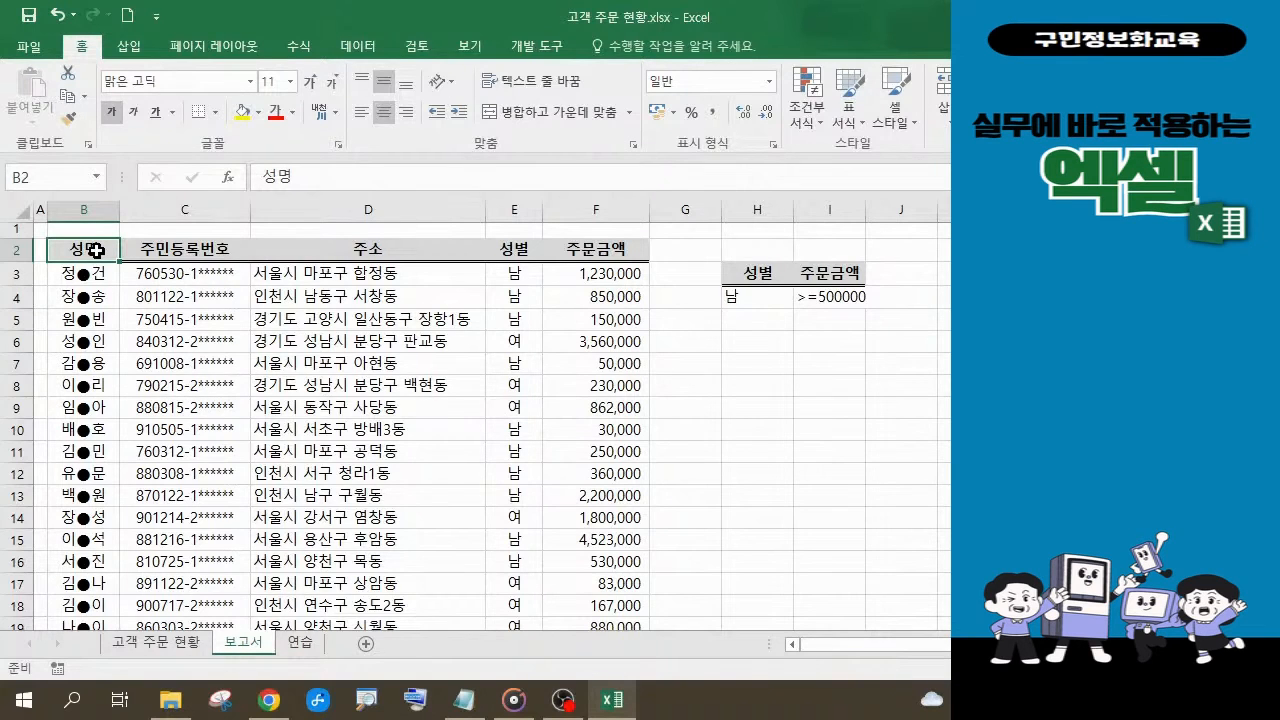
ctrl+click(391, 257)
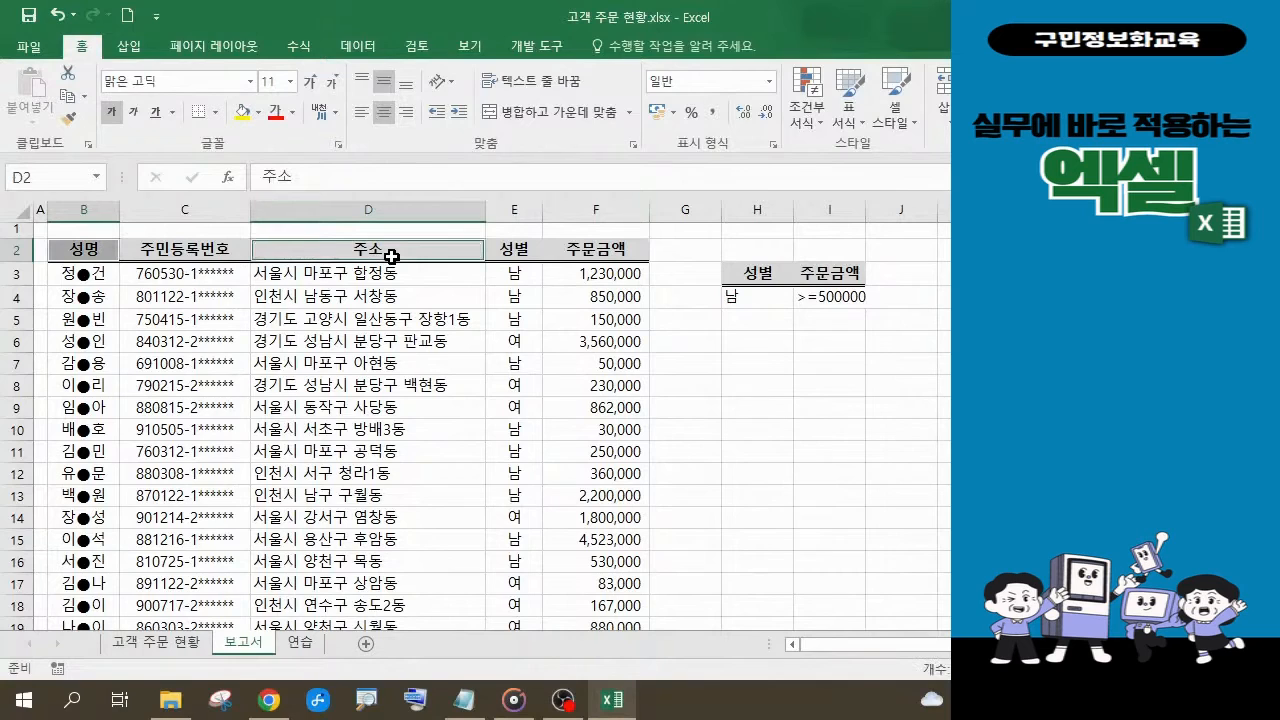
ctrl+click(602, 252)
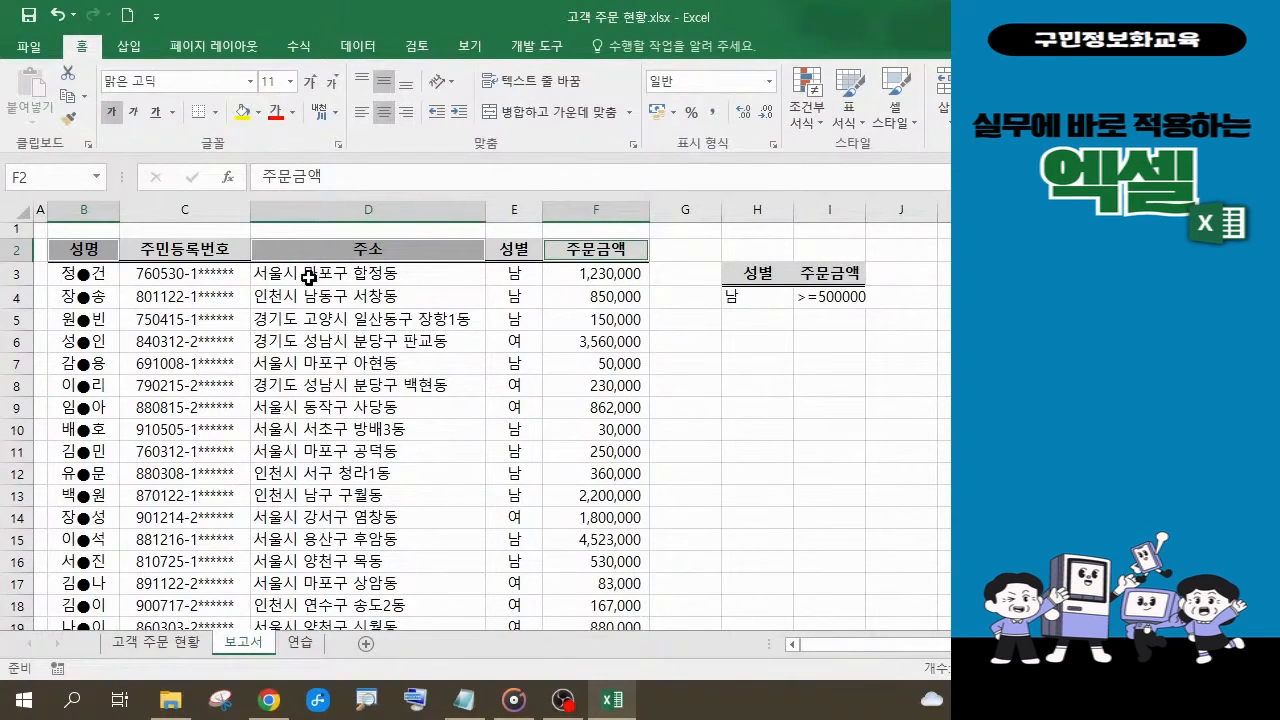
click(70, 97)
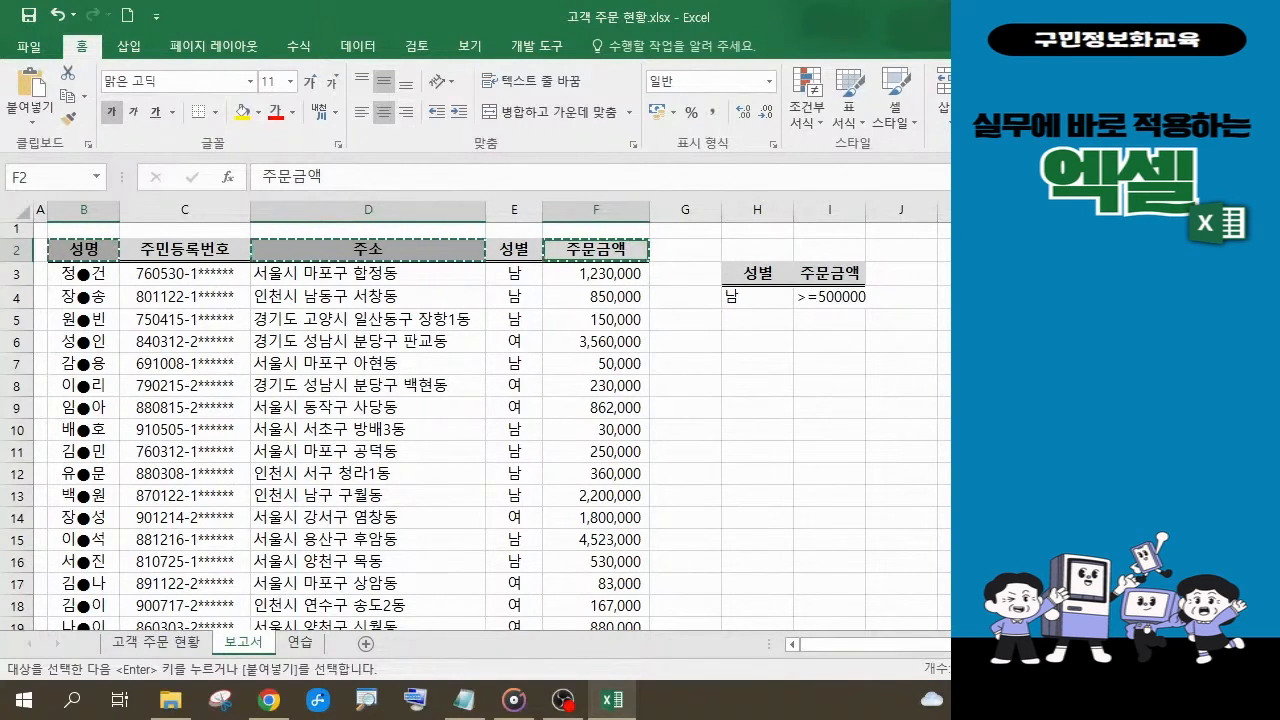
click(968, 274)
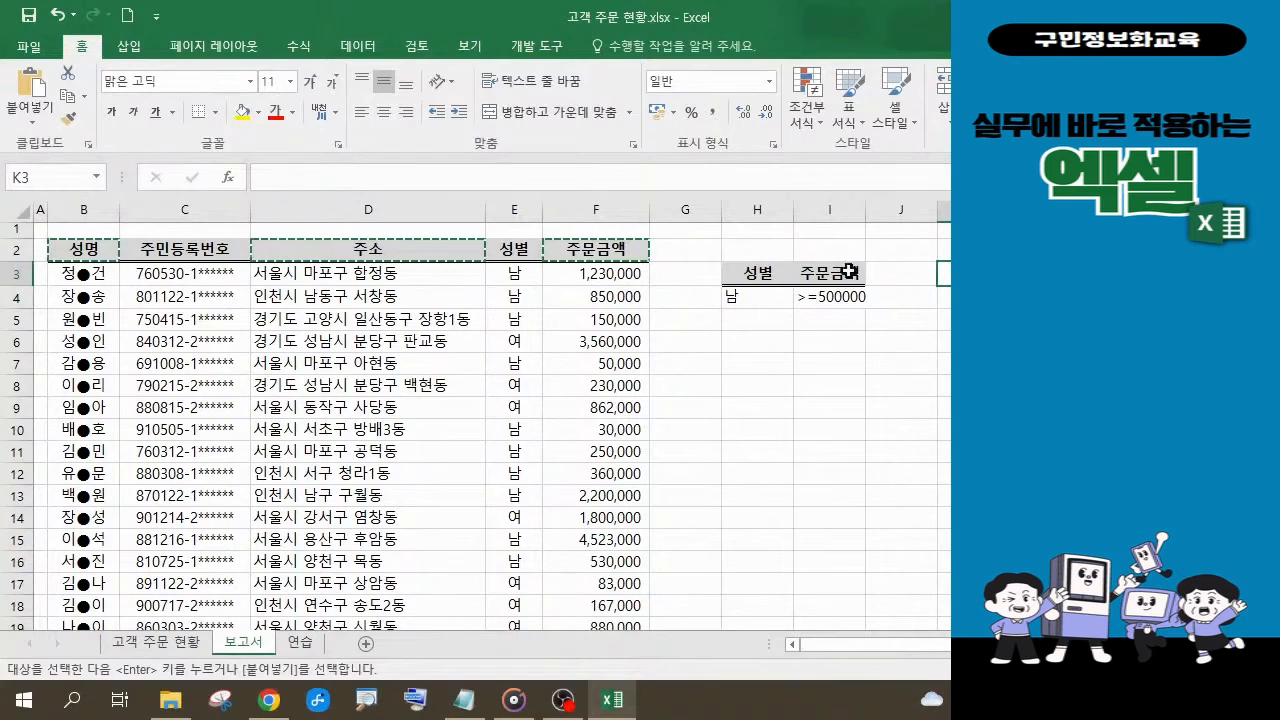
click(31, 98)
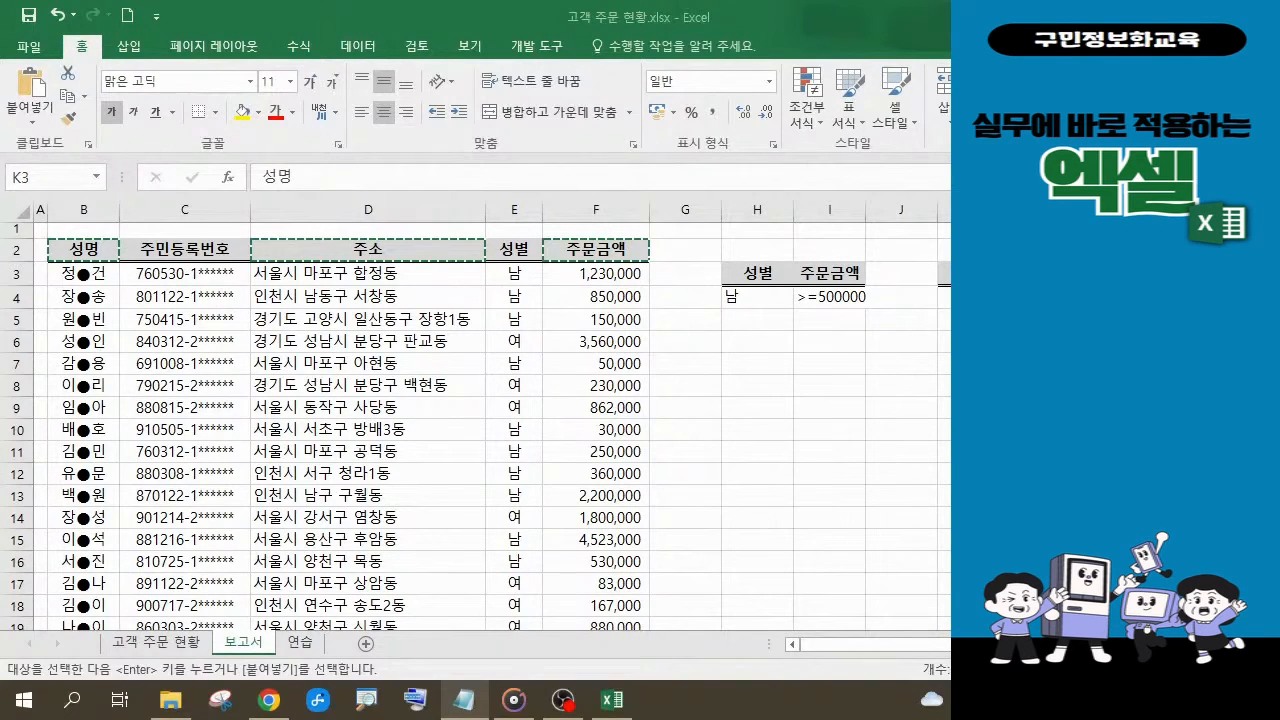
click(913, 646)
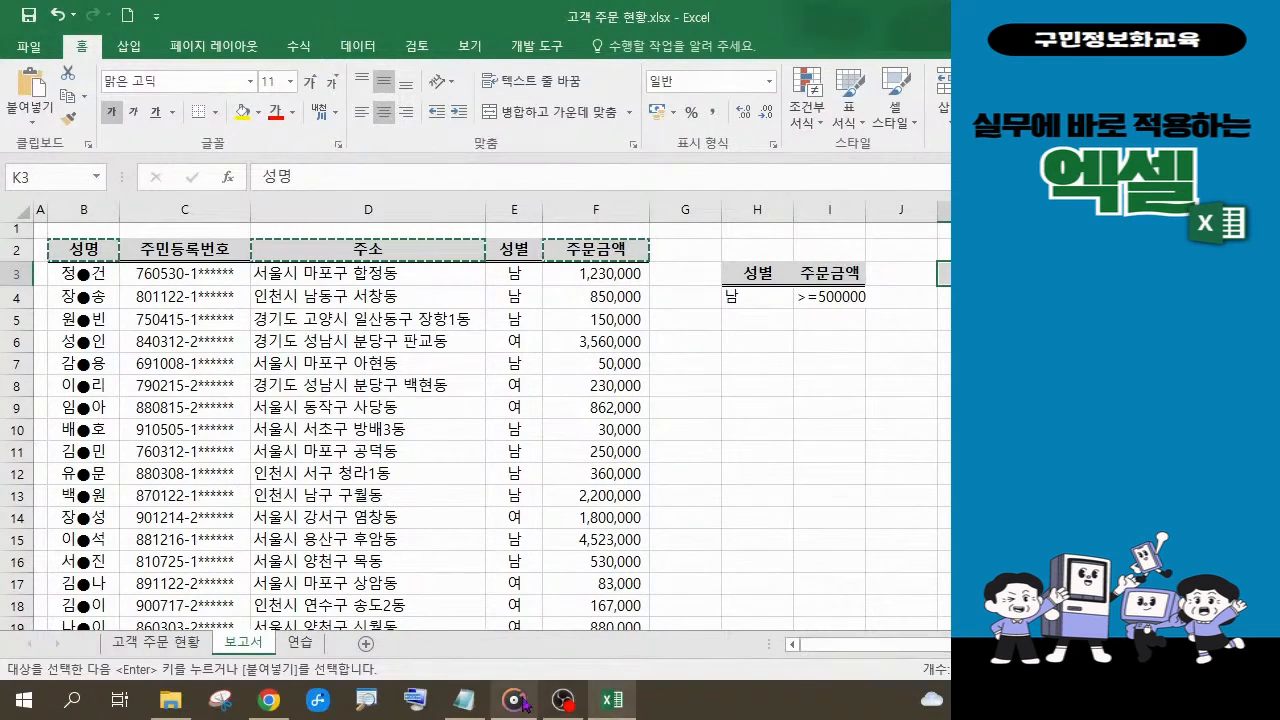
click(415, 700)
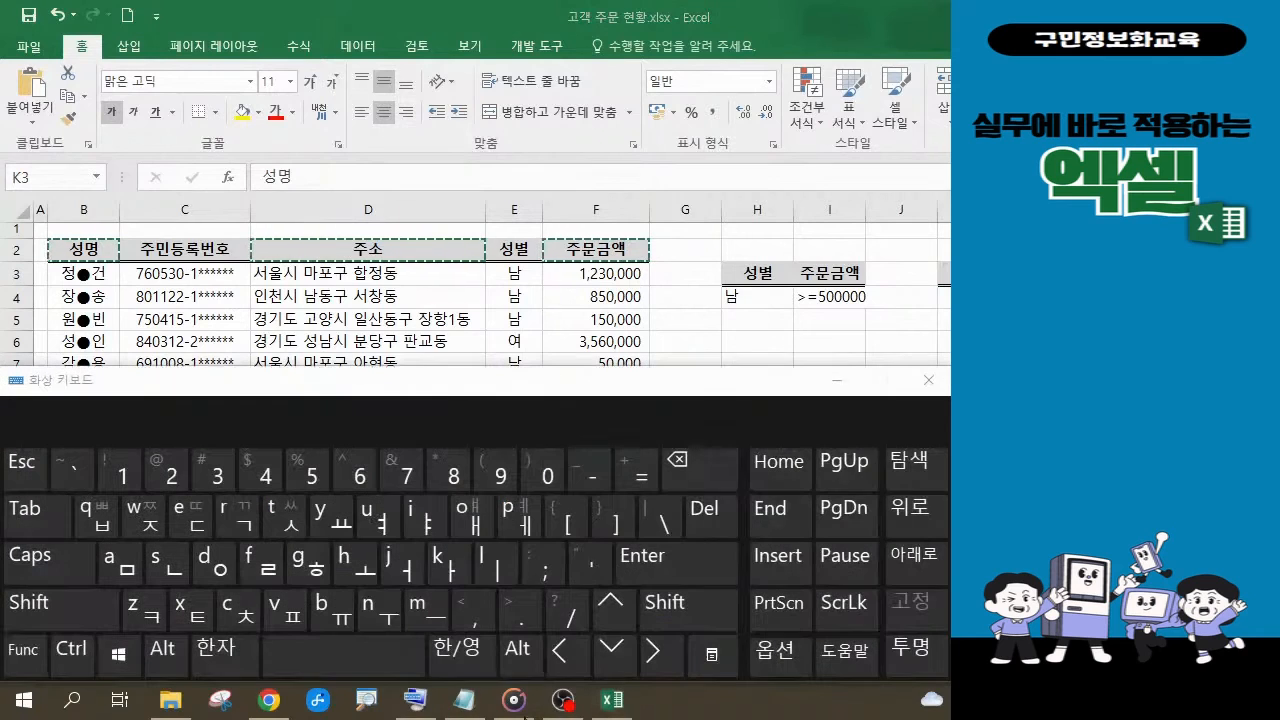
click(837, 381)
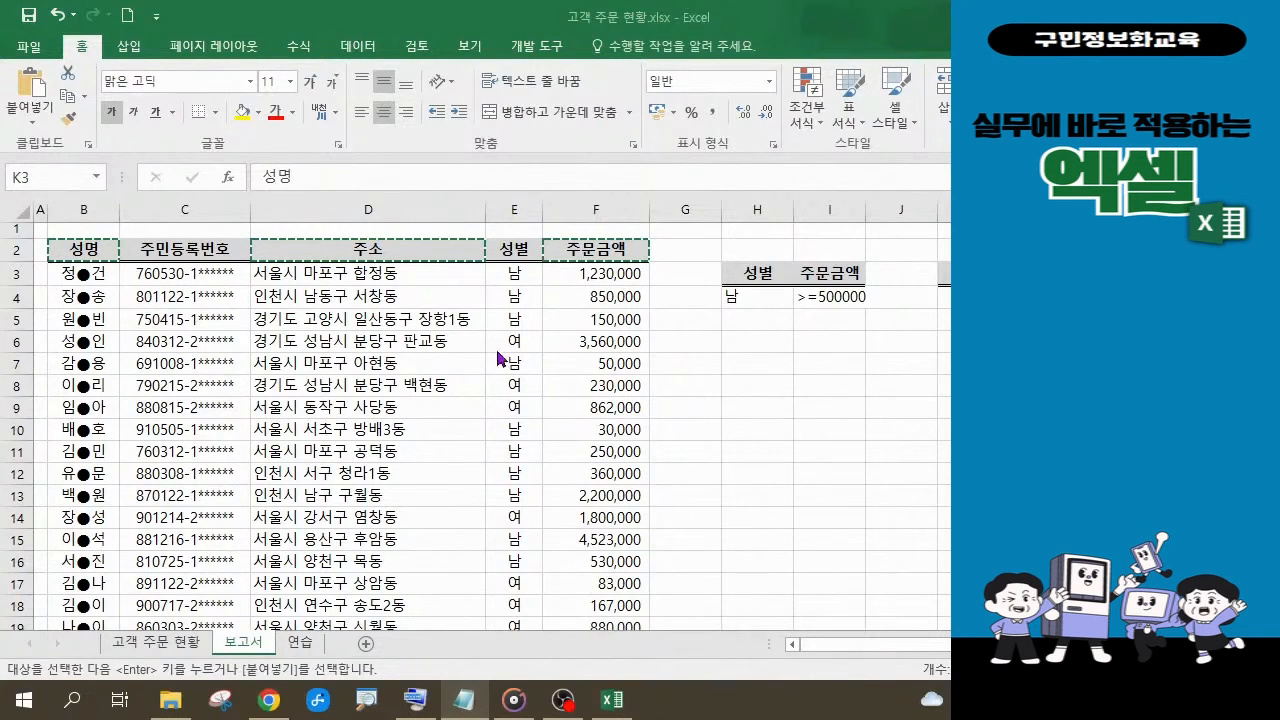
Open the Advanced Filter dialog for the customer order table and move it clear of the criteria cells.
click(317, 429)
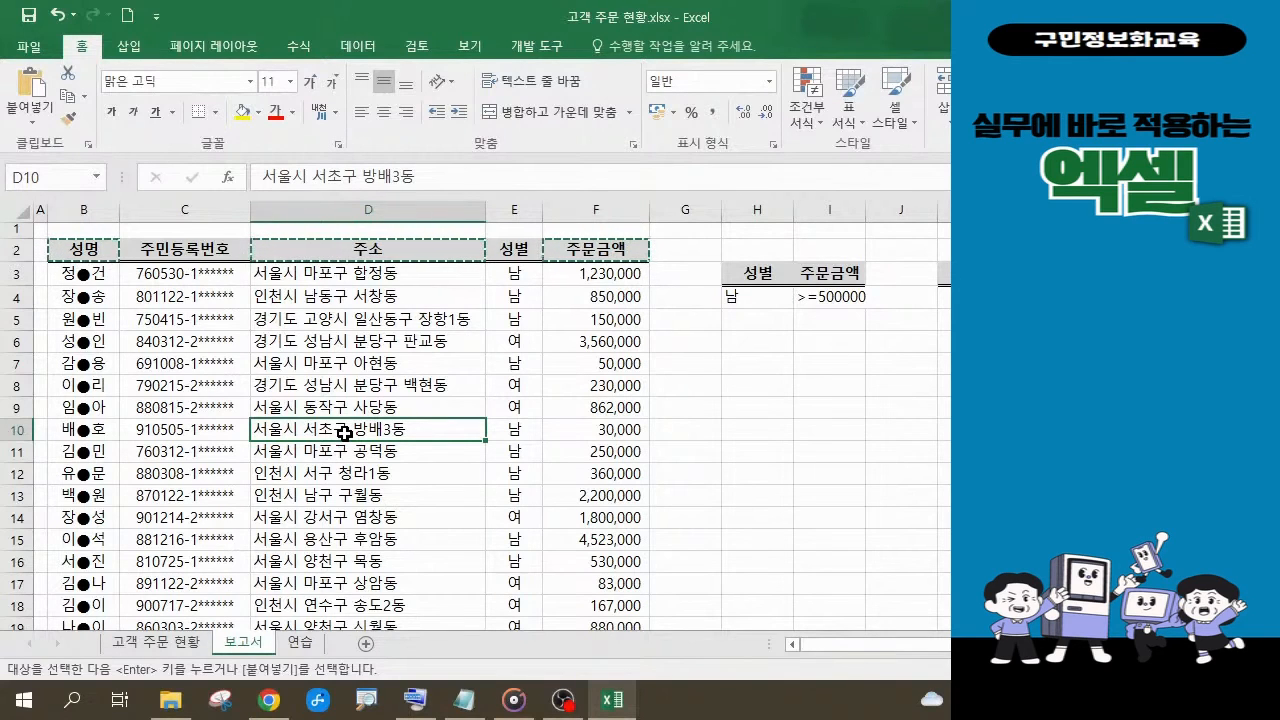
click(365, 54)
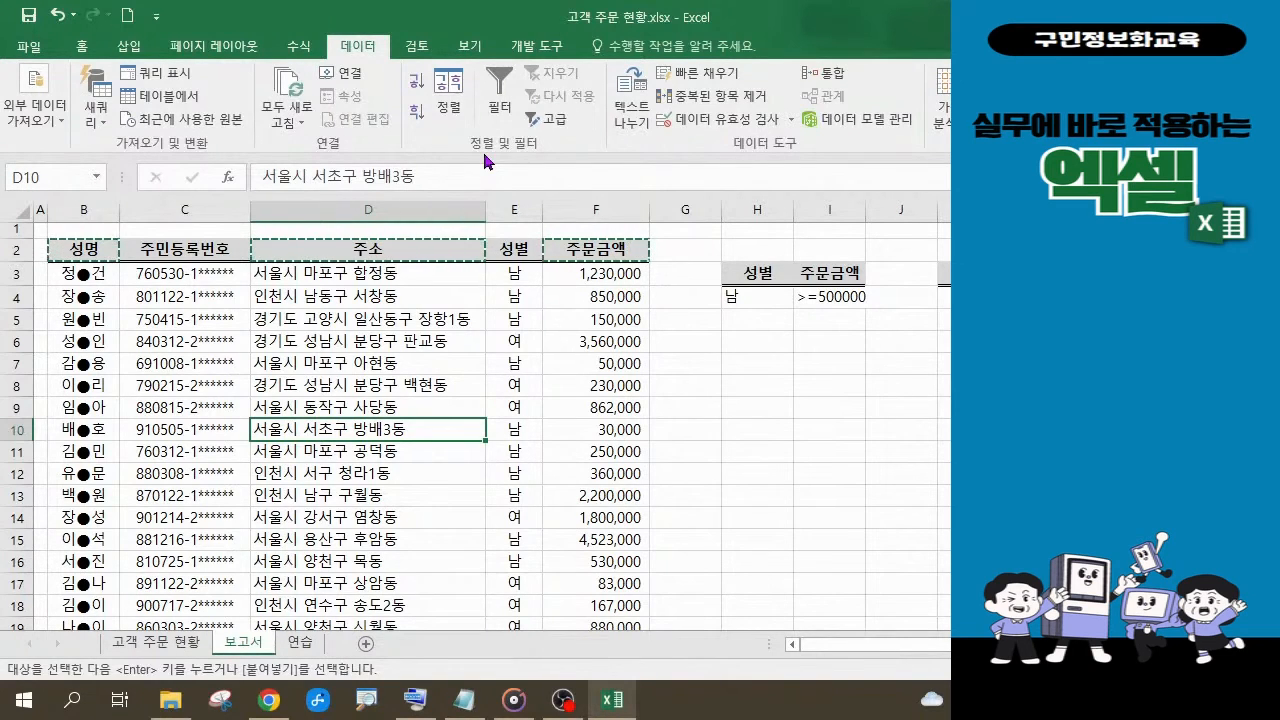
click(557, 121)
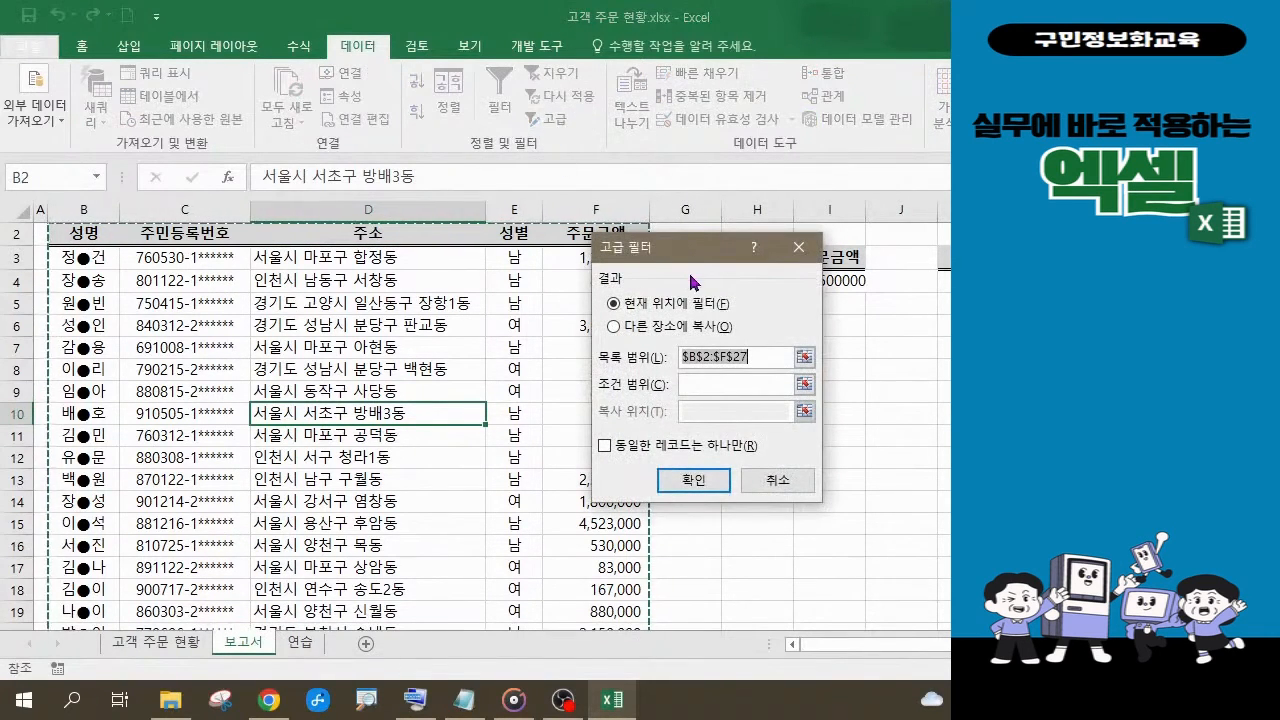
drag(703, 253, 519, 216)
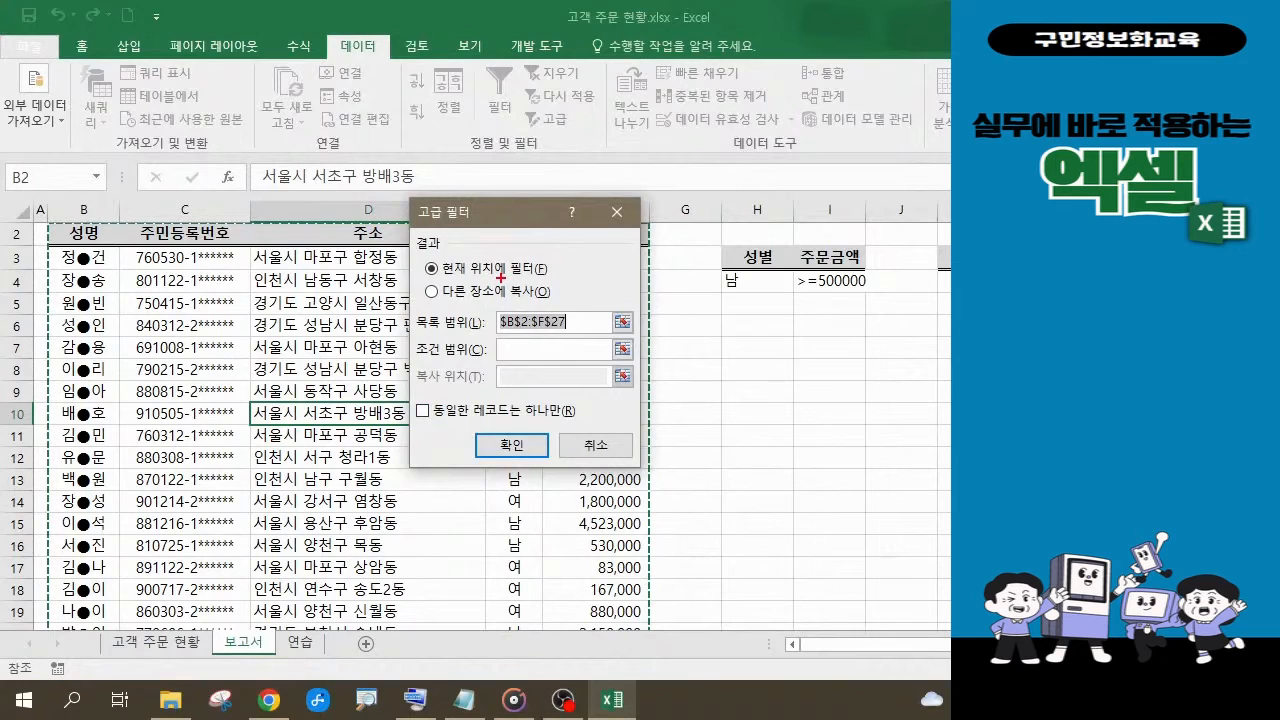
drag(486, 300, 574, 336)
mouse_move(345, 433)
mouse_down()
mouse_move(318, 441)
mouse_move(379, 408)
mouse_move(324, 442)
mouse_up()
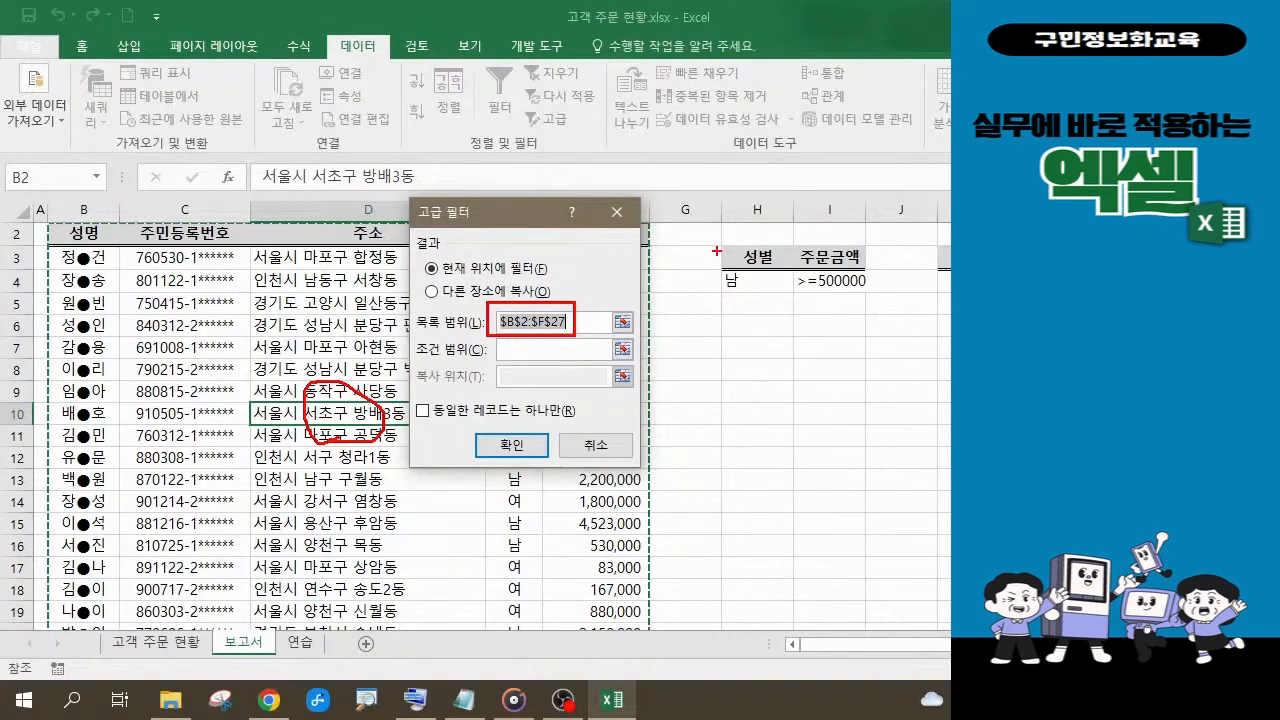
drag(718, 248, 872, 298)
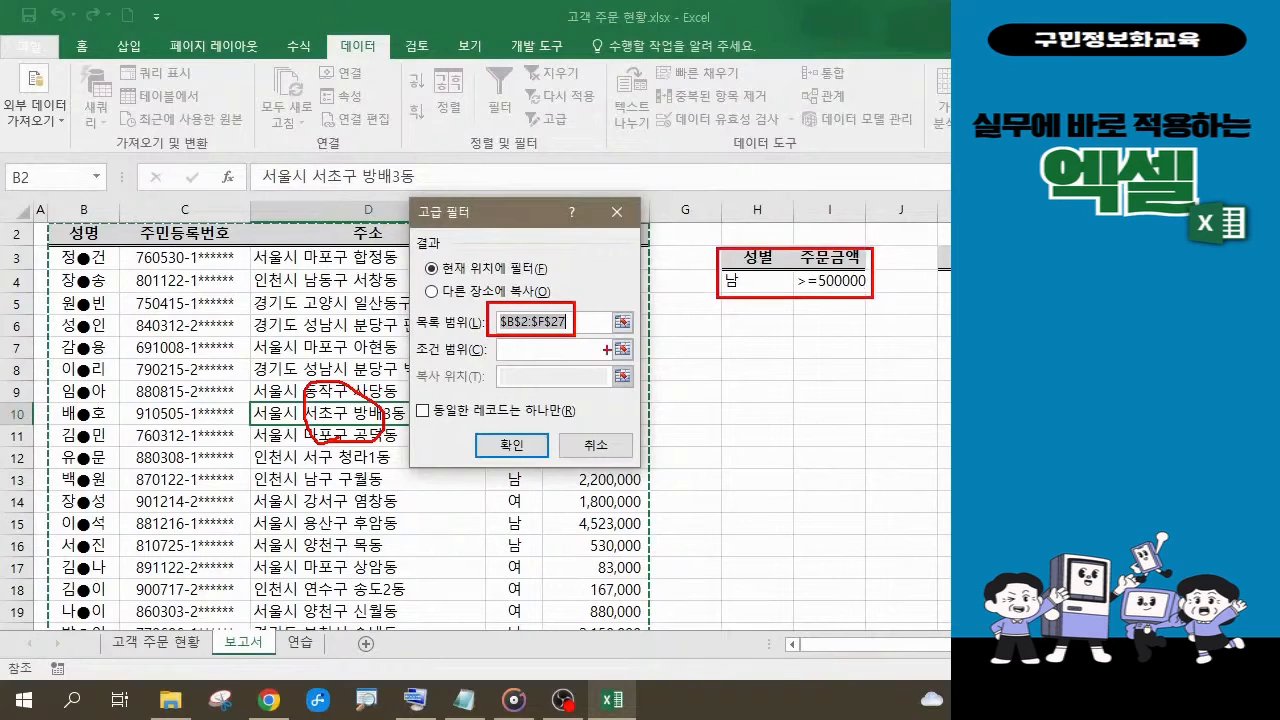
drag(600, 350, 720, 296)
mouse_move(931, 239)
mouse_down()
mouse_move(1040, 271)
mouse_move(1140, 276)
mouse_up()
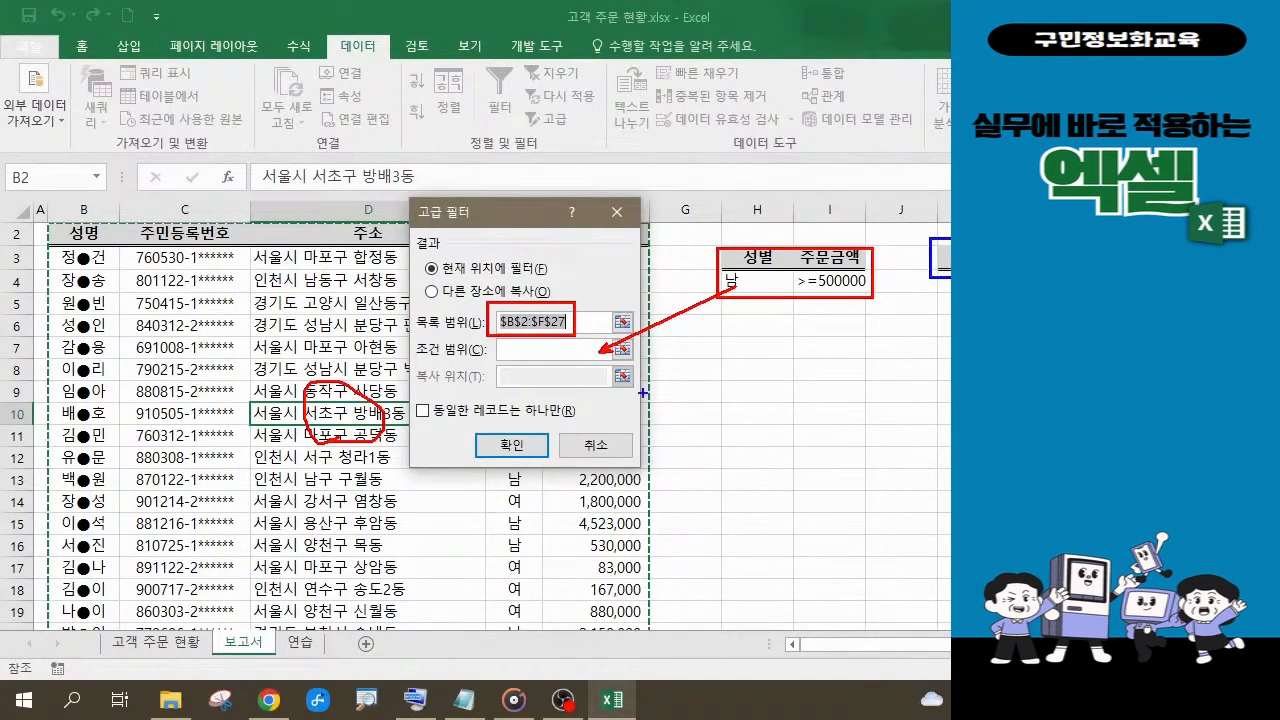
drag(586, 376, 940, 270)
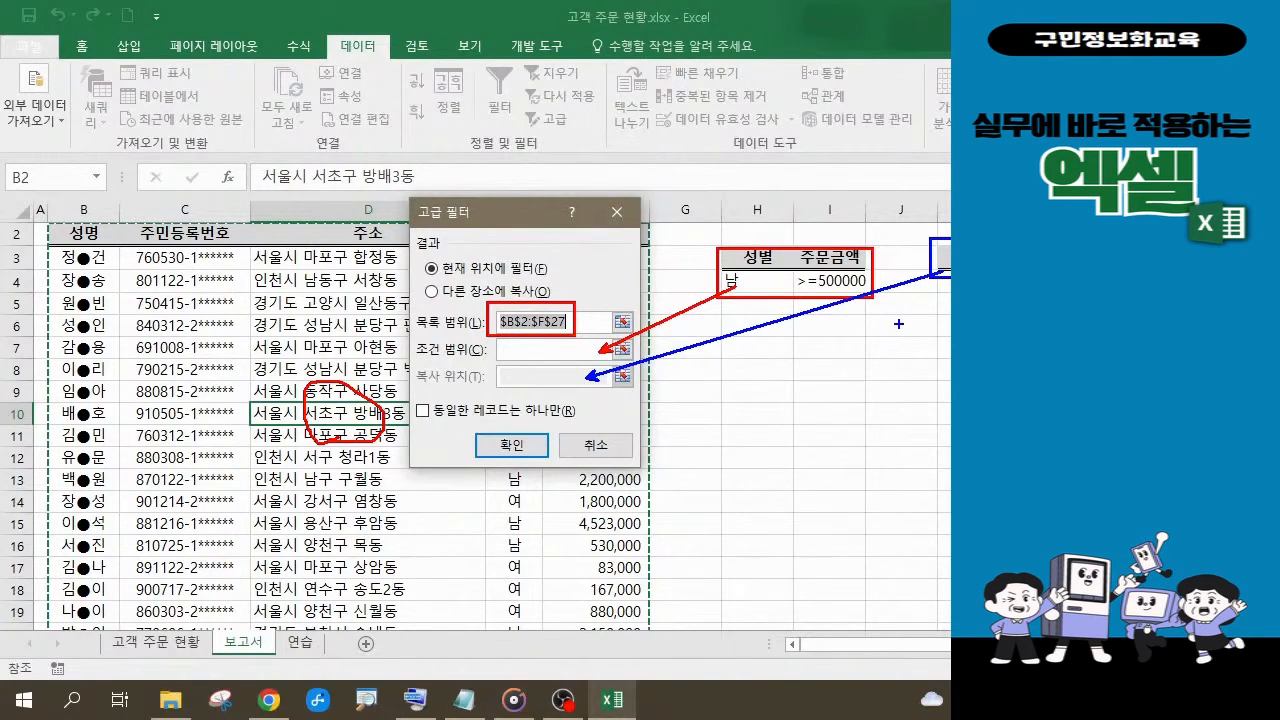
key(Escape)
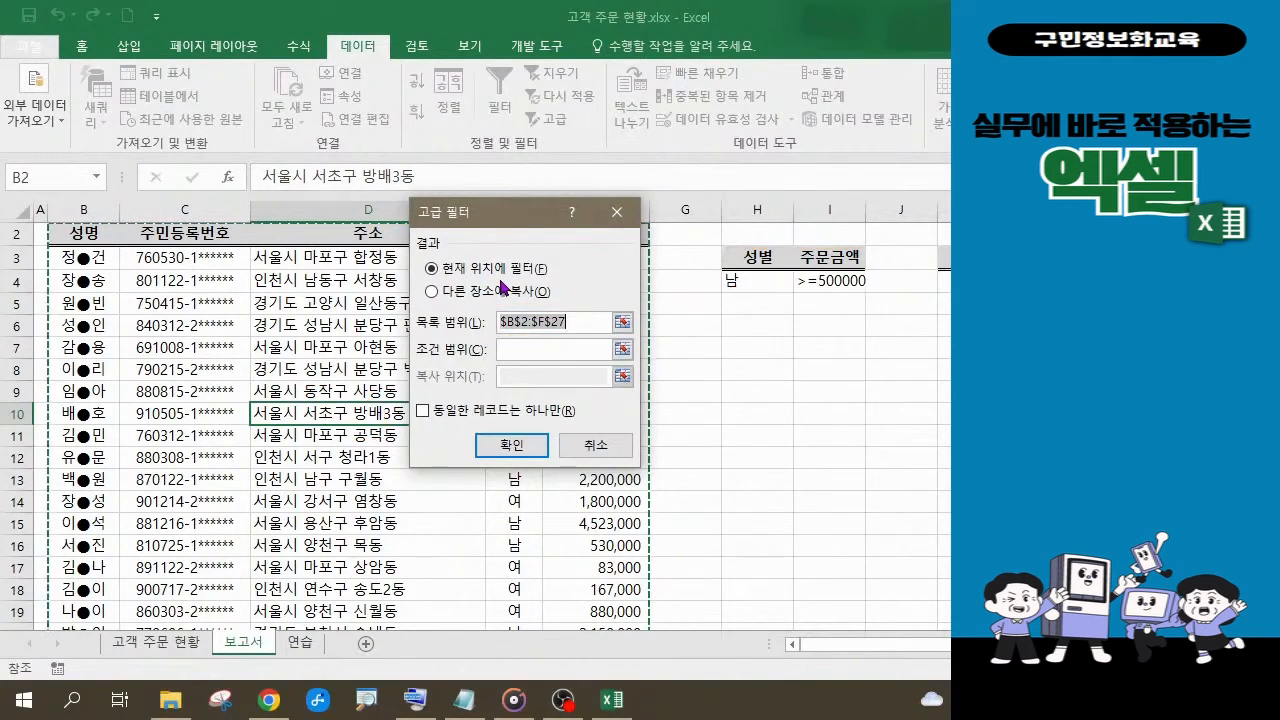
click(474, 716)
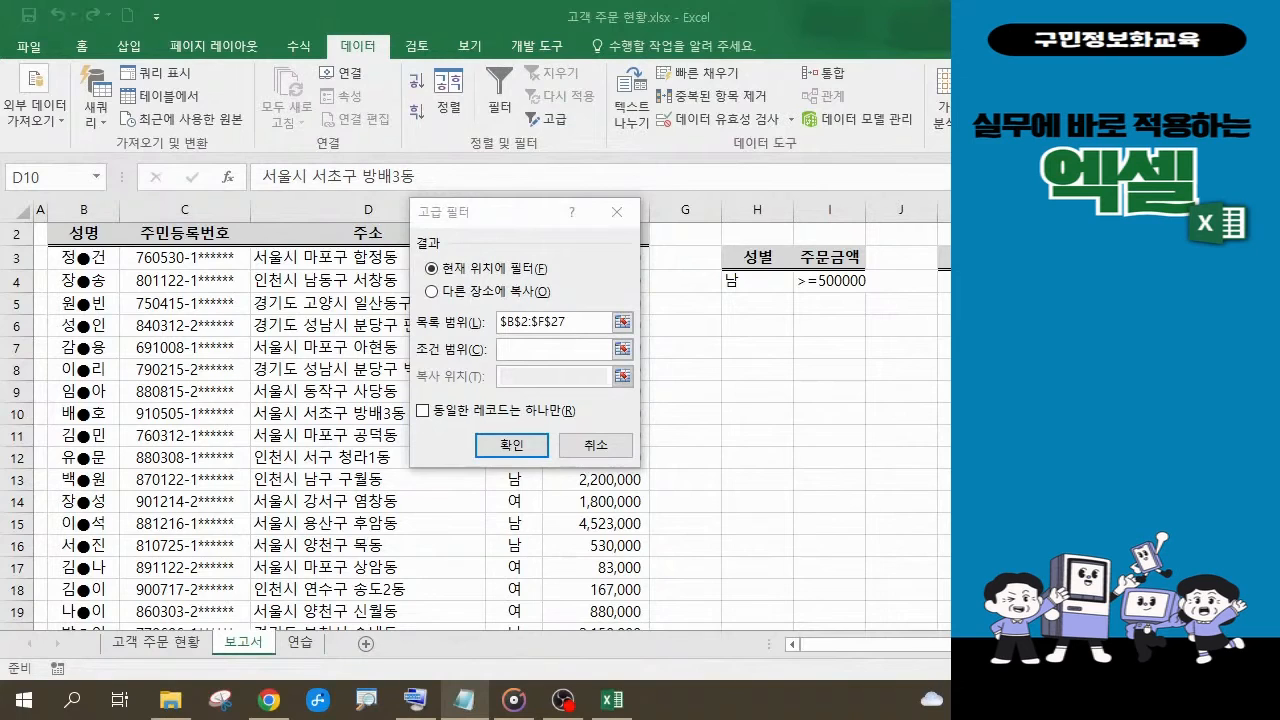
Set the Advanced Filter criteria range to H3:I4 on the 보고서 sheet.
click(513, 351)
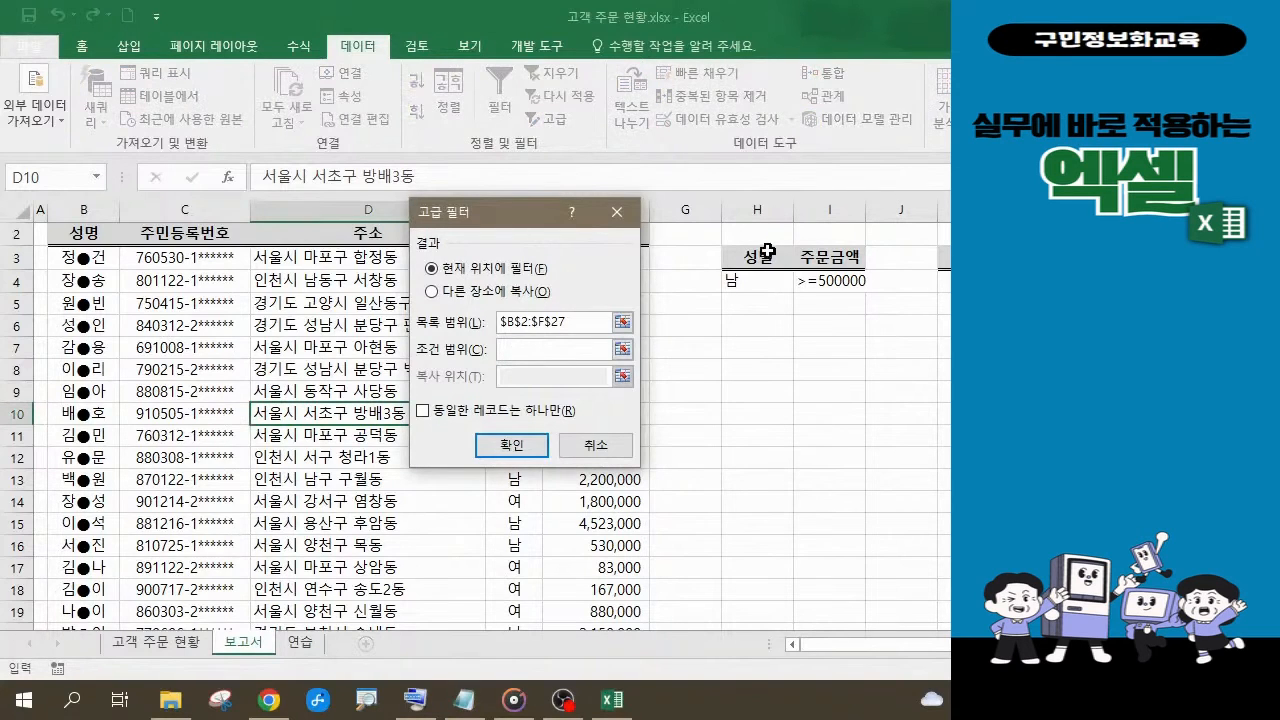
drag(742, 256, 834, 280)
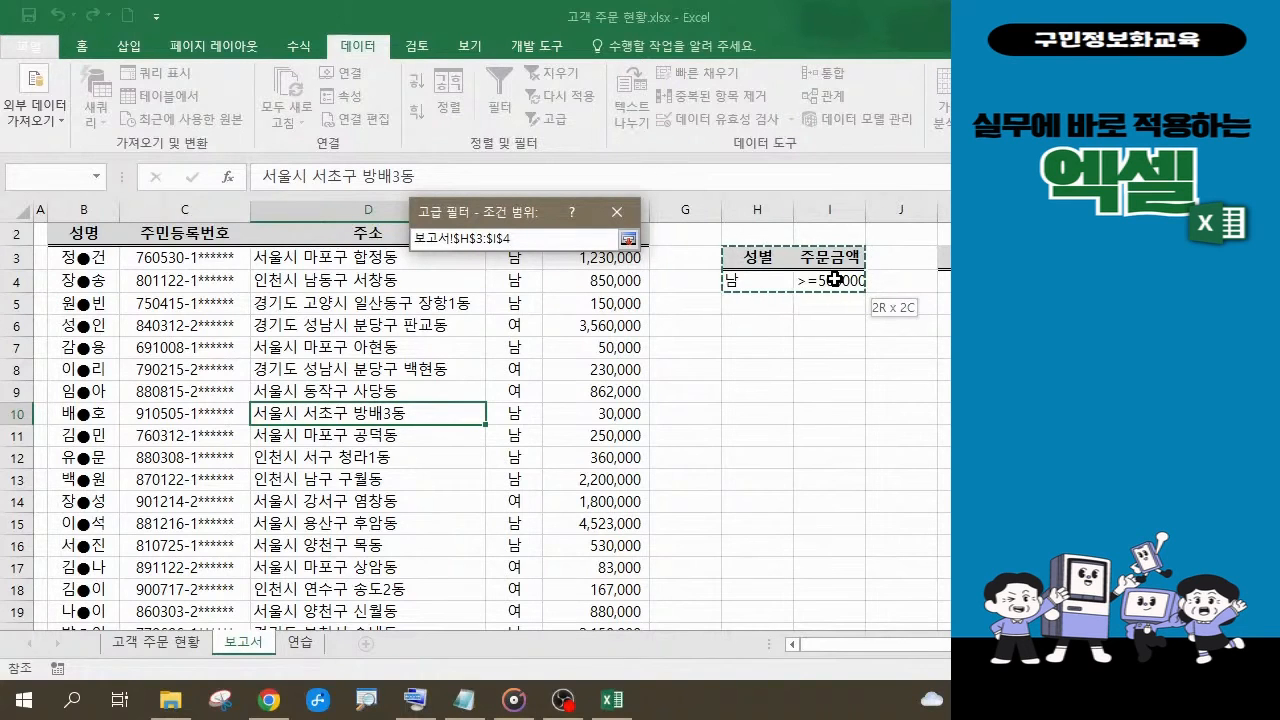
drag(834, 280, 834, 280)
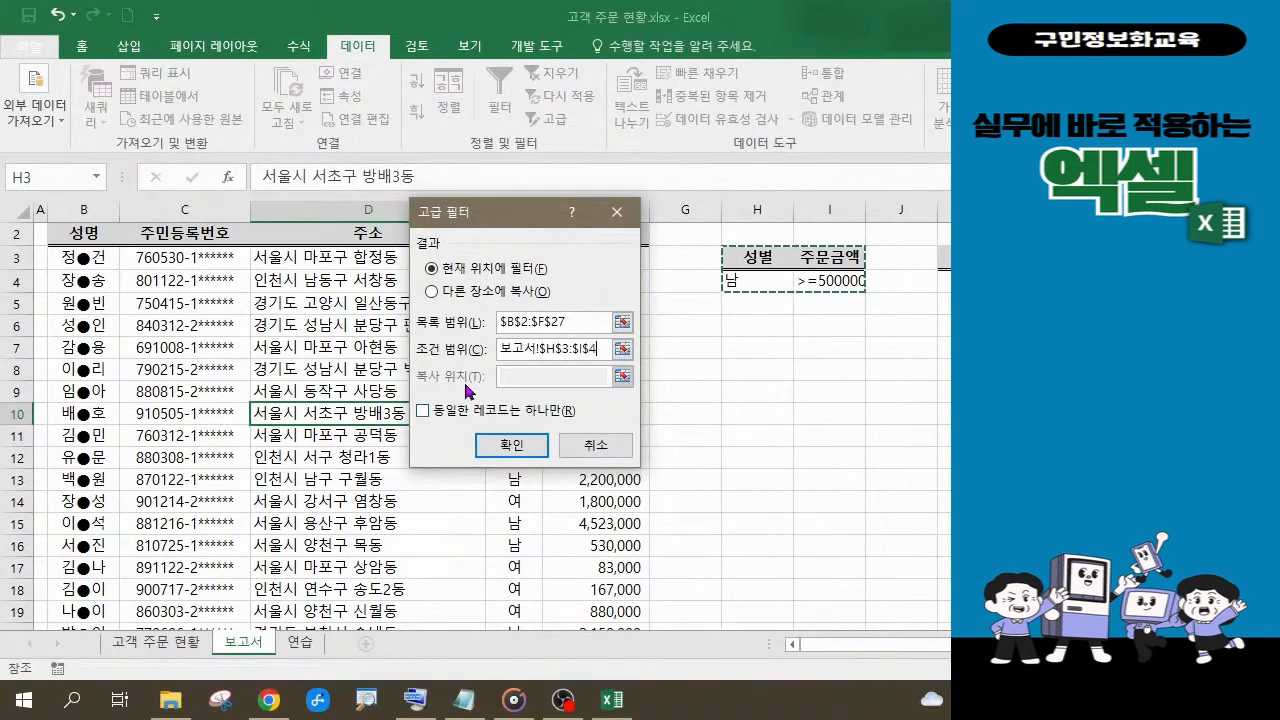
Choose to copy the filter results to another location and set the destination to the headers in K3:M3.
click(432, 296)
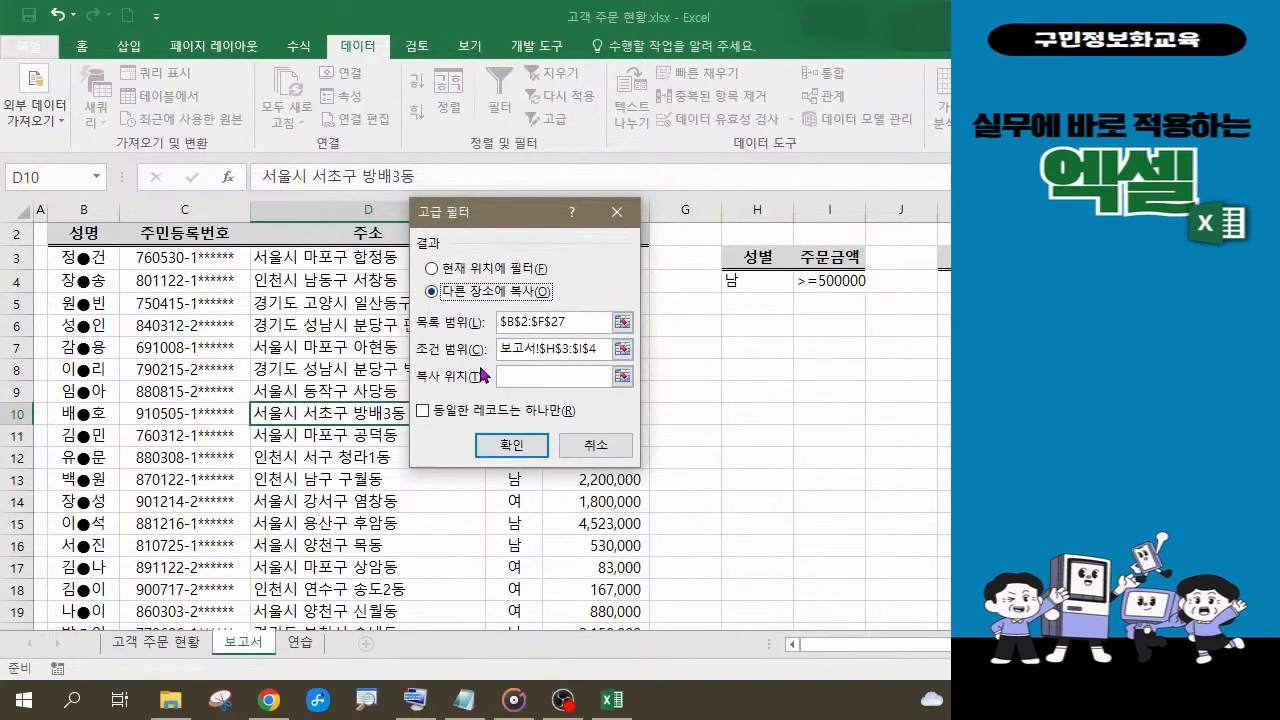
click(512, 379)
click(512, 380)
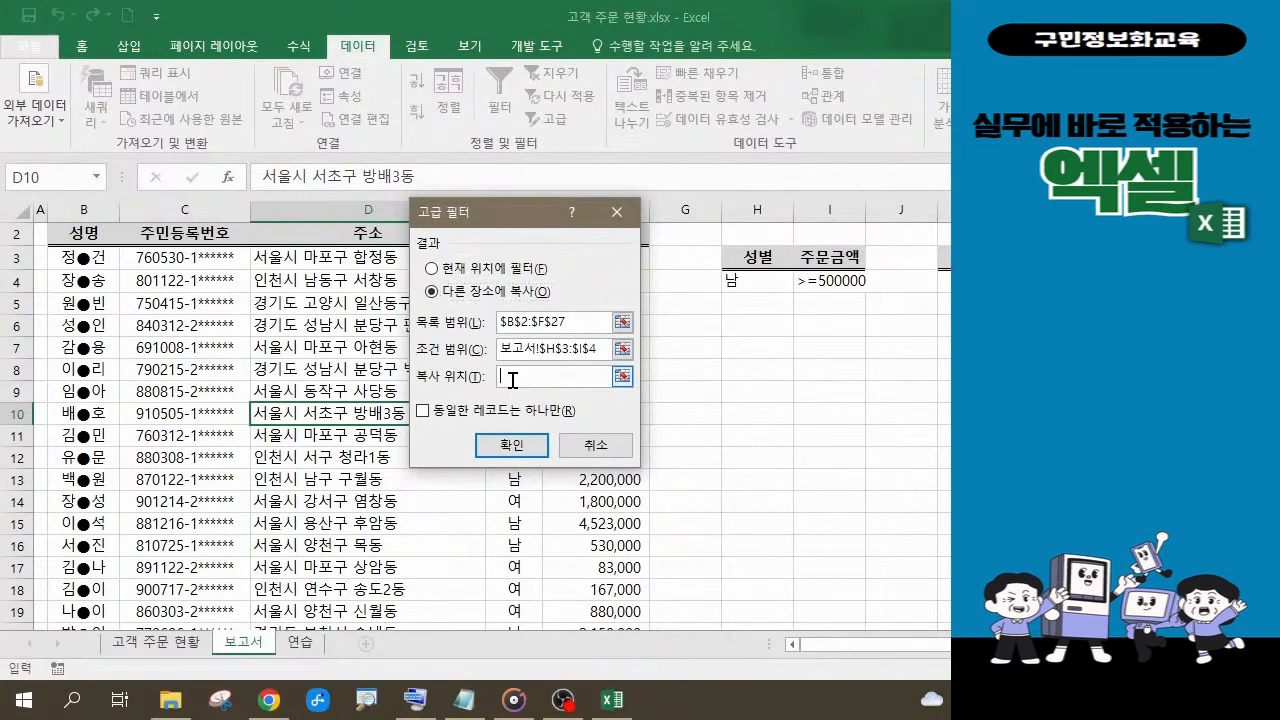
drag(813, 640, 938, 655)
click(941, 259)
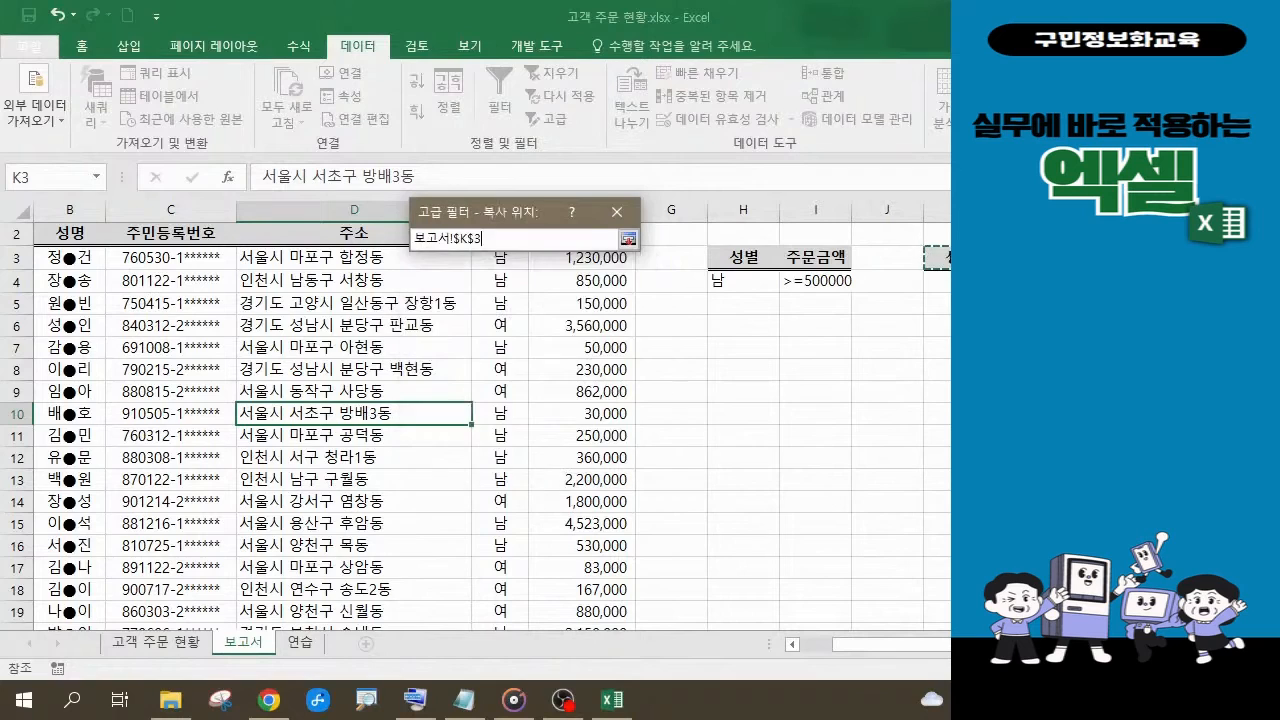
drag(941, 259, 1100, 259)
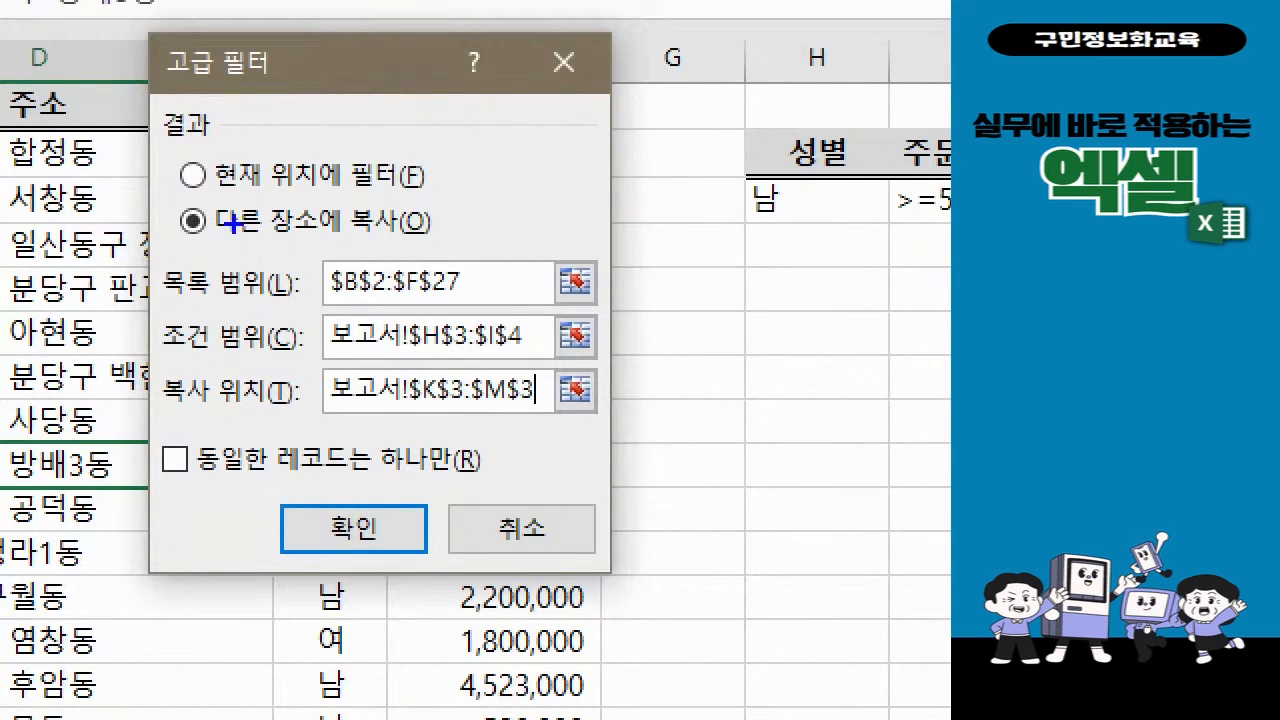
mouse_move(156, 190)
mouse_down()
mouse_move(254, 234)
mouse_move(463, 256)
mouse_up()
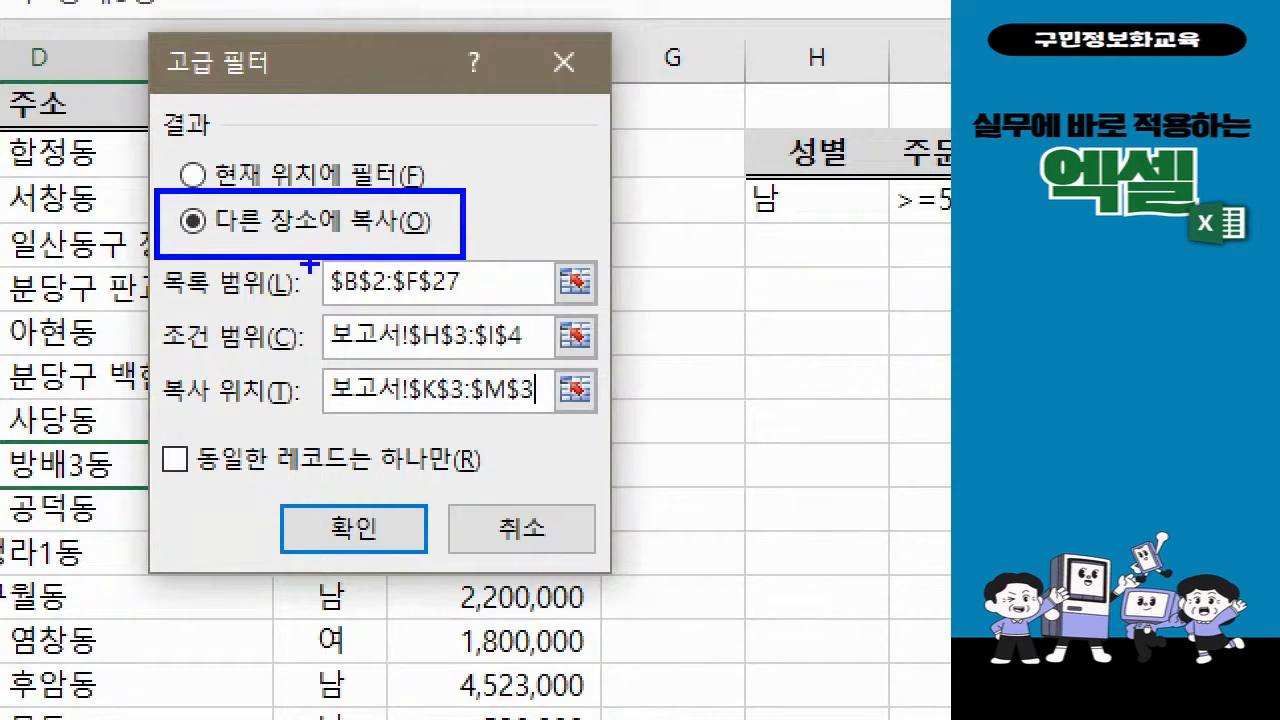
mouse_move(311, 266)
mouse_down()
mouse_move(450, 325)
mouse_move(560, 418)
mouse_move(604, 436)
mouse_up()
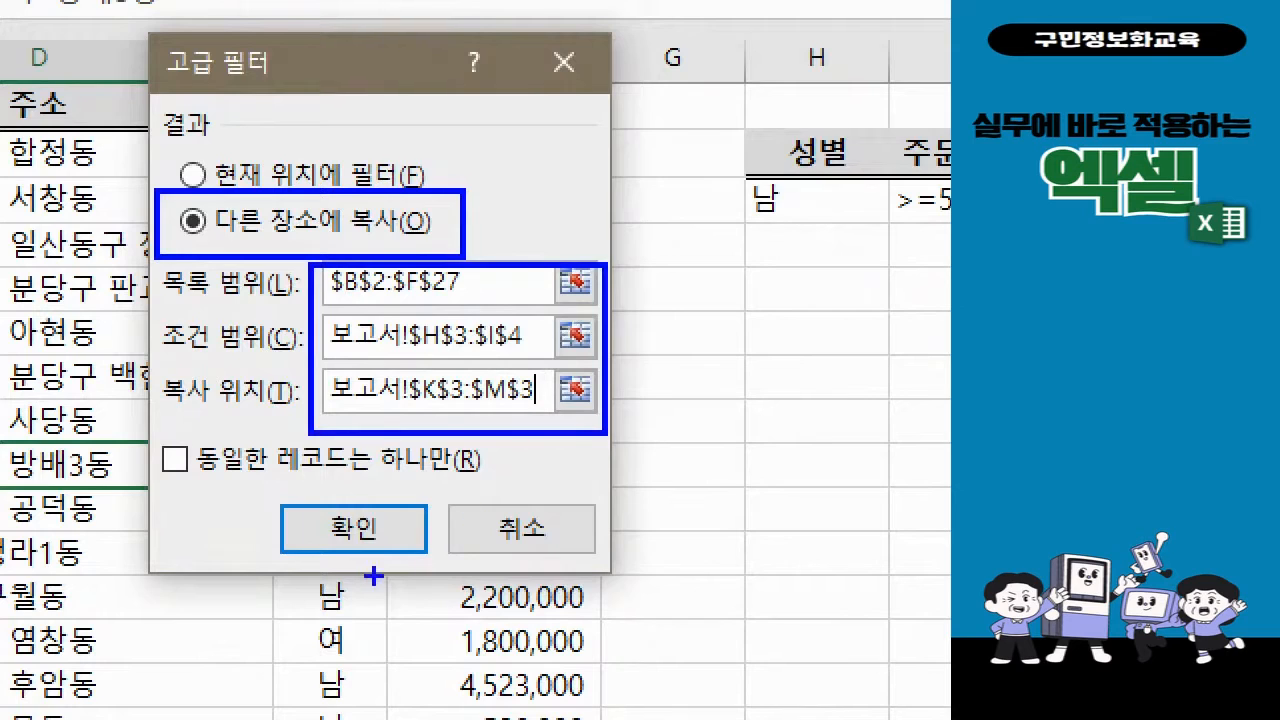
mouse_move(324, 504)
mouse_down()
mouse_move(346, 558)
mouse_move(390, 508)
mouse_up()
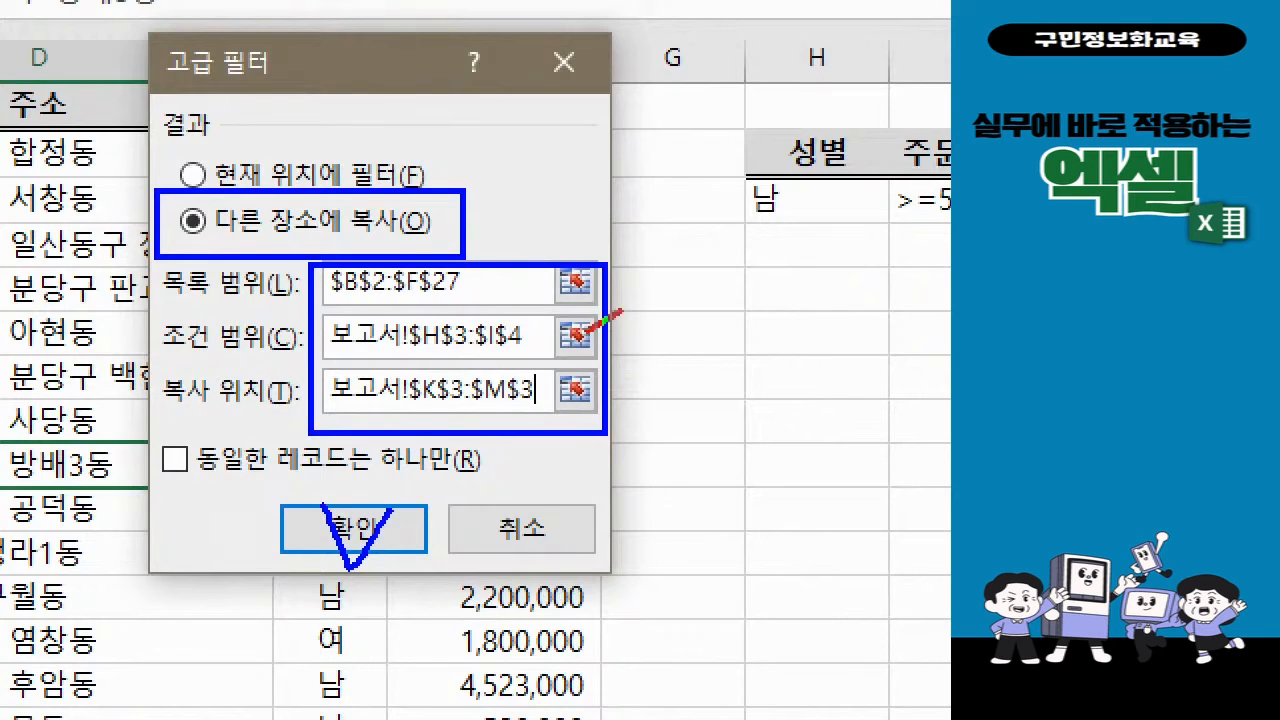
Run the Advanced Filter to copy the matching records below the K3:M3 headers.
drag(587, 329, 646, 295)
drag(588, 390, 652, 354)
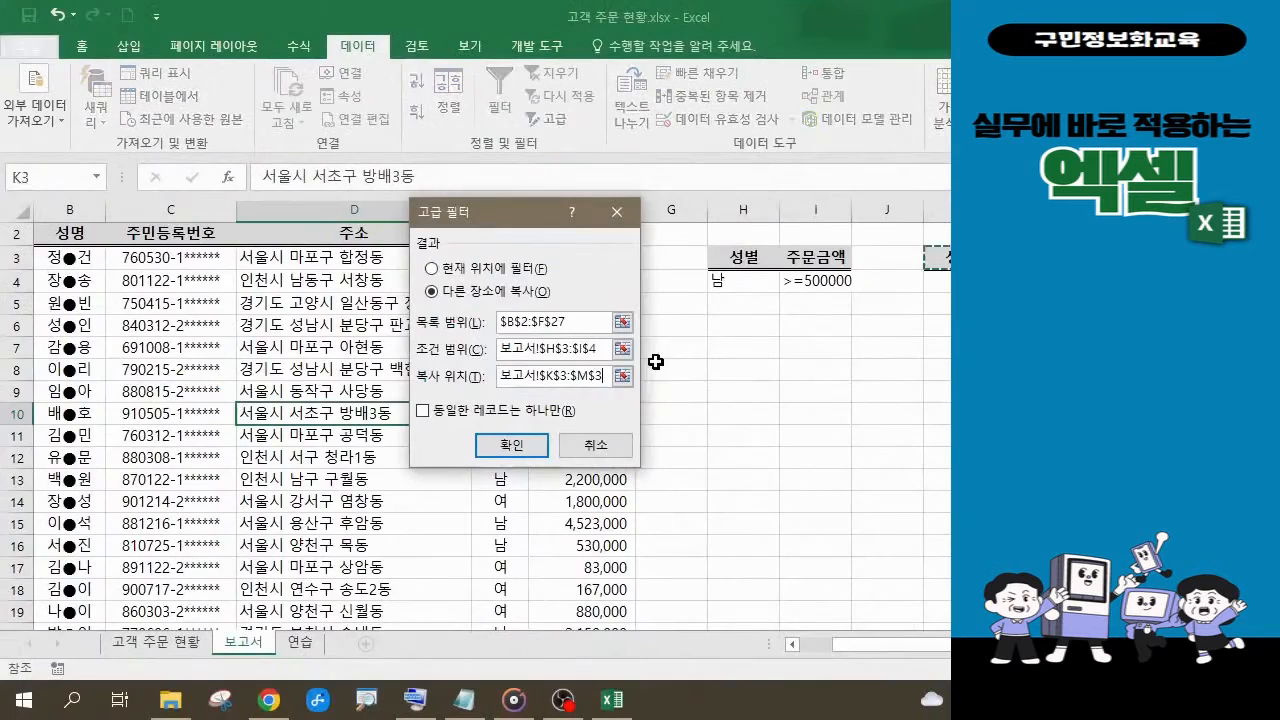
click(516, 451)
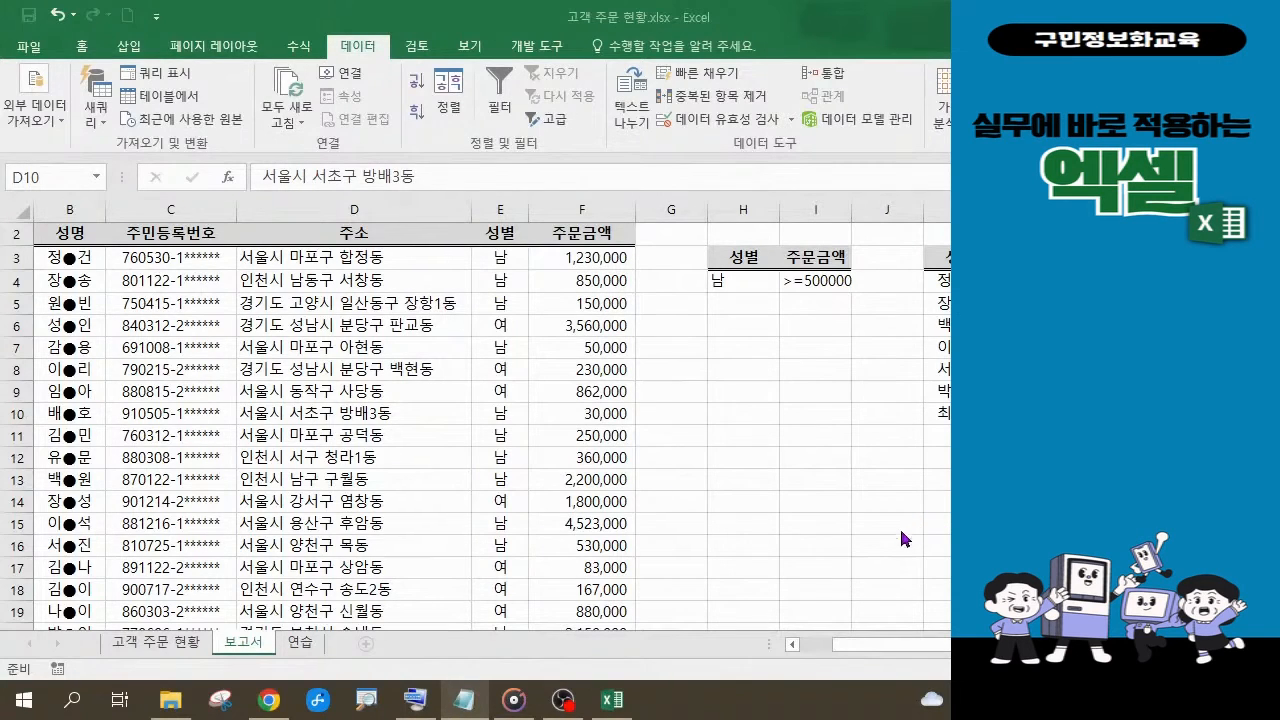
Auto-fit the widths of columns M and L to the extracted order amounts and addresses.
click(857, 641)
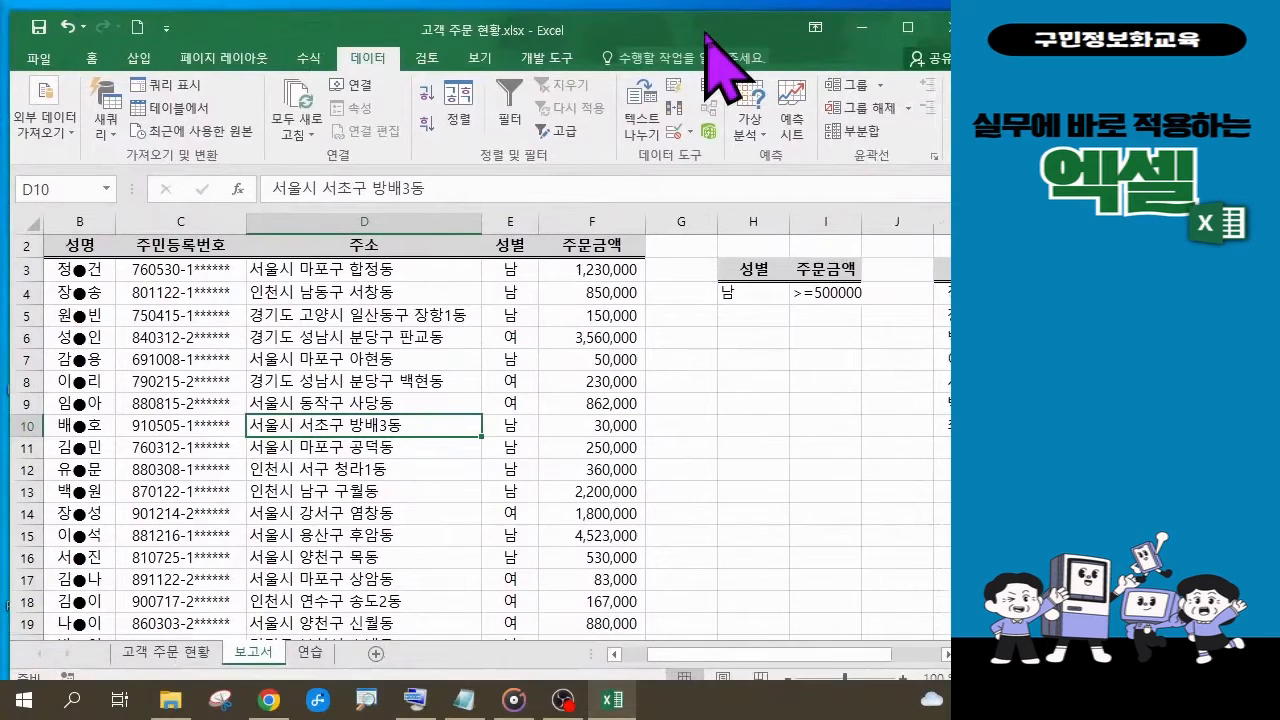
drag(705, 32, 695, 21)
drag(854, 642, 931, 645)
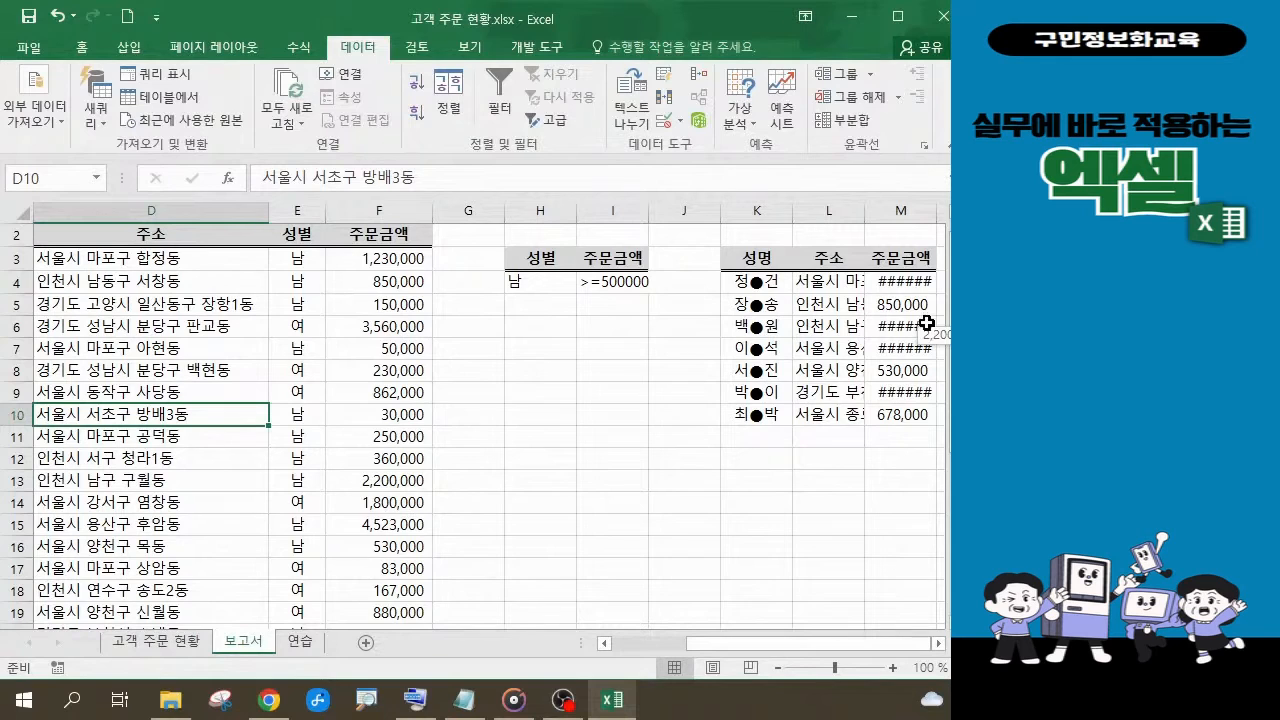
double_click(936, 212)
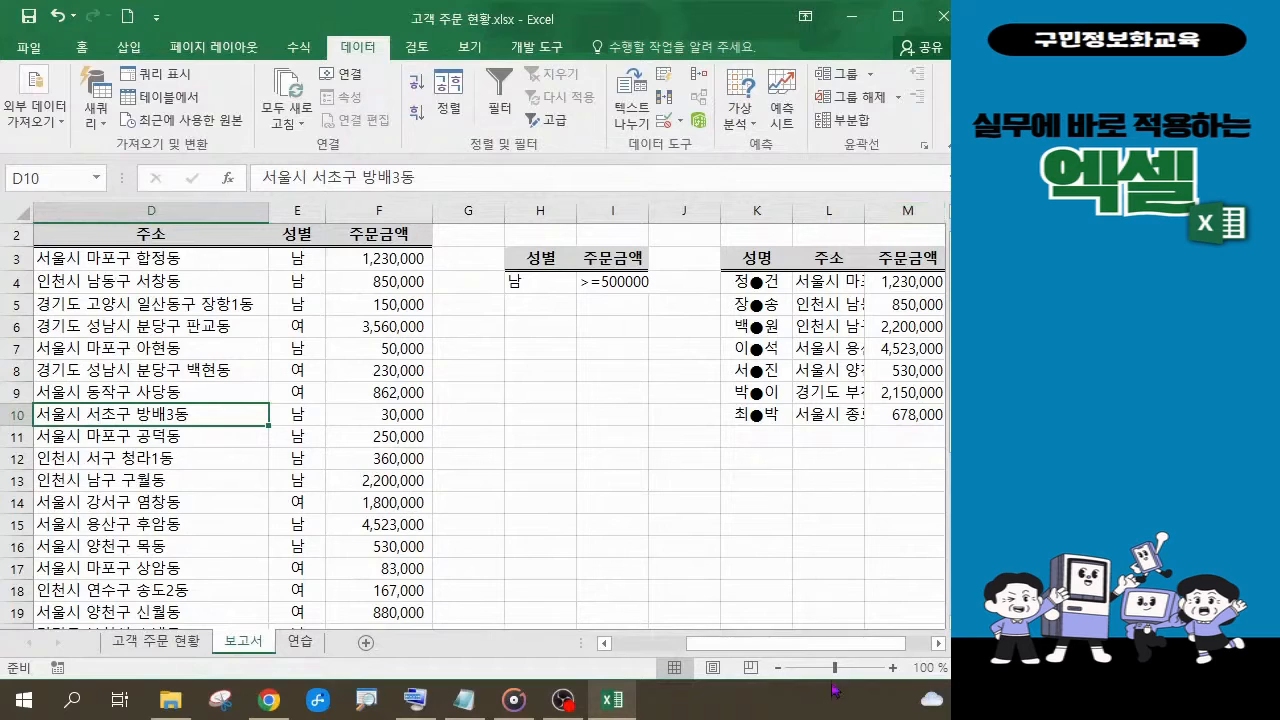
drag(863, 644, 887, 651)
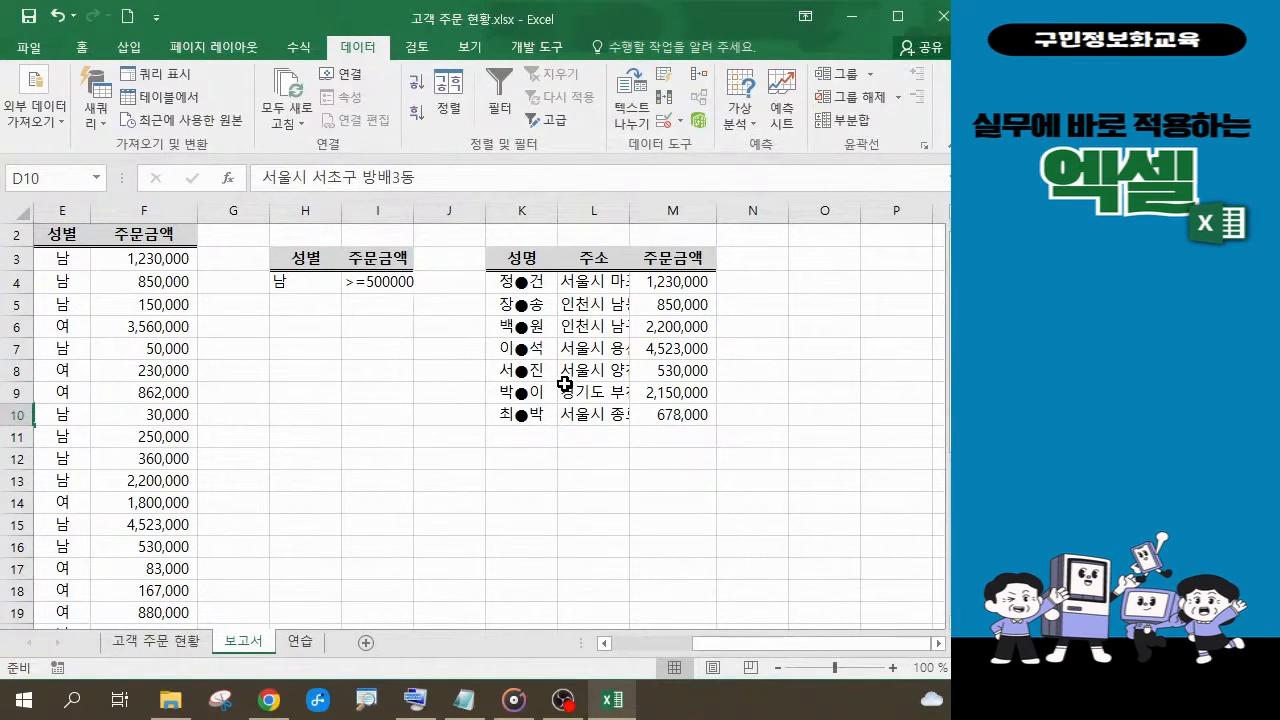
double_click(632, 216)
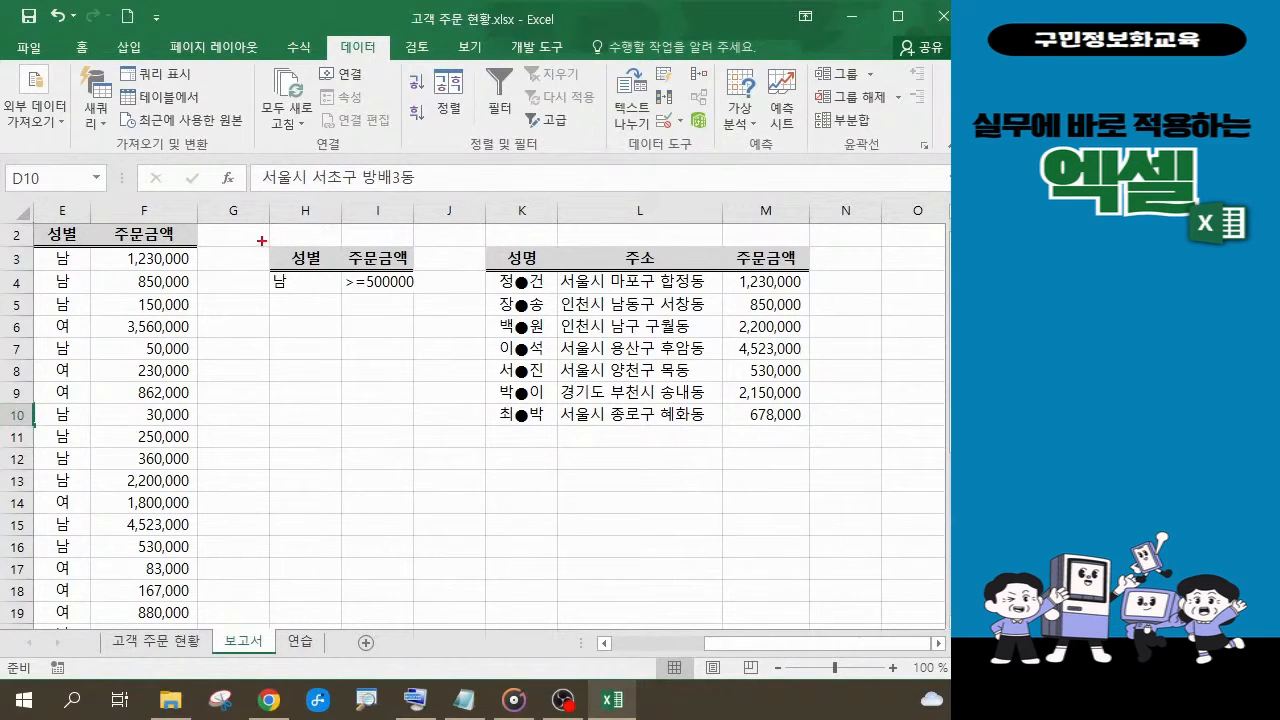
mouse_move(263, 241)
mouse_down()
mouse_move(438, 316)
mouse_move(432, 303)
mouse_up()
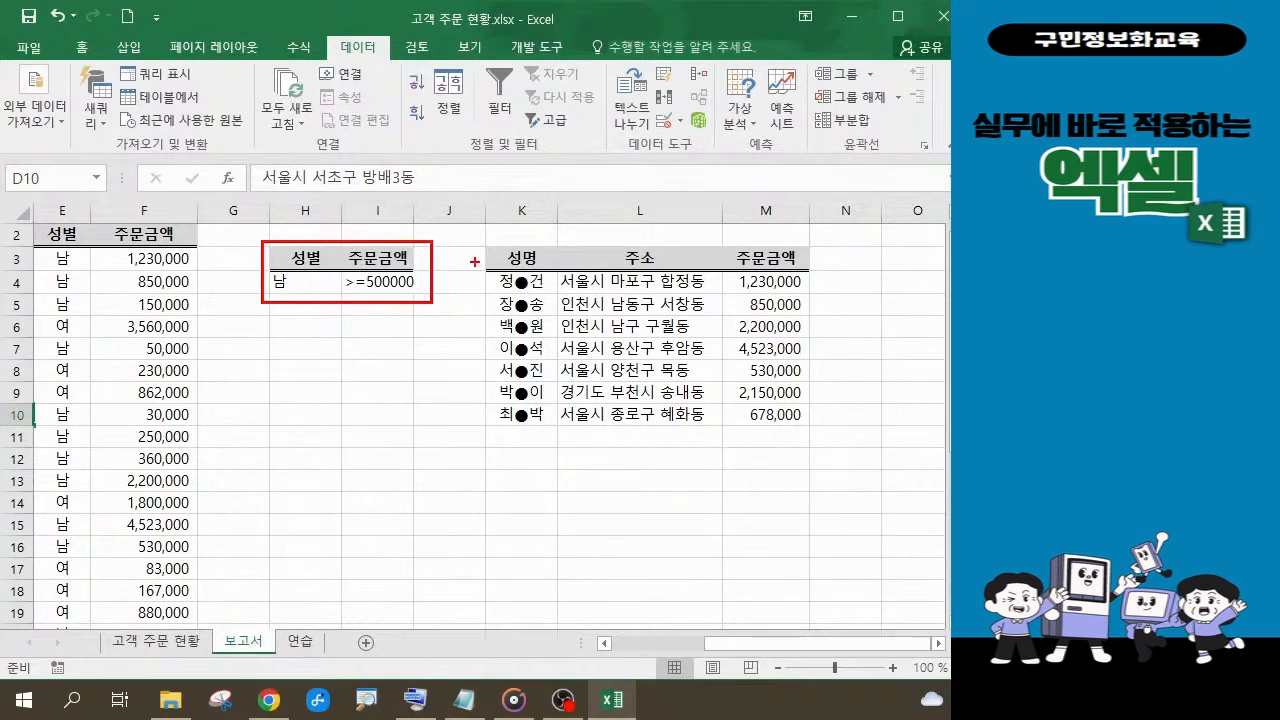
mouse_move(479, 243)
mouse_down()
mouse_move(741, 333)
mouse_move(800, 423)
mouse_move(825, 430)
mouse_up()
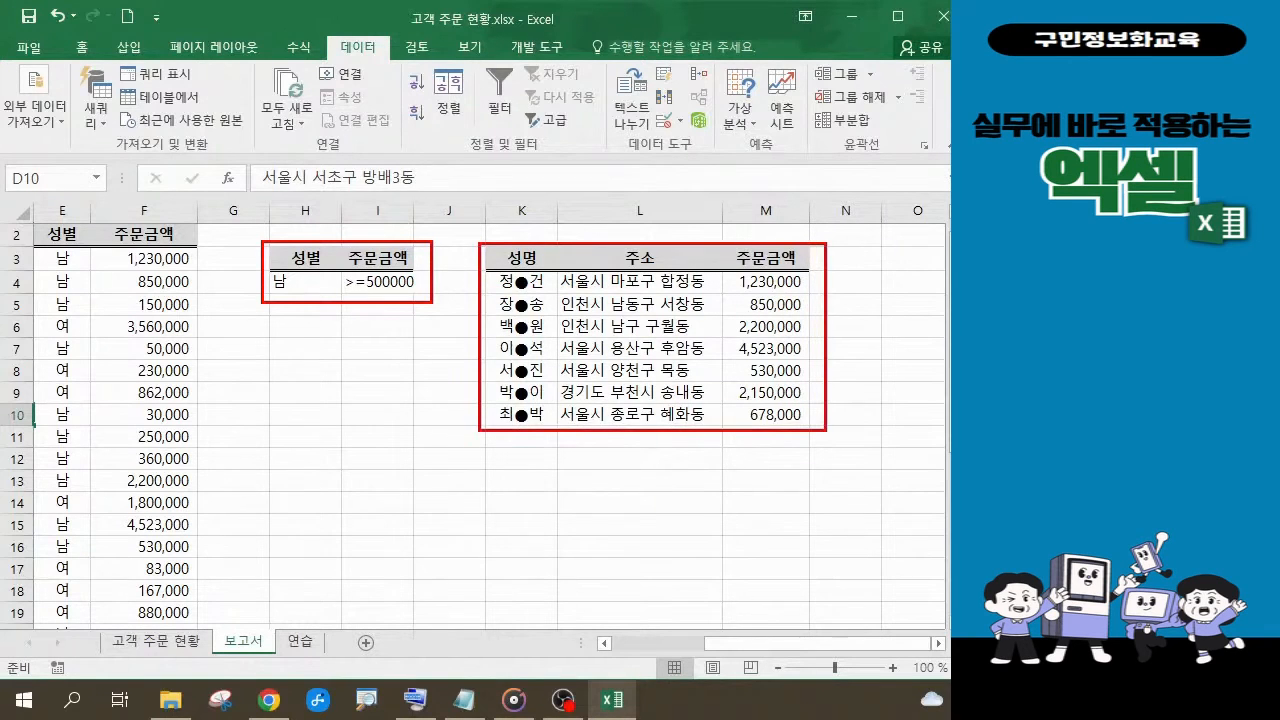
drag(324, 291, 307, 346)
mouse_move(268, 393)
mouse_down()
mouse_move(284, 356)
mouse_move(293, 396)
mouse_up()
mouse_move(289, 374)
mouse_down()
mouse_move(267, 384)
mouse_move(299, 380)
mouse_move(324, 396)
mouse_move(350, 381)
mouse_move(357, 400)
mouse_move(408, 374)
mouse_move(392, 402)
mouse_move(416, 408)
mouse_move(402, 420)
mouse_move(446, 386)
mouse_move(424, 412)
mouse_move(470, 417)
mouse_move(472, 396)
mouse_move(472, 428)
mouse_move(444, 452)
mouse_move(481, 449)
mouse_up()
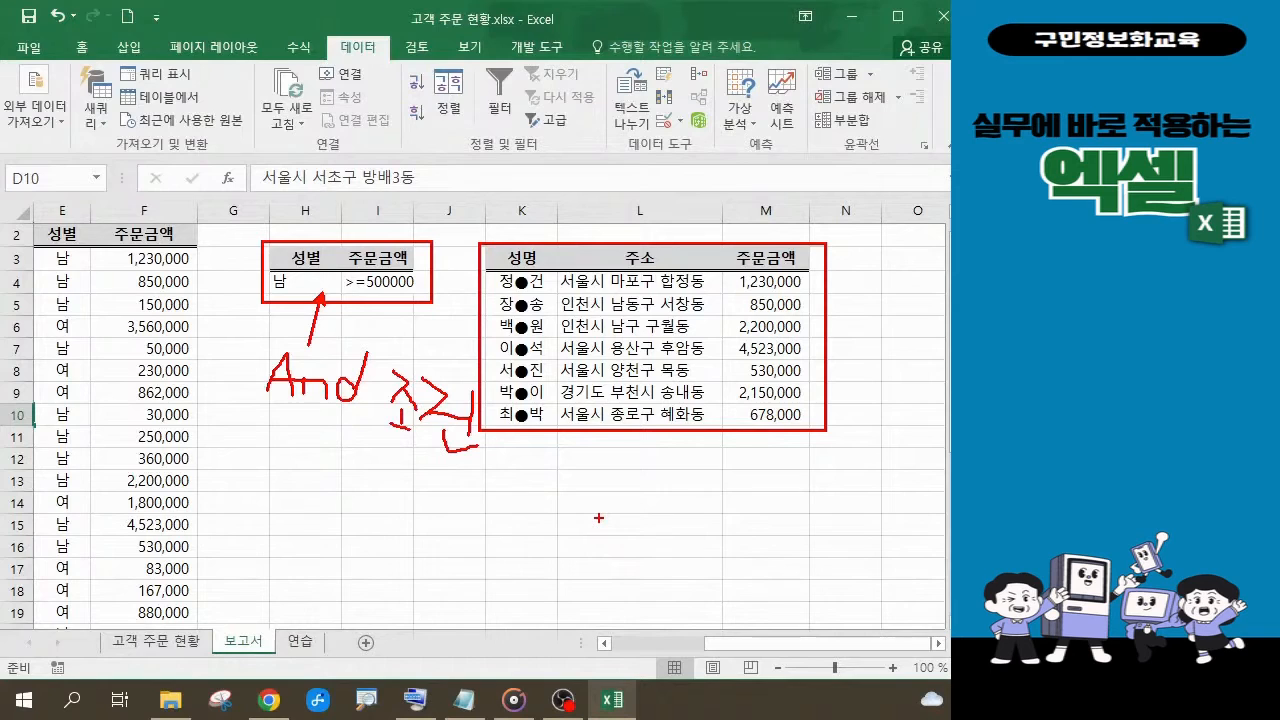
key(Escape)
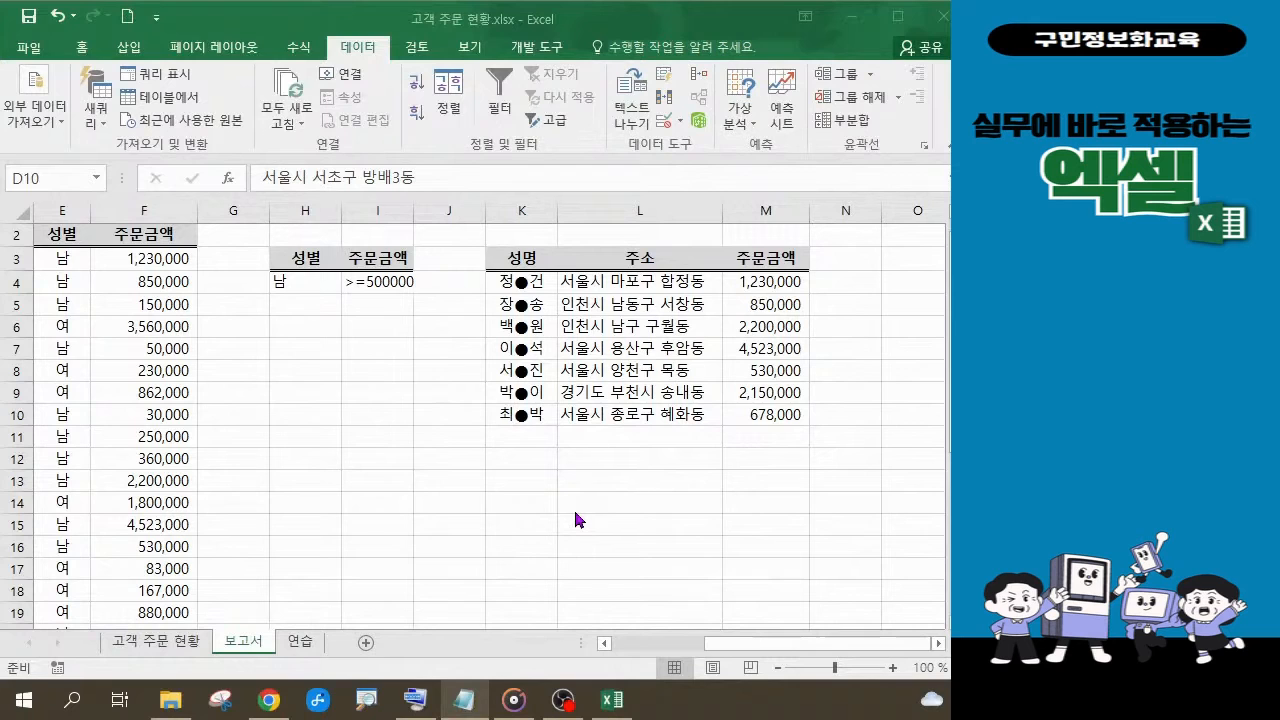
click(762, 645)
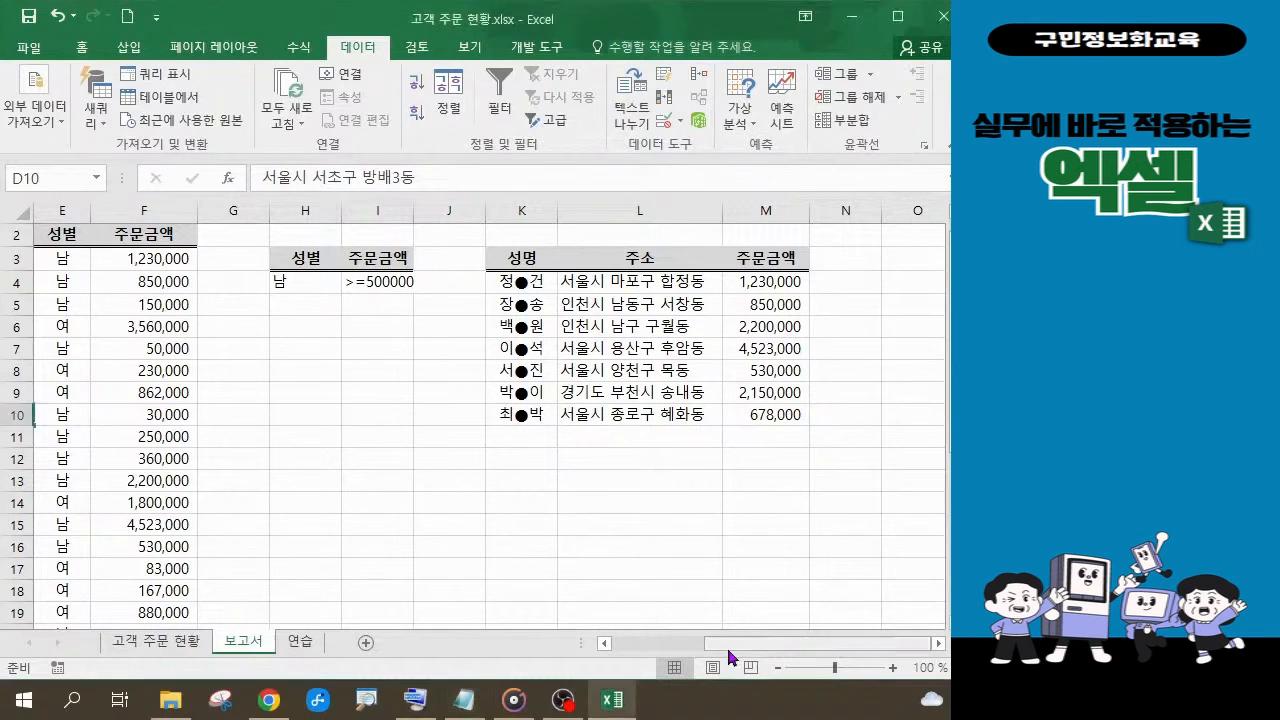
drag(726, 645, 617, 645)
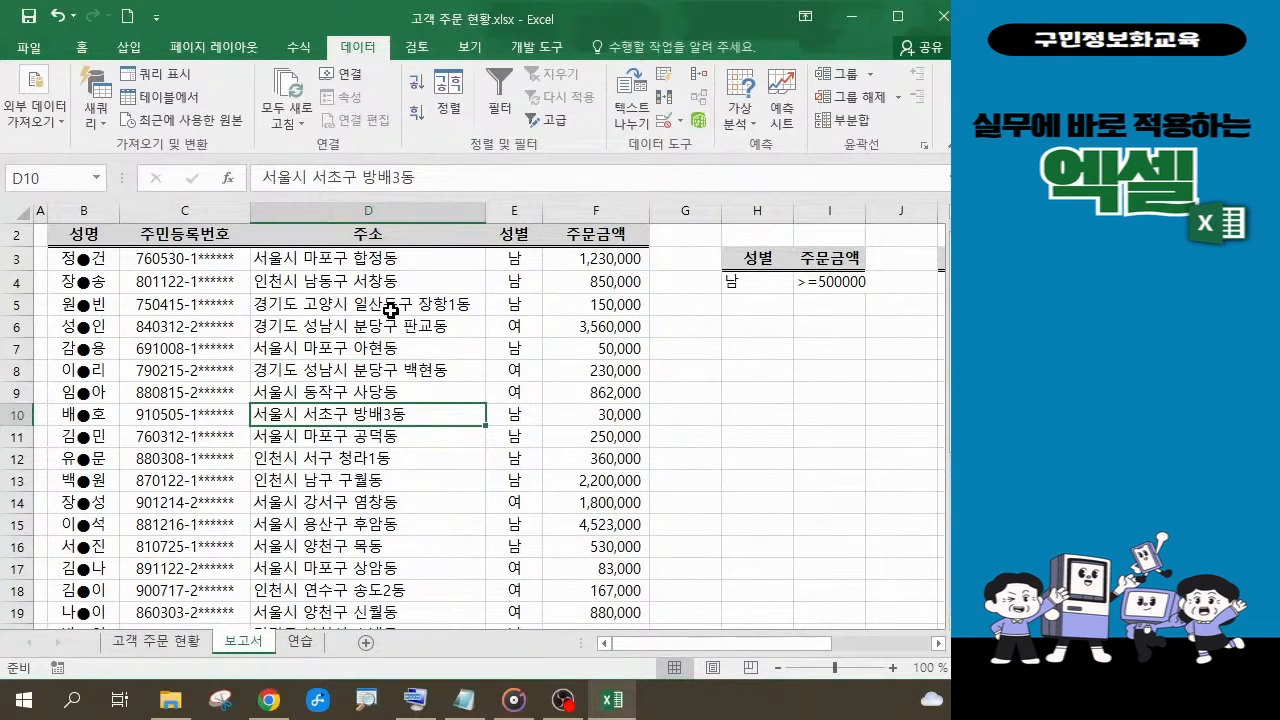
scroll(405, 470, down, 3)
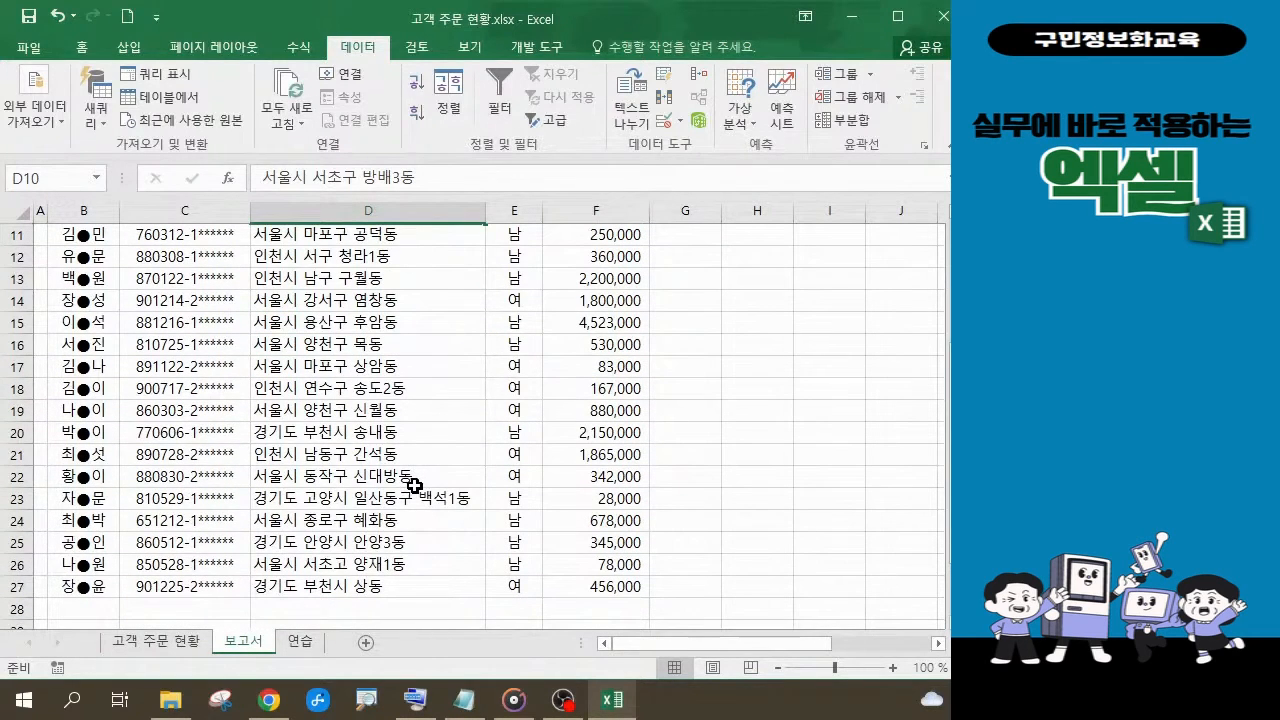
scroll(414, 485, up, 2)
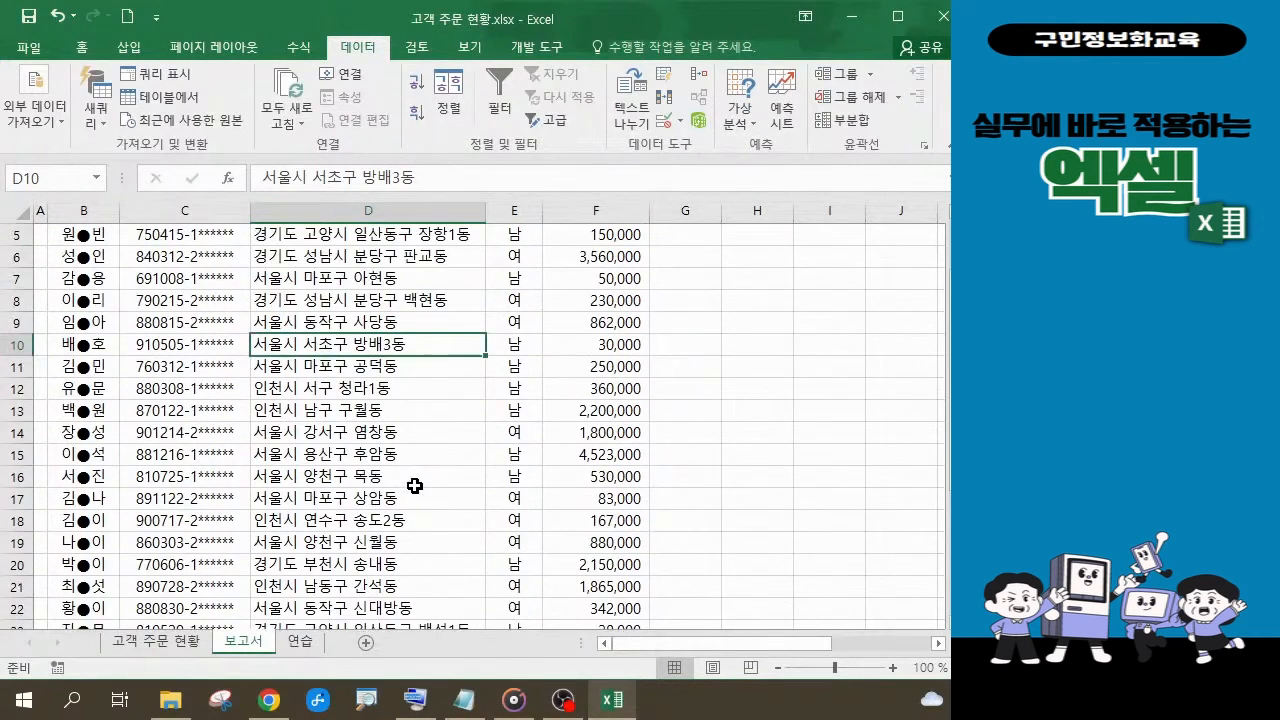
scroll(414, 485, up, 2)
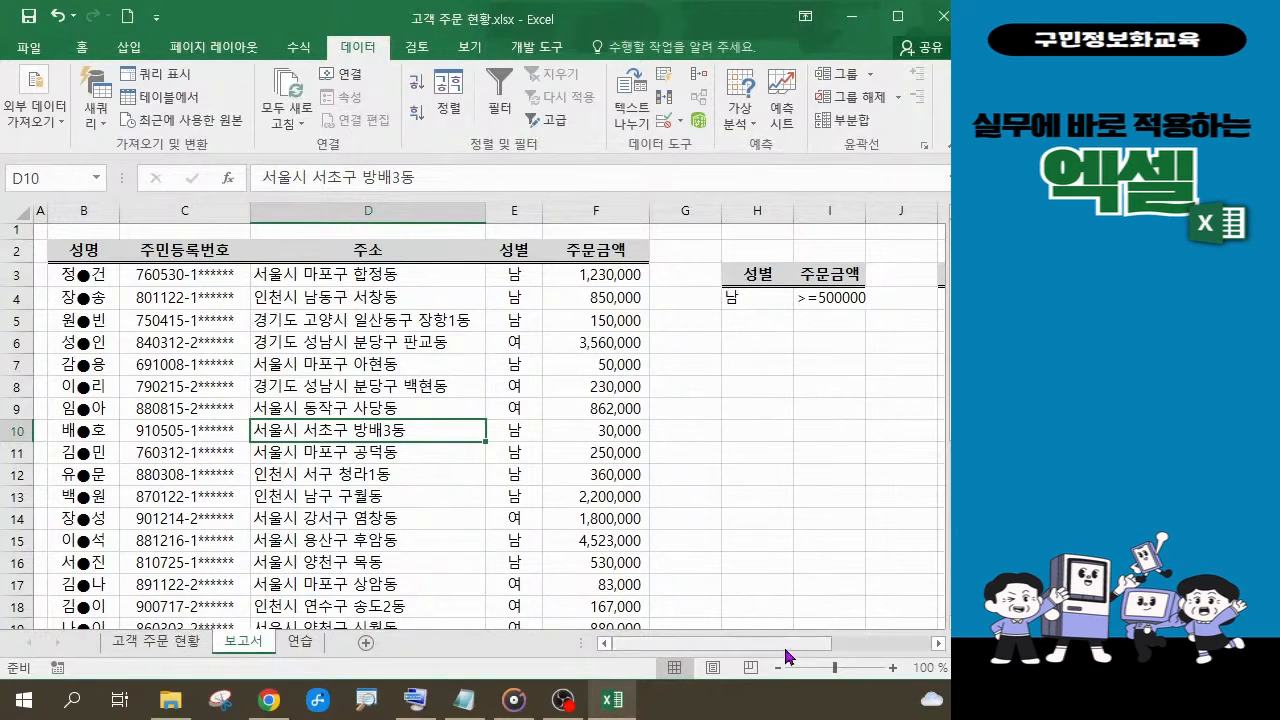
drag(784, 645, 837, 594)
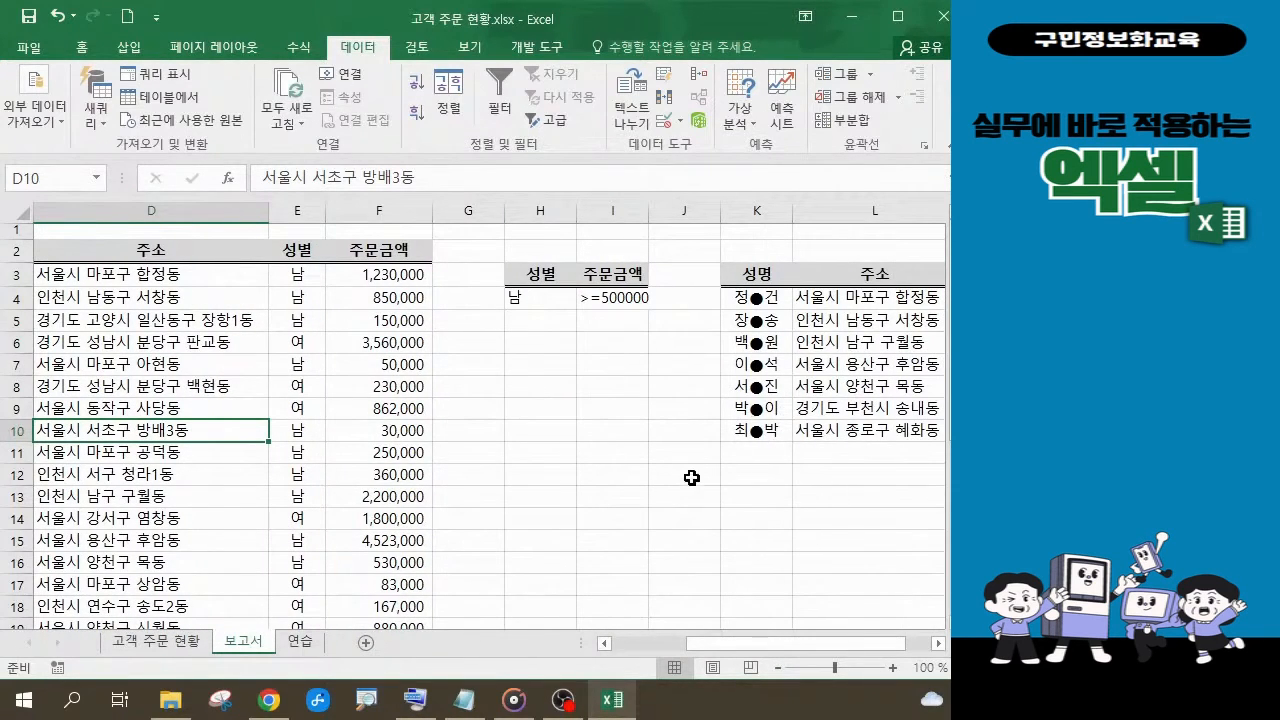
Copy the 주소, 성별 and 주문금액 headers from D2:F2 and paste them starting at H13.
click(530, 503)
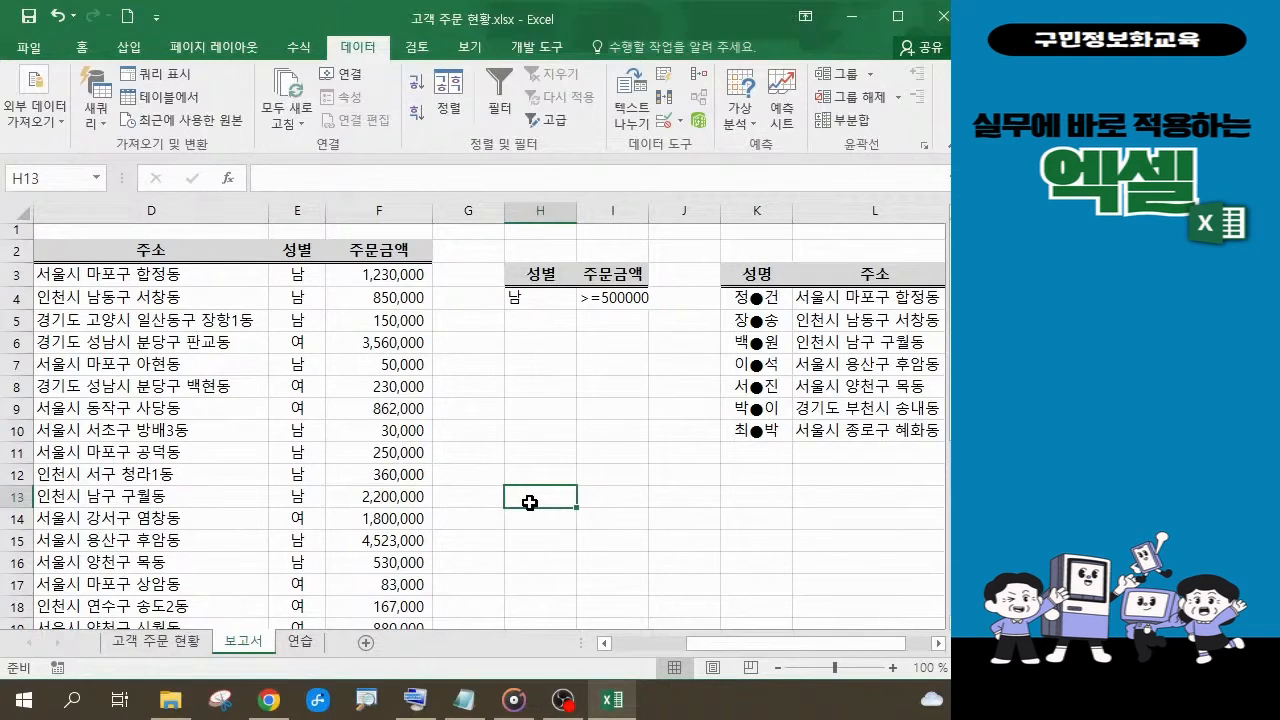
key(alt+Tab)
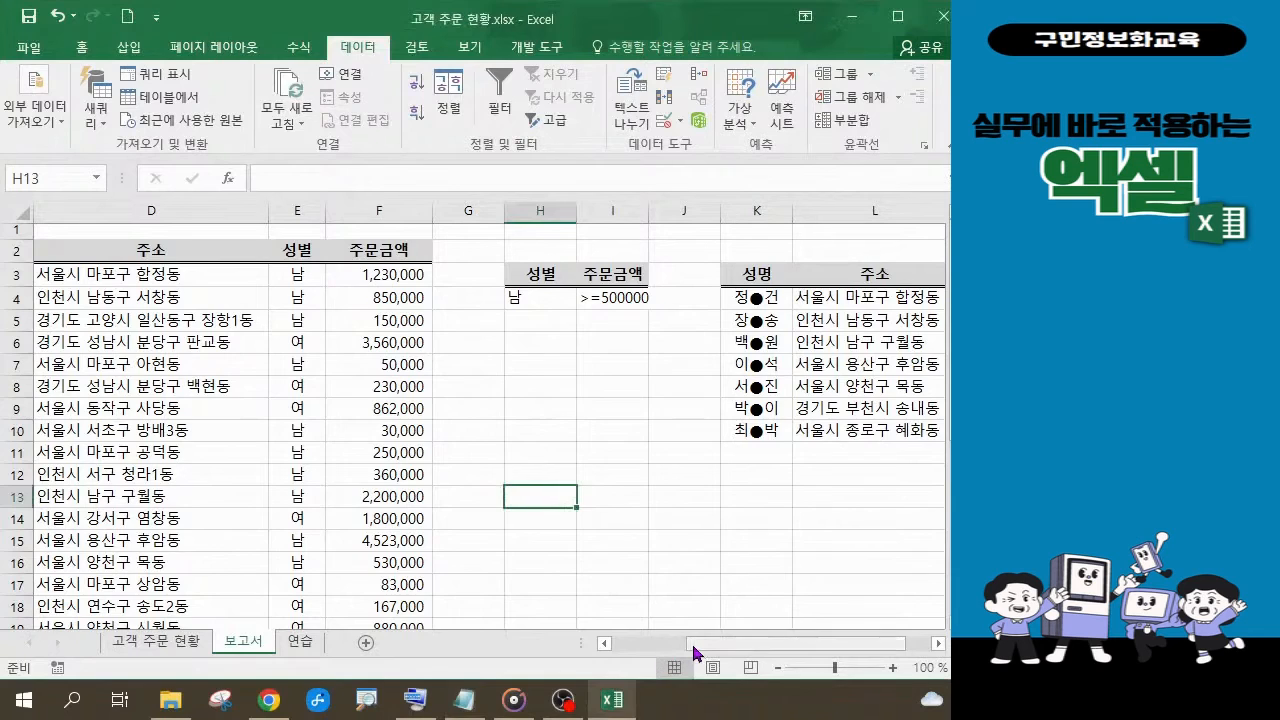
drag(696, 645, 644, 652)
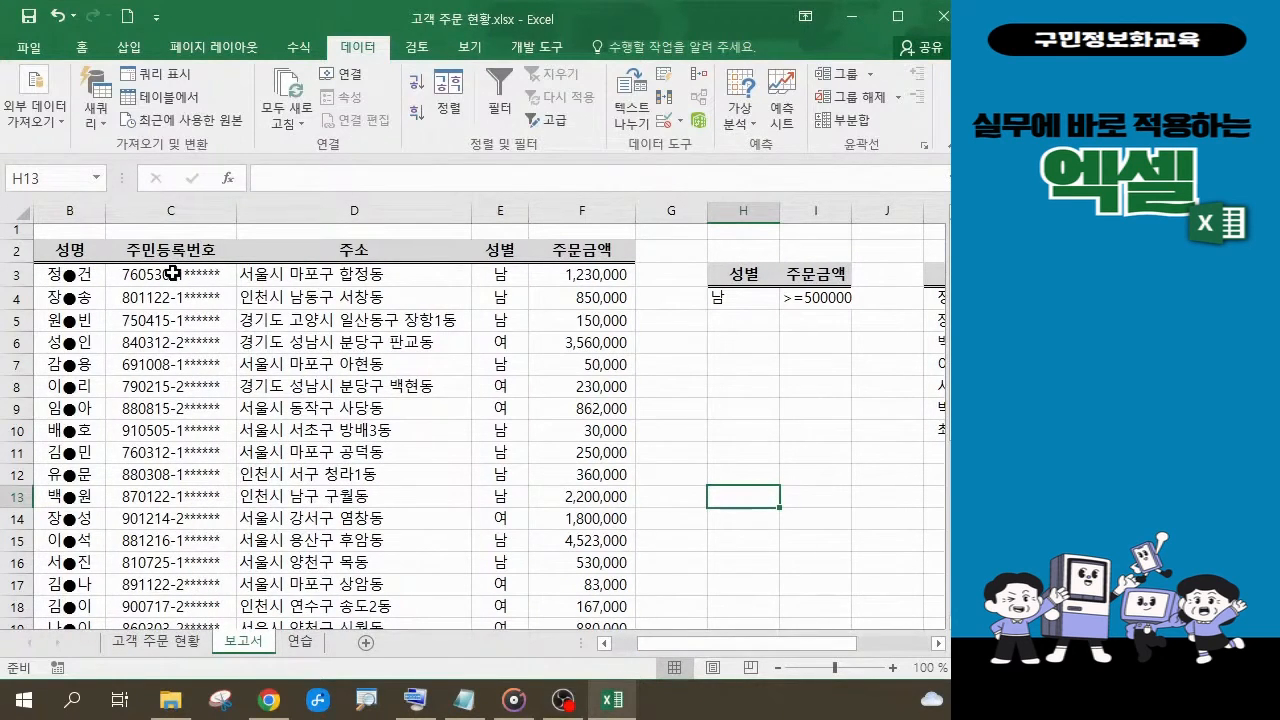
click(354, 250)
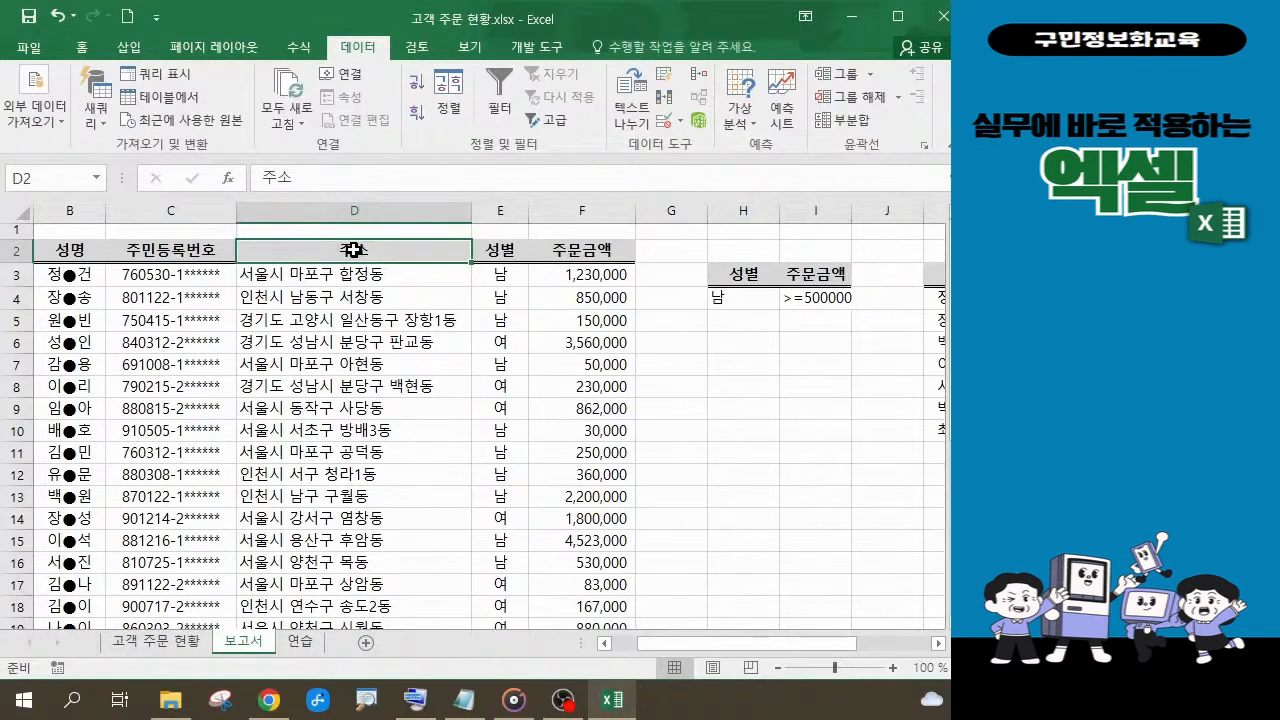
drag(354, 250, 588, 257)
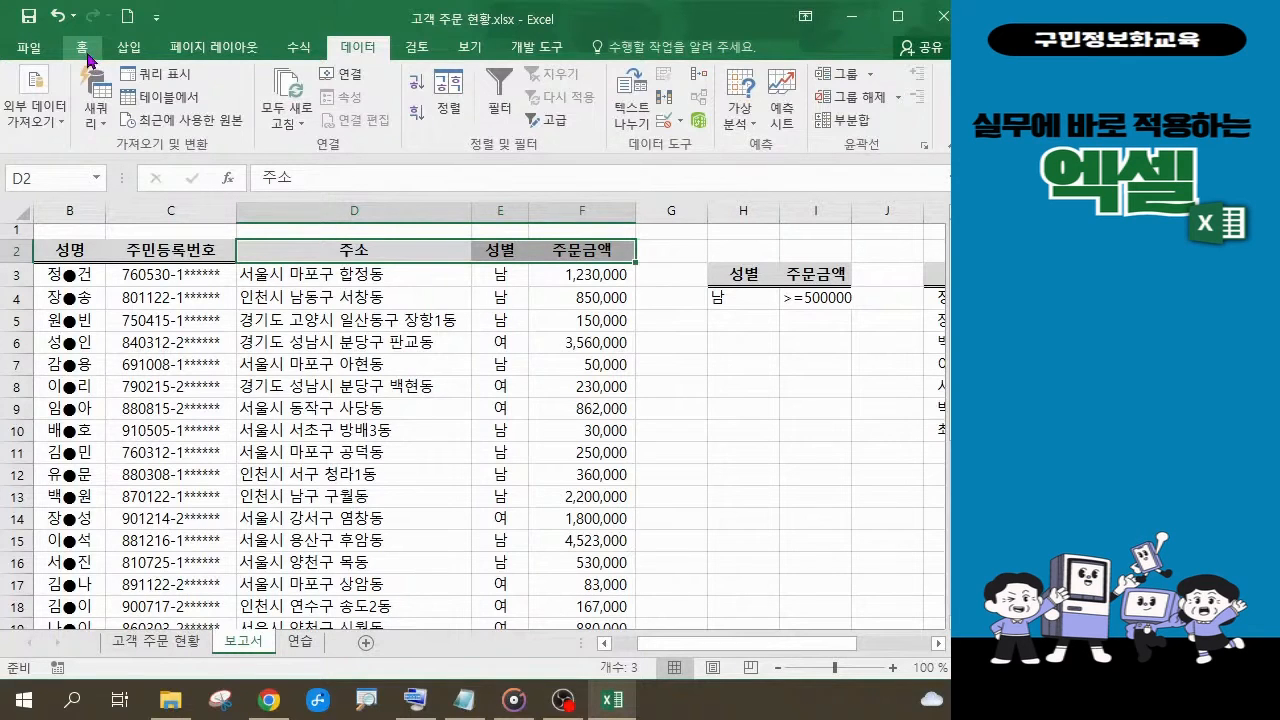
click(88, 60)
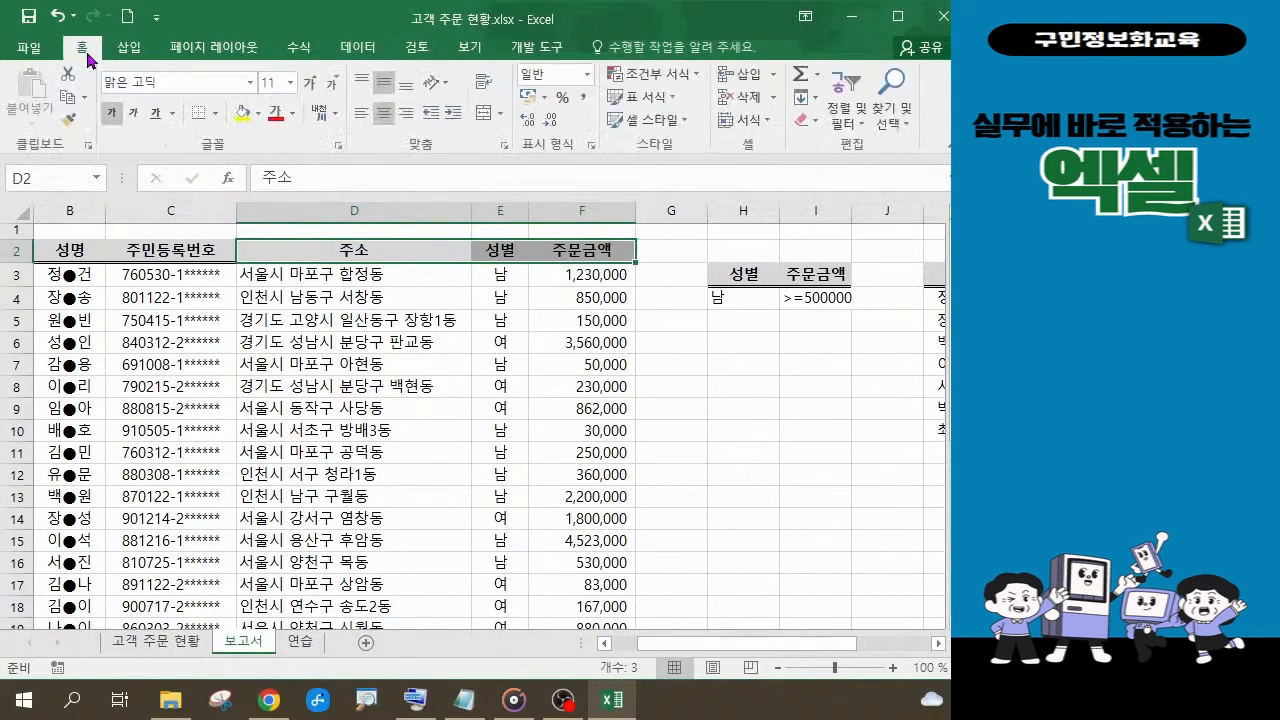
click(67, 107)
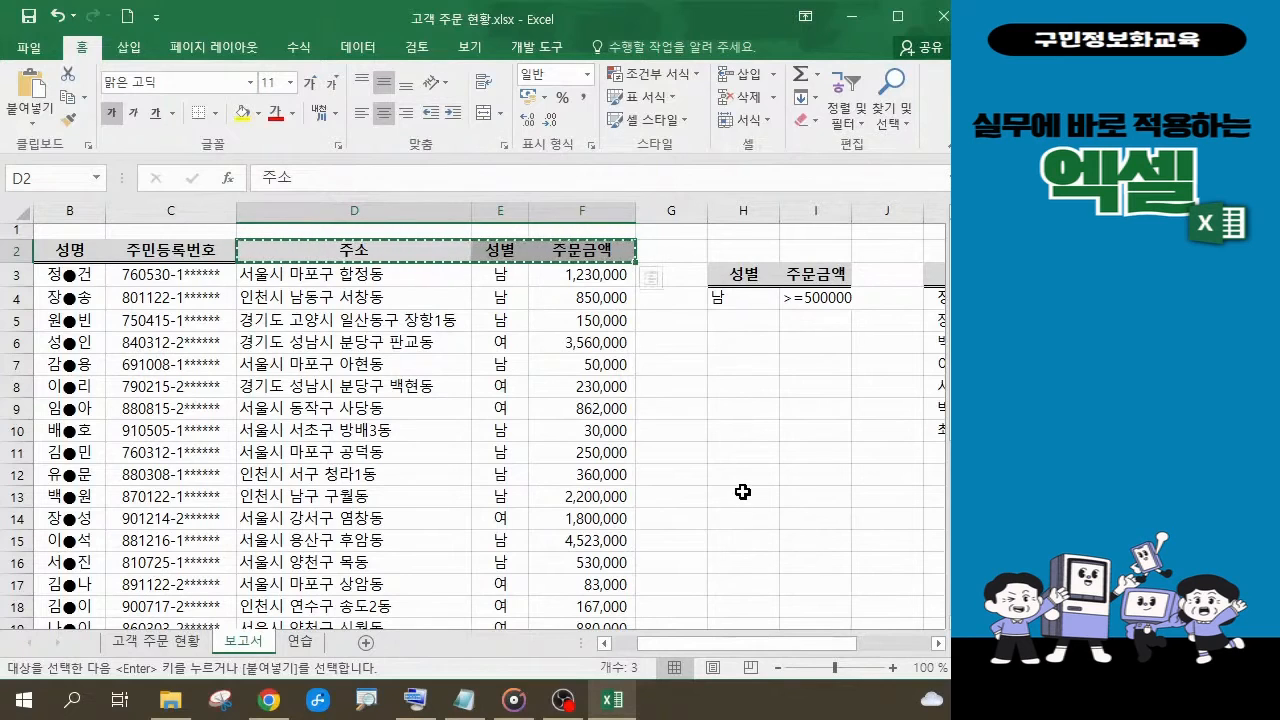
click(742, 492)
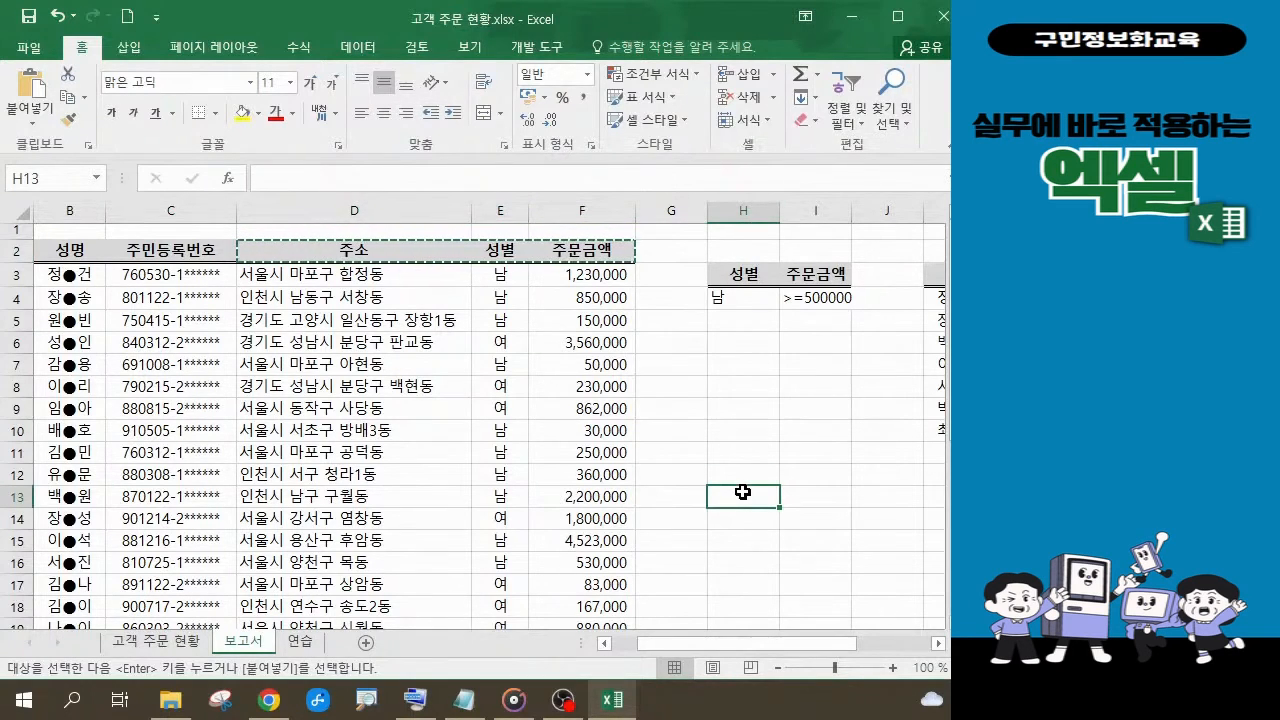
click(29, 87)
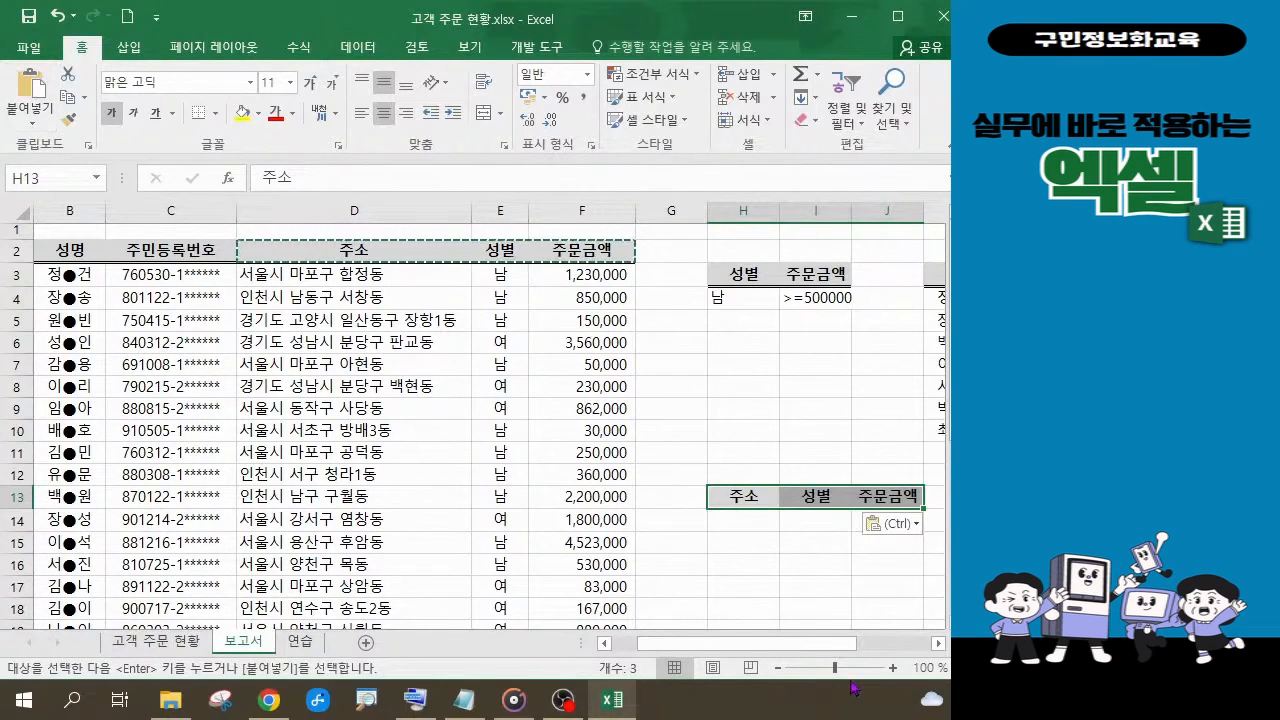
Enter the criteria 서울* under 주소 in H14 and 여 under 성별 in I14.
drag(830, 644, 878, 645)
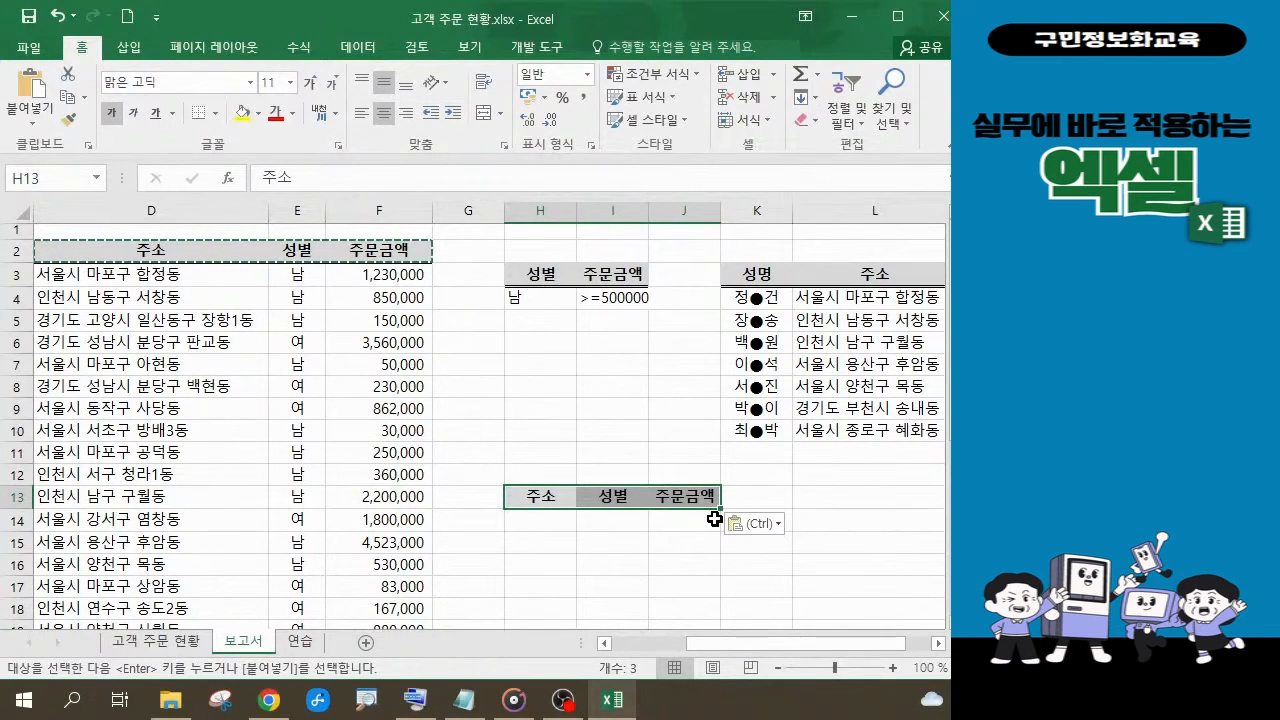
click(535, 524)
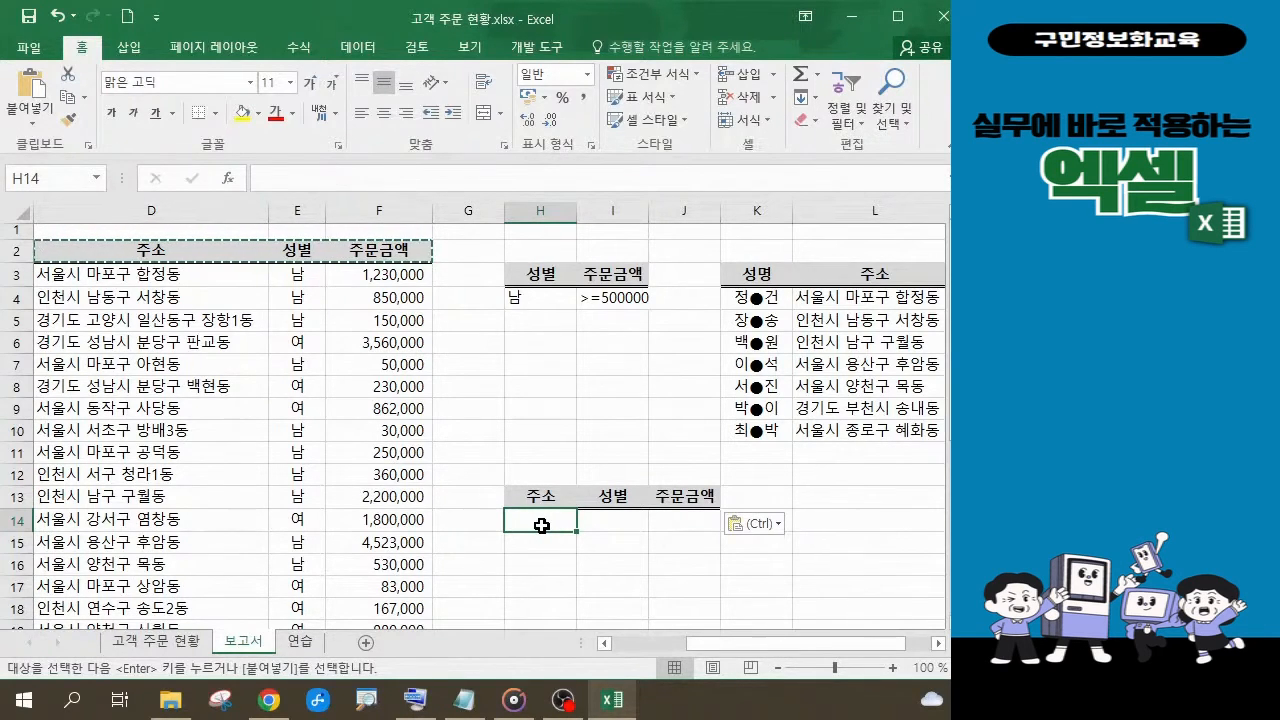
text(서울)
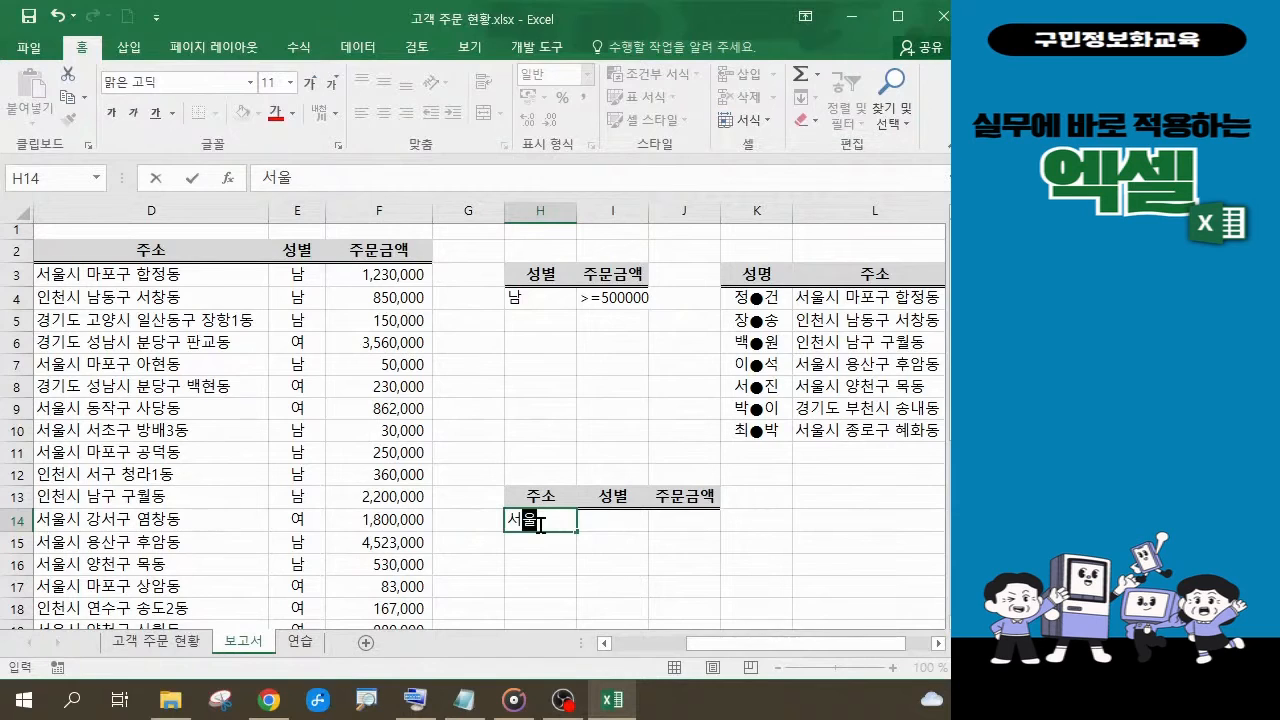
text(*)
click(632, 521)
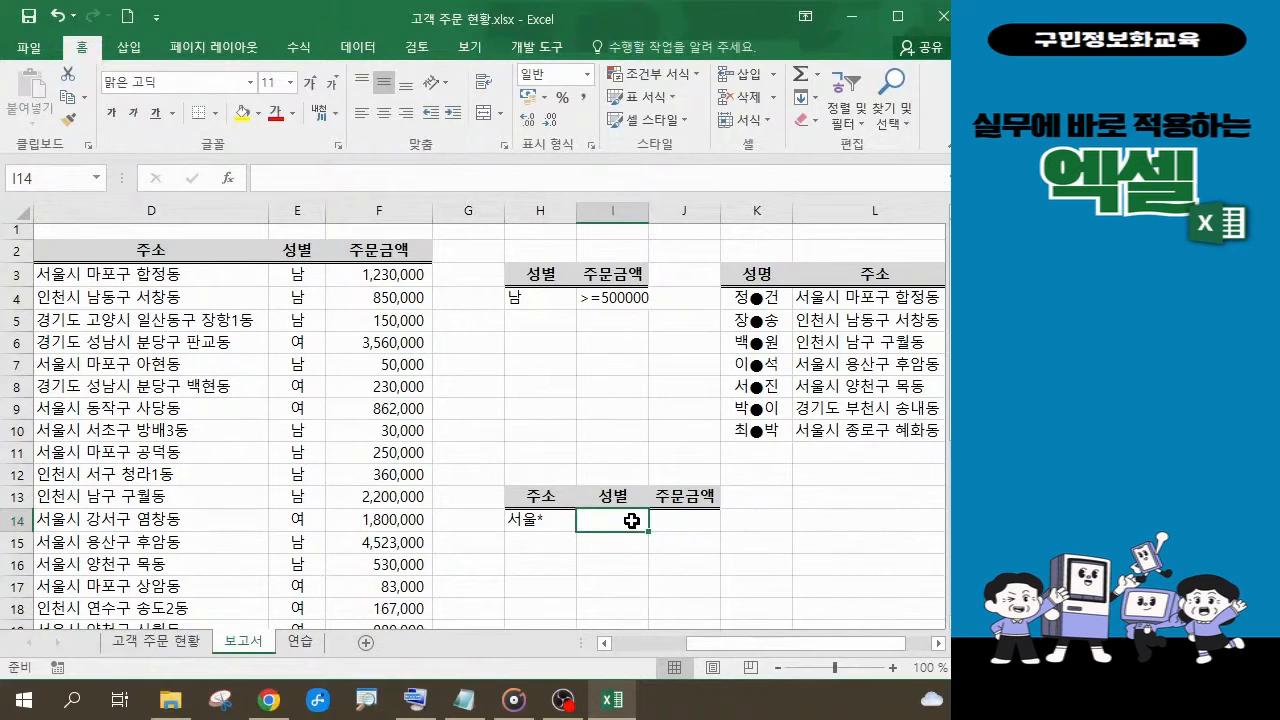
text(여)
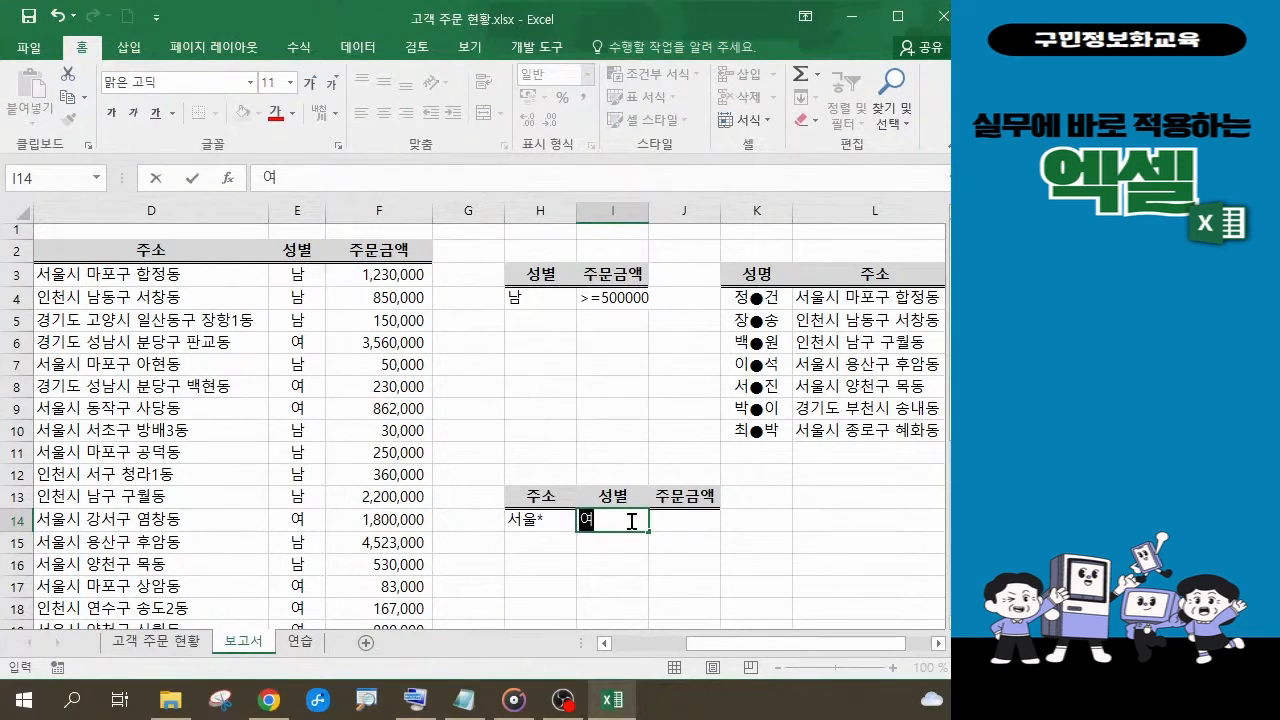
Enter the order amount criterion >=1000000 in J15, one row below the other criteria, and auto-fit column J.
click(697, 546)
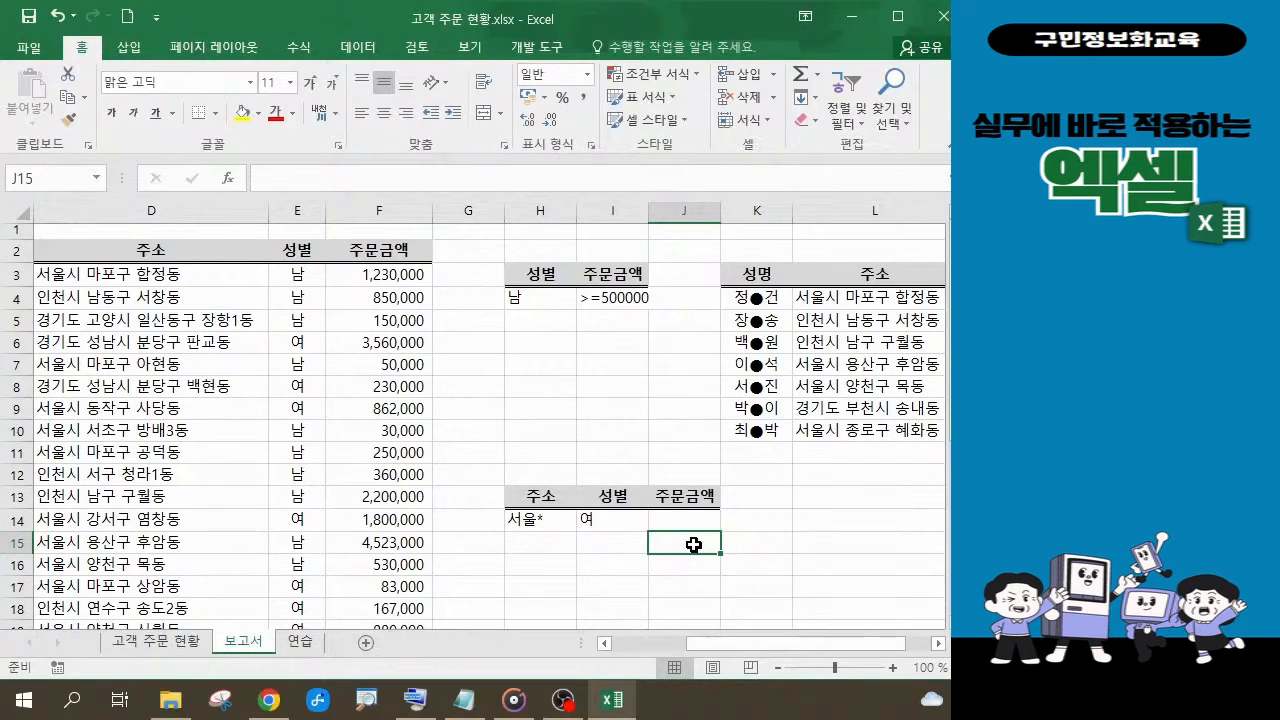
text(>=1)
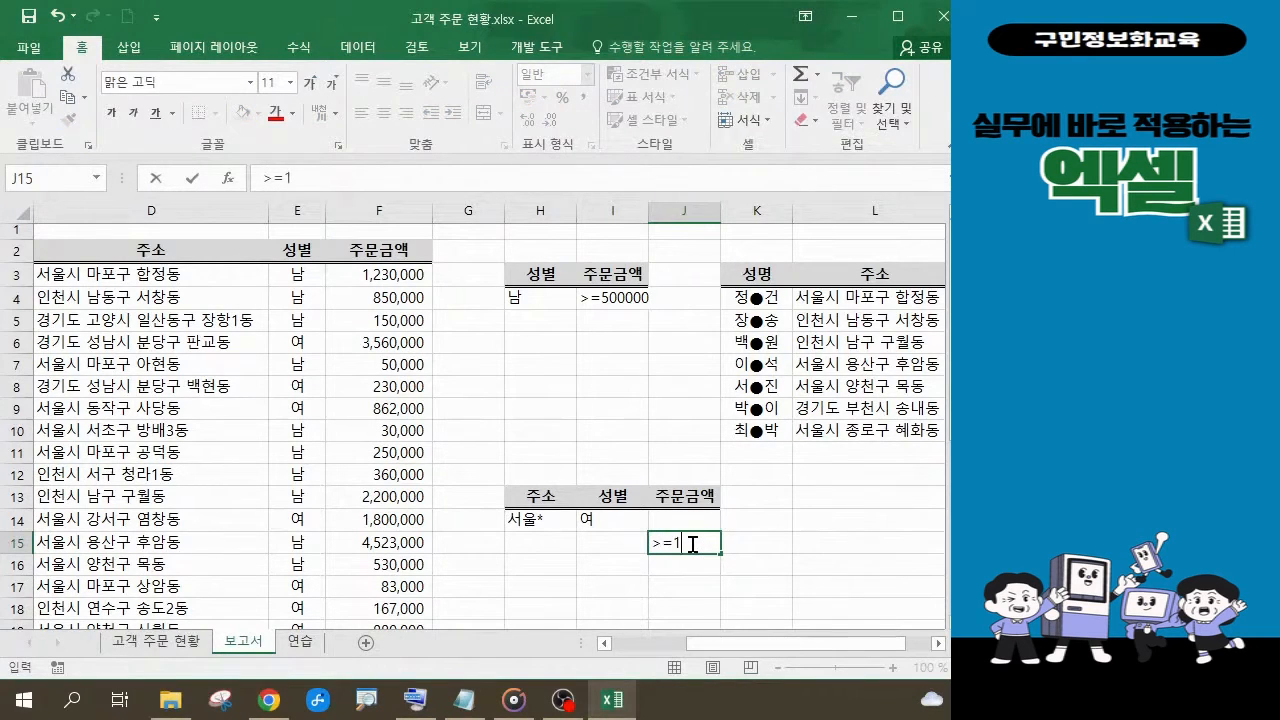
text(000000)
key(Return)
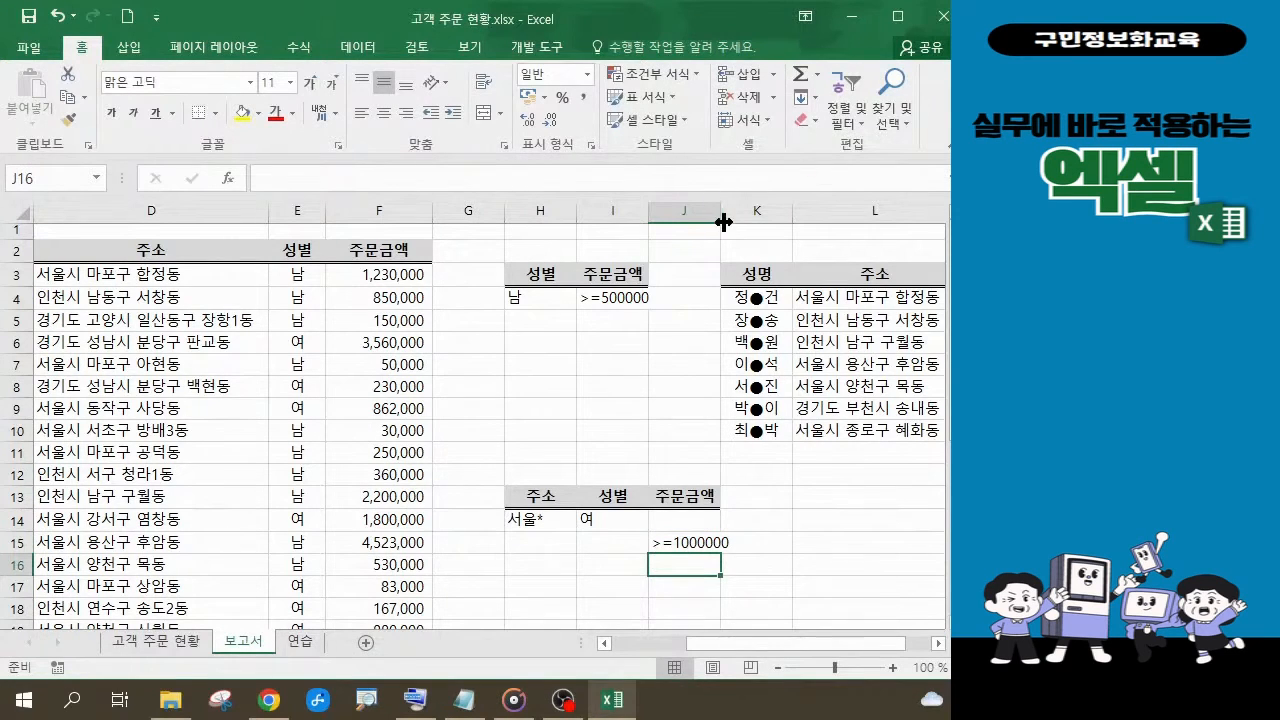
double_click(720, 211)
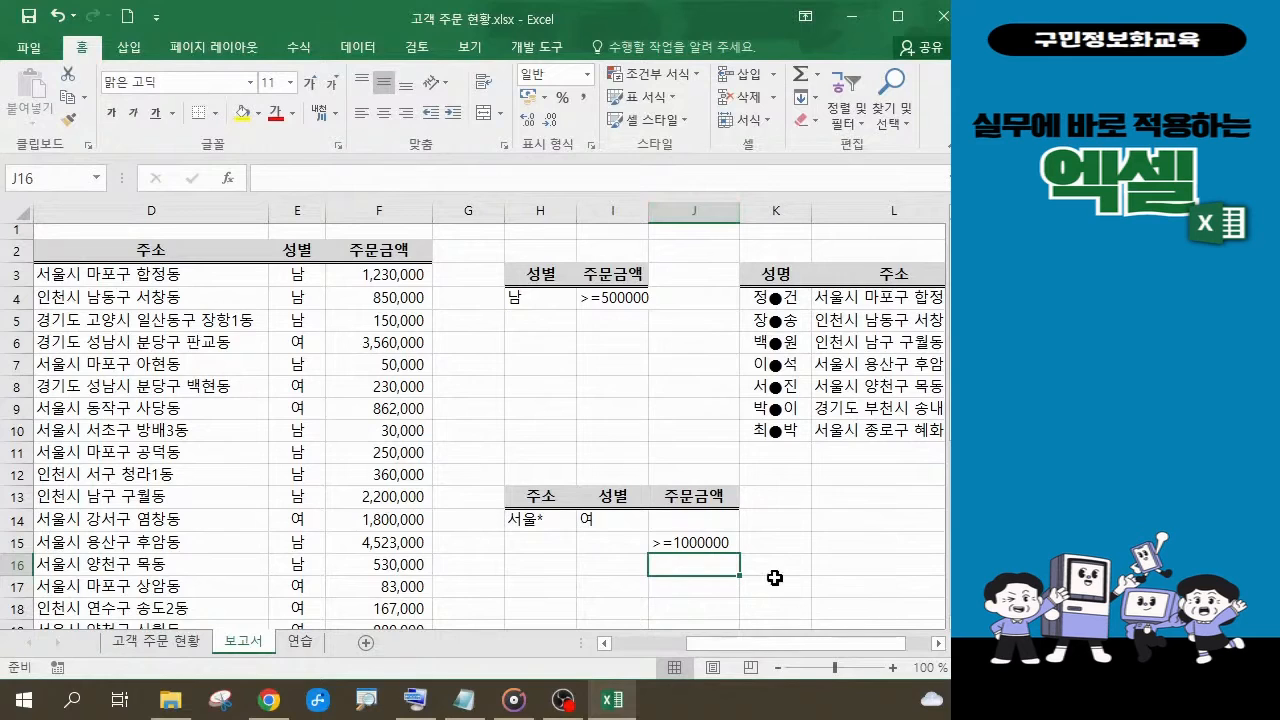
drag(510, 495, 697, 540)
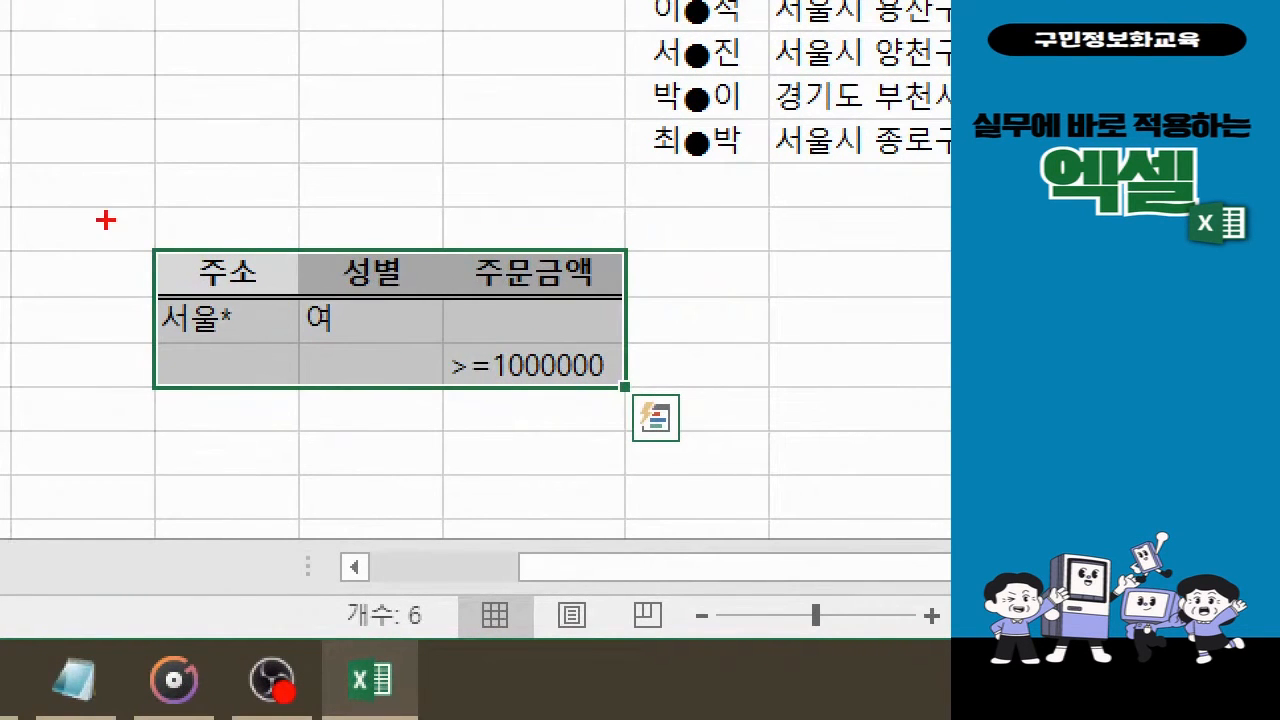
drag(106, 217, 662, 446)
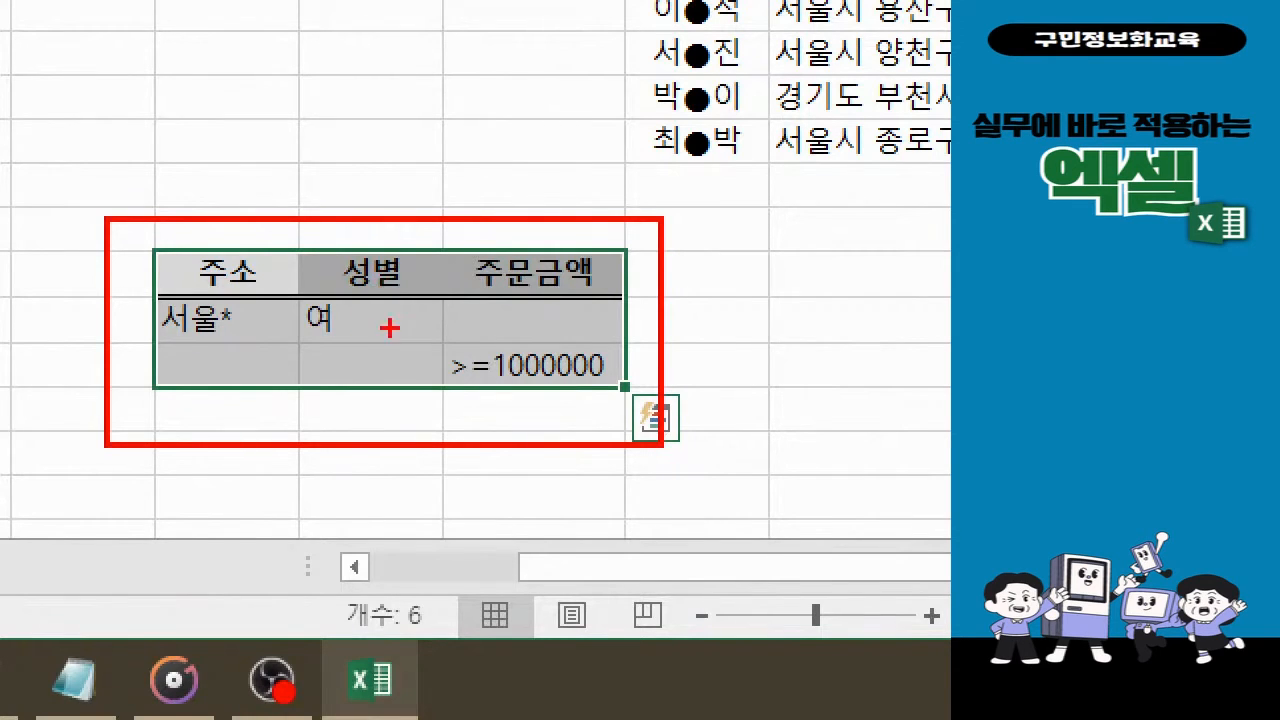
drag(453, 297, 426, 352)
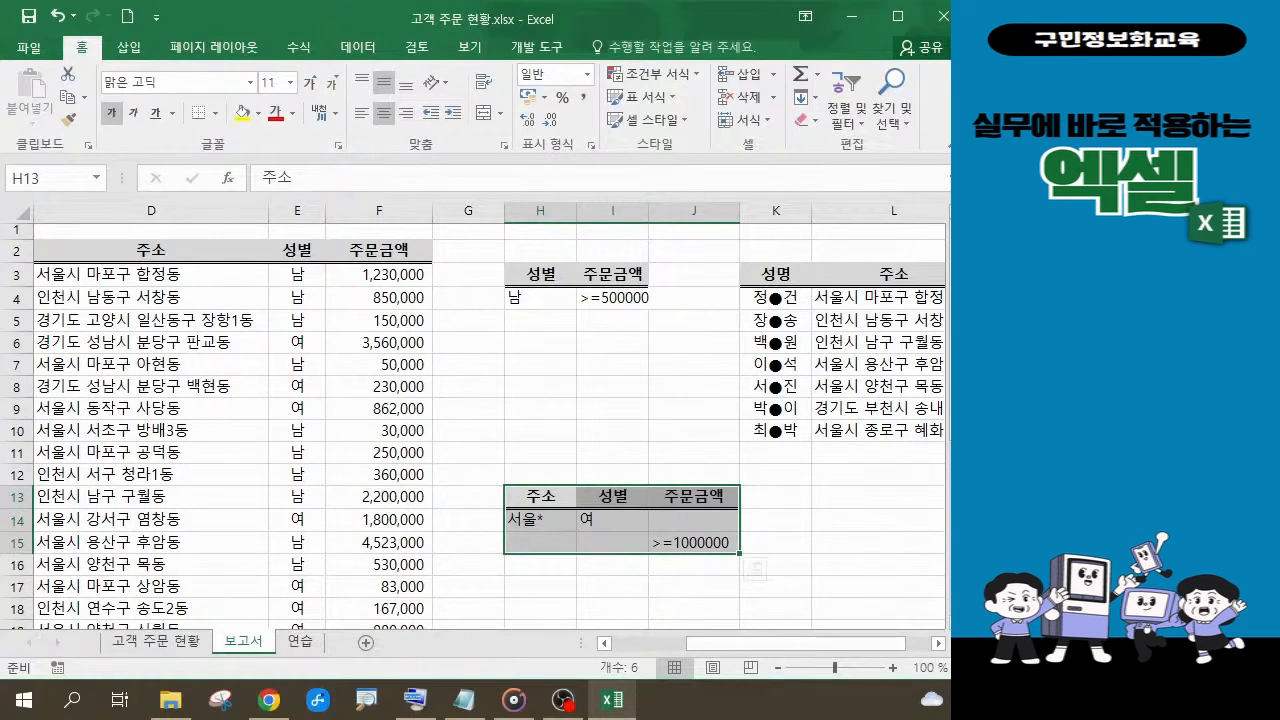
key(alt+Tab)
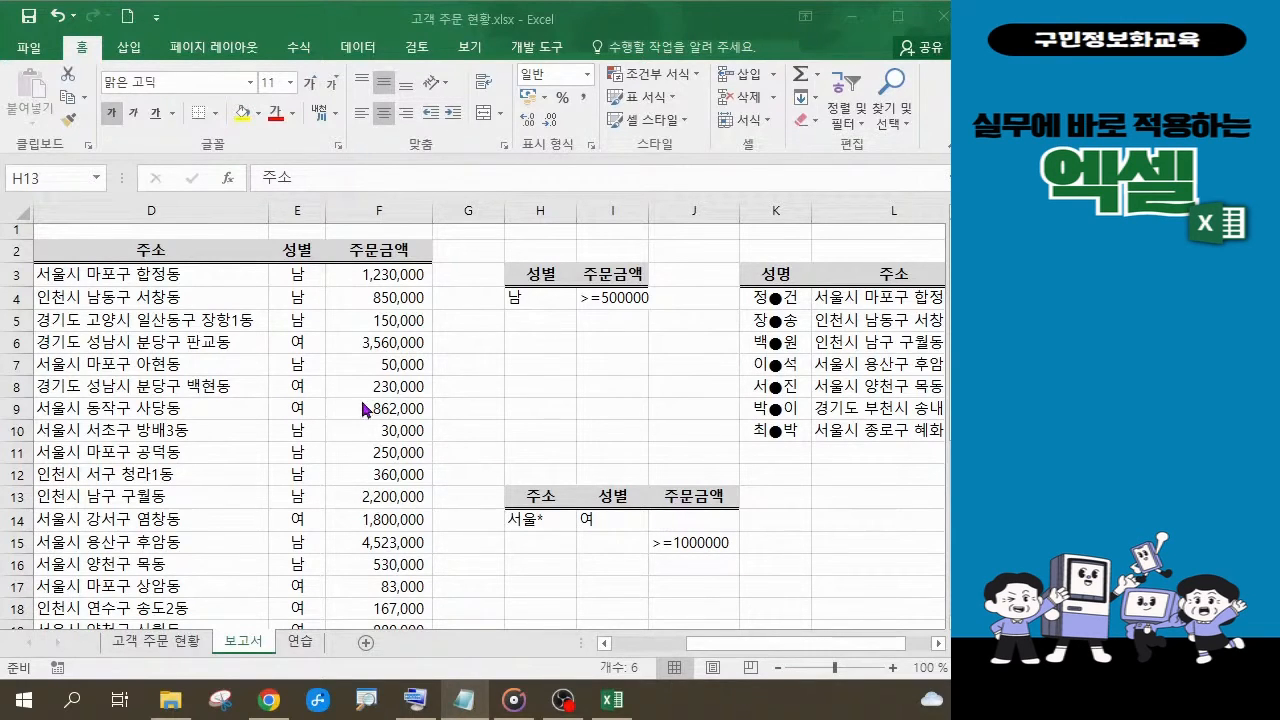
key(ctrl+a)
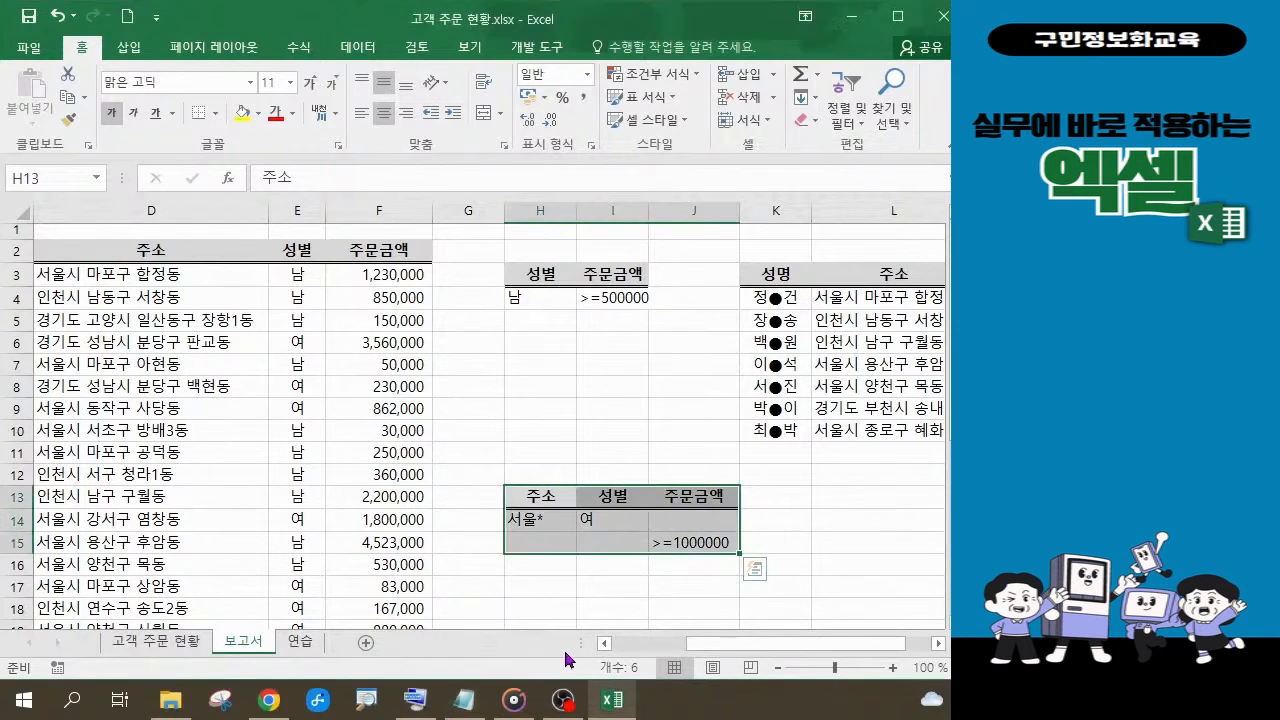
Copy the 성명, 주소, 성별 and 주문금액 headers from row 2 of the customer table and paste them starting at J17.
drag(700, 644, 620, 648)
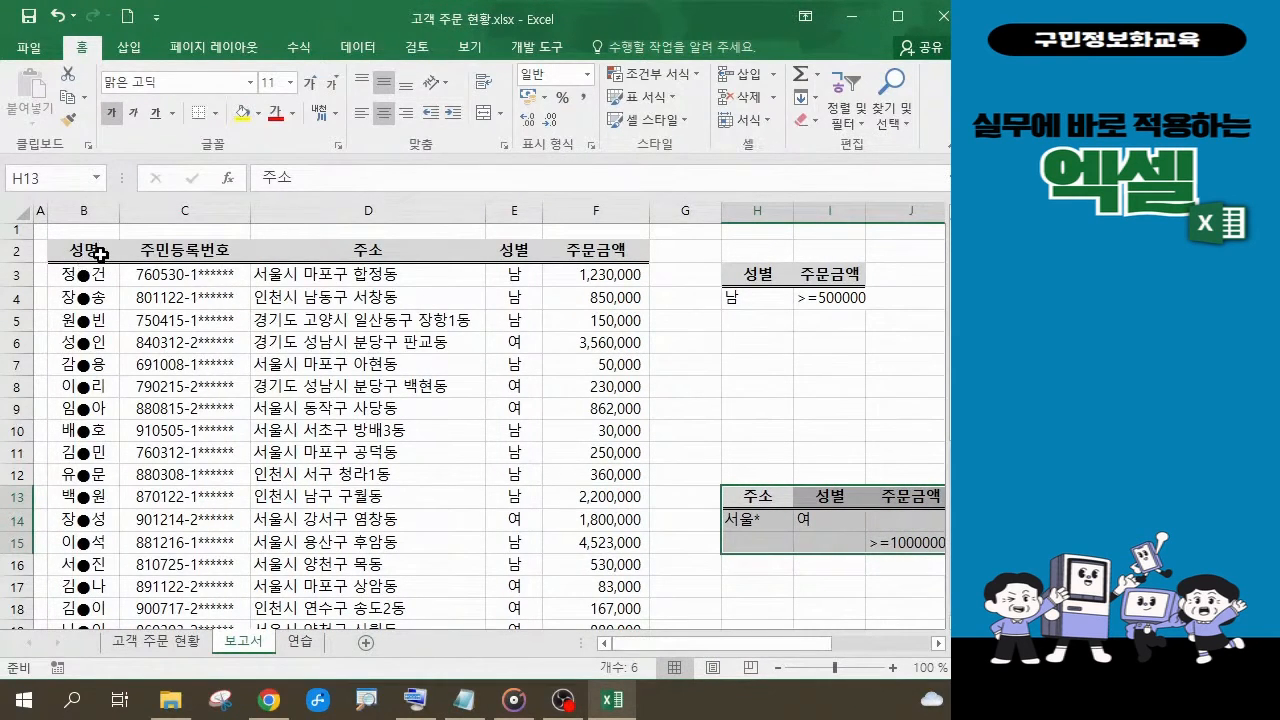
click(100, 254)
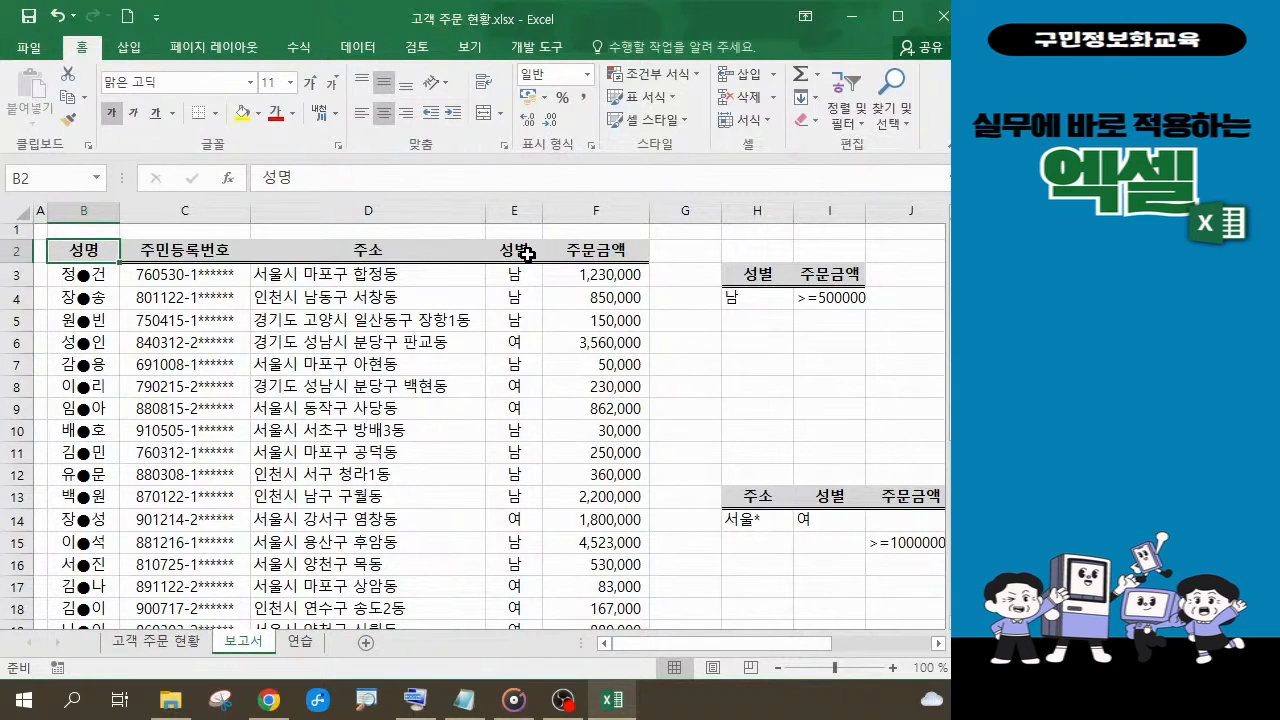
ctrl+click(388, 253)
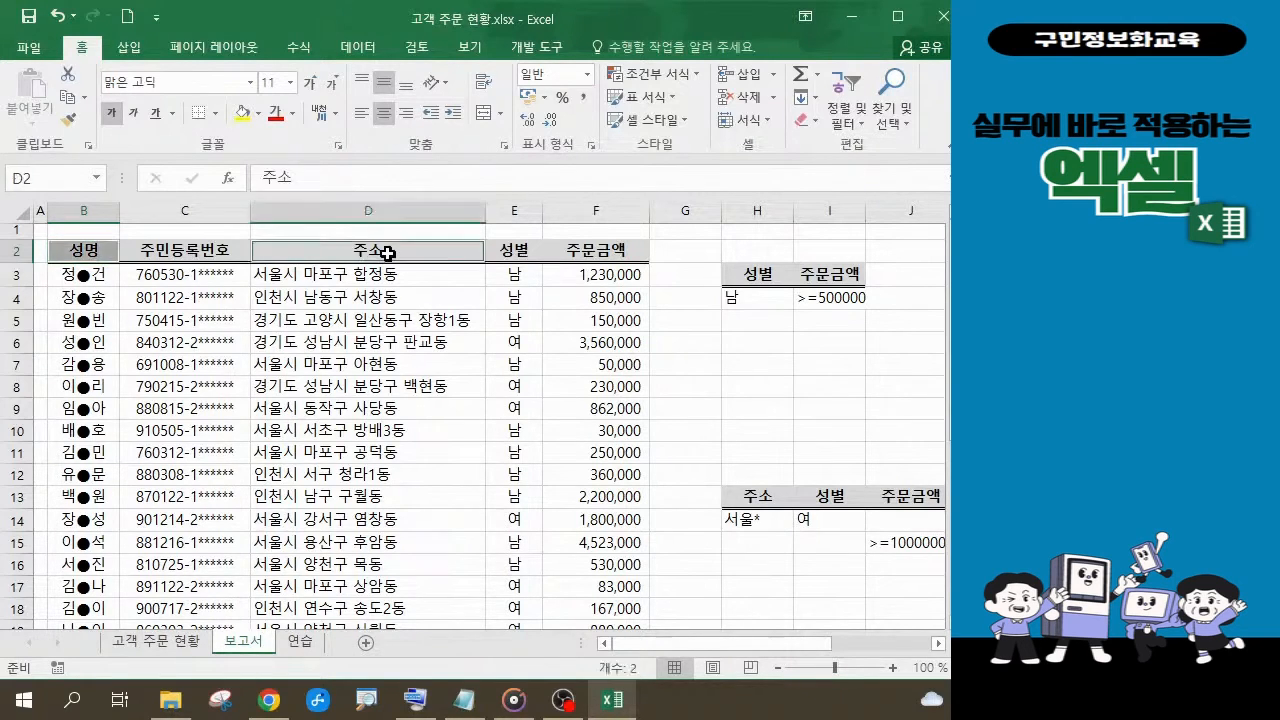
ctrl+click(532, 252)
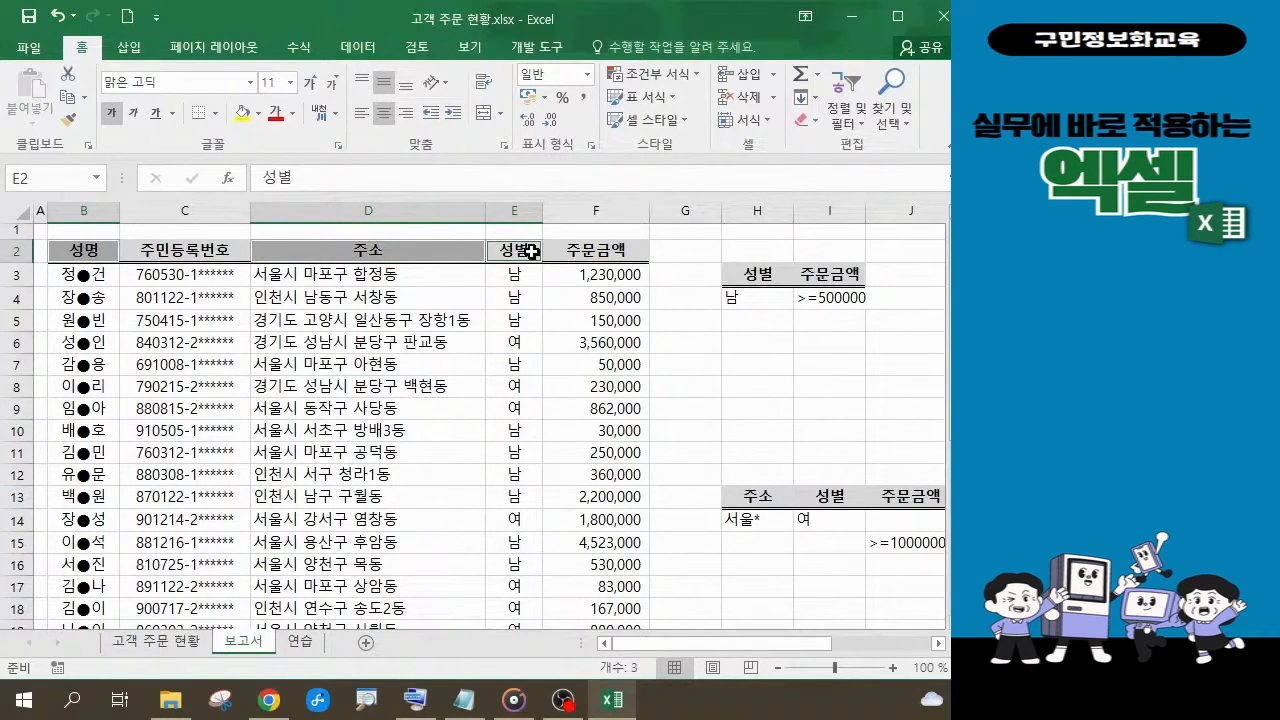
ctrl+click(617, 255)
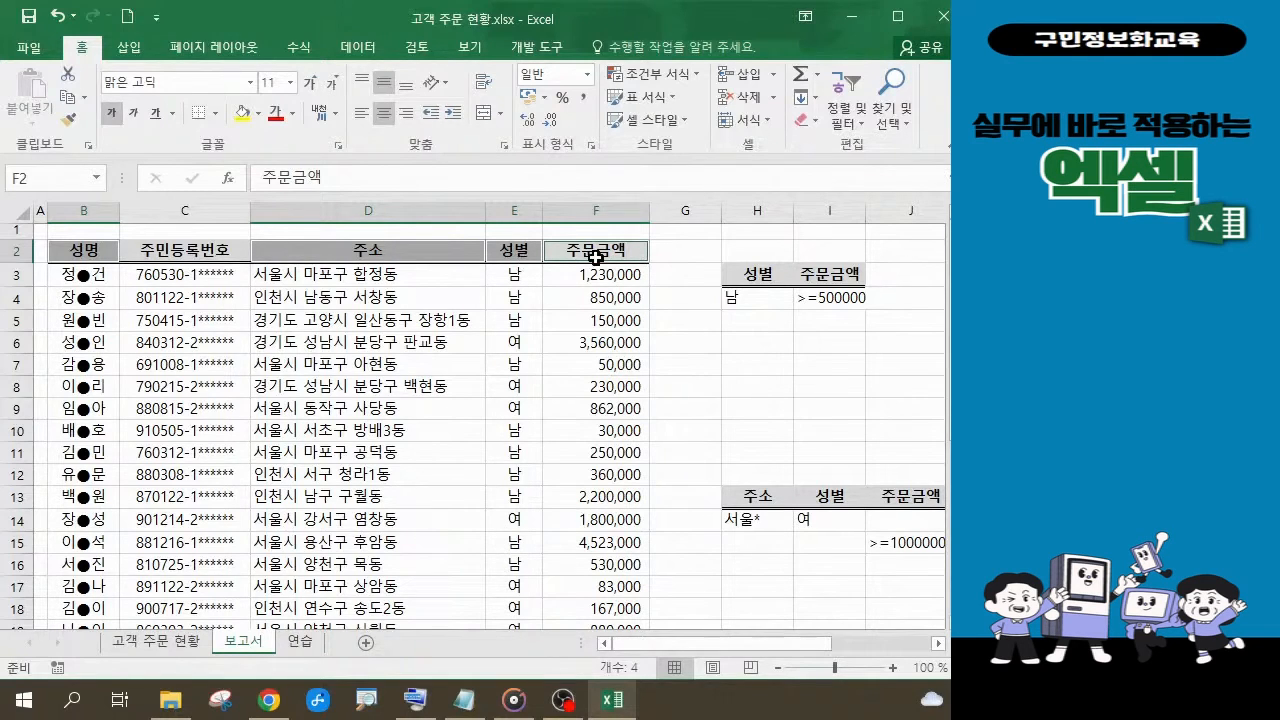
click(71, 101)
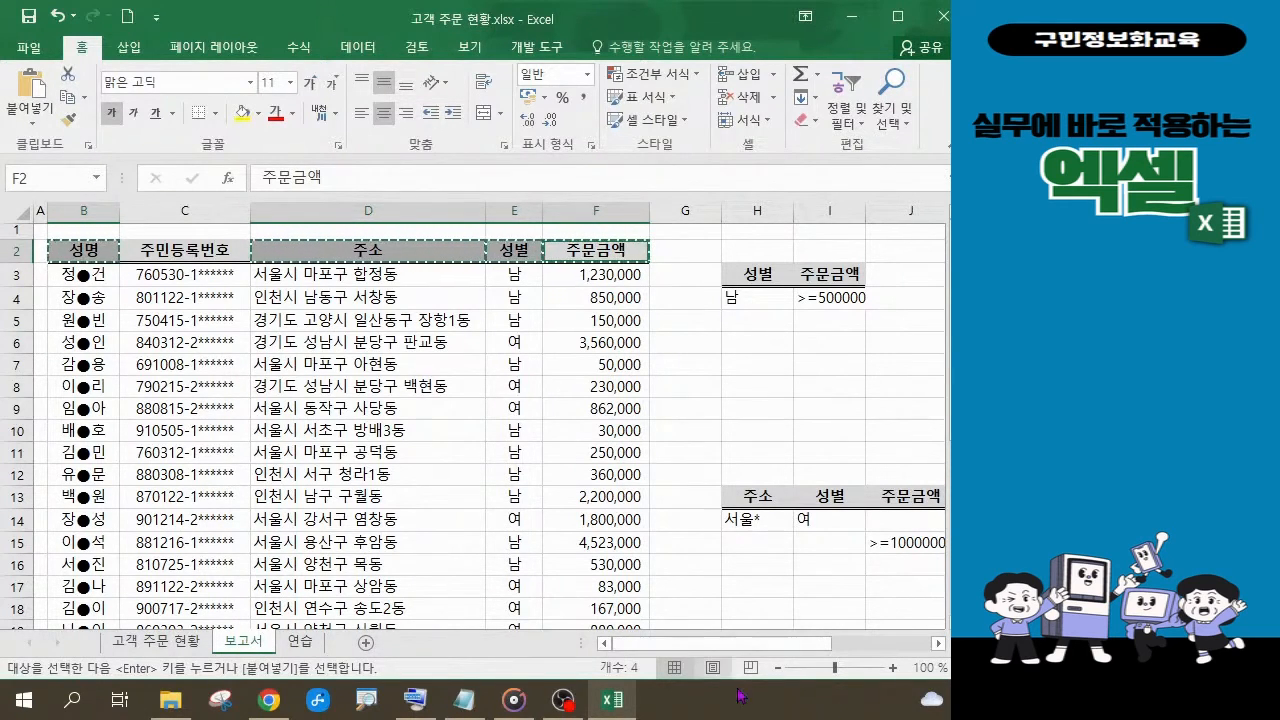
drag(766, 640, 824, 648)
drag(866, 655, 886, 658)
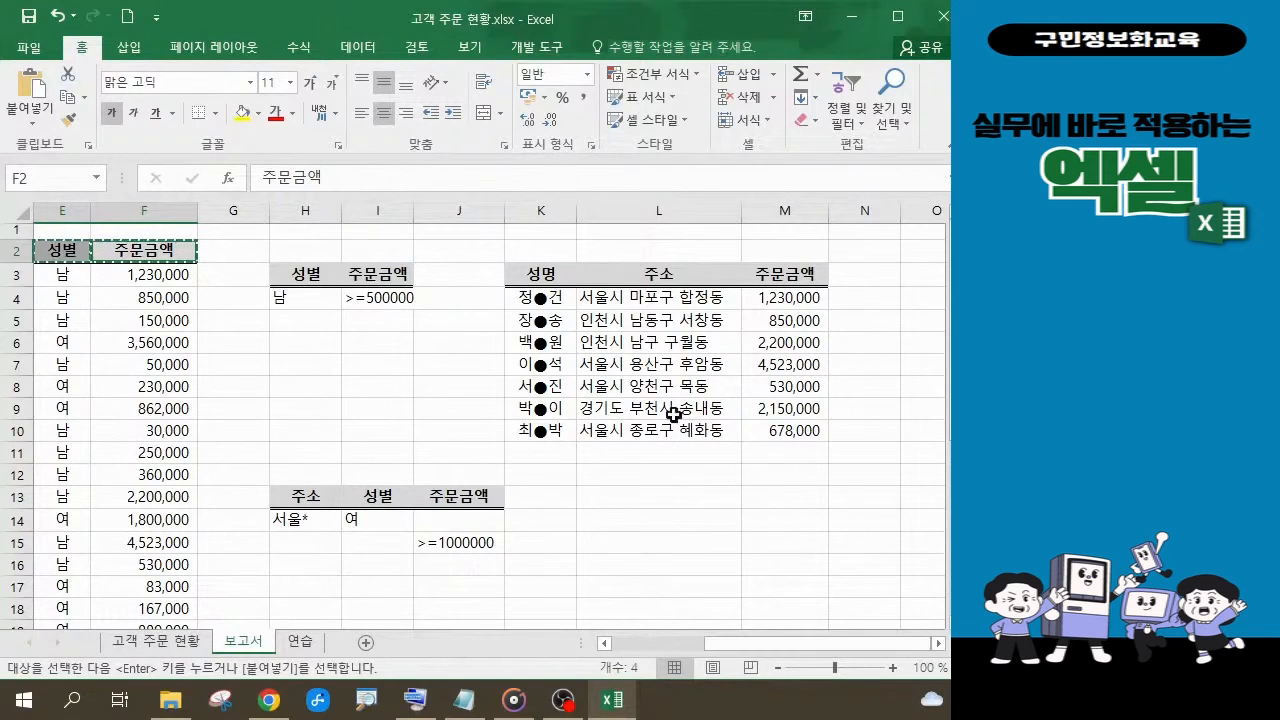
click(461, 594)
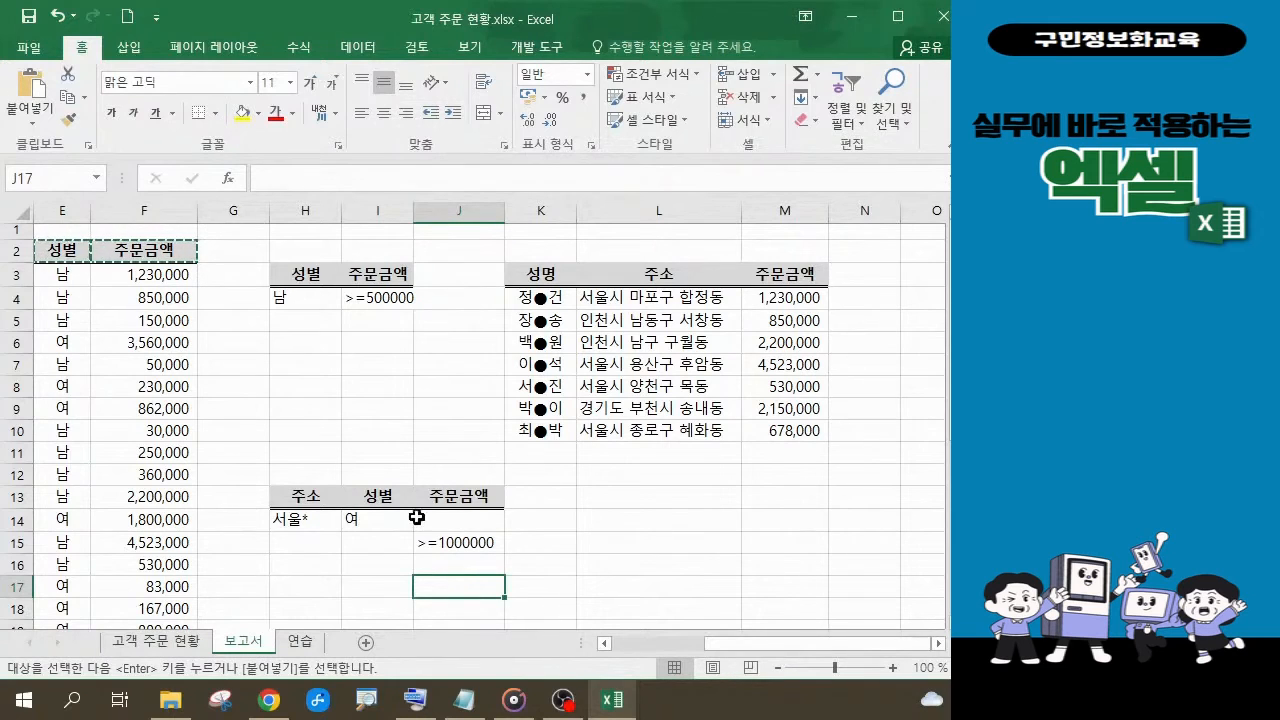
click(28, 90)
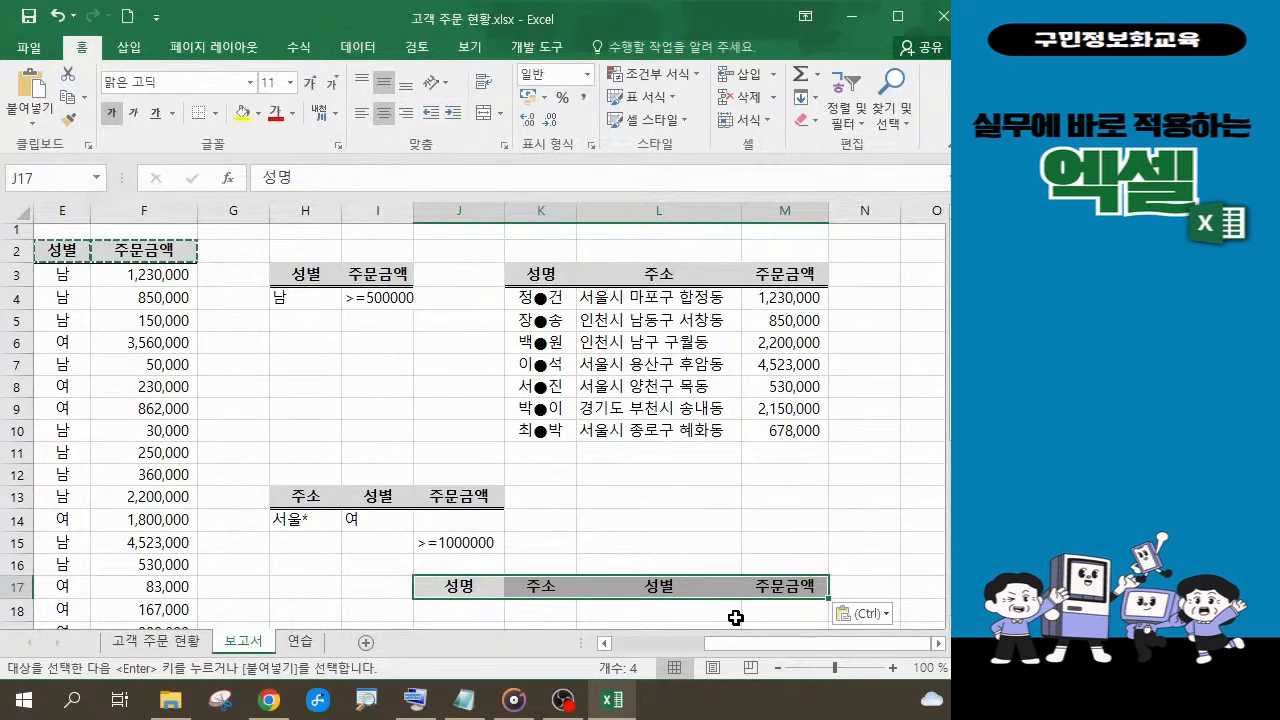
key(alt+Tab)
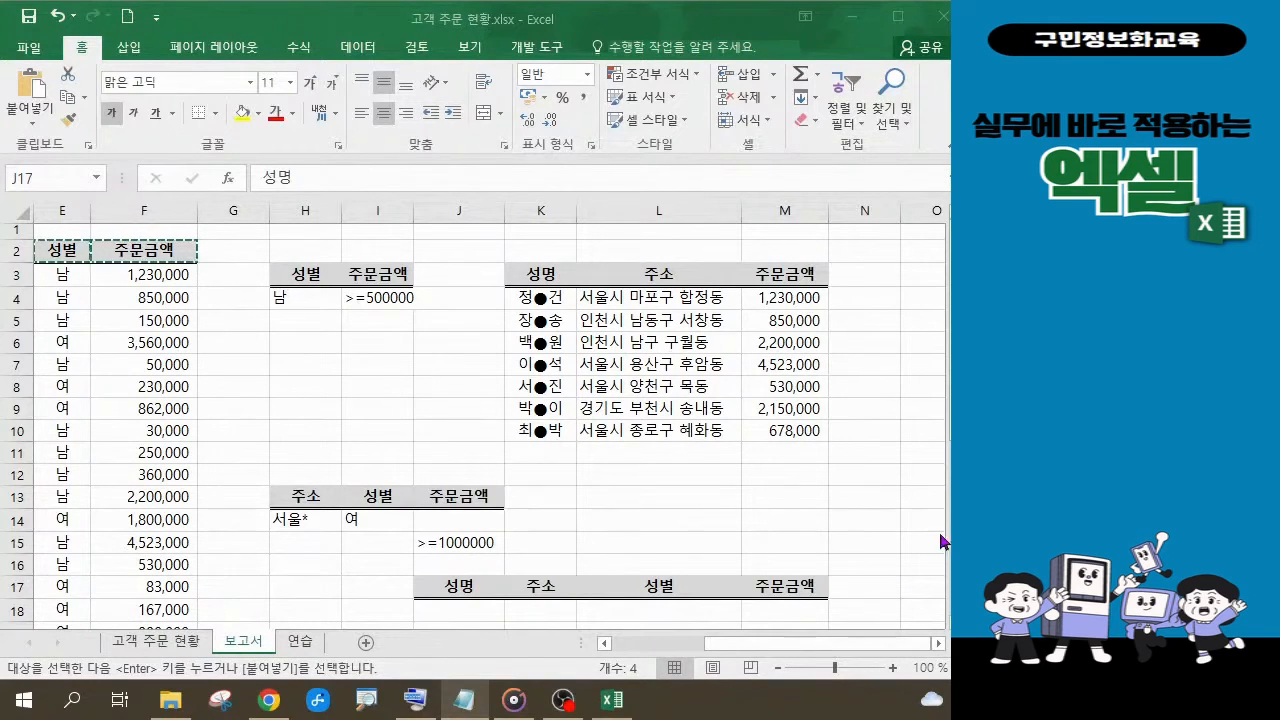
key(ctrl+v)
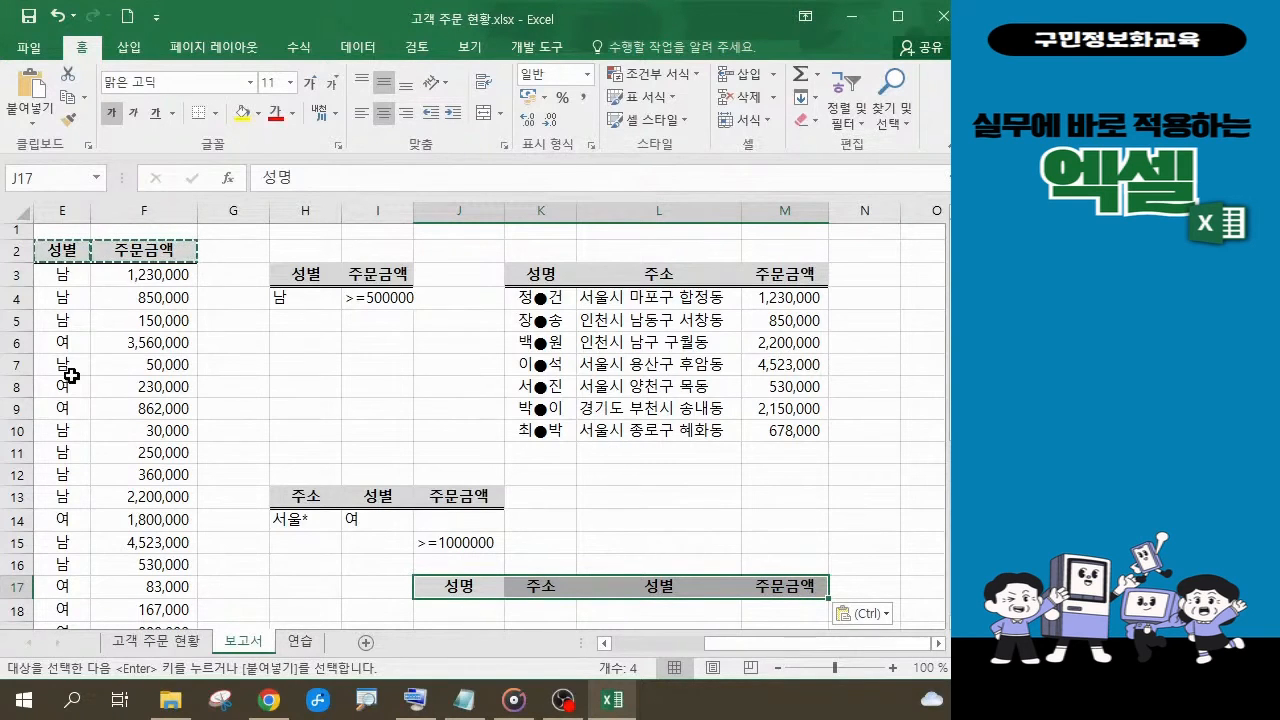
Start an Advanced Filter on the customer table B2:F27 and choose to copy the results to another location.
click(113, 388)
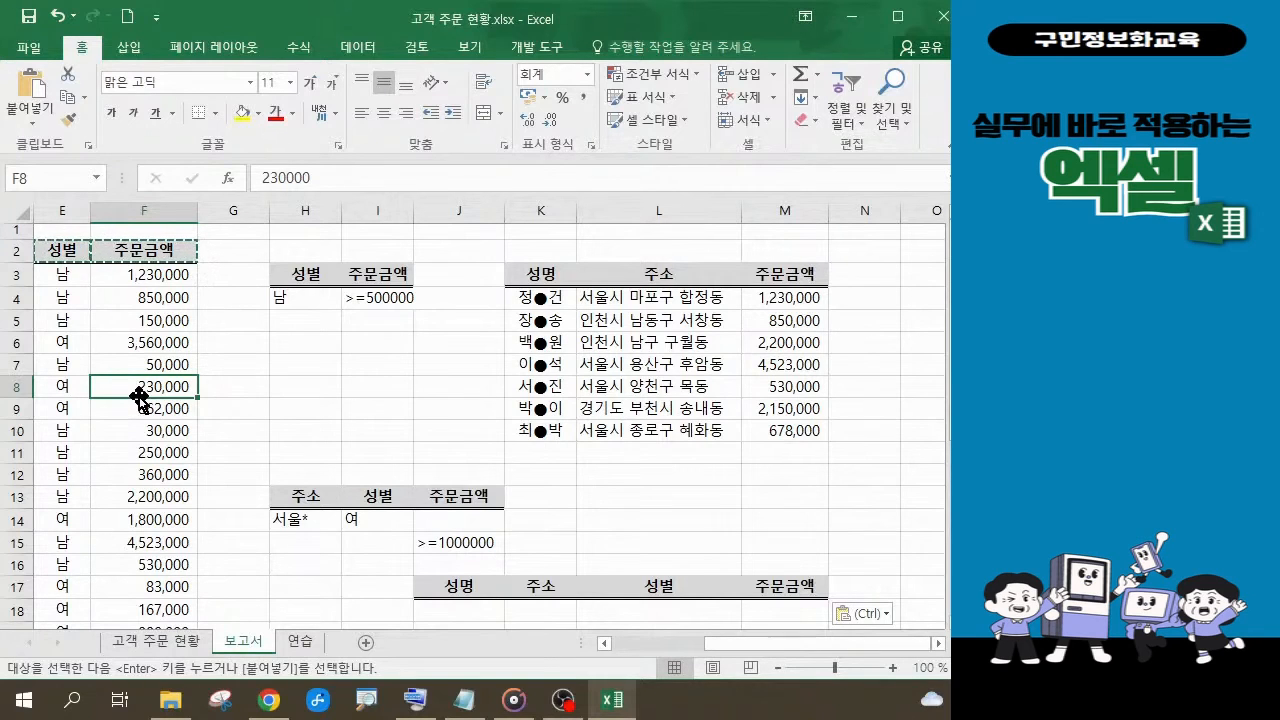
click(358, 48)
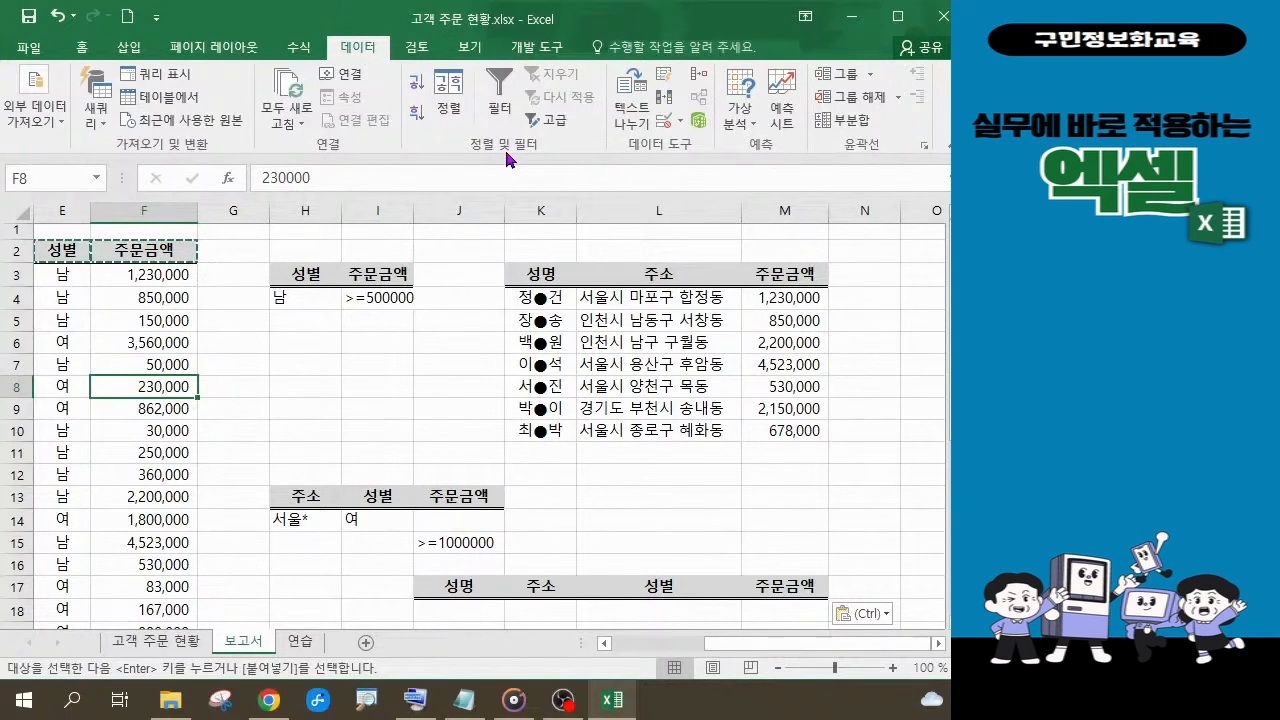
key(ctrl)
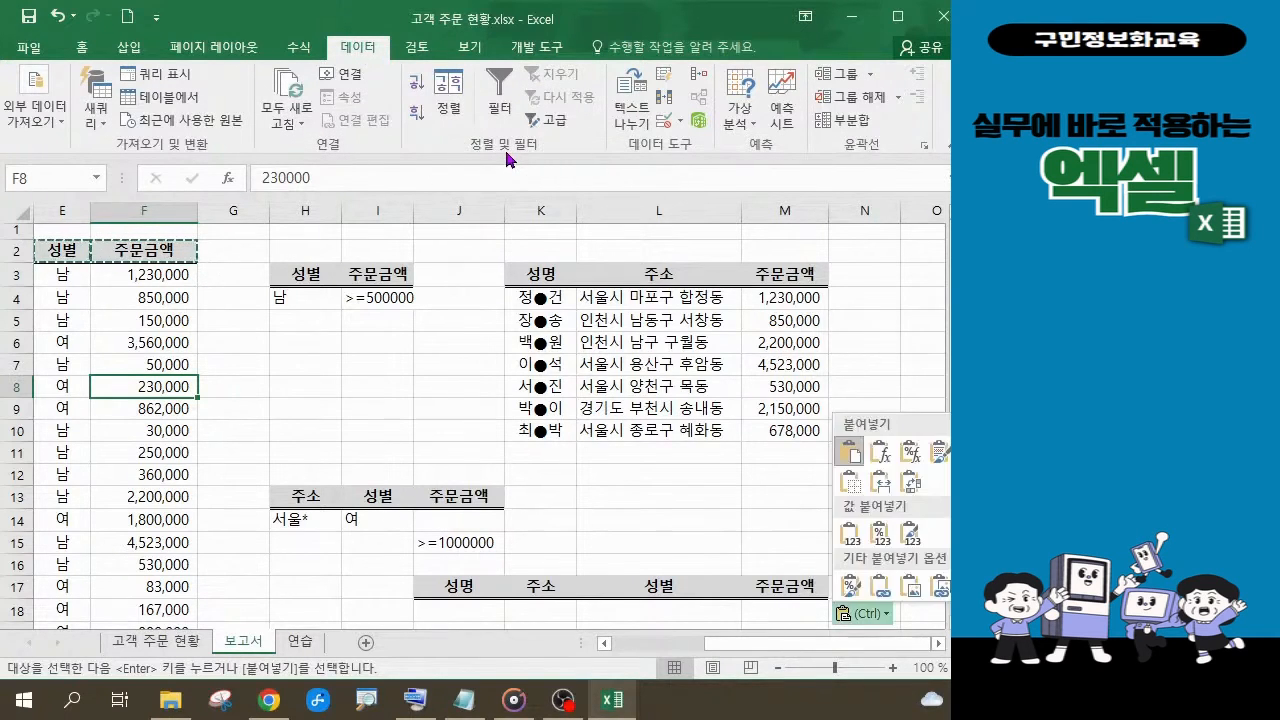
click(556, 121)
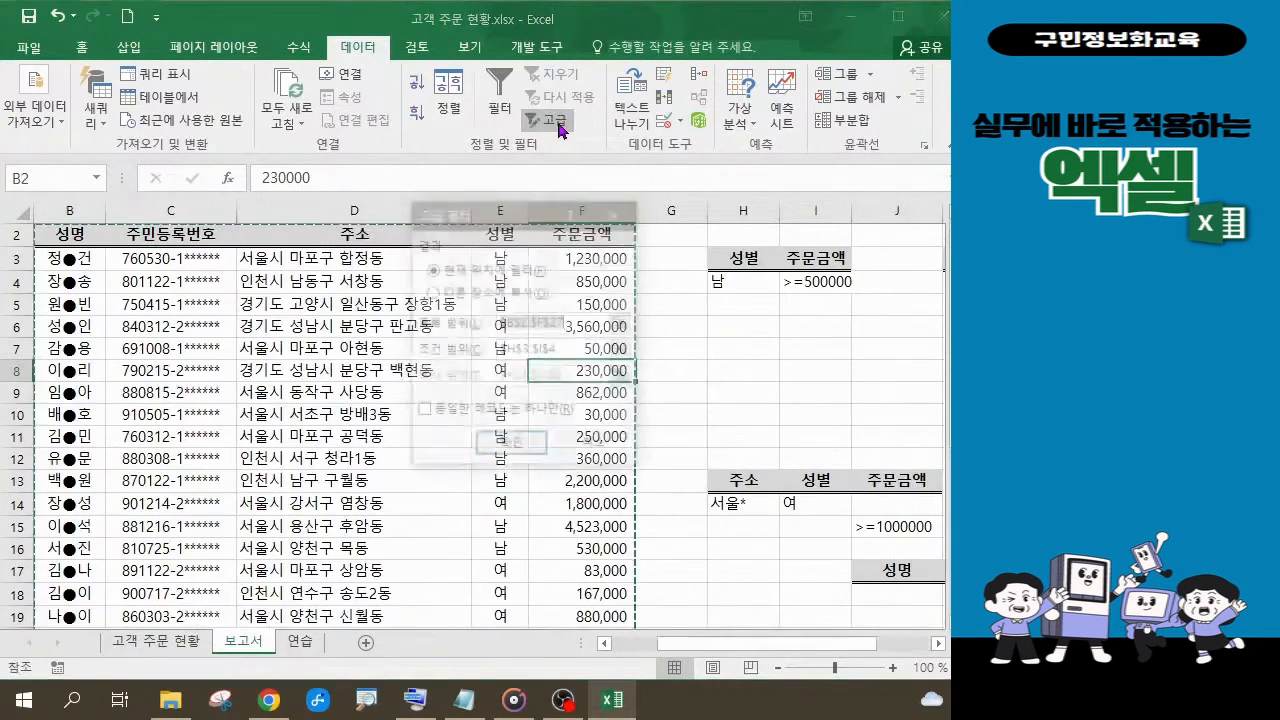
drag(490, 224, 450, 150)
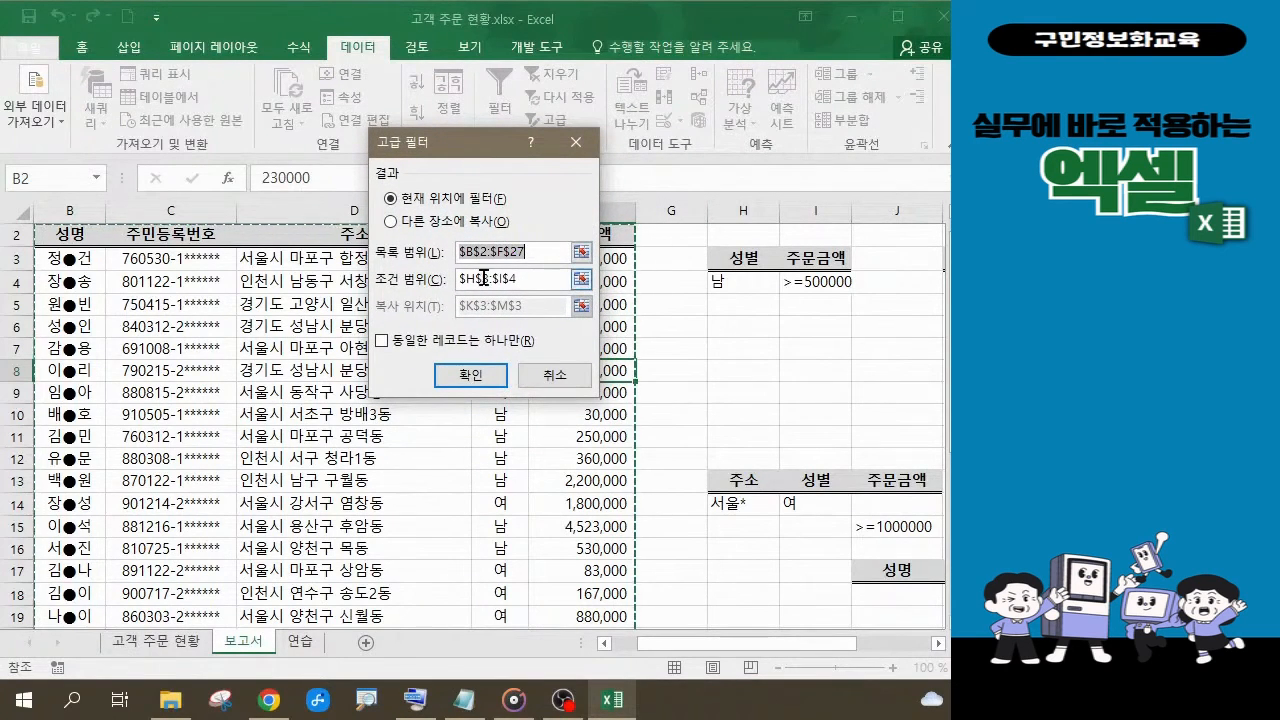
click(390, 225)
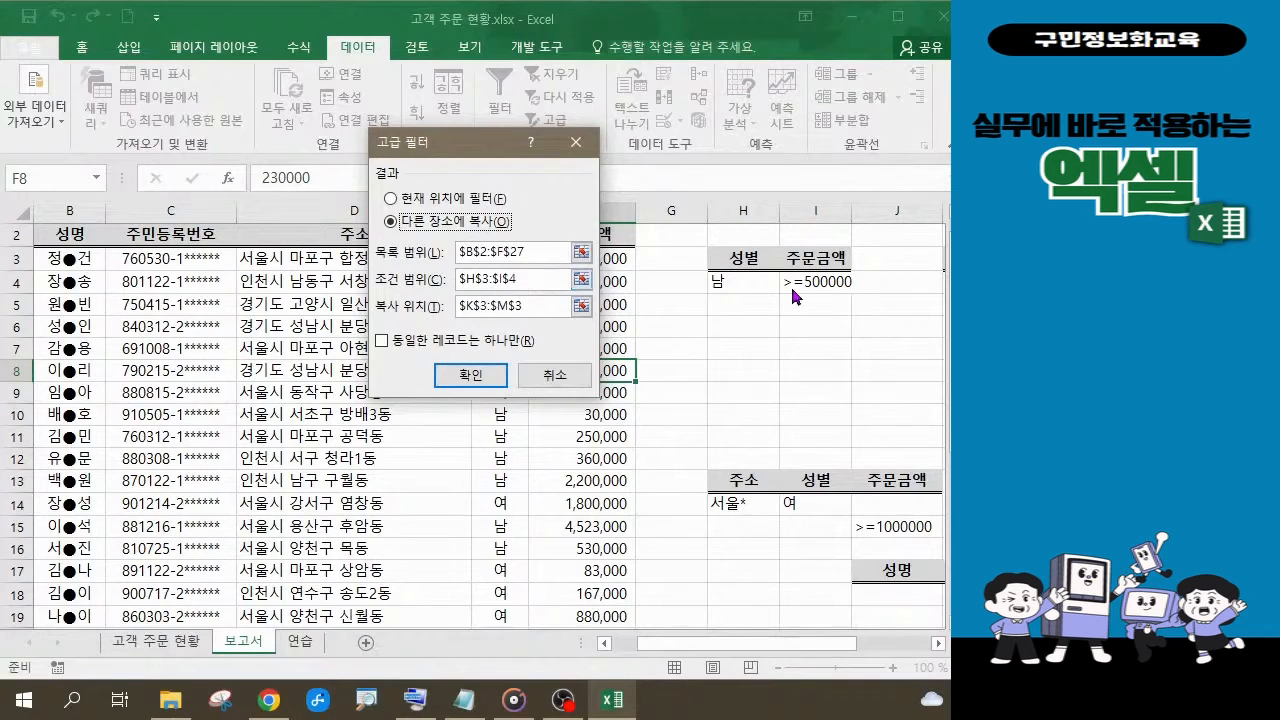
Set the filter's criteria range to H13:J15 and its copy destination to the headers in J17:M17.
drag(528, 276, 447, 285)
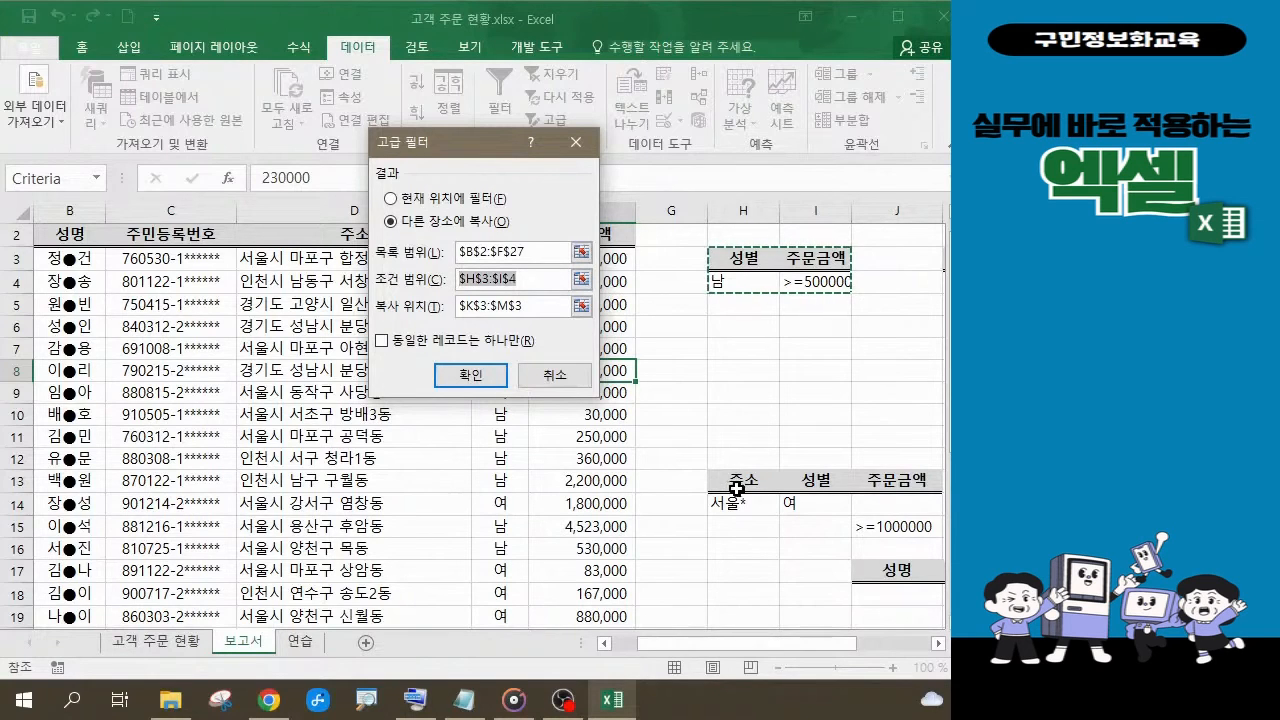
drag(745, 487, 906, 536)
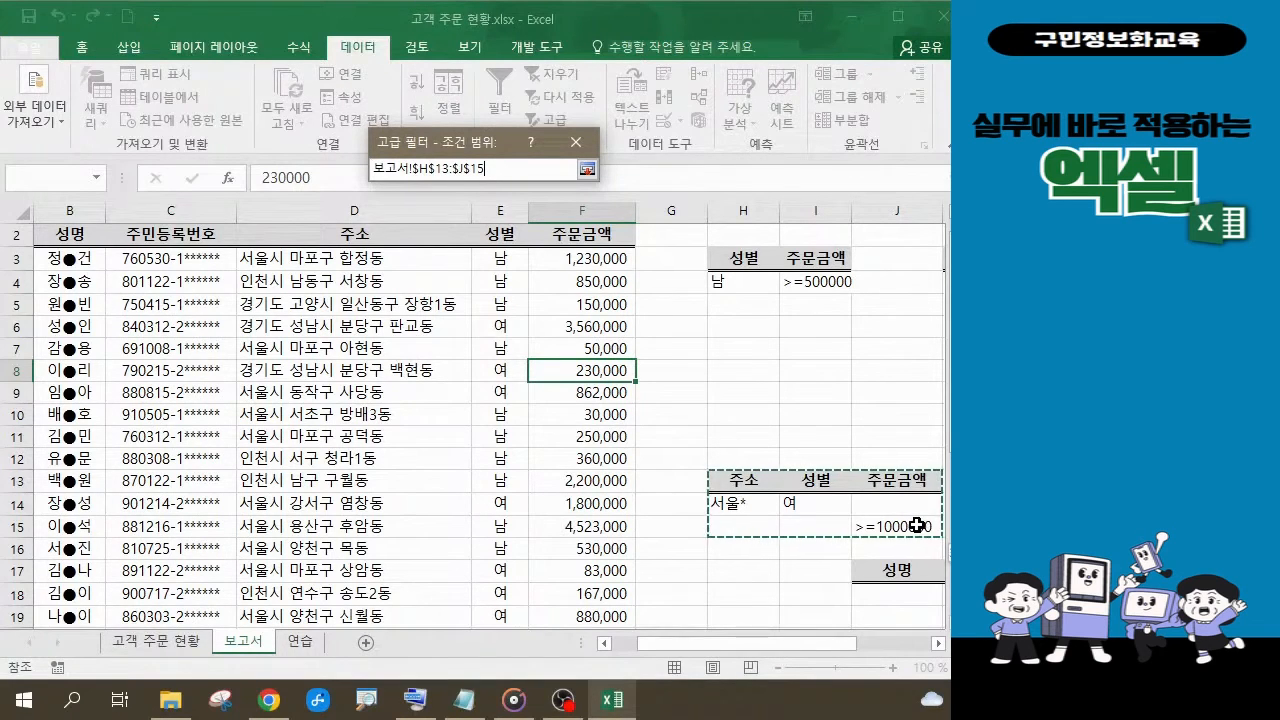
key(Return)
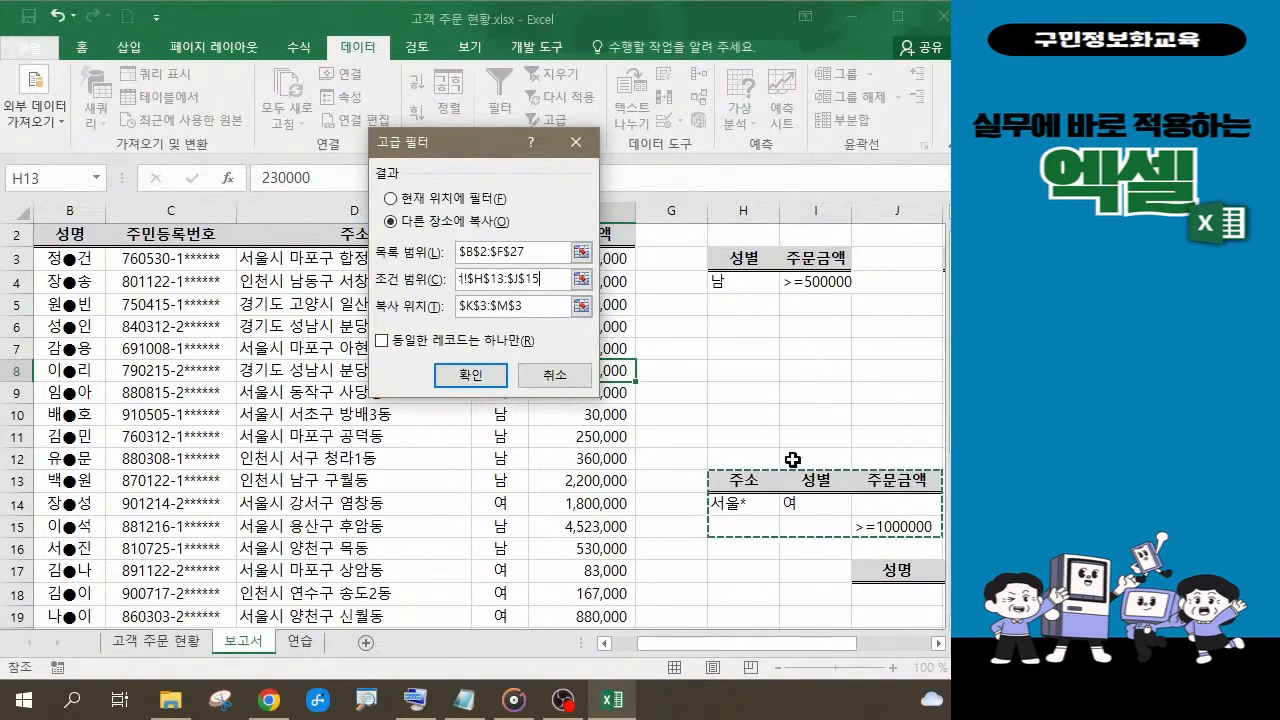
click(530, 306)
drag(530, 306, 444, 308)
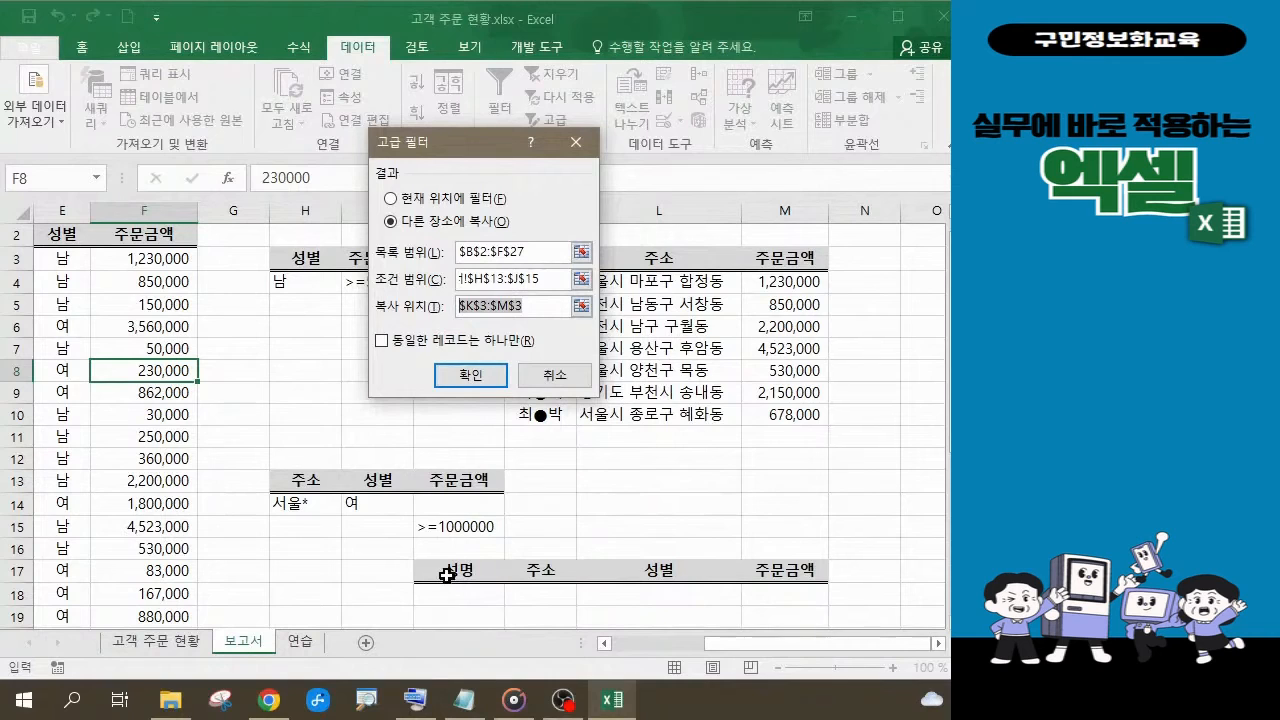
drag(447, 576, 790, 578)
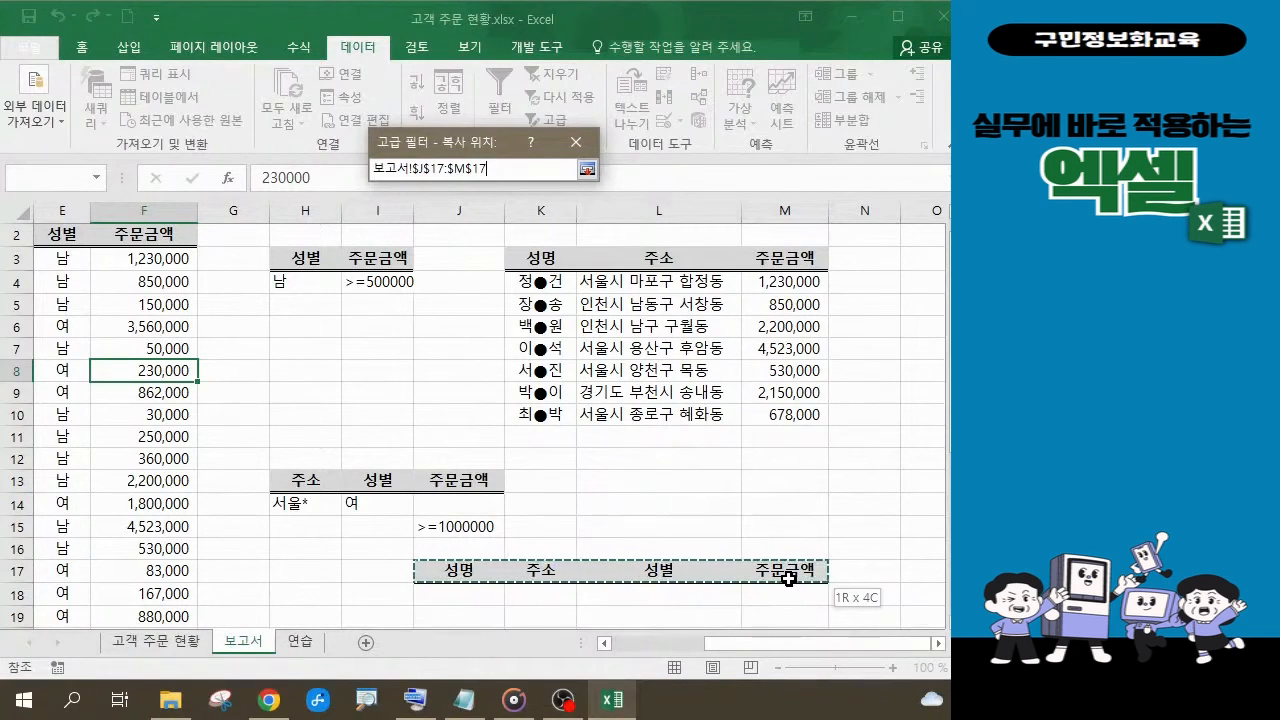
key(Return)
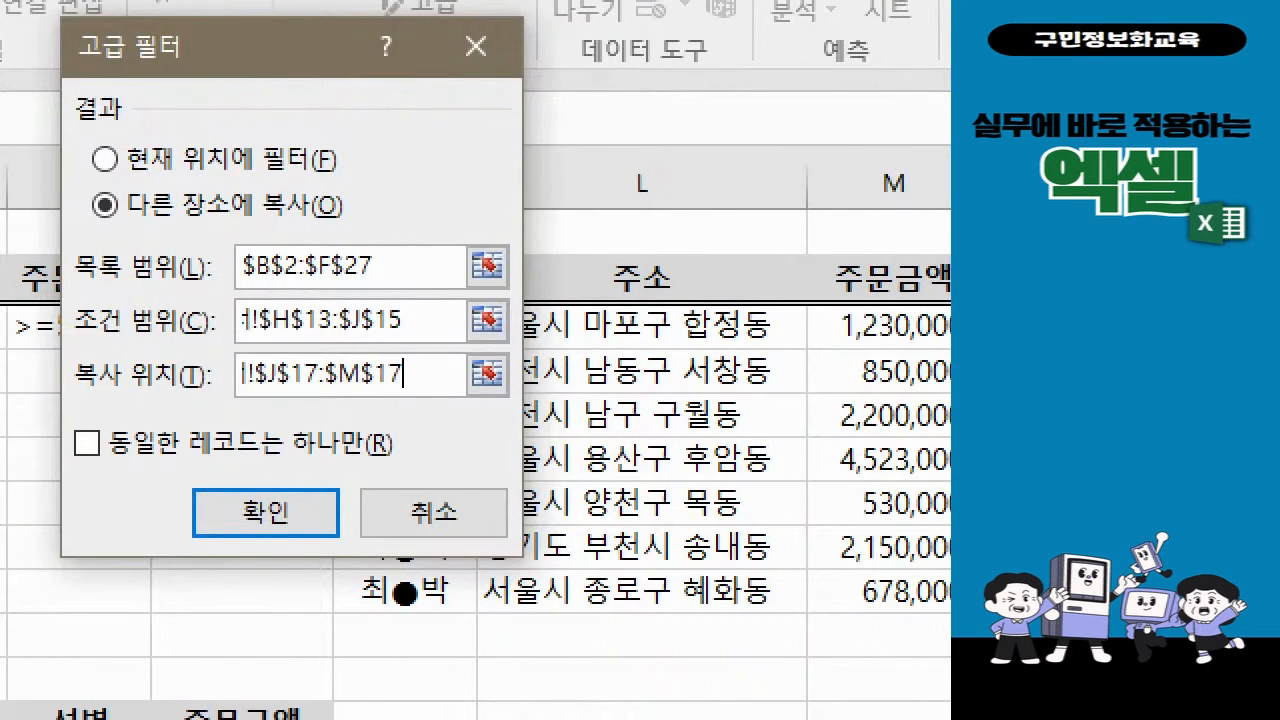
click(138, 198)
drag(143, 207, 331, 231)
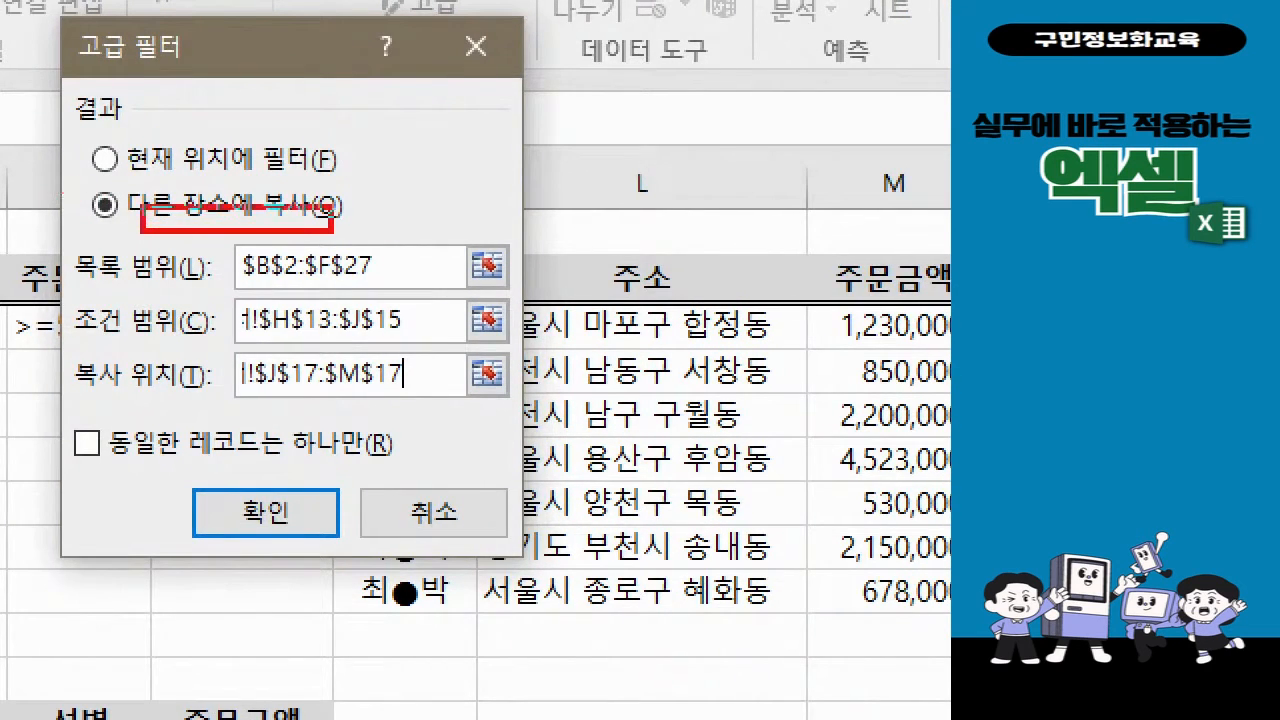
mouse_move(218, 250)
mouse_down()
mouse_move(426, 368)
mouse_move(435, 420)
mouse_move(448, 408)
mouse_up()
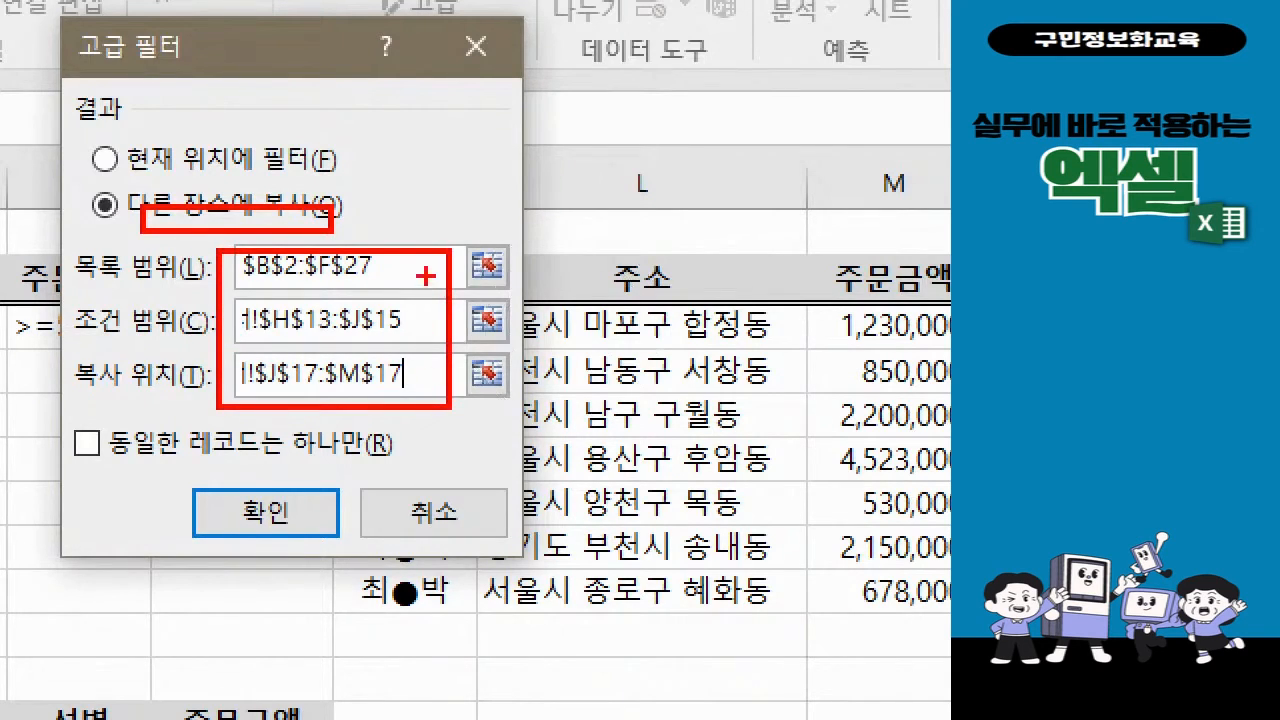
drag(424, 328, 500, 316)
mouse_move(452, 378)
mouse_down()
mouse_move(480, 402)
mouse_move(530, 368)
mouse_up()
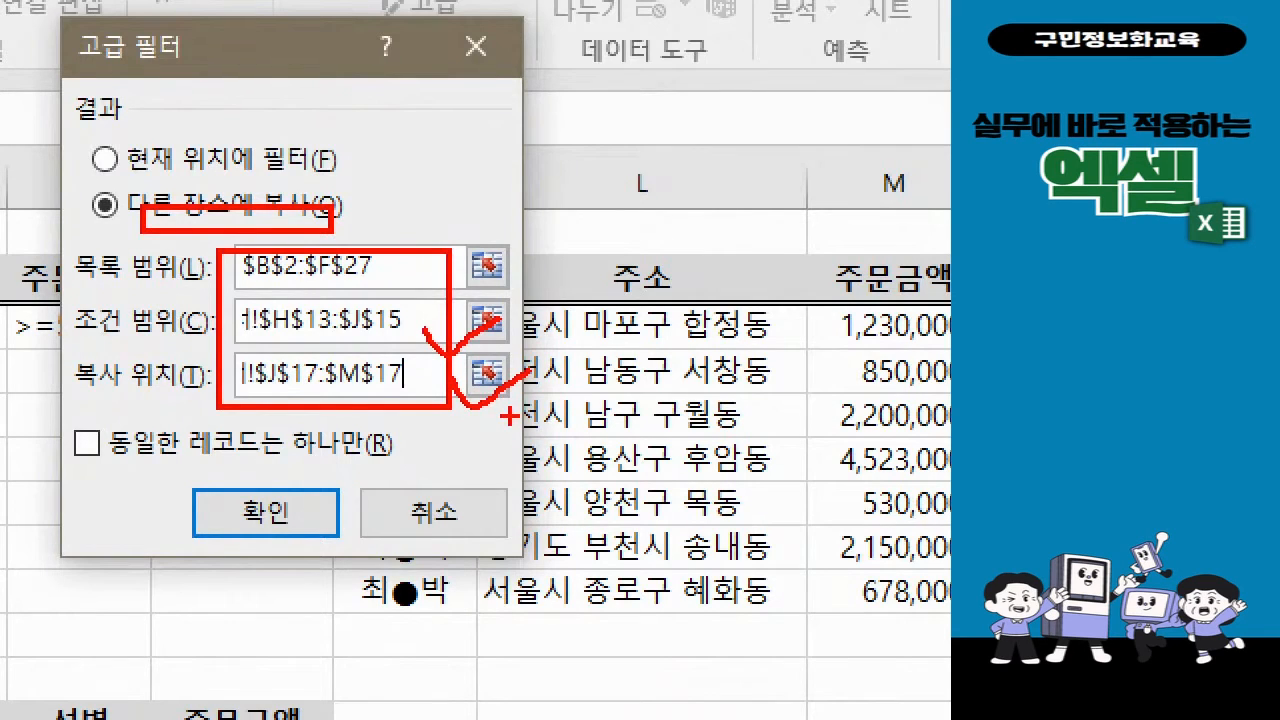
mouse_move(253, 482)
mouse_down()
mouse_move(300, 535)
mouse_move(318, 497)
mouse_up()
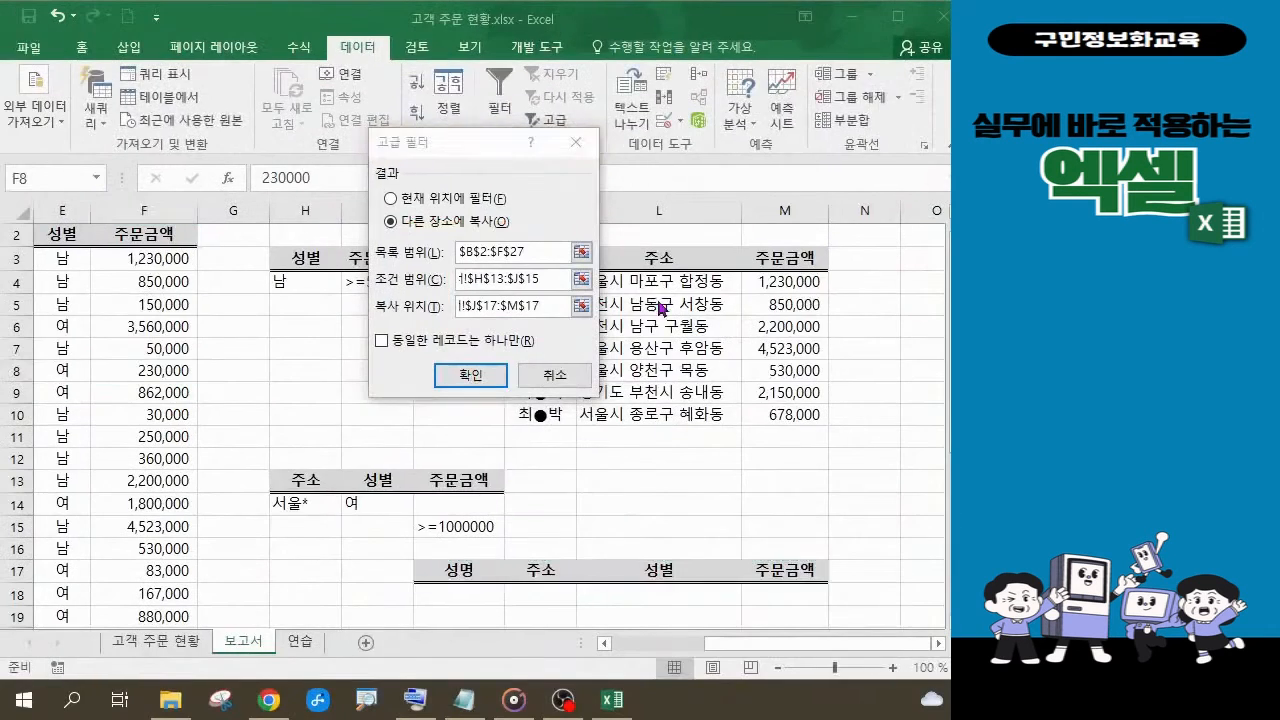
Run the Advanced Filter to extract the matching records below the headers in row 17.
click(470, 375)
scroll(624, 498, down, 4)
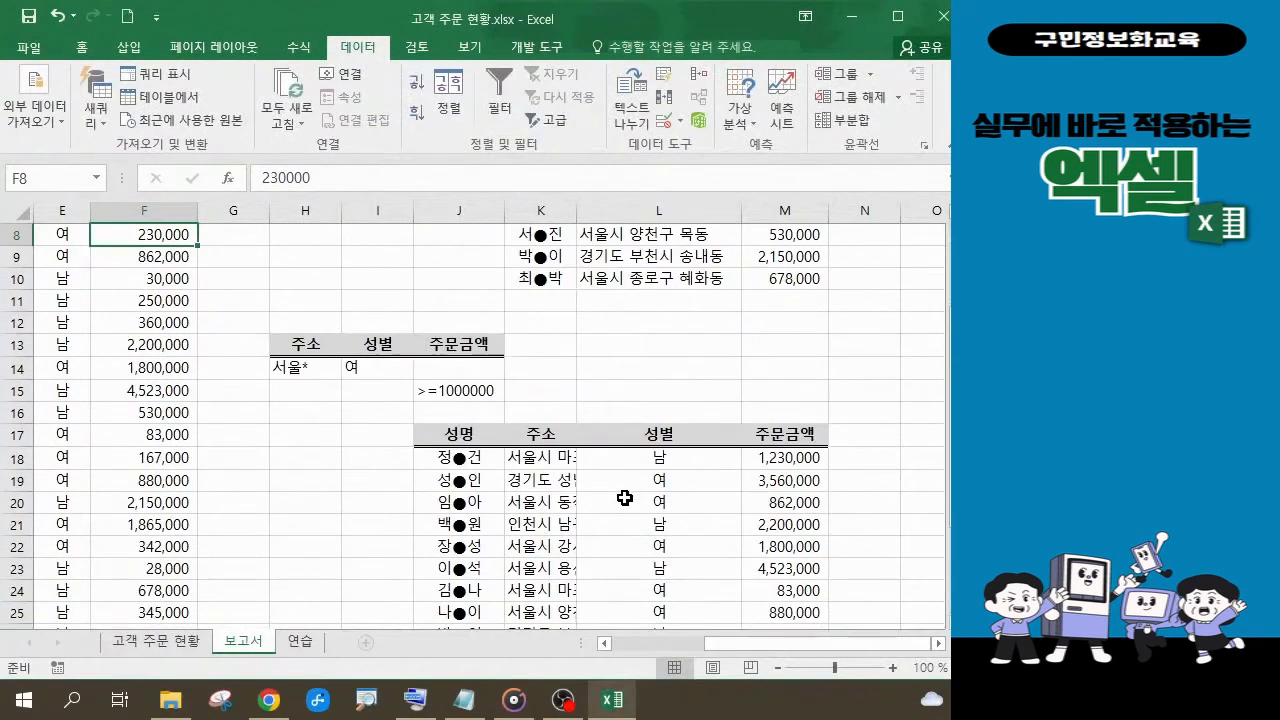
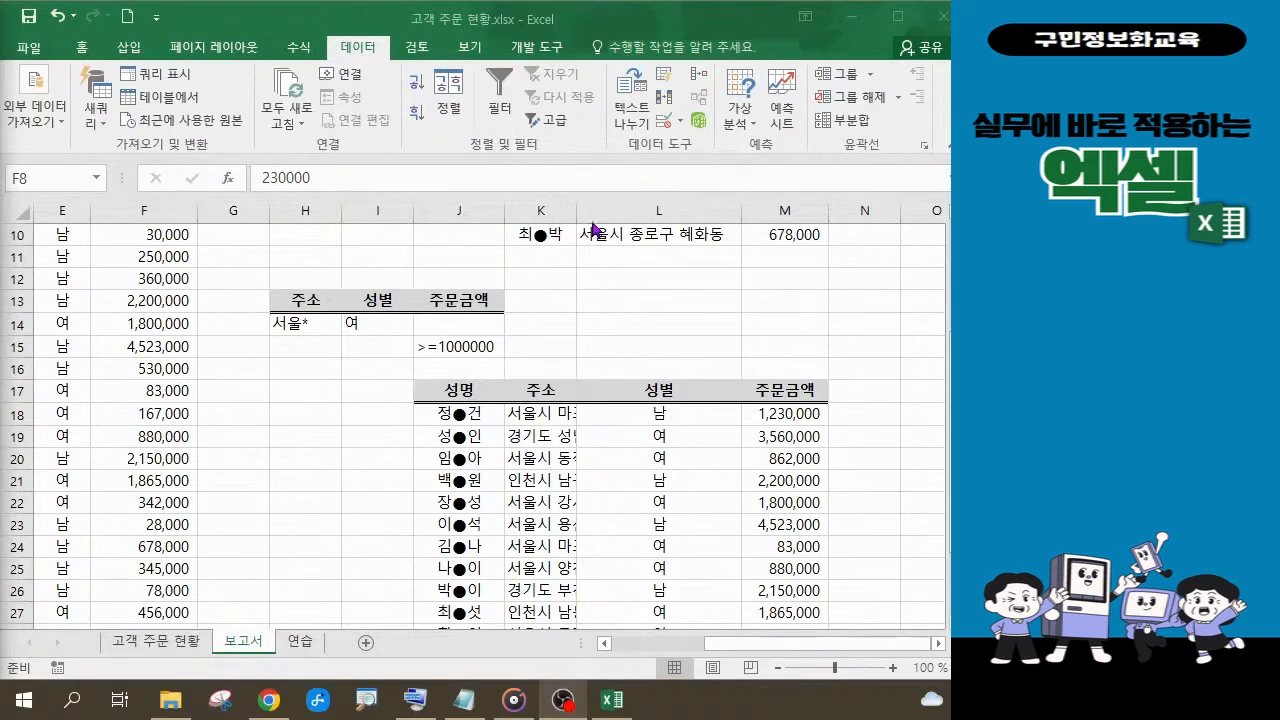
Fit the width of column K to the extracted 주소 entries.
click(576, 219)
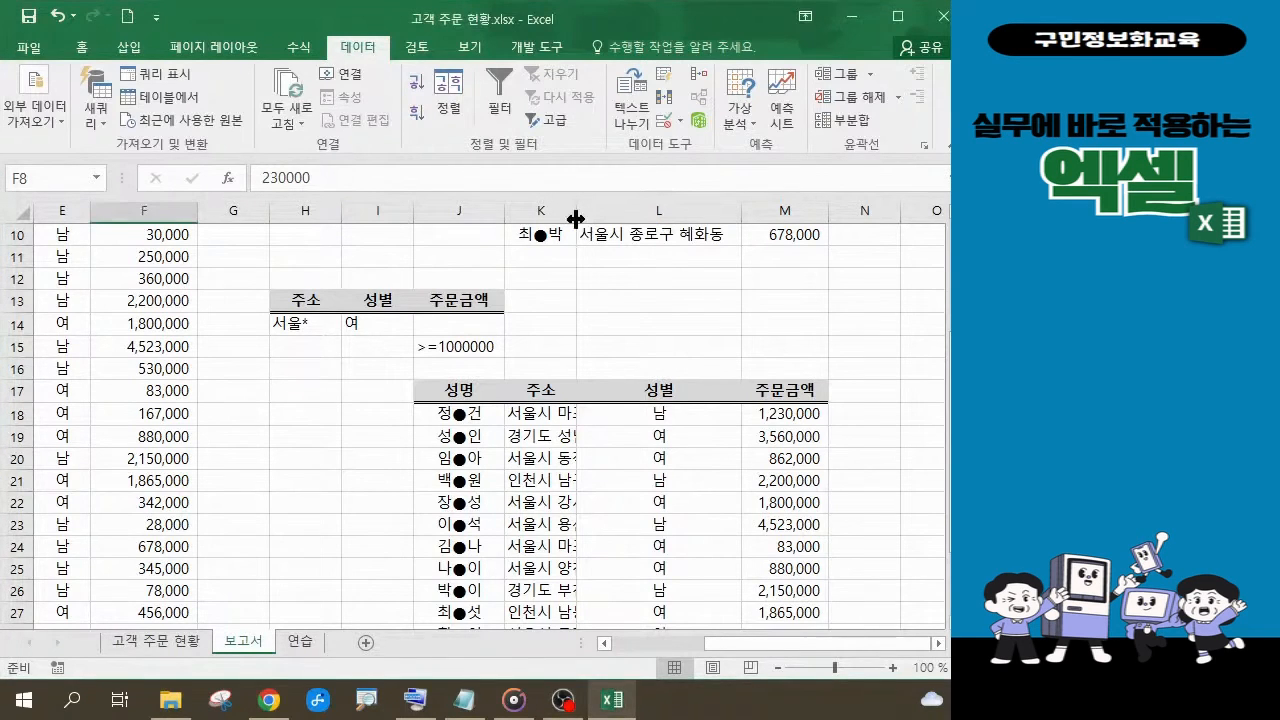
double_click(576, 219)
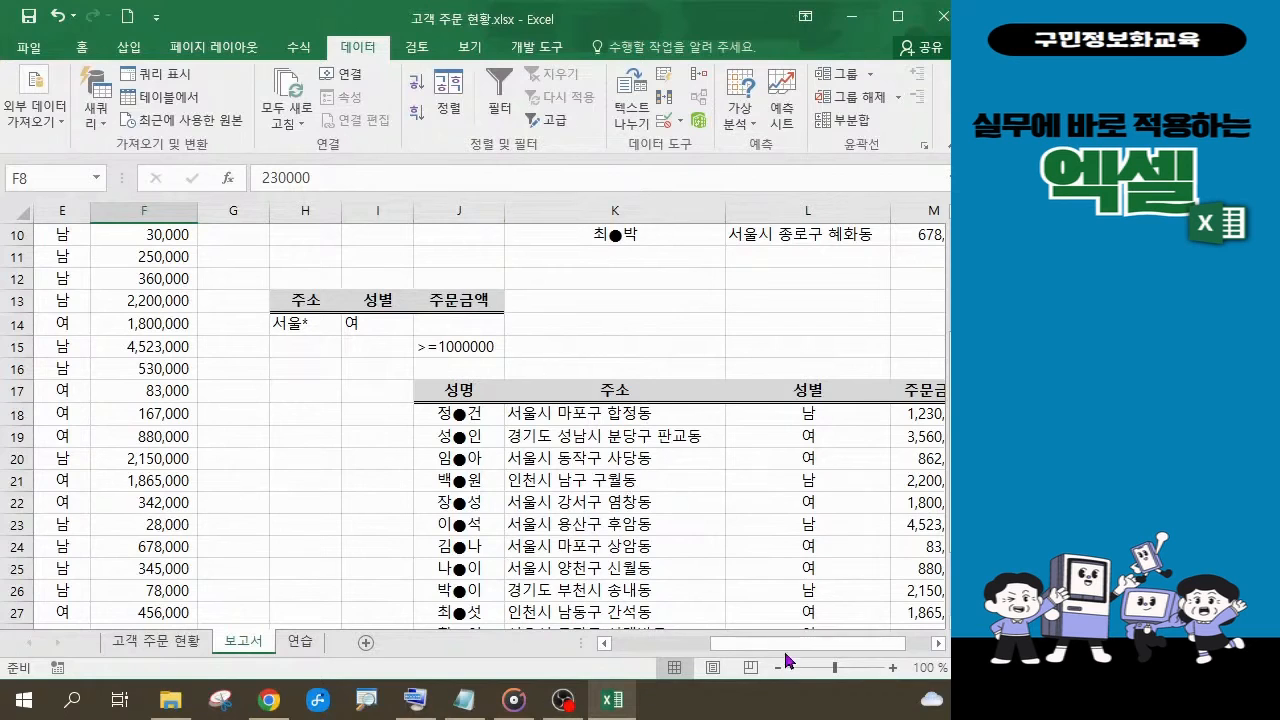
drag(779, 644, 810, 643)
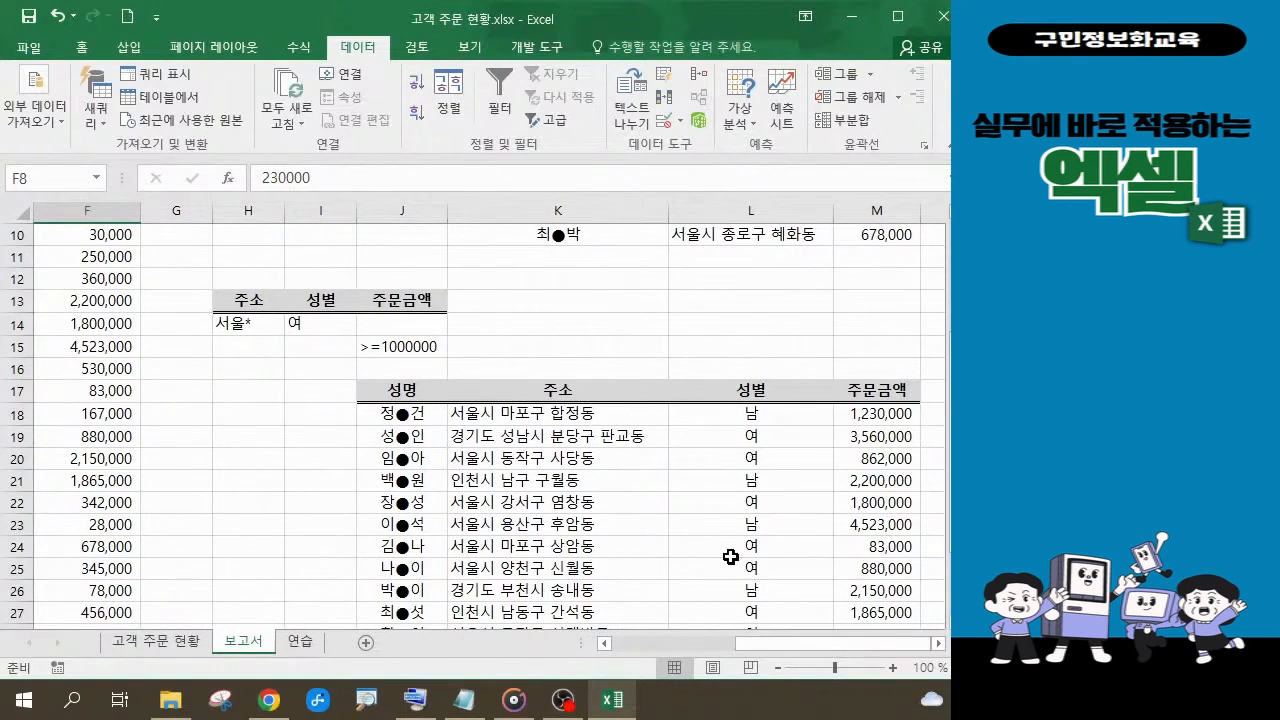
scroll(731, 557, up, 3)
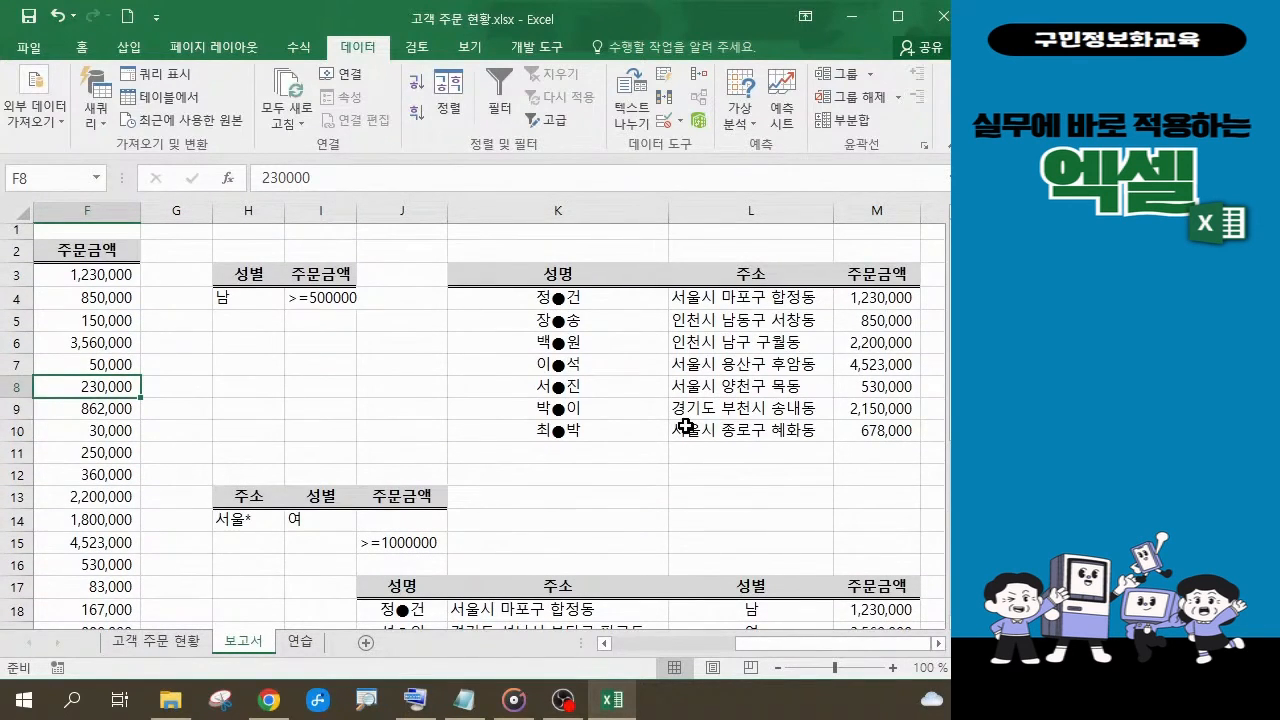
scroll(680, 608, down, 2)
scroll(680, 608, up, 2)
Merge and center K2:M2 above the first result table and enter the title "50만원 이상 구매한 남성".
click(539, 255)
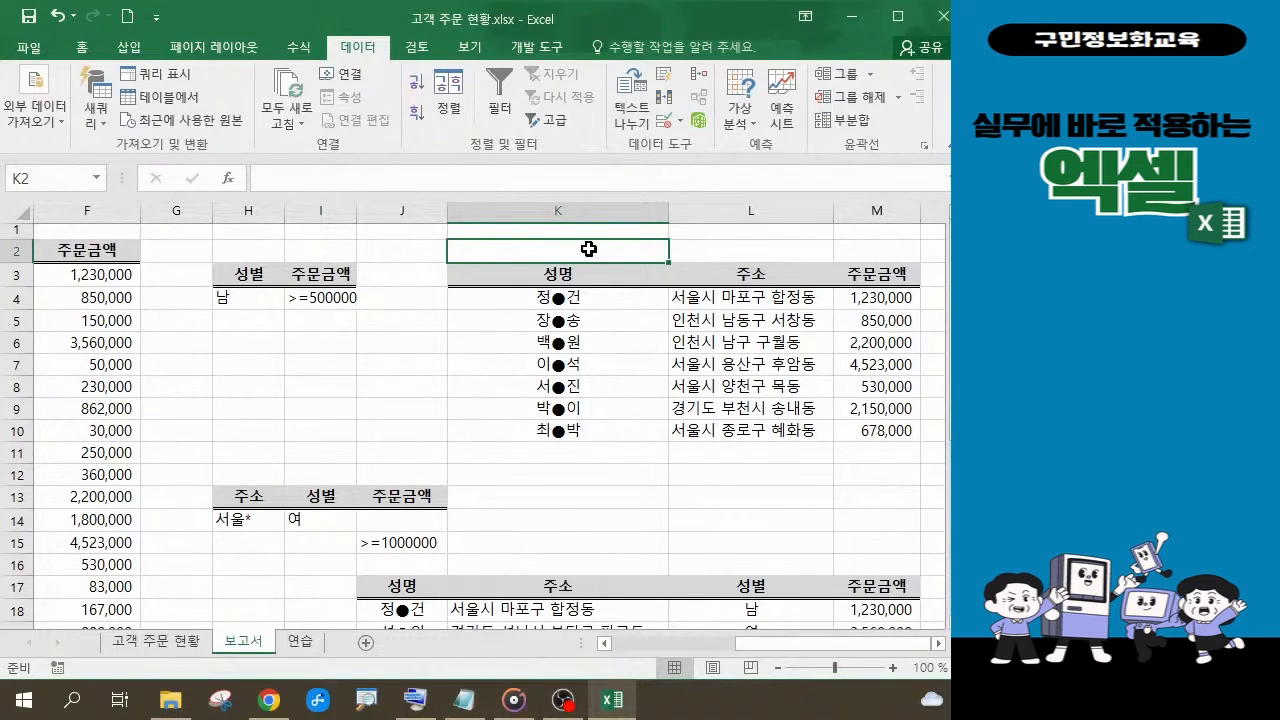
drag(586, 249, 846, 251)
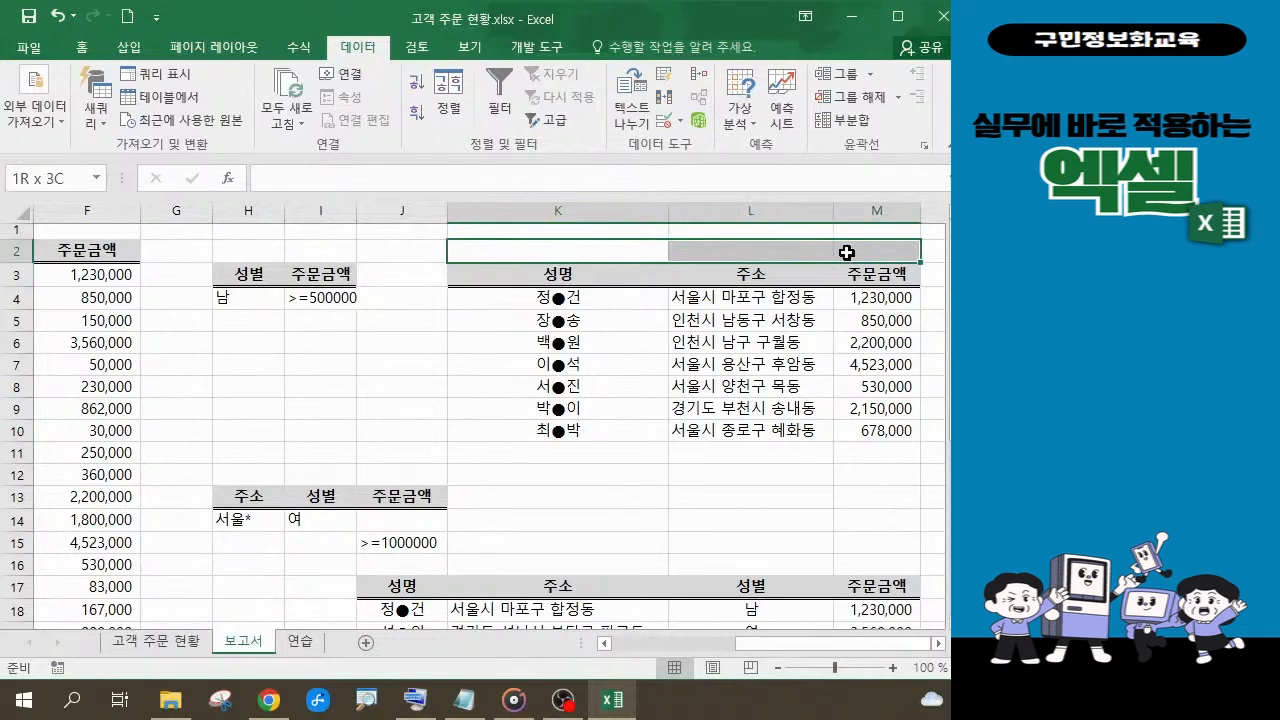
click(80, 50)
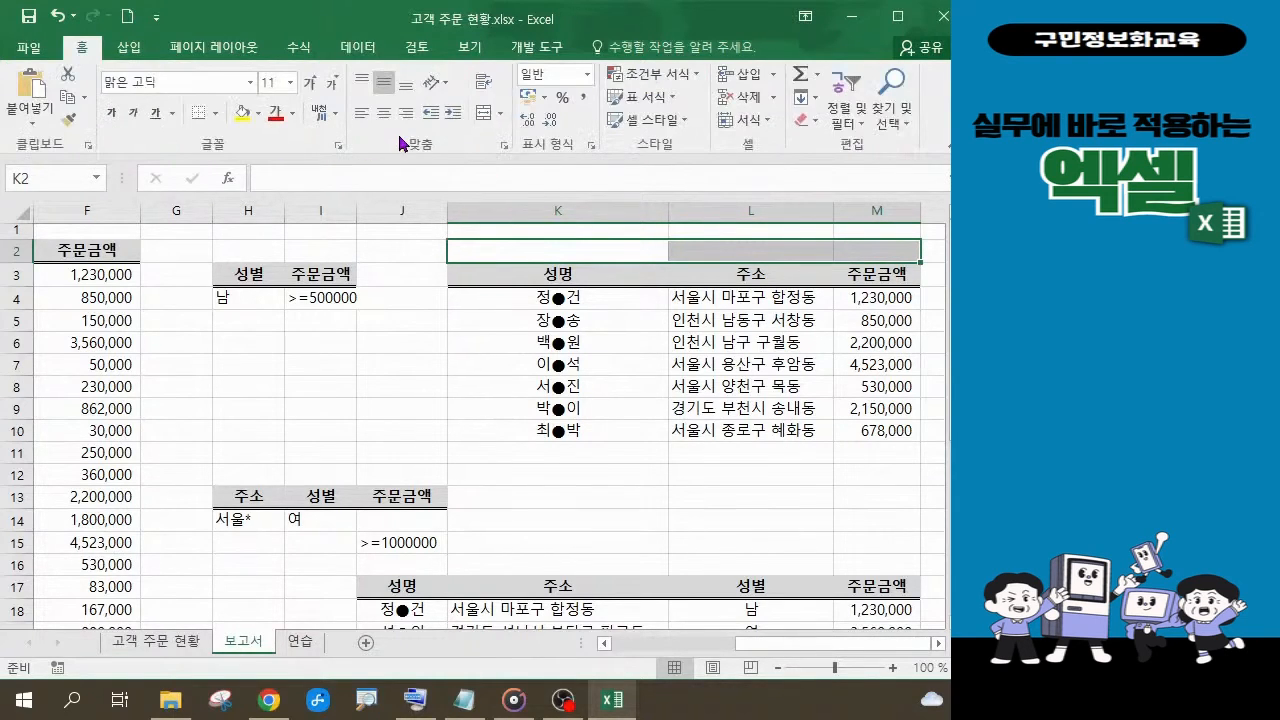
click(906, 22)
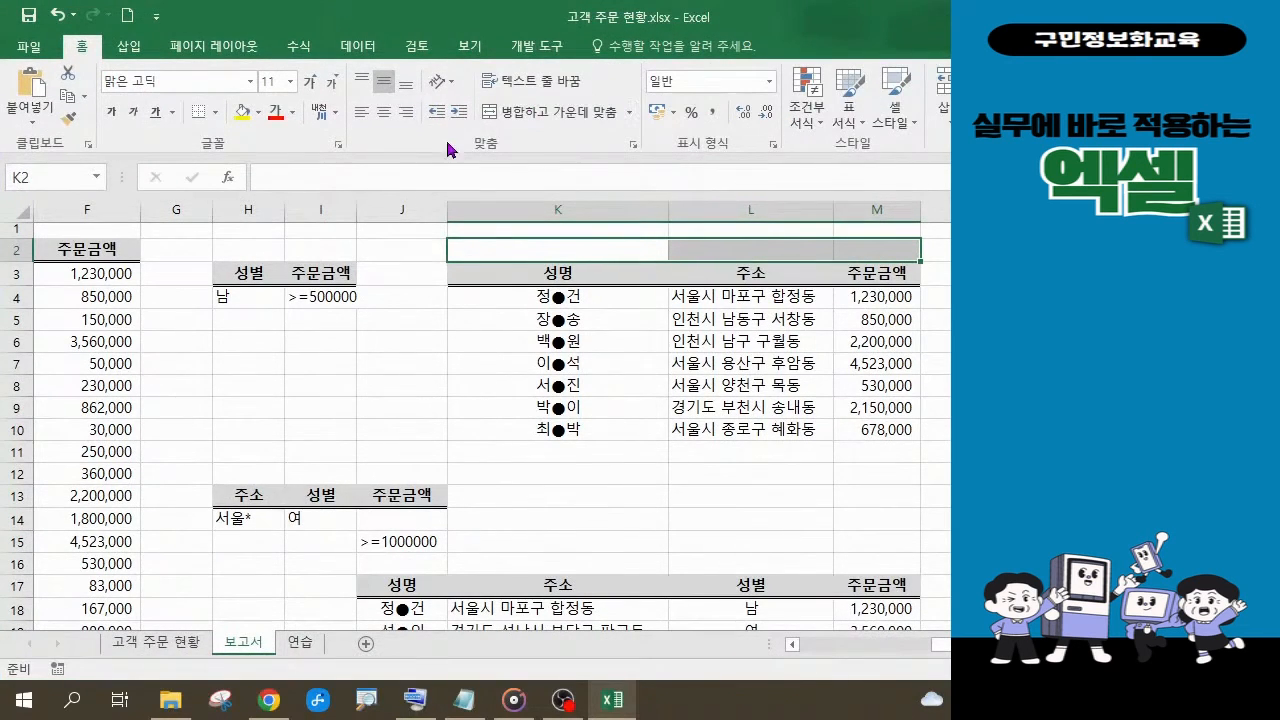
click(522, 114)
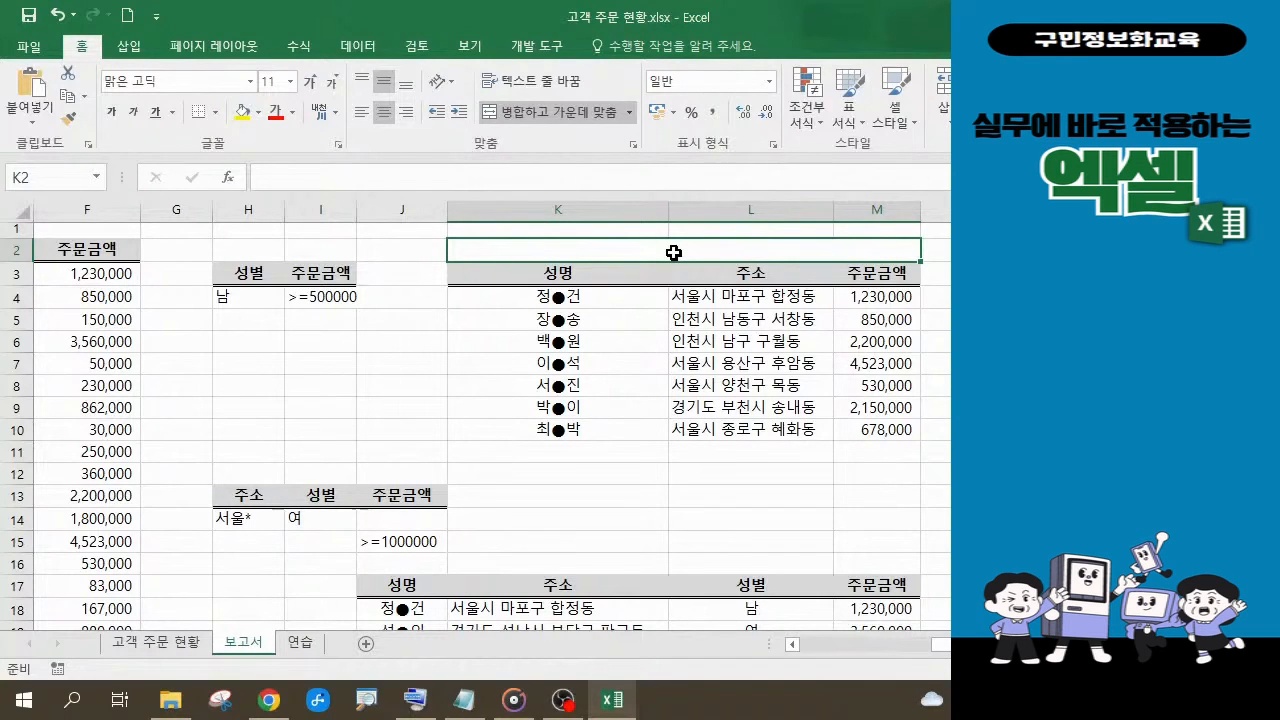
text(50)
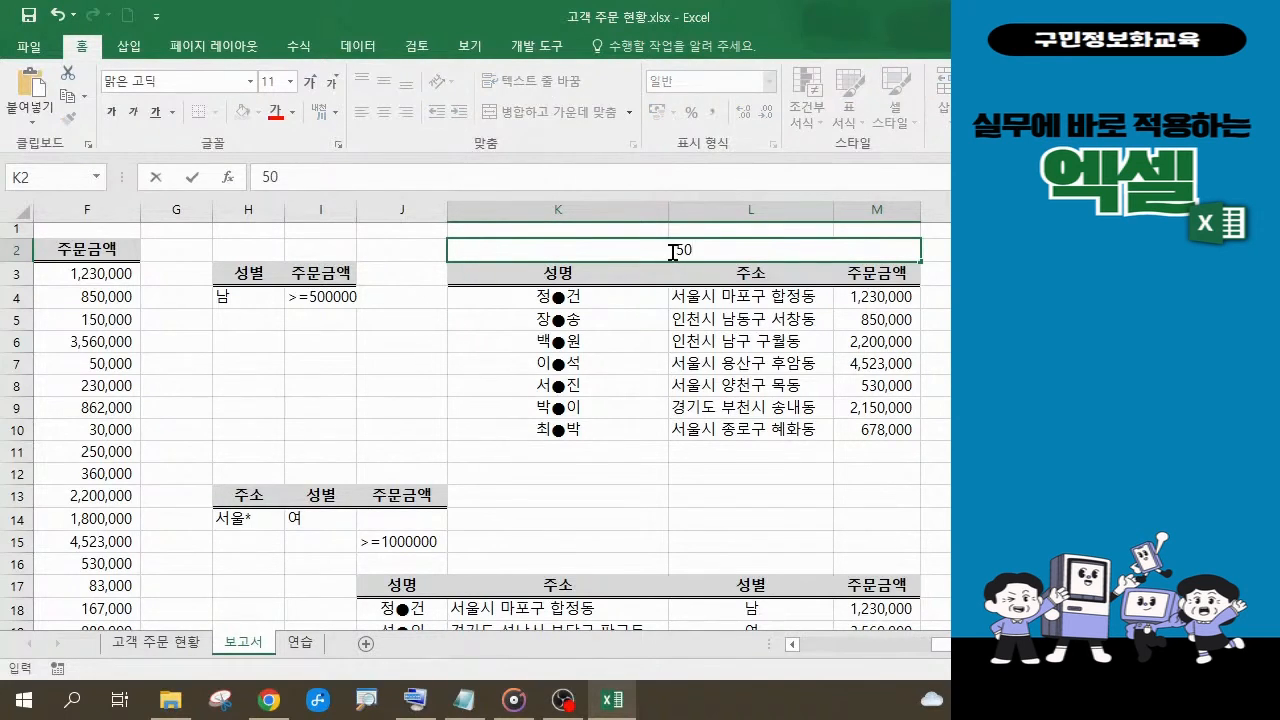
text(만원 이)
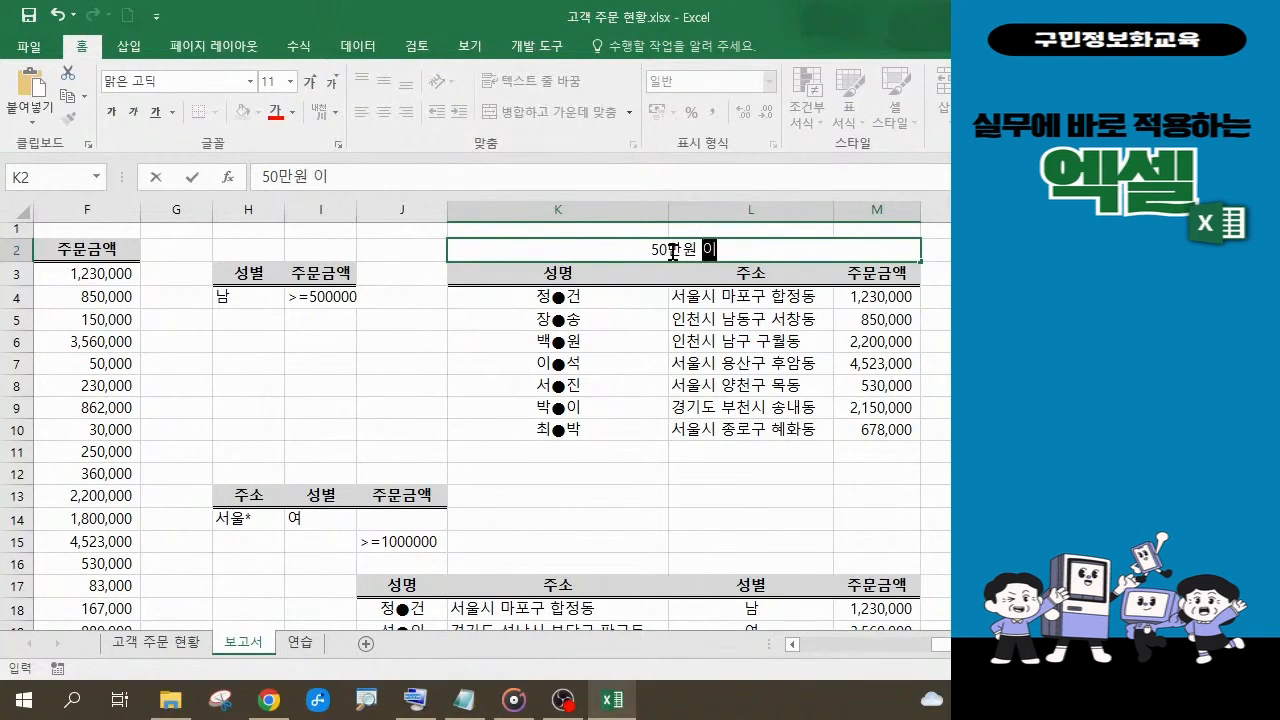
text(상 구매한 )
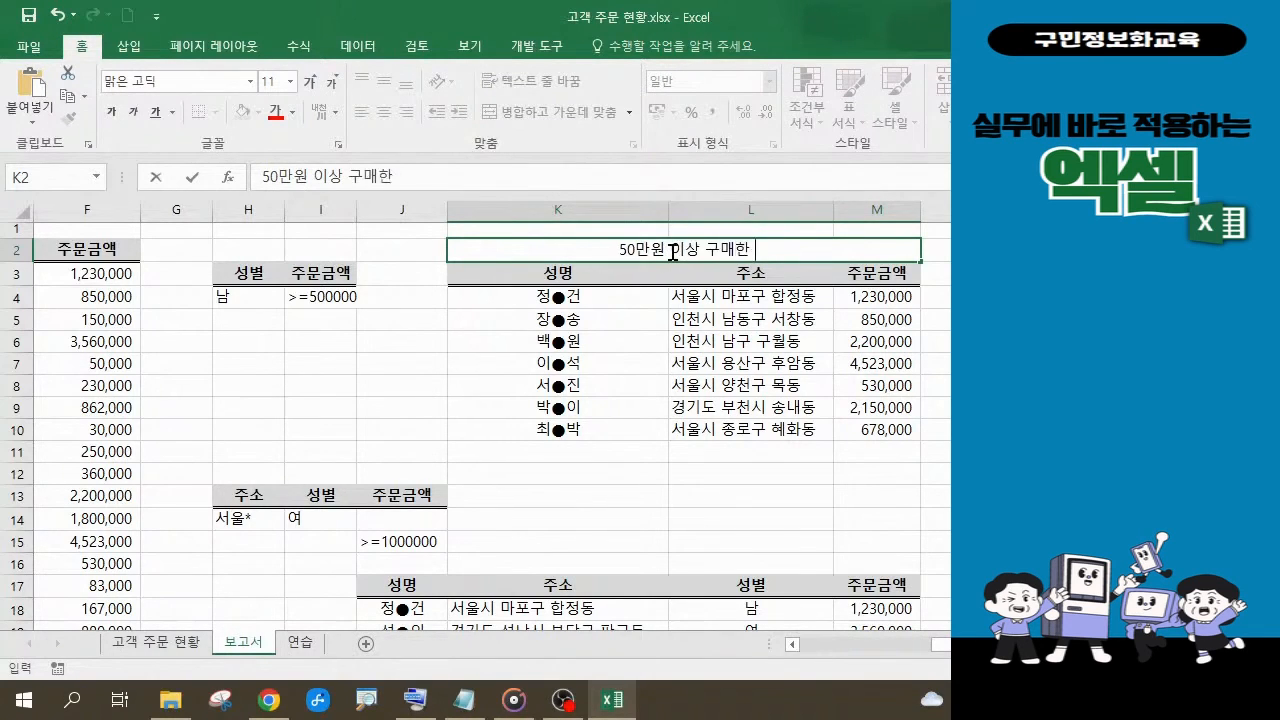
text(남성)
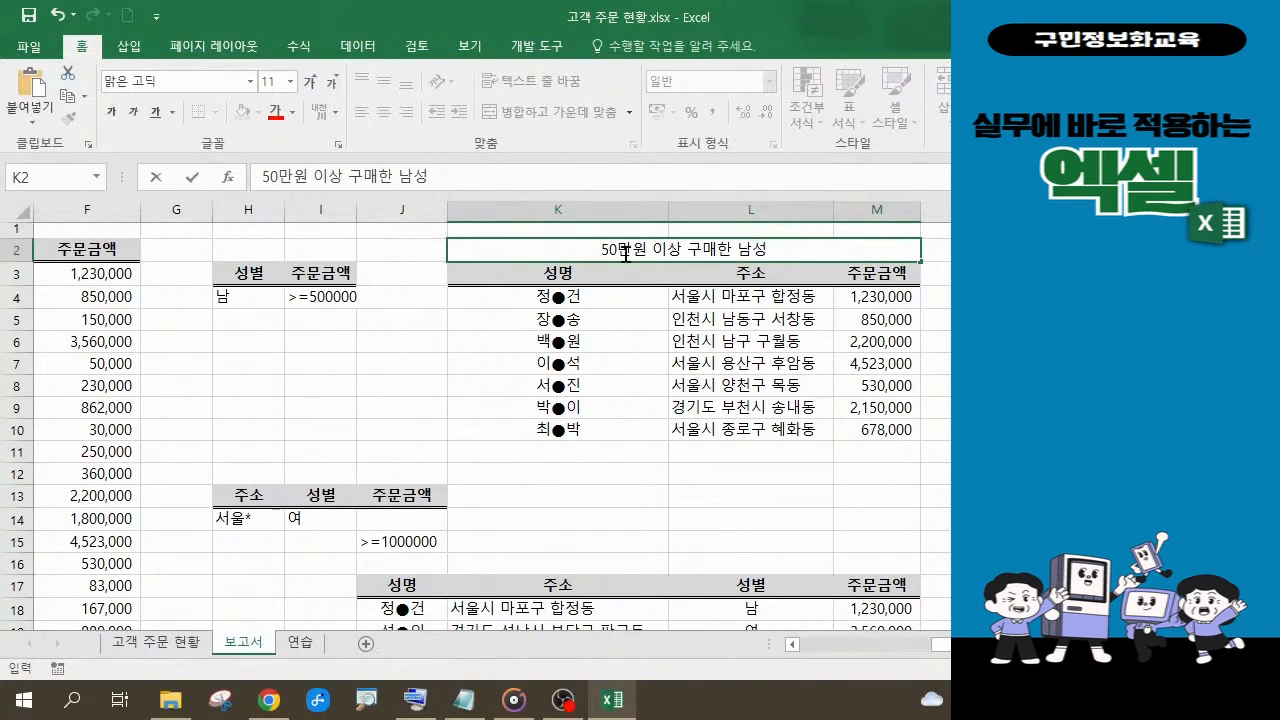
Format the title text in K2 as bold with the standard green font color.
click(568, 239)
drag(794, 248, 594, 256)
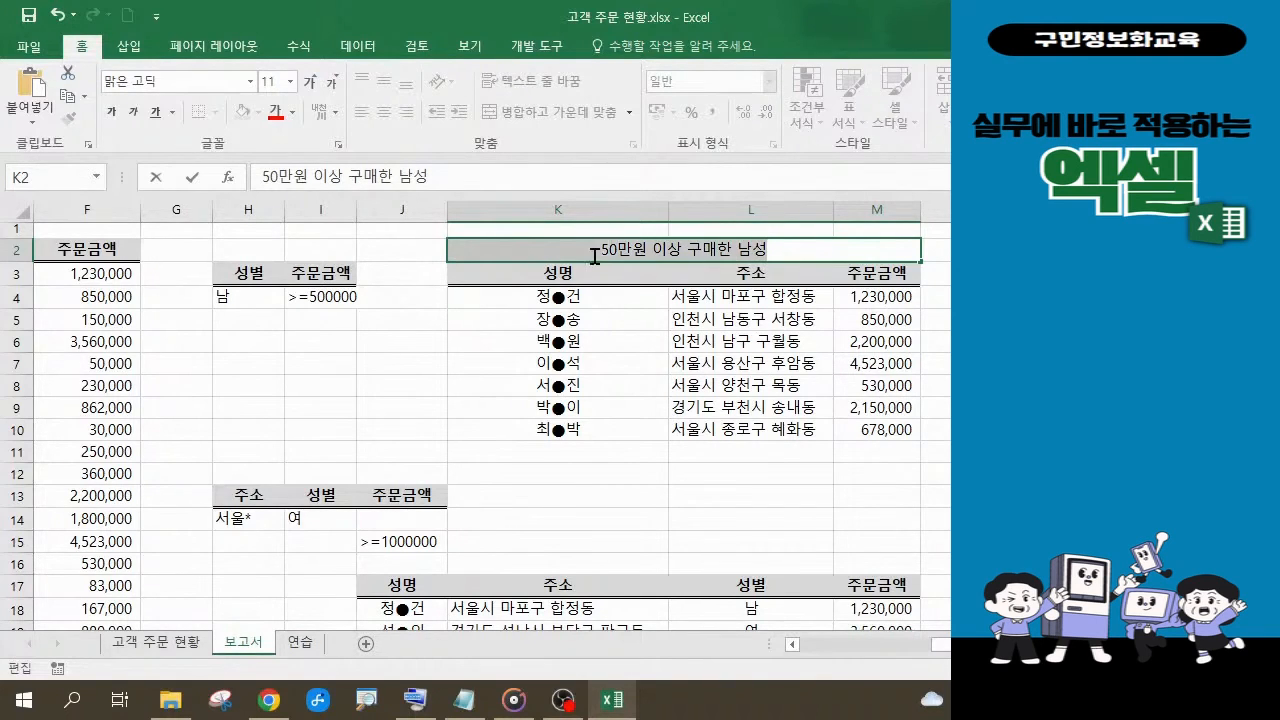
click(294, 114)
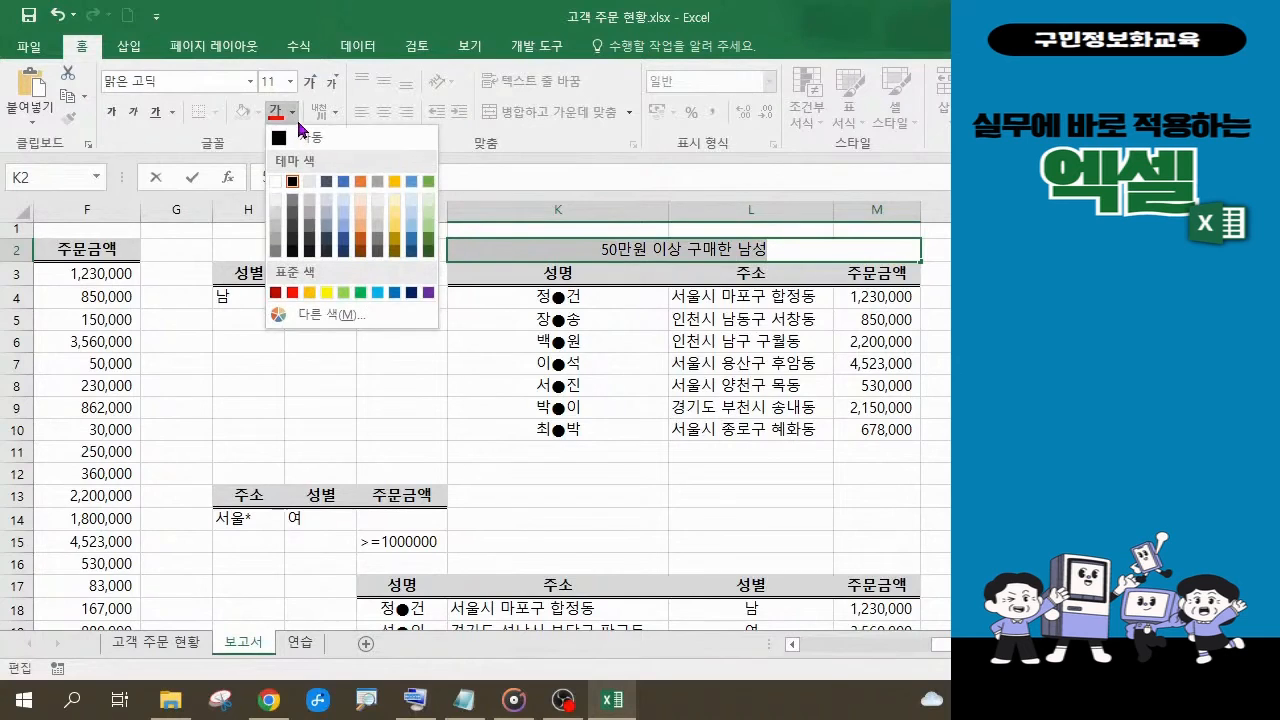
click(361, 295)
click(111, 118)
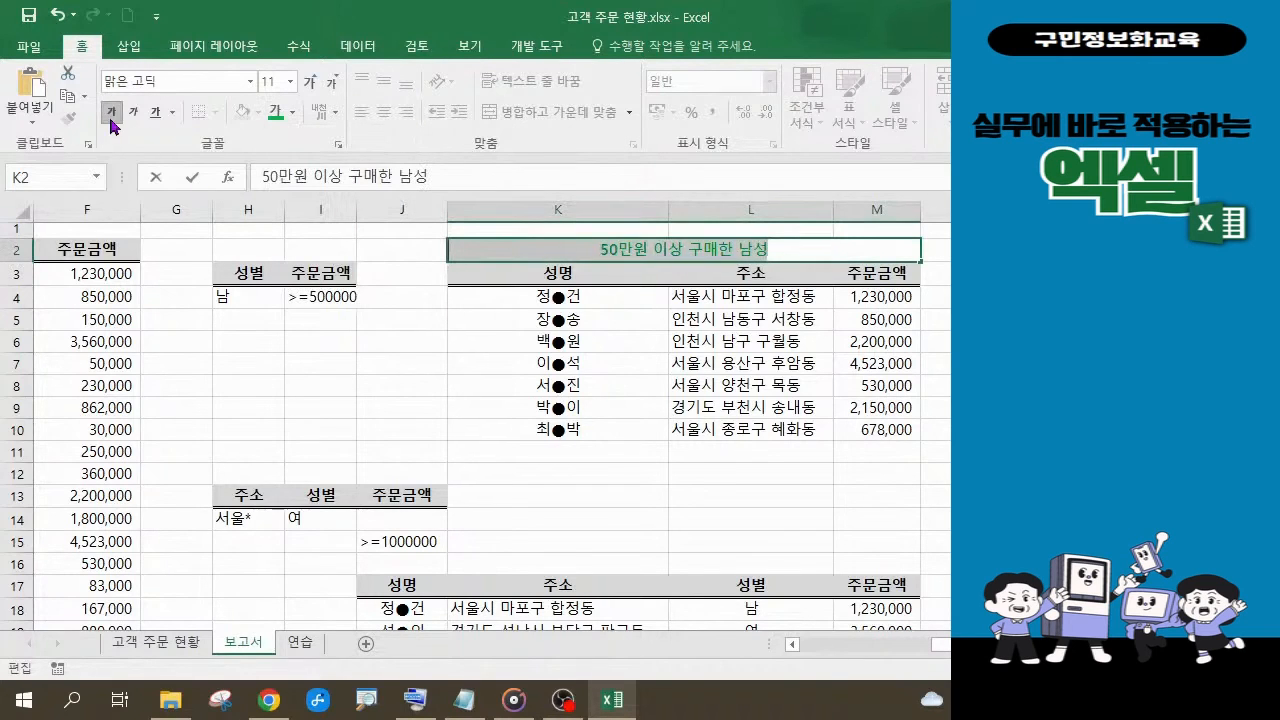
click(1020, 322)
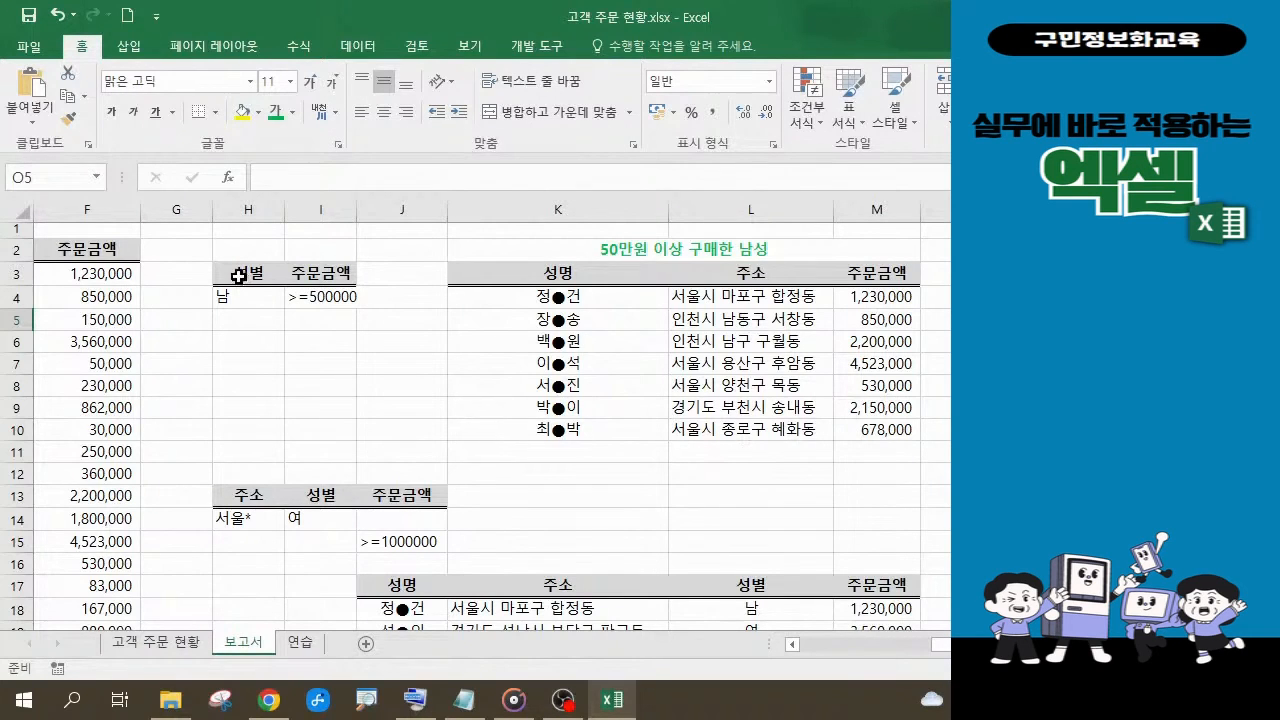
Clear the contents of the first criteria range H3:I4.
drag(229, 272, 316, 298)
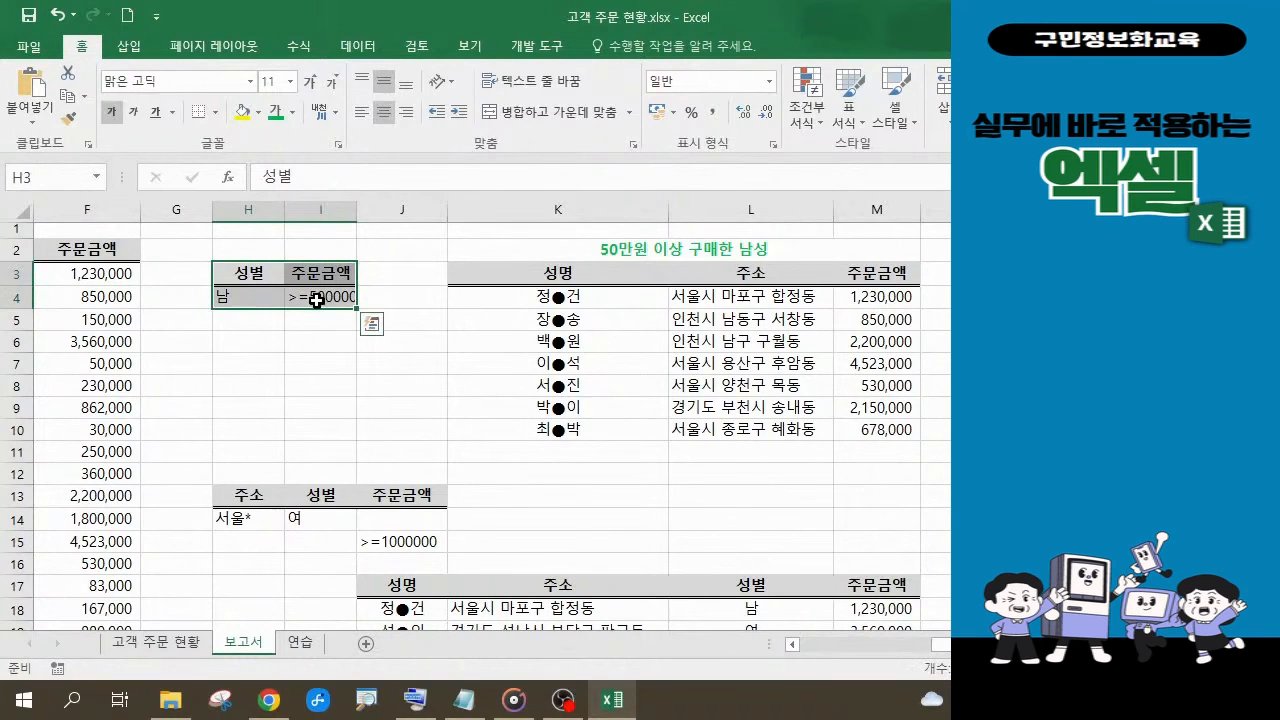
key(Delete)
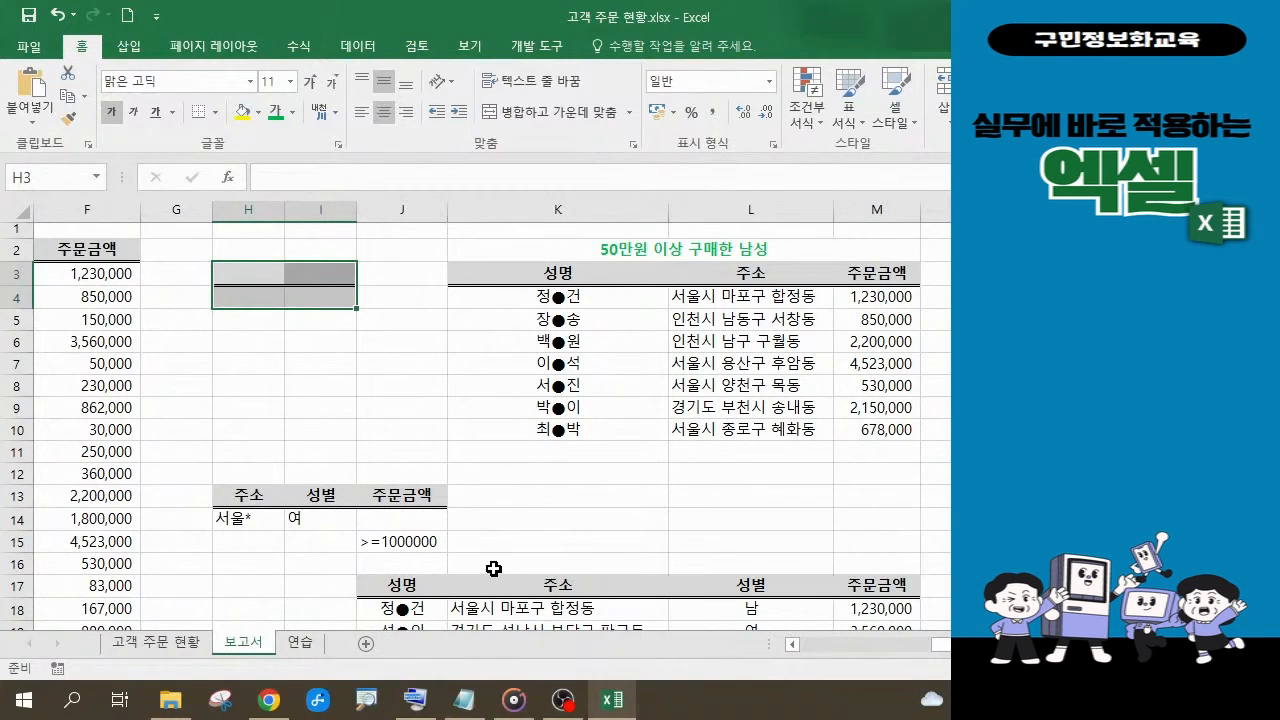
Merge and center J16:M16 above the second result table and enter the title "서울에 사는 여성이거나 100만원 이상 구매한 고객".
drag(410, 566, 851, 572)
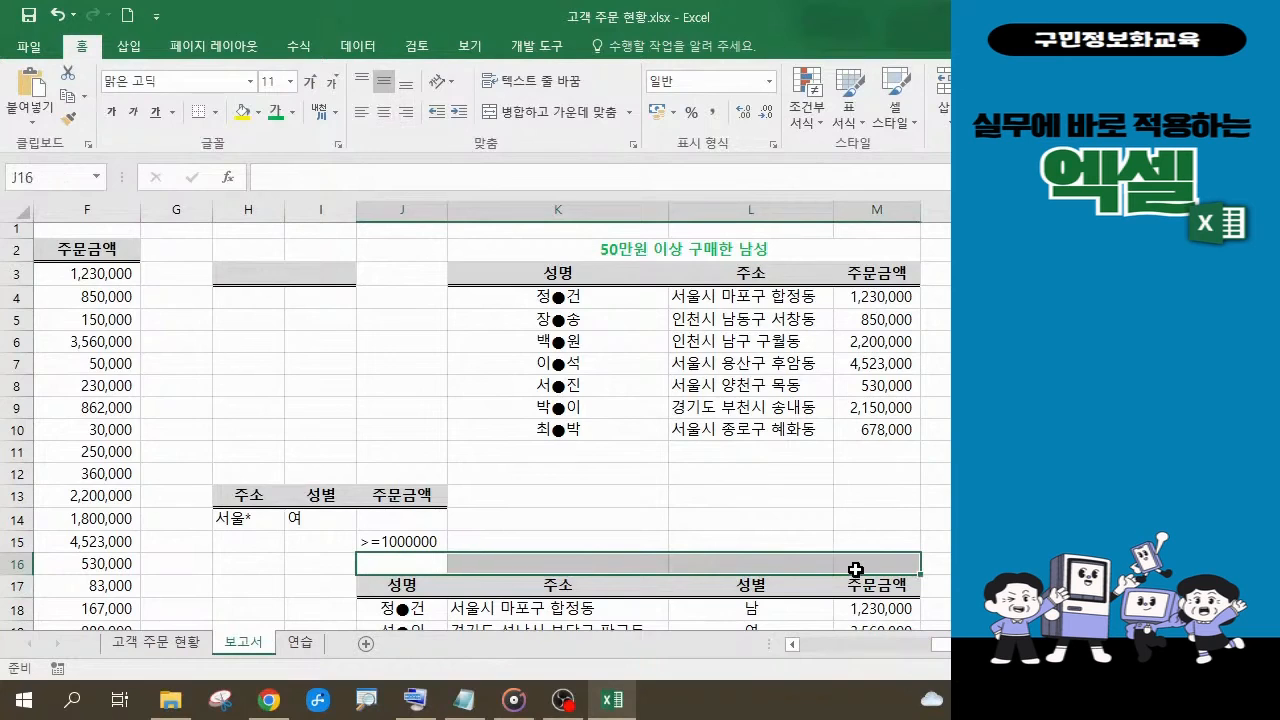
click(564, 116)
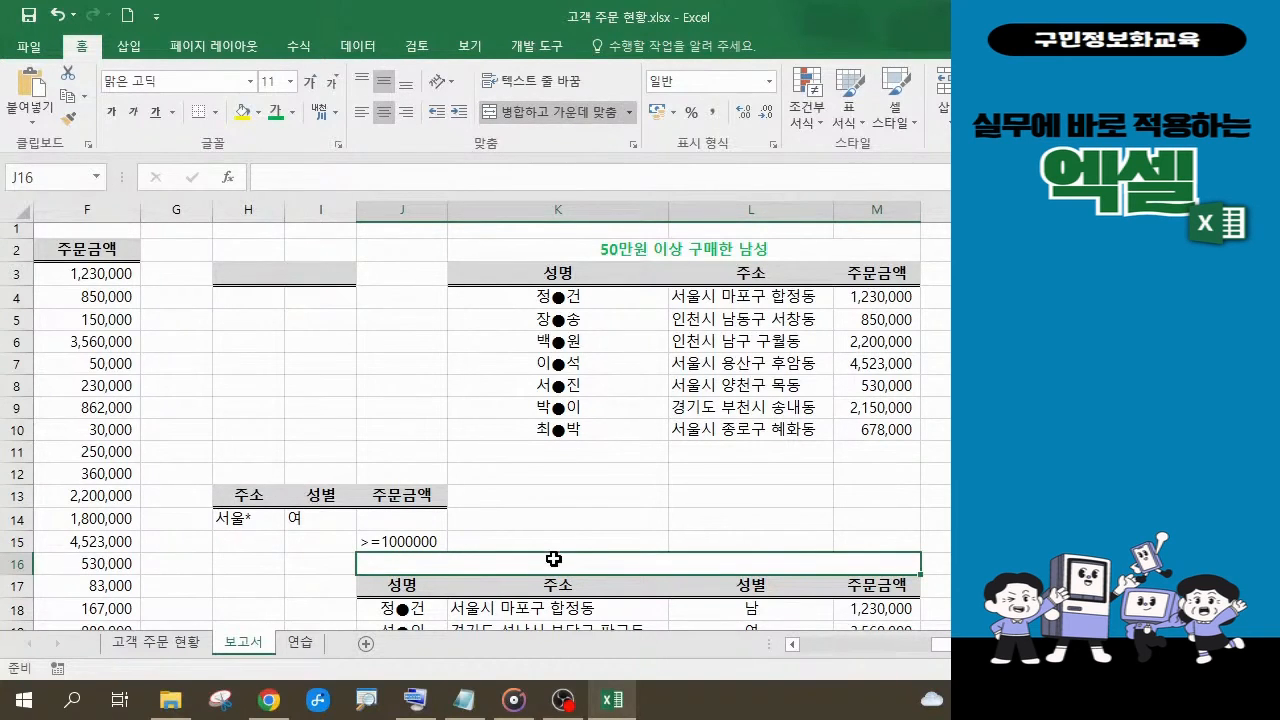
scroll(553, 559, down, 1)
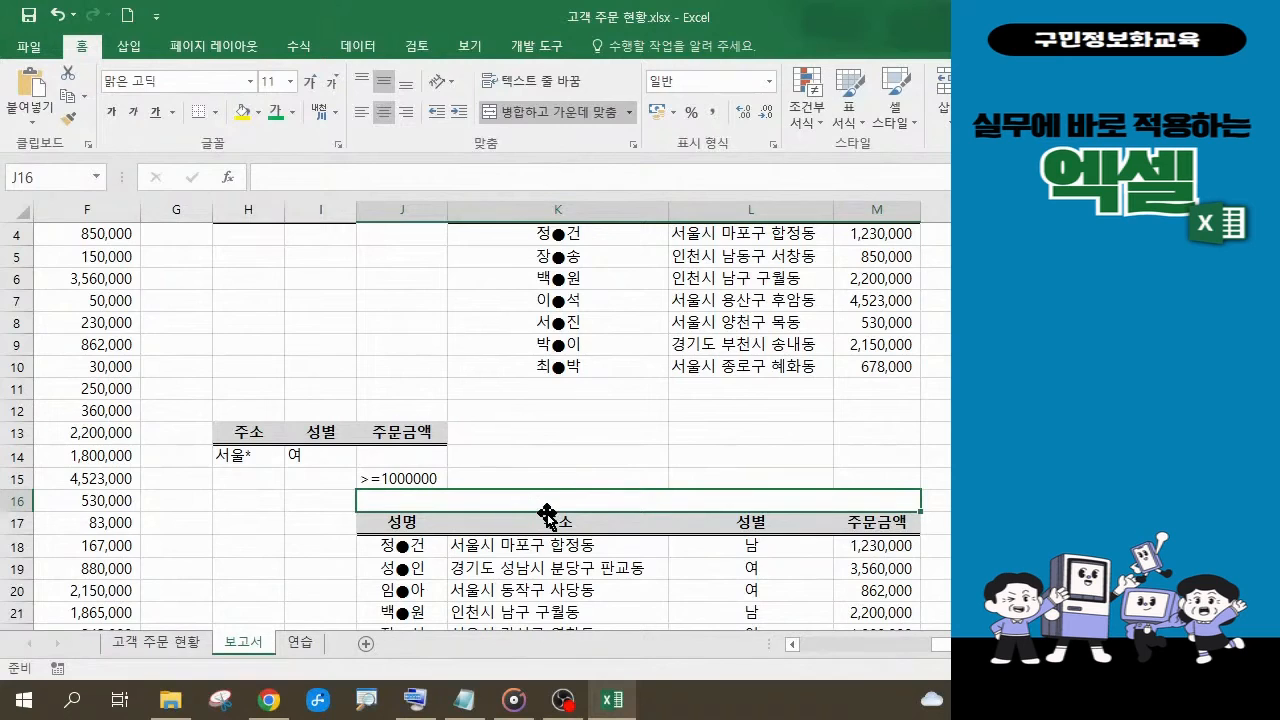
text(성)
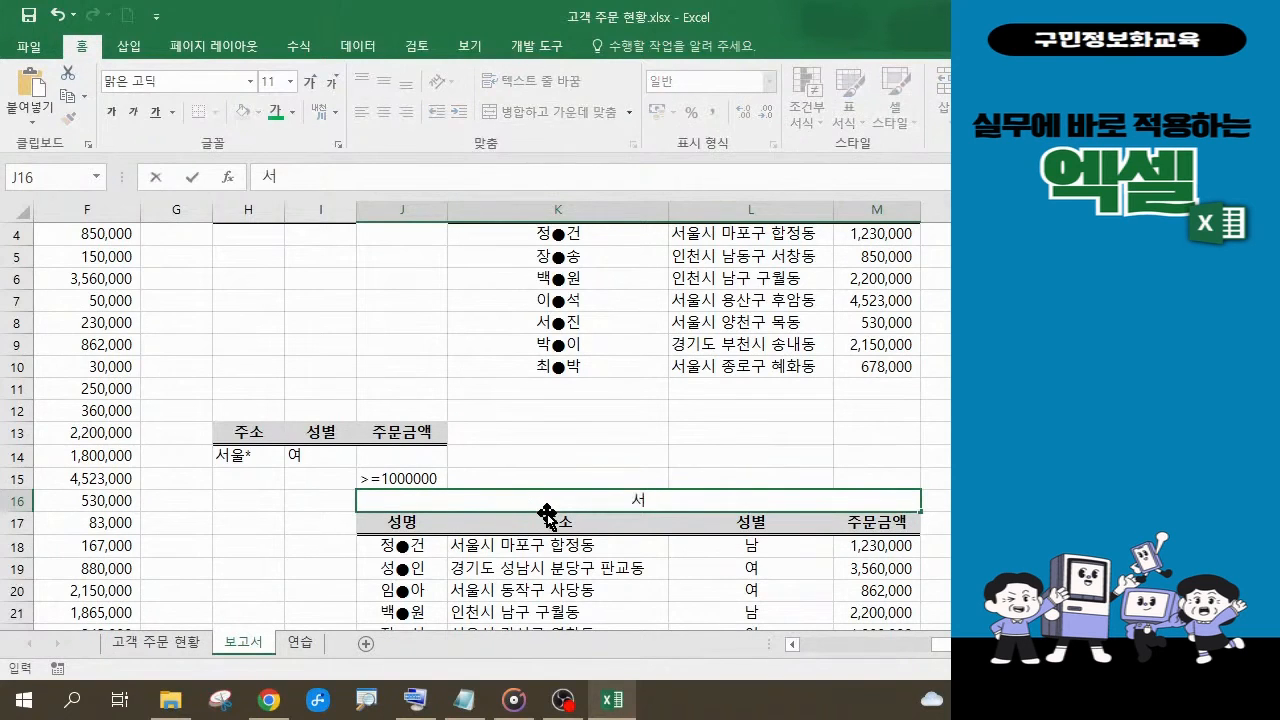
text(울에 사는 )
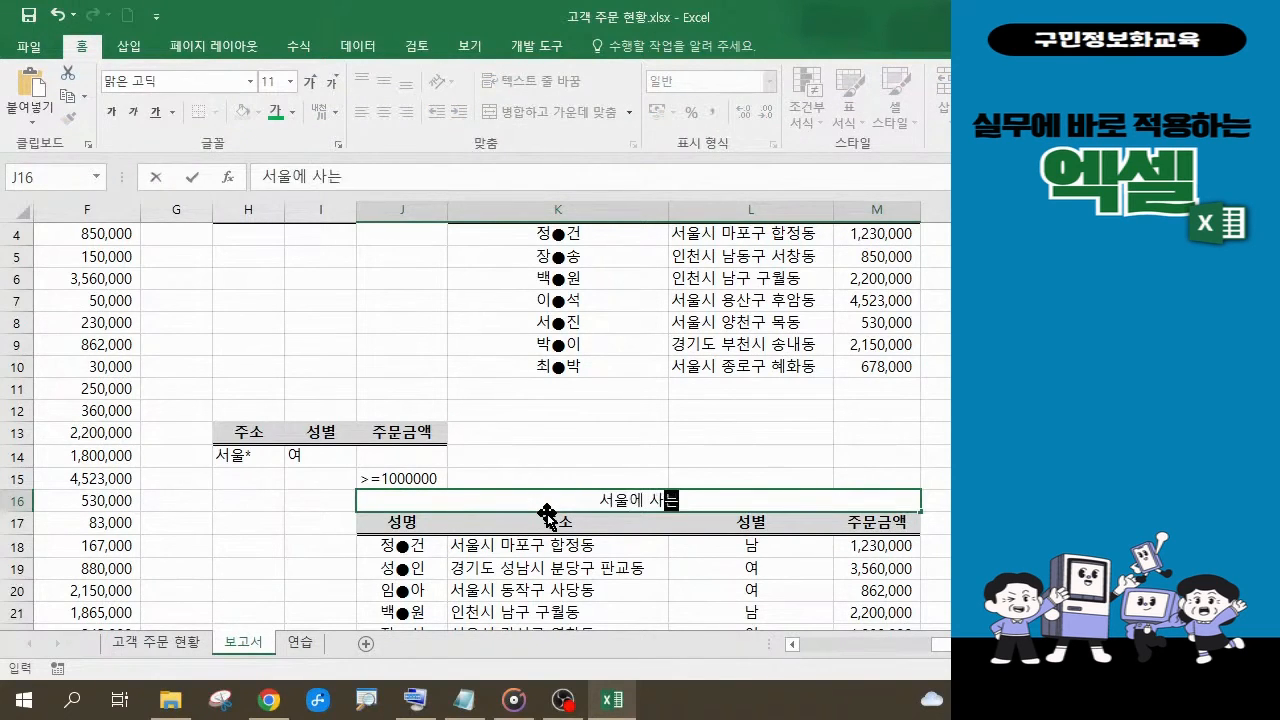
text(여성)
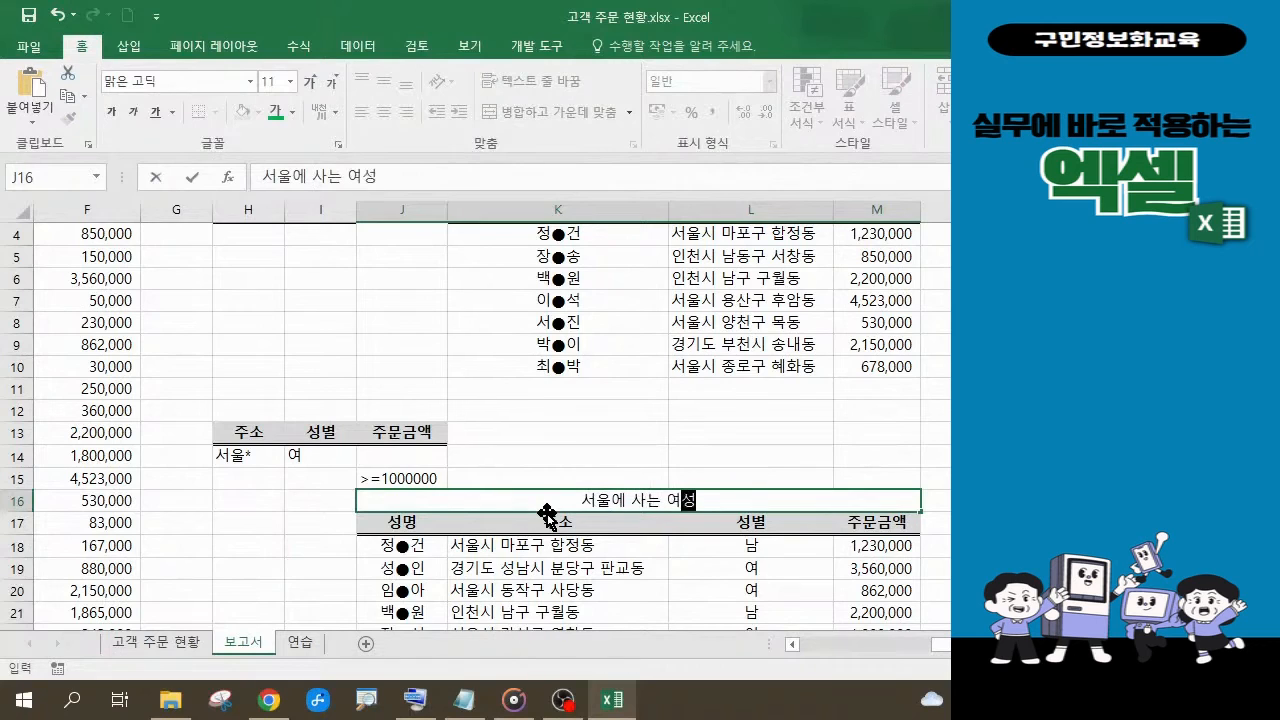
text(익거나 )
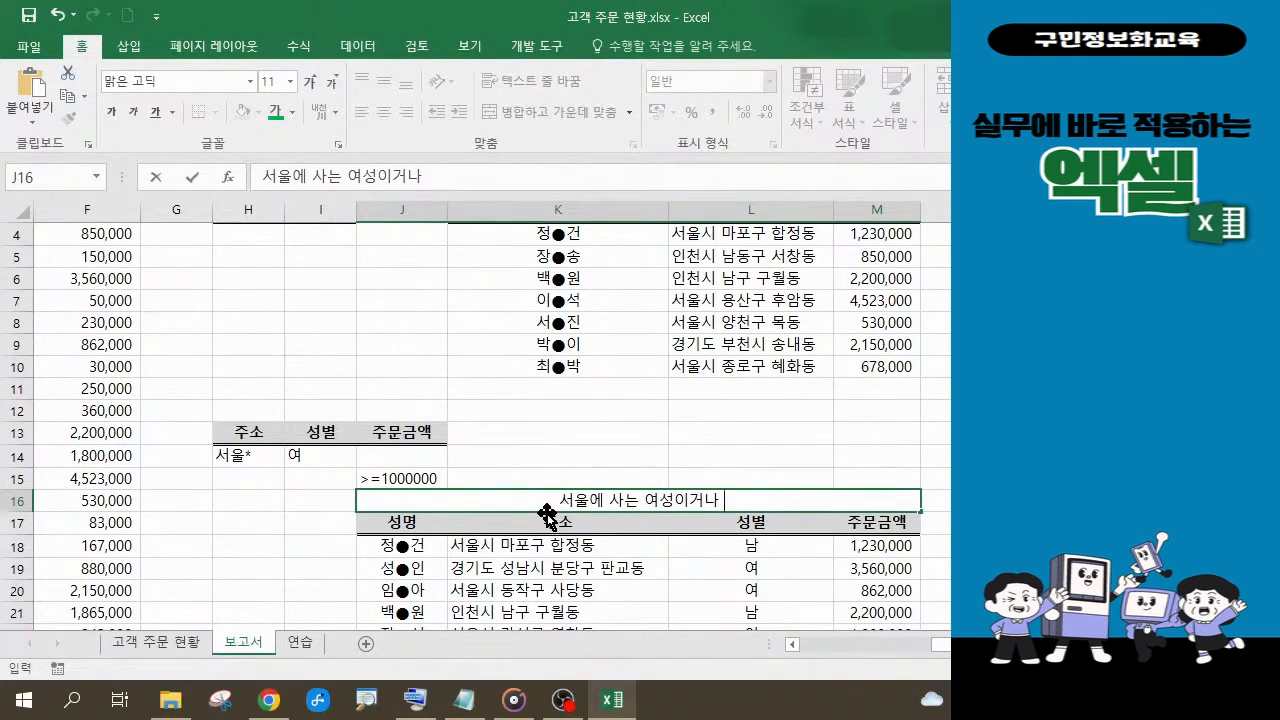
text(100마)
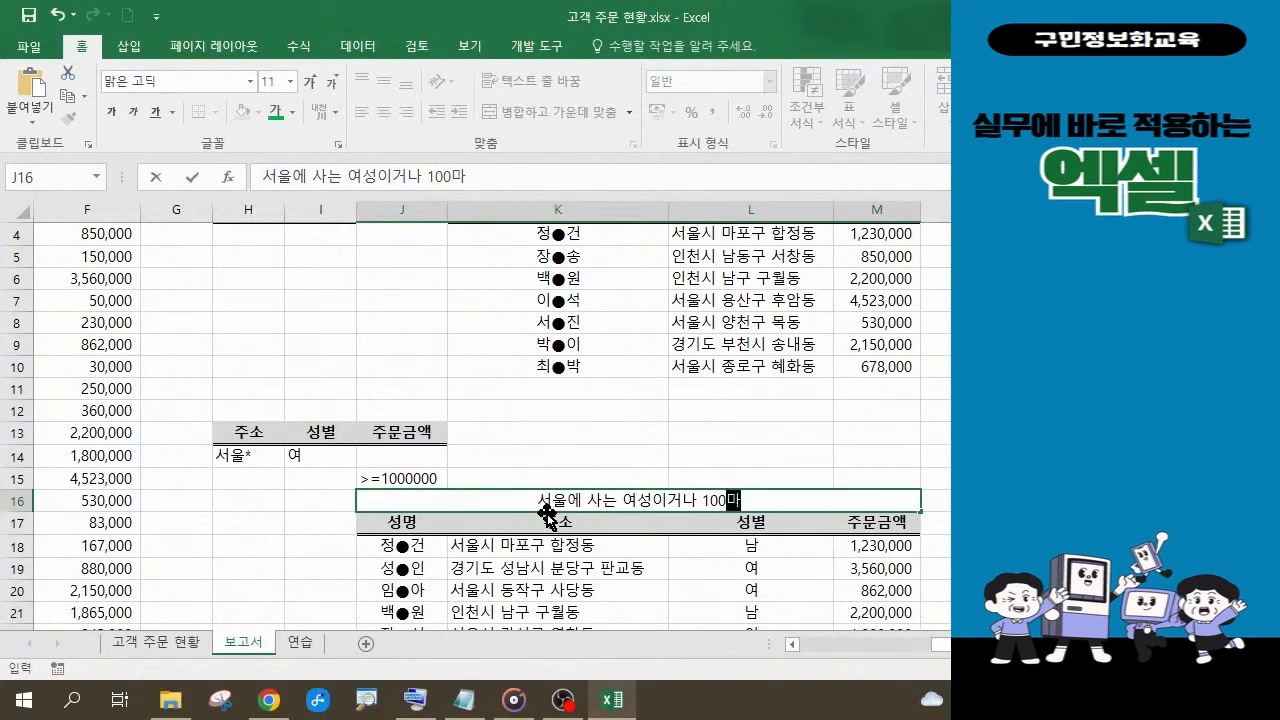
text(원 )
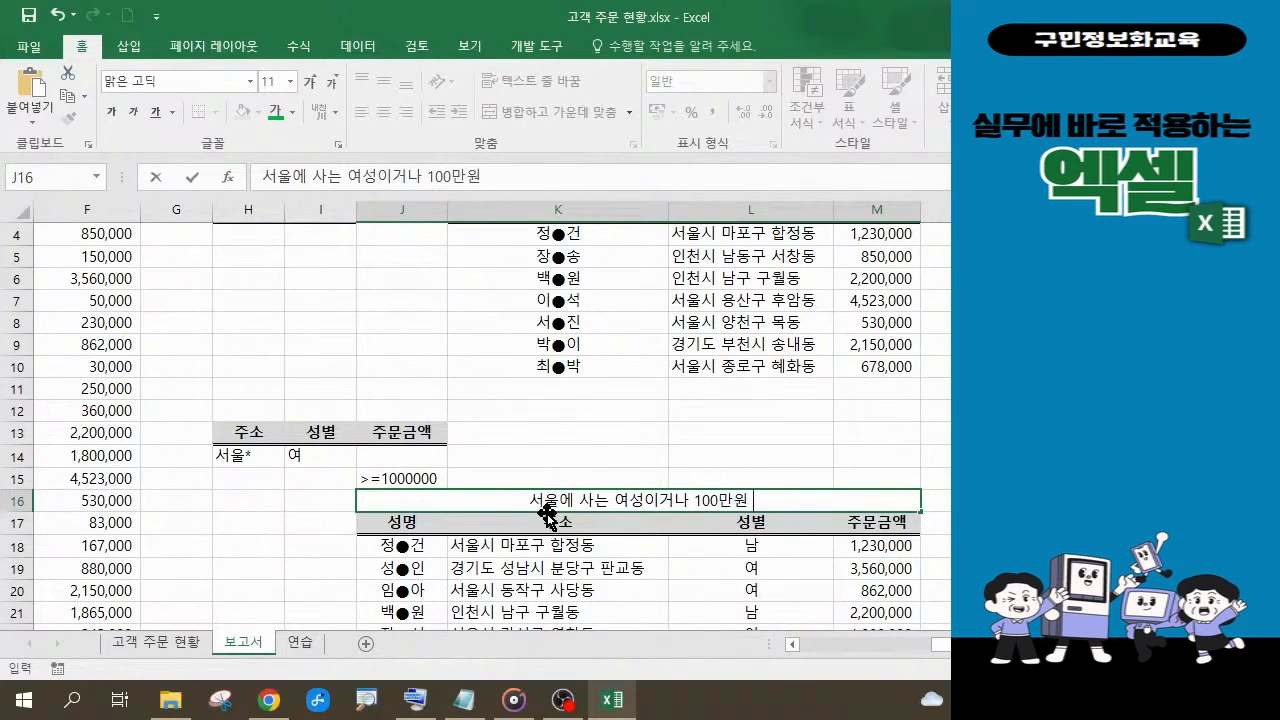
text(이상 구)
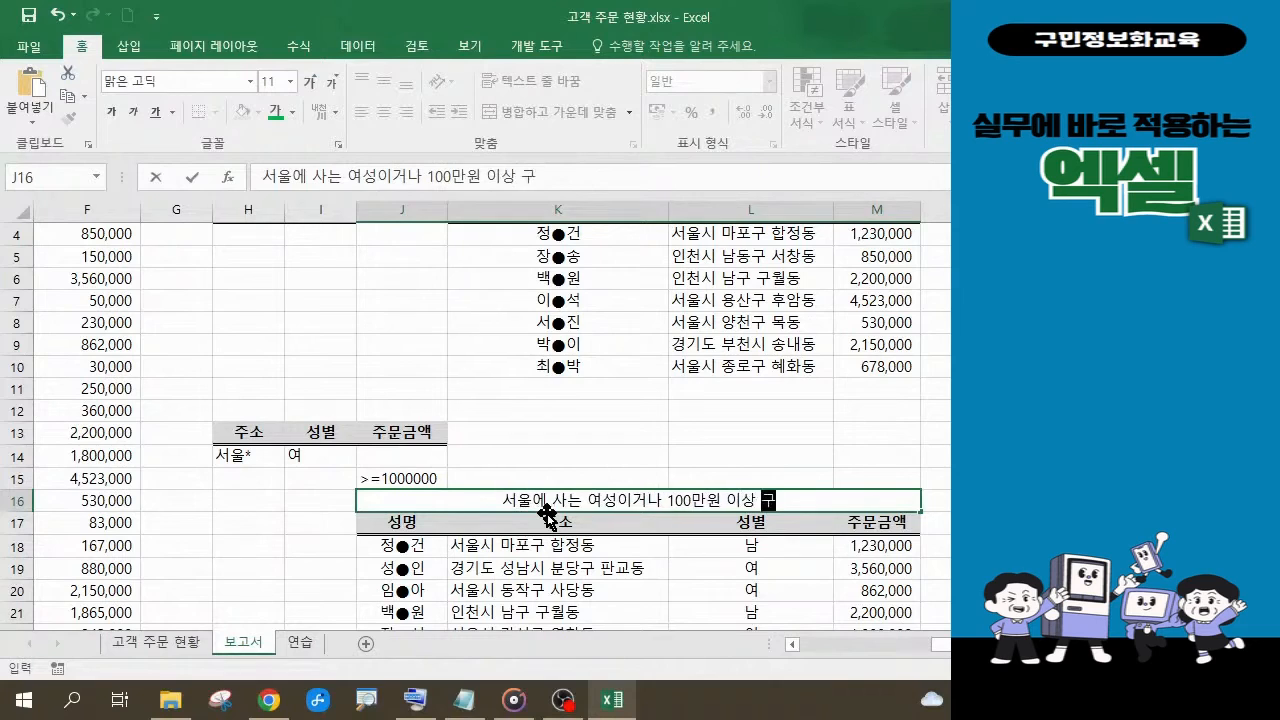
text(맹한)
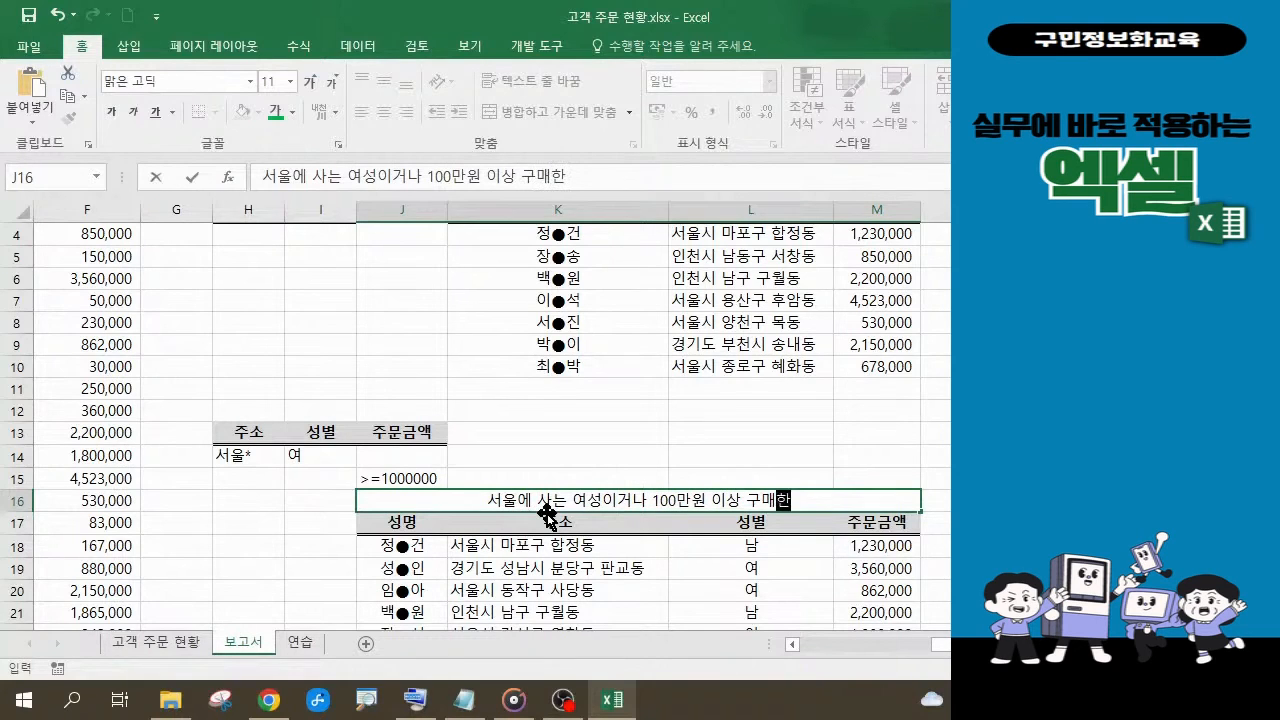
text( ㄱ객)
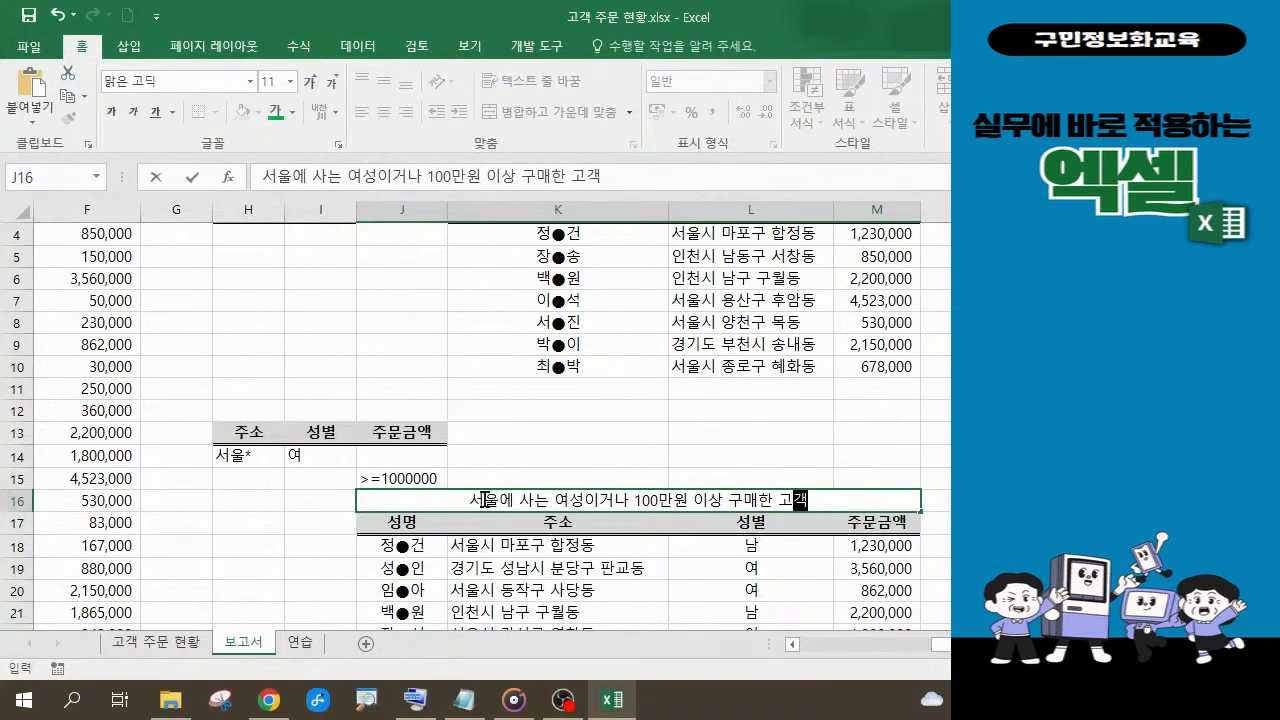
Format the title text in J16 as bold with the standard purple font color.
drag(472, 504, 817, 506)
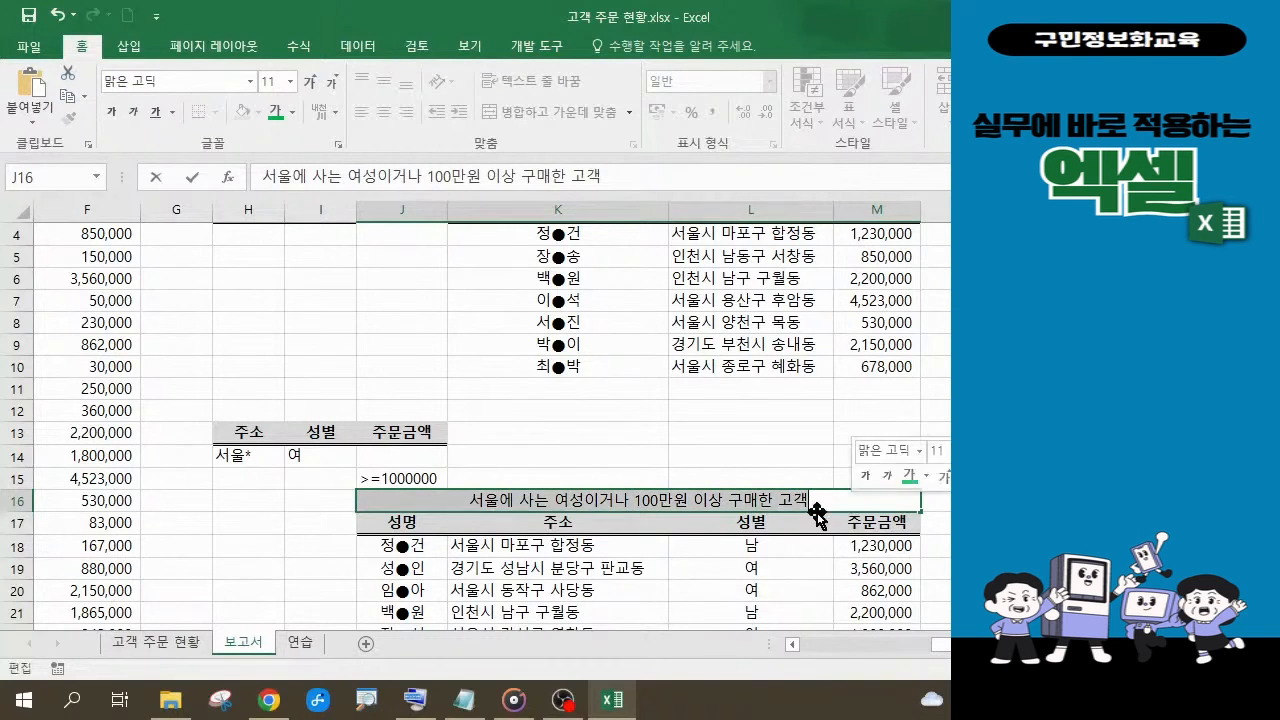
click(293, 113)
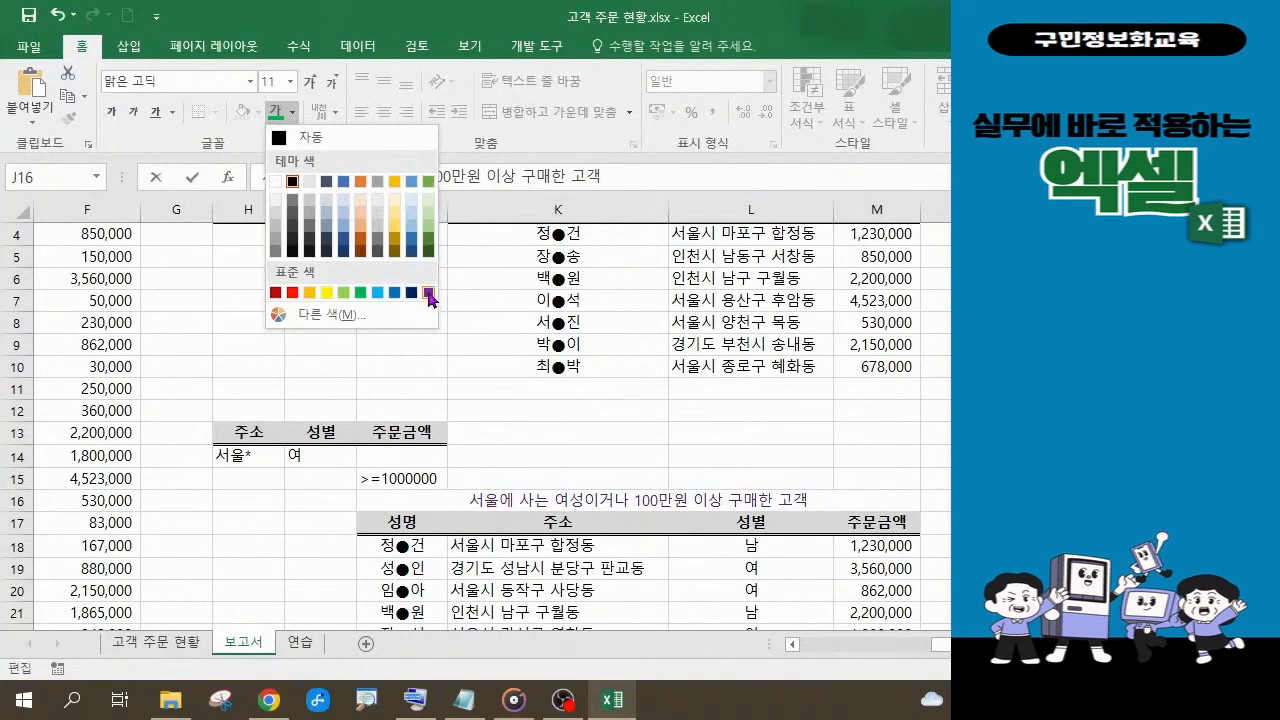
click(429, 293)
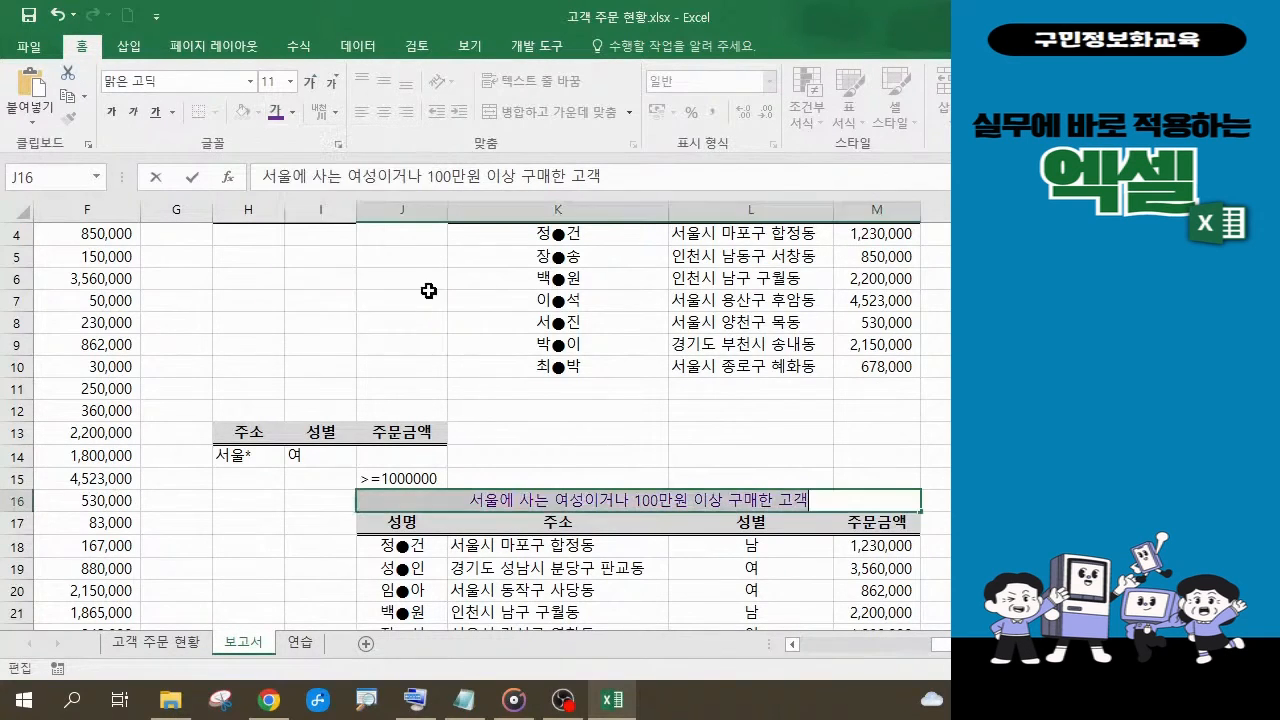
click(113, 118)
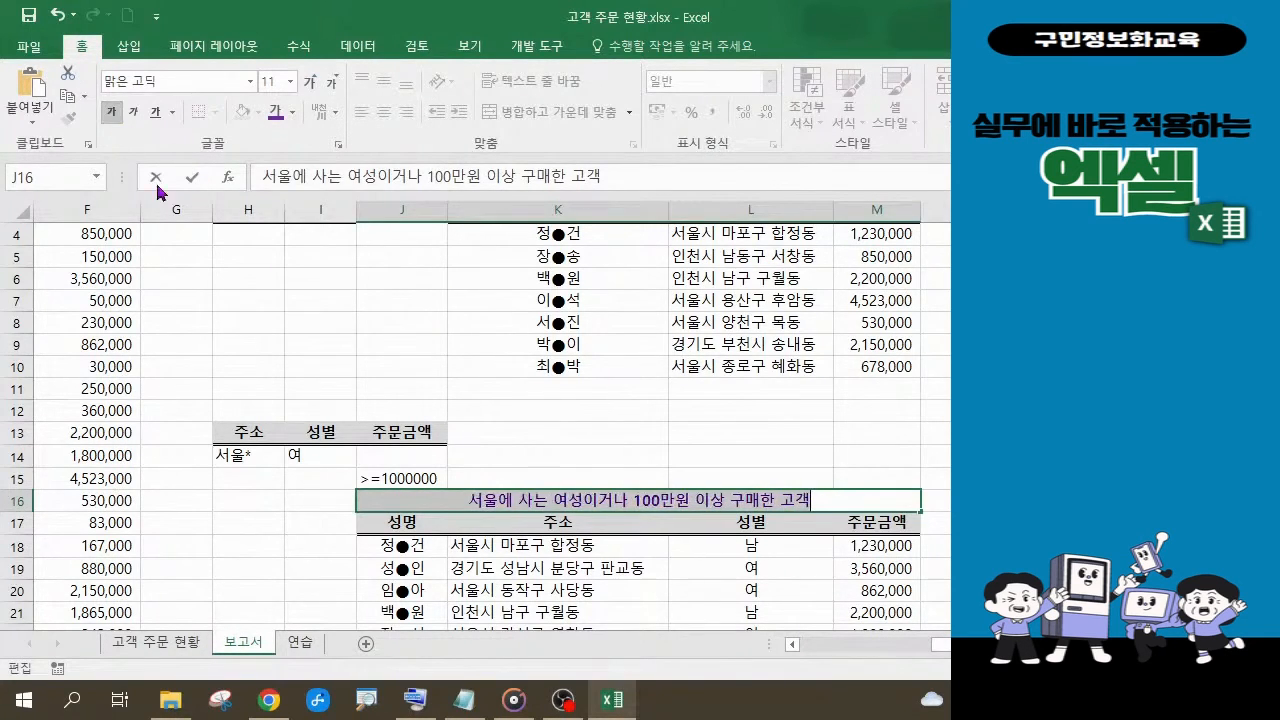
Clear the contents of the second criteria range H13:J15.
click(250, 431)
drag(287, 437, 388, 476)
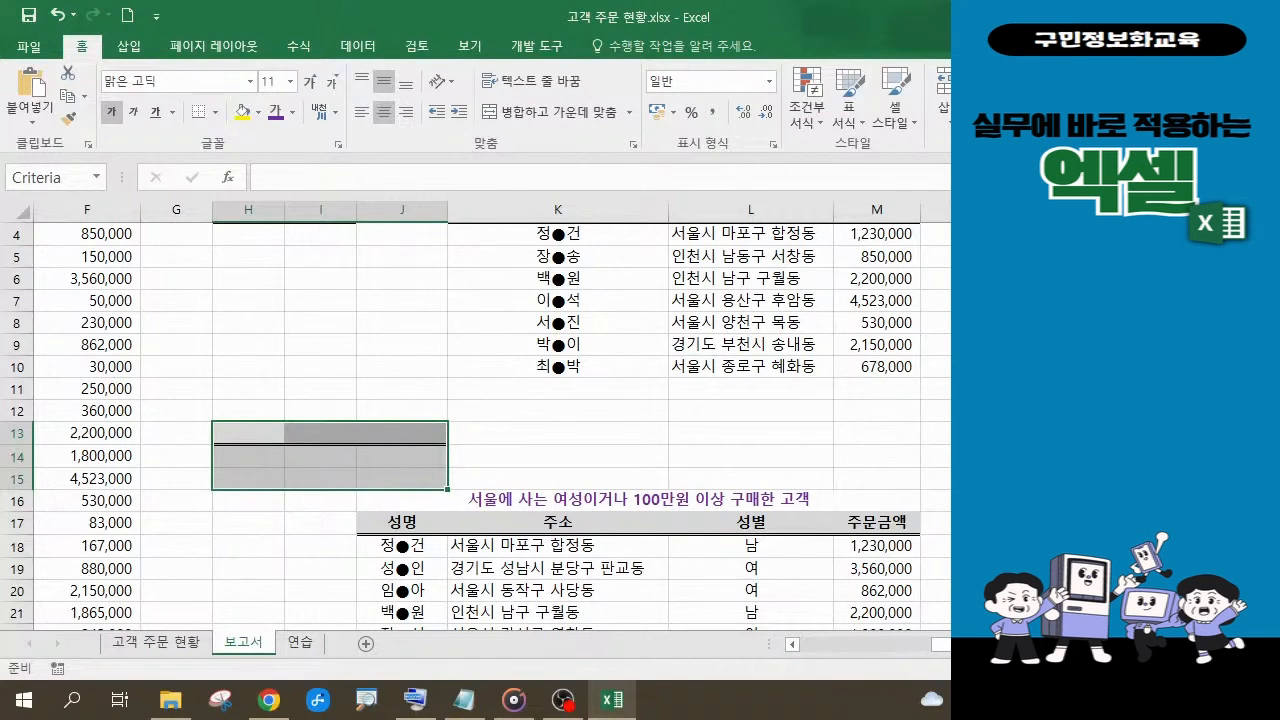
click(405, 434)
Remove the fill color from the emptied criteria header cells H3:I3 and H13:J13.
scroll(386, 383, up, 1)
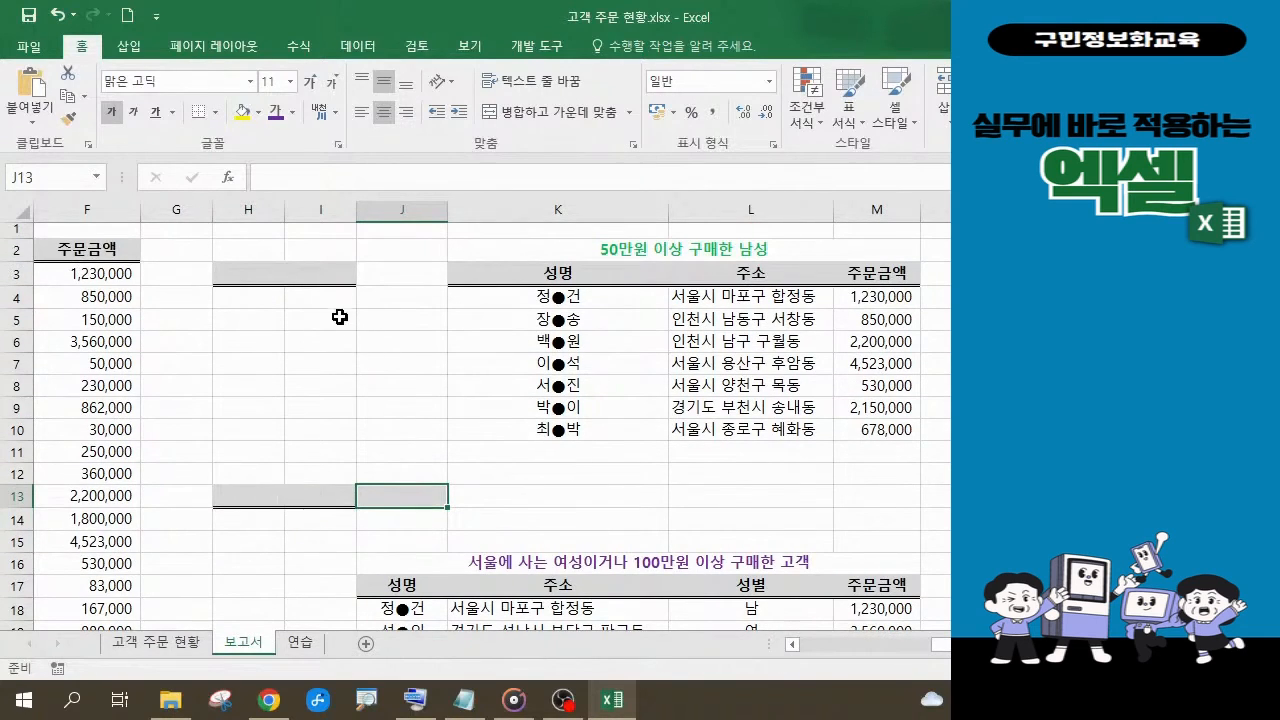
click(312, 276)
drag(237, 271, 311, 283)
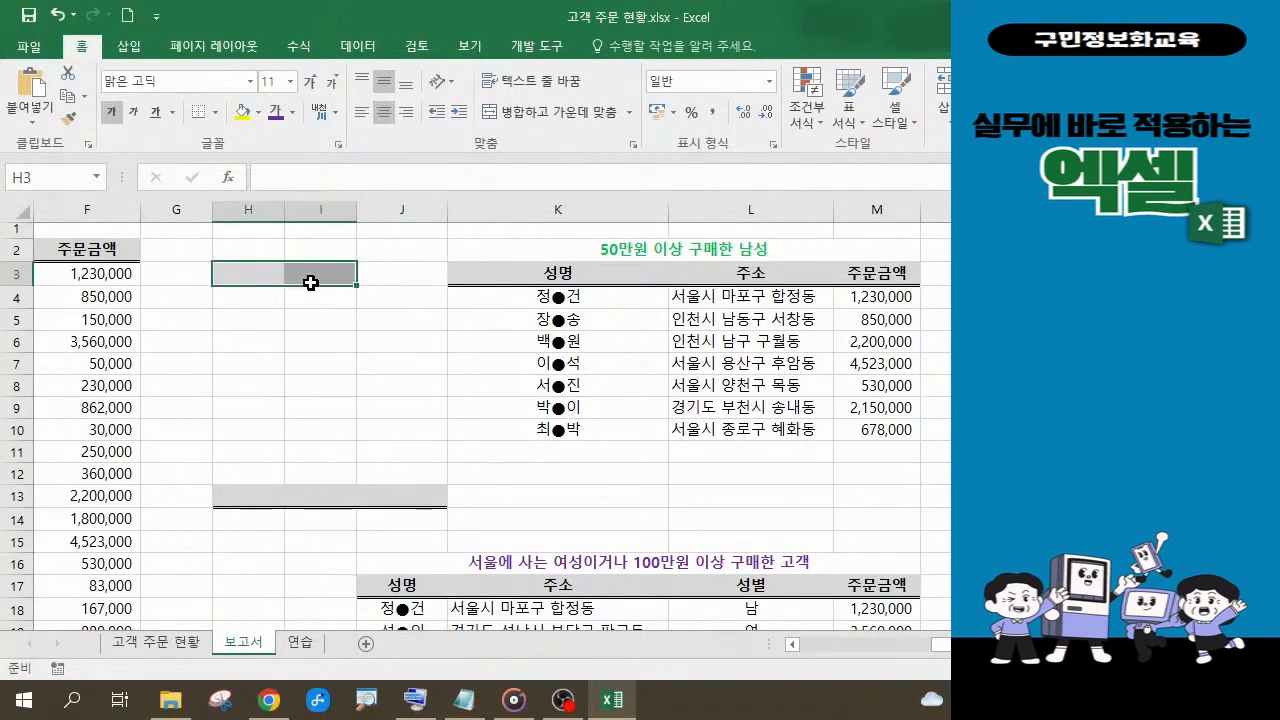
click(258, 118)
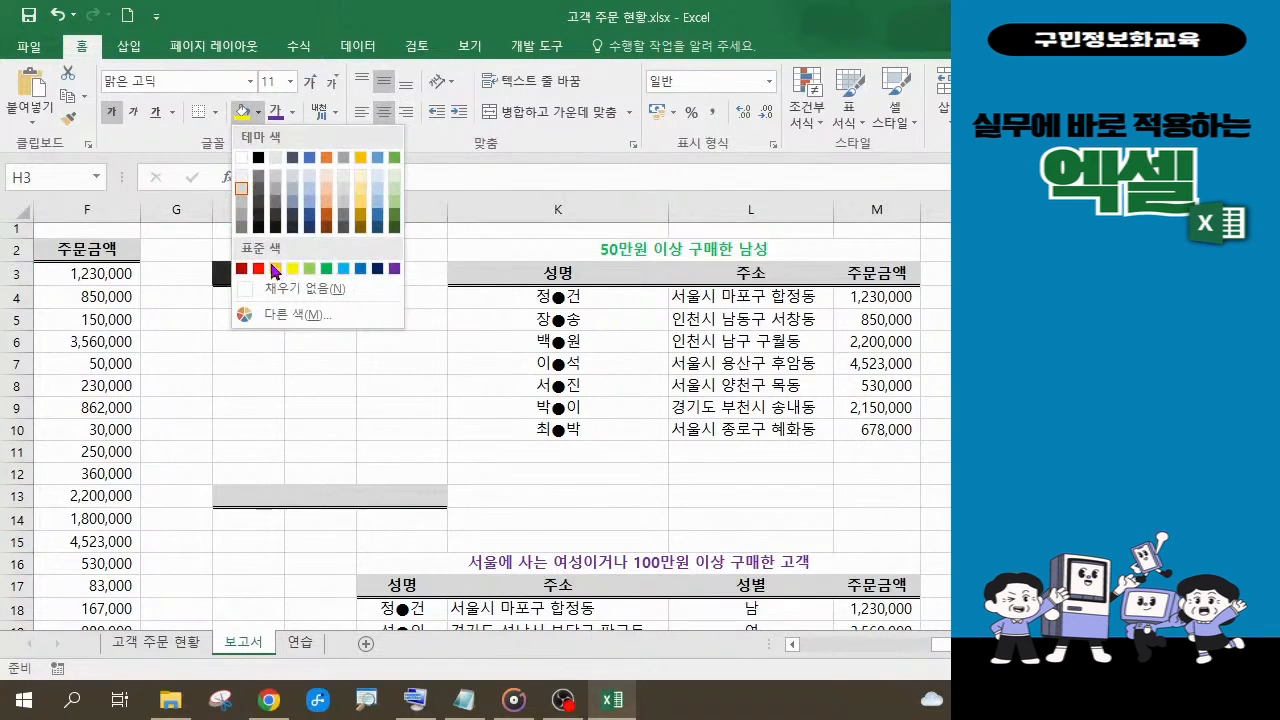
click(249, 298)
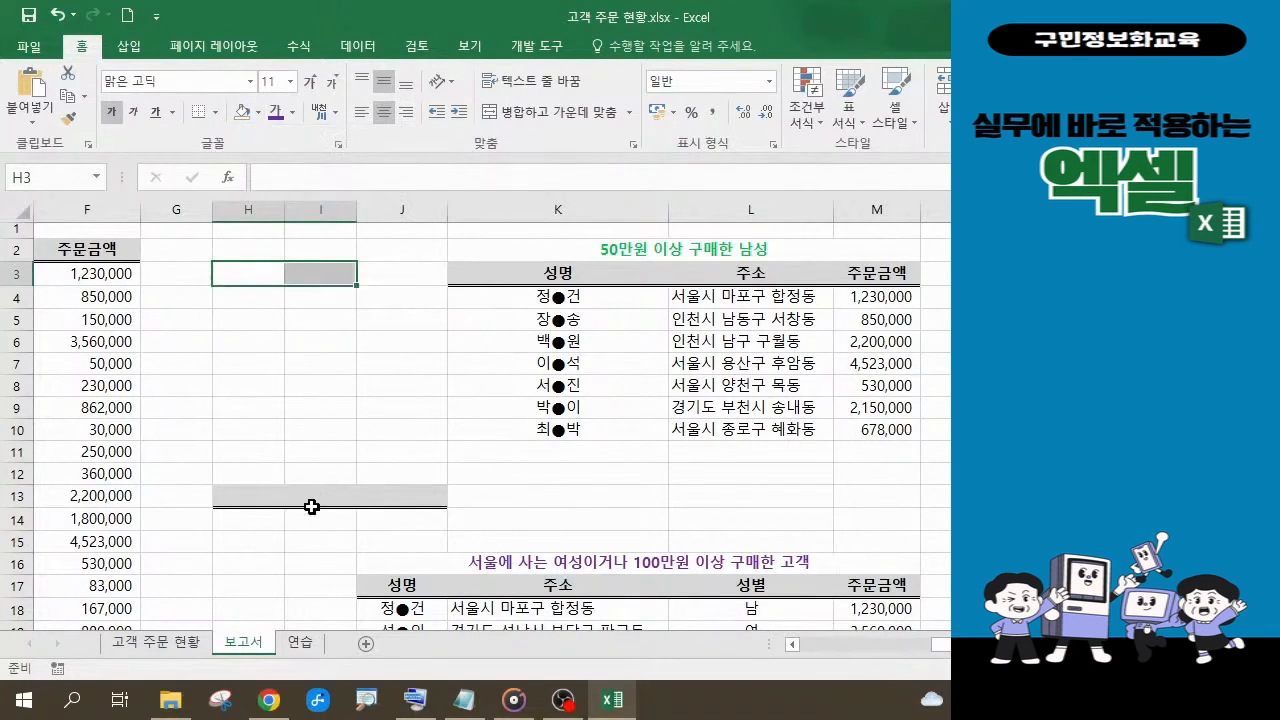
drag(246, 491, 403, 489)
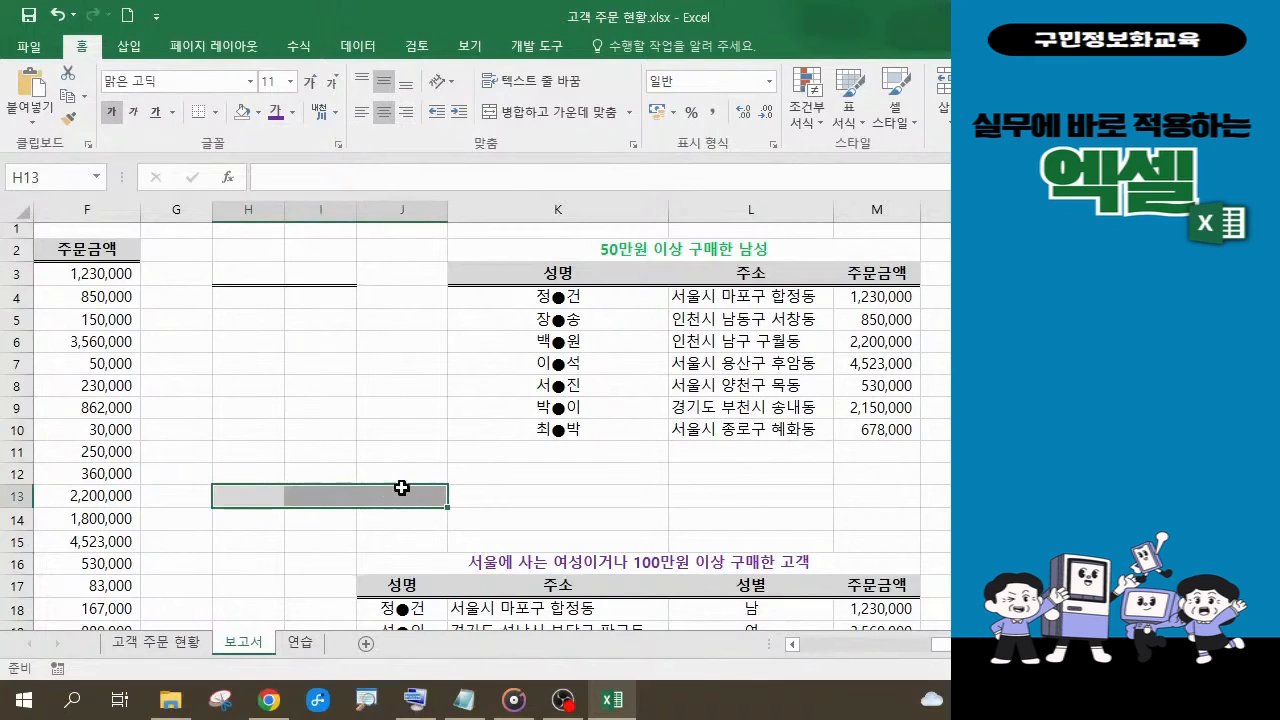
click(247, 119)
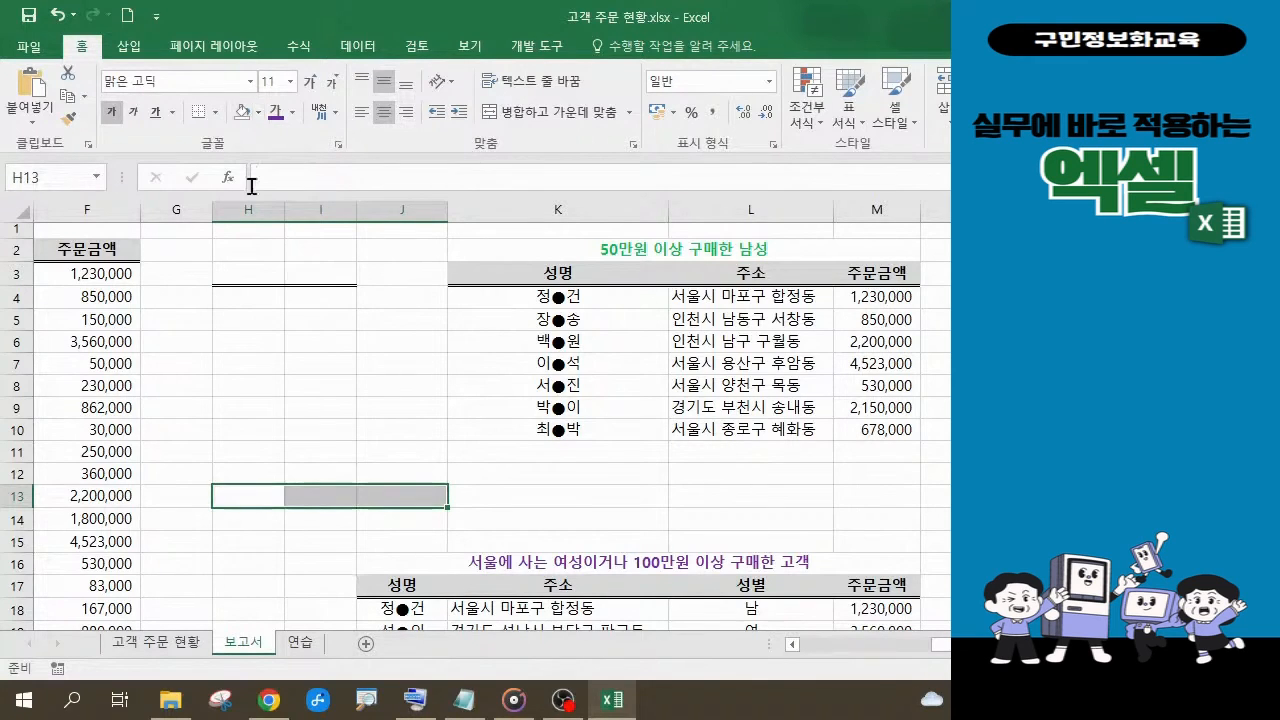
click(302, 359)
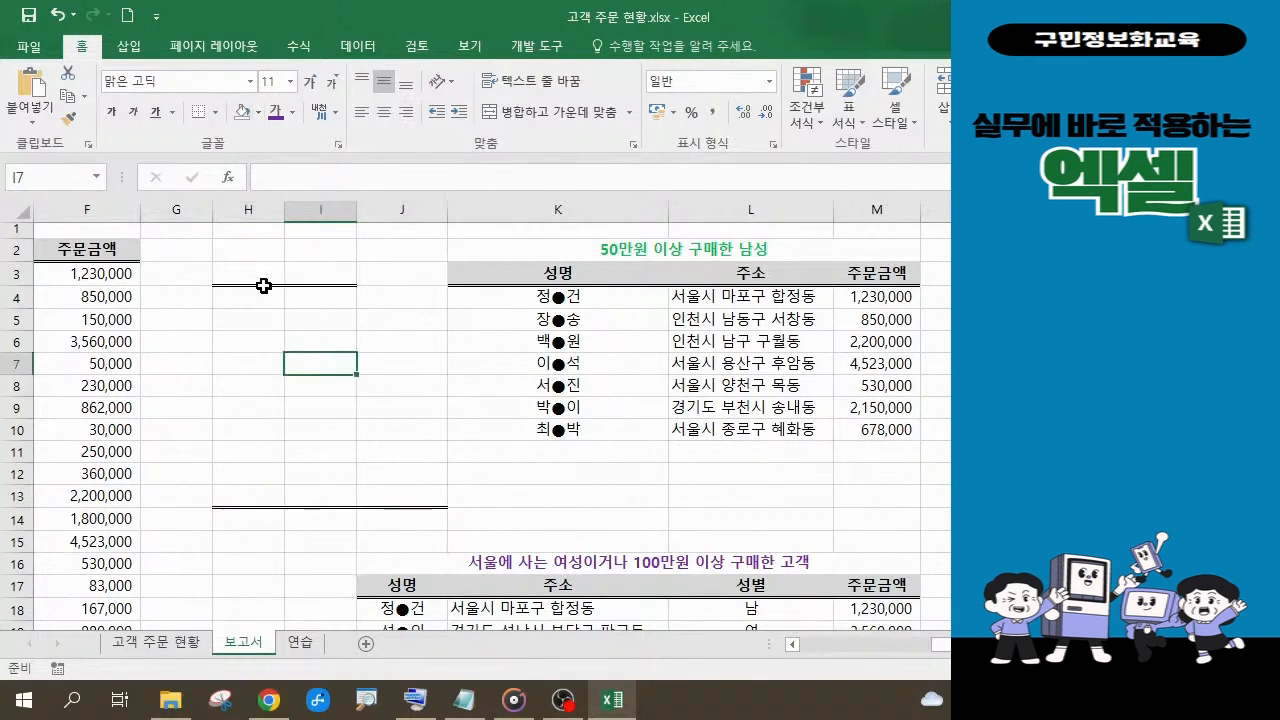
Erase the leftover double borders beneath the emptied criteria headers H3:I3 and H13:J13.
drag(249, 272, 304, 279)
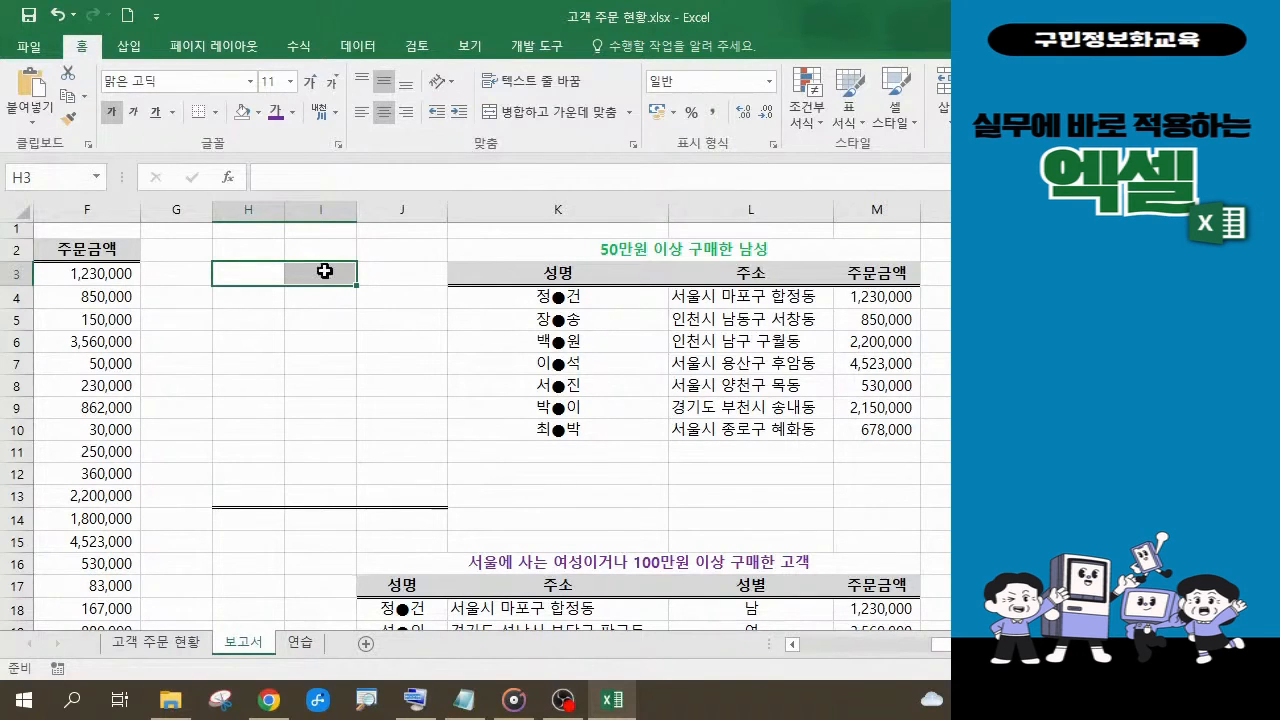
click(318, 272)
drag(255, 278, 310, 271)
click(216, 112)
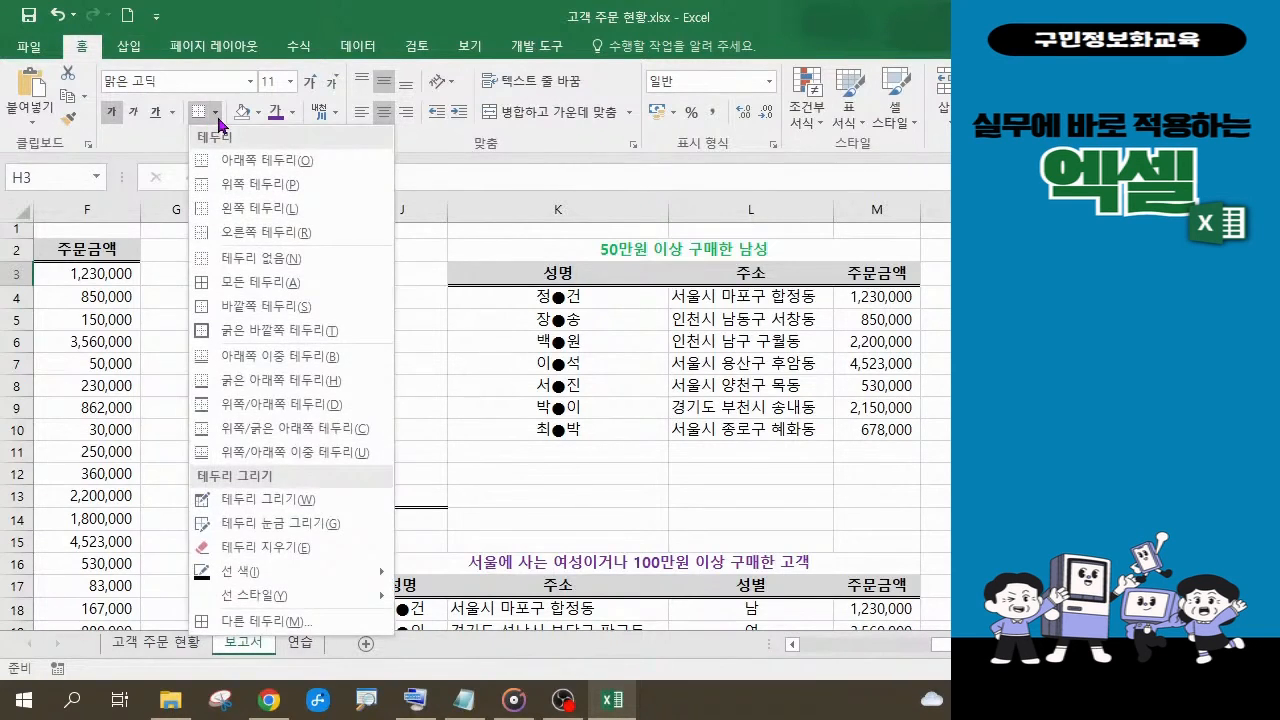
click(228, 548)
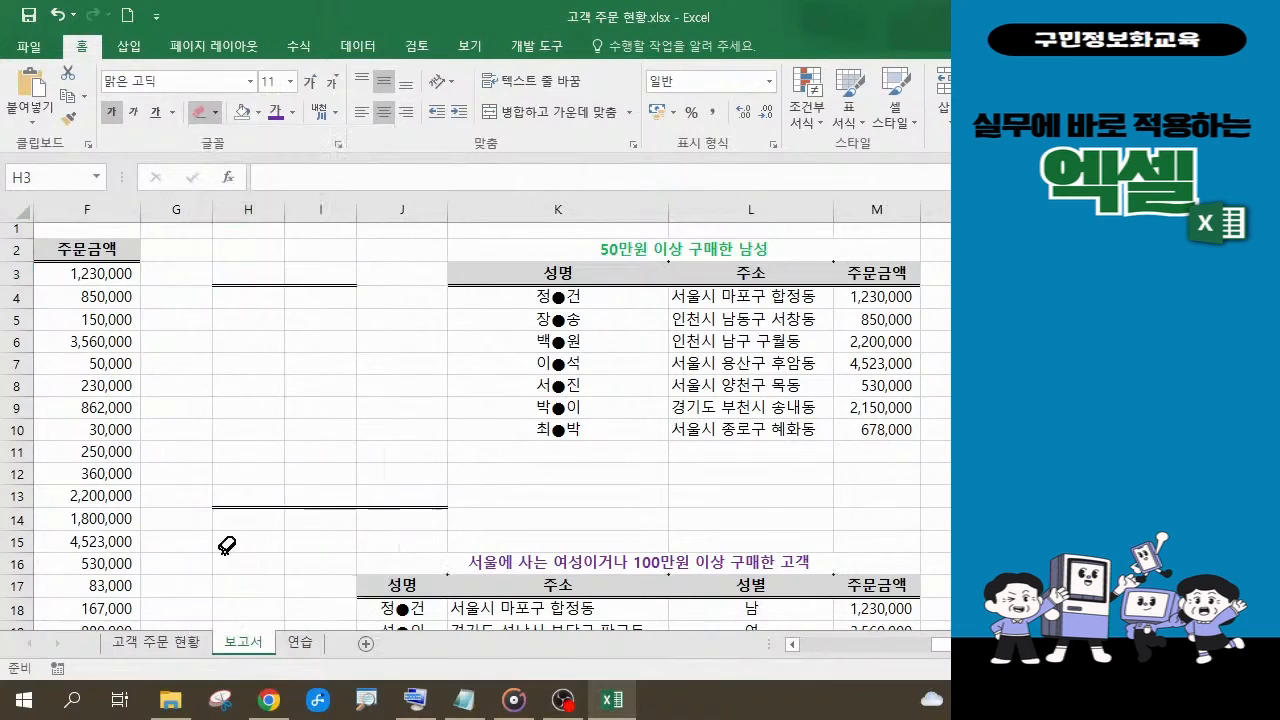
click(268, 294)
click(318, 293)
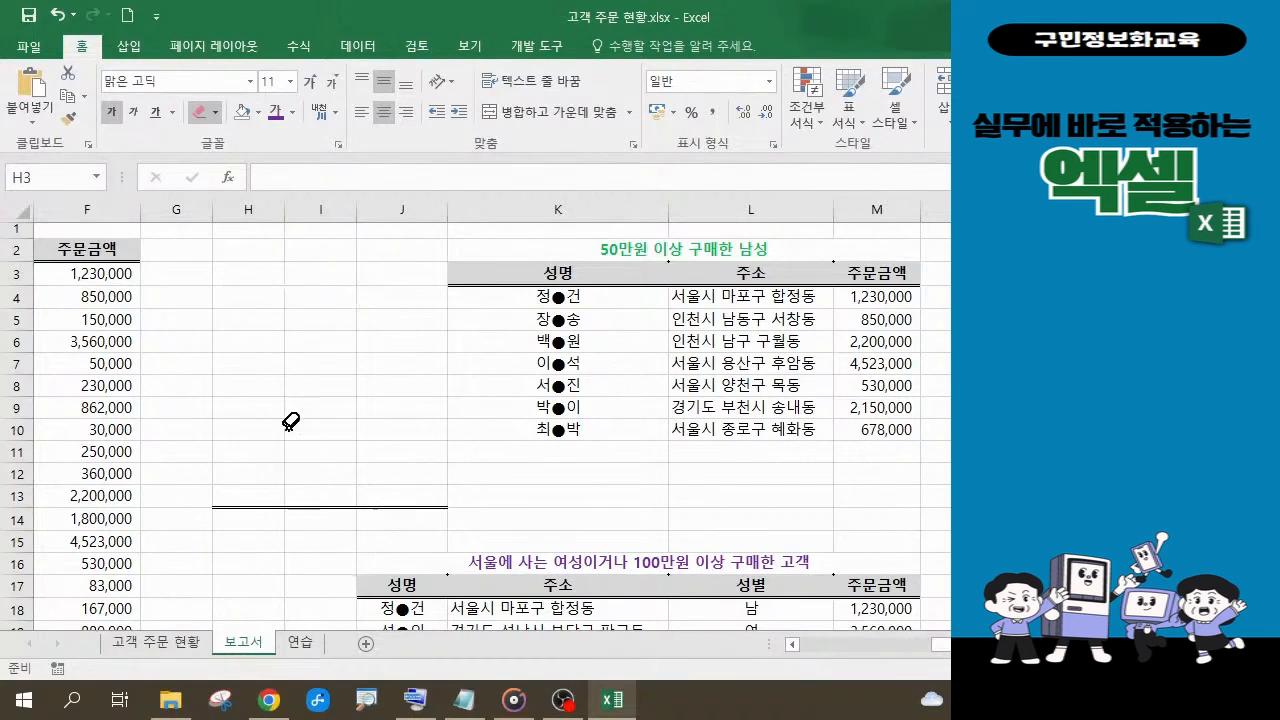
drag(243, 519, 429, 509)
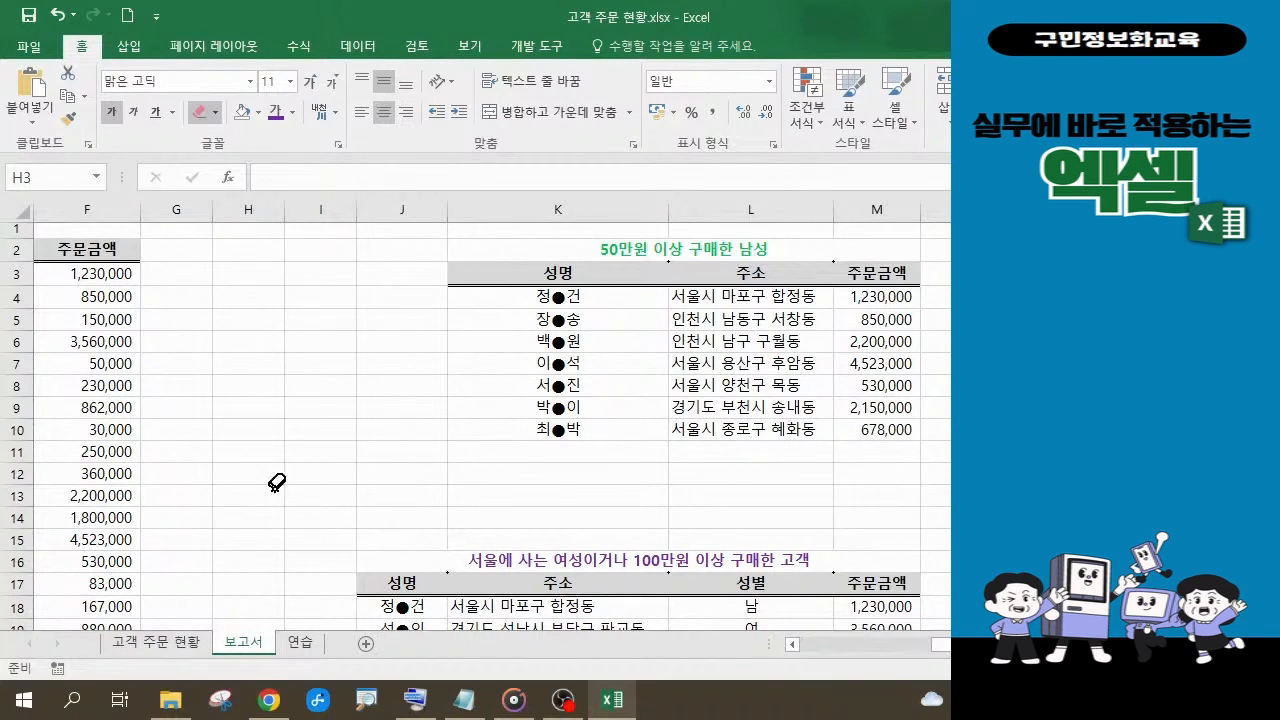
click(201, 117)
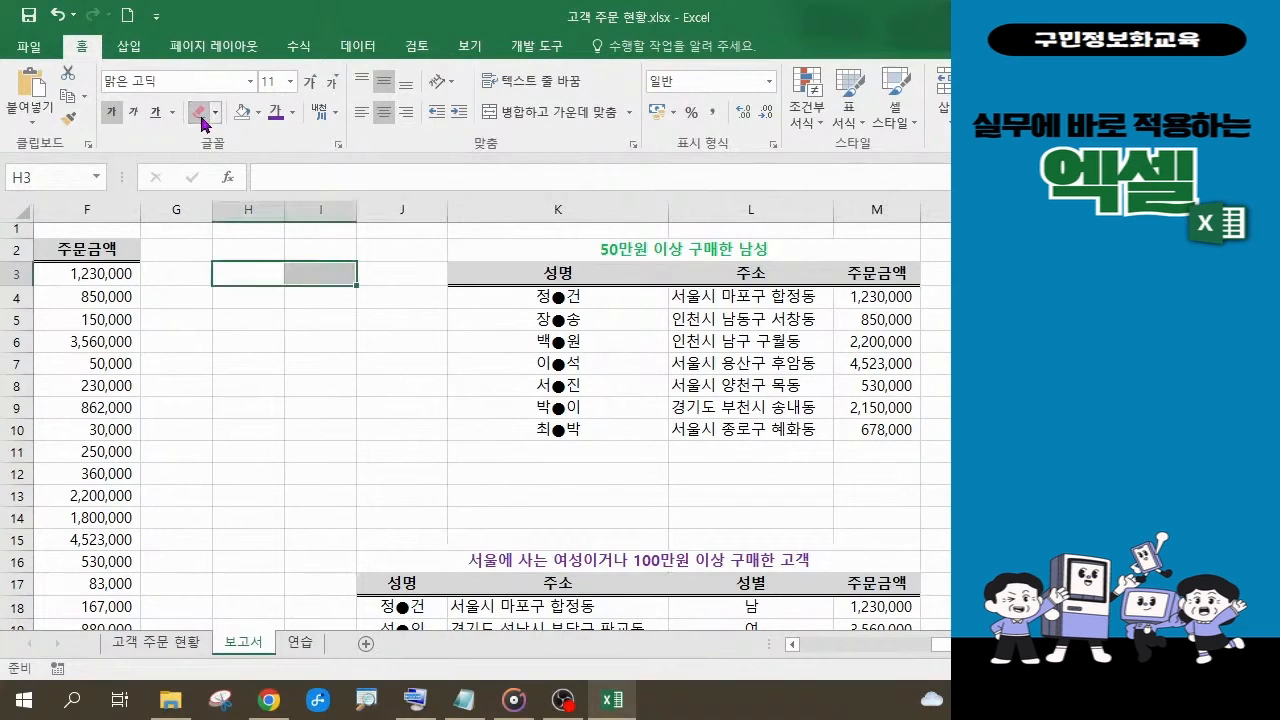
click(228, 314)
Apply the cell style 강조색2 to the merged title of the second result table in J16.
scroll(476, 426, down, 3)
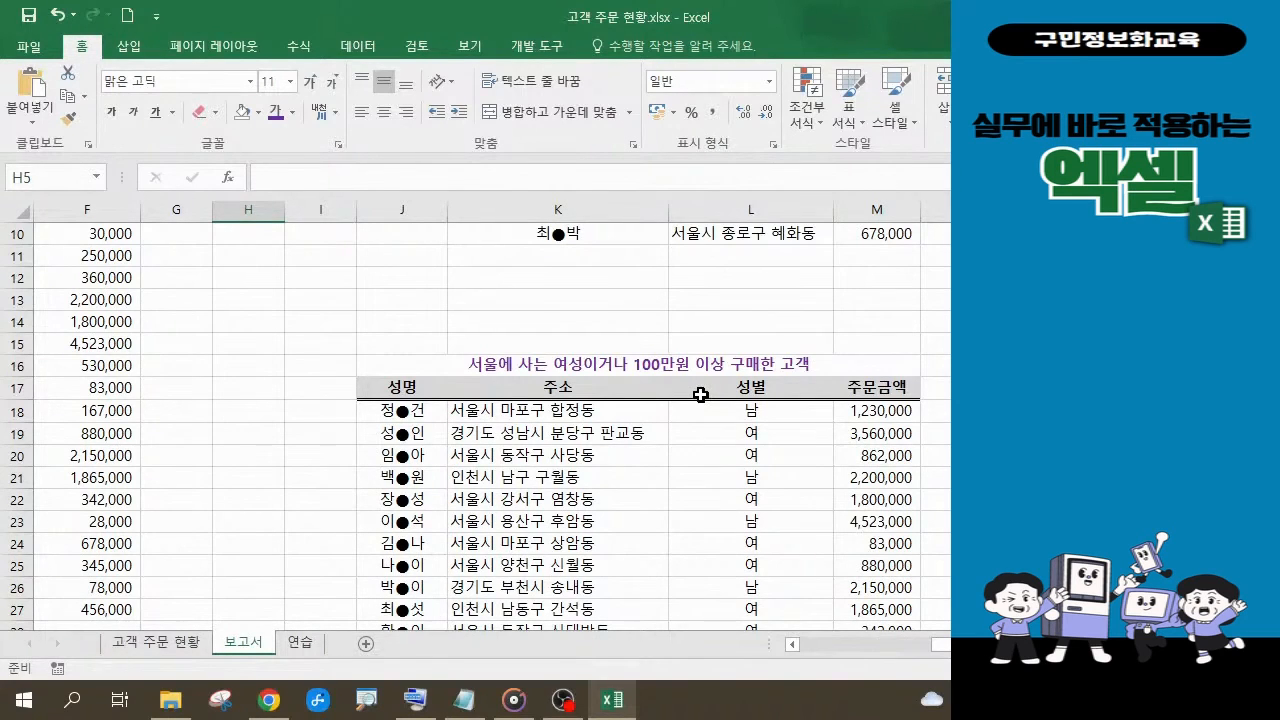
click(451, 361)
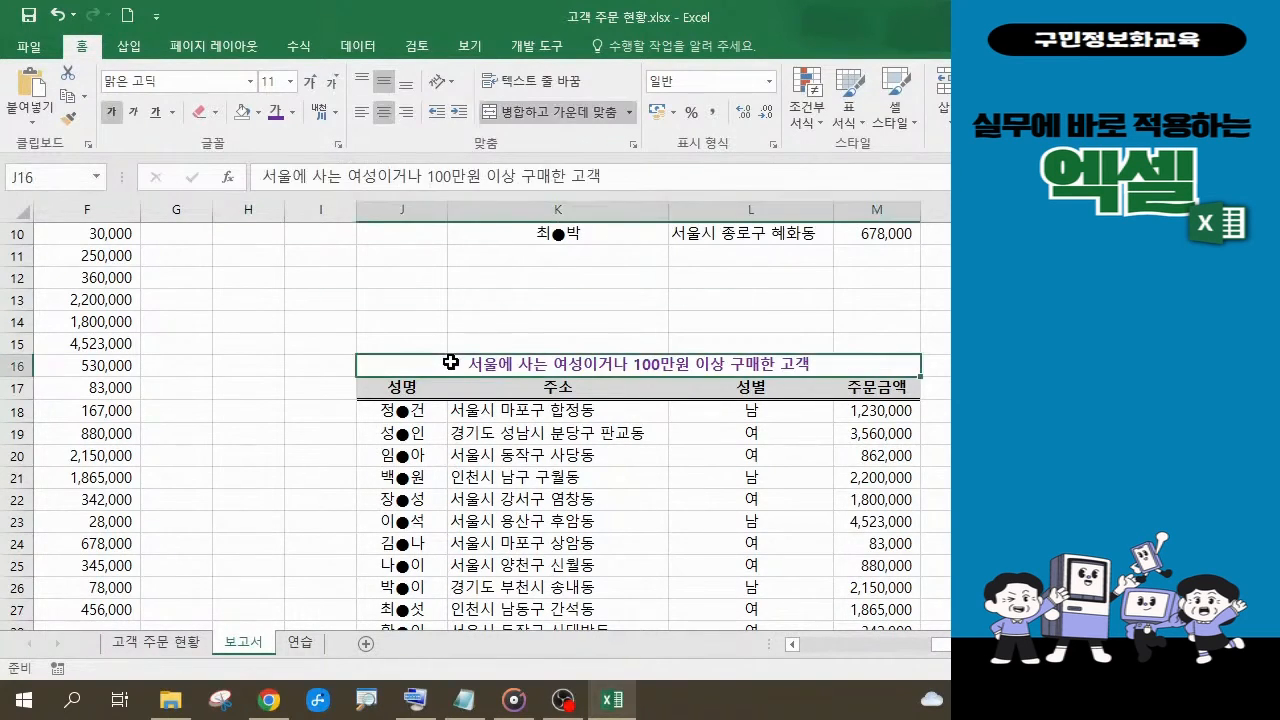
click(915, 131)
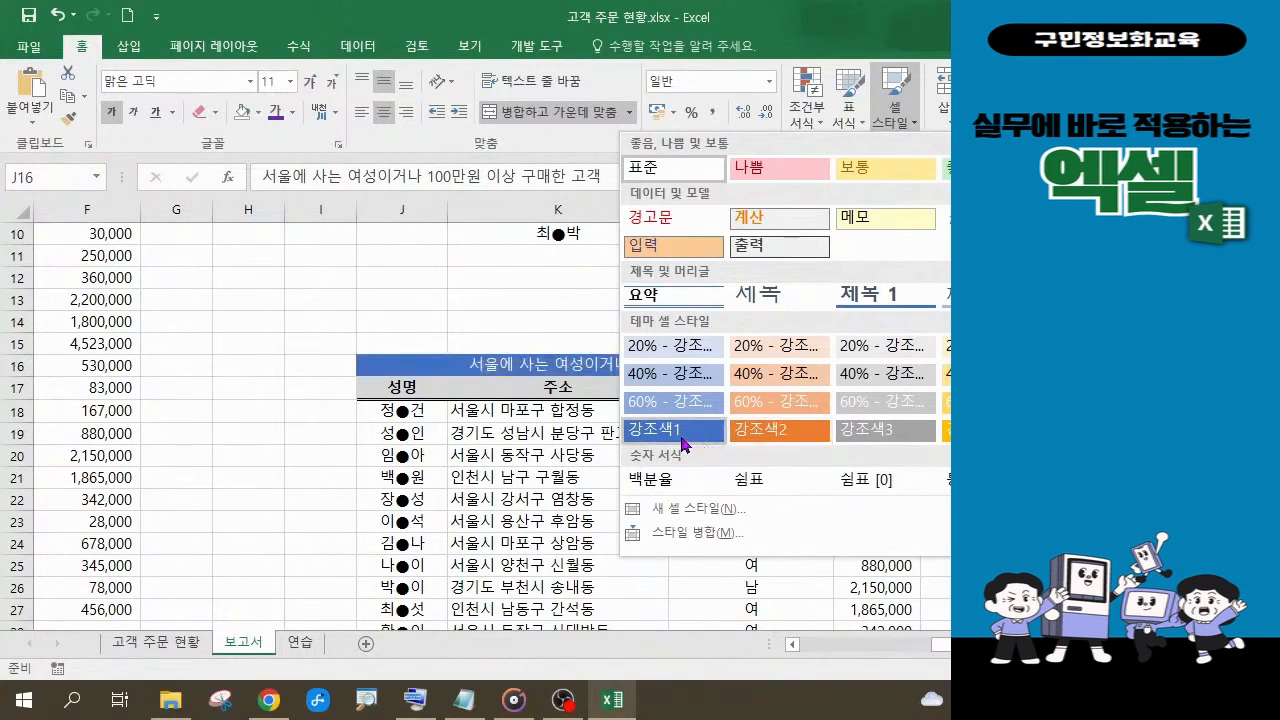
click(771, 430)
Apply the cell style 강조색1 to the merged title of the first result table in K2.
scroll(770, 426, up, 3)
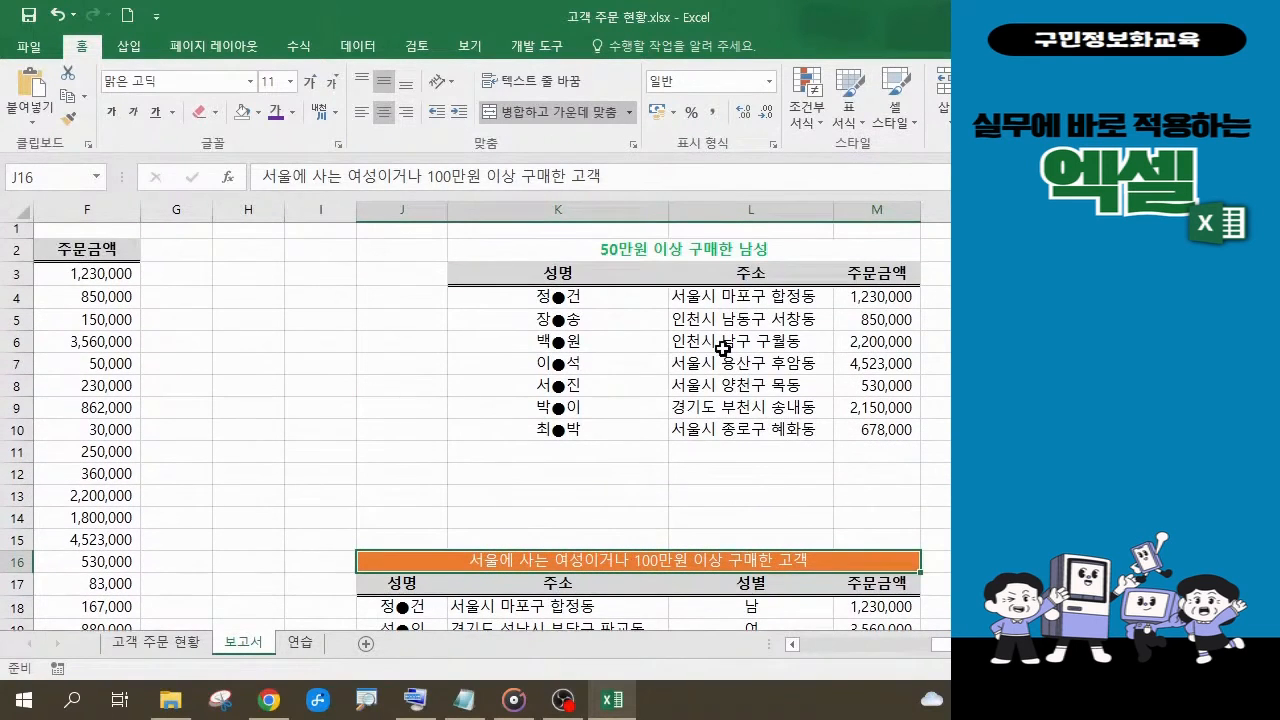
click(700, 246)
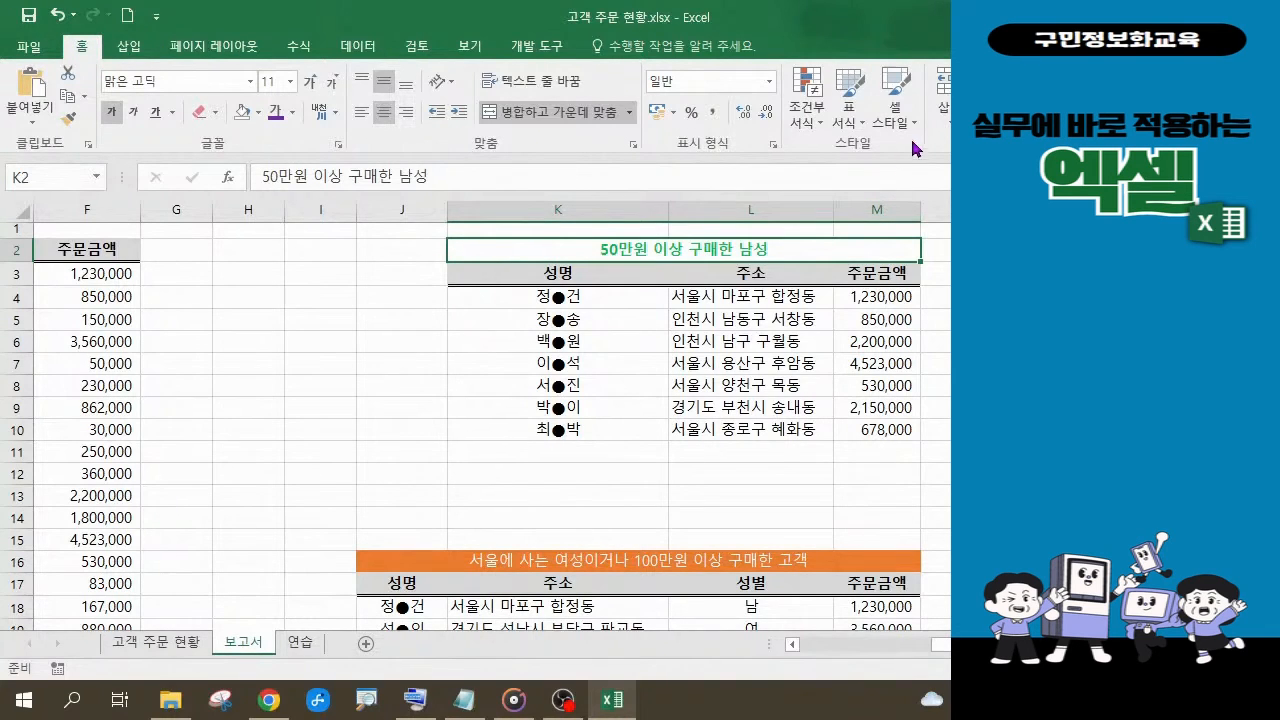
click(897, 105)
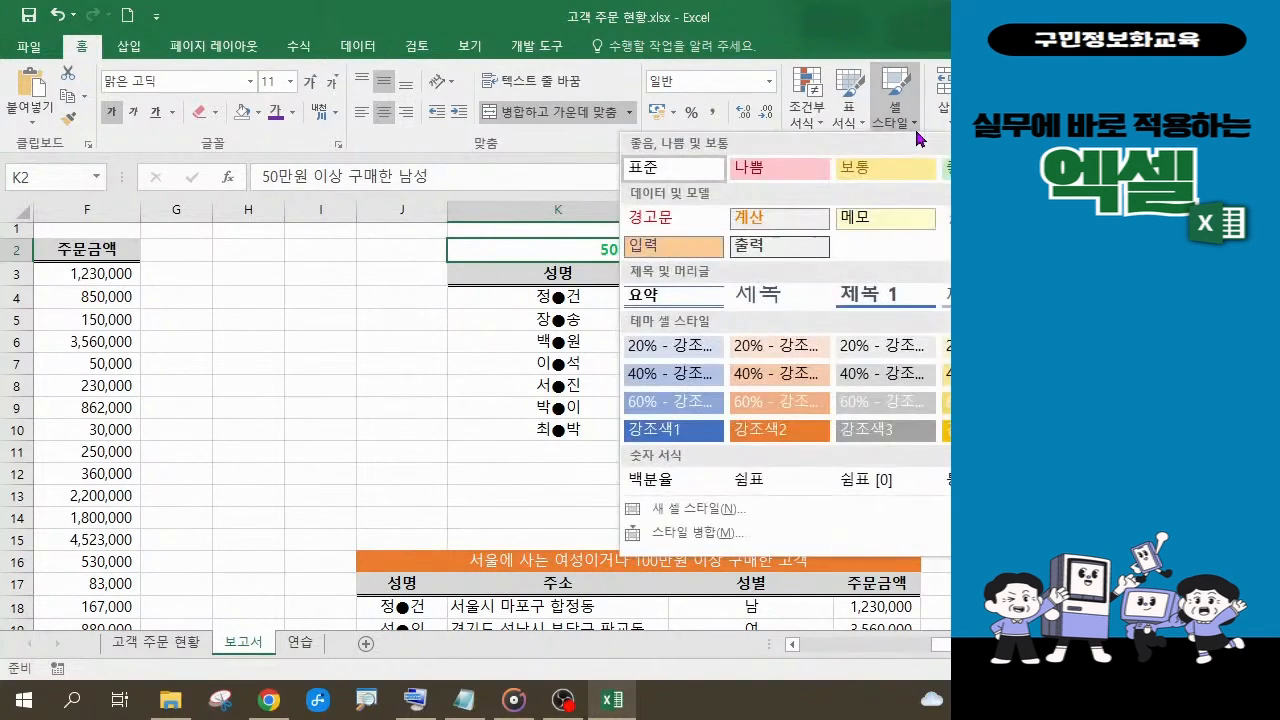
click(662, 430)
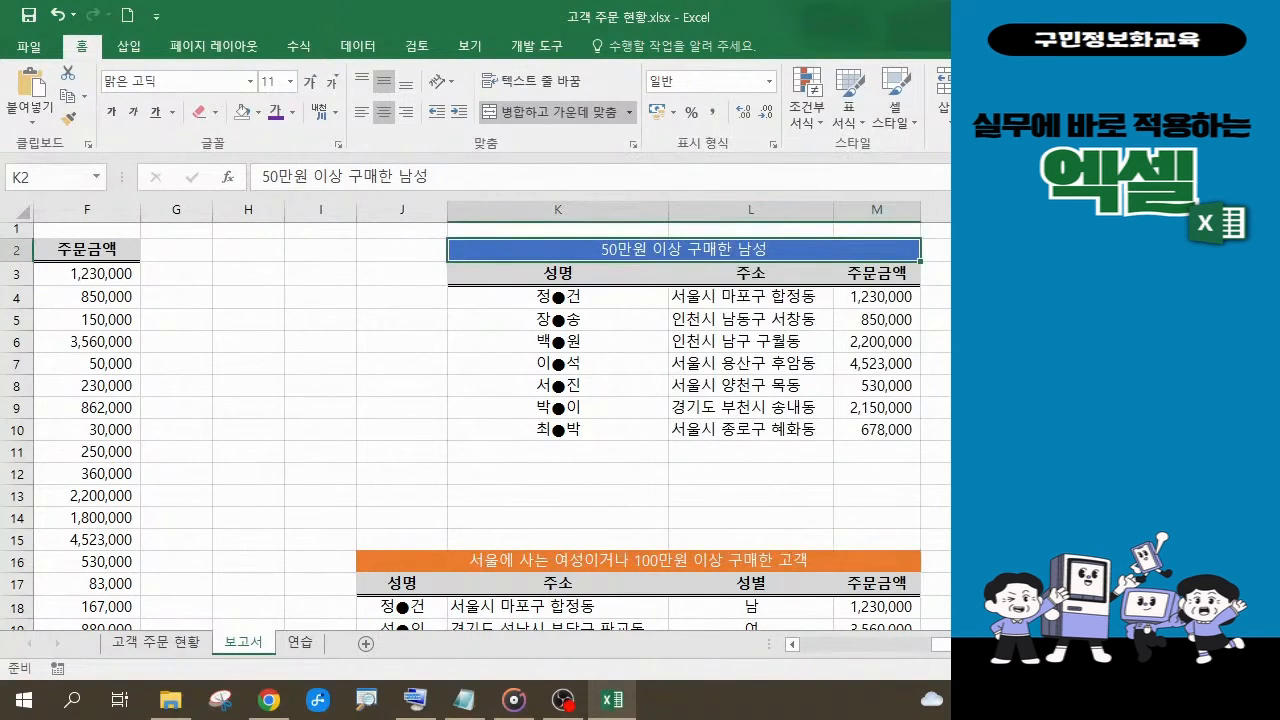
Delete the empty columns G and H between the source data and the result tables.
scroll(476, 420, down, 4)
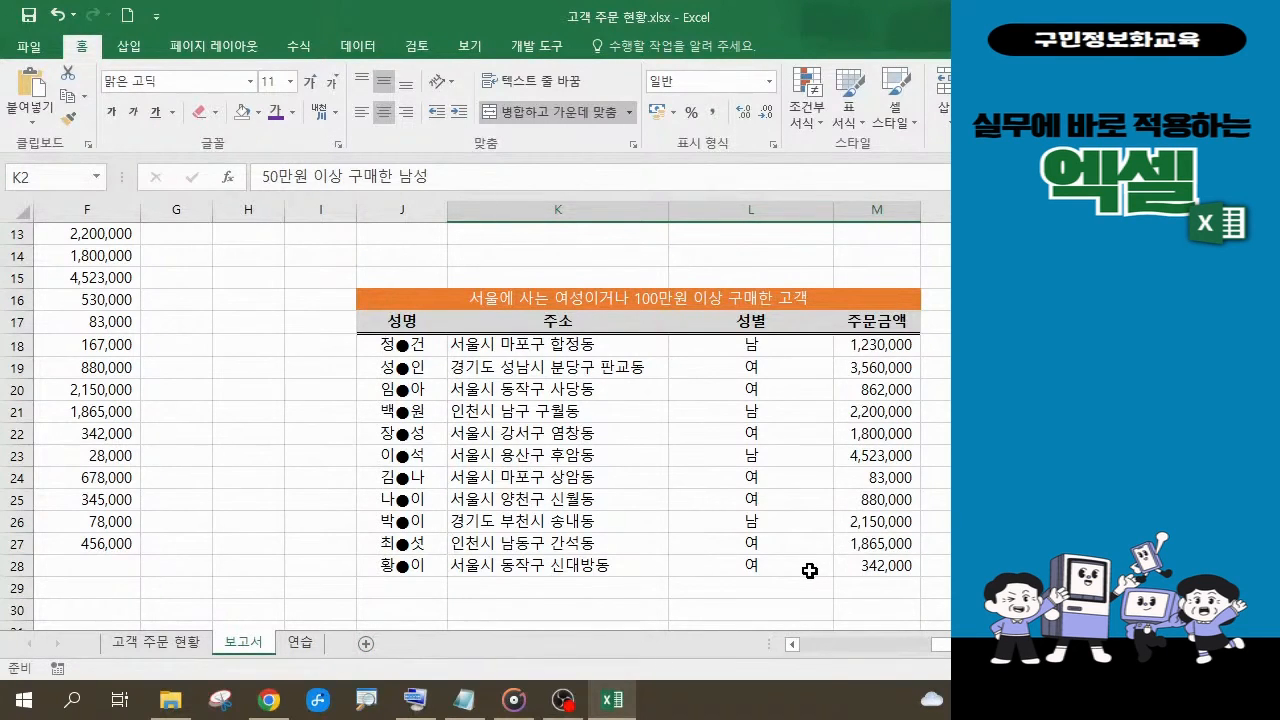
drag(940, 645, 888, 663)
scroll(586, 529, up, 4)
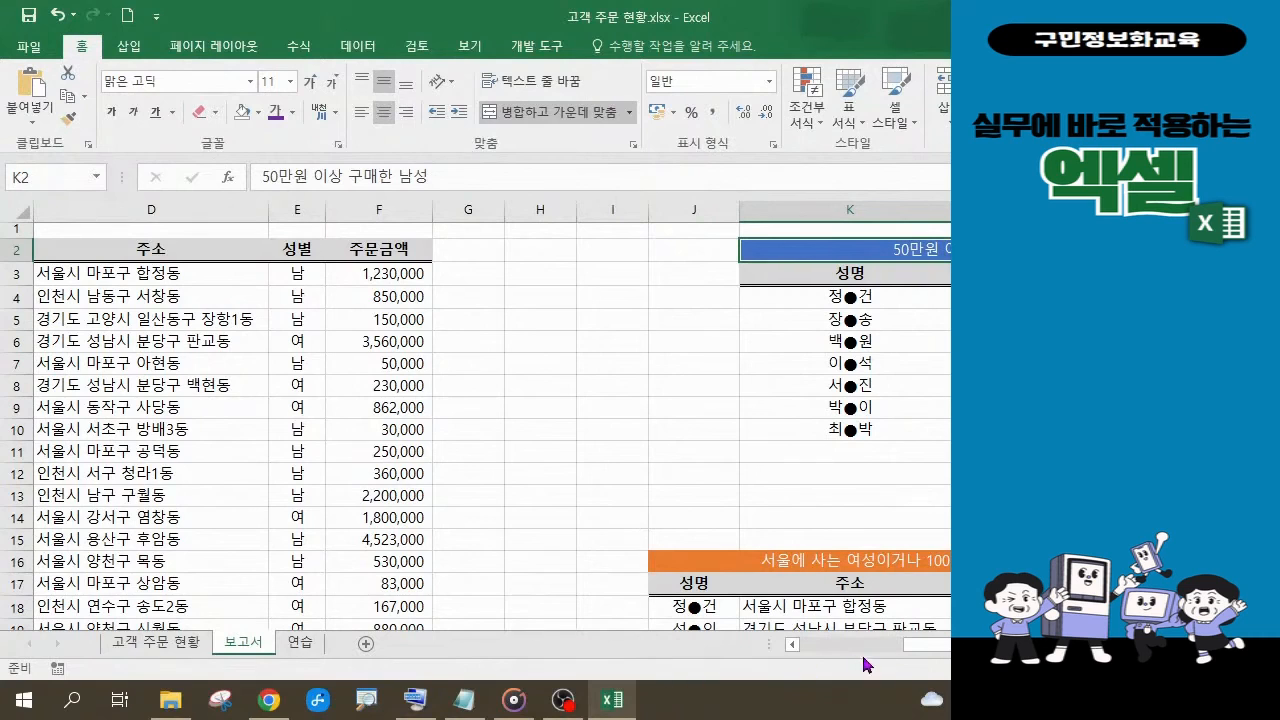
drag(913, 644, 946, 661)
scroll(900, 466, down, 1)
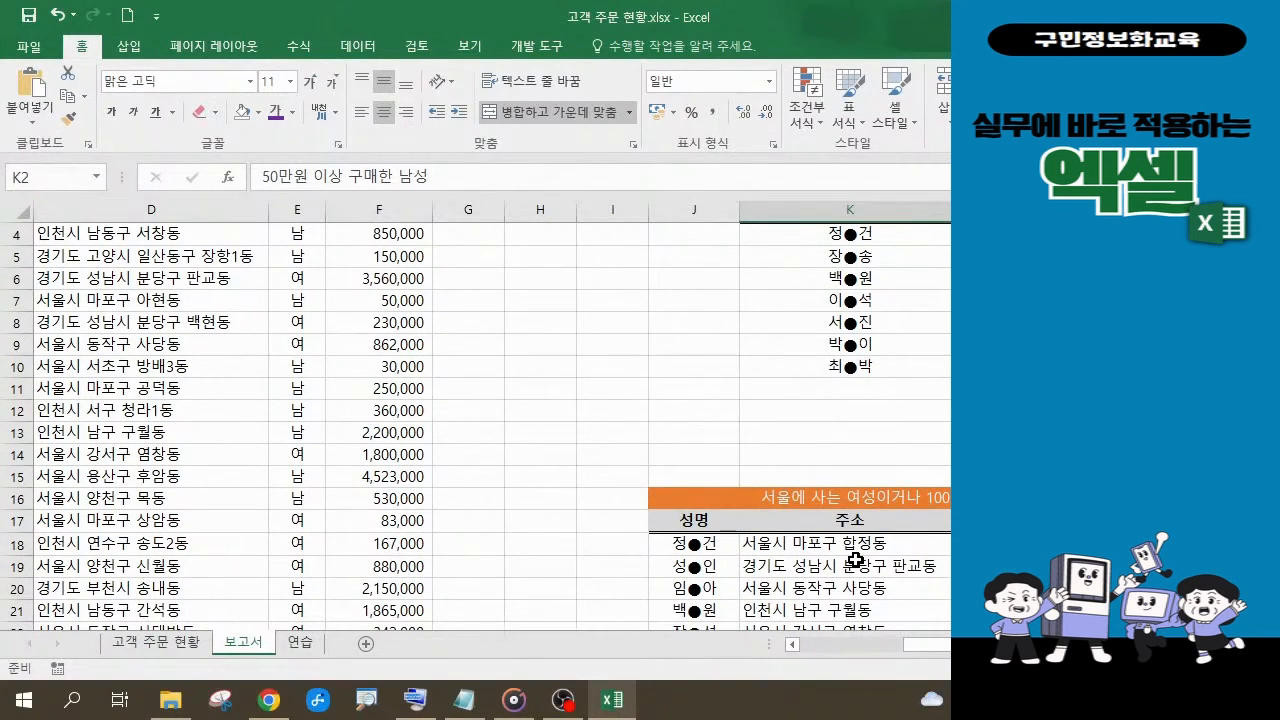
scroll(856, 560, down, 1)
scroll(860, 555, up, 2)
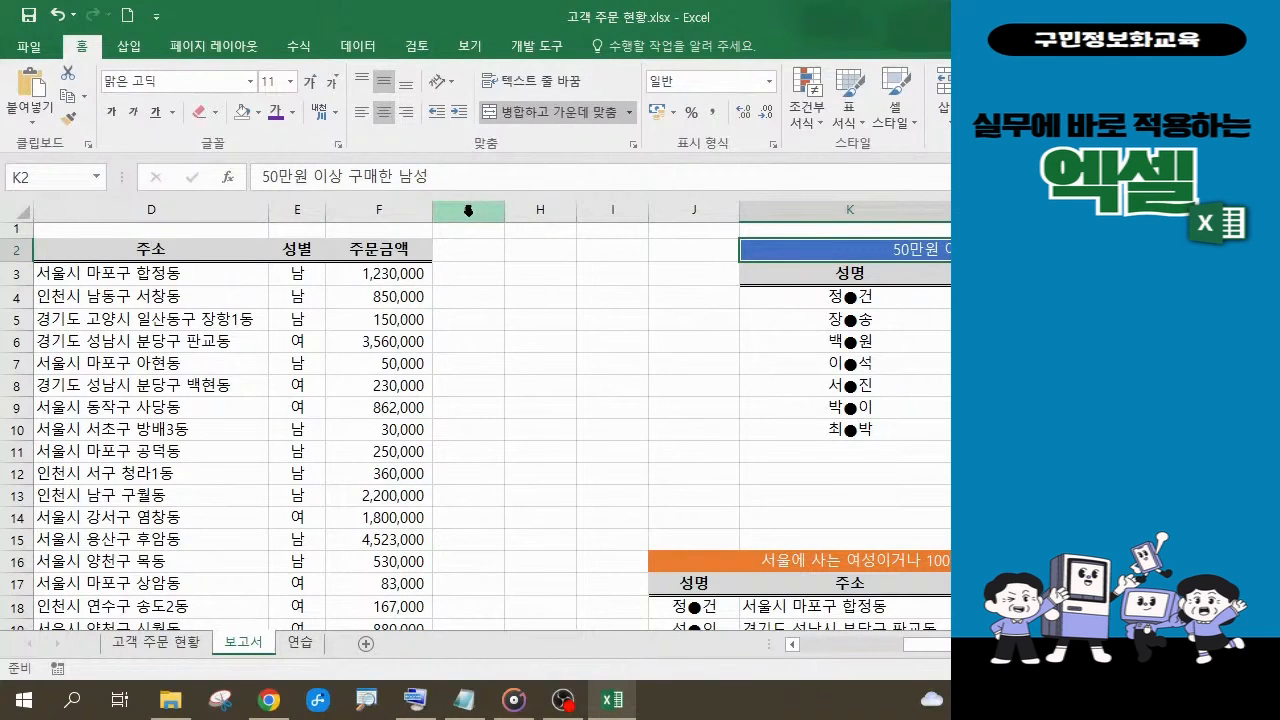
drag(470, 210, 541, 215)
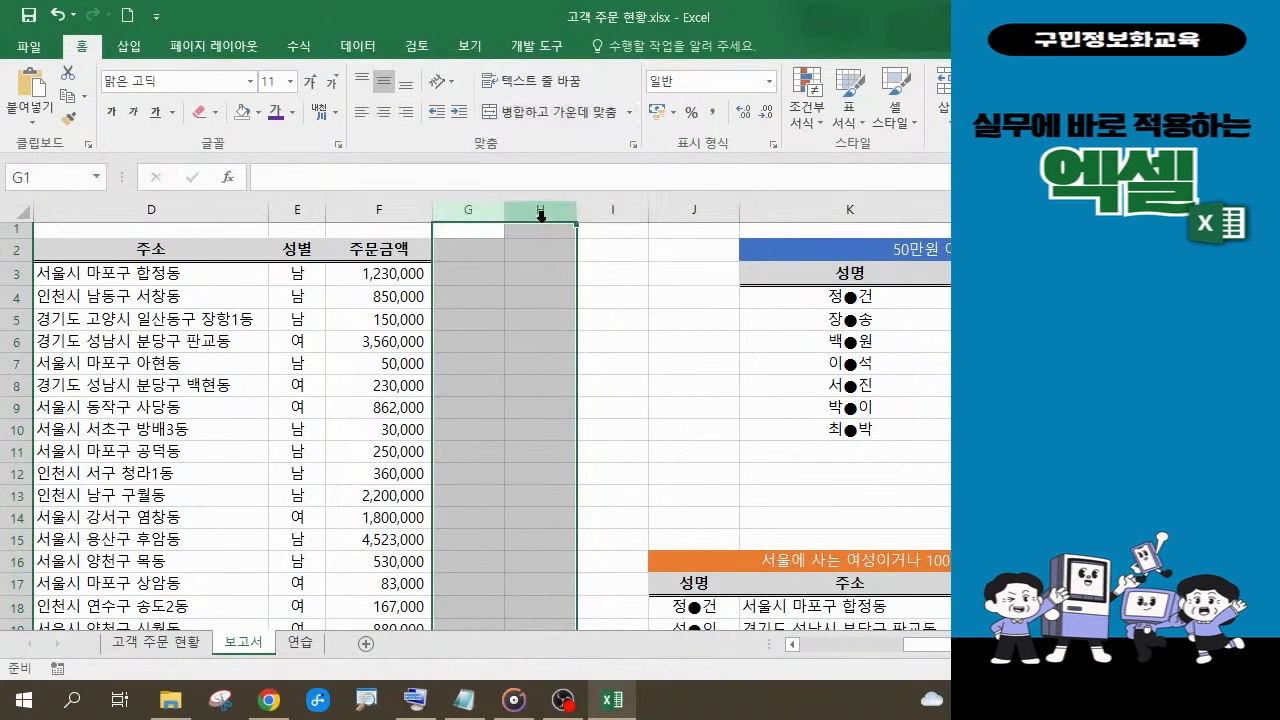
right_click(541, 215)
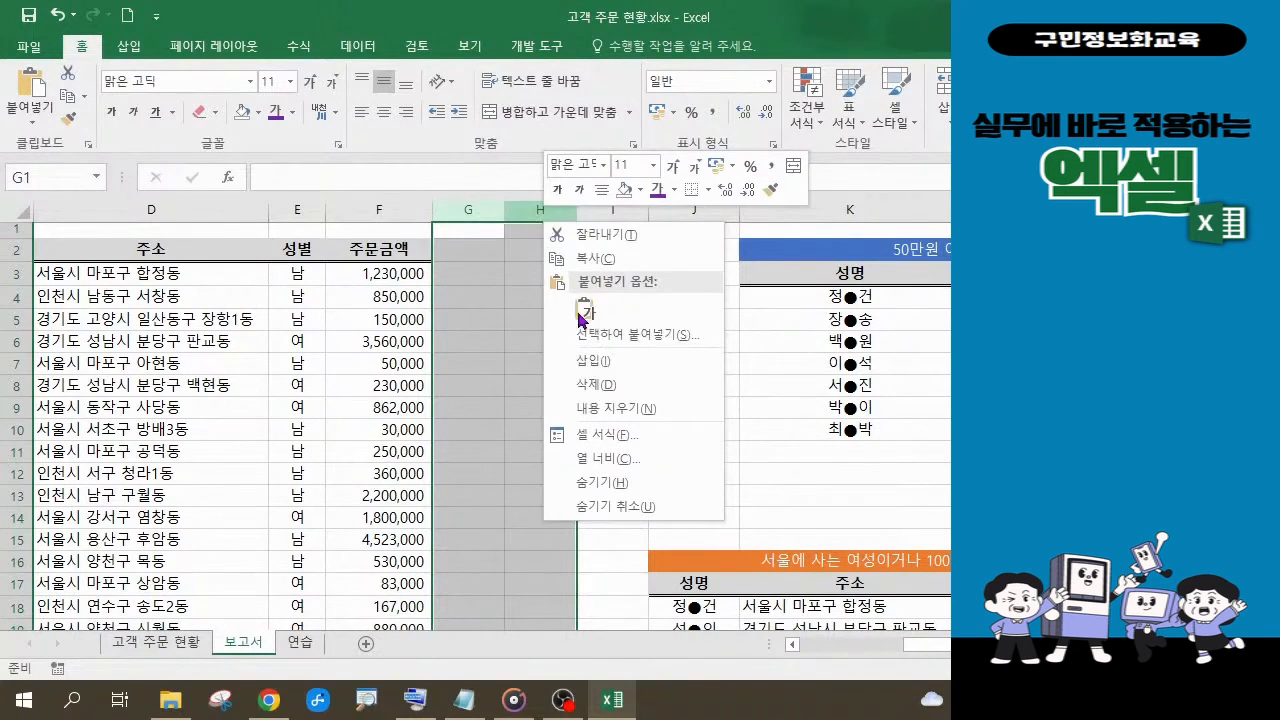
click(596, 384)
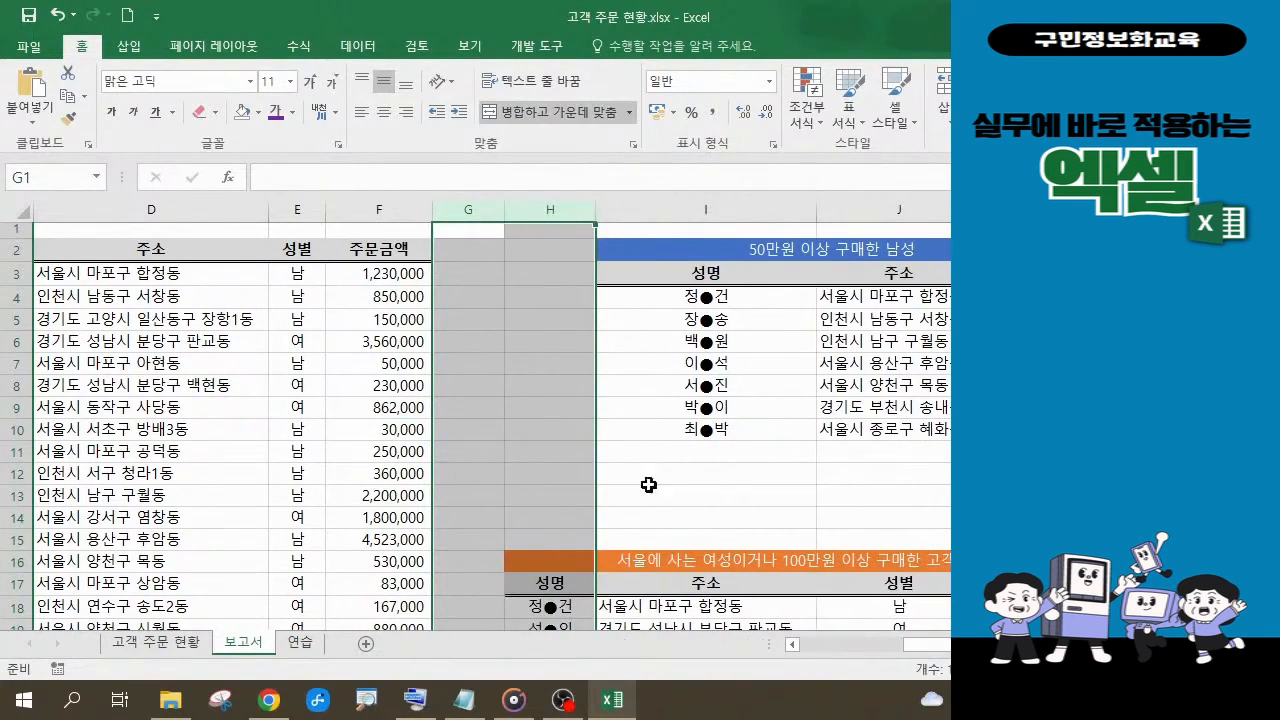
click(833, 495)
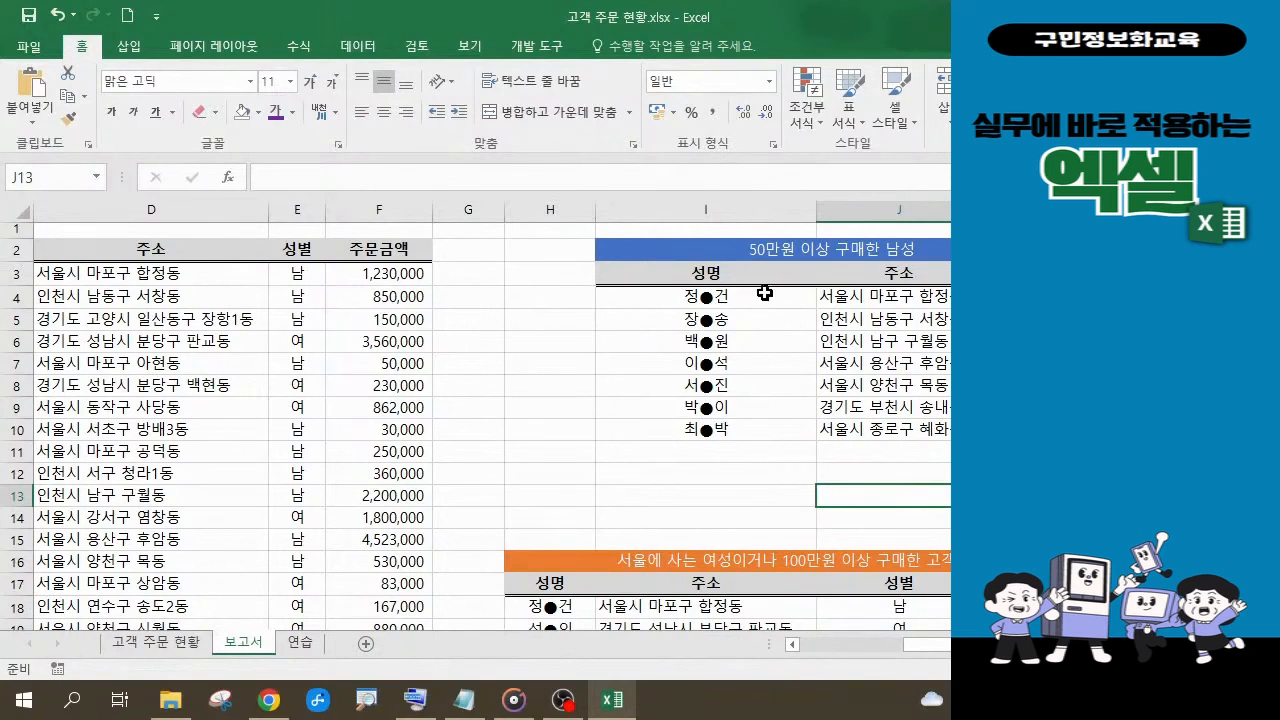
Add a thick outside border around the first result table, including its title, starting at I2.
scroll(765, 293, down, 4)
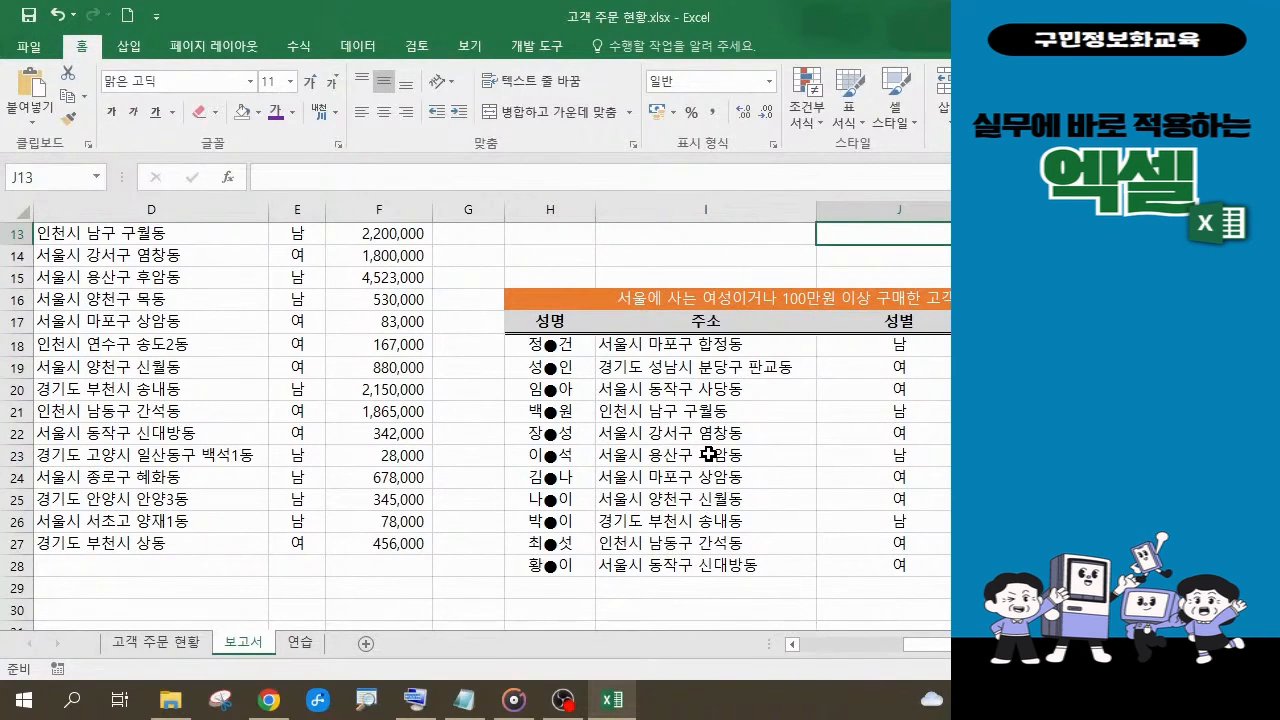
scroll(709, 455, up, 4)
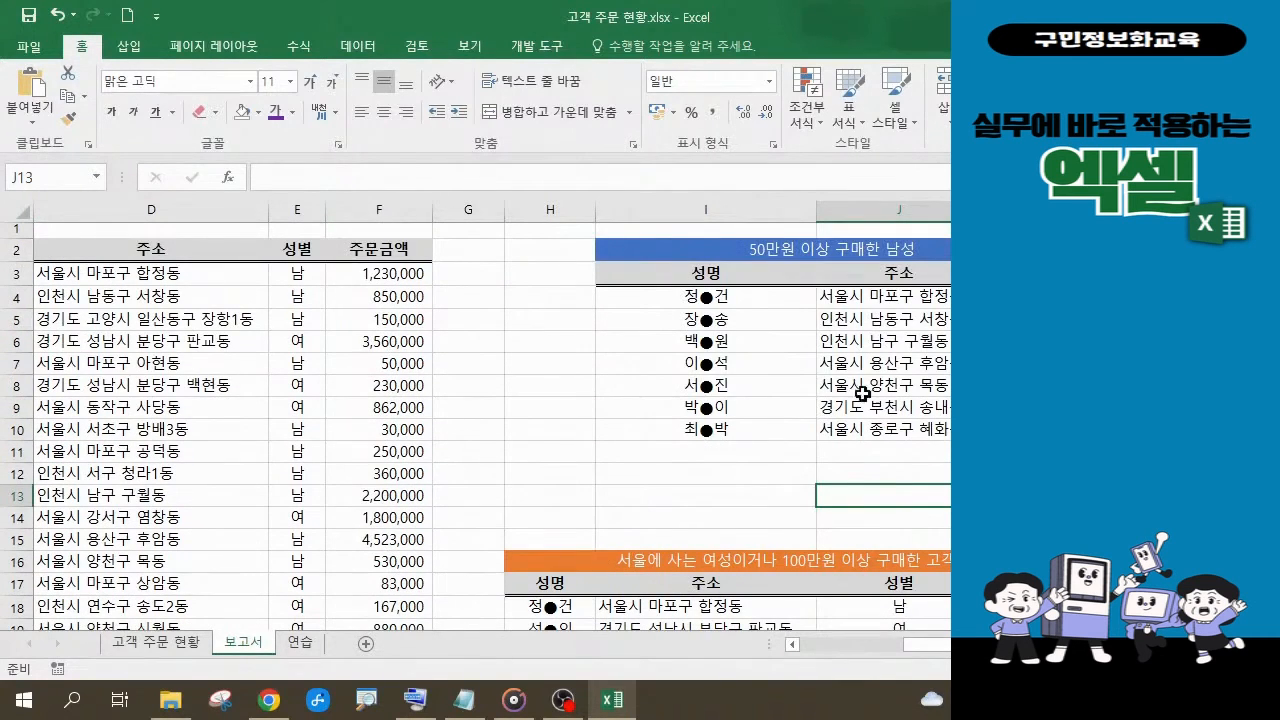
drag(634, 252, 886, 428)
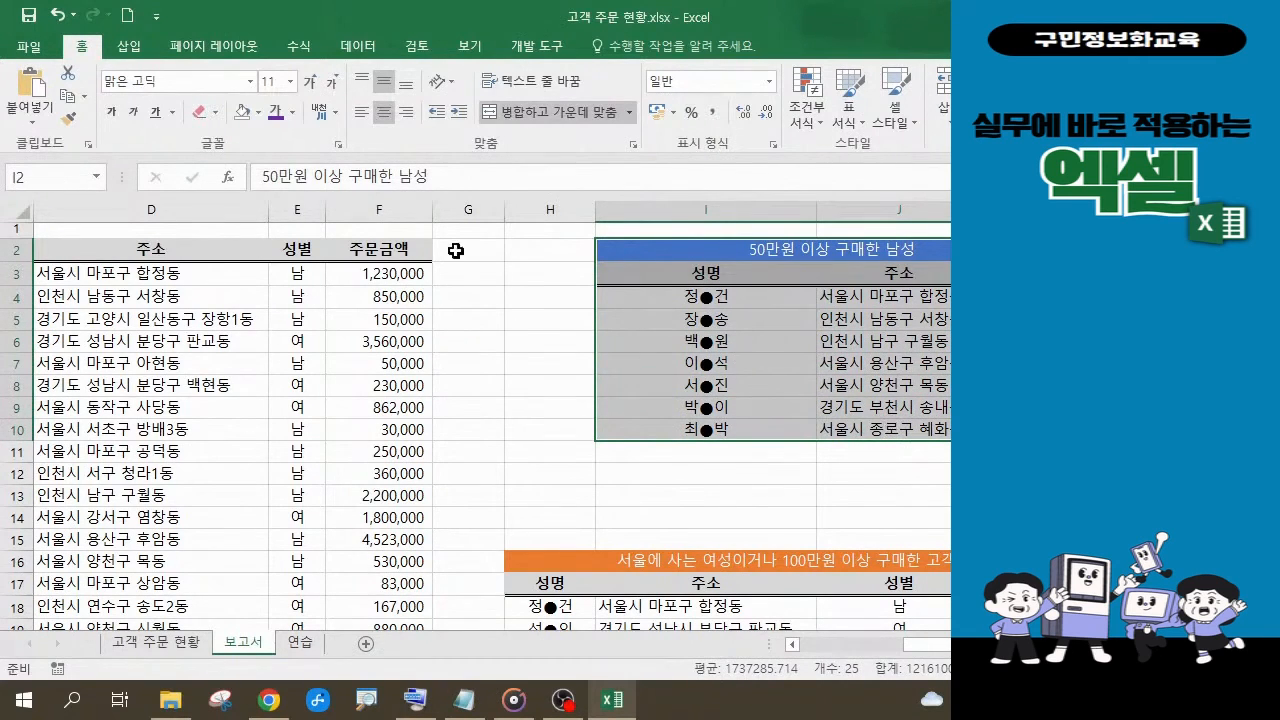
click(214, 112)
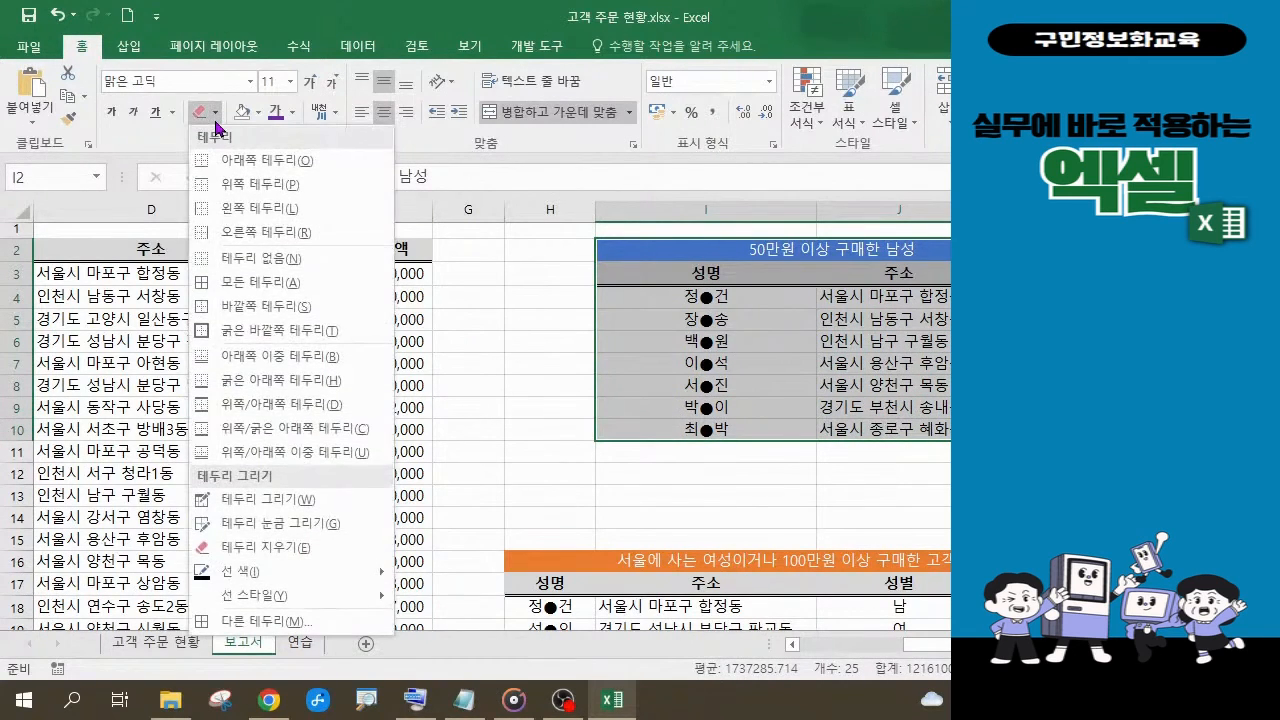
click(280, 331)
click(540, 407)
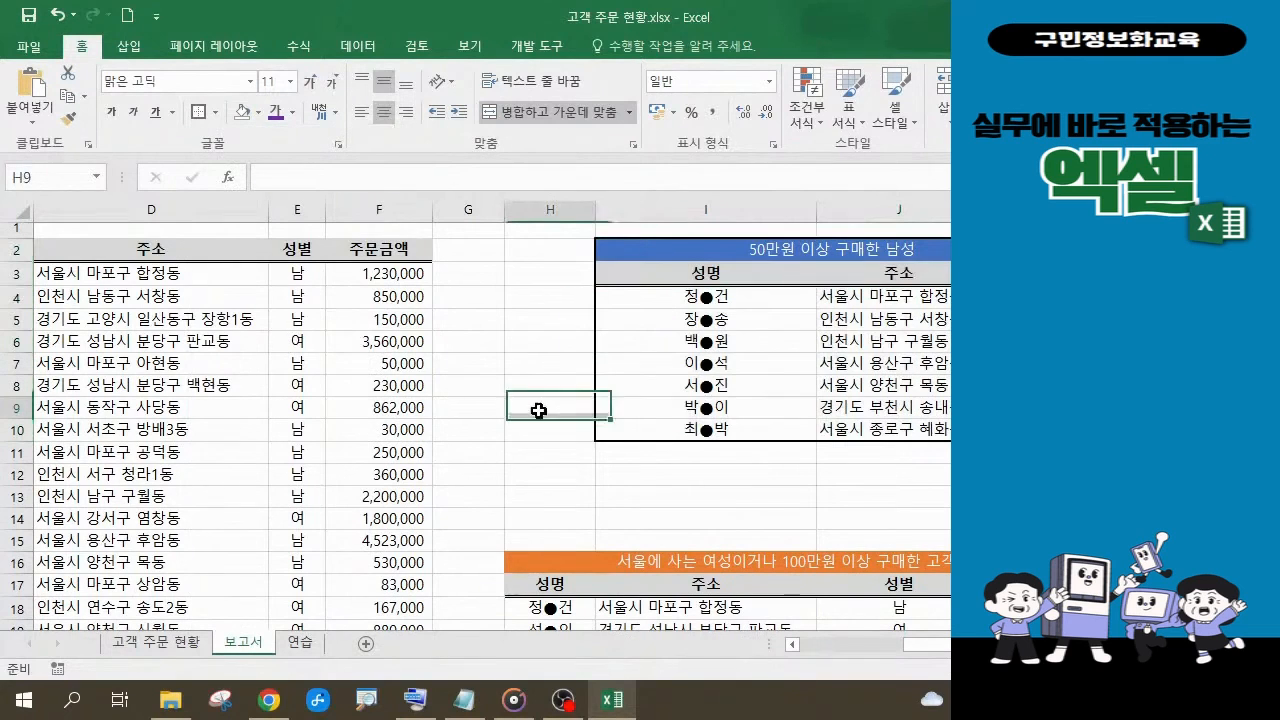
scroll(947, 401, down, 3)
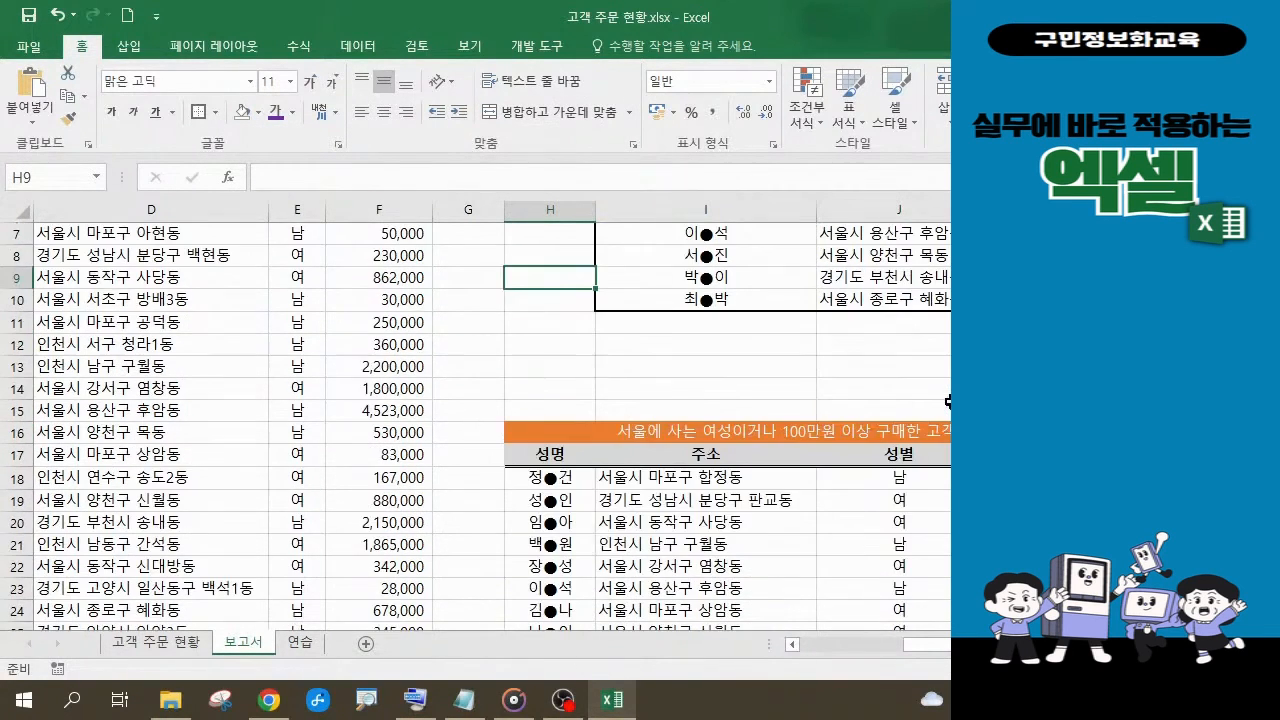
Add a thick outside border around the second result table, including its title, starting at H16.
scroll(947, 401, down, 1)
drag(540, 366, 936, 582)
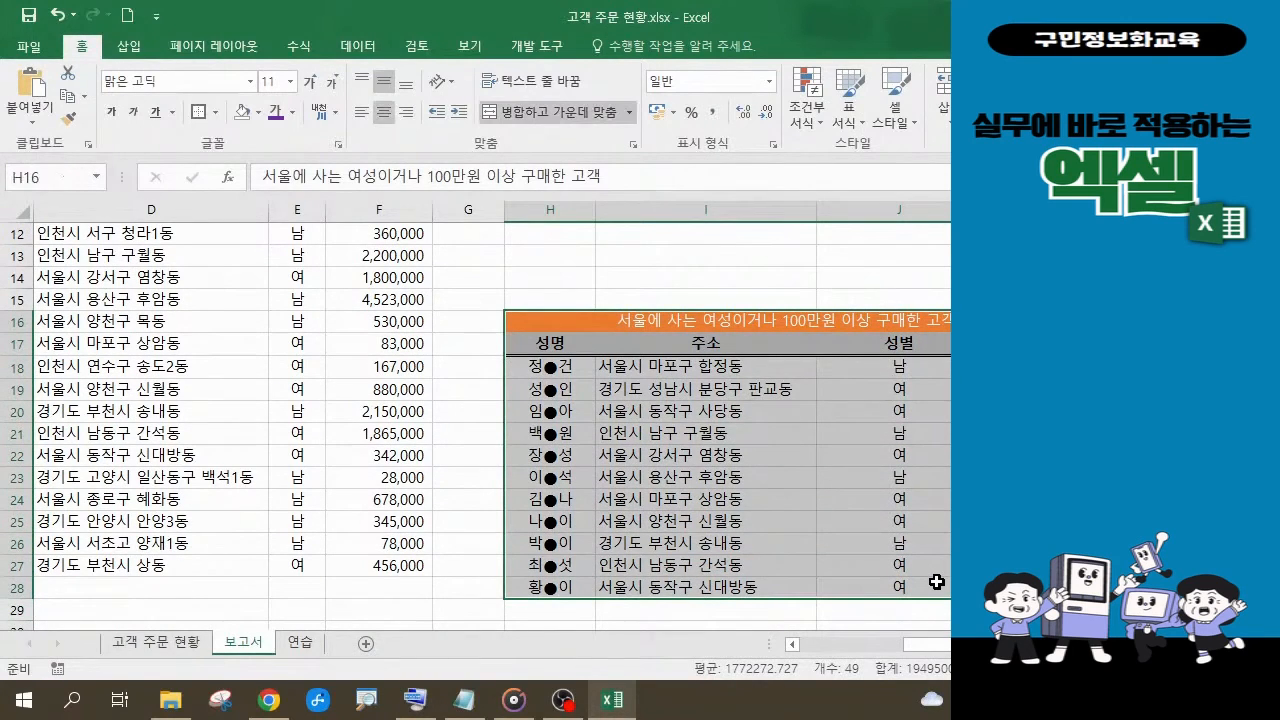
click(200, 112)
click(482, 406)
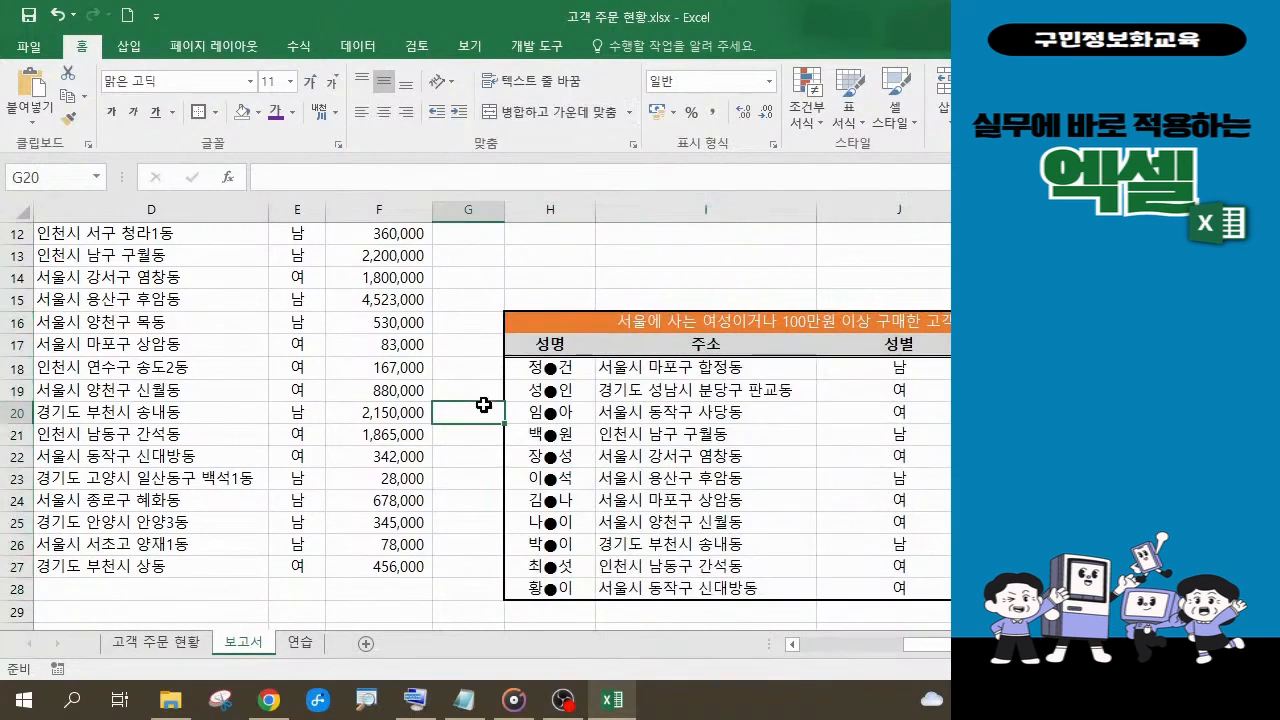
scroll(476, 425, up, 4)
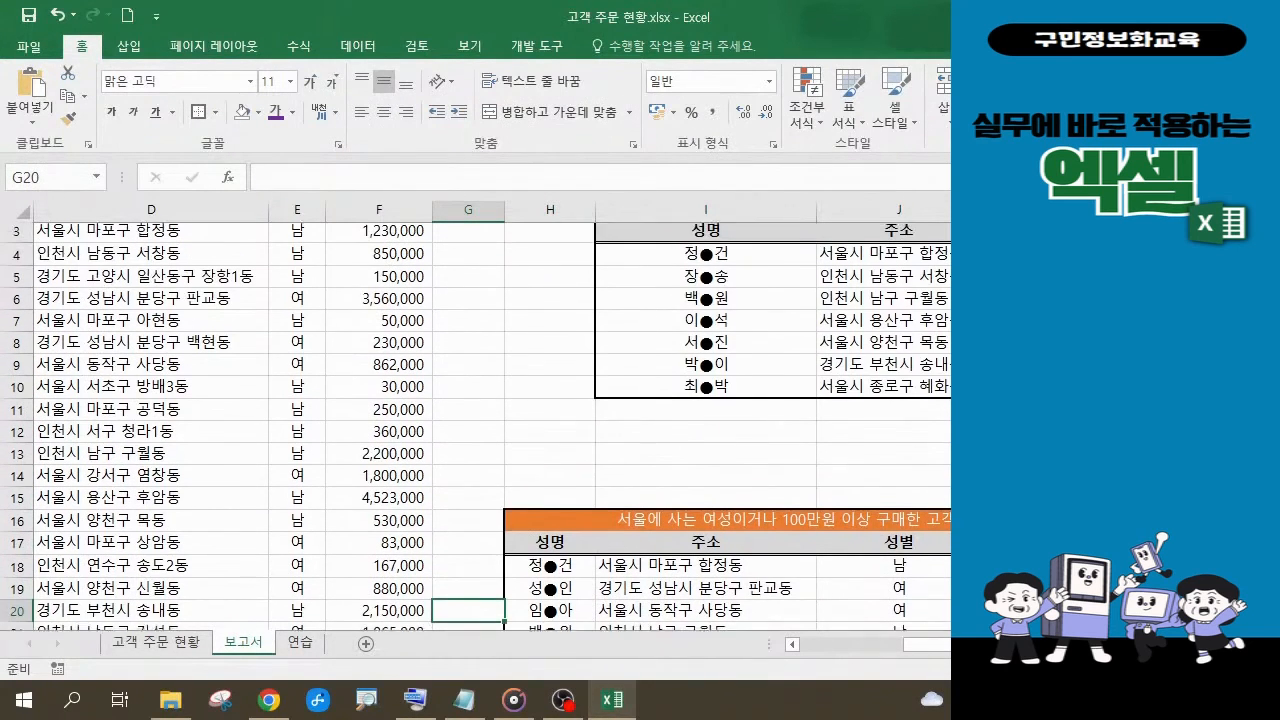
scroll(476, 425, down, 2)
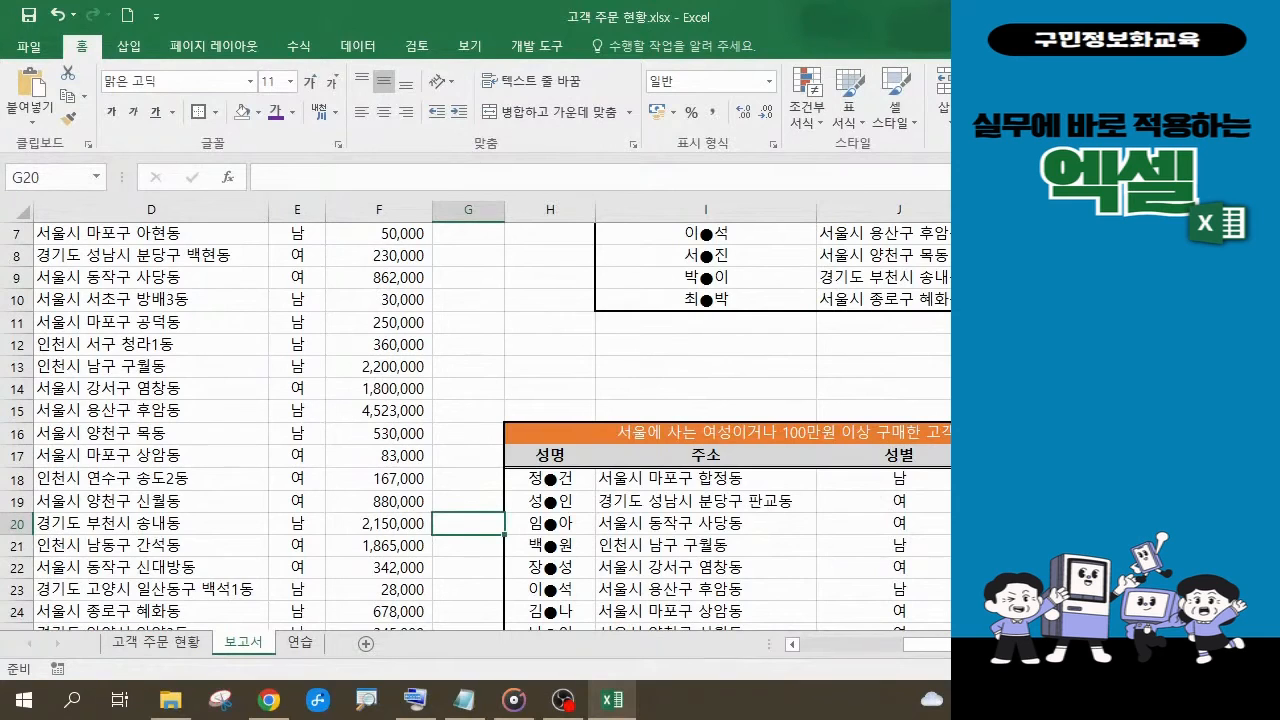
click(784, 433)
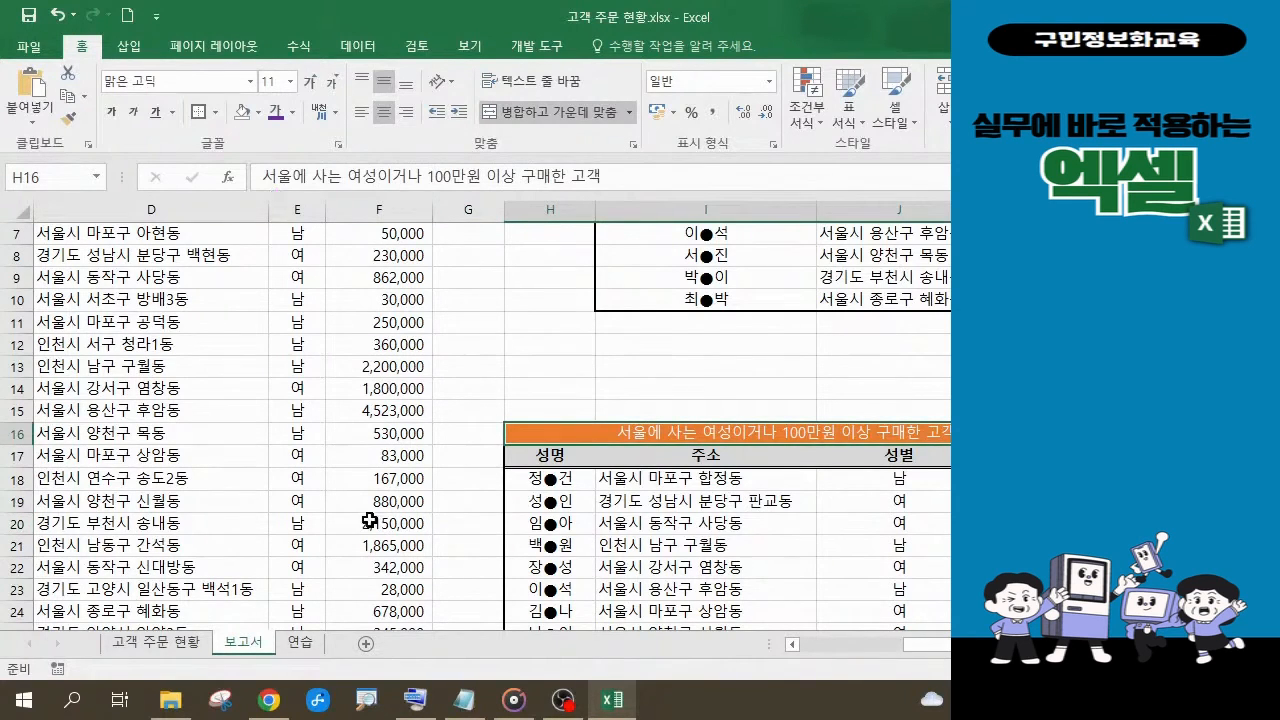
scroll(872, 548, up, 2)
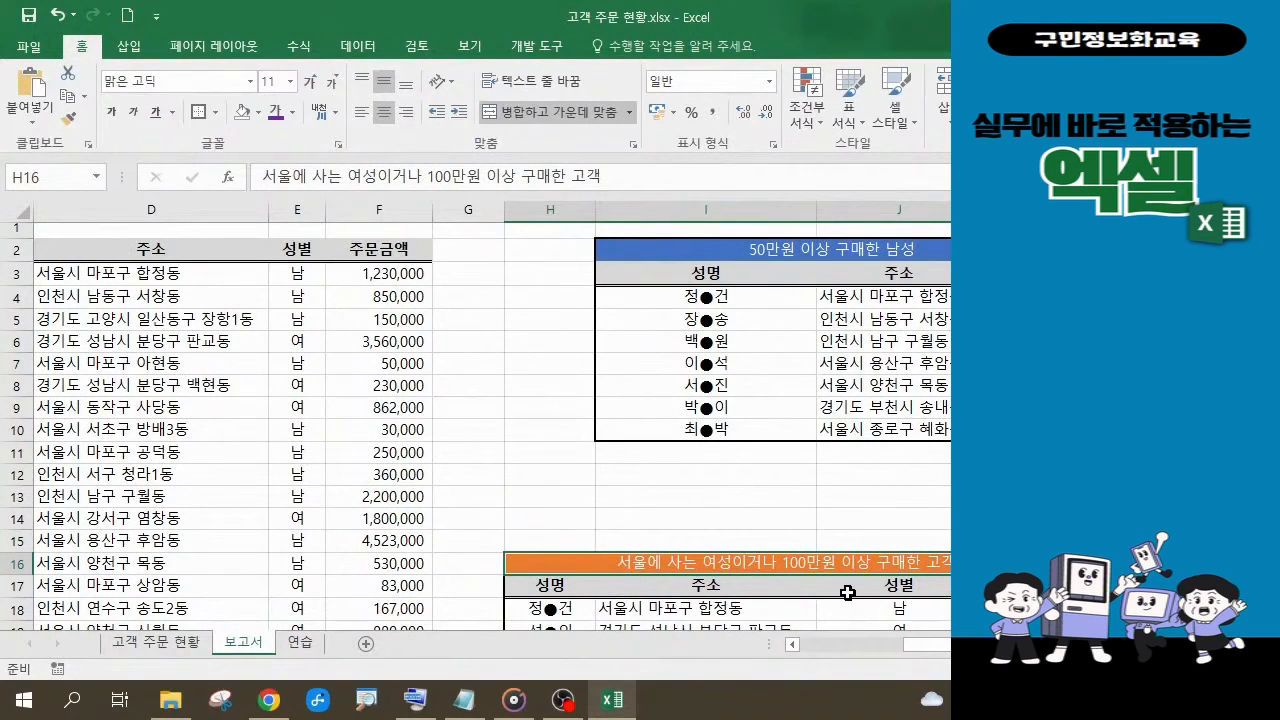
scroll(847, 593, down, 1)
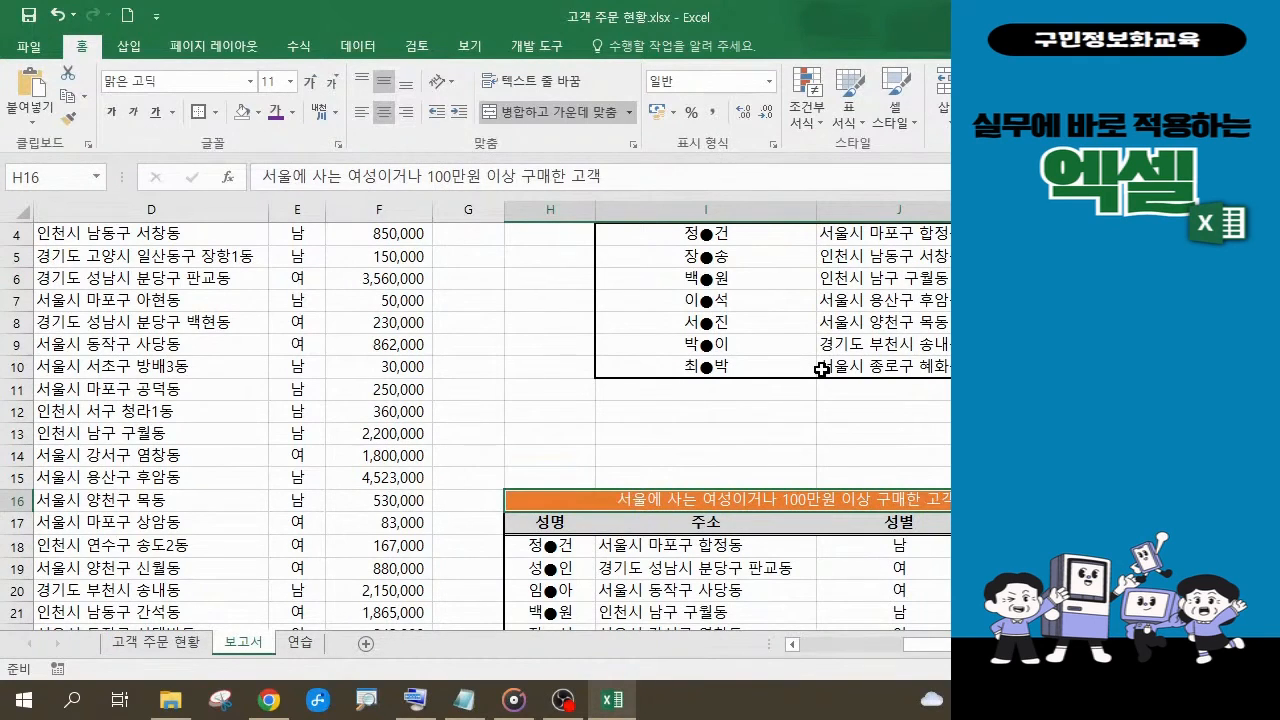
Save the workbook 고객 주문 현황.xlsx and close it.
click(35, 18)
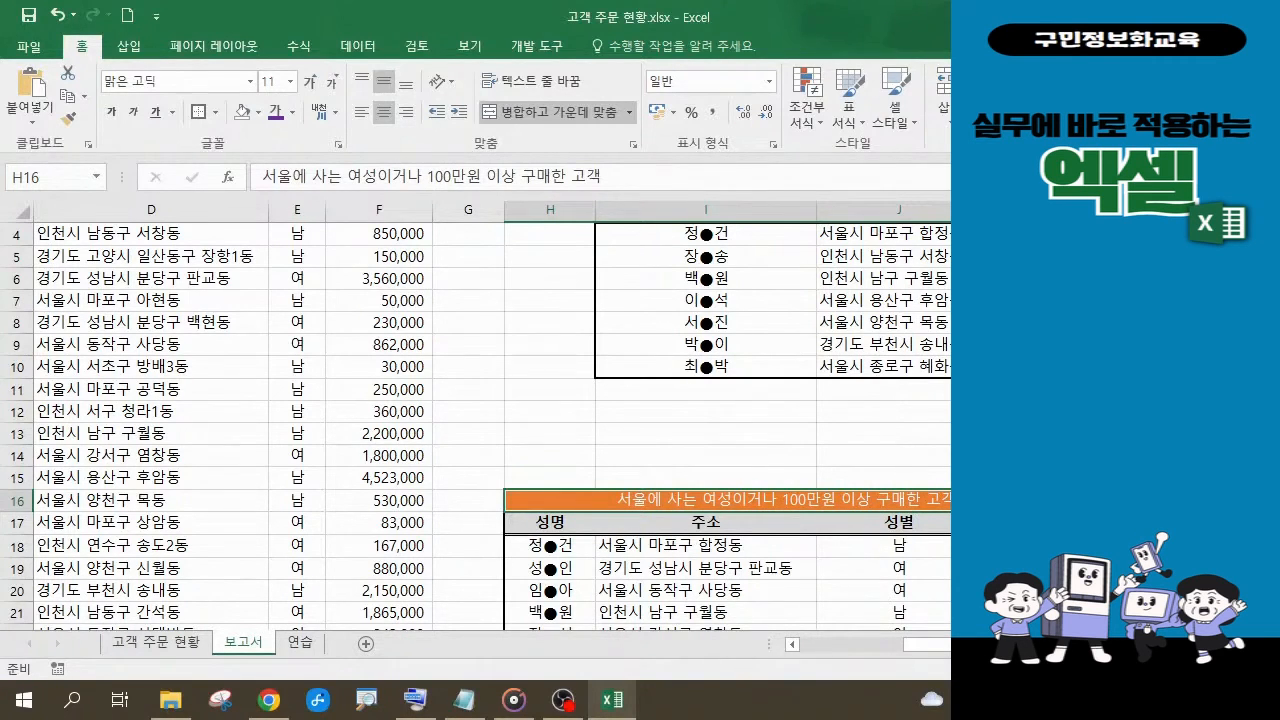
click(1211, 16)
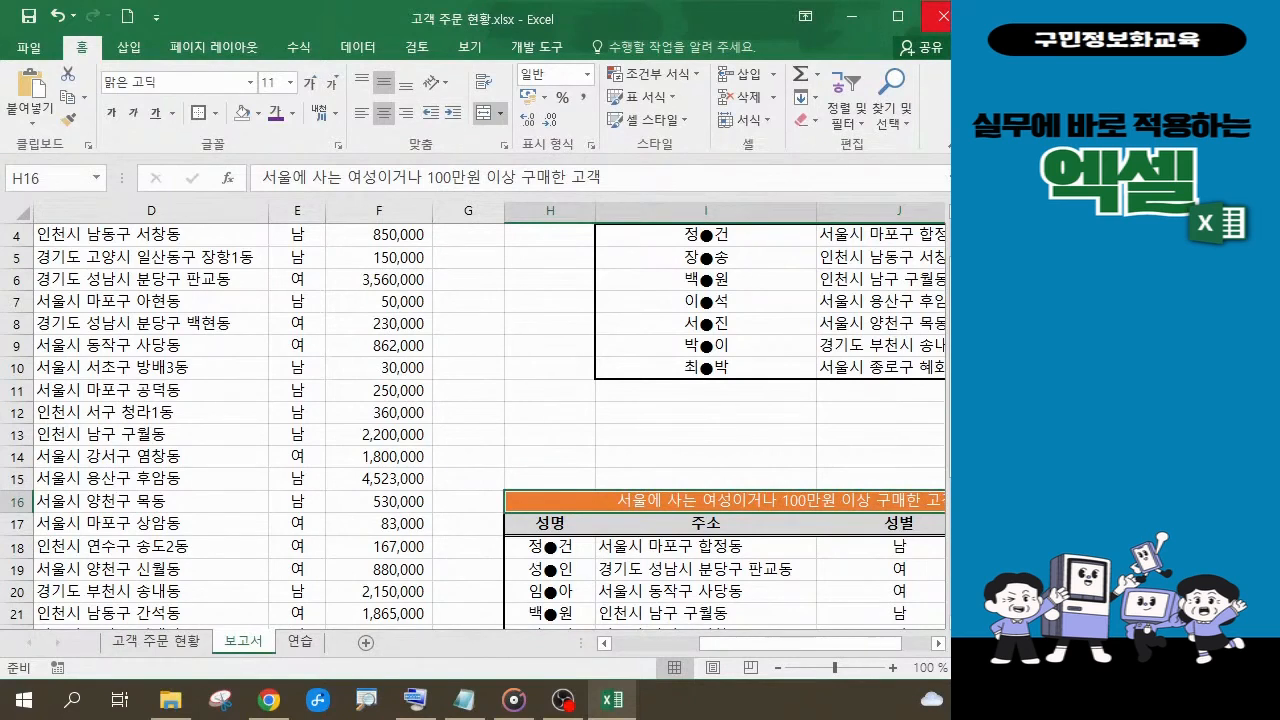
click(943, 16)
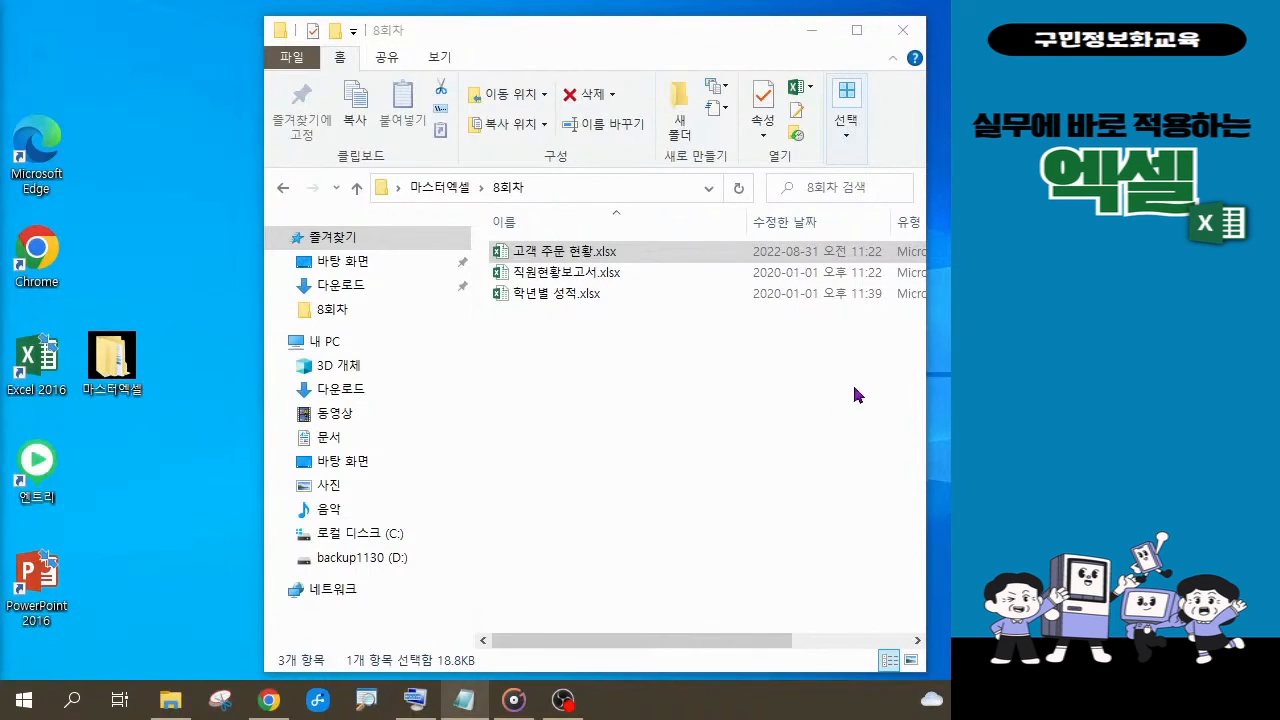
Open the workbook 직원현황보고서.xlsx from the 8회자 folder and enable editing.
double_click(558, 278)
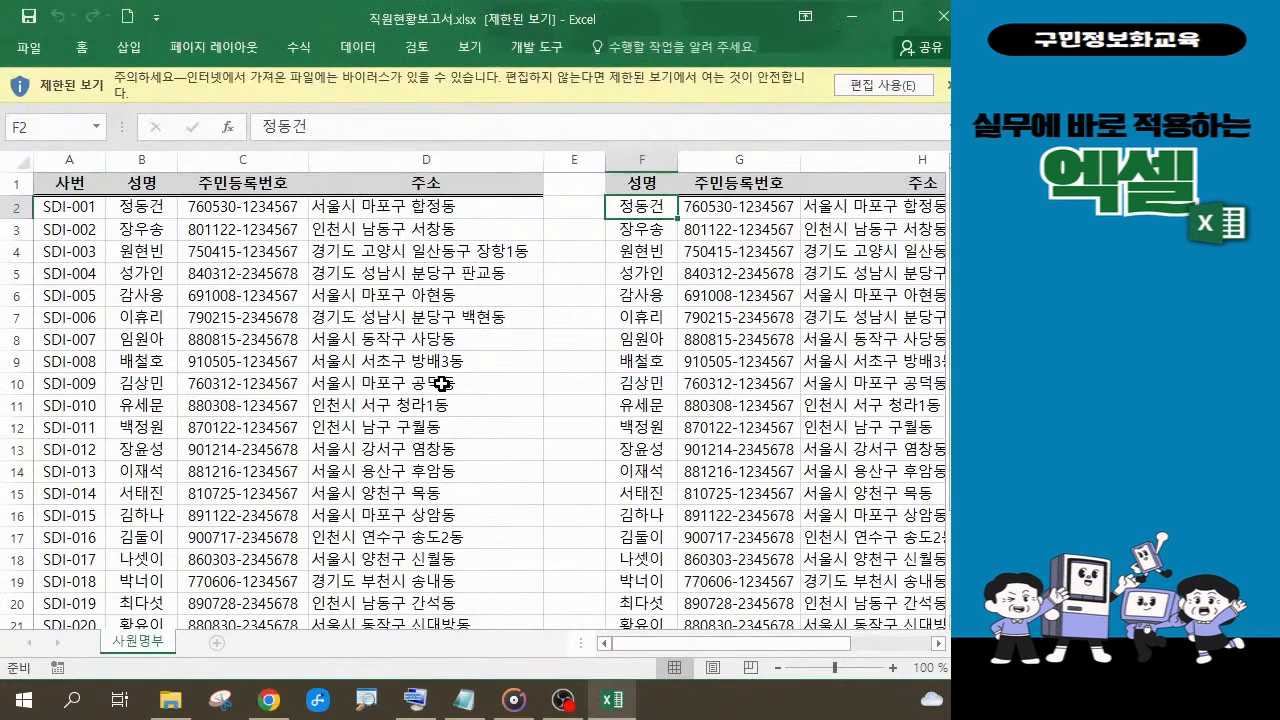
click(871, 85)
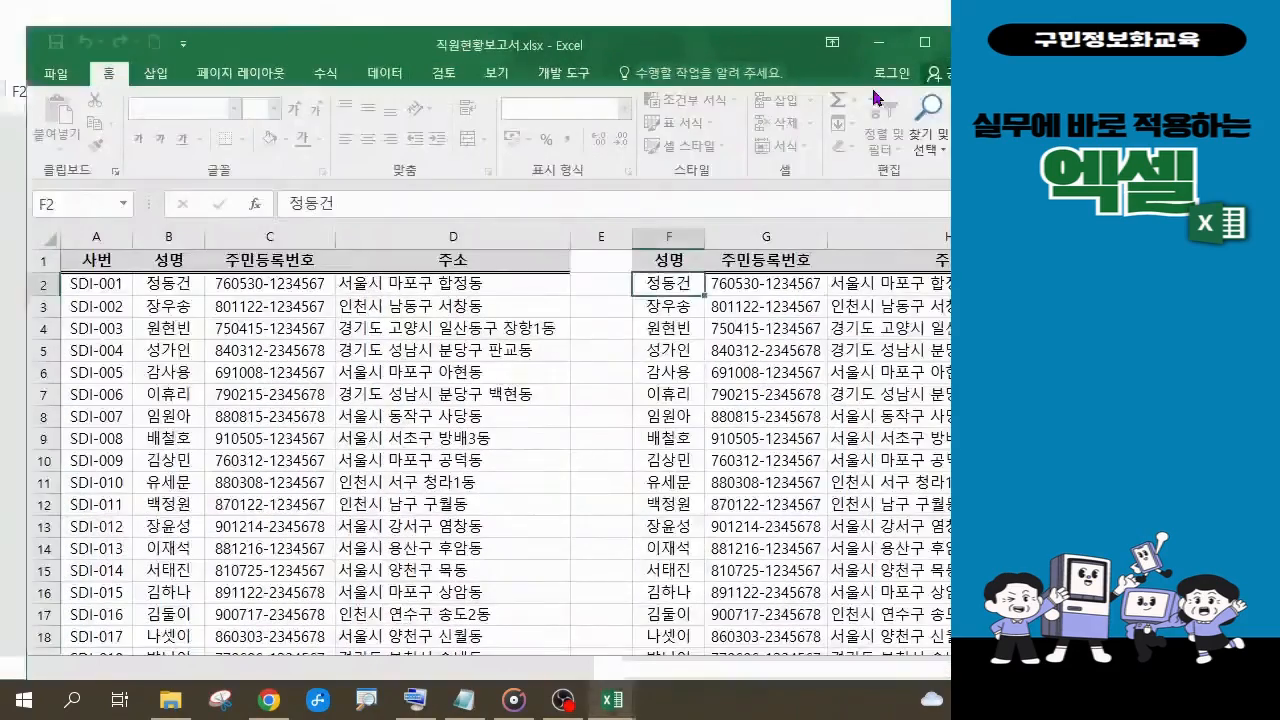
drag(360, 43, 336, 20)
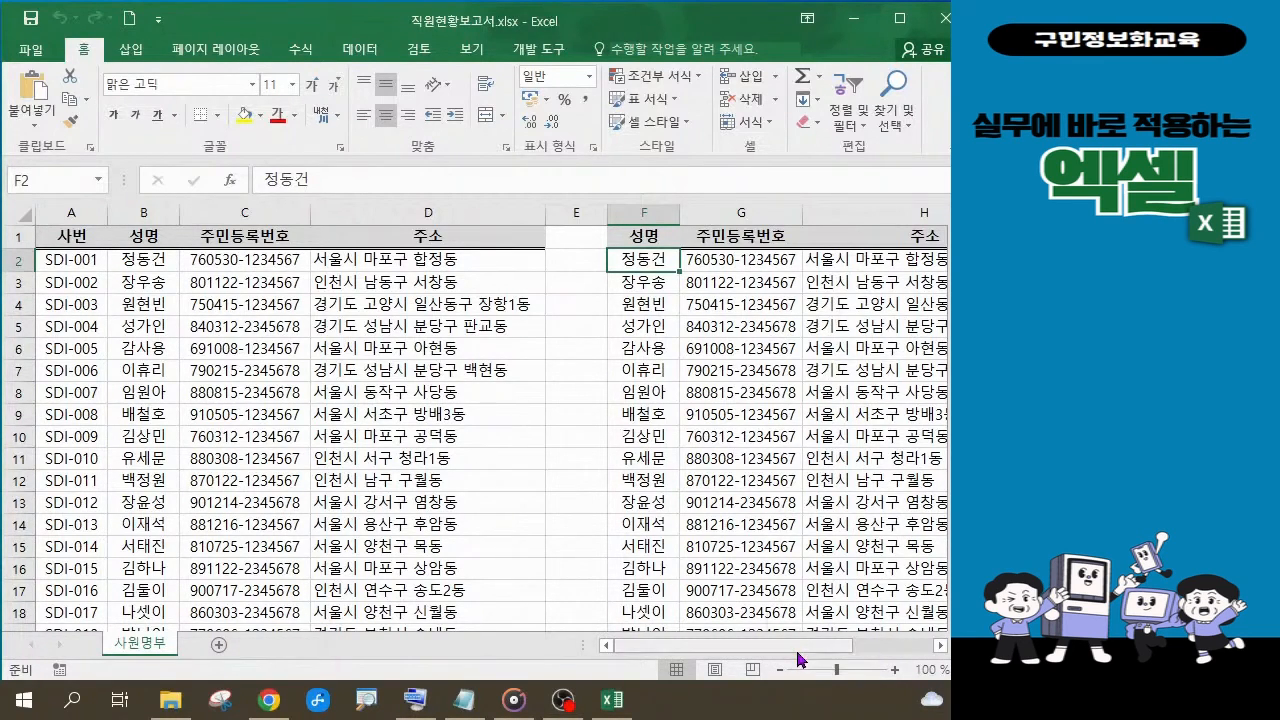
mouse_move(797, 650)
mouse_down()
mouse_move(868, 650)
mouse_move(795, 660)
mouse_up()
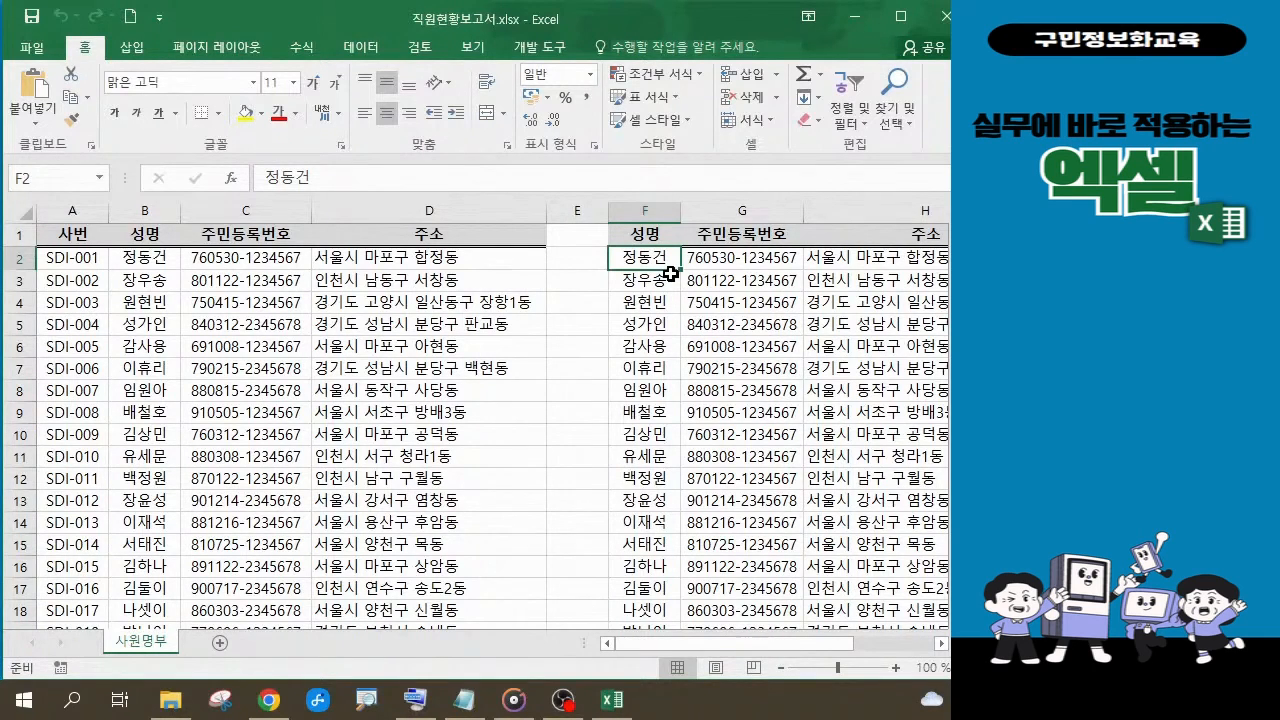
Enter the formula =LEFT(B2,1) in F2 to extract the first character of the employee's name.
text(=)
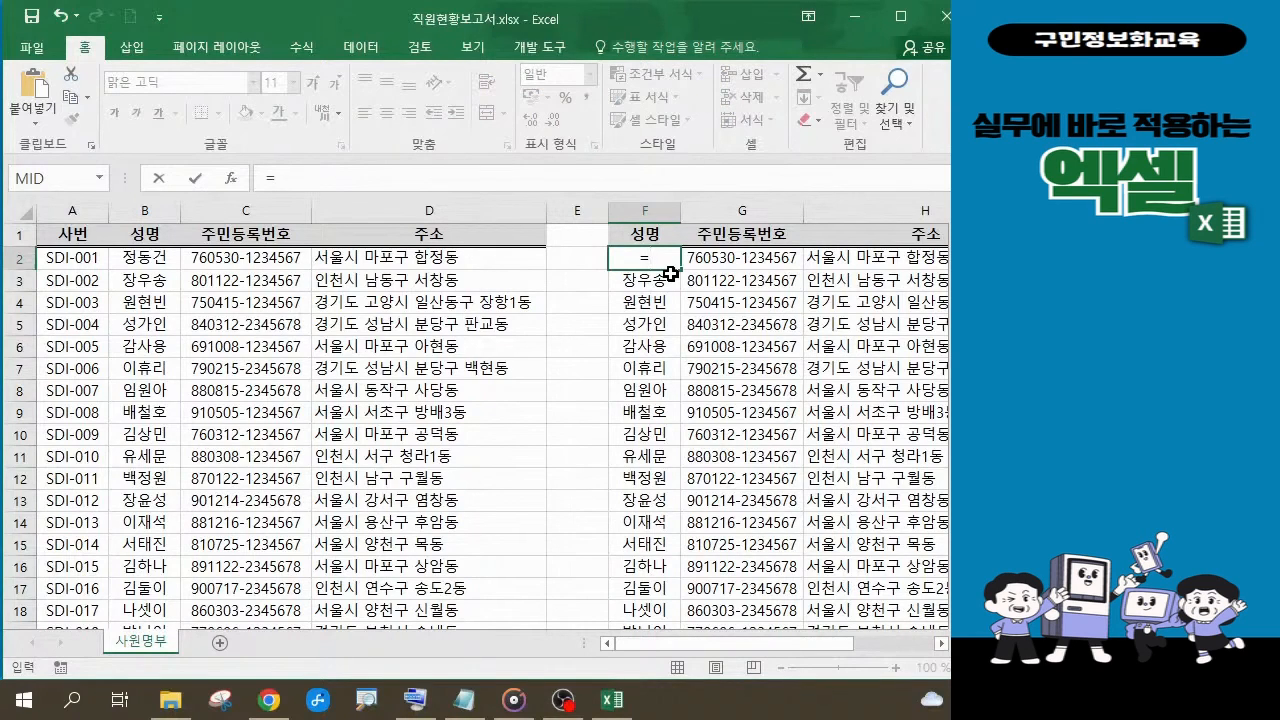
text(l)
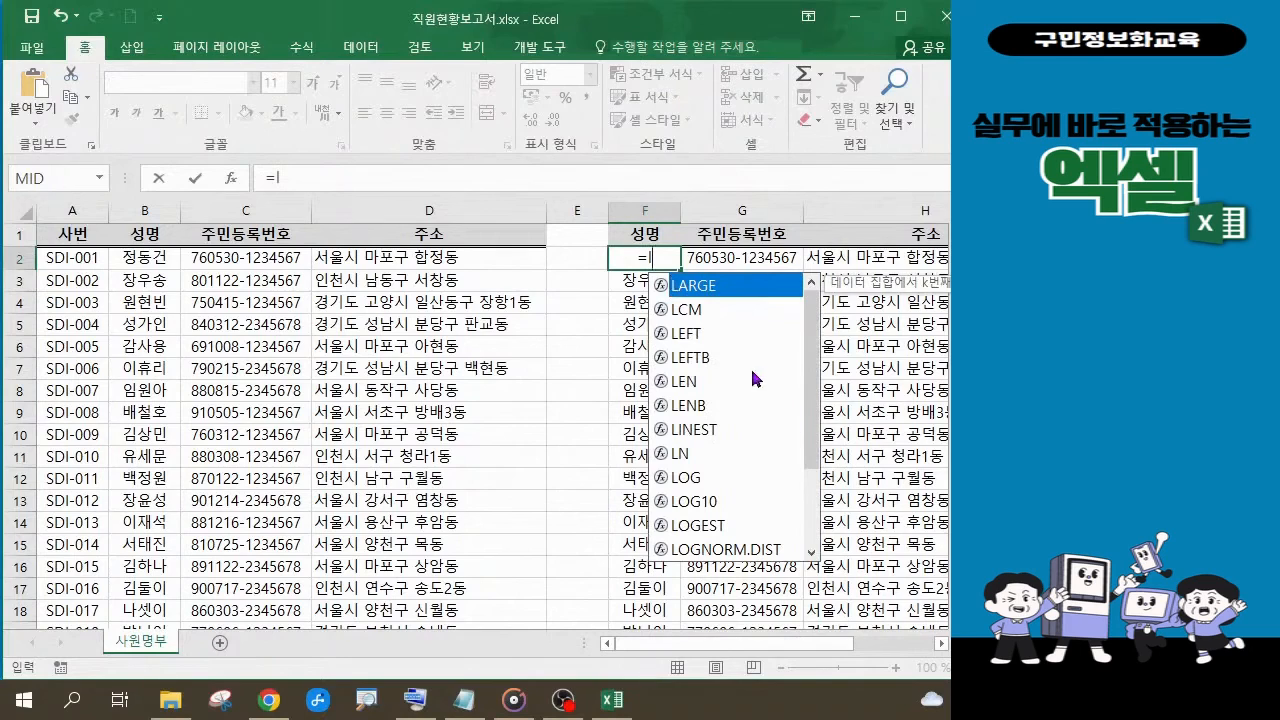
double_click(688, 340)
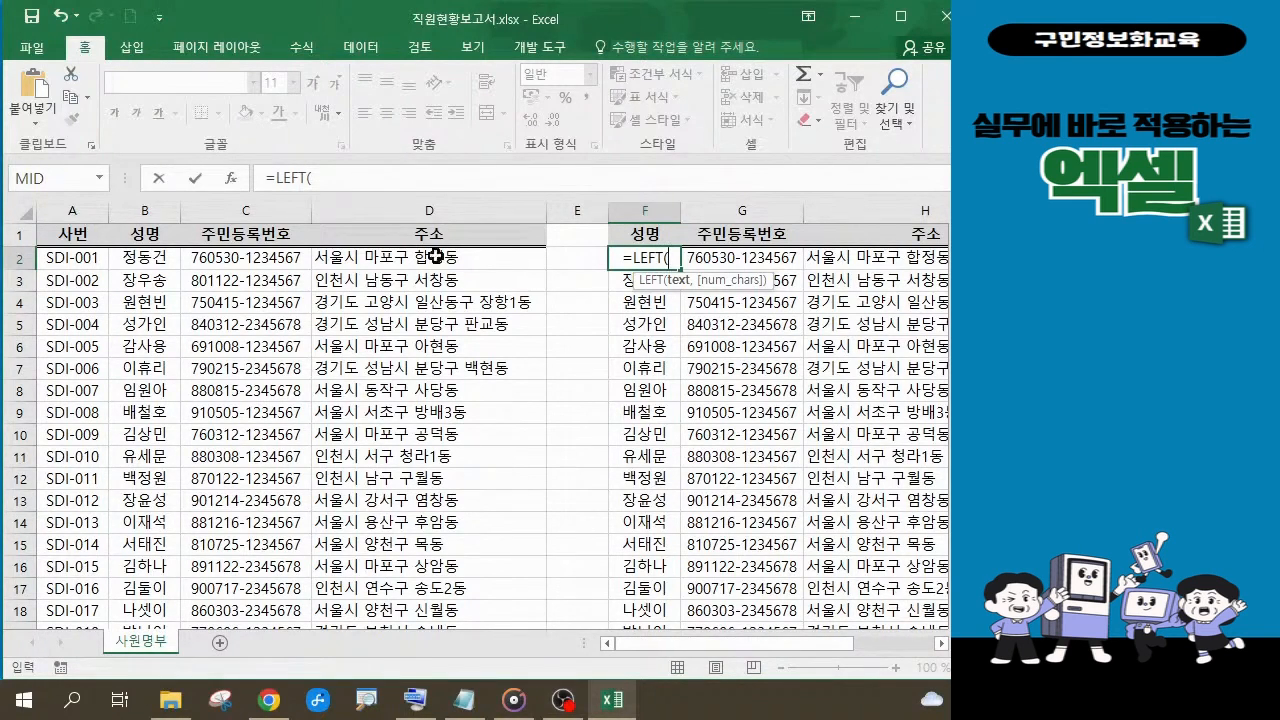
click(161, 259)
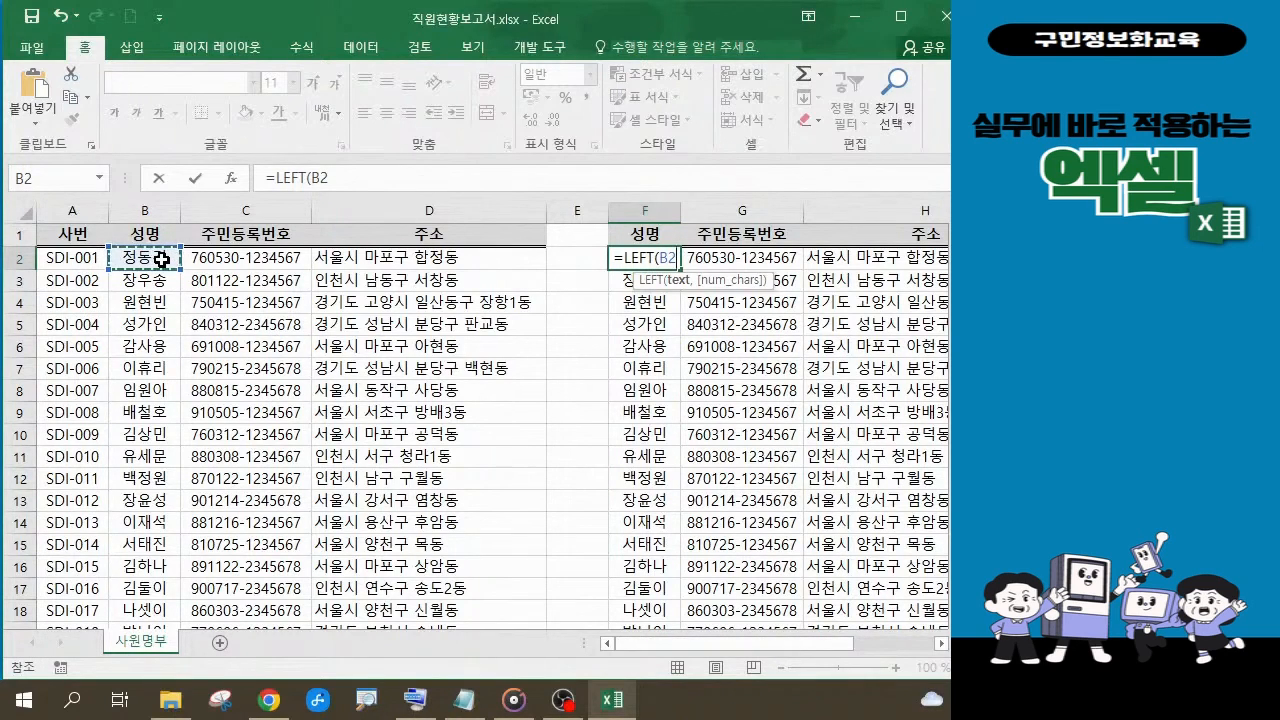
text(,1)
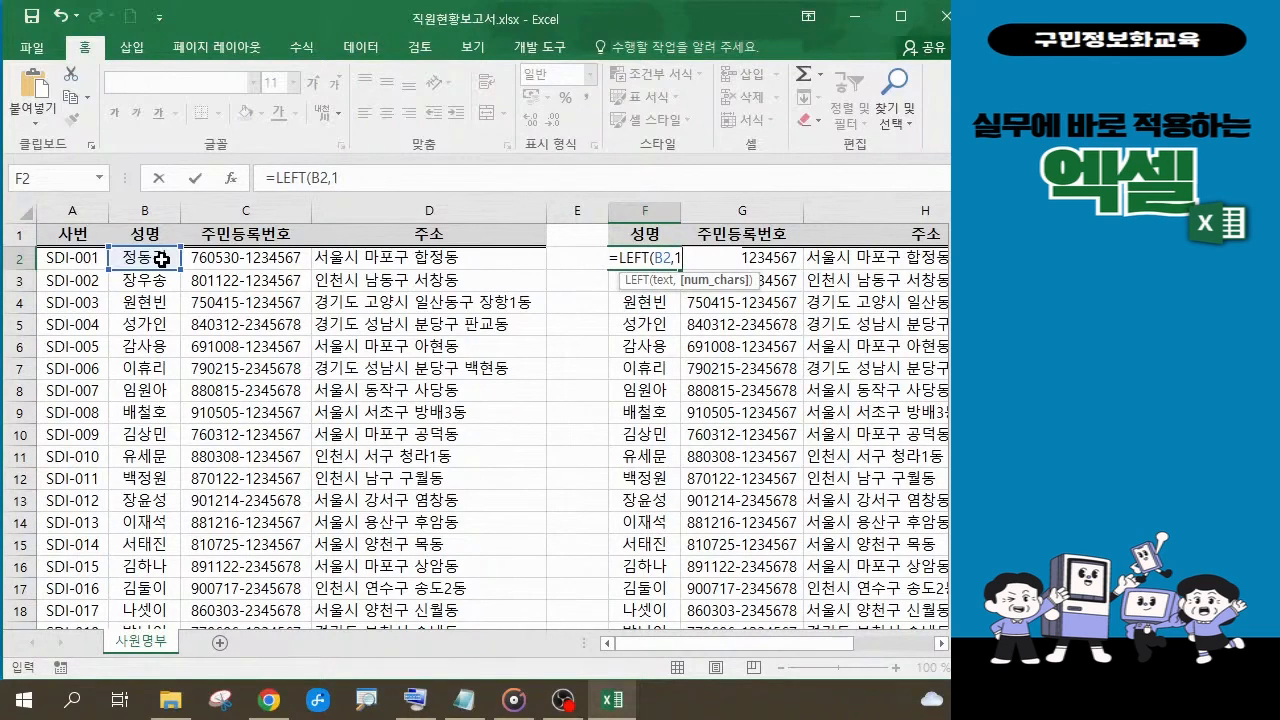
text())
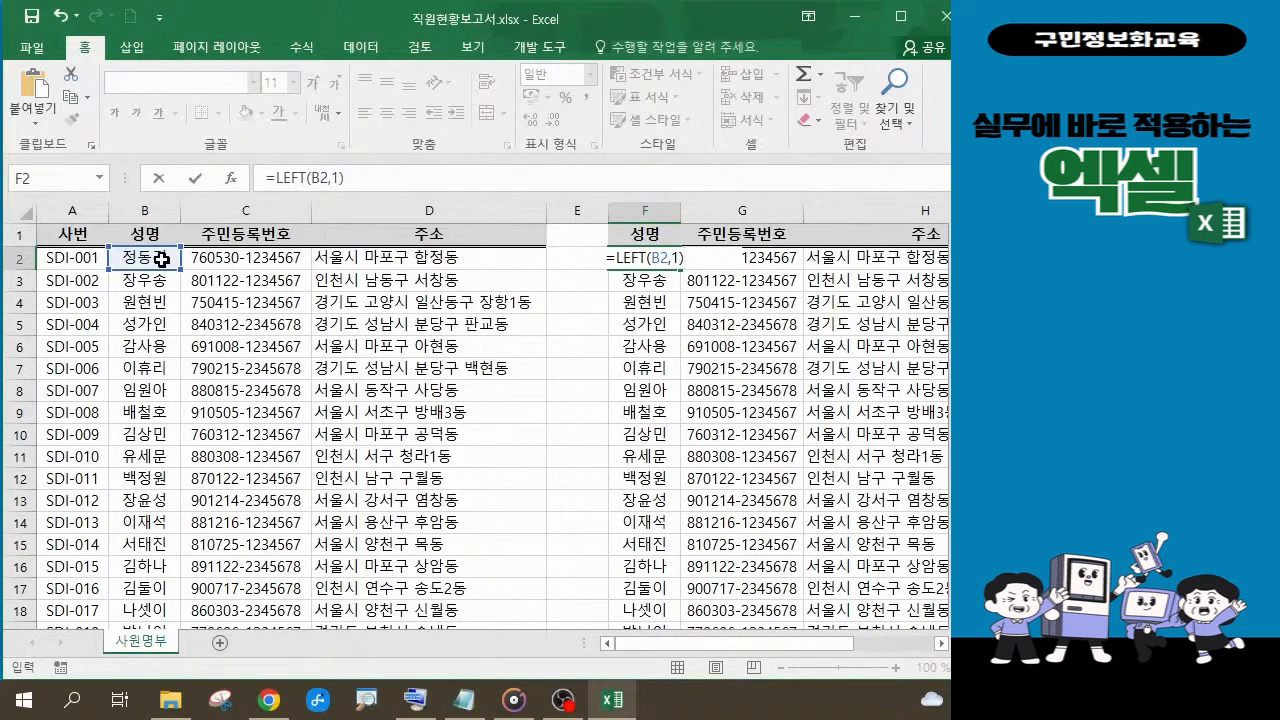
key(Return)
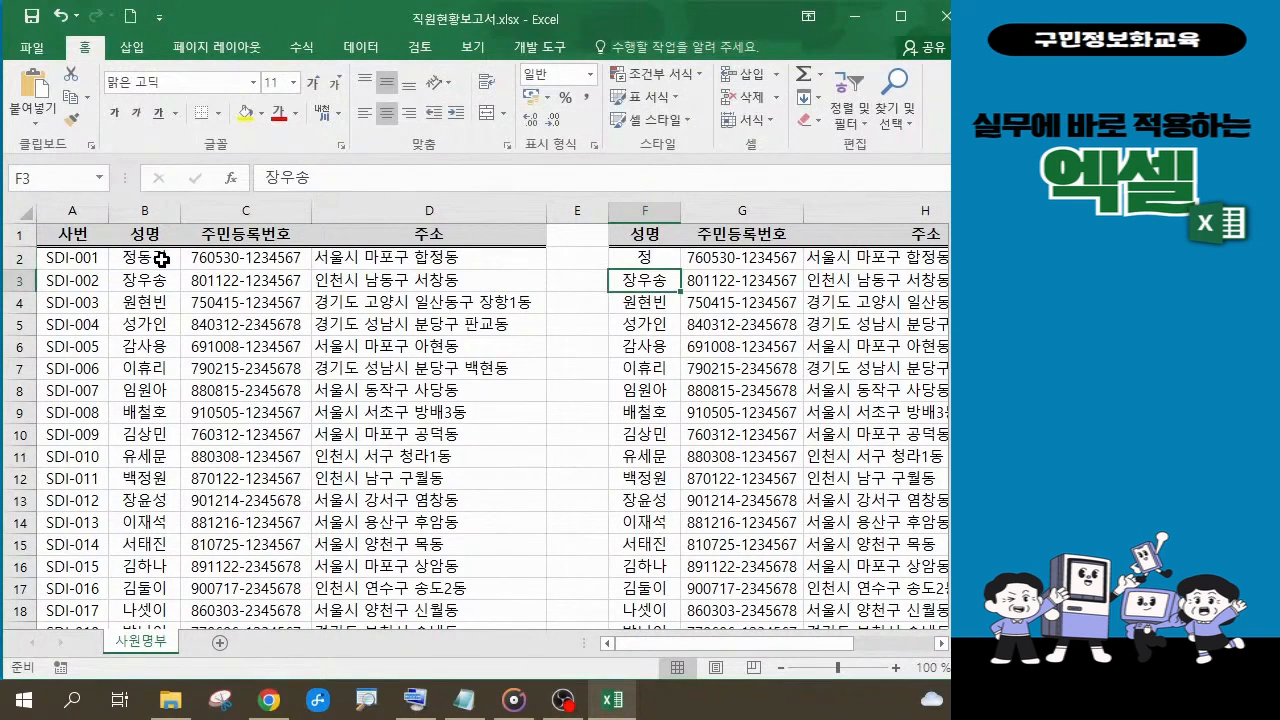
Extend the formula in F2 with &"♡" so a heart symbol follows the first character.
click(656, 264)
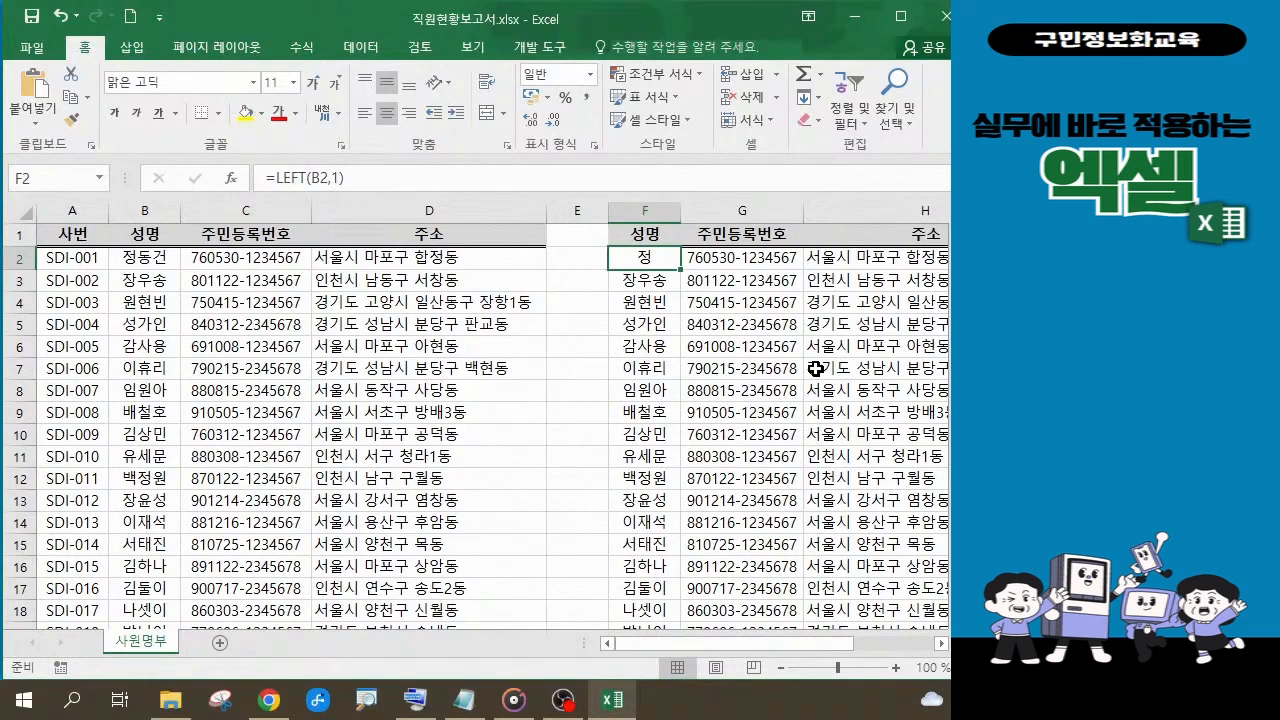
click(369, 180)
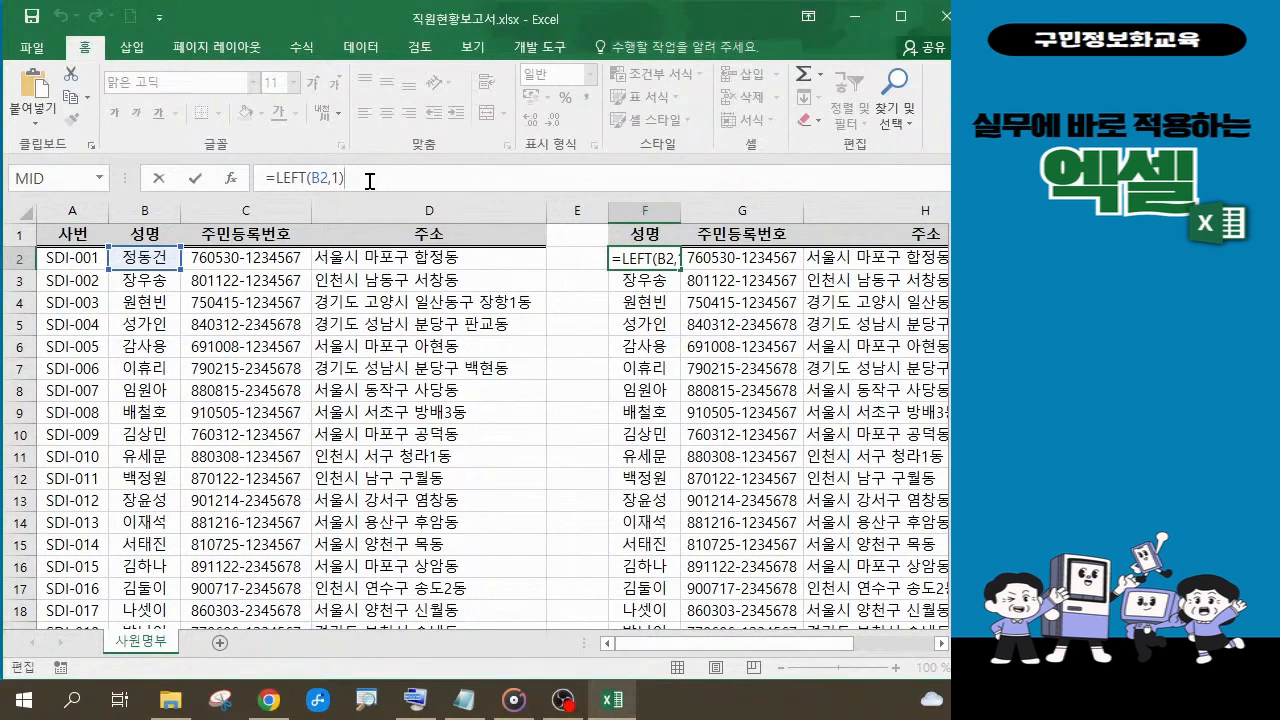
text(&)
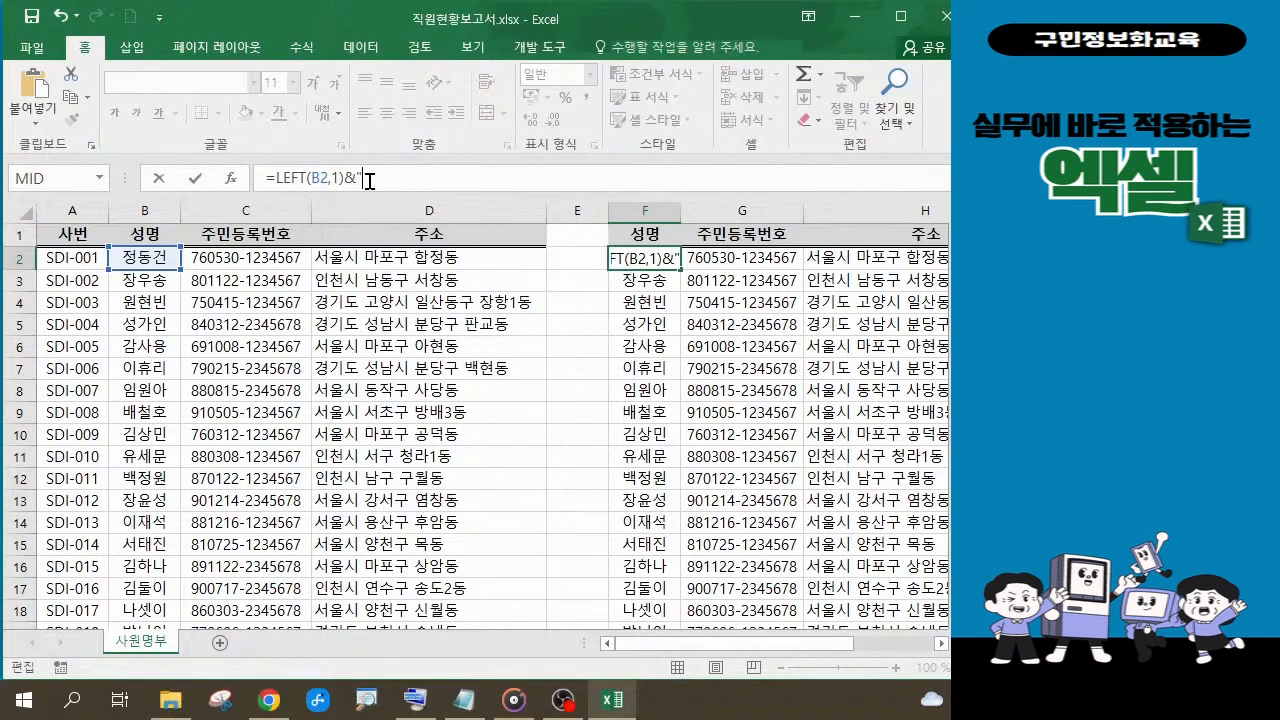
text(ㅁ)
key(Hangul_Hanja)
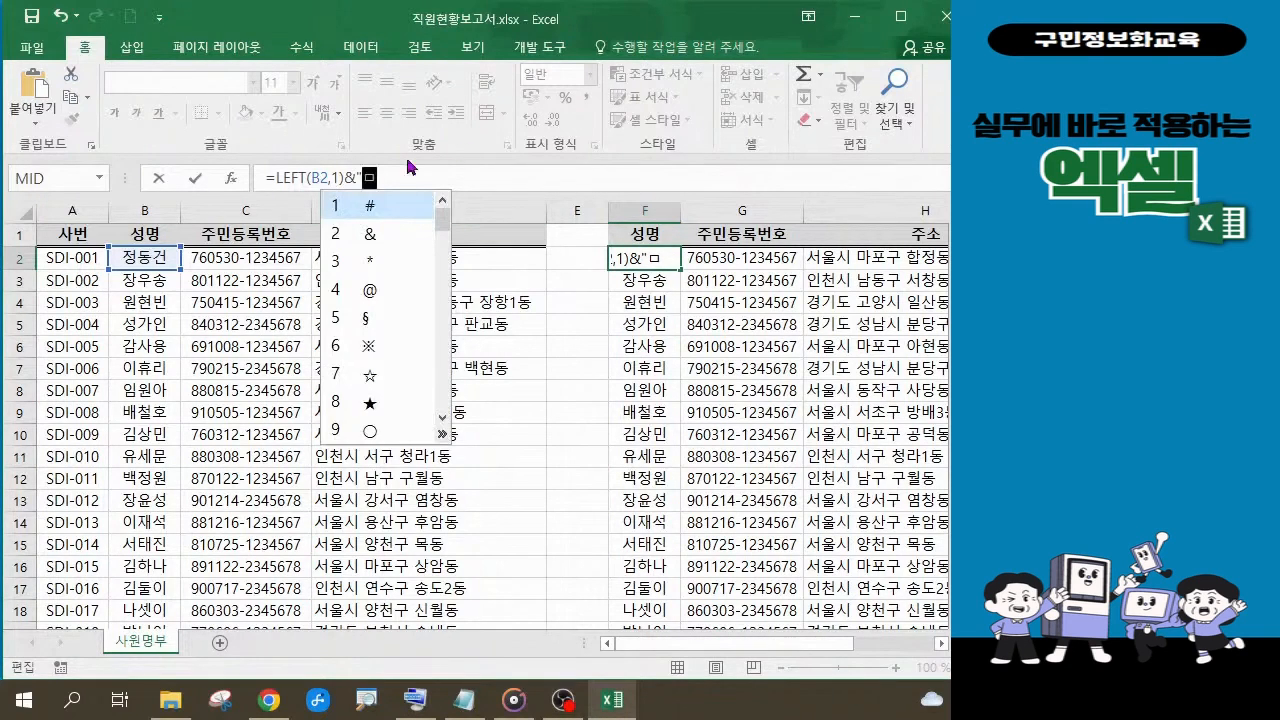
click(444, 434)
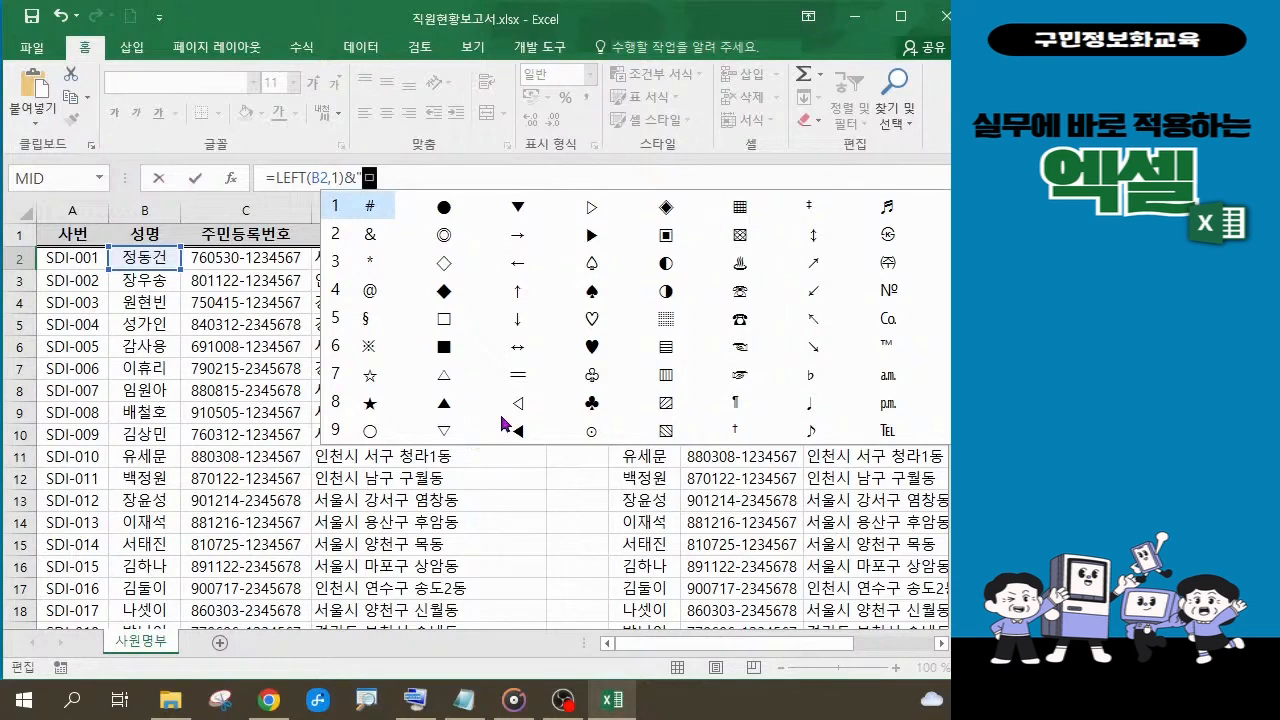
click(593, 318)
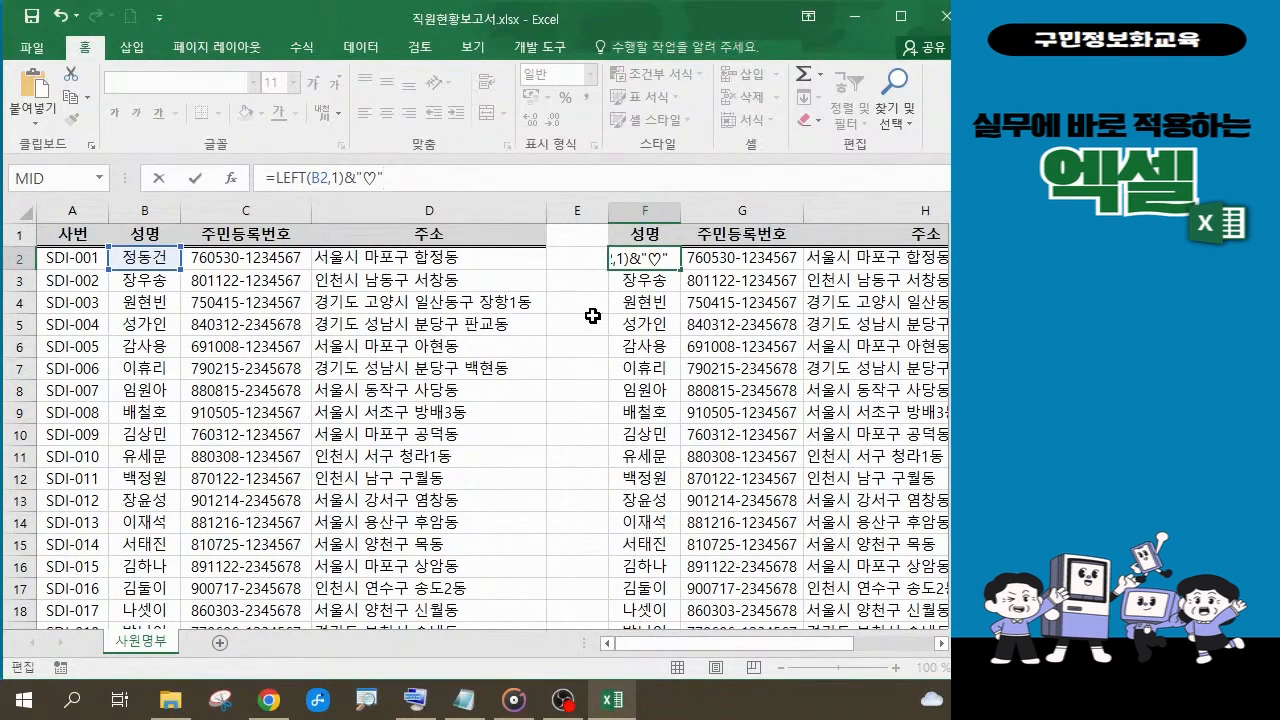
key(Return)
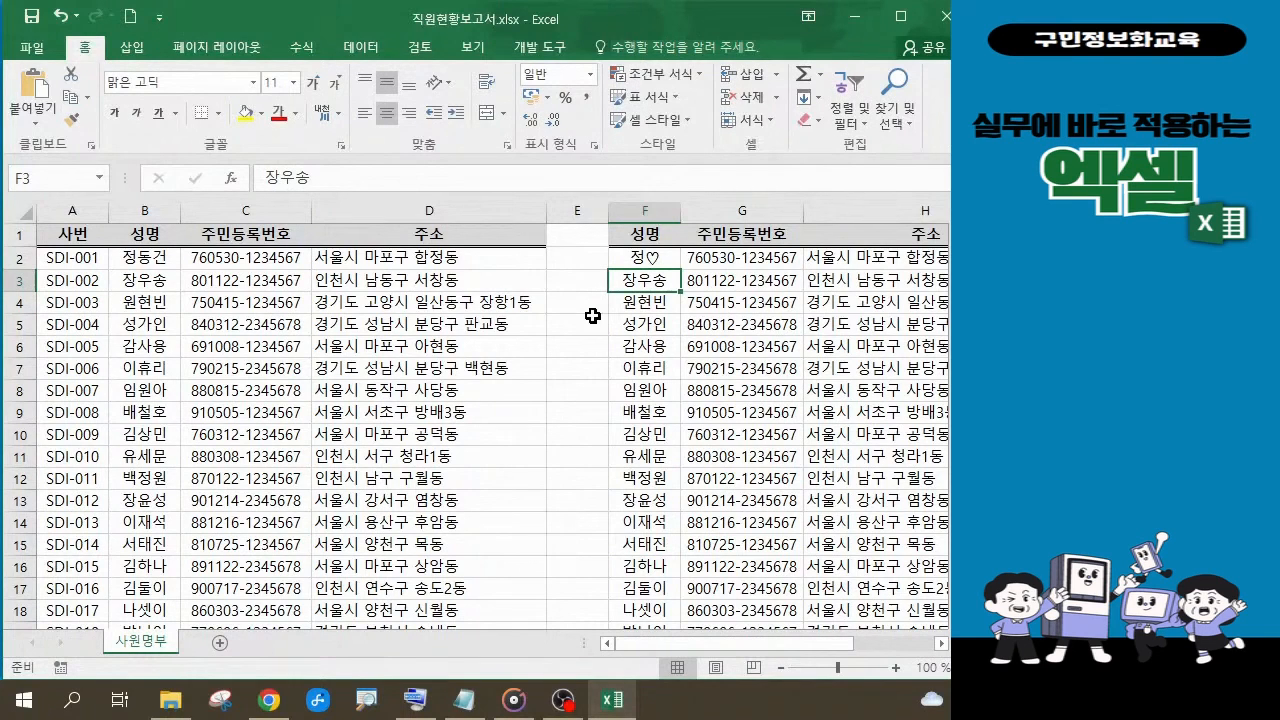
Extend the formula in F2 with &RIGHT(B2,1) so the name's last character follows the heart symbol.
click(660, 259)
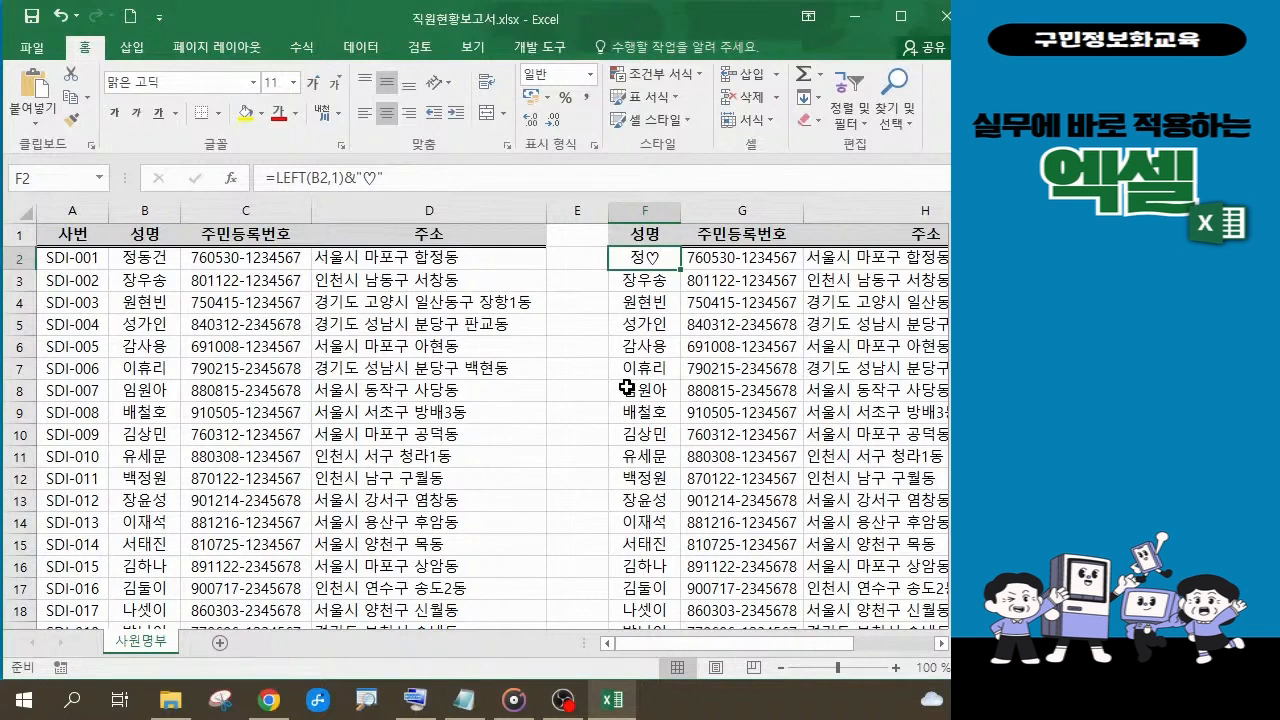
click(416, 178)
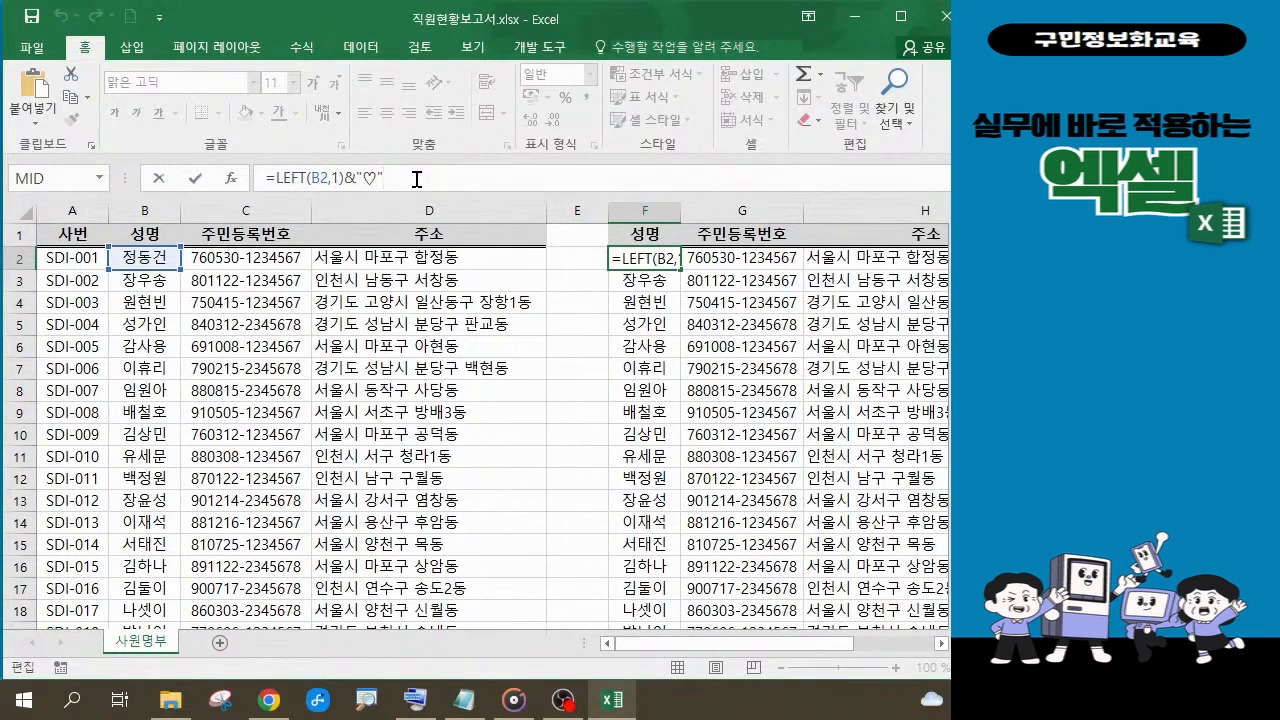
text(&)
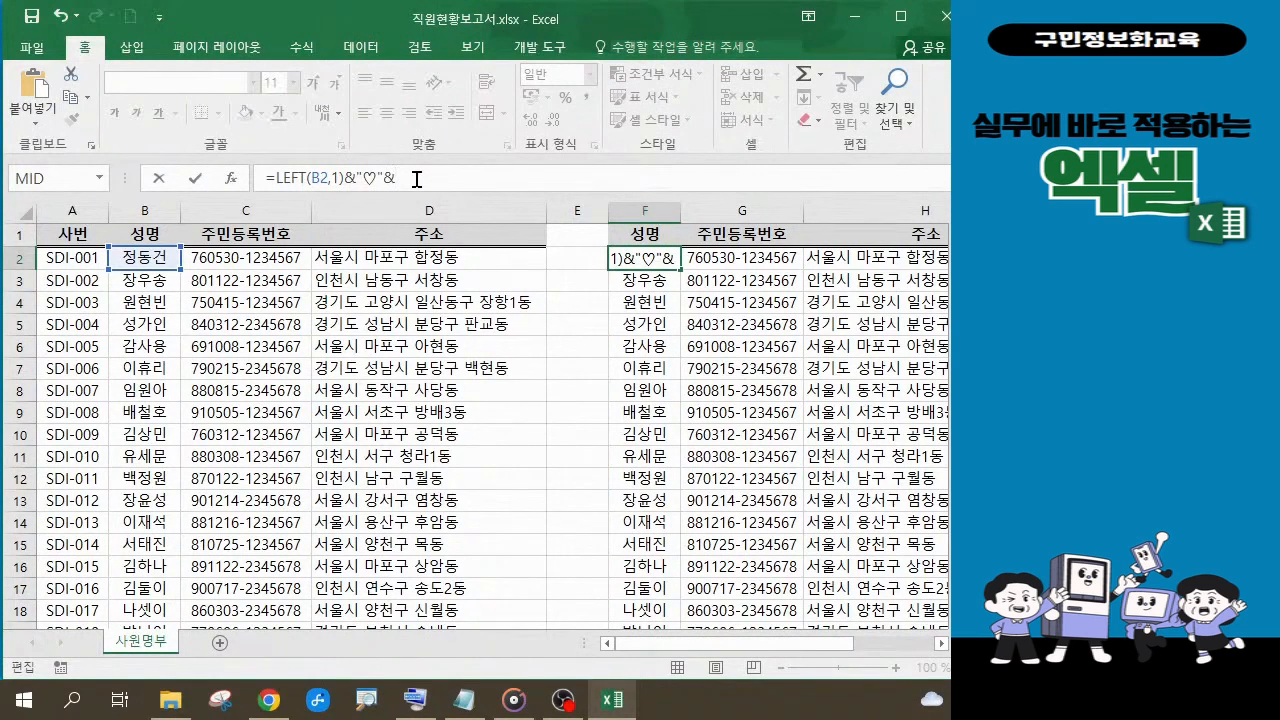
text(r)
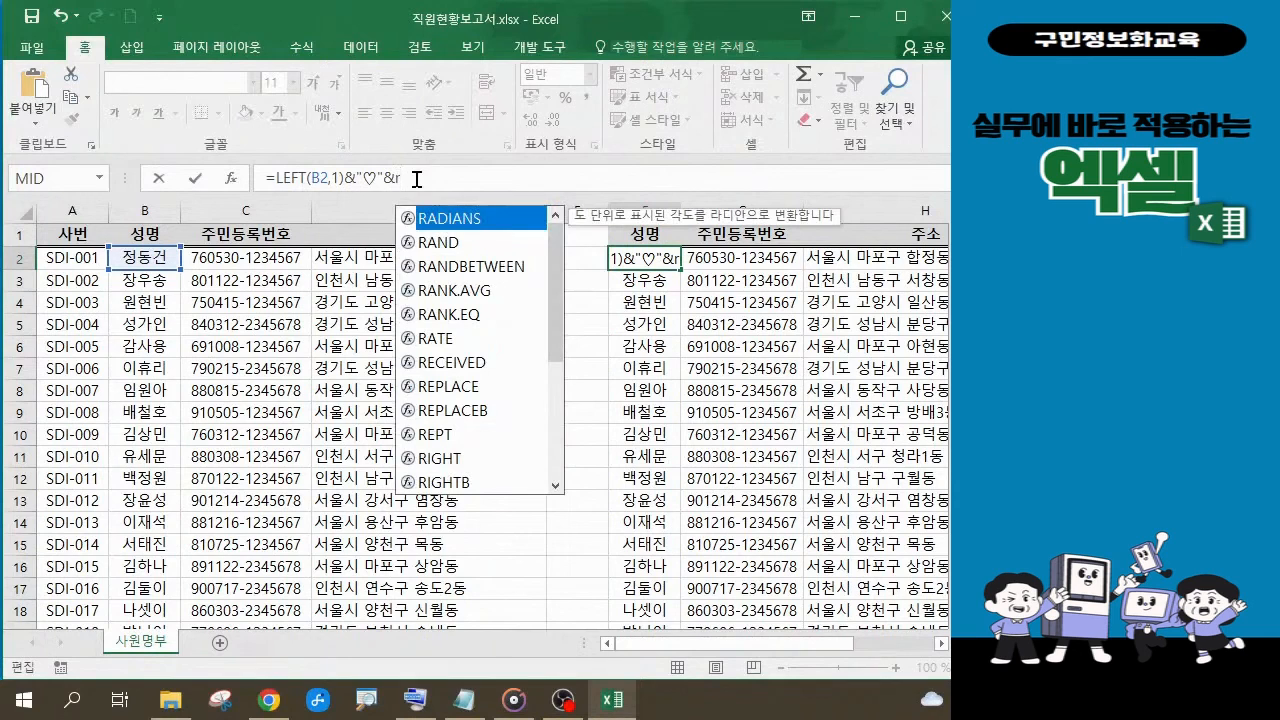
click(462, 464)
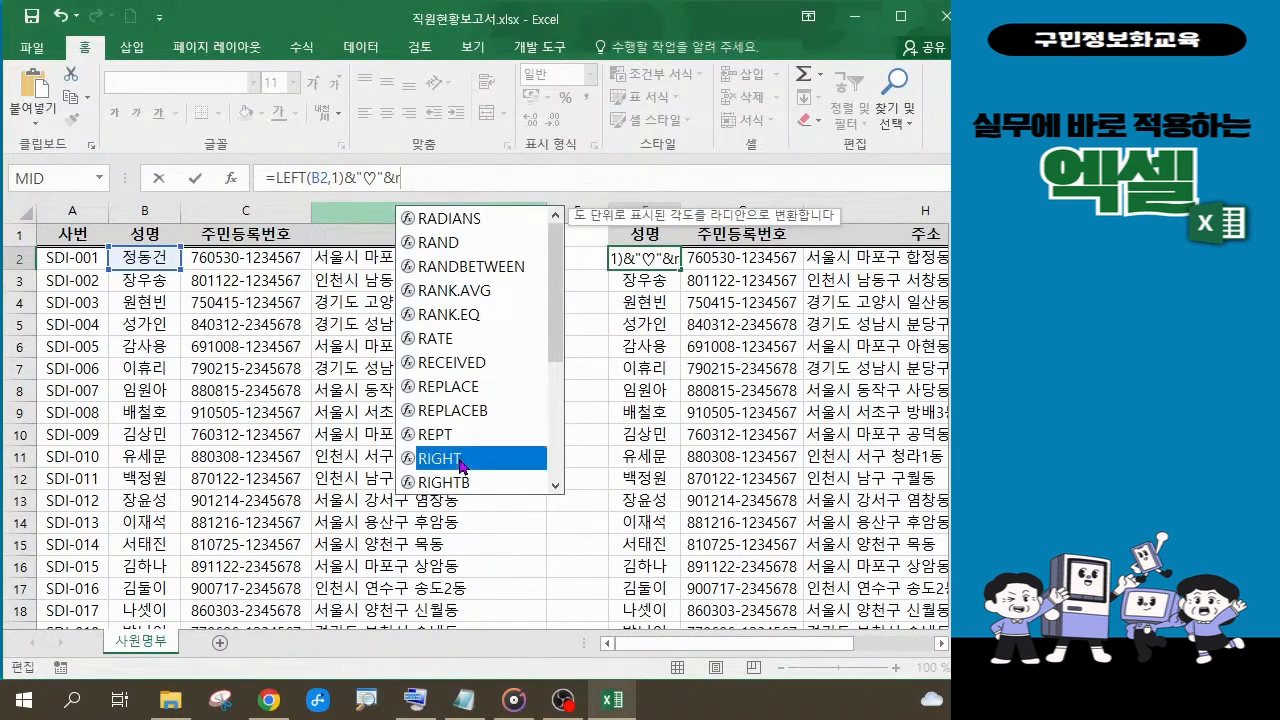
double_click(462, 462)
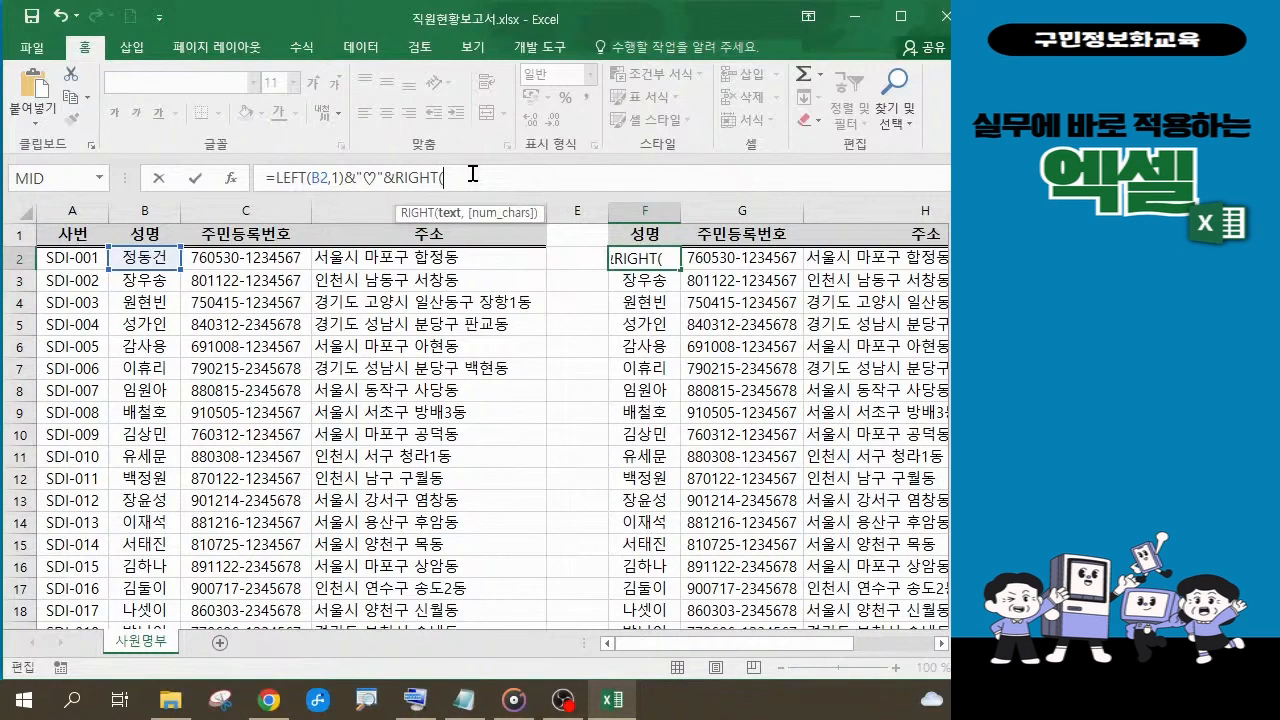
click(157, 261)
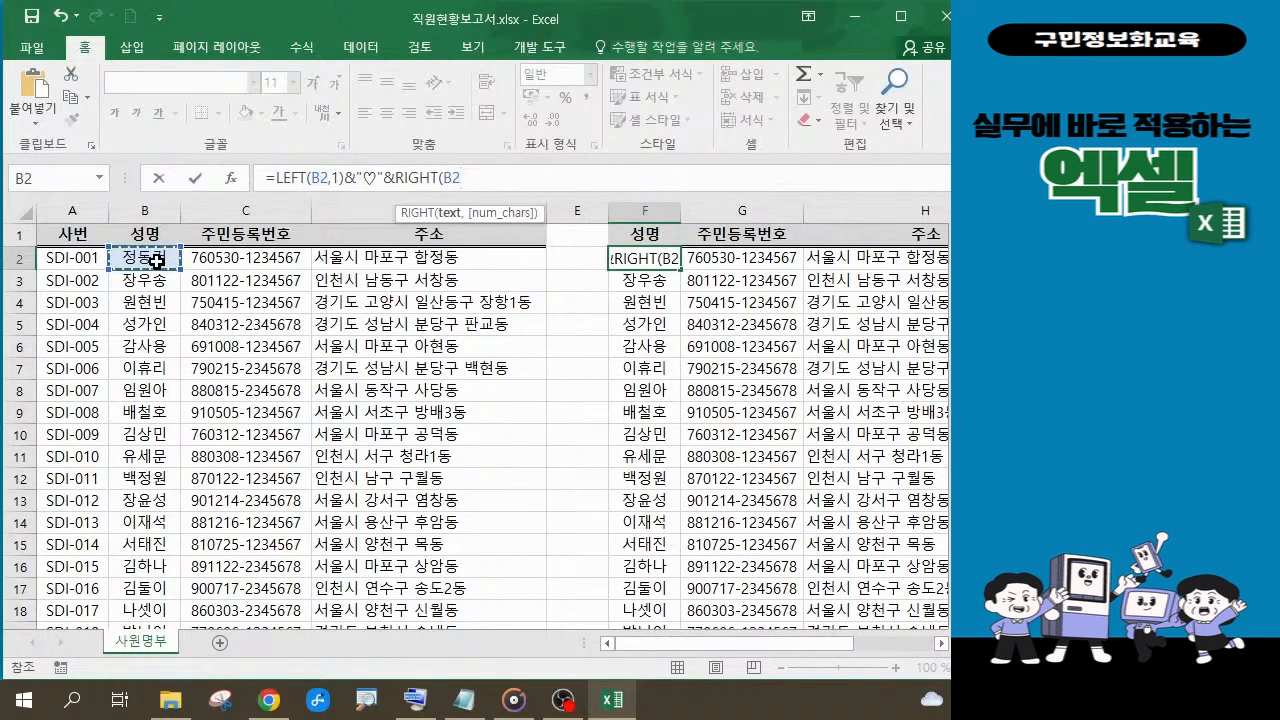
text(,)
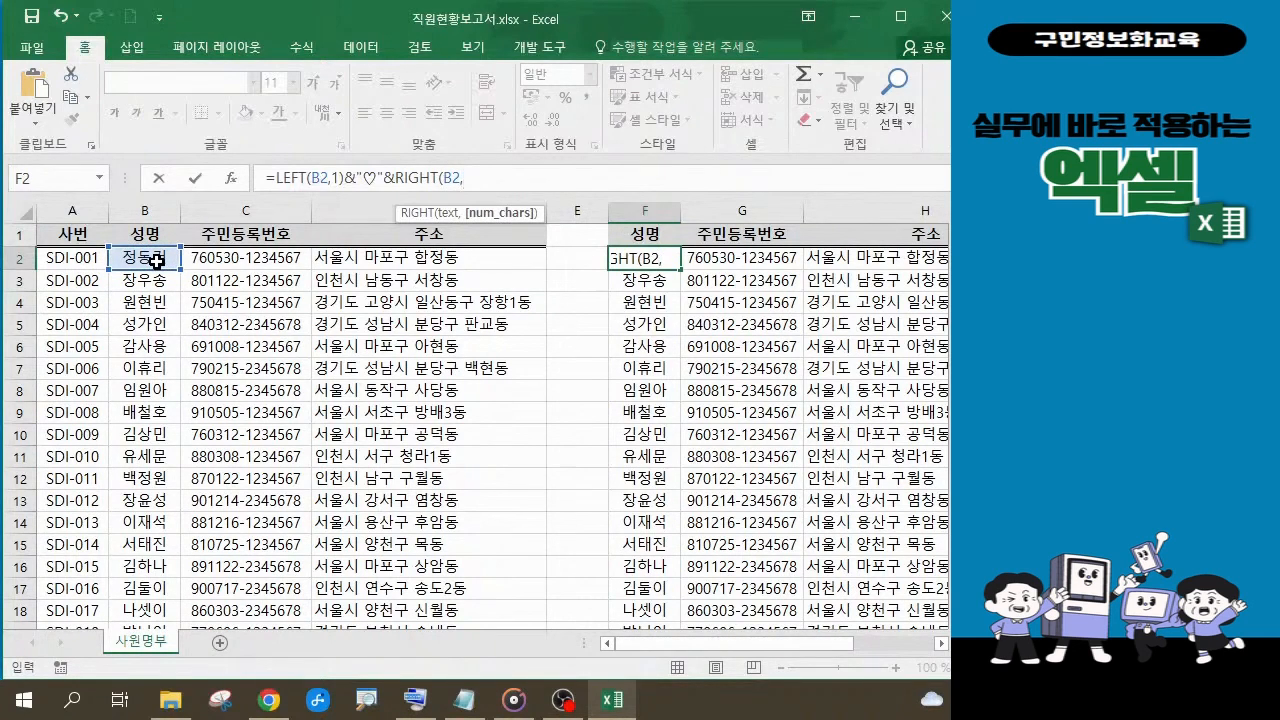
text(1))
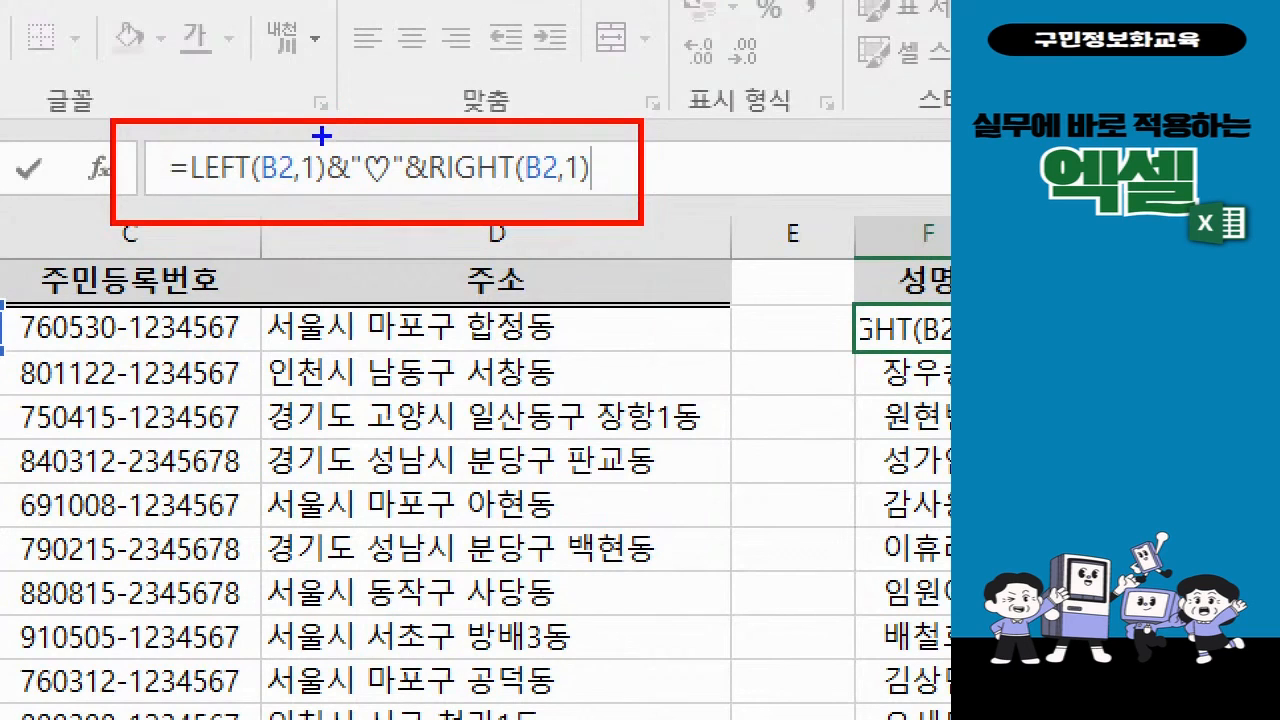
drag(323, 138, 325, 208)
drag(424, 140, 431, 205)
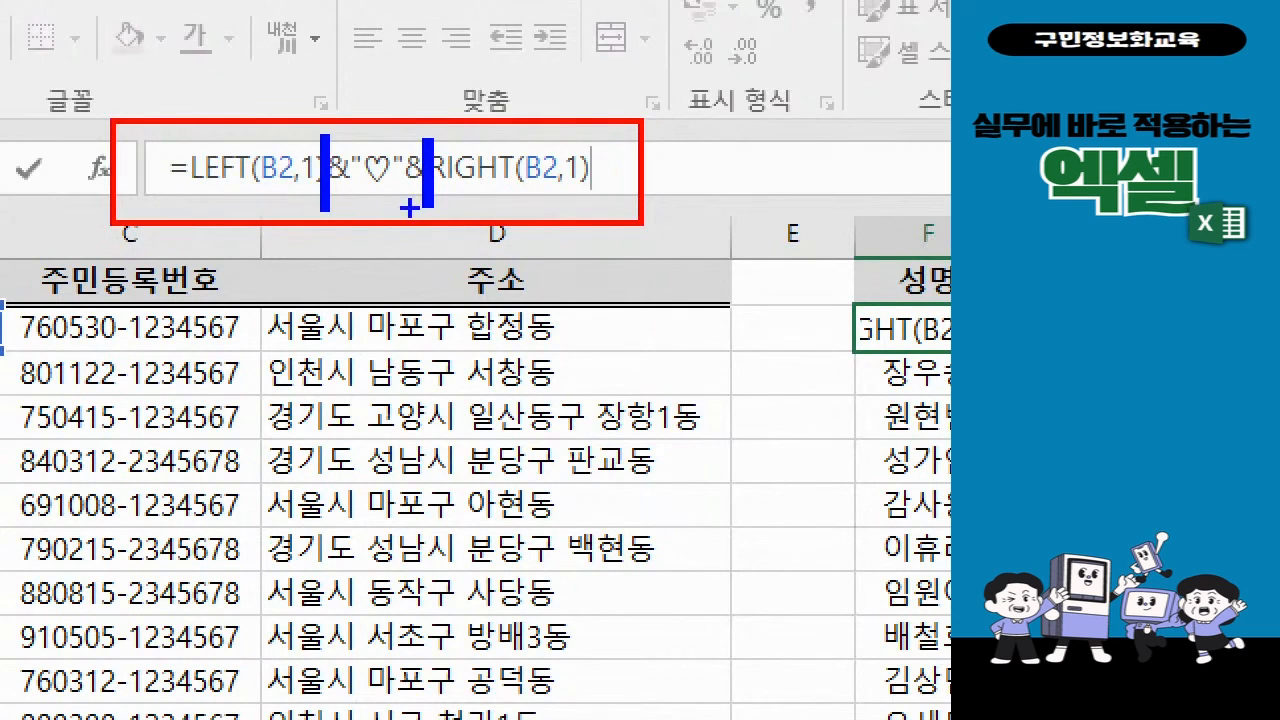
key(r)
drag(345, 145, 406, 191)
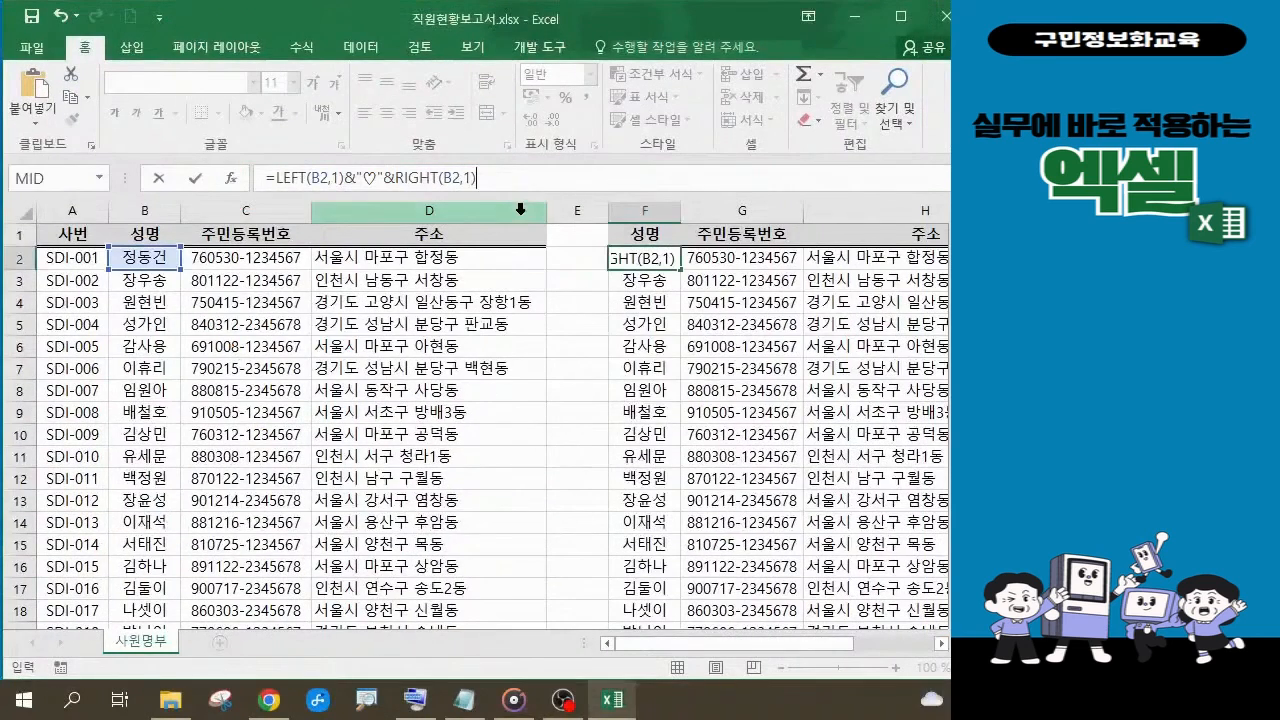
Commit the name-masking formula in F2 and fill it down the column through F26.
key(Return)
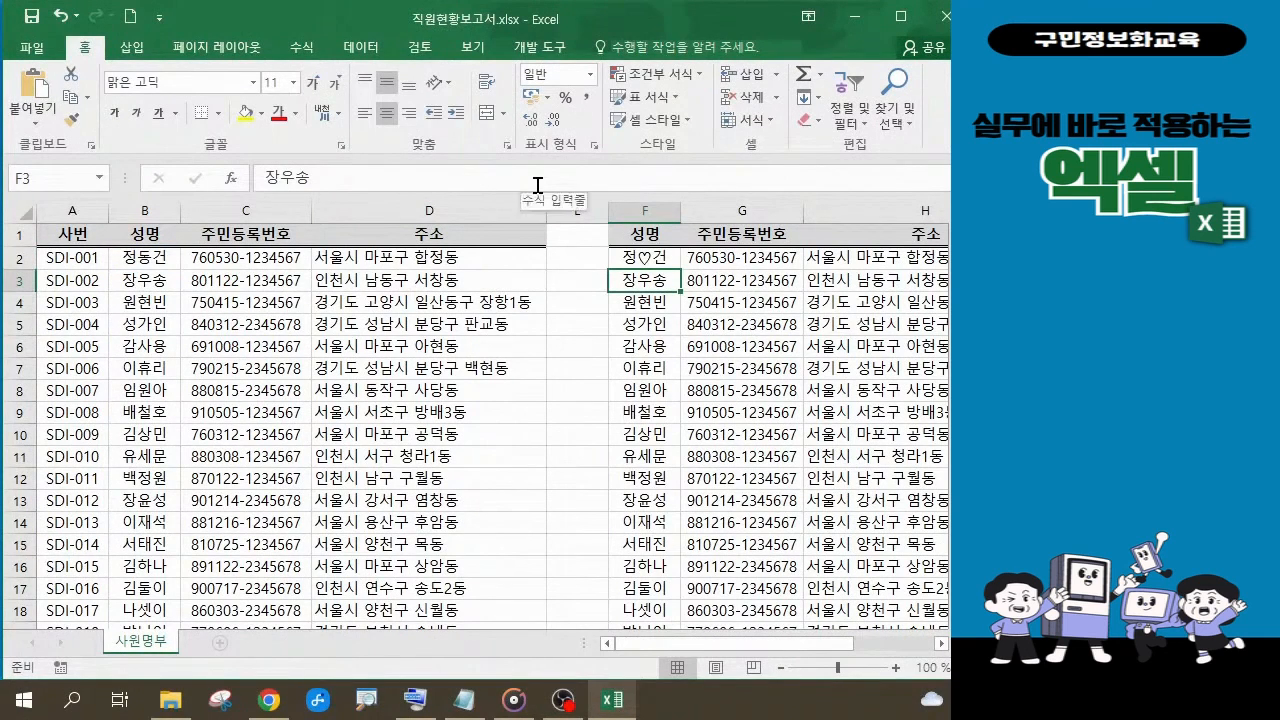
click(652, 258)
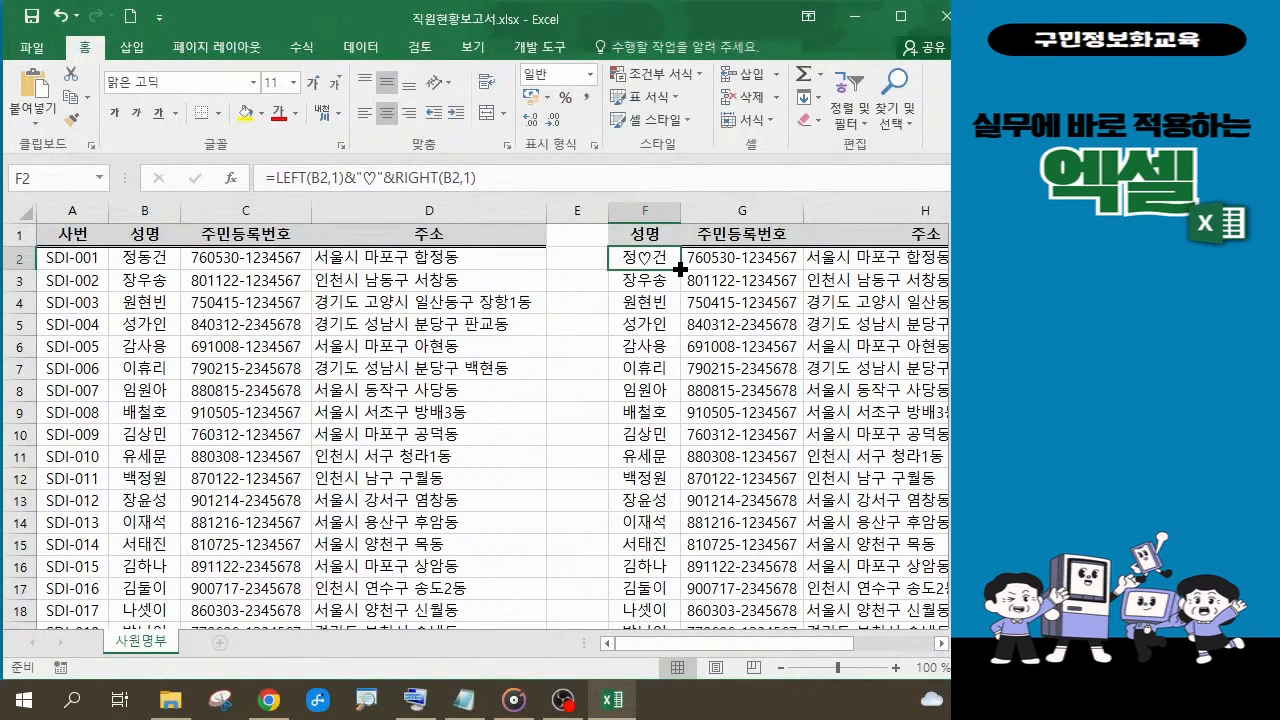
double_click(680, 269)
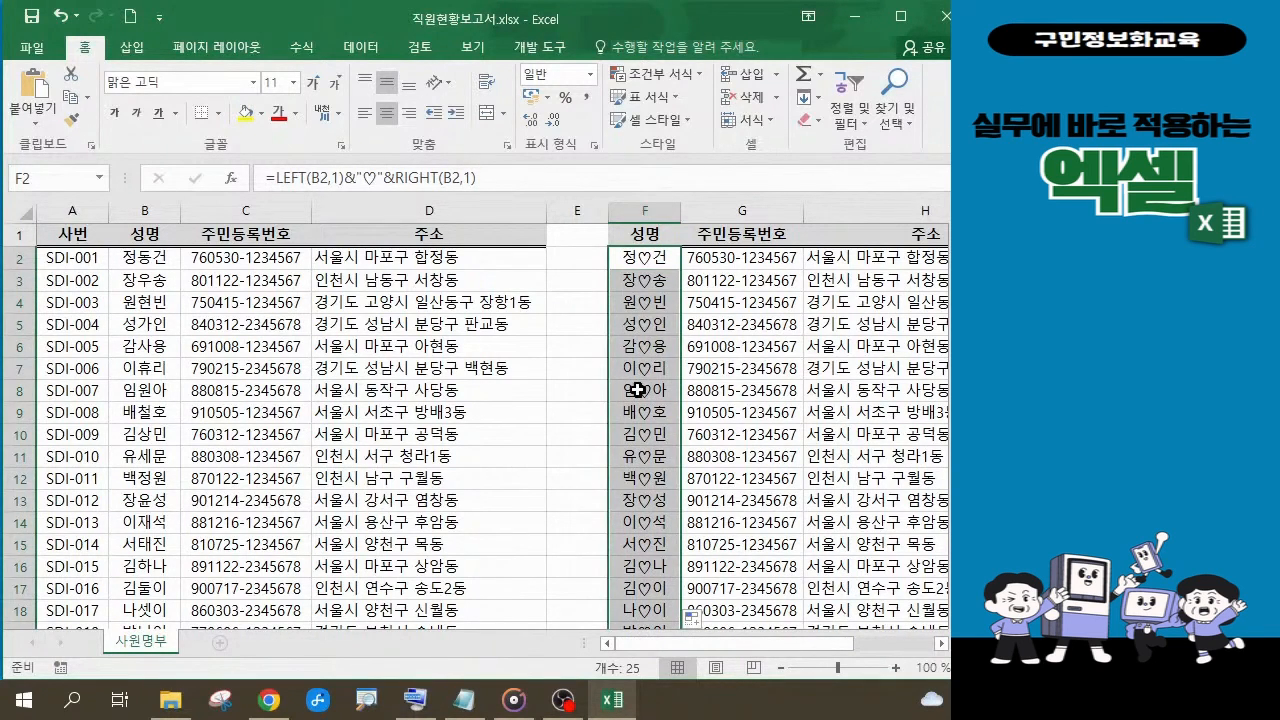
scroll(637, 390, down, 3)
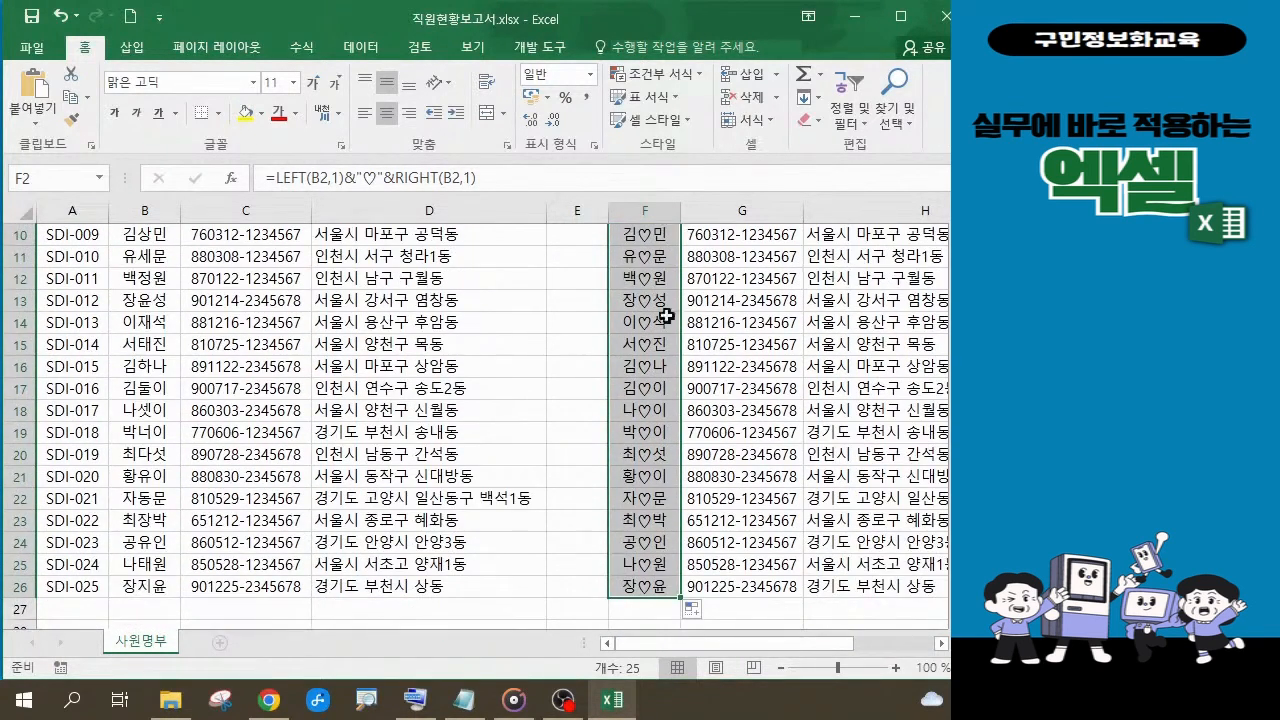
scroll(696, 544, up, 2)
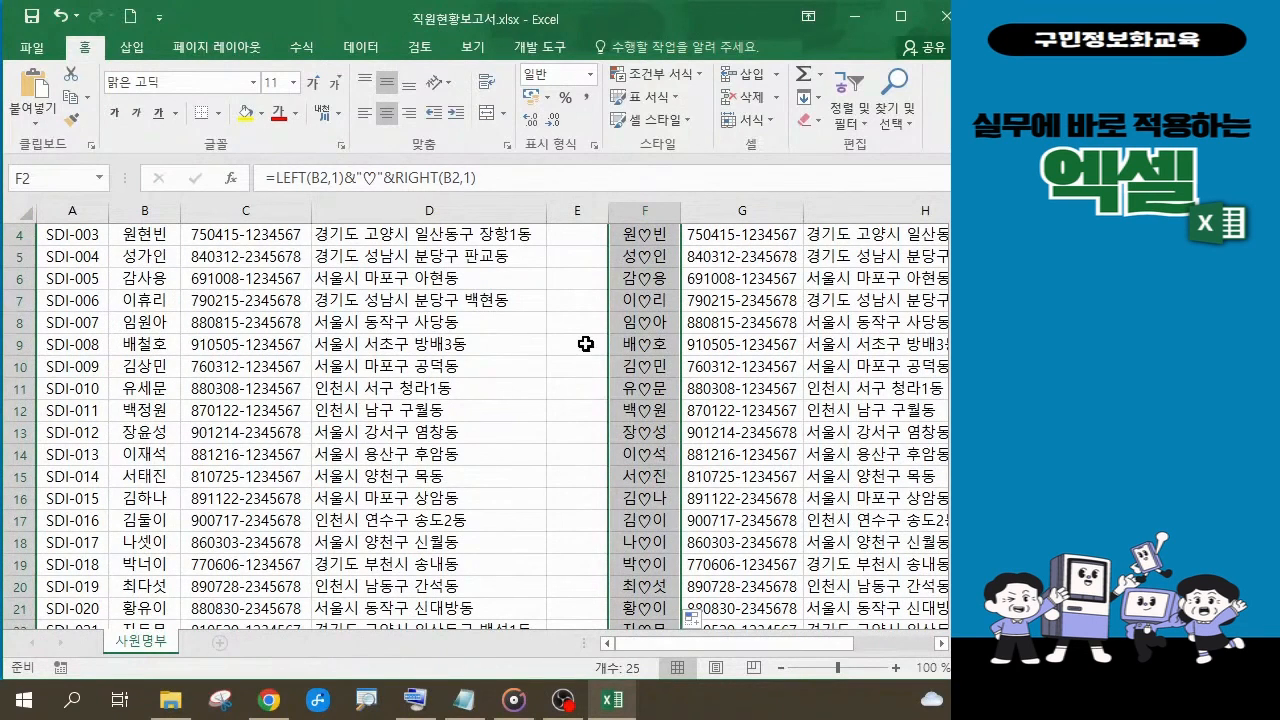
Select the whole column F containing the masked employee names.
click(657, 399)
click(658, 211)
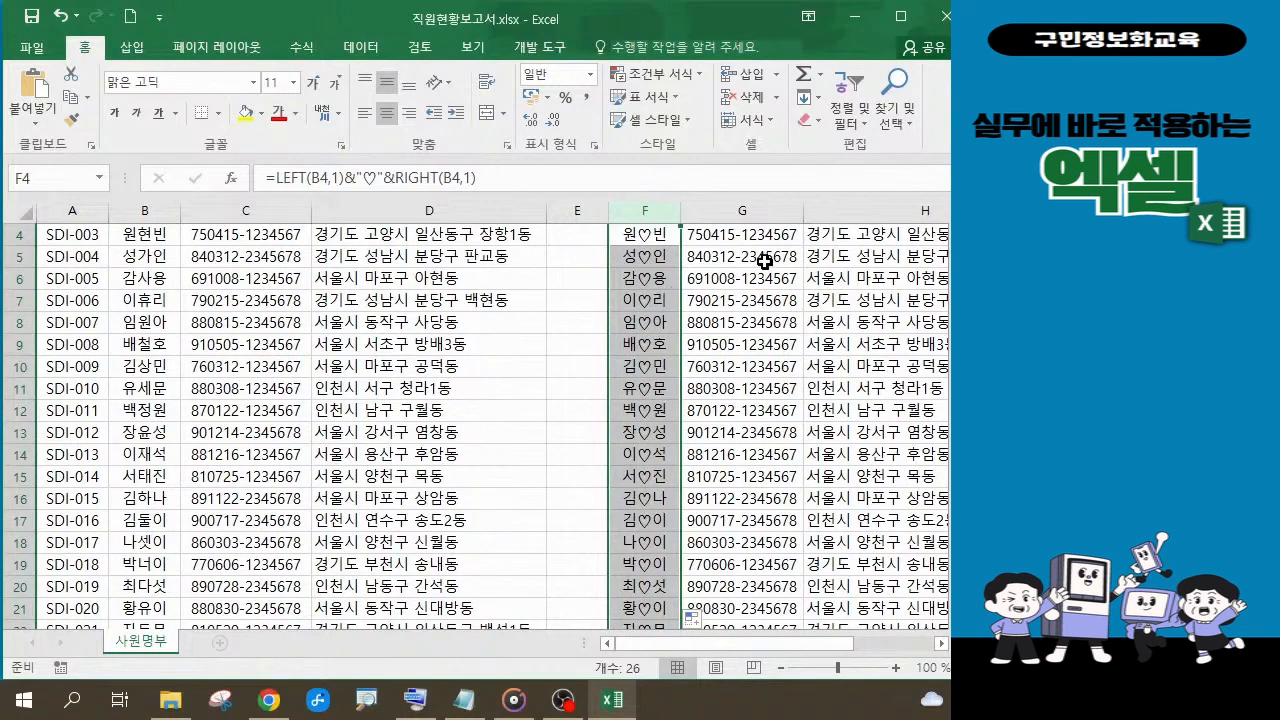
scroll(772, 312, up, 1)
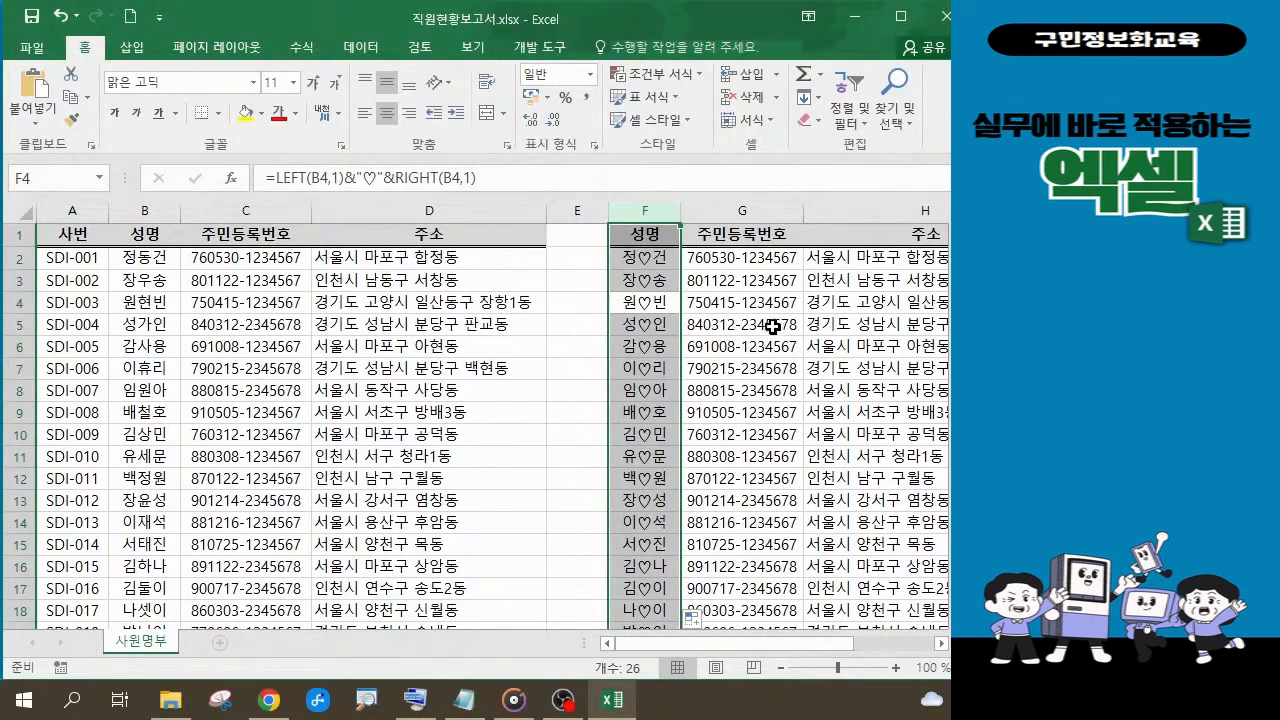